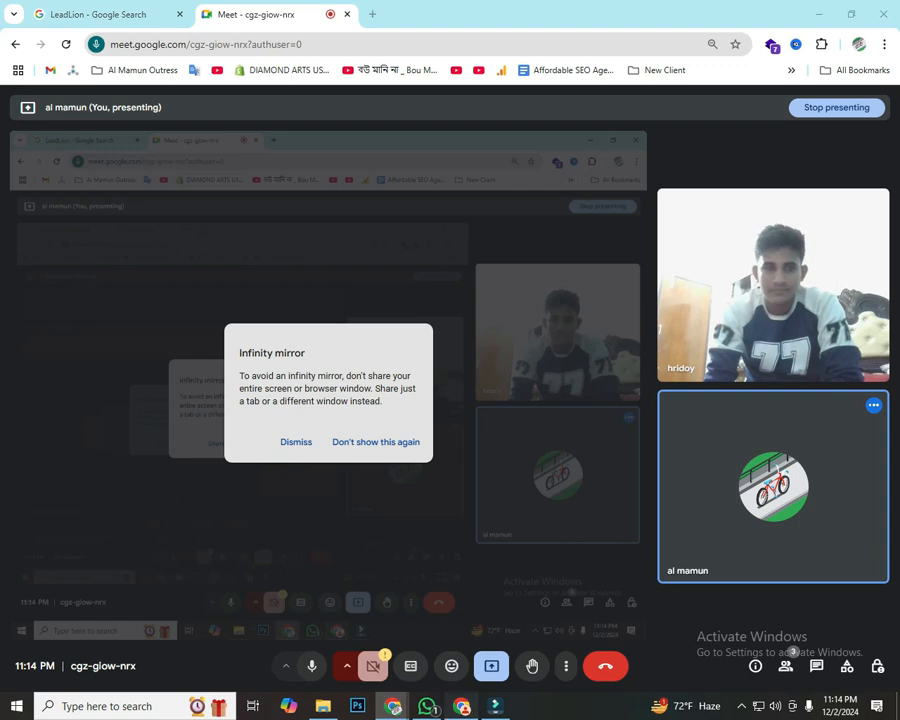
Step: Switch to the Facebook window, open the account's own profile and look over its header, intro and posts
{"action": "left_click", "coordinate": [461, 706]}
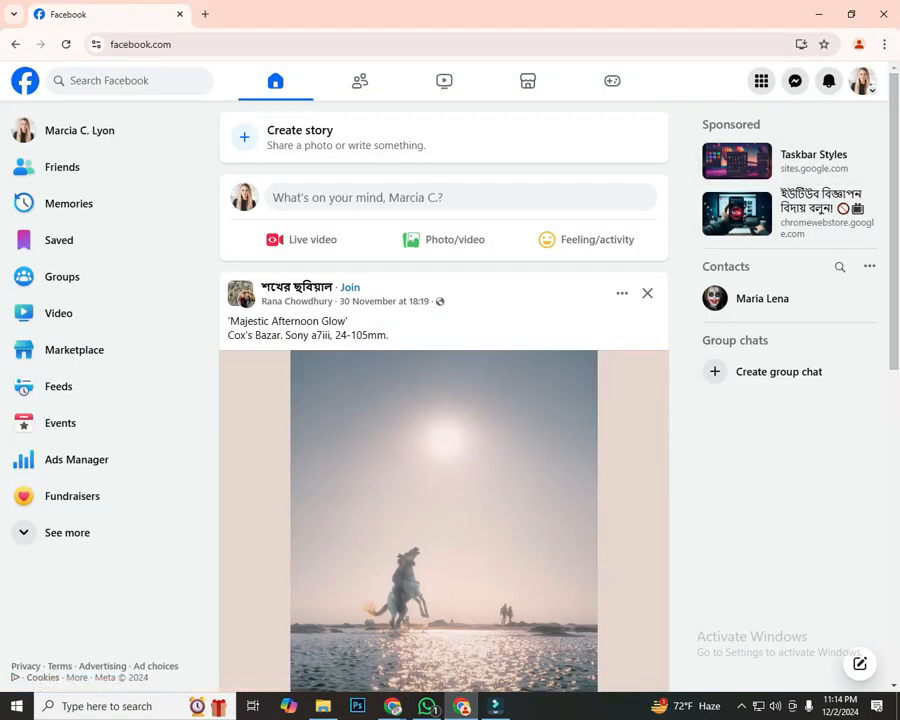
{"action": "left_click", "coordinate": [862, 81]}
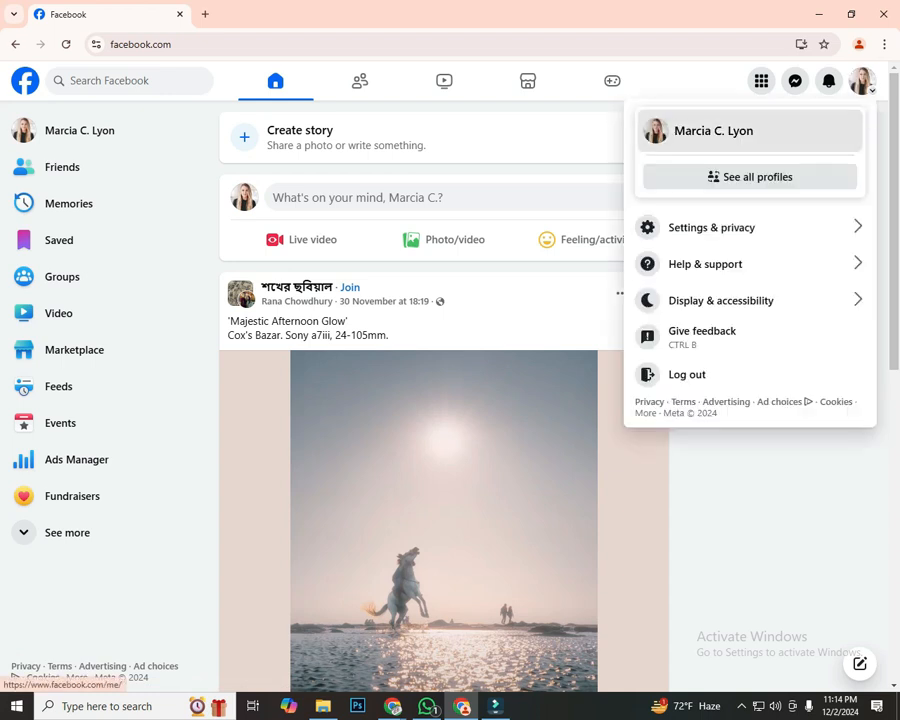
{"action": "left_click", "coordinate": [713, 131]}
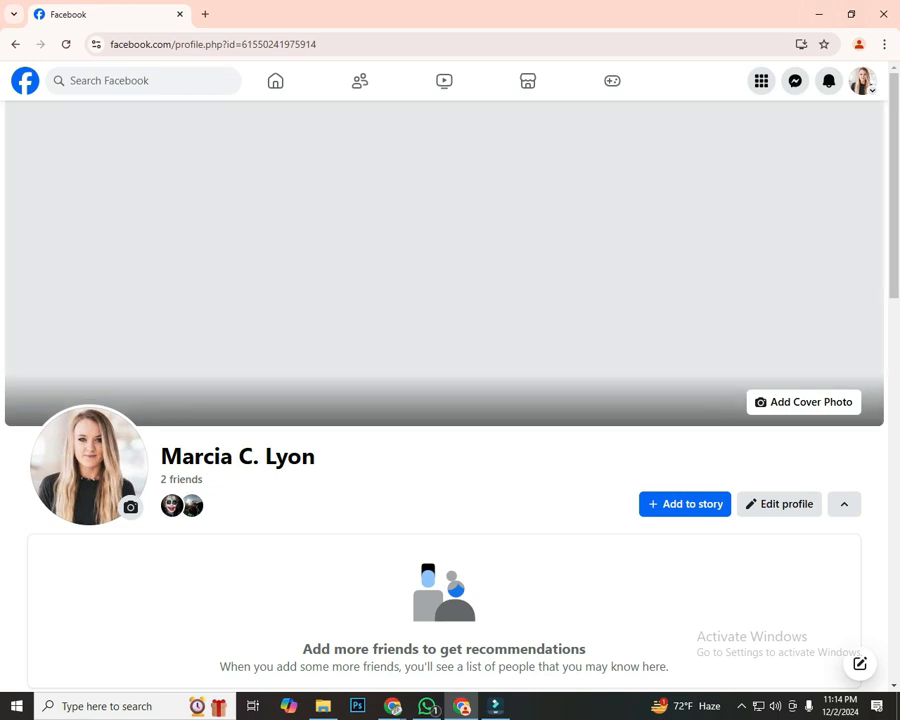
{"action": "scroll", "coordinate": [444, 400], "scroll_direction": "down", "scroll_amount": 5}
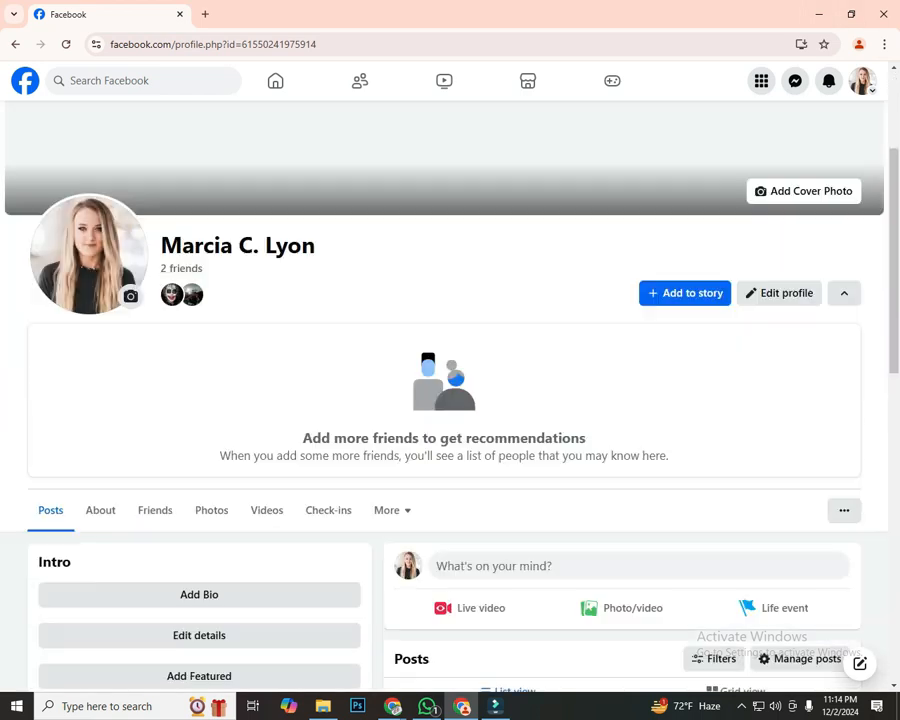
{"action": "scroll", "coordinate": [444, 400], "scroll_direction": "down", "scroll_amount": 3}
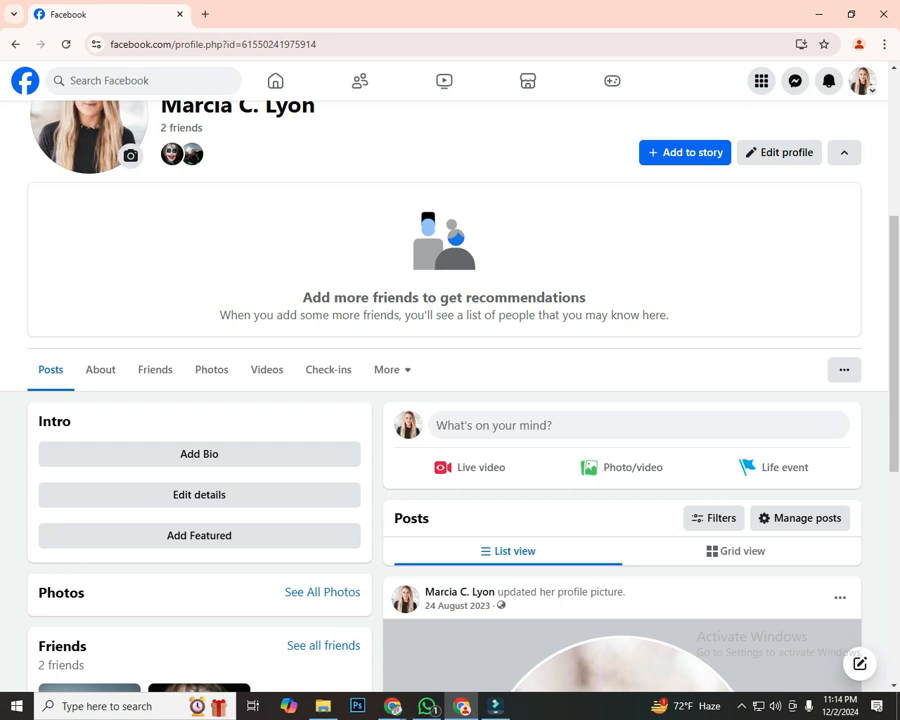
{"action": "scroll", "coordinate": [444, 400], "scroll_direction": "up", "scroll_amount": 4}
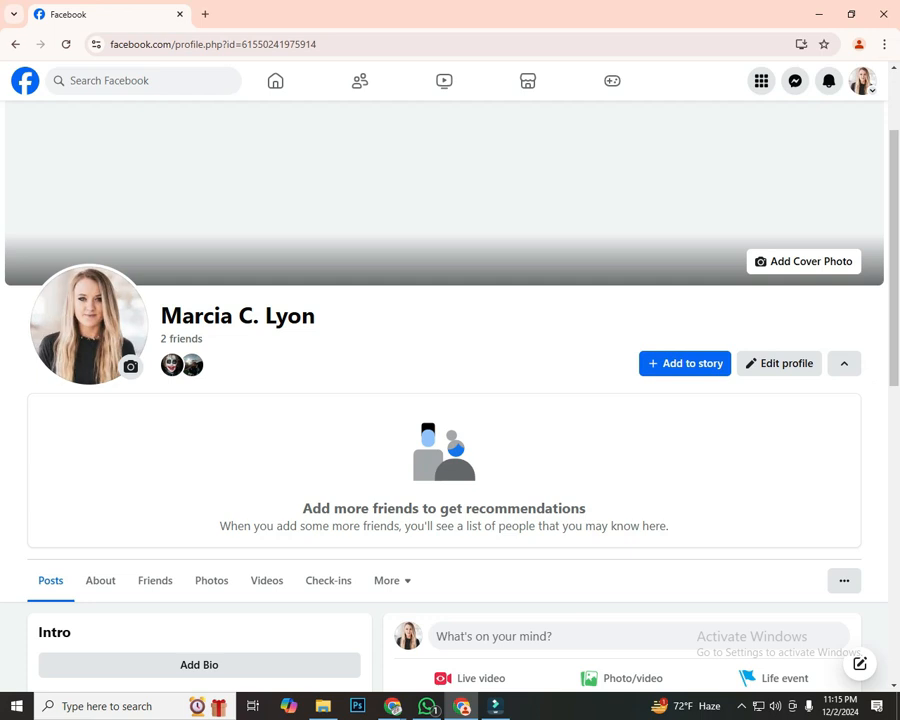
Step: Check the logo images in the New Student chat in WhatsApp and return to the Facebook home feed
{"action": "key", "text": "alt+Tab"}
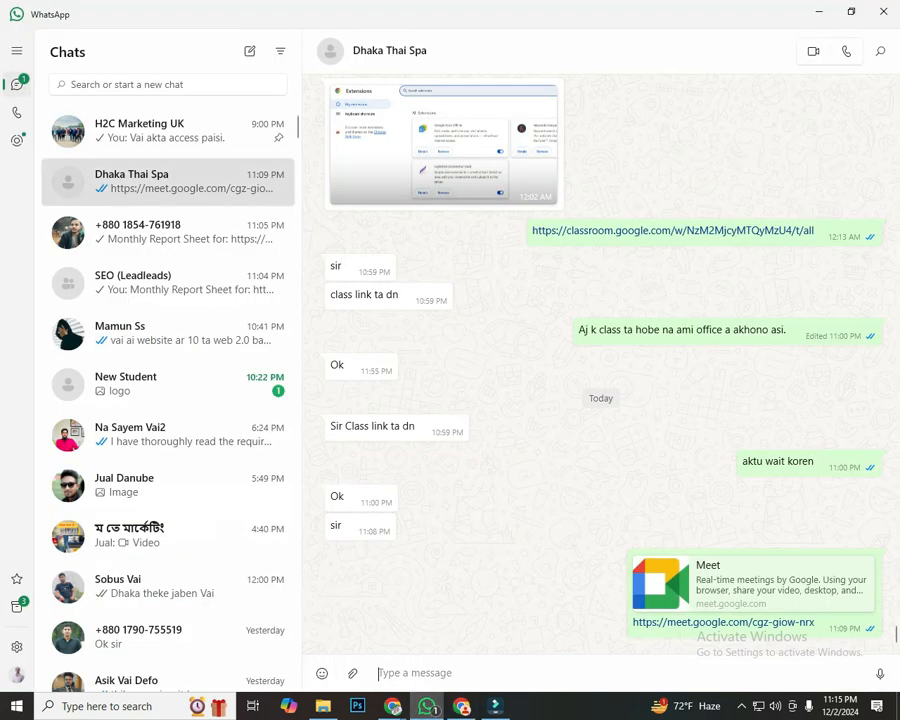
{"action": "left_click", "coordinate": [168, 385]}
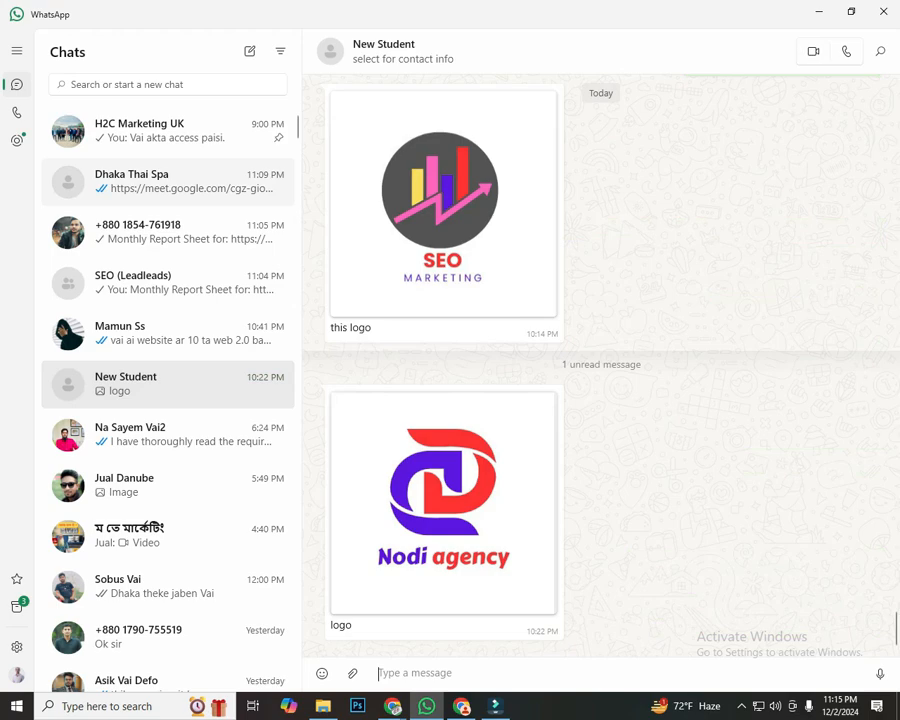
{"action": "key", "text": "alt+Tab"}
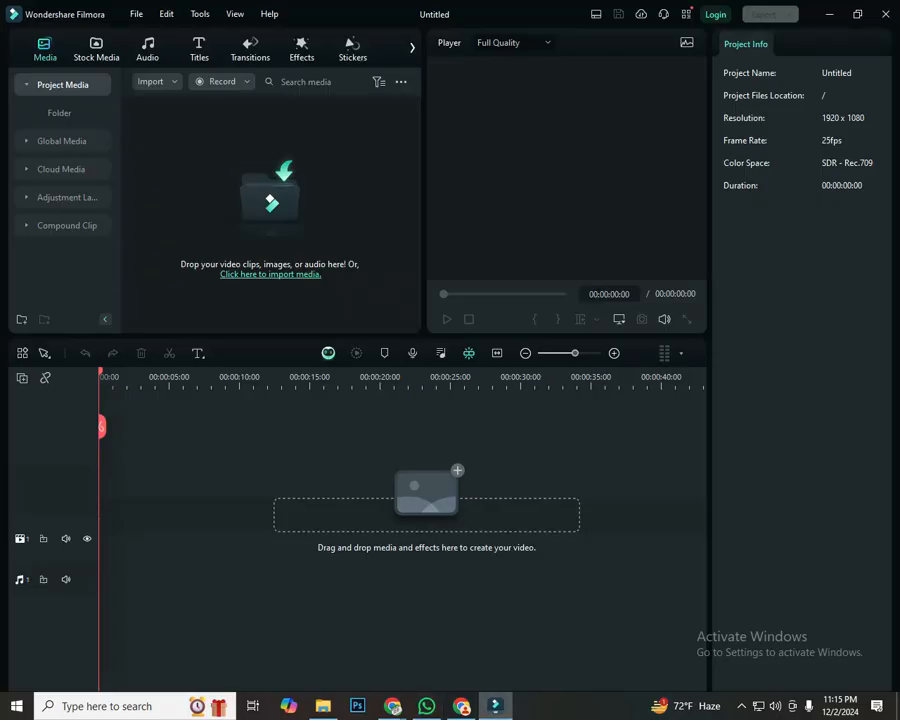
{"action": "key", "text": "alt+Tab"}
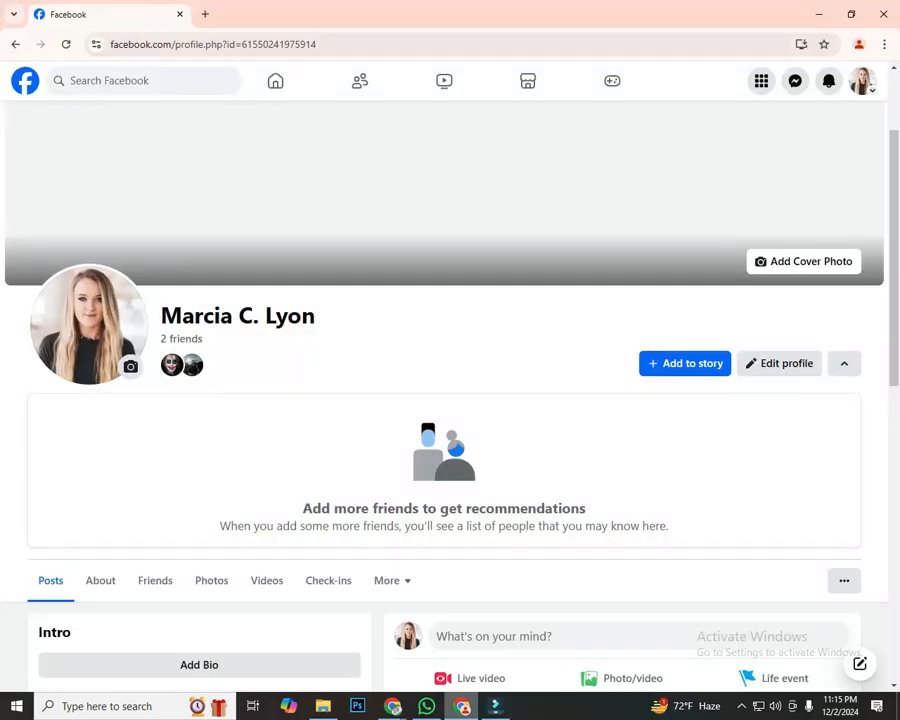
{"action": "mouse_move", "coordinate": [392, 706]}
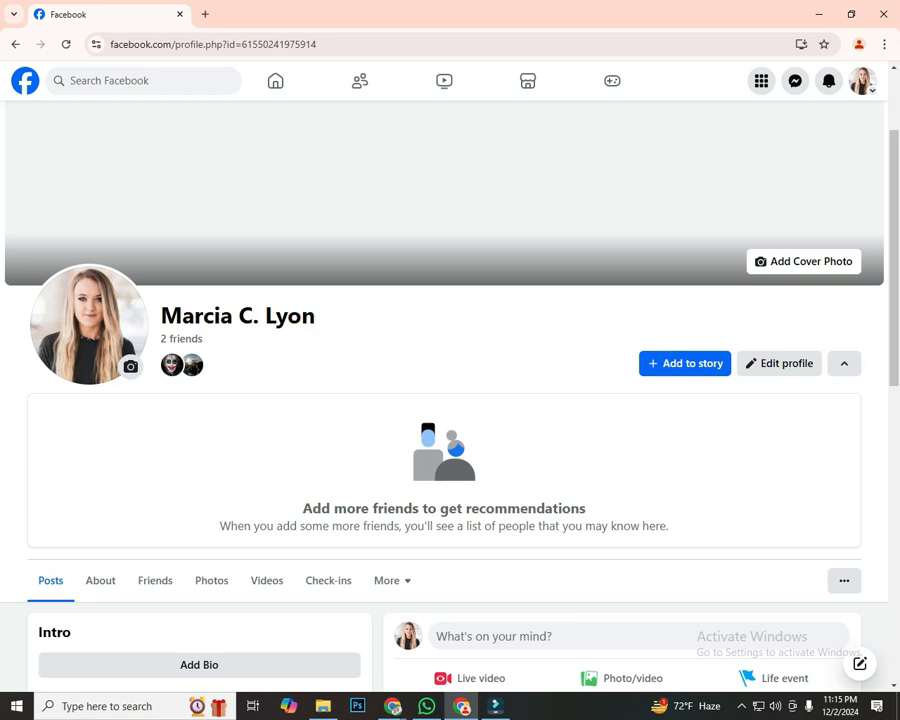
{"action": "left_click", "coordinate": [275, 80]}
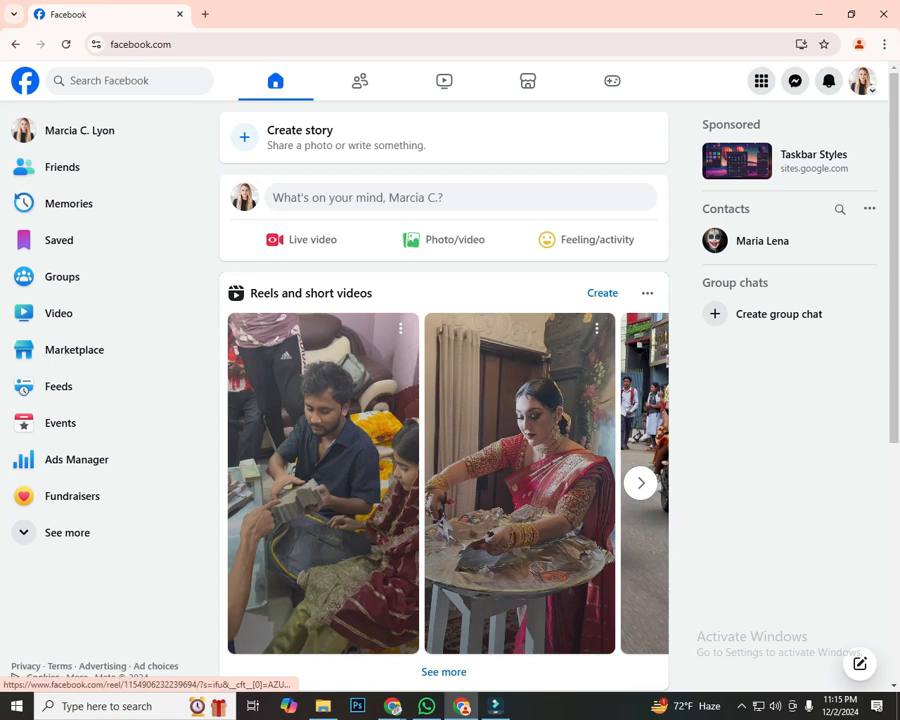
Step: Capture the Facebook page, outline the account picture and See more in red, add an arrow to See more, and discard the capture
{"action": "key", "text": "Print"}
{"action": "left_click_drag", "start_coordinate": [12, 207], "coordinate": [307, 563]}
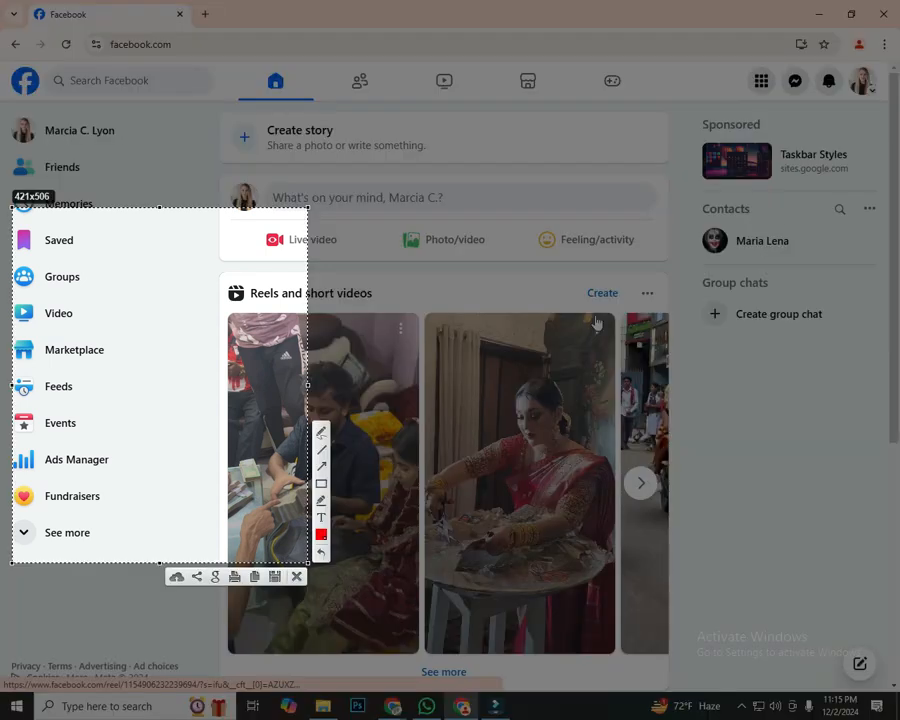
{"action": "left_click_drag", "start_coordinate": [2, 28], "coordinate": [898, 690]}
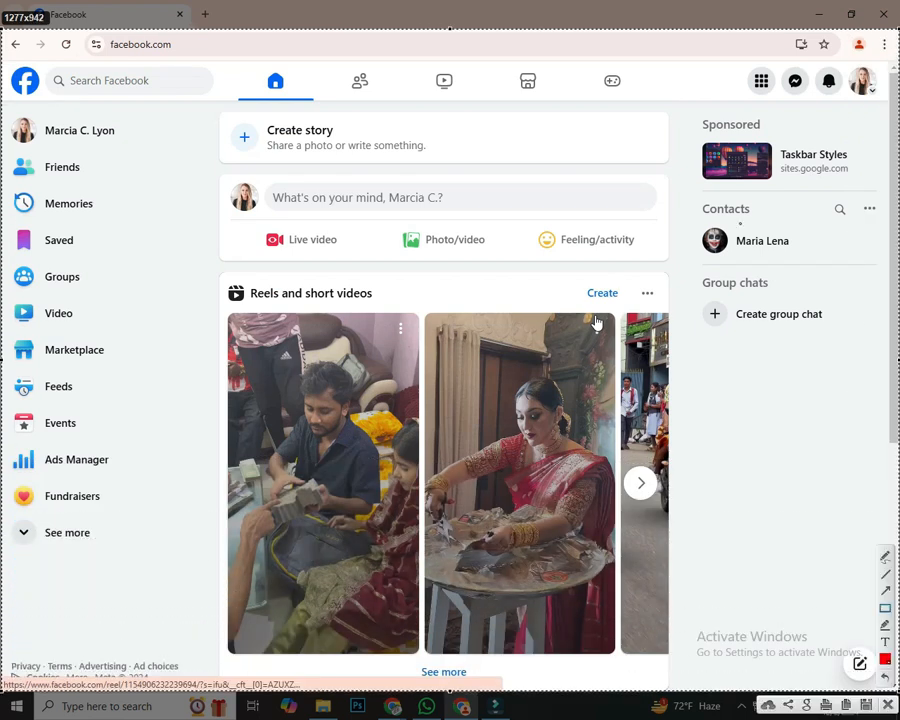
{"action": "left_click_drag", "start_coordinate": [848, 64], "coordinate": [880, 98]}
{"action": "left_click_drag", "start_coordinate": [11, 515], "coordinate": [117, 551]}
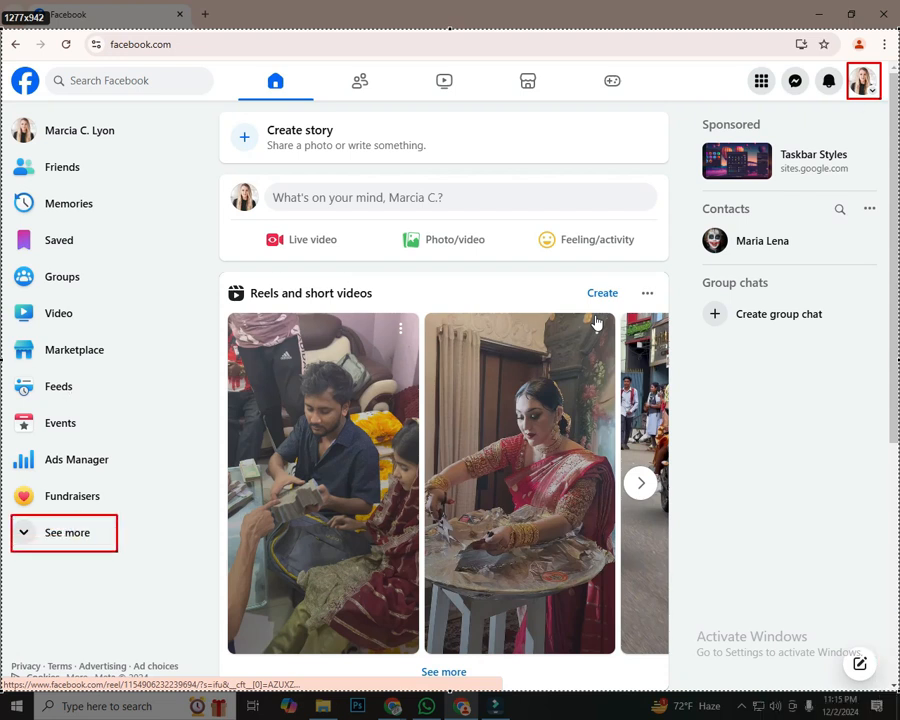
{"action": "mouse_move", "coordinate": [445, 106]}
{"action": "left_mouse_down"}
{"action": "mouse_move", "coordinate": [430, 148]}
{"action": "mouse_move", "coordinate": [168, 526]}
{"action": "mouse_move", "coordinate": [100, 525]}
{"action": "left_mouse_up"}
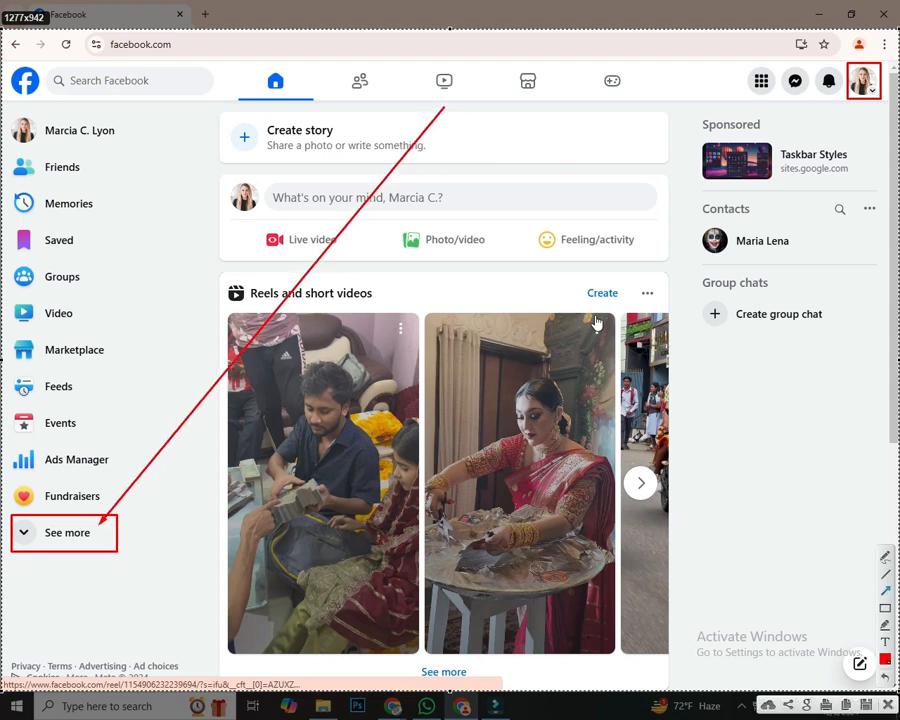
{"action": "key", "text": "Escape"}
Step: Expand the home feed's shortcut list to show the Pages entry
{"action": "left_click", "coordinate": [60, 532]}
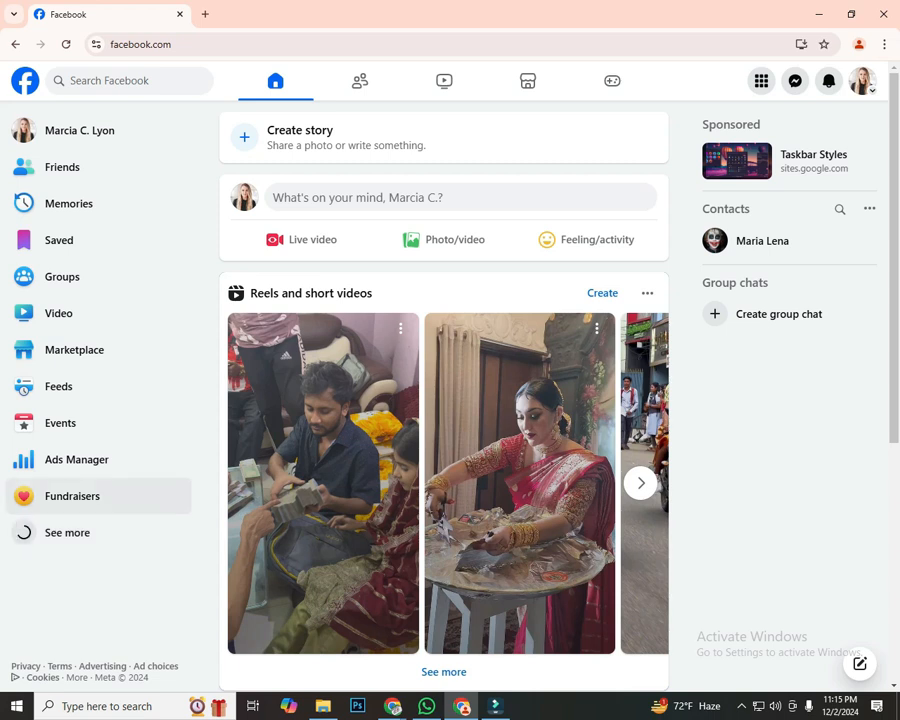
{"action": "scroll", "coordinate": [95, 470], "scroll_direction": "down", "scroll_amount": 5}
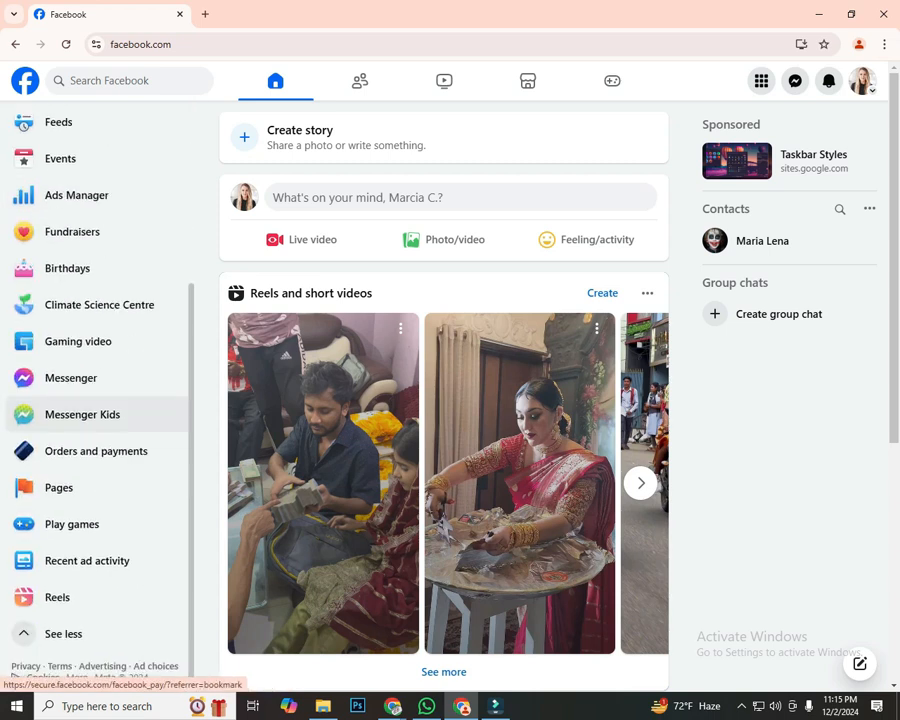
Step: Capture the Facebook page, outline the Pages shortcut in red with several arrows pointing to it, and discard the capture
{"action": "key", "text": "Print"}
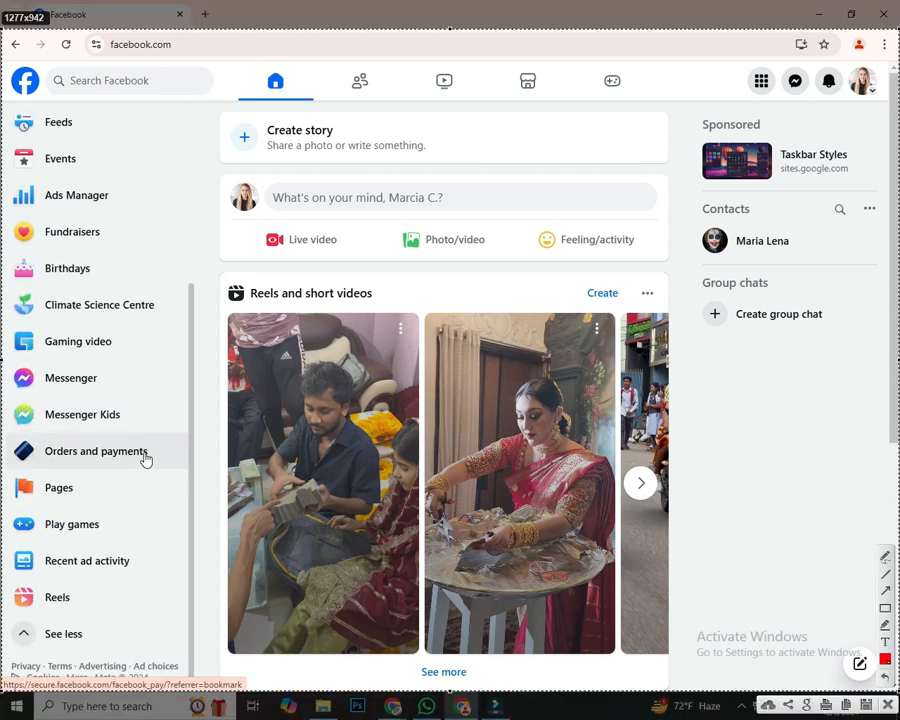
{"action": "left_click", "coordinate": [885, 608]}
{"action": "mouse_move", "coordinate": [6, 474]}
{"action": "left_mouse_down"}
{"action": "mouse_move", "coordinate": [115, 508]}
{"action": "mouse_move", "coordinate": [189, 513]}
{"action": "left_mouse_up"}
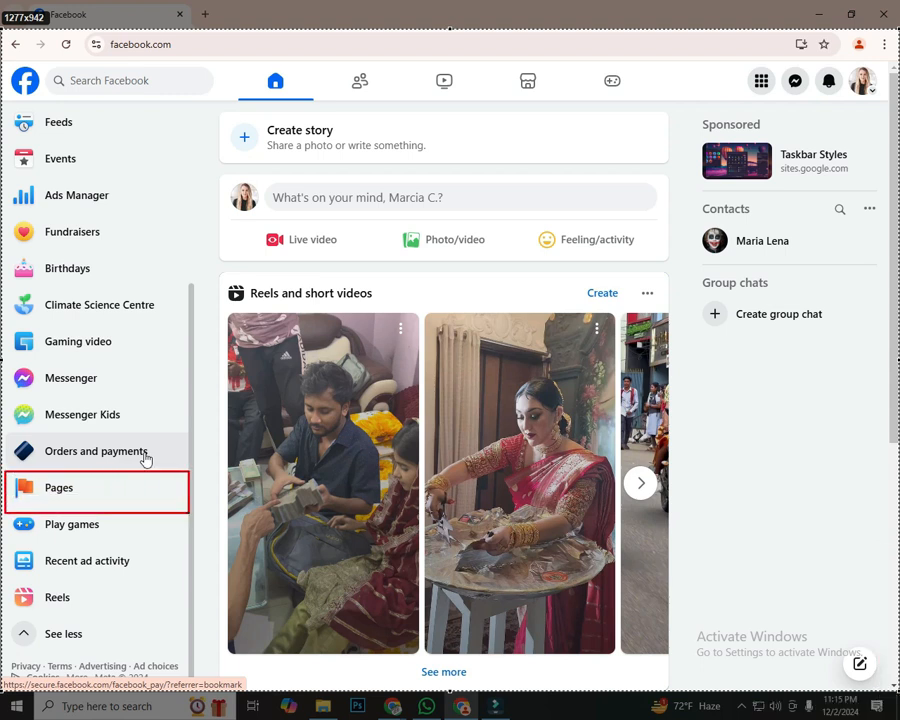
{"action": "left_click", "coordinate": [885, 591]}
{"action": "mouse_move", "coordinate": [450, 22]}
{"action": "left_mouse_down"}
{"action": "mouse_move", "coordinate": [84, 362]}
{"action": "mouse_move", "coordinate": [70, 491]}
{"action": "left_mouse_up"}
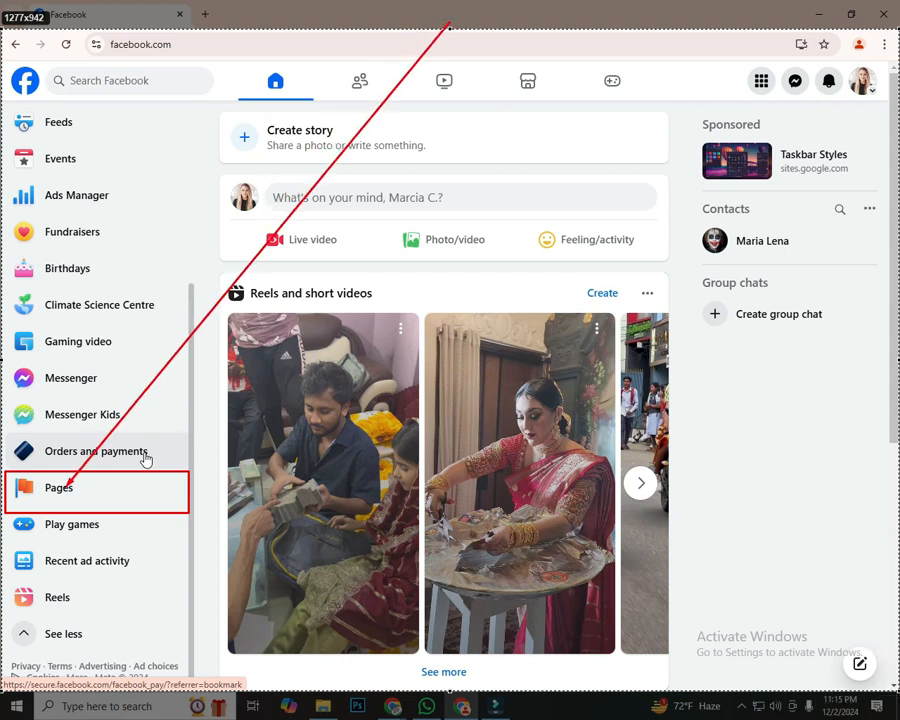
{"action": "mouse_move", "coordinate": [232, 20]}
{"action": "left_mouse_down"}
{"action": "mouse_move", "coordinate": [62, 282]}
{"action": "mouse_move", "coordinate": [22, 478]}
{"action": "left_mouse_up"}
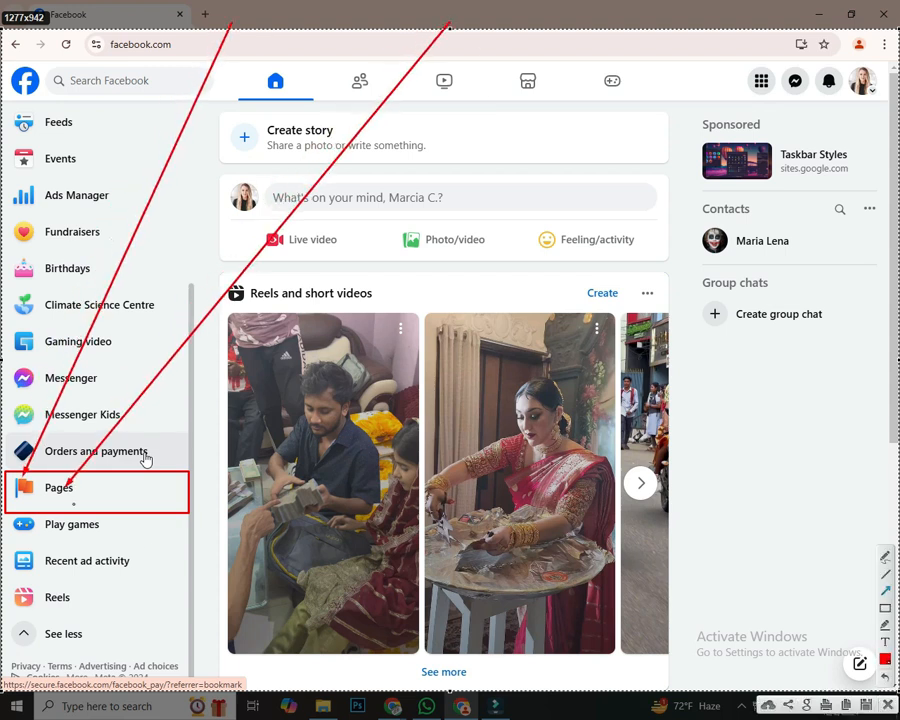
{"action": "left_click_drag", "start_coordinate": [300, 608], "coordinate": [78, 496]}
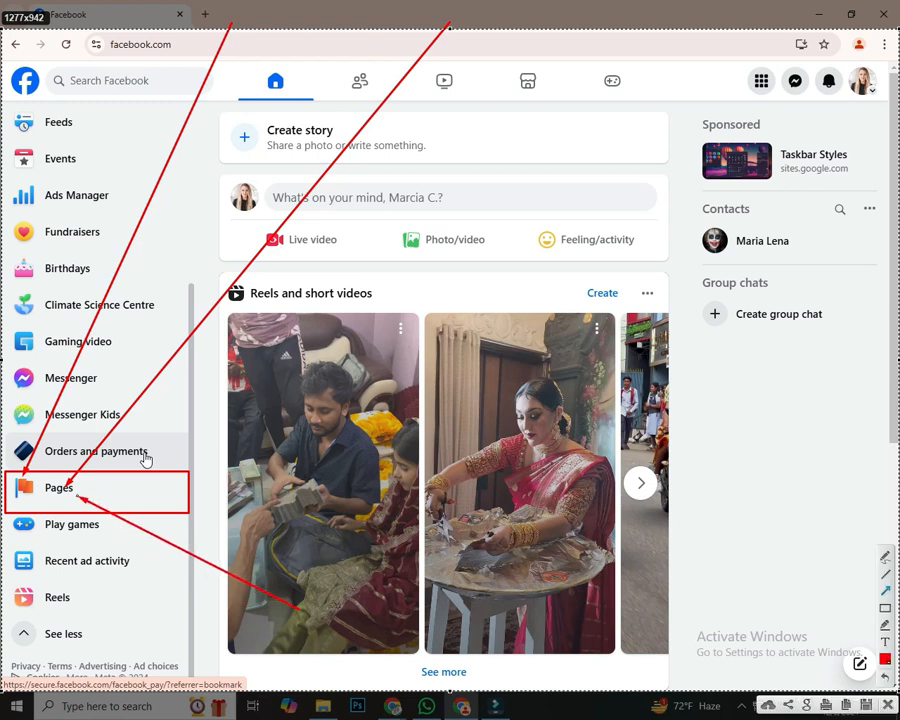
{"action": "mouse_move", "coordinate": [5, 633]}
{"action": "left_mouse_down"}
{"action": "mouse_move", "coordinate": [35, 528]}
{"action": "mouse_move", "coordinate": [52, 505]}
{"action": "left_mouse_up"}
{"action": "left_click_drag", "start_coordinate": [240, 100], "coordinate": [46, 484]}
{"action": "left_click_drag", "start_coordinate": [87, 573], "coordinate": [66, 490]}
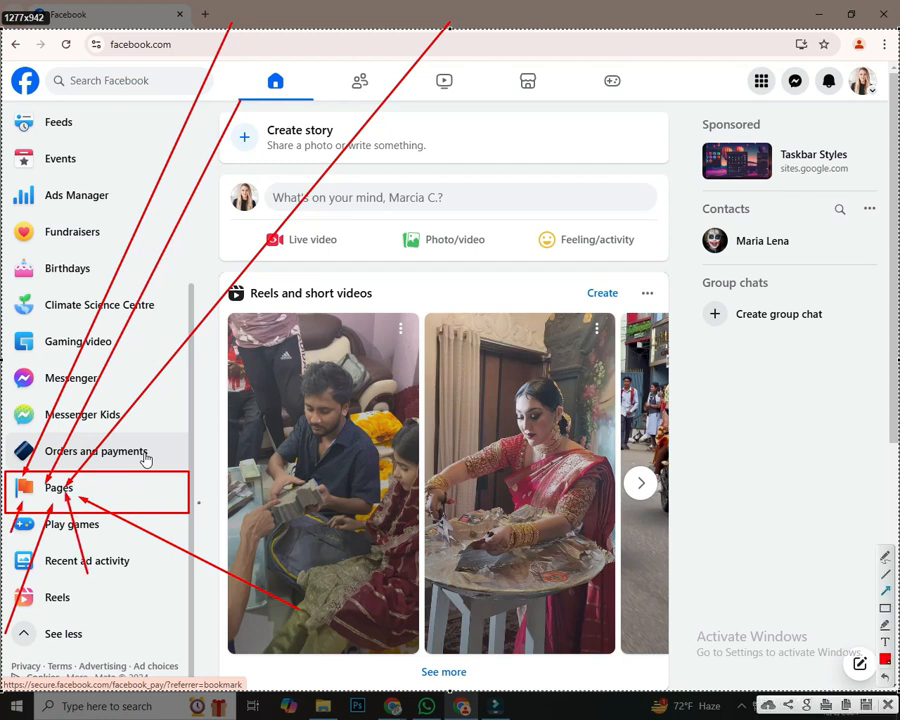
{"action": "left_click_drag", "start_coordinate": [258, 483], "coordinate": [87, 484]}
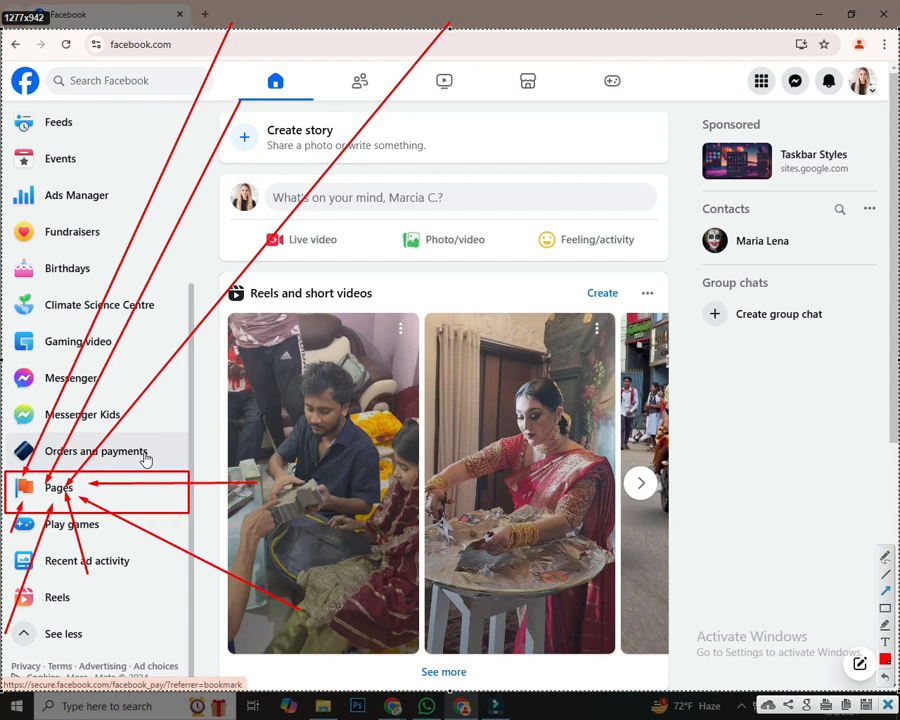
{"action": "key", "text": "Escape"}
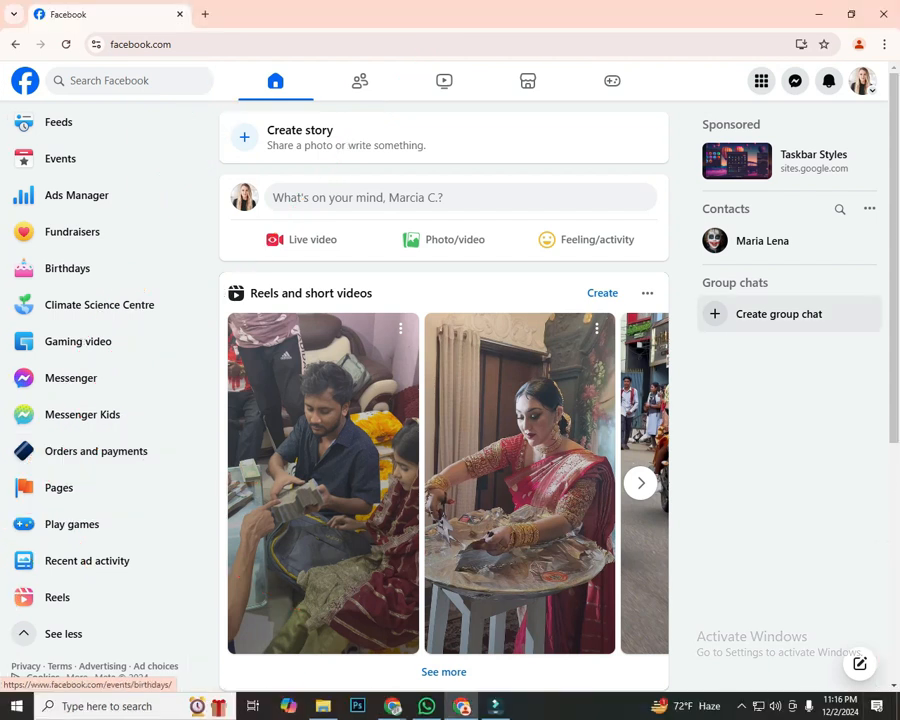
Step: Capture the page, outline the grid-shaped Menu icon in red, add arrows to it and to Pages, and discard the capture
{"action": "key", "text": "Print"}
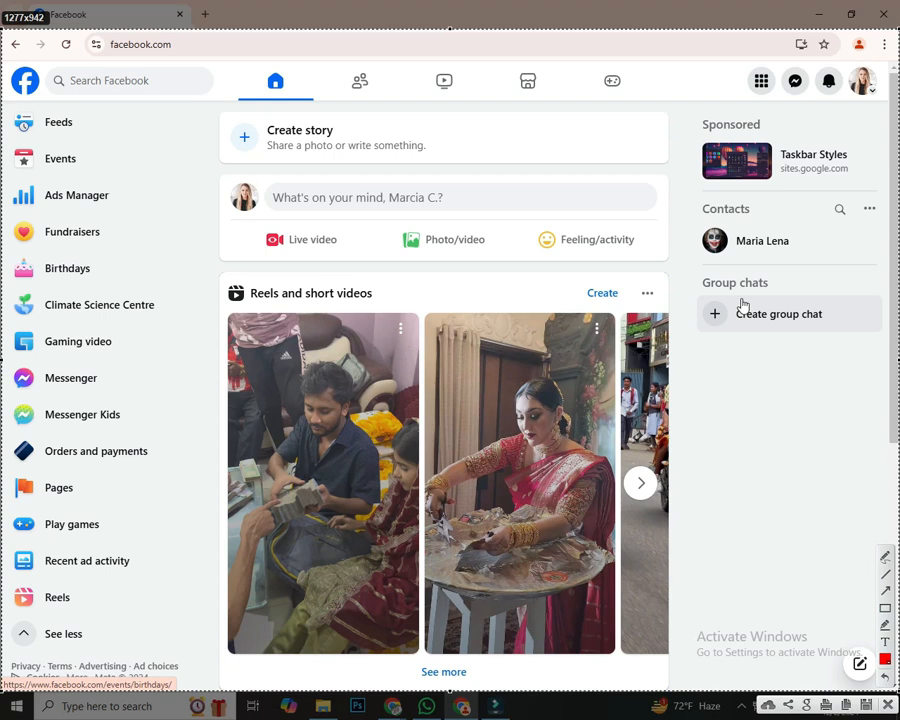
{"action": "left_click_drag", "start_coordinate": [742, 59], "coordinate": [778, 99]}
{"action": "left_click_drag", "start_coordinate": [461, 212], "coordinate": [725, 93]}
{"action": "left_click_drag", "start_coordinate": [880, 345], "coordinate": [787, 98]}
{"action": "mouse_move", "coordinate": [215, 49]}
{"action": "left_mouse_down"}
{"action": "mouse_move", "coordinate": [150, 160]}
{"action": "mouse_move", "coordinate": [80, 422]}
{"action": "mouse_move", "coordinate": [30, 478]}
{"action": "left_mouse_up"}
{"action": "left_click_drag", "start_coordinate": [645, 15], "coordinate": [740, 83]}
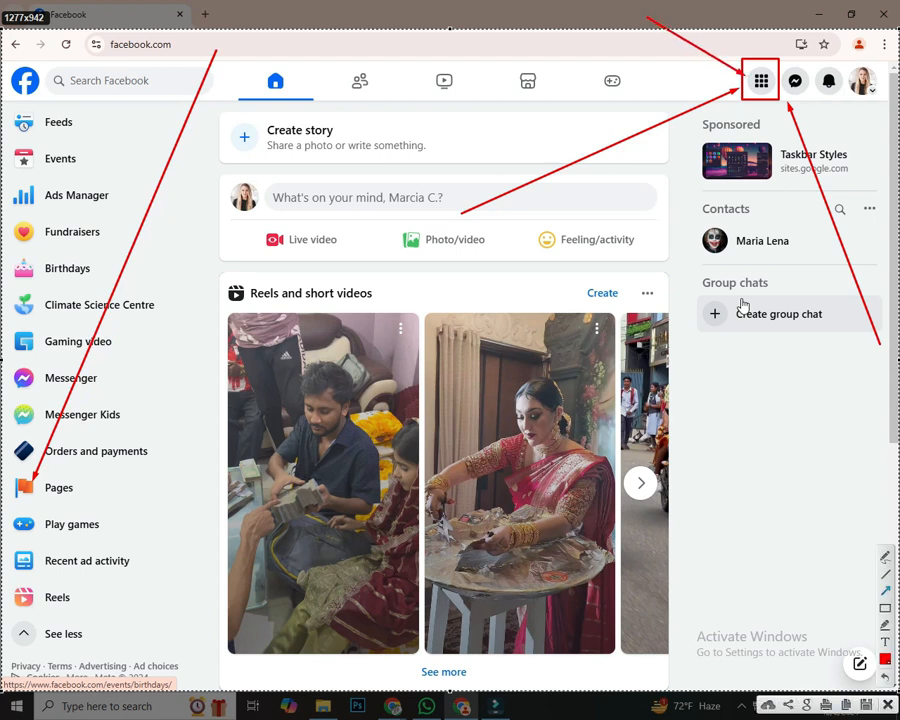
{"action": "left_click", "coordinate": [888, 705]}
Step: Open the Facebook Menu and, on a screen capture, outline both Pages entries in red with arrows pointing to them
{"action": "left_click", "coordinate": [761, 81]}
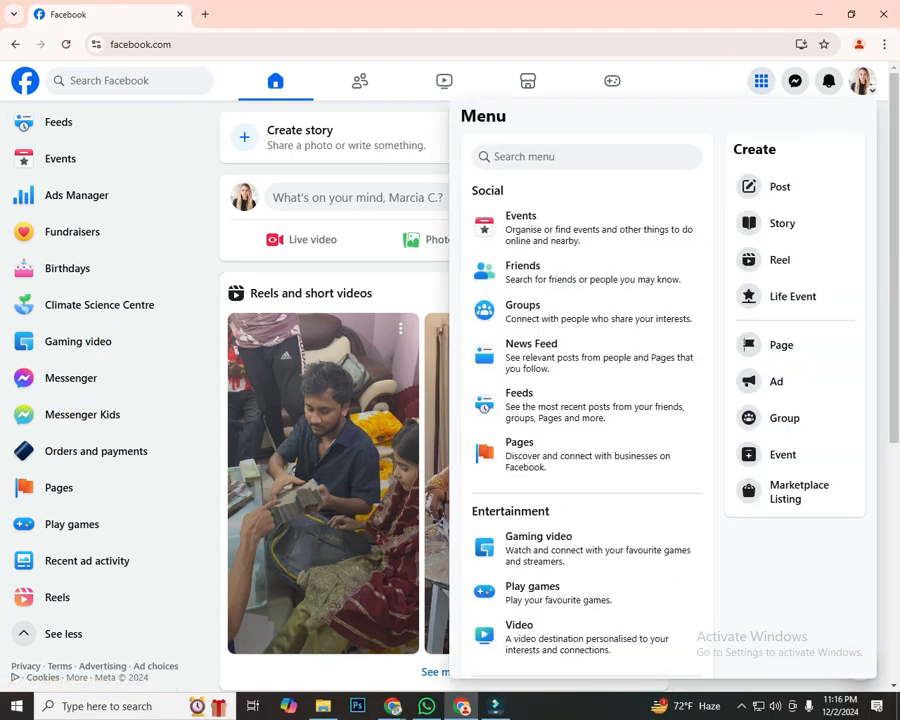
{"action": "key", "text": "Print"}
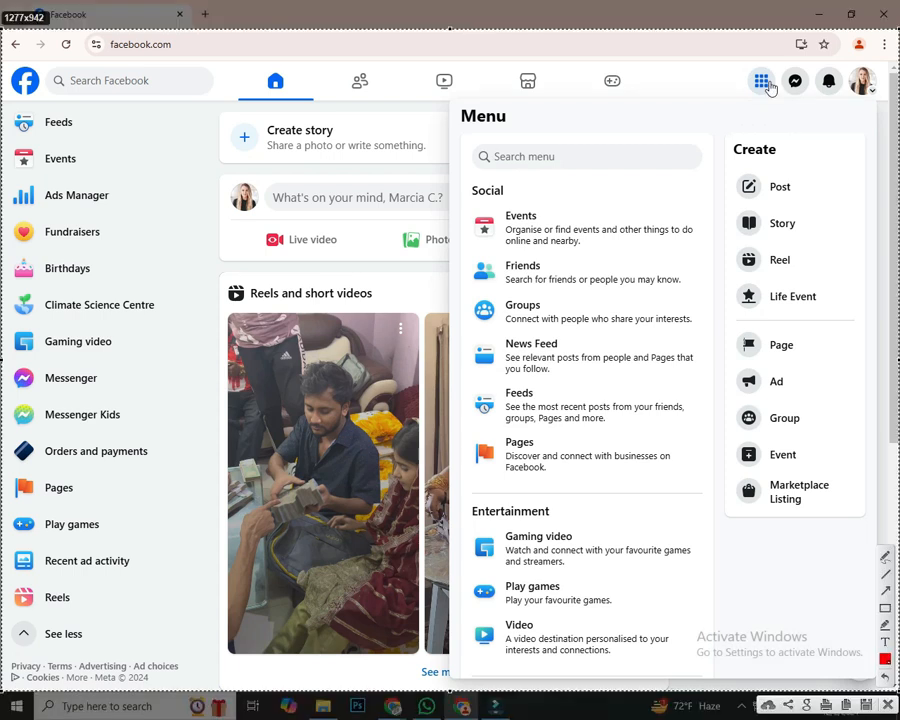
{"action": "left_click", "coordinate": [885, 608]}
{"action": "left_click_drag", "start_coordinate": [9, 463], "coordinate": [113, 502]}
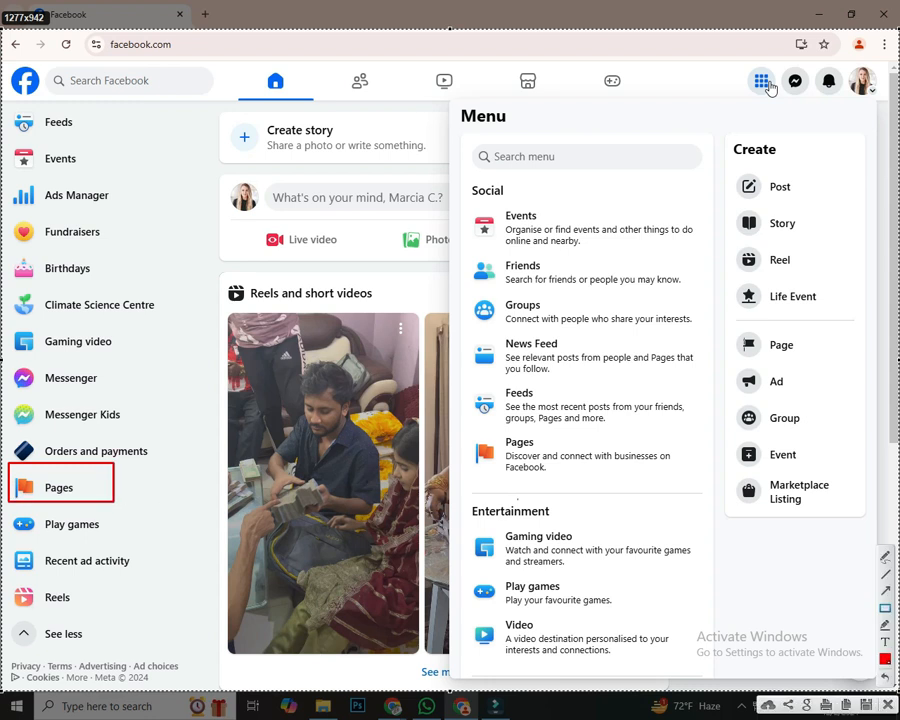
{"action": "left_click_drag", "start_coordinate": [463, 425], "coordinate": [712, 477]}
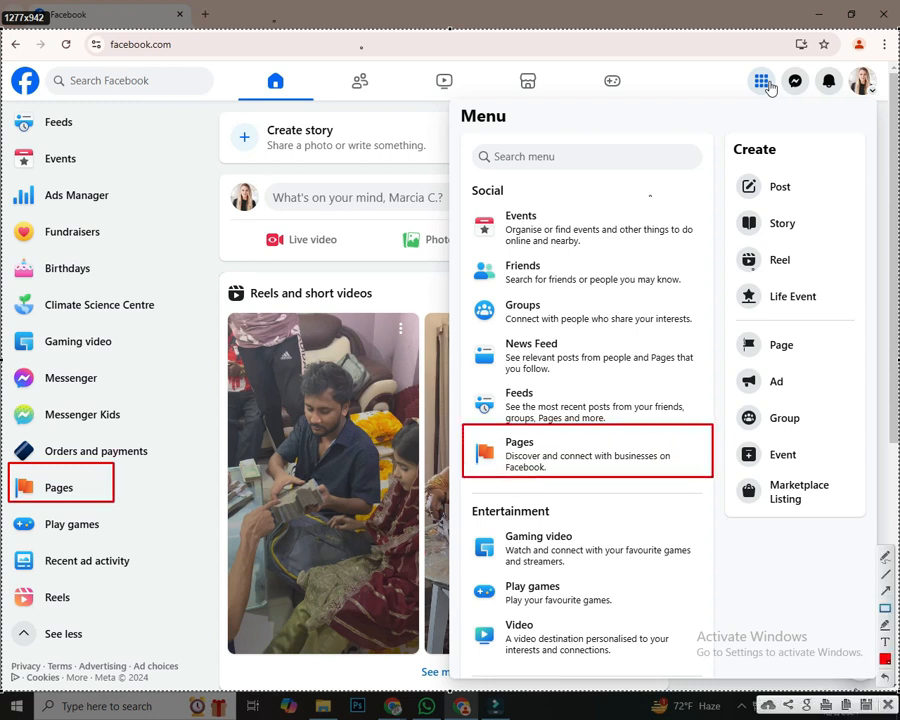
{"action": "left_click_drag", "start_coordinate": [160, 305], "coordinate": [90, 472]}
{"action": "left_click_drag", "start_coordinate": [442, 253], "coordinate": [527, 440]}
{"action": "mouse_move", "coordinate": [726, 213]}
{"action": "left_mouse_down"}
{"action": "mouse_move", "coordinate": [643, 347]}
{"action": "mouse_move", "coordinate": [577, 430]}
{"action": "left_mouse_up"}
{"action": "mouse_move", "coordinate": [422, 670]}
{"action": "left_mouse_down"}
{"action": "mouse_move", "coordinate": [120, 576]}
{"action": "mouse_move", "coordinate": [92, 500]}
{"action": "left_mouse_up"}
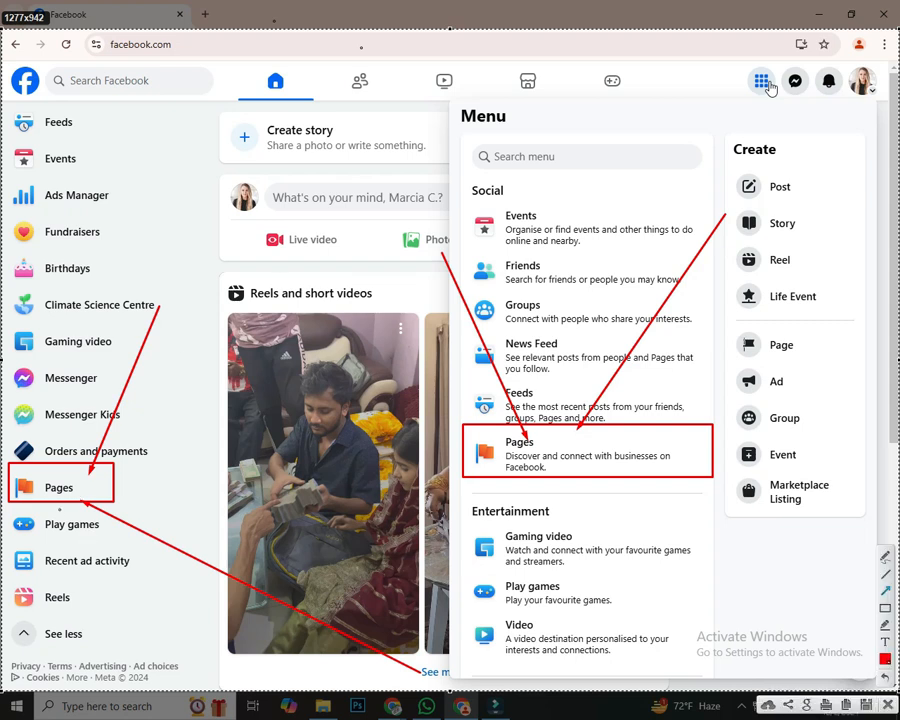
{"action": "mouse_move", "coordinate": [150, 481]}
{"action": "left_mouse_down"}
{"action": "mouse_move", "coordinate": [458, 474]}
{"action": "mouse_move", "coordinate": [460, 458]}
{"action": "left_mouse_up"}
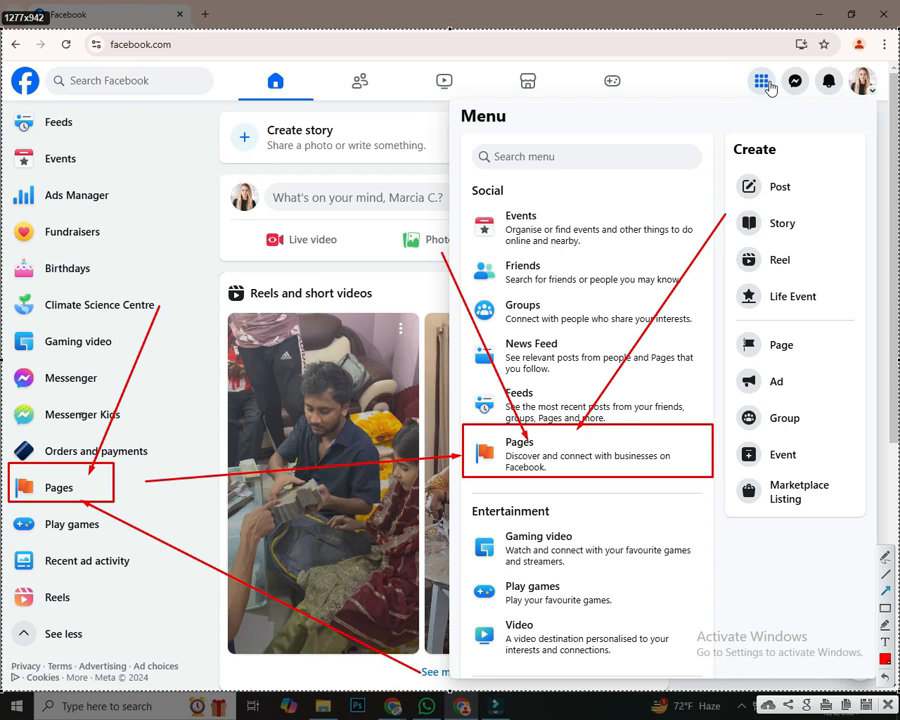
{"action": "left_click_drag", "start_coordinate": [163, 330], "coordinate": [90, 474]}
{"action": "left_click_drag", "start_coordinate": [8, 596], "coordinate": [52, 500]}
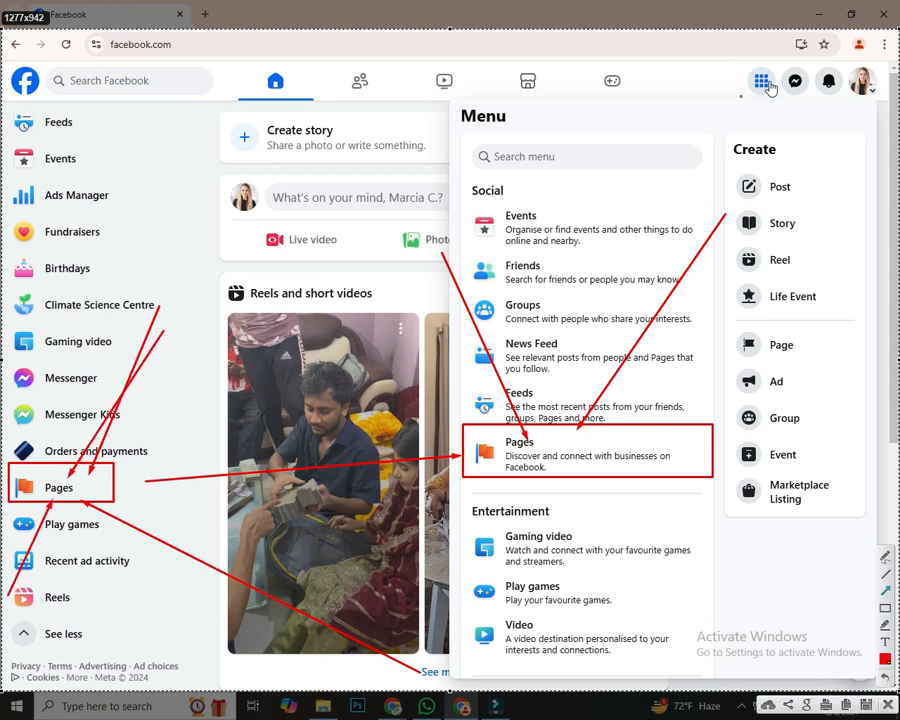
Step: Add more red arrows pointing to the Menu's Pages entry on the screen capture, and close the capture
{"action": "left_click_drag", "start_coordinate": [697, 181], "coordinate": [522, 438]}
{"action": "left_click_drag", "start_coordinate": [678, 556], "coordinate": [541, 479]}
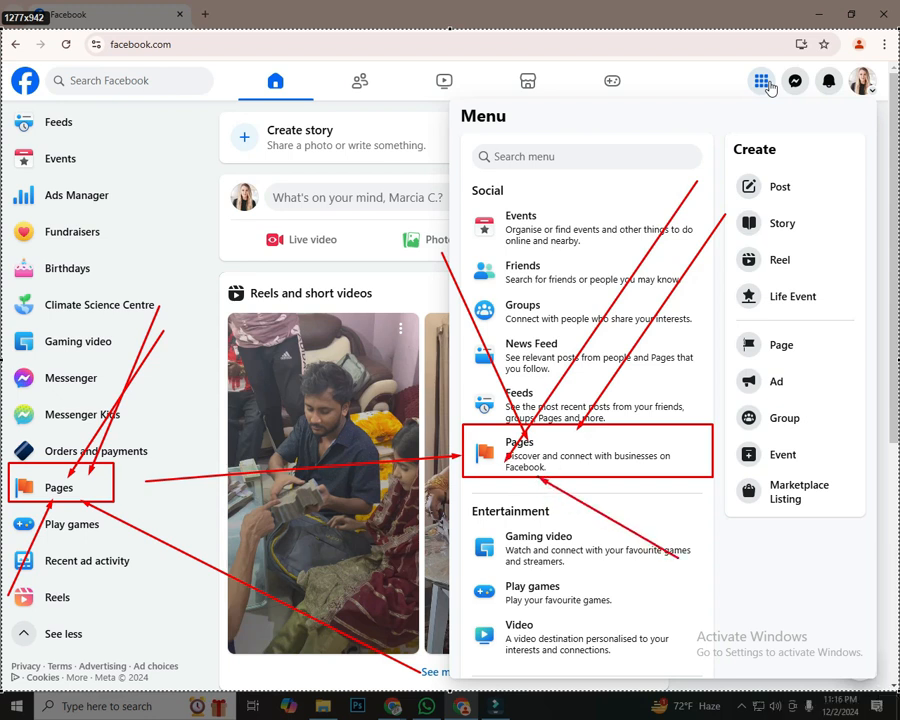
{"action": "mouse_move", "coordinate": [372, 569]}
{"action": "left_mouse_down"}
{"action": "mouse_move", "coordinate": [427, 487]}
{"action": "mouse_move", "coordinate": [458, 467]}
{"action": "left_mouse_up"}
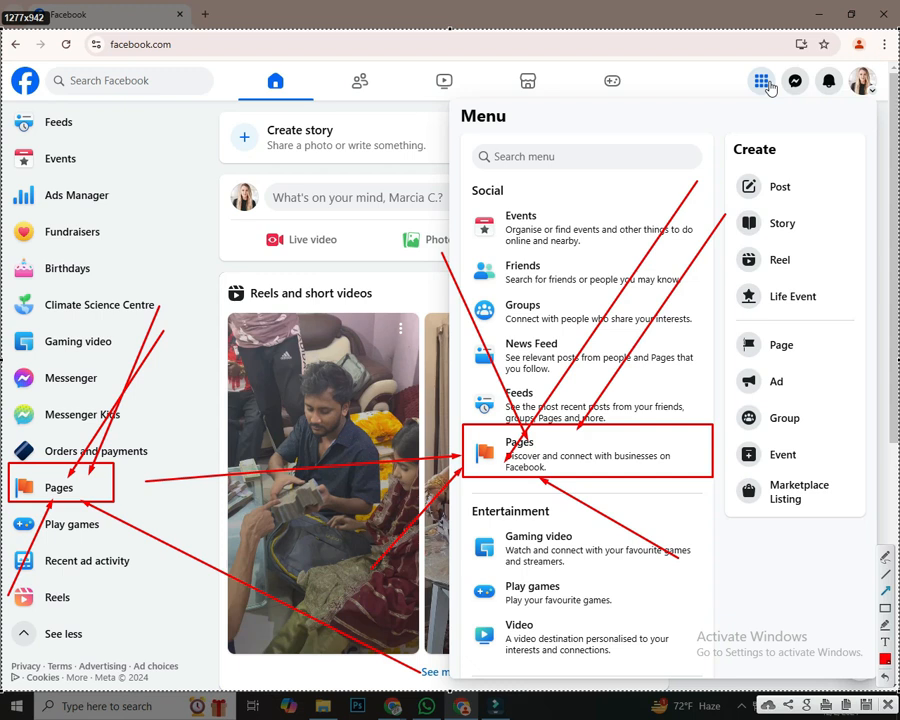
{"action": "left_click", "coordinate": [862, 82]}
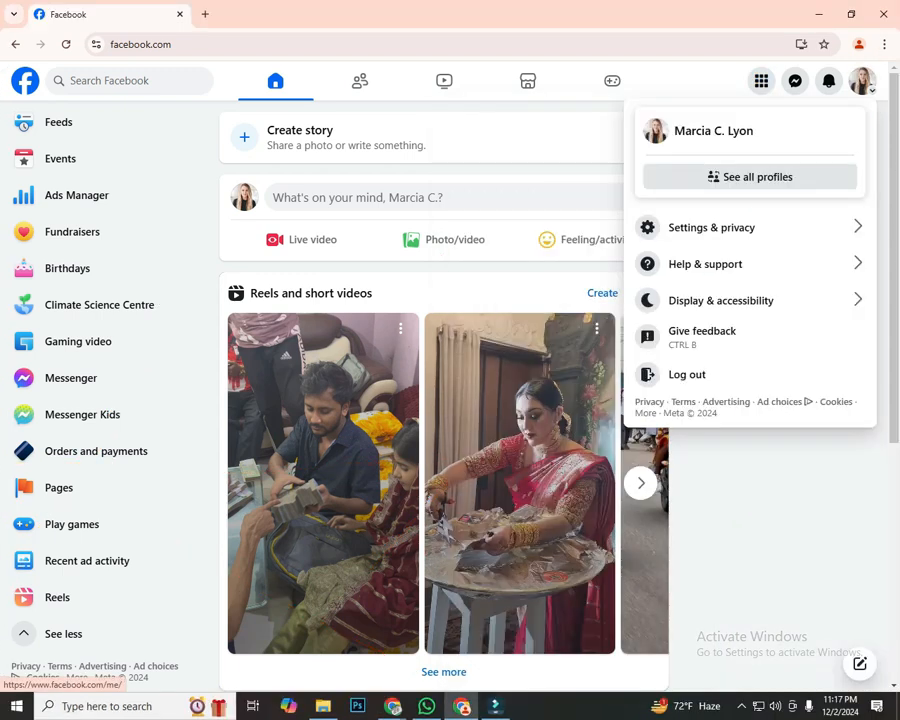
{"action": "left_click", "coordinate": [862, 82]}
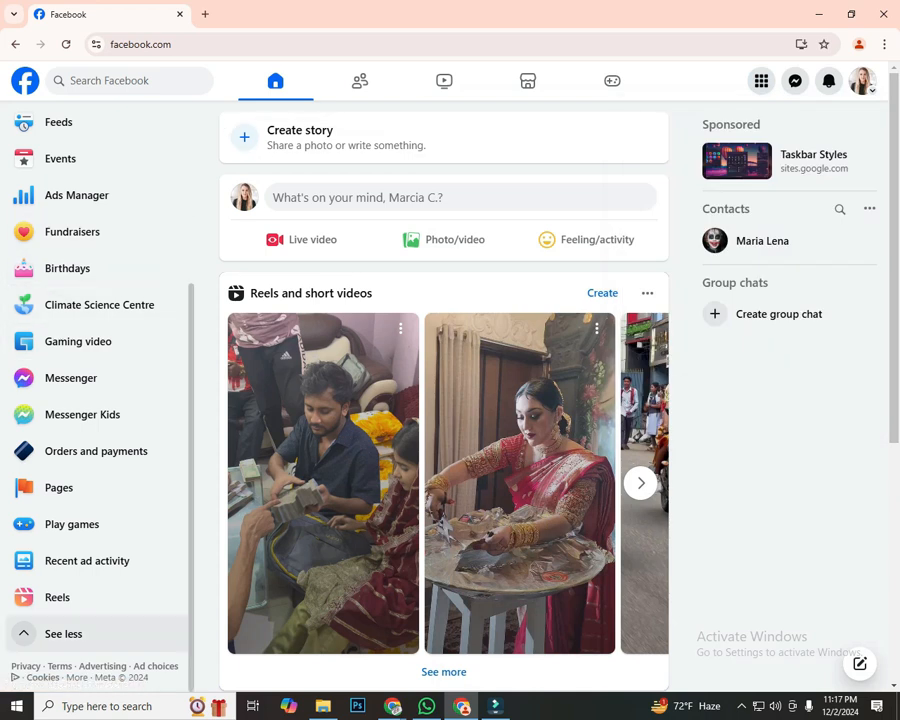
Step: Collapse and re-expand the home feed's shortcut list, and open the Pages section from it
{"action": "left_click", "coordinate": [62, 633]}
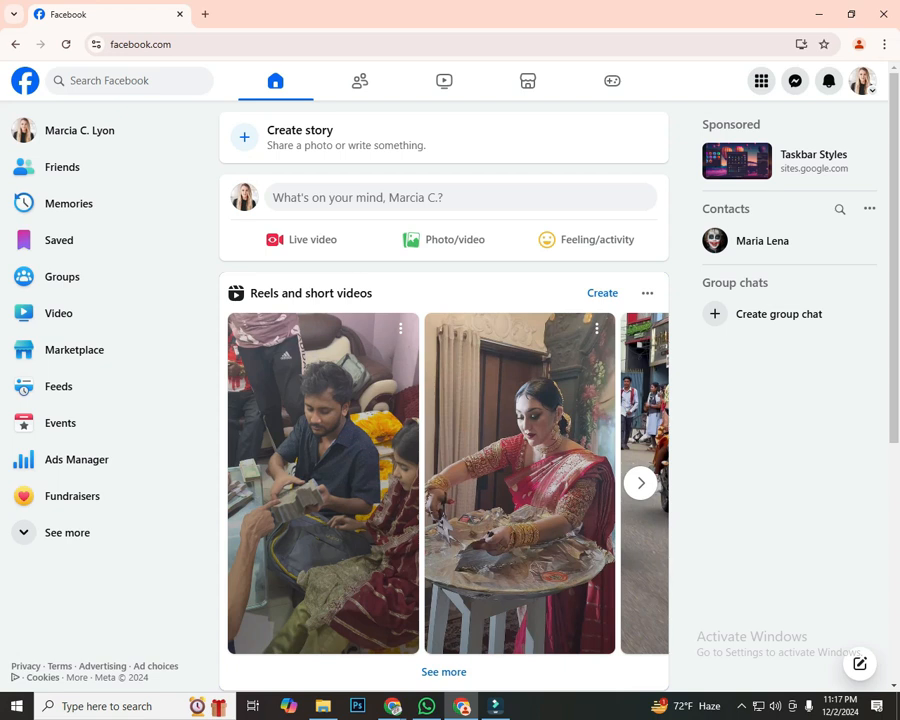
{"action": "left_click", "coordinate": [62, 532]}
{"action": "scroll", "coordinate": [67, 268], "scroll_direction": "down", "scroll_amount": 3}
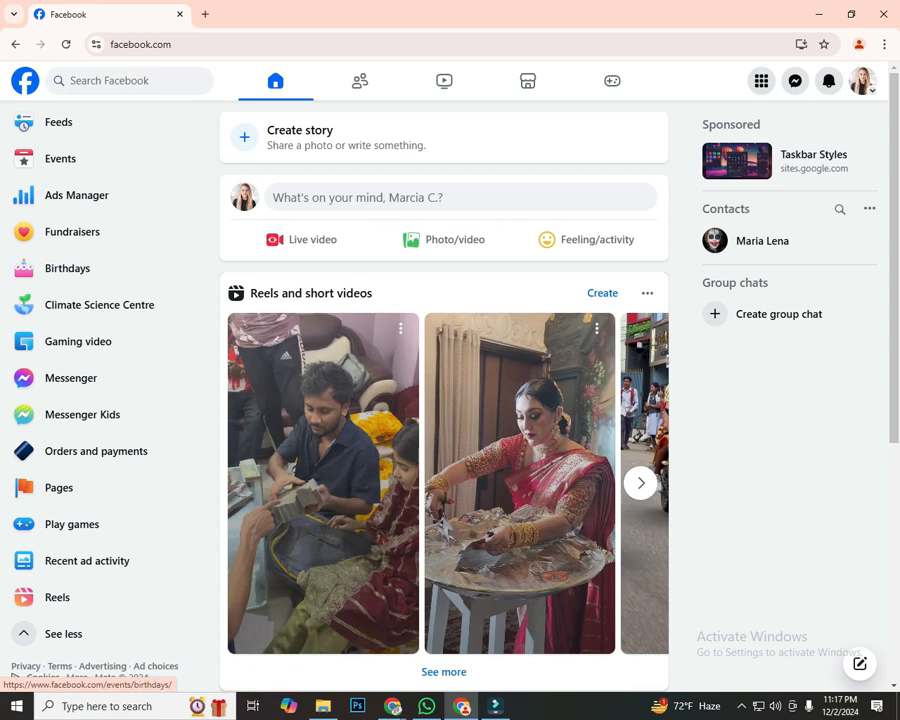
{"action": "left_click", "coordinate": [60, 487]}
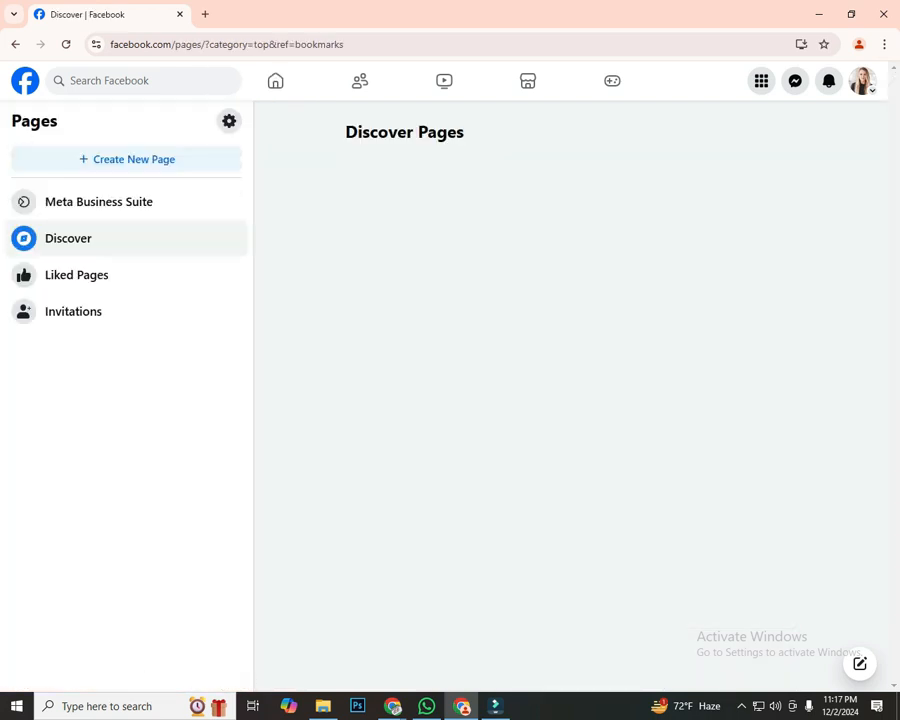
Step: Capture the Pages section, outline Create New Page in red with three arrows pointing to it, and close the capture
{"action": "key", "text": "Print"}
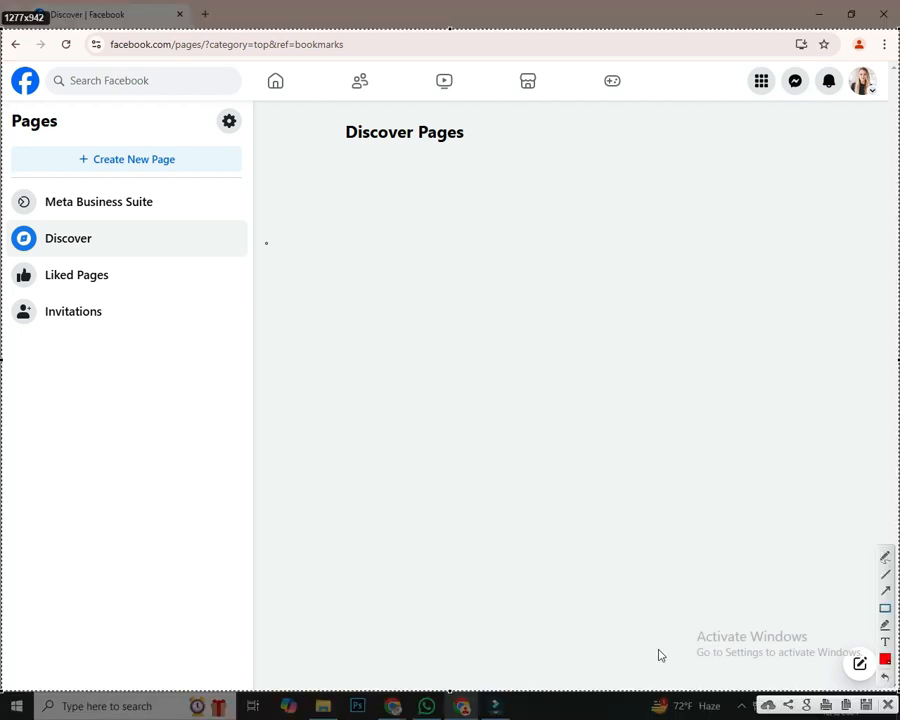
{"action": "left_click_drag", "start_coordinate": [56, 139], "coordinate": [208, 175]}
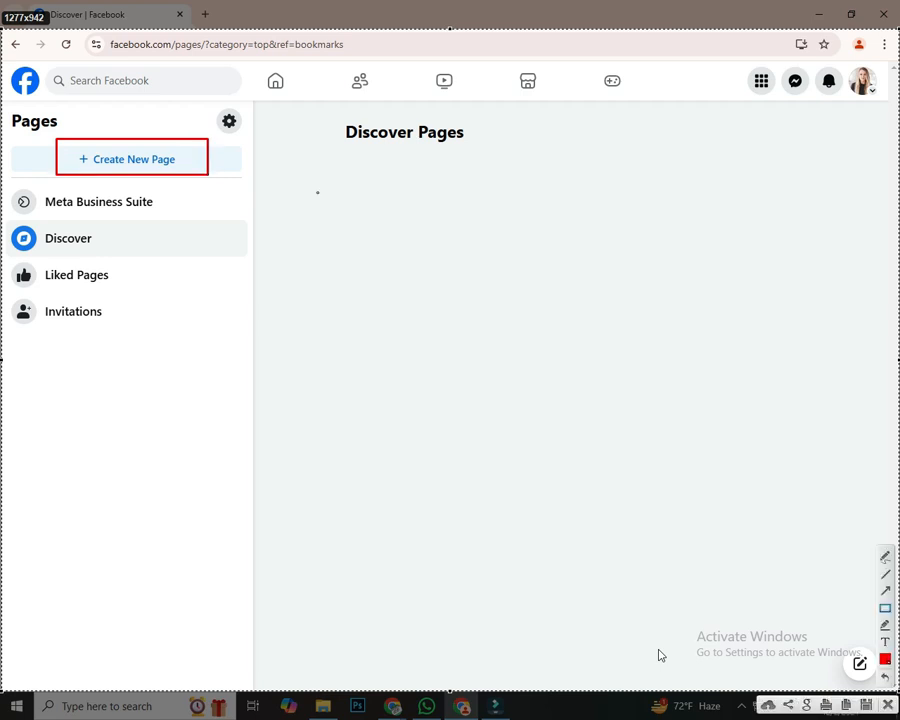
{"action": "left_click", "coordinate": [885, 590]}
{"action": "left_click_drag", "start_coordinate": [448, 505], "coordinate": [157, 178]}
{"action": "left_click_drag", "start_coordinate": [181, 62], "coordinate": [145, 146]}
{"action": "left_click_drag", "start_coordinate": [2, 420], "coordinate": [98, 171]}
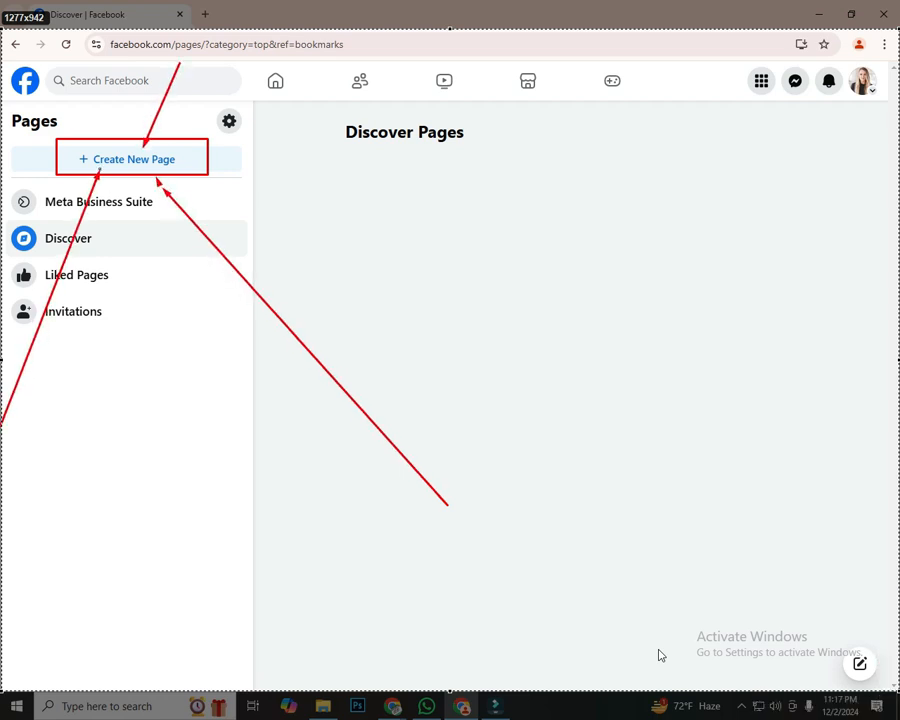
{"action": "left_click", "coordinate": [866, 704]}
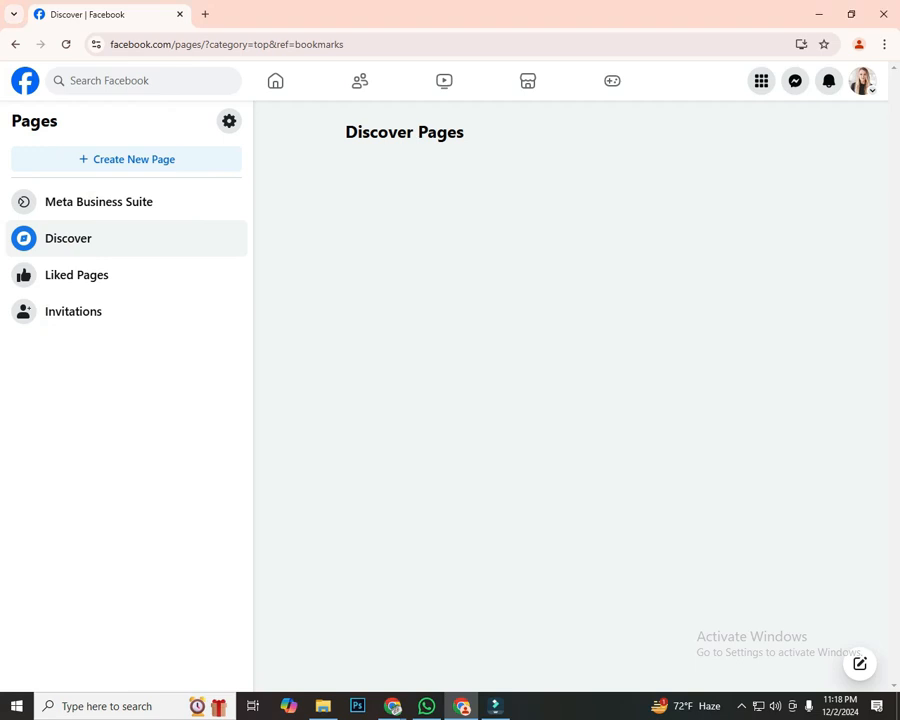
Step: Open the new-page creation form, examine its page name, category and bio fields, and return to the Pages section
{"action": "left_click", "coordinate": [133, 159]}
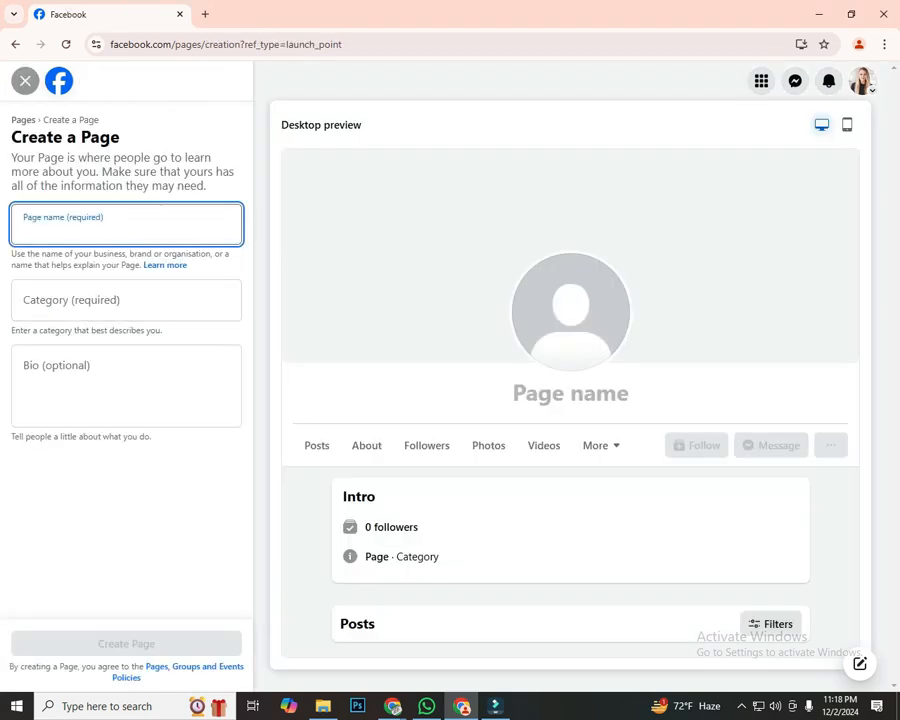
{"action": "left_click", "coordinate": [126, 300]}
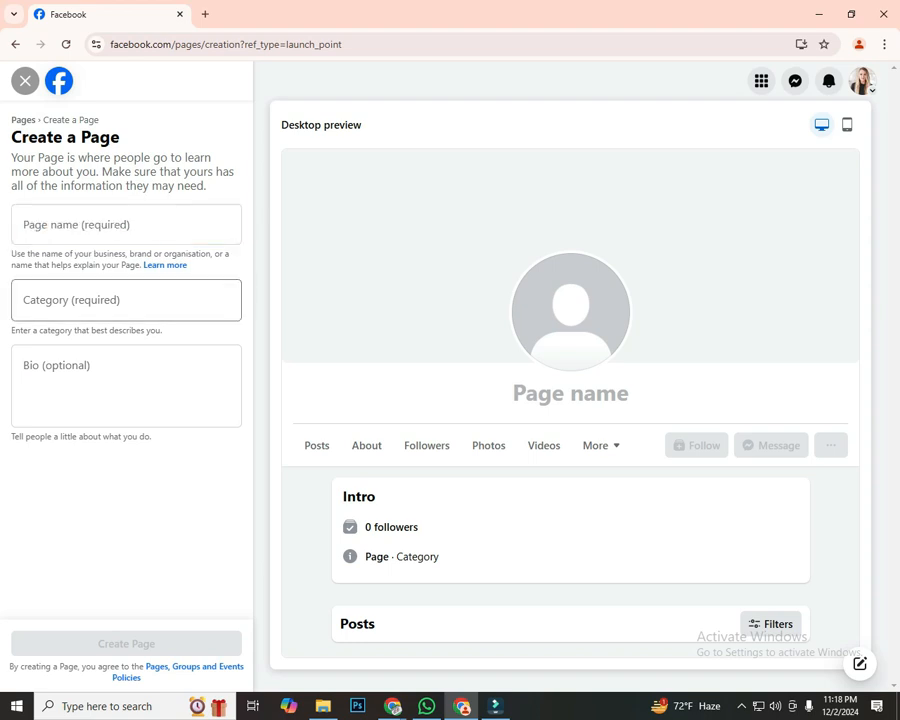
{"action": "left_click", "coordinate": [126, 386]}
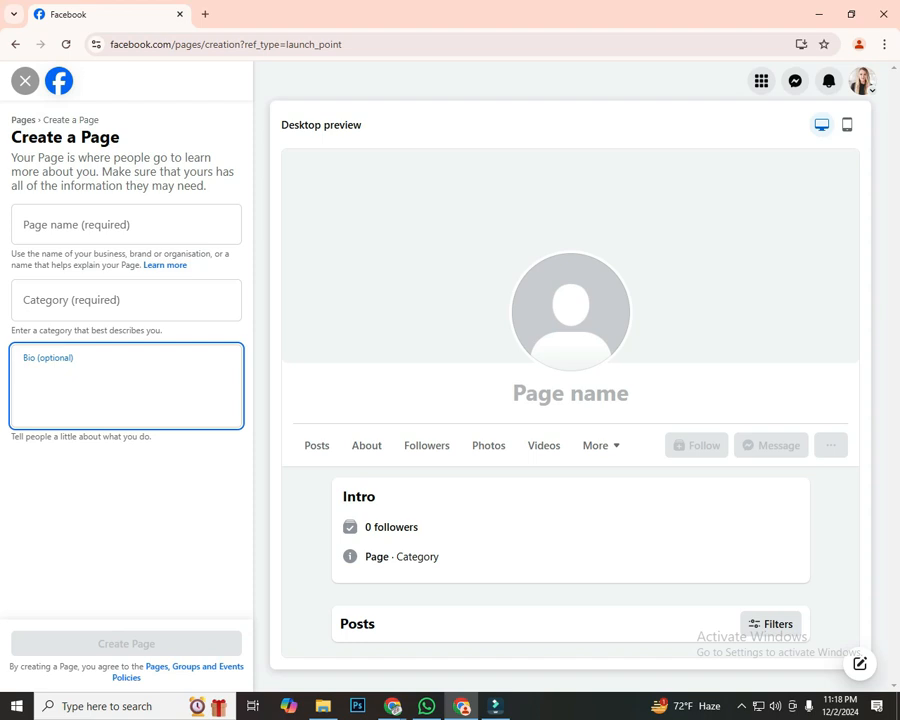
{"action": "left_click", "coordinate": [170, 160]}
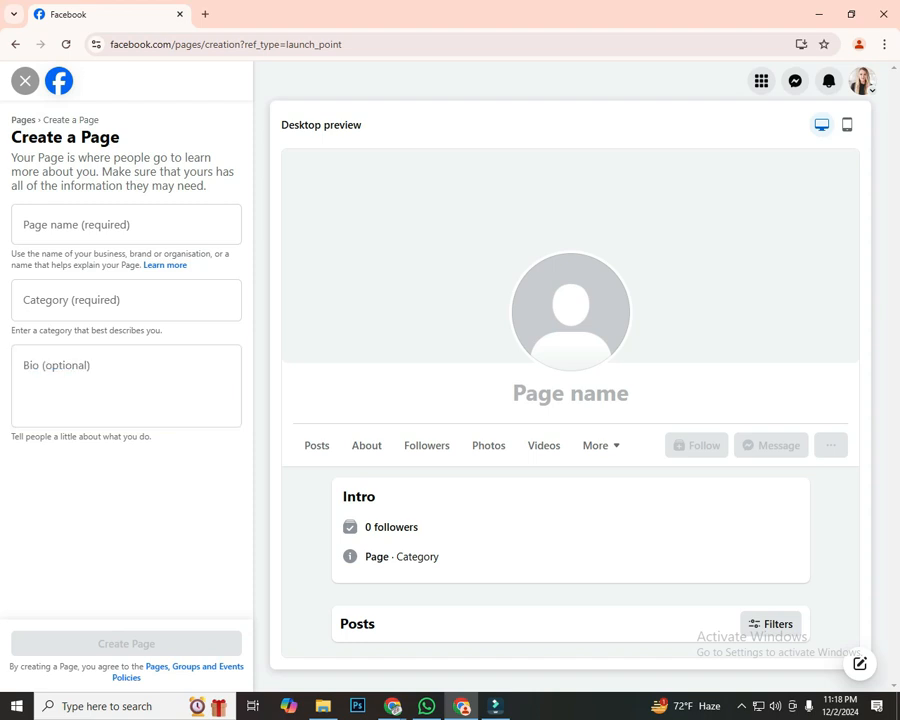
{"action": "left_click", "coordinate": [25, 80]}
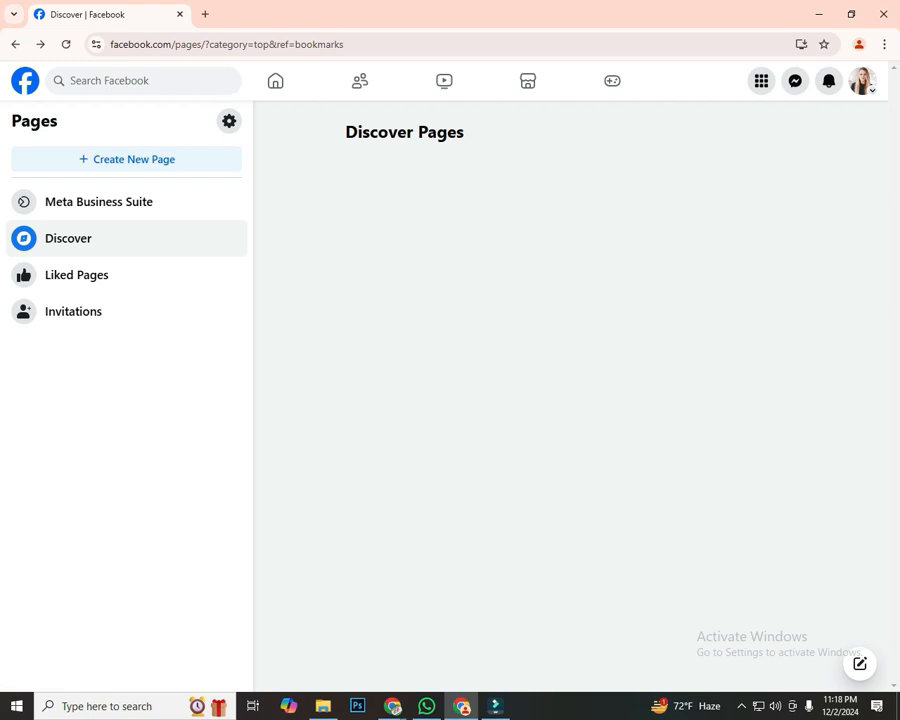
Step: Search Facebook for "ফুলের বাগান"
{"action": "left_click", "coordinate": [110, 81]}
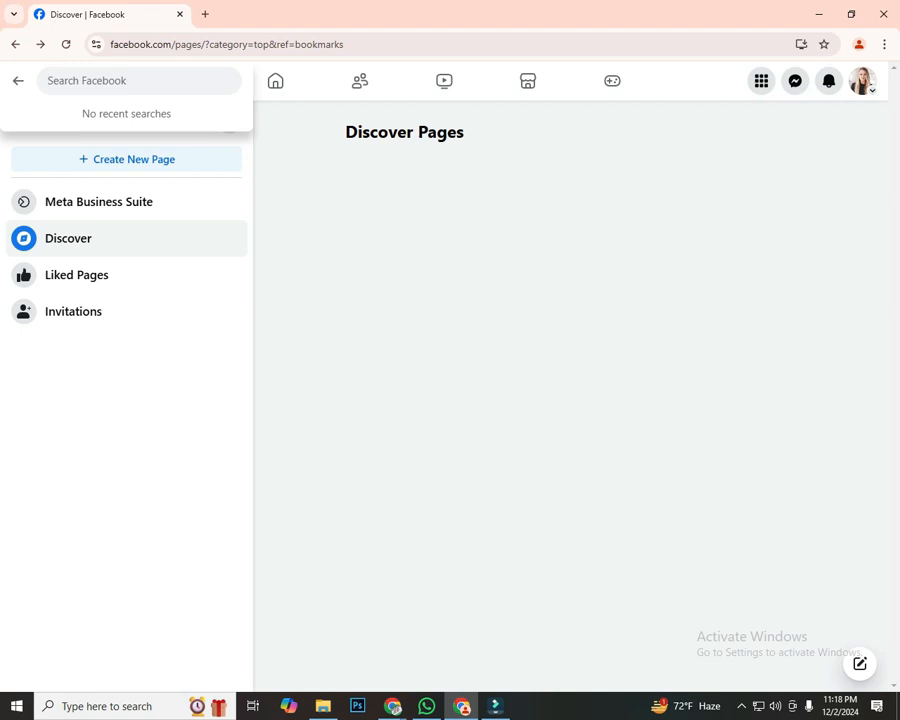
{"action": "type", "text": "R"}
{"action": "key", "text": "BackSpace"}
{"action": "type", "text": "স"}
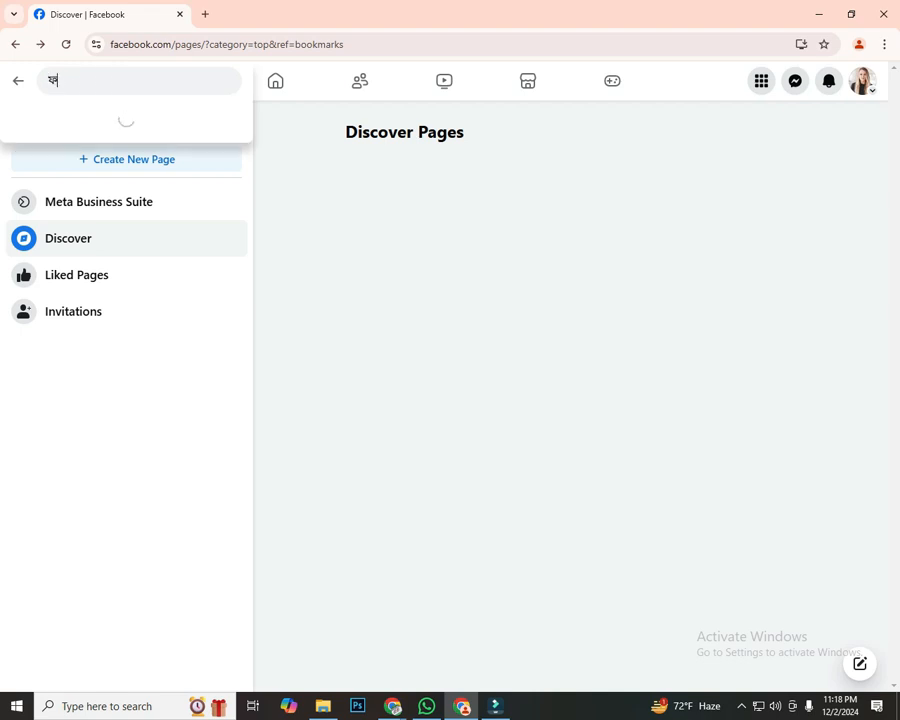
{"action": "type", "text": "ুলে"}
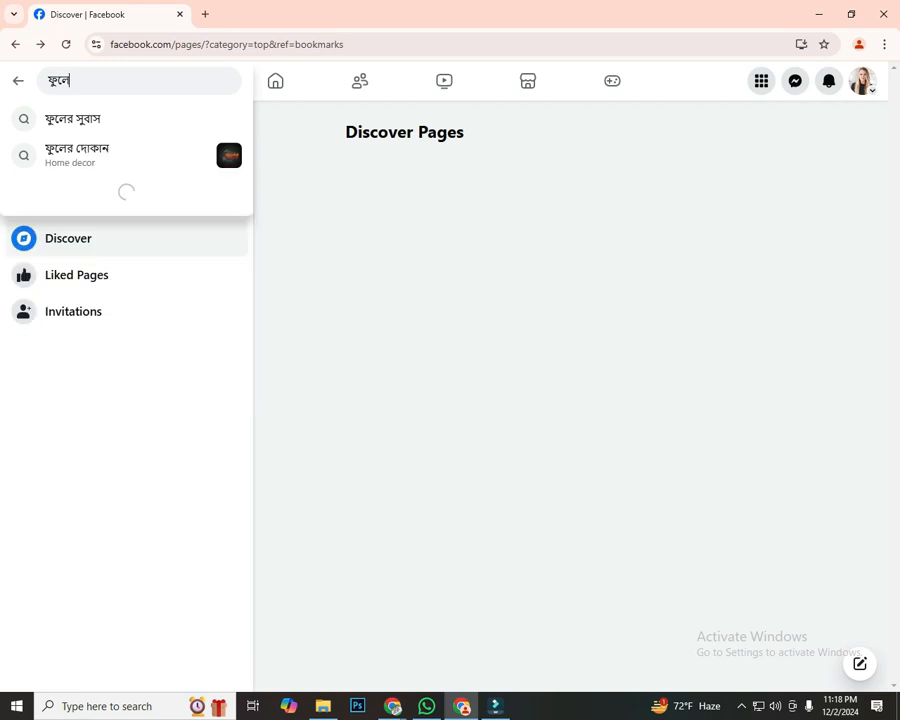
{"action": "type", "text": "র বাবাগ"}
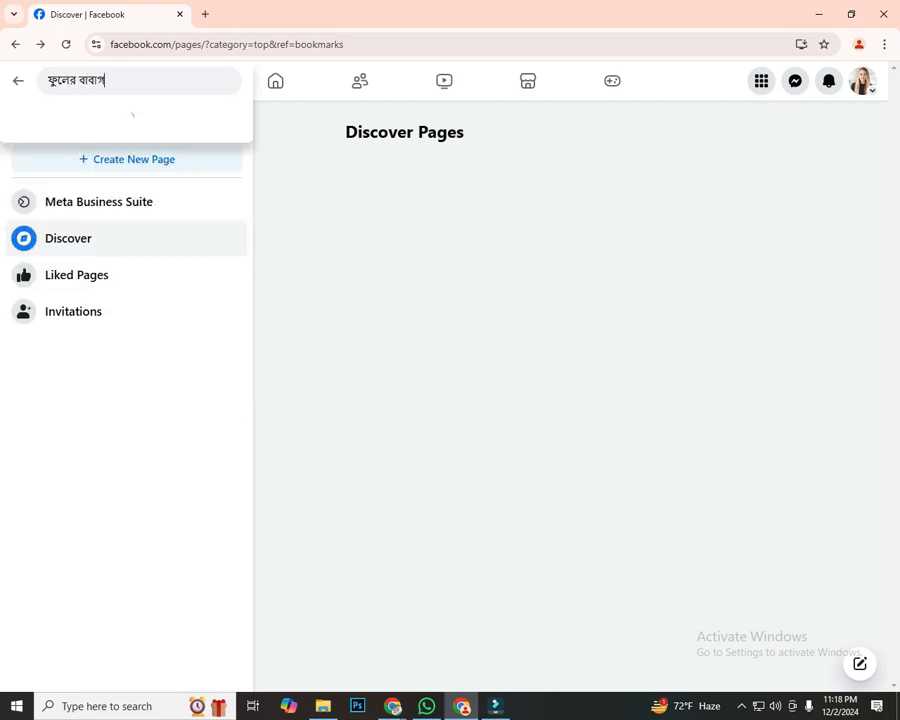
{"action": "key", "text": "BackSpace"}
{"action": "key", "text": "BackSpace"}
{"action": "key", "text": "BackSpace"}
{"action": "type", "text": "াগান"}
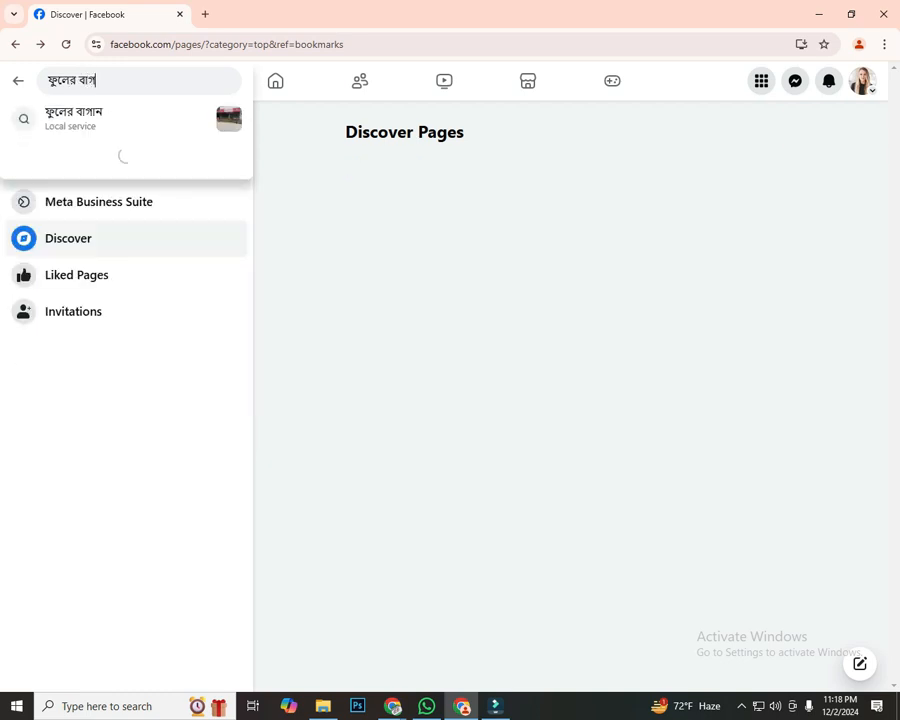
{"action": "key", "text": "Return"}
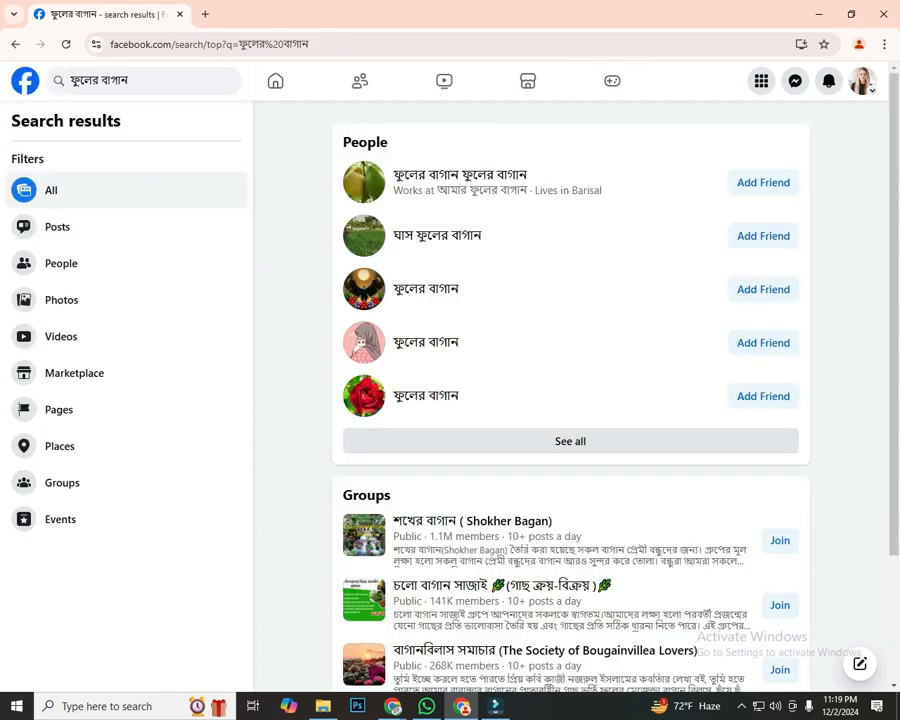
Step: Look through the People, Groups and Pages sections of the search results
{"action": "scroll", "coordinate": [570, 400], "scroll_direction": "down", "scroll_amount": 2}
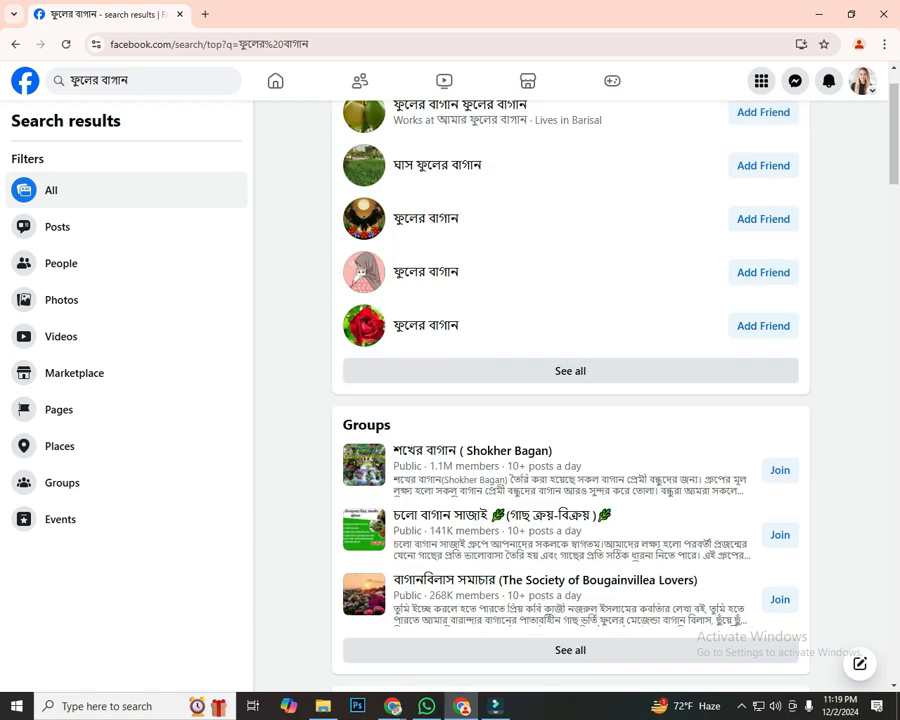
{"action": "scroll", "coordinate": [570, 400], "scroll_direction": "up", "scroll_amount": 2}
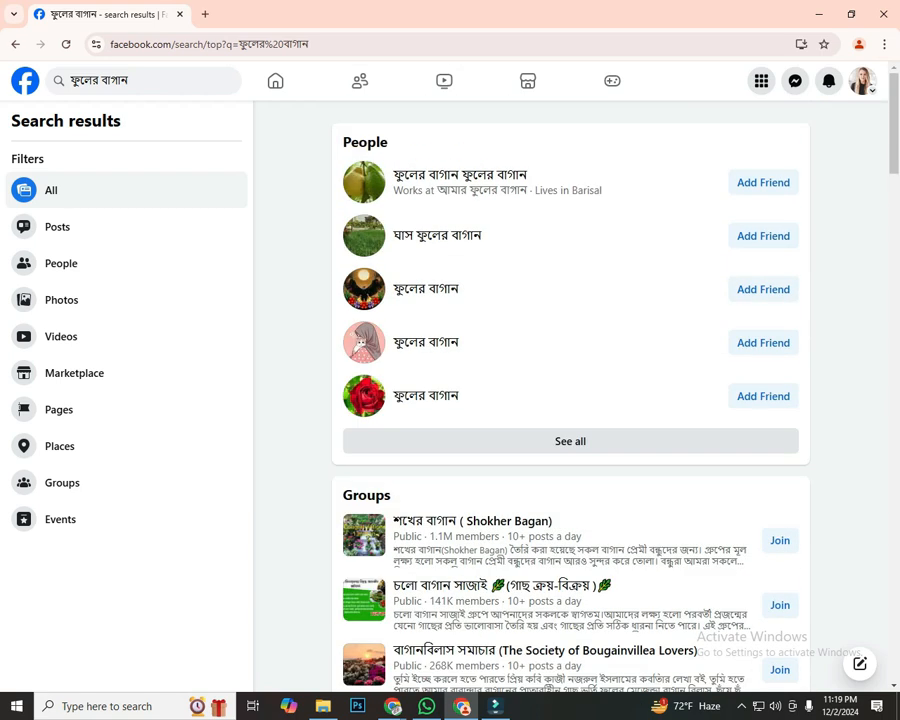
{"action": "double_click", "coordinate": [365, 142]}
{"action": "double_click", "coordinate": [366, 495]}
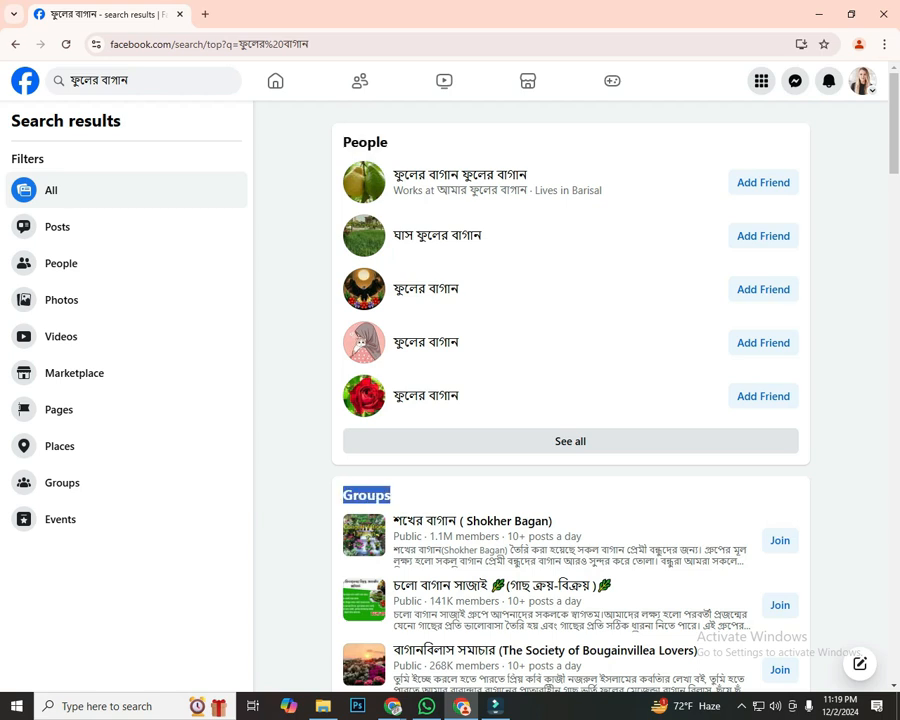
{"action": "scroll", "coordinate": [570, 400], "scroll_direction": "down", "scroll_amount": 5}
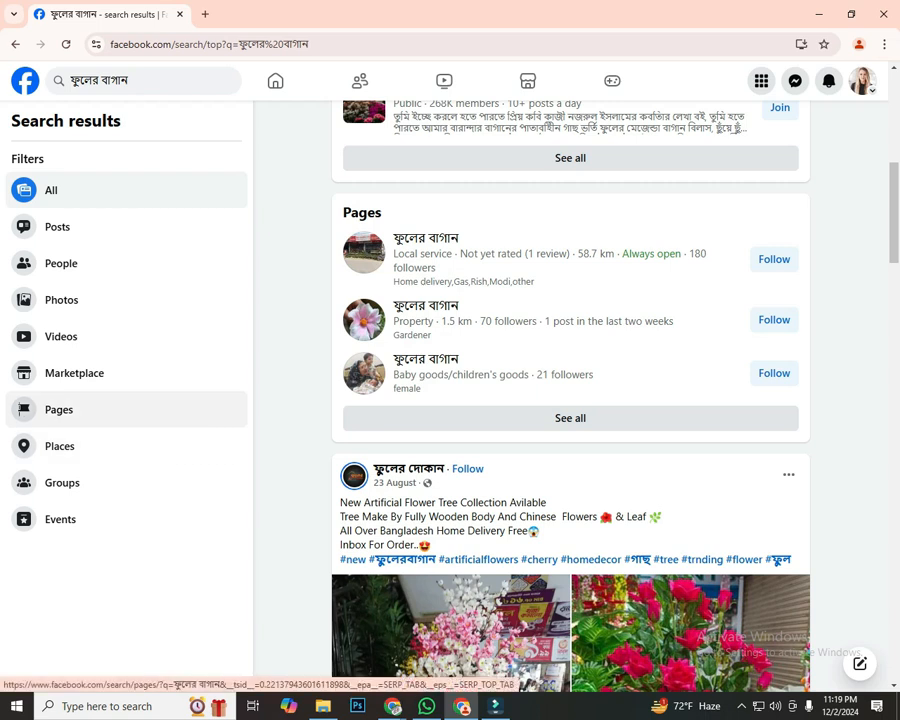
Step: On a screen capture, outline the search term in red with arrows to it and the Pages filter, and filter the results to Pages
{"action": "key", "text": "Print"}
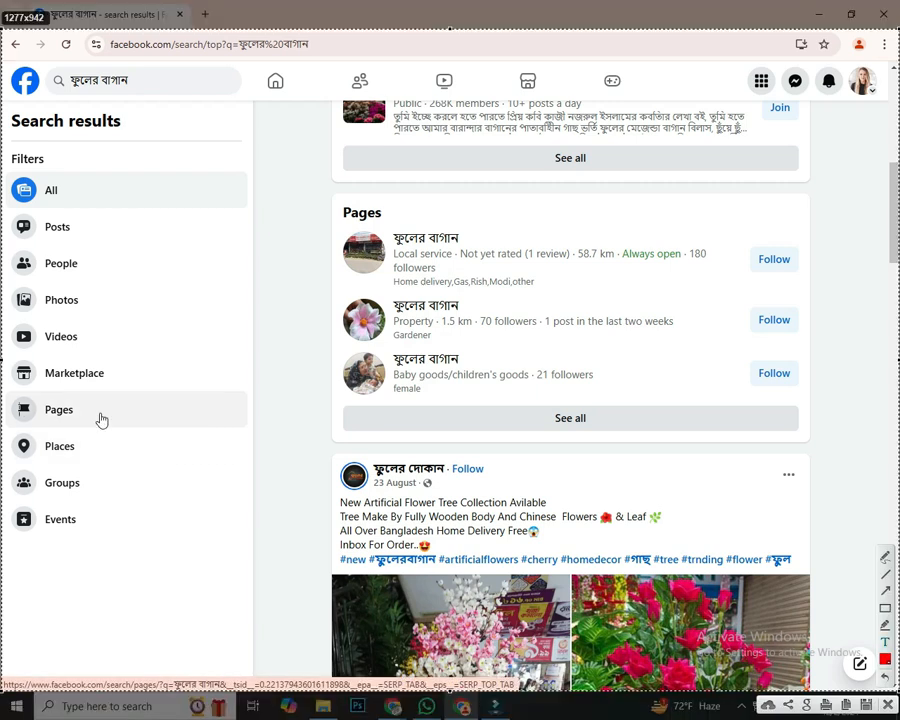
{"action": "left_click_drag", "start_coordinate": [63, 63], "coordinate": [151, 94]}
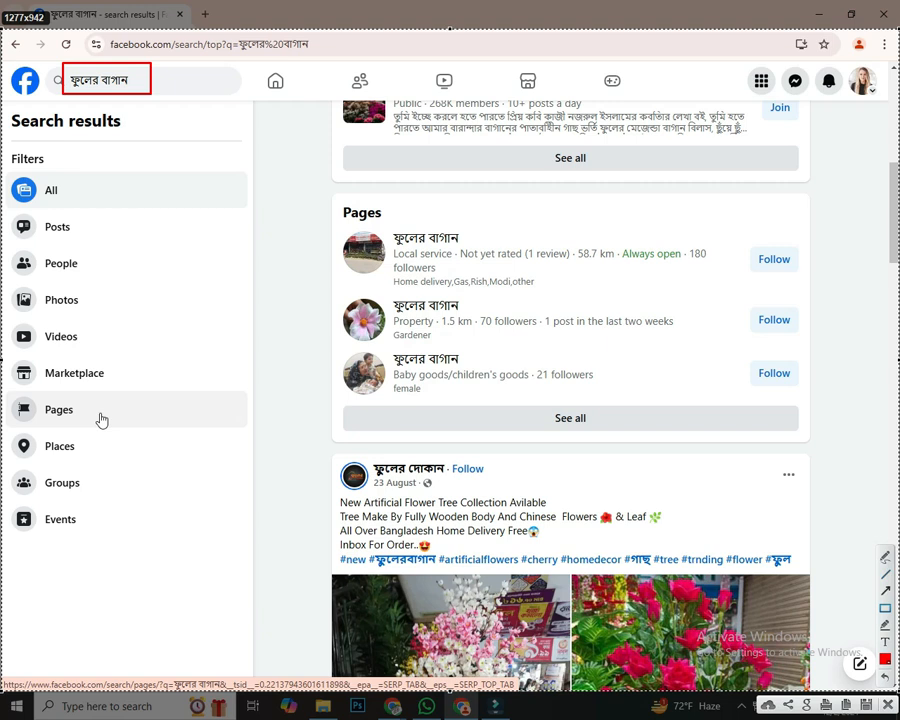
{"action": "left_click_drag", "start_coordinate": [225, 166], "coordinate": [120, 92]}
{"action": "left_click_drag", "start_coordinate": [302, 494], "coordinate": [112, 420]}
{"action": "left_click_drag", "start_coordinate": [0, 538], "coordinate": [47, 428]}
{"action": "left_click_drag", "start_coordinate": [167, 346], "coordinate": [87, 407]}
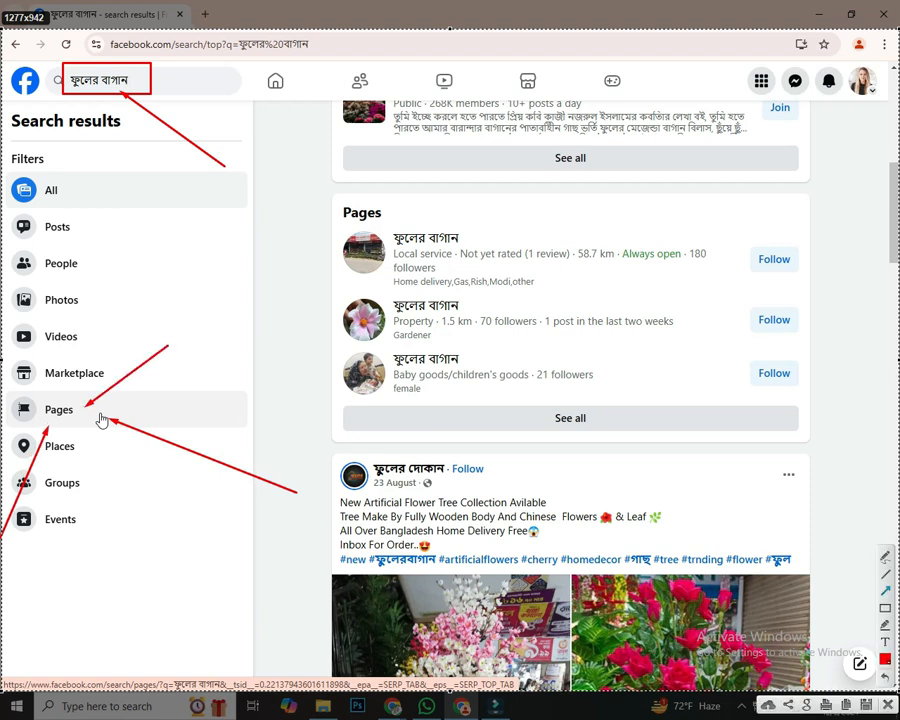
{"action": "key", "text": "ctrl+c"}
{"action": "left_click", "coordinate": [100, 418]}
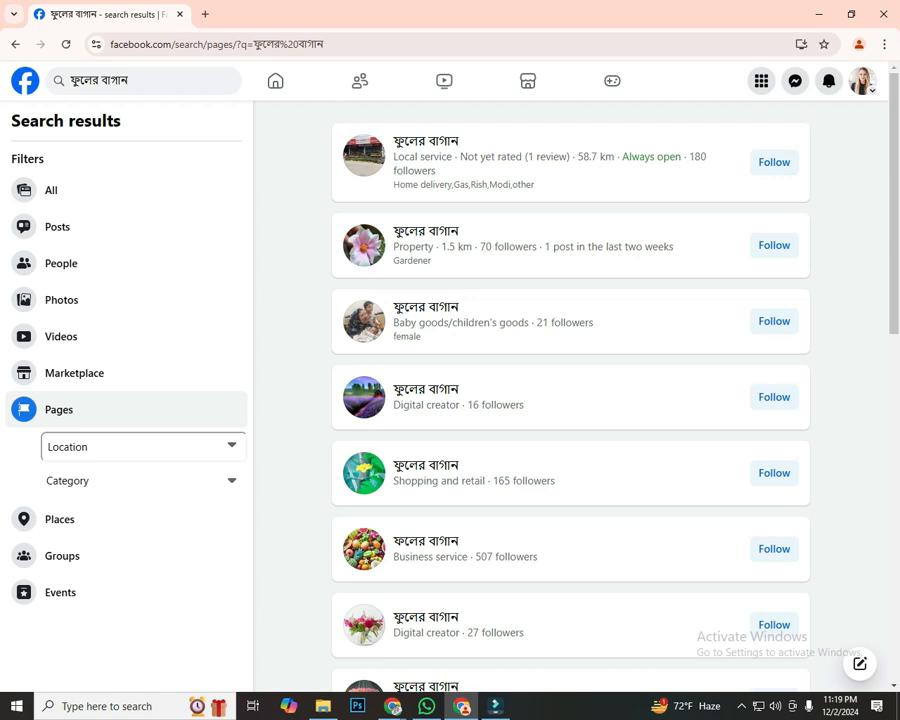
Step: Replace the search term and search Facebook for the suggested "ডিজিটাল মার্কেটিং"
{"action": "left_click_drag", "start_coordinate": [128, 81], "coordinate": [22, 81]}
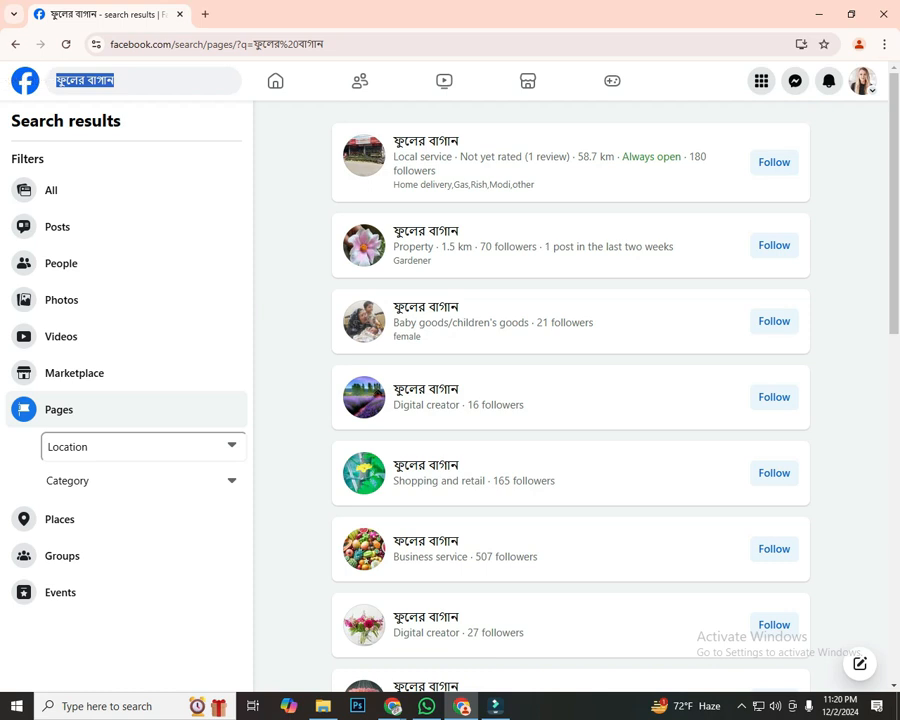
{"action": "type", "text": "দি"}
{"action": "key", "text": "BackSpace"}
{"action": "key", "text": "BackSpace"}
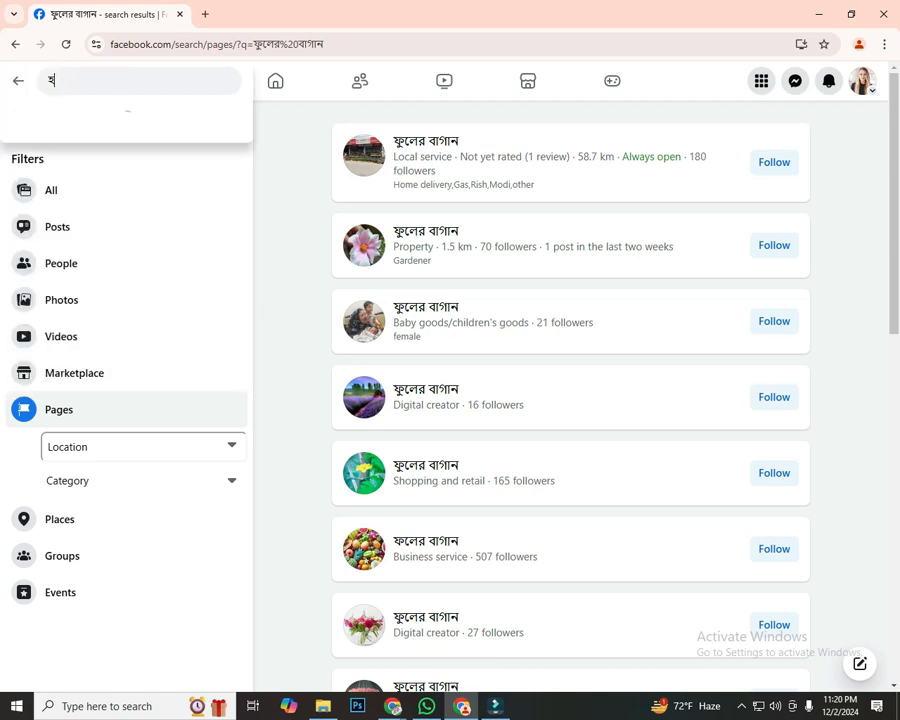
{"action": "type", "text": "ডিজিট্দ"}
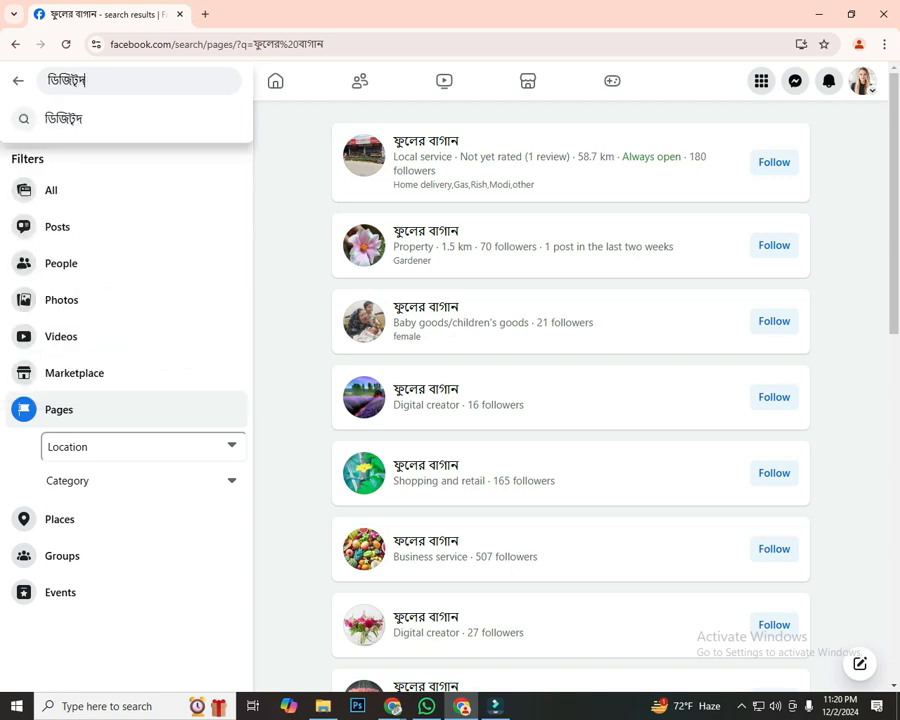
{"action": "key", "text": "BackSpace"}
{"action": "type", "text": "া"}
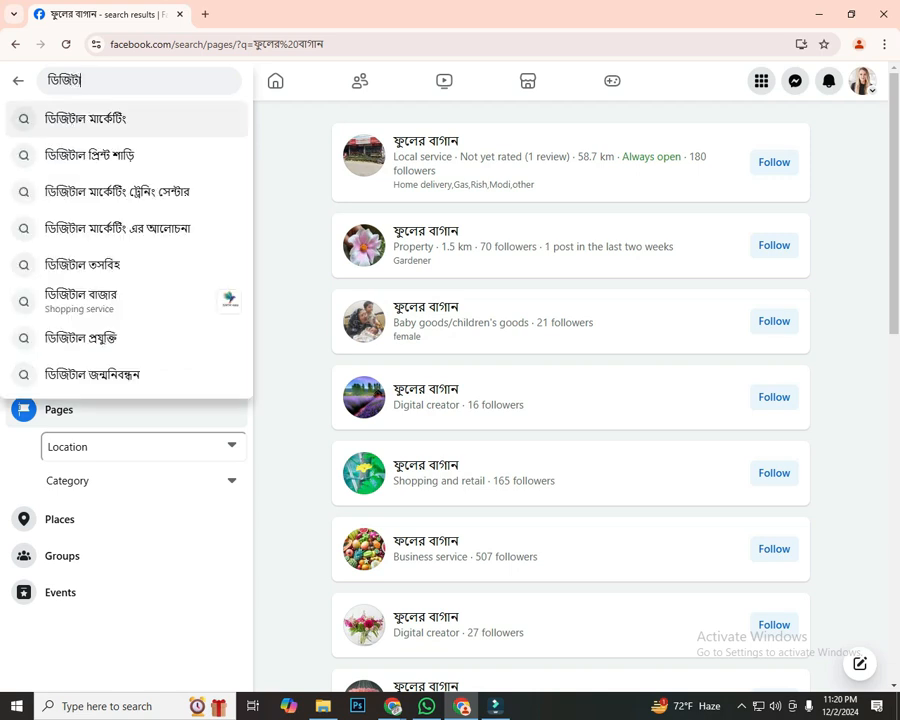
{"action": "left_click", "coordinate": [85, 118]}
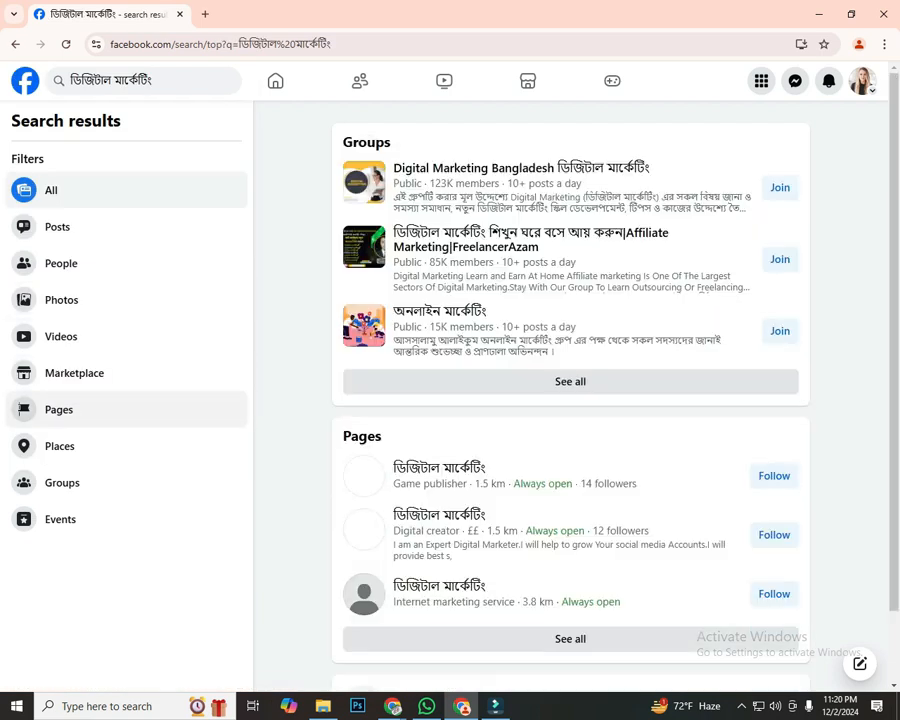
Step: Filter the "ডিজিটাল মার্কেটিং" search results to Pages and clear the search term
{"action": "left_click", "coordinate": [58, 409]}
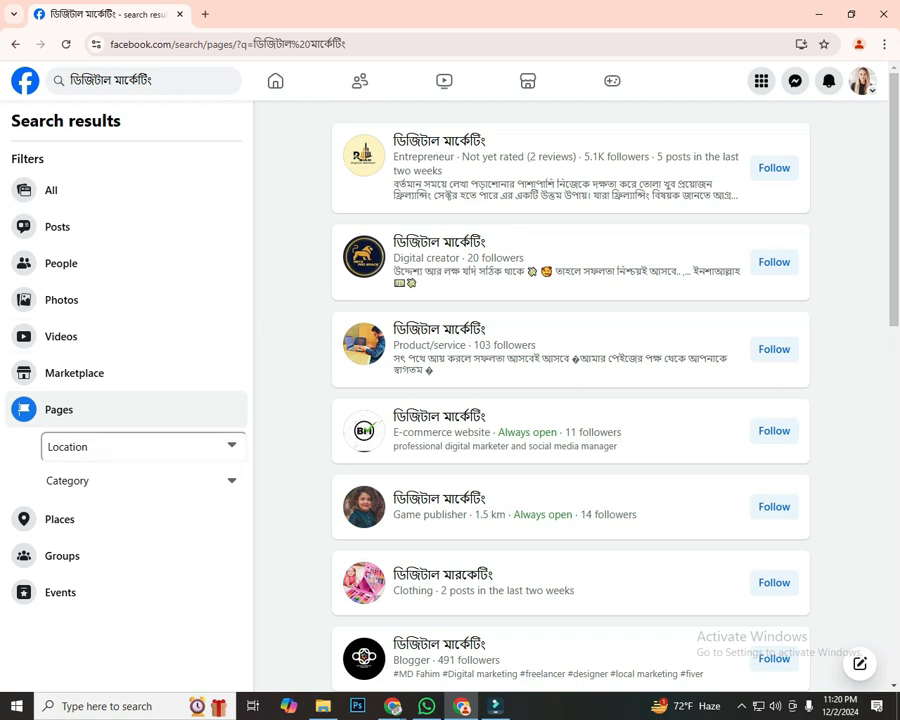
{"action": "left_click_drag", "start_coordinate": [142, 80], "coordinate": [98, 80]}
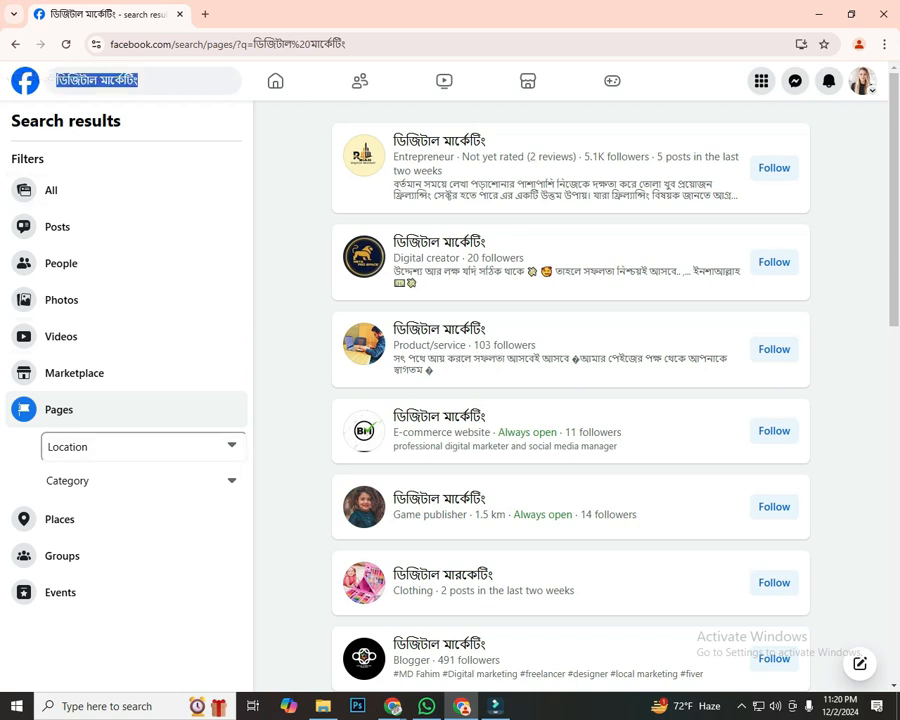
{"action": "key", "text": "BackSpace"}
{"action": "key", "text": "Escape"}
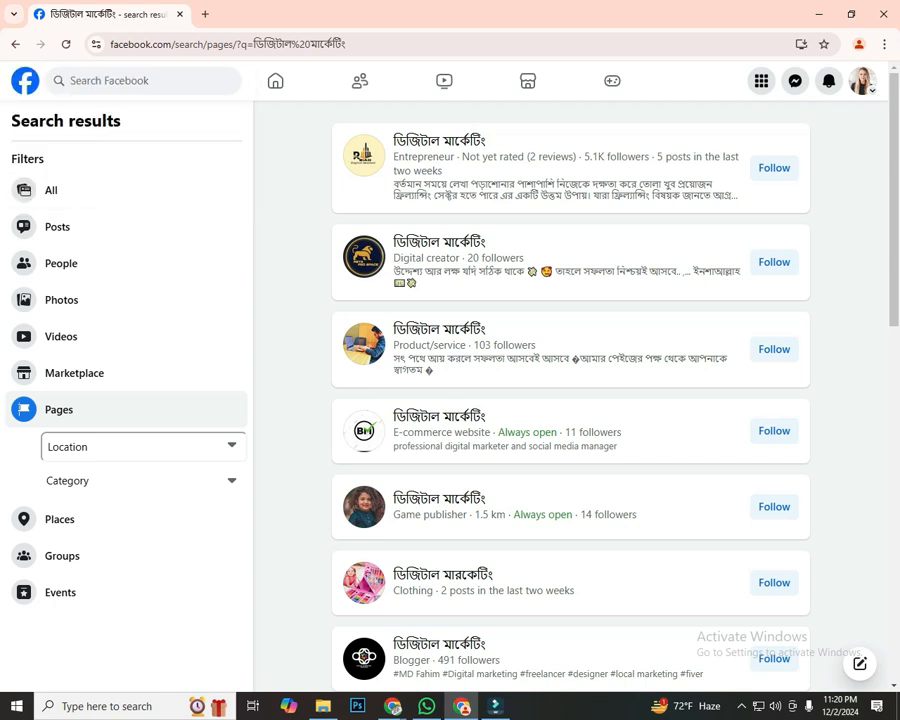
Step: Go to Facebook's Pages section and open the form for creating a new page
{"action": "left_click", "coordinate": [761, 80]}
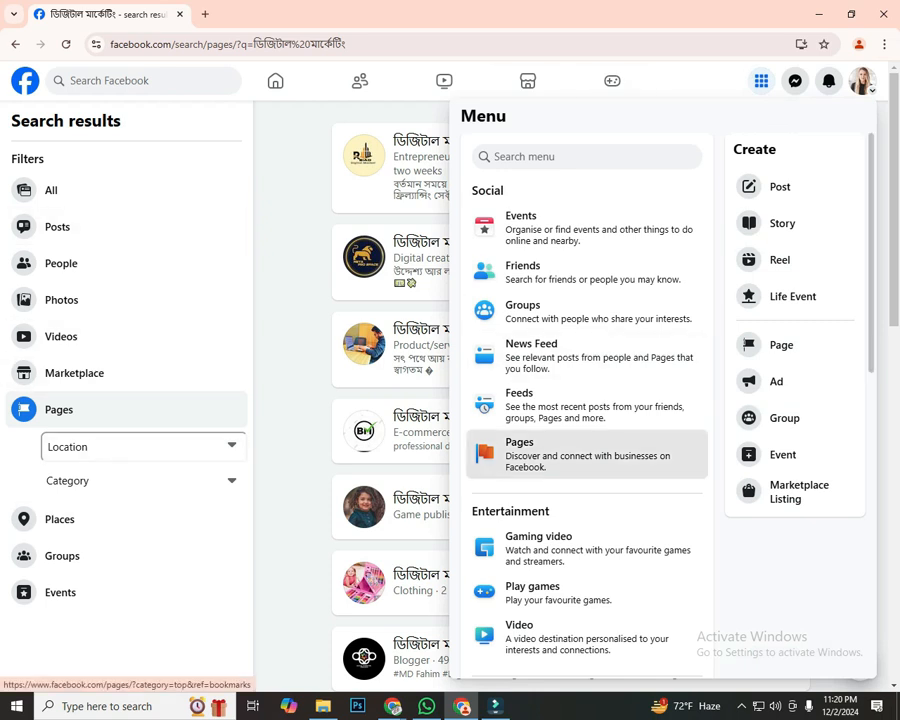
{"action": "left_click", "coordinate": [540, 455]}
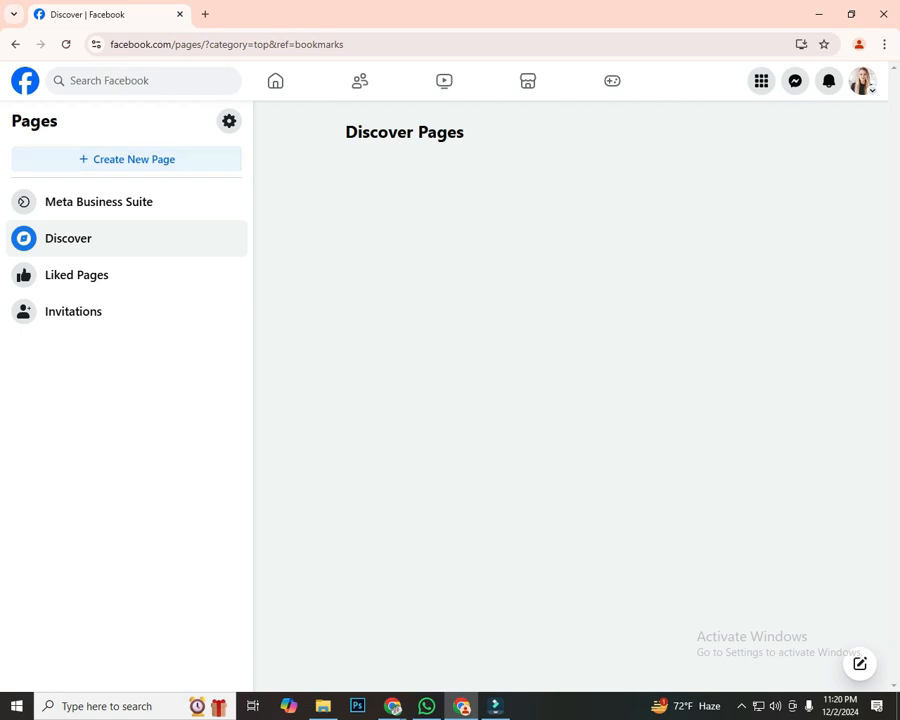
{"action": "left_click", "coordinate": [127, 160]}
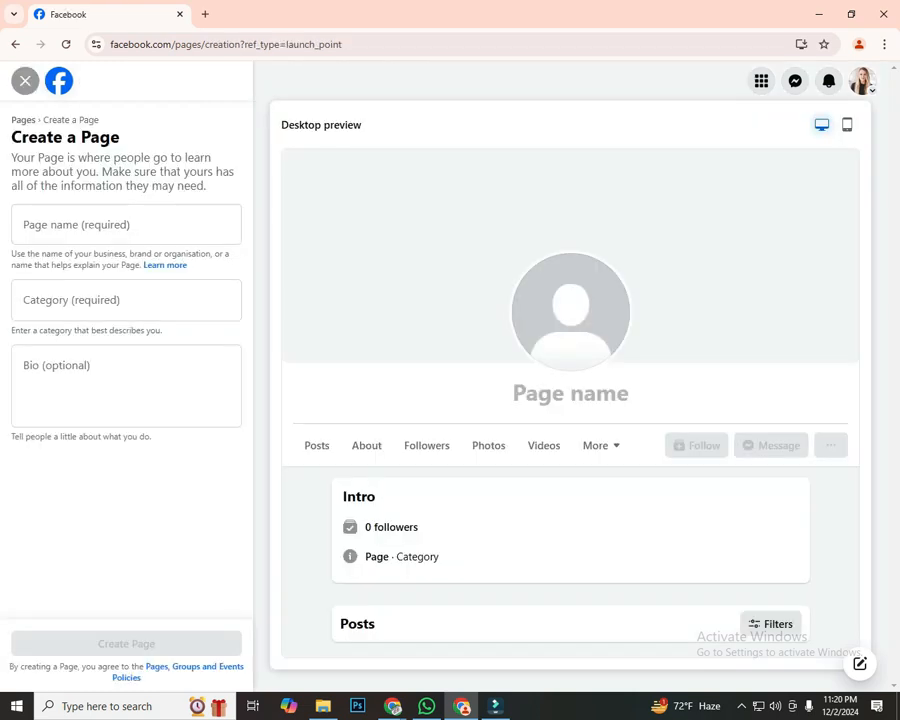
Step: Enter "Hridoy Garden" as the new page's name
{"action": "left_click", "coordinate": [126, 225]}
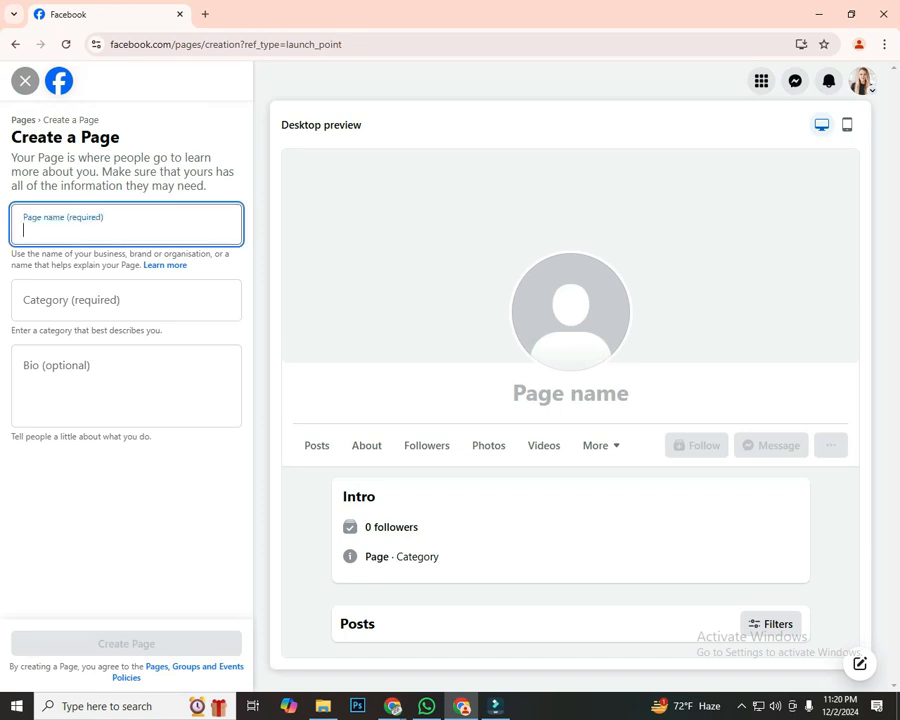
{"action": "type", "text": "ত"}
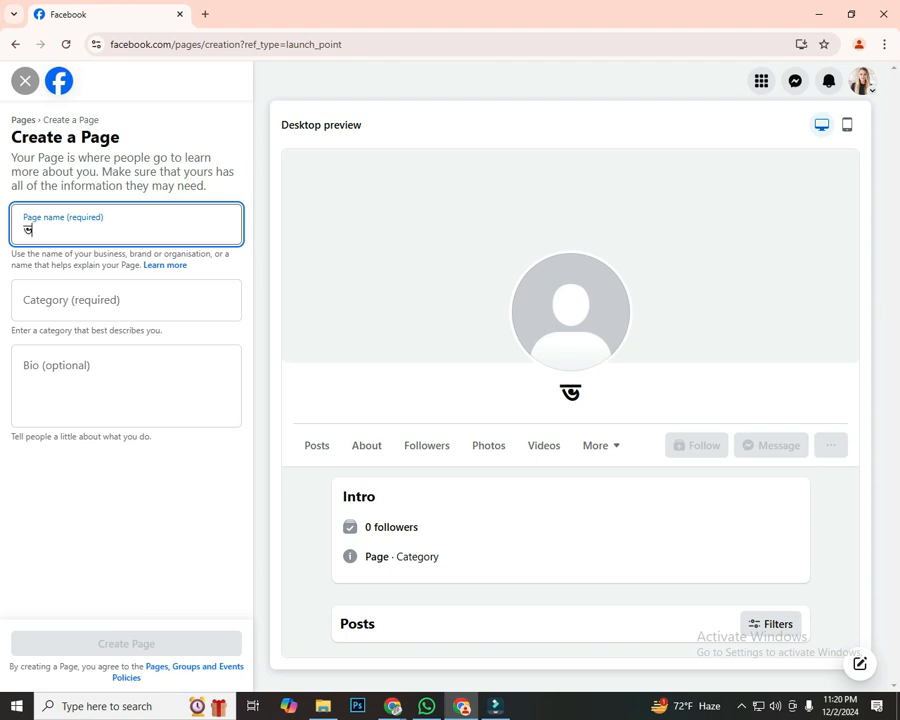
{"action": "key", "text": "BackSpace"}
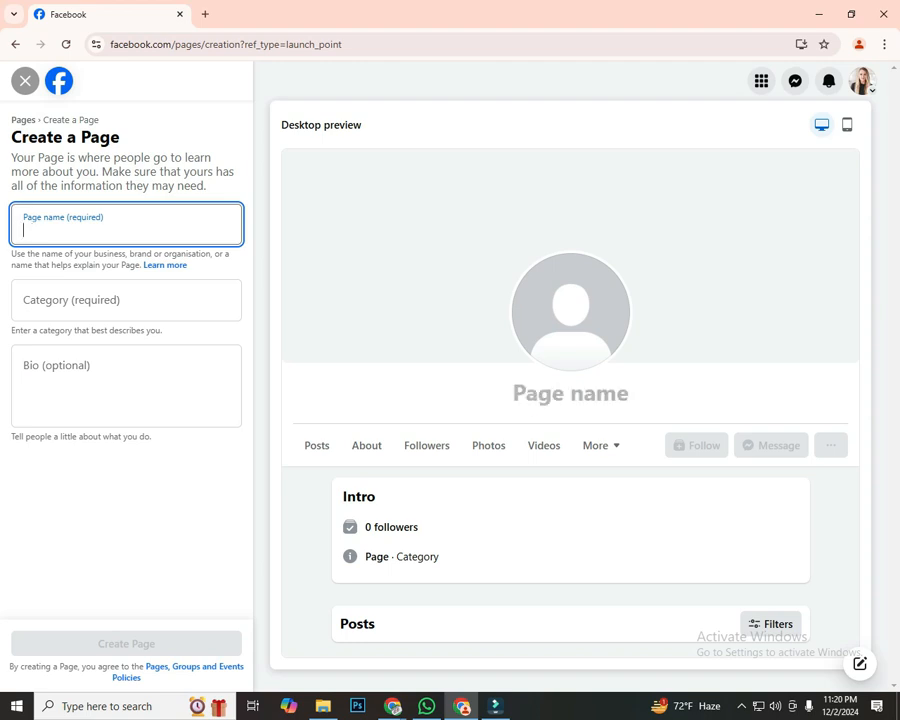
{"action": "type", "text": "Hridoy"}
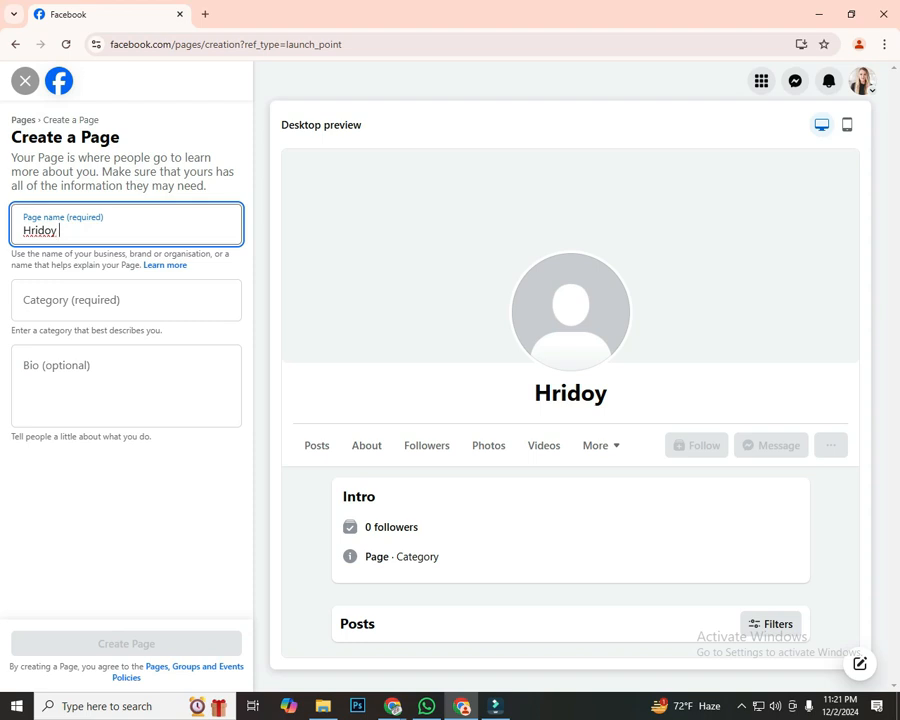
{"action": "type", "text": "Ga"}
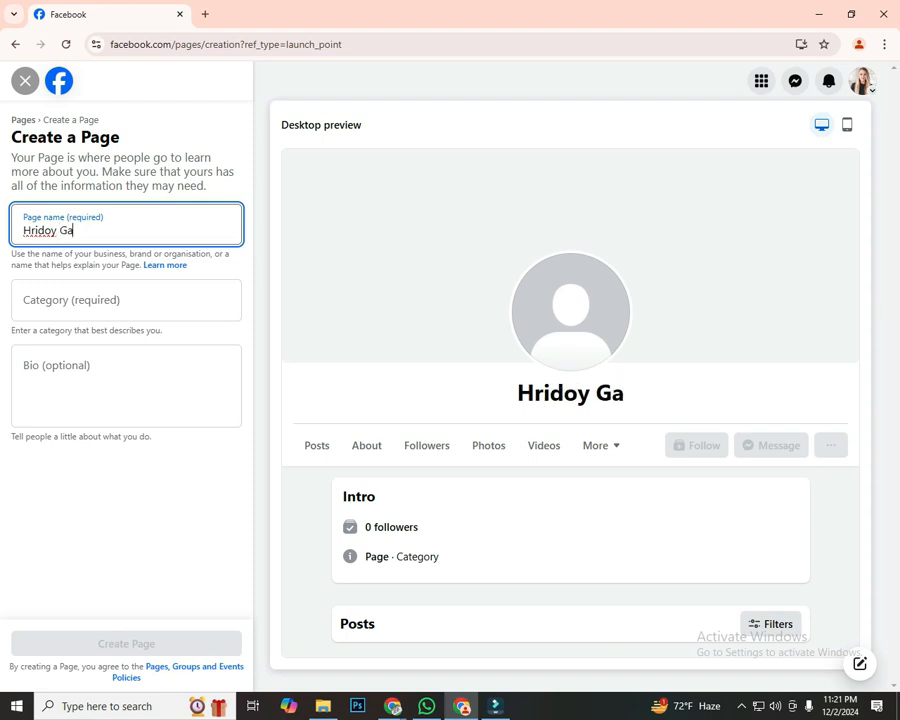
{"action": "type", "text": "rden"}
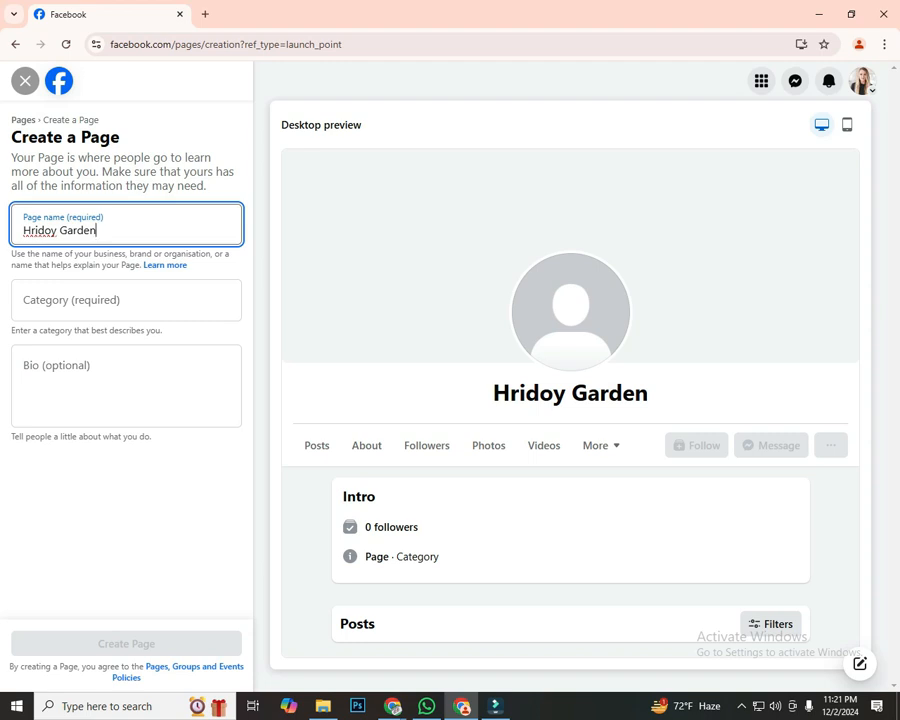
{"action": "left_click", "coordinate": [89, 436]}
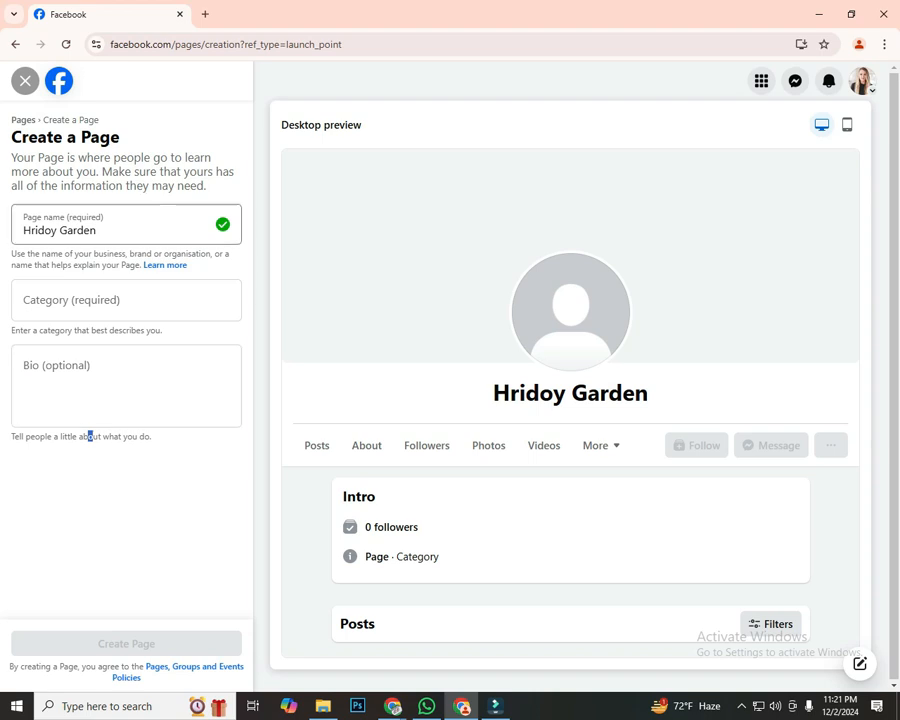
Step: Highlight the word "Garden" in the page name to point it out, and clear the selection
{"action": "left_click", "coordinate": [108, 301]}
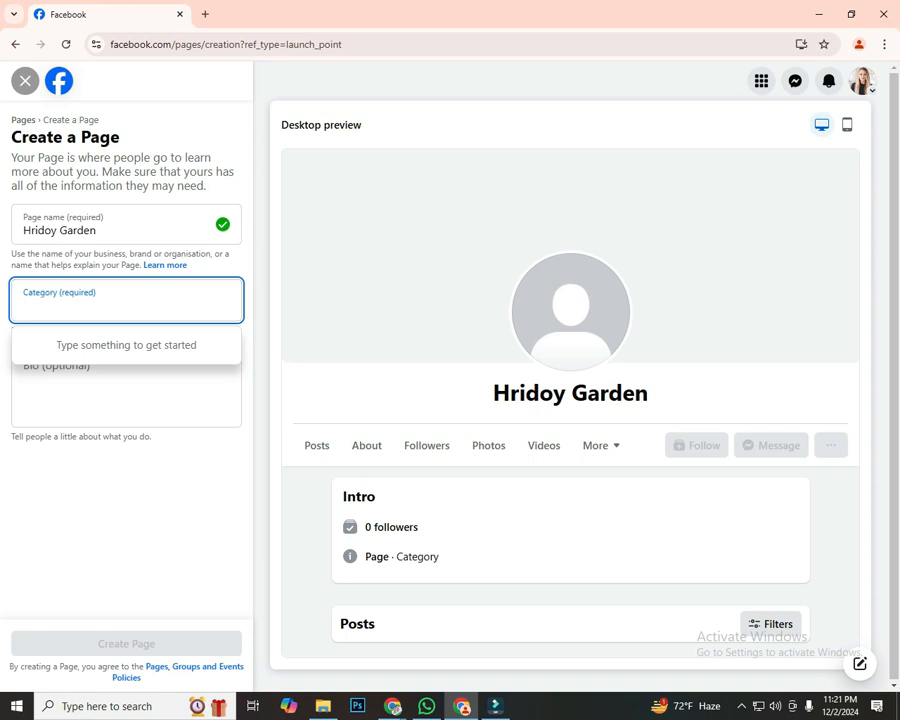
{"action": "double_click", "coordinate": [79, 230]}
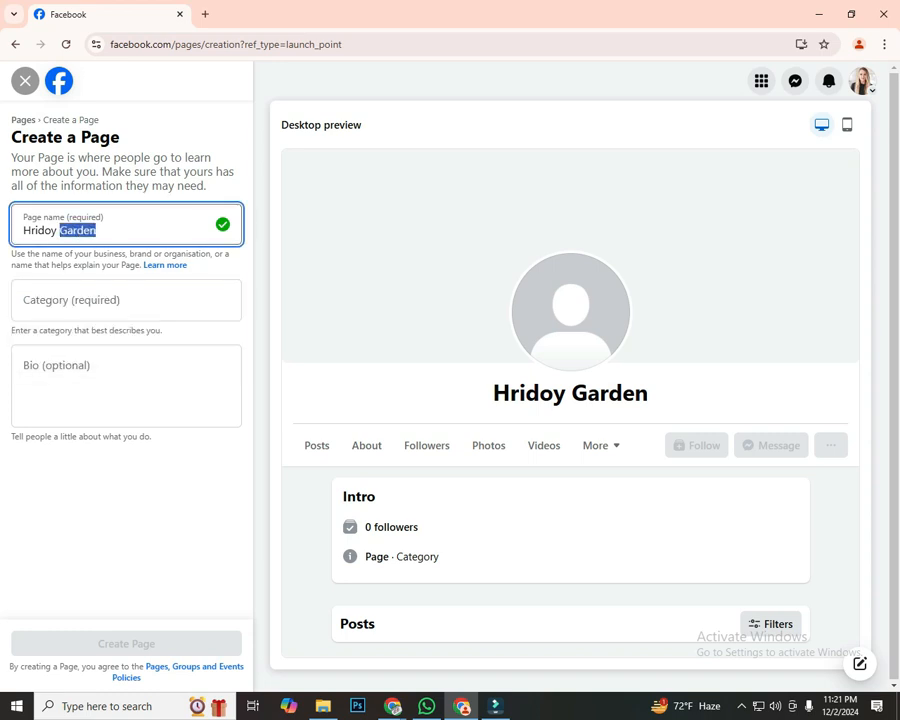
{"action": "left_click", "coordinate": [126, 520]}
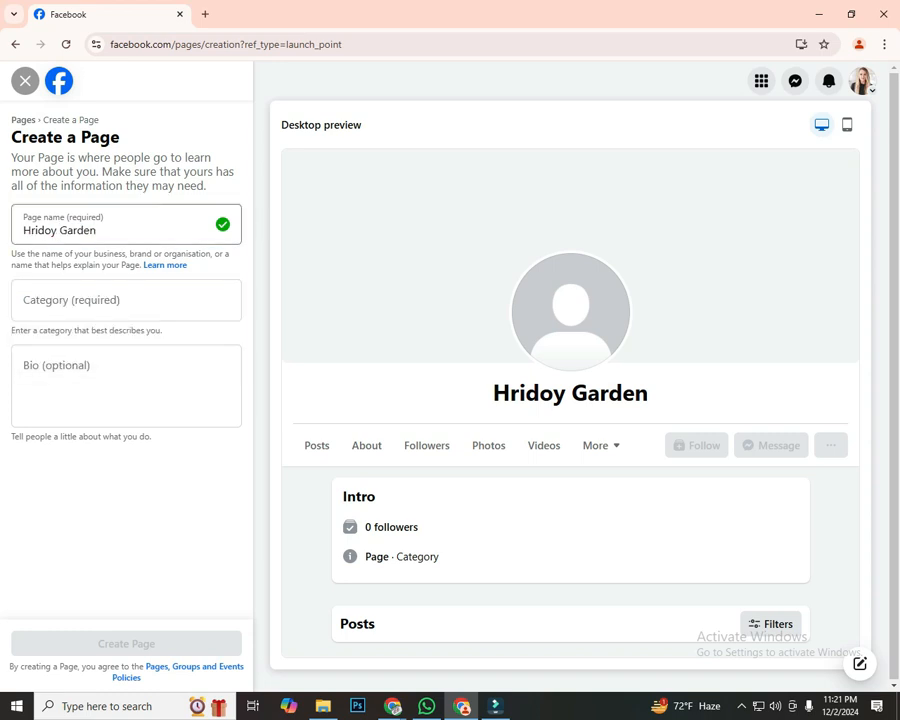
{"action": "left_click_drag", "start_coordinate": [60, 230], "coordinate": [97, 230]}
{"action": "left_click", "coordinate": [126, 510]}
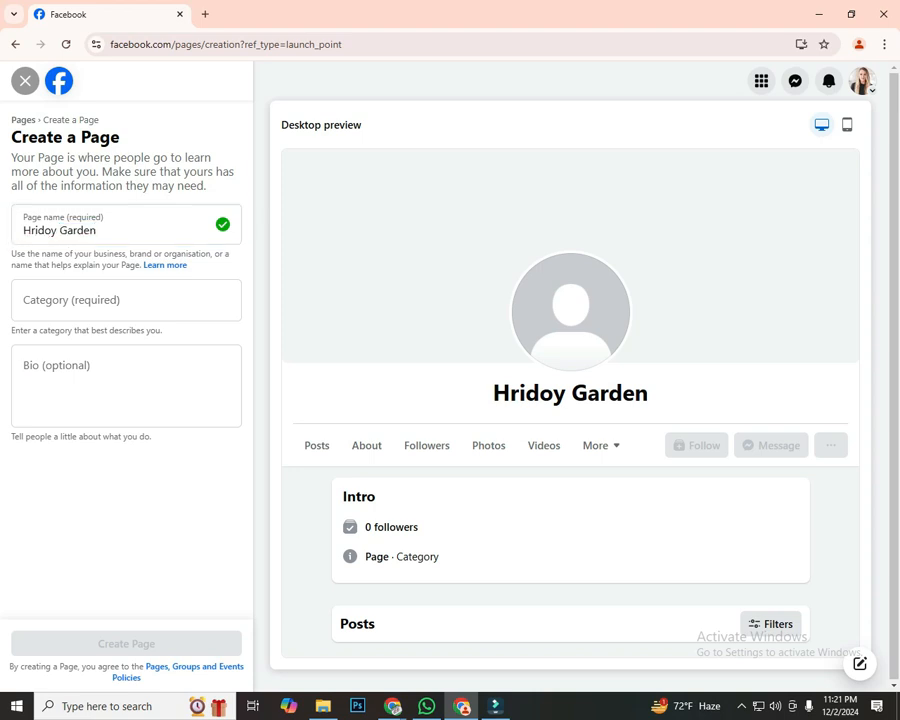
{"action": "left_click", "coordinate": [126, 386]}
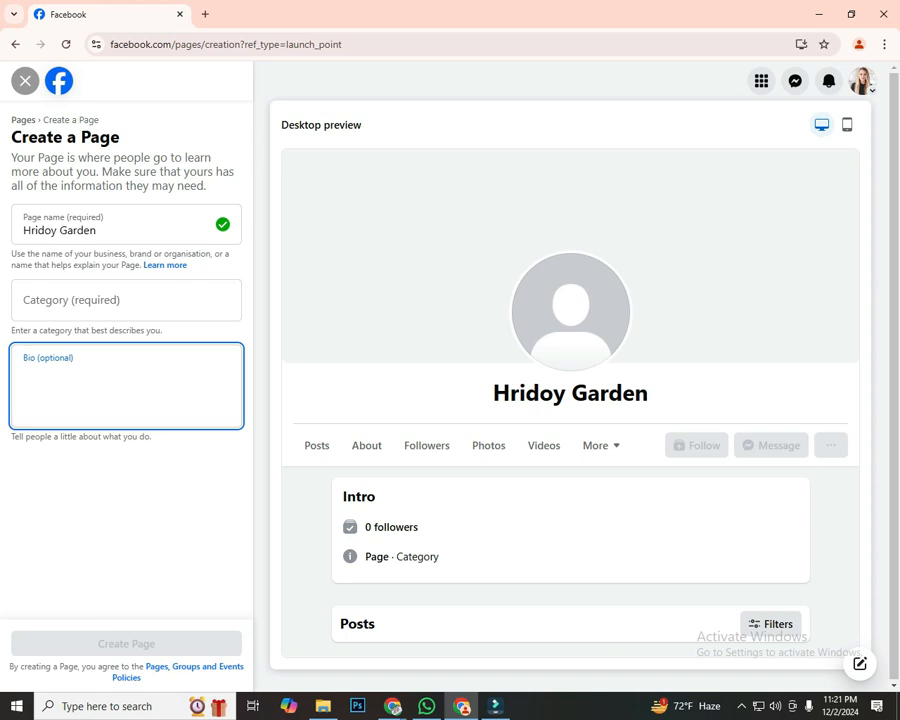
{"action": "type", "text": "a"}
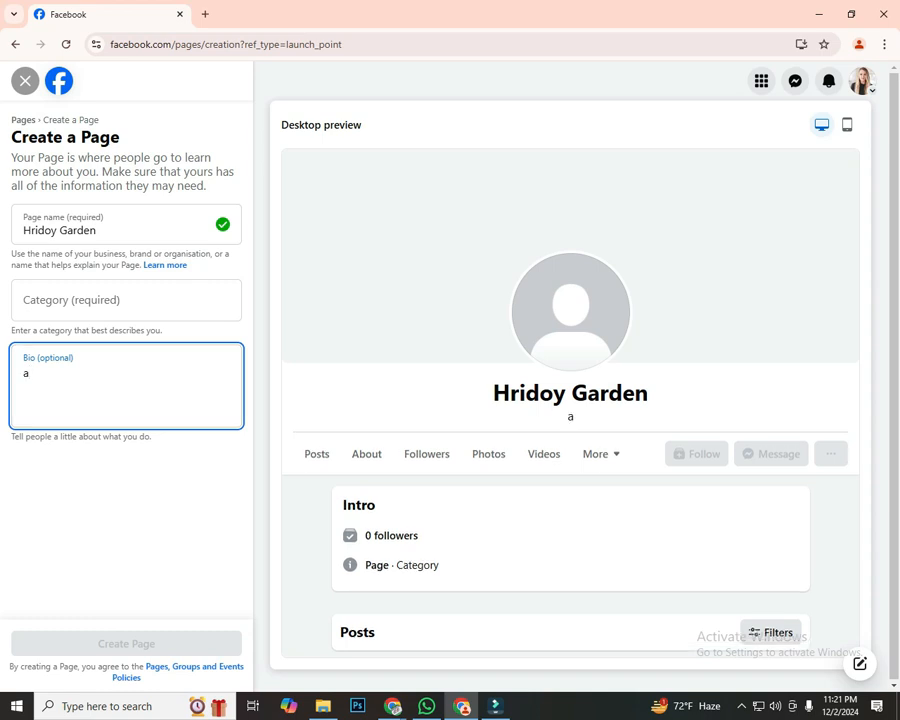
{"action": "type", "text": "g"}
{"action": "key", "text": "BackSpace"}
Step: Find and choose Agriculture as the page's category, and empty the bio
{"action": "left_click", "coordinate": [126, 300]}
{"action": "type", "text": "a"}
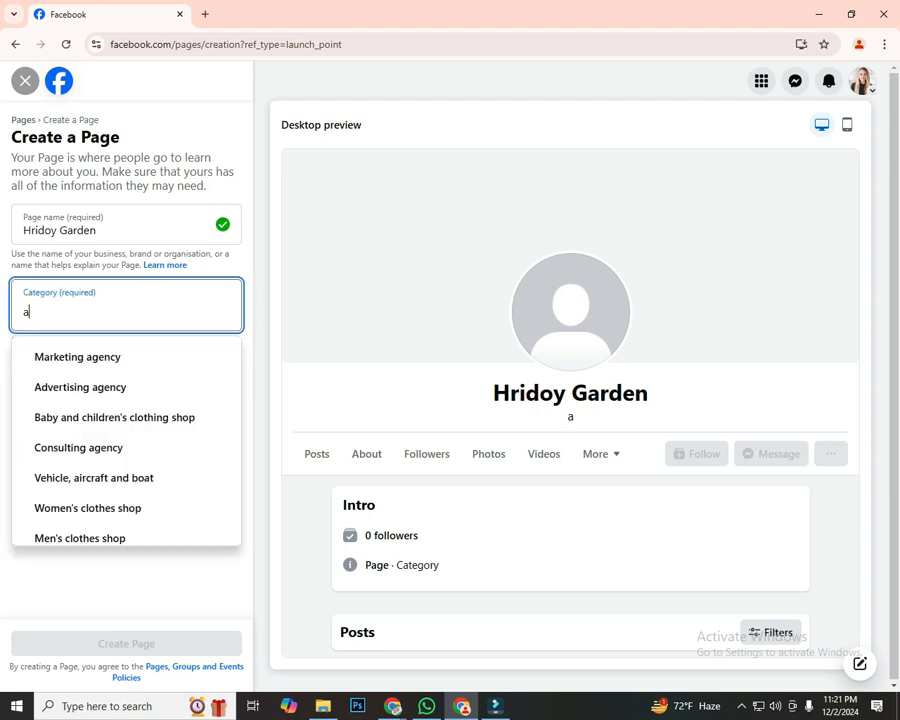
{"action": "type", "text": "gri"}
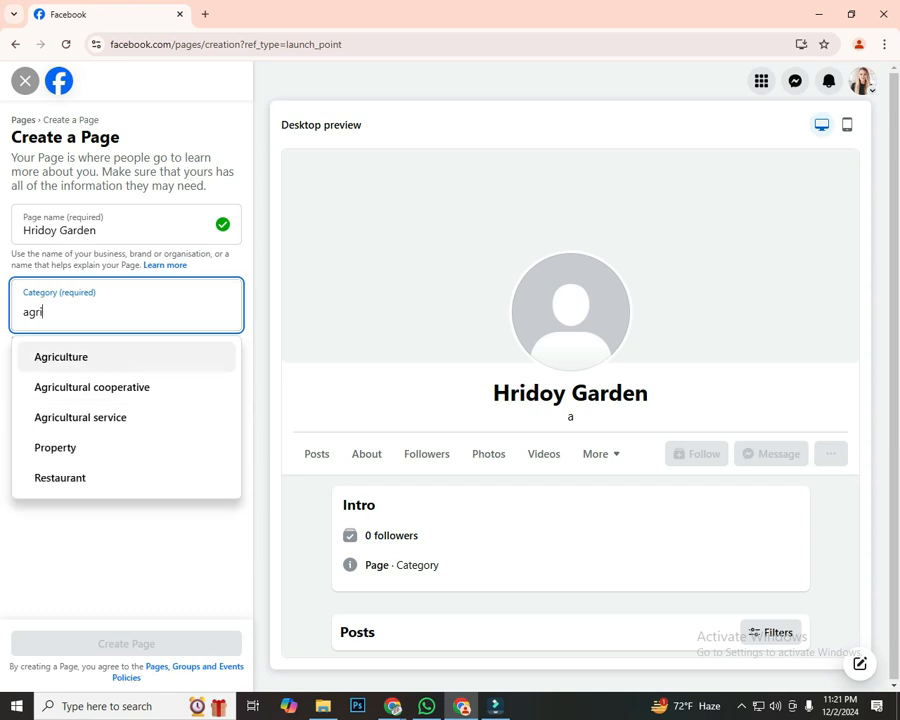
{"action": "left_click", "coordinate": [100, 357]}
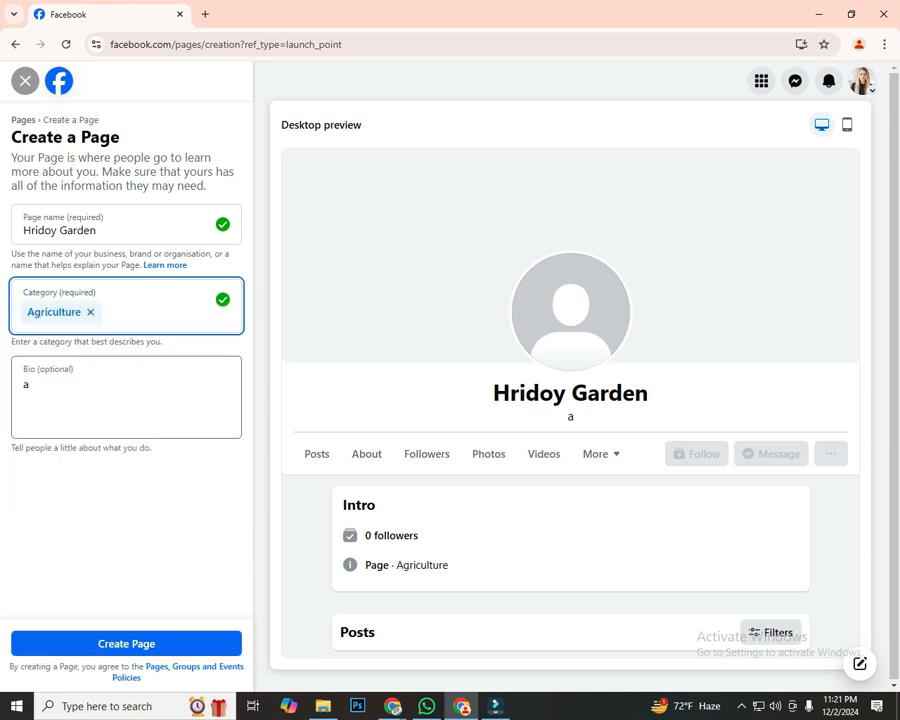
{"action": "key", "text": "Tab"}
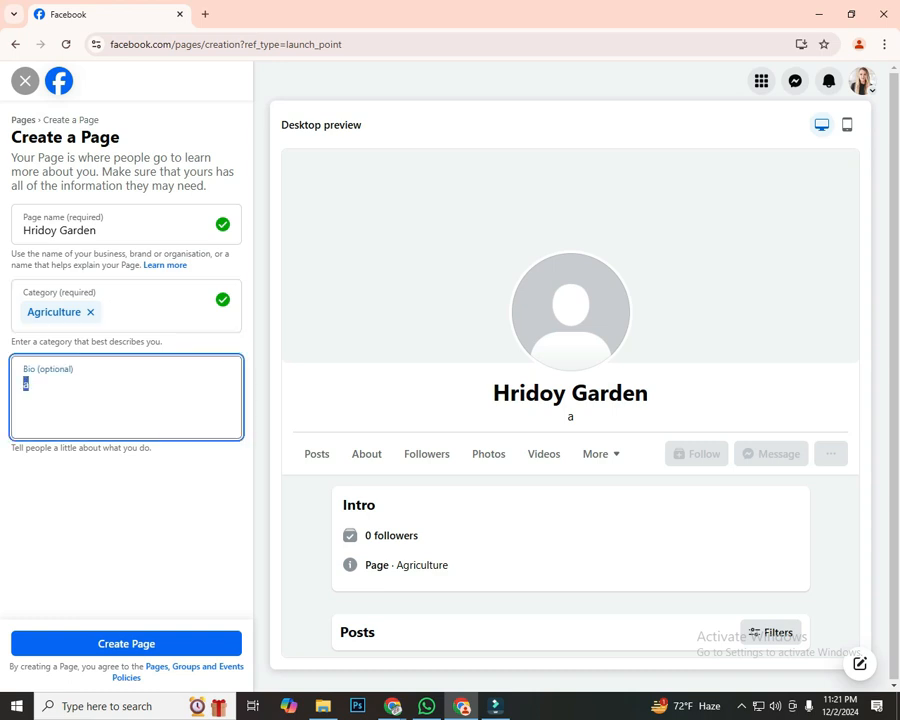
{"action": "key", "text": "BackSpace"}
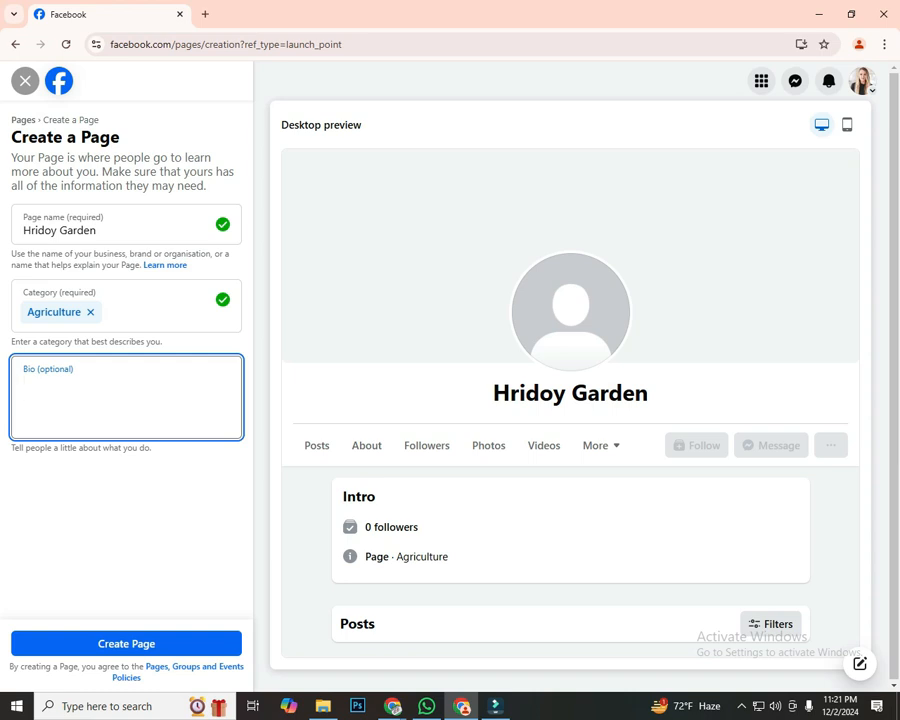
Step: Search Google for "facebook" in a new browser tab and open the Facebook home page from the results
{"action": "left_click", "coordinate": [205, 14]}
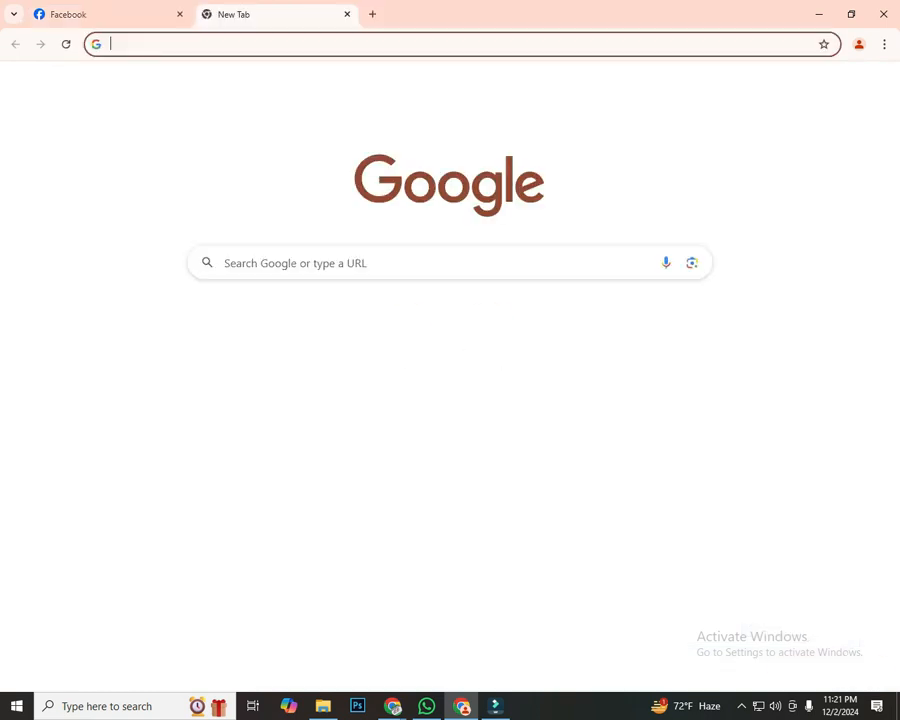
{"action": "key", "text": "Down"}
{"action": "key", "text": "Return"}
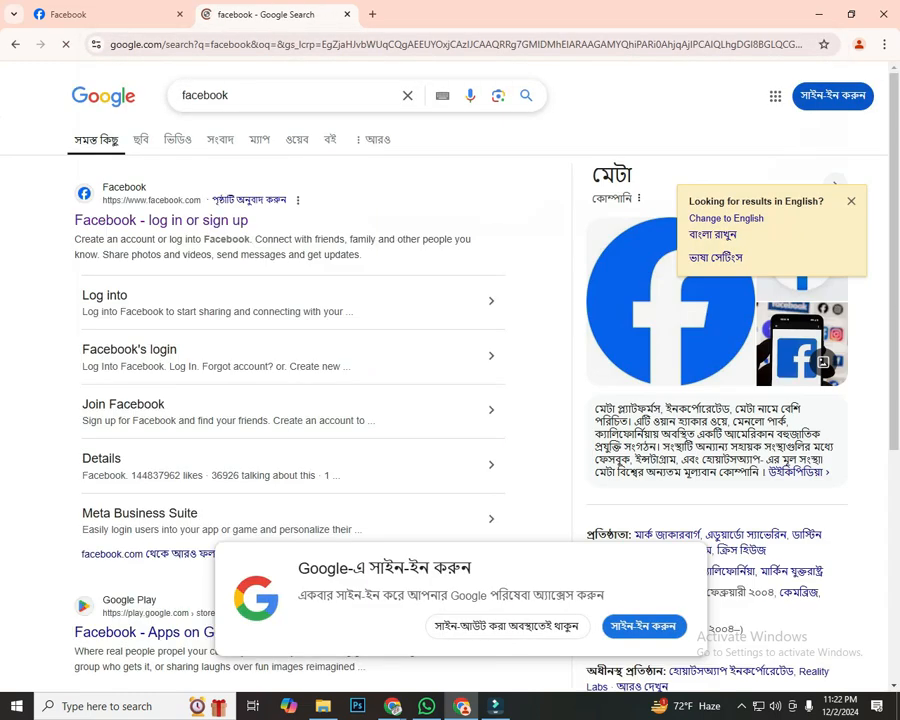
{"action": "left_click", "coordinate": [161, 221]}
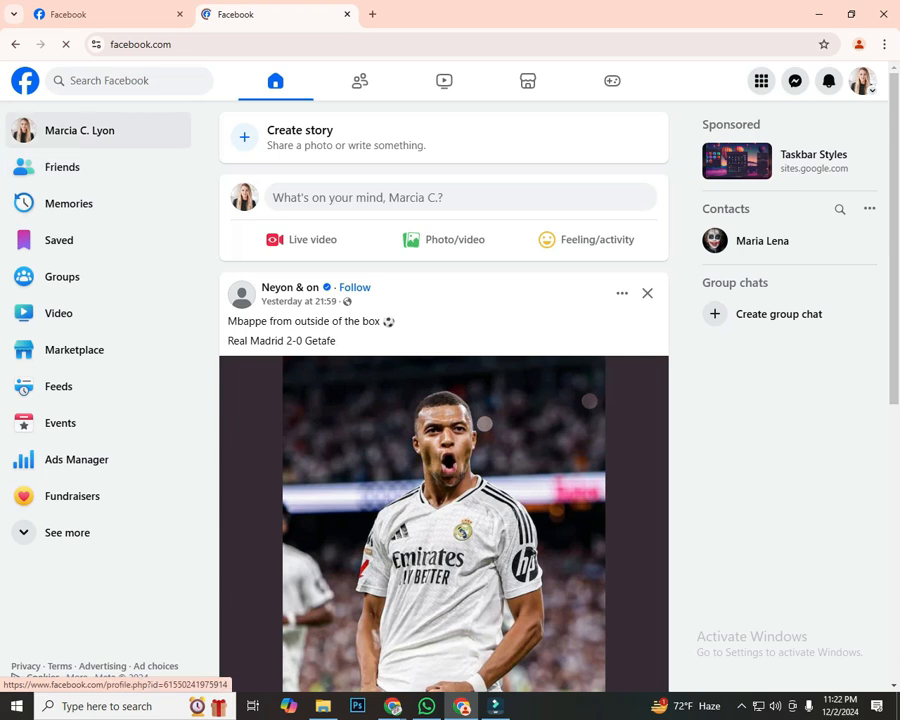
Step: Repeat the recent Facebook search for "ফুলের বাগান" and filter the results to Pages
{"action": "left_click", "coordinate": [110, 80]}
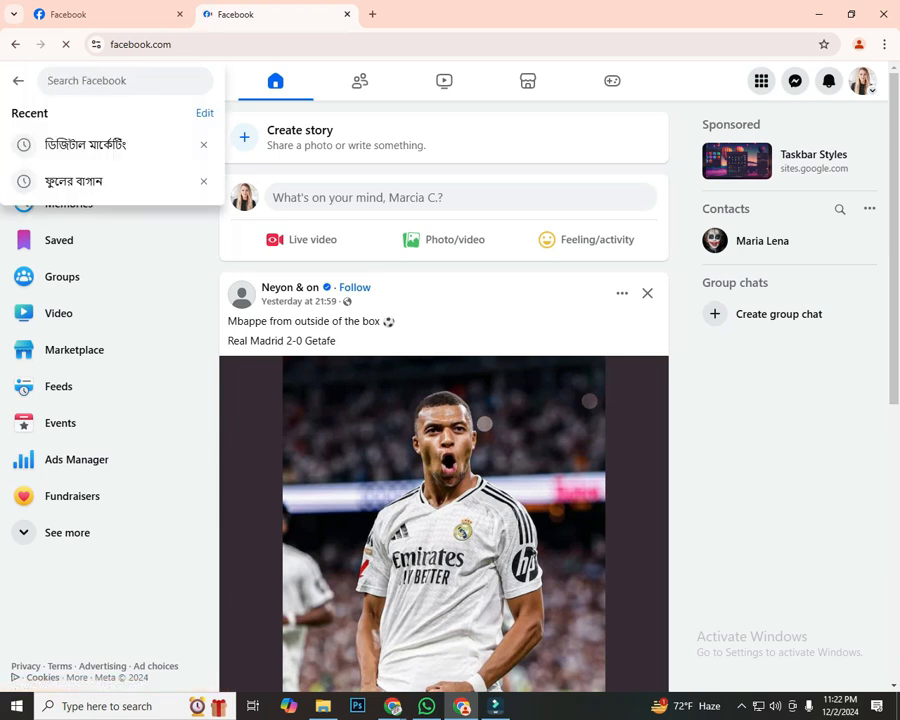
{"action": "left_click", "coordinate": [100, 181]}
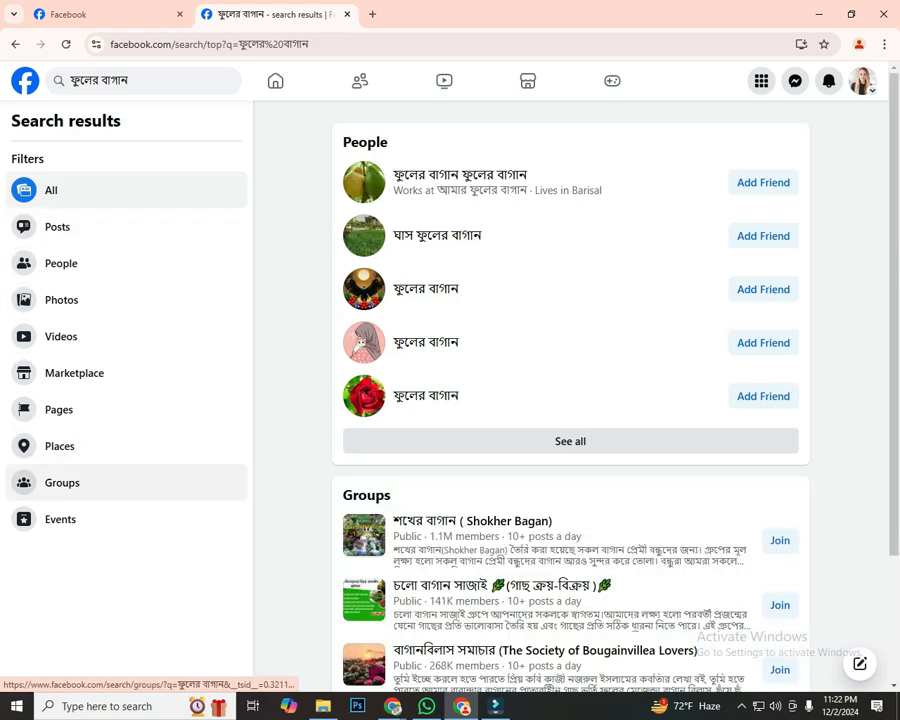
{"action": "left_click", "coordinate": [58, 409]}
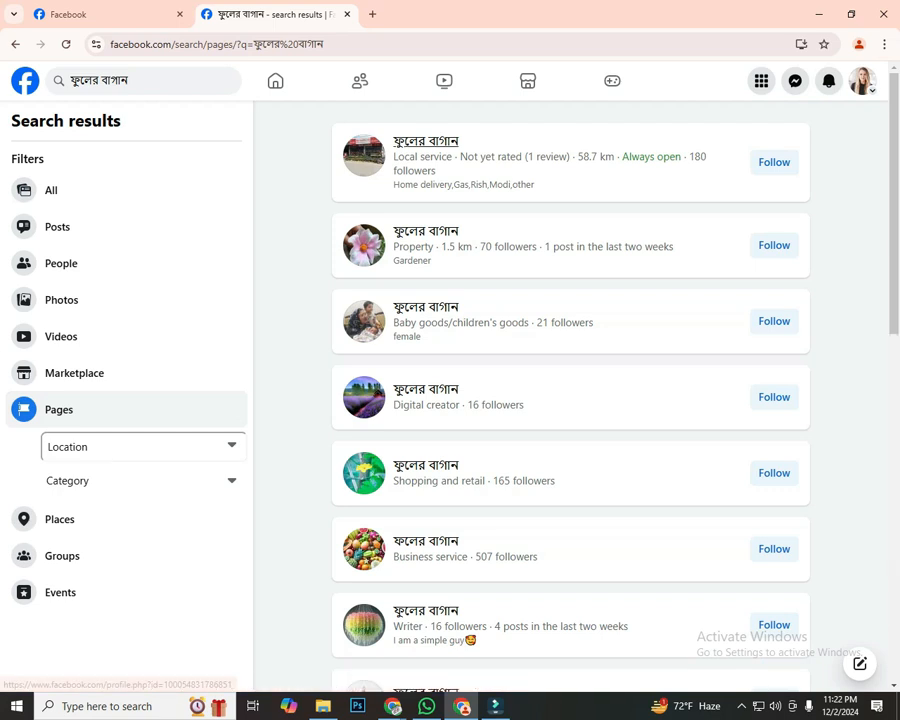
Step: Examine the category shown under each page name in the list of matching pages
{"action": "left_click_drag", "start_coordinate": [394, 156], "coordinate": [452, 156]}
{"action": "left_click_drag", "start_coordinate": [394, 246], "coordinate": [441, 246]}
{"action": "left_click_drag", "start_coordinate": [394, 404], "coordinate": [459, 404]}
{"action": "left_click_drag", "start_coordinate": [394, 480], "coordinate": [484, 480]}
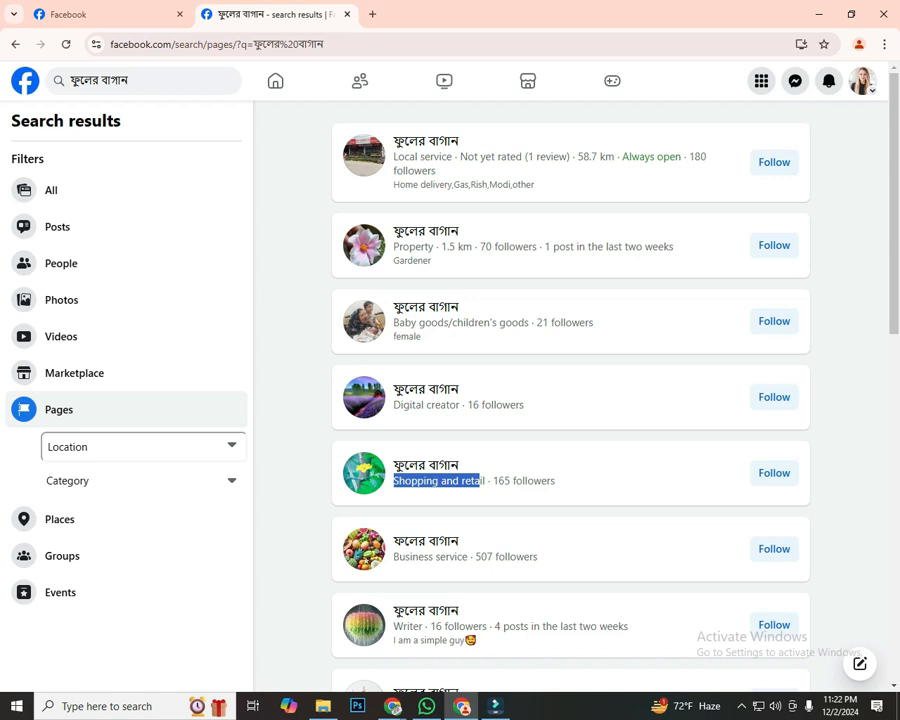
{"action": "scroll", "coordinate": [570, 400], "scroll_direction": "down", "scroll_amount": 1}
{"action": "scroll", "coordinate": [570, 400], "scroll_direction": "down", "scroll_amount": 1}
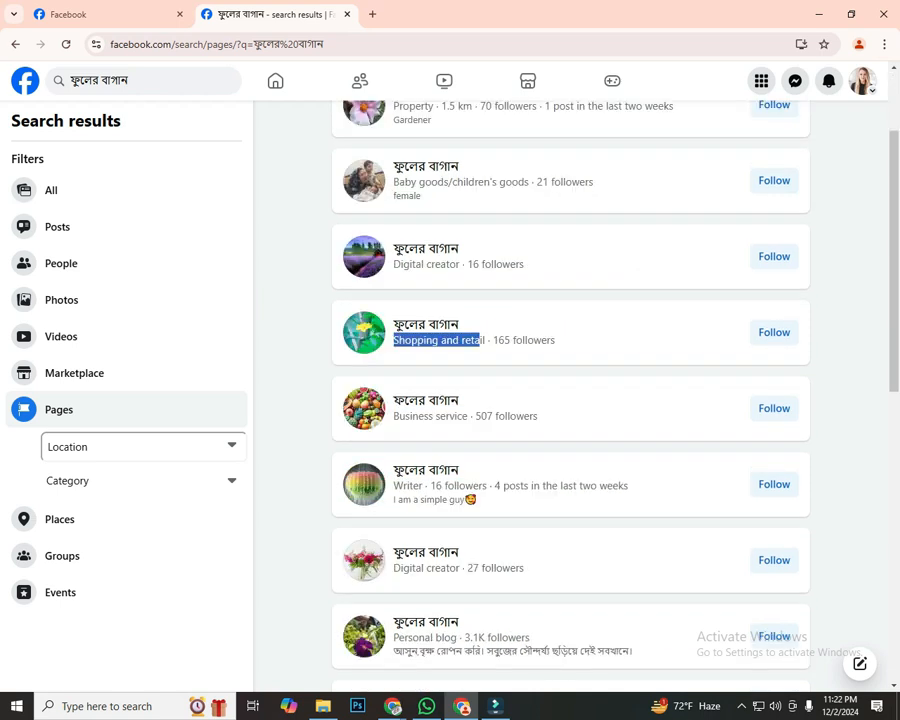
{"action": "scroll", "coordinate": [570, 400], "scroll_direction": "down", "scroll_amount": 2}
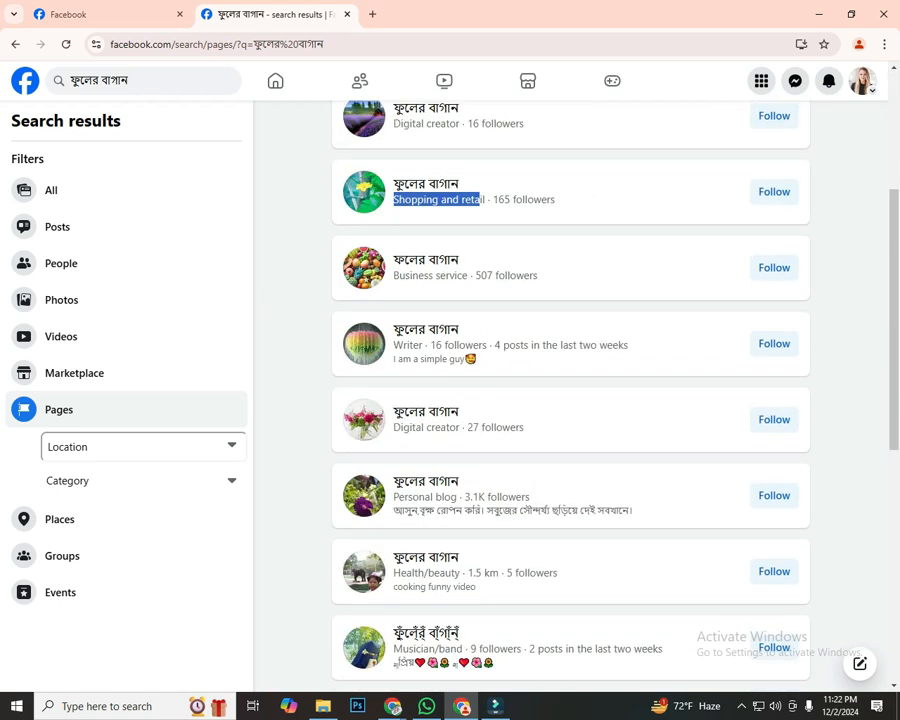
{"action": "scroll", "coordinate": [570, 400], "scroll_direction": "down", "scroll_amount": 3}
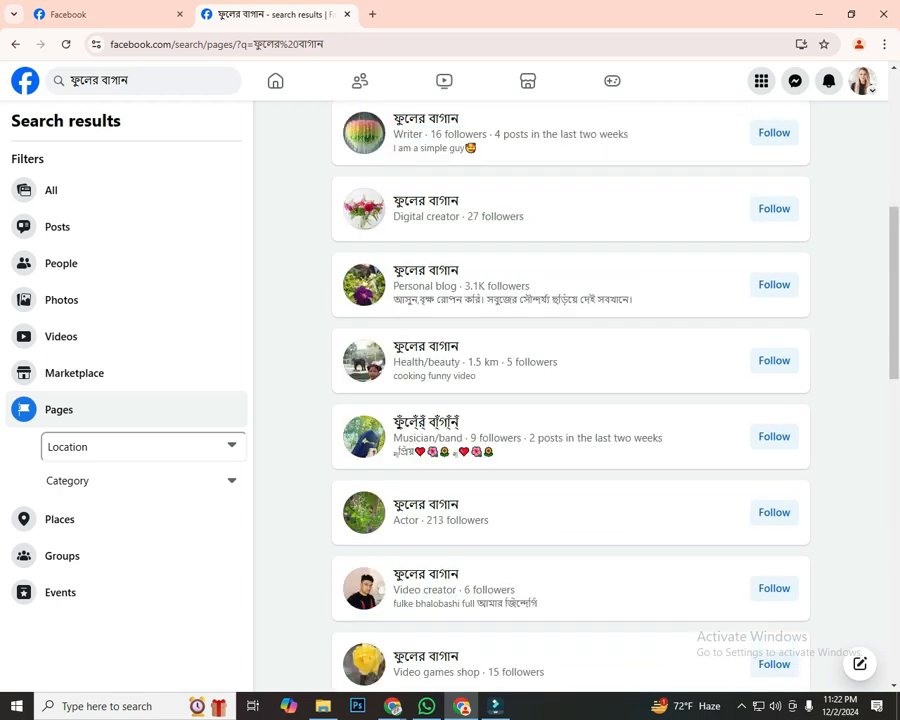
{"action": "scroll", "coordinate": [570, 400], "scroll_direction": "down", "scroll_amount": 1}
{"action": "scroll", "coordinate": [570, 400], "scroll_direction": "down", "scroll_amount": 1}
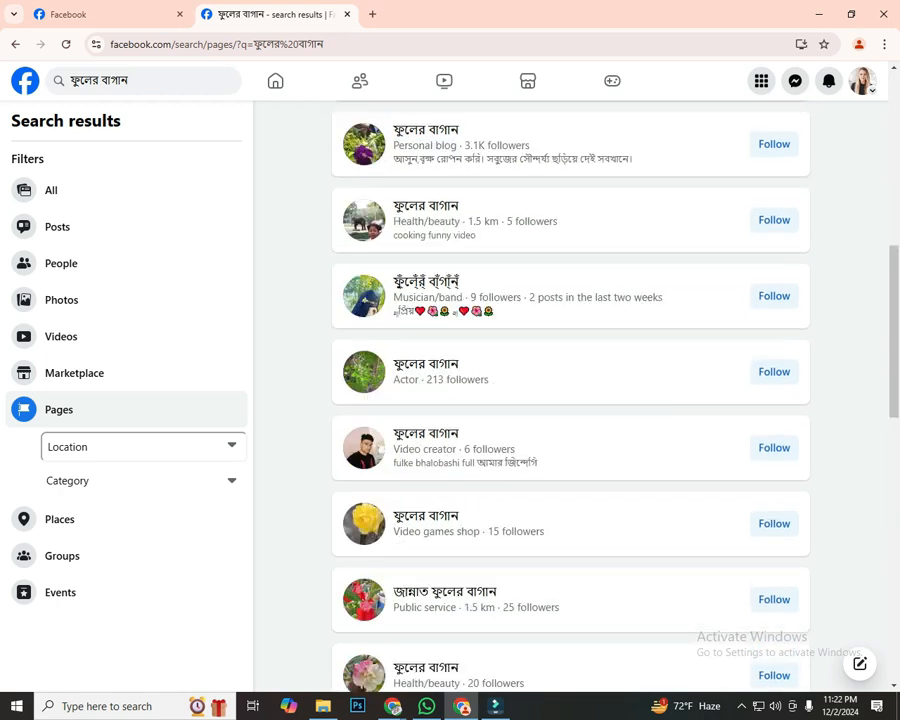
Step: Look further through the list of pages named "ফুলের বাগান" and the categories they use
{"action": "scroll", "coordinate": [570, 400], "scroll_direction": "down", "scroll_amount": 2}
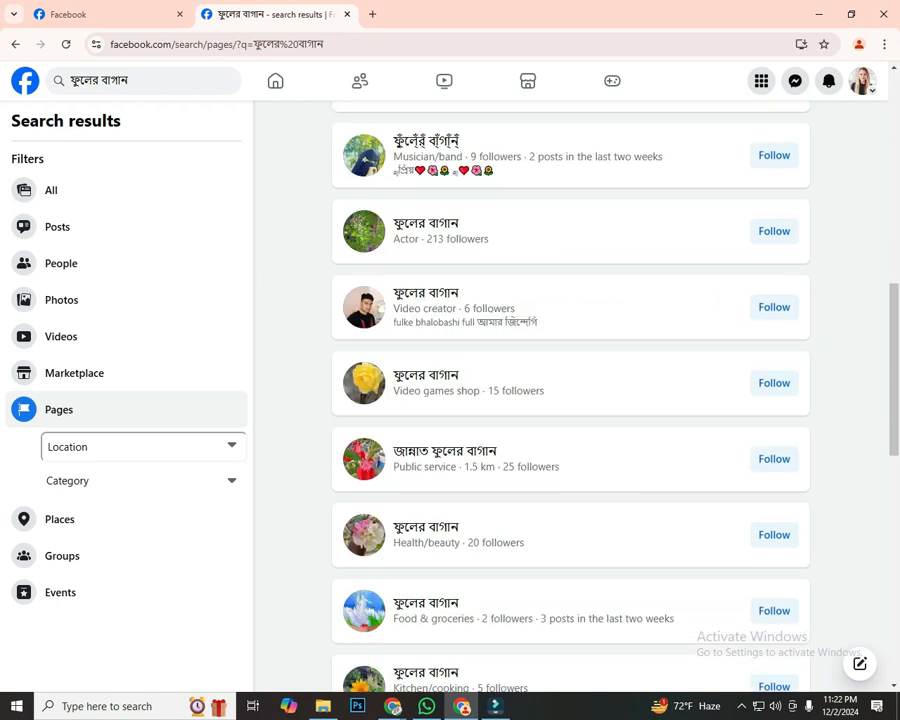
{"action": "scroll", "coordinate": [570, 400], "scroll_direction": "down", "scroll_amount": 1}
{"action": "scroll", "coordinate": [570, 400], "scroll_direction": "down", "scroll_amount": 3}
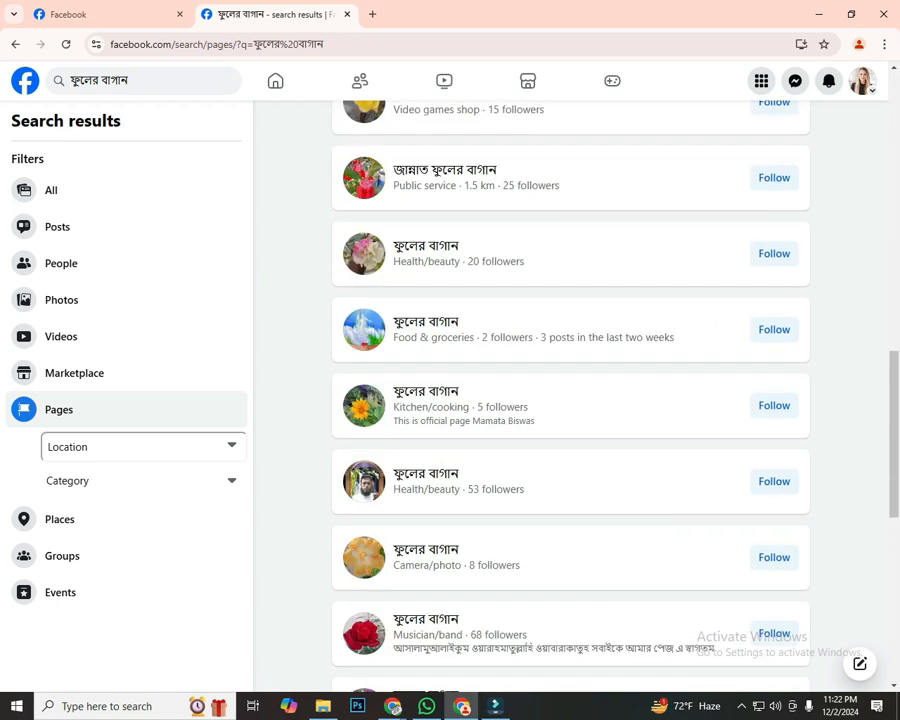
{"action": "scroll", "coordinate": [570, 400], "scroll_direction": "down", "scroll_amount": 2}
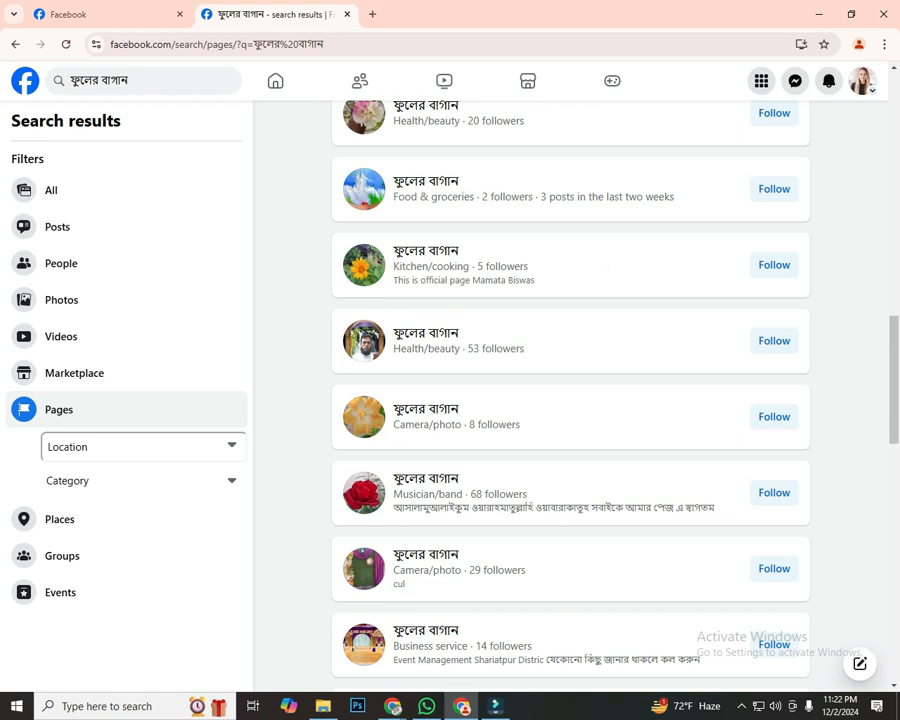
{"action": "scroll", "coordinate": [570, 400], "scroll_direction": "up", "scroll_amount": 4}
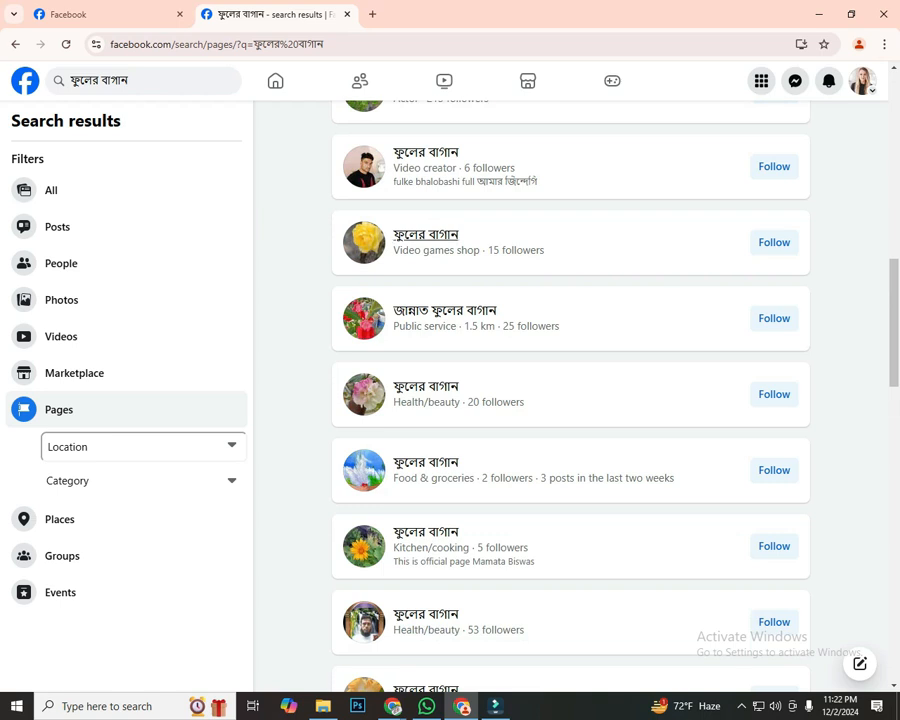
{"action": "scroll", "coordinate": [570, 400], "scroll_direction": "up", "scroll_amount": 2}
{"action": "scroll", "coordinate": [570, 400], "scroll_direction": "up", "scroll_amount": 5}
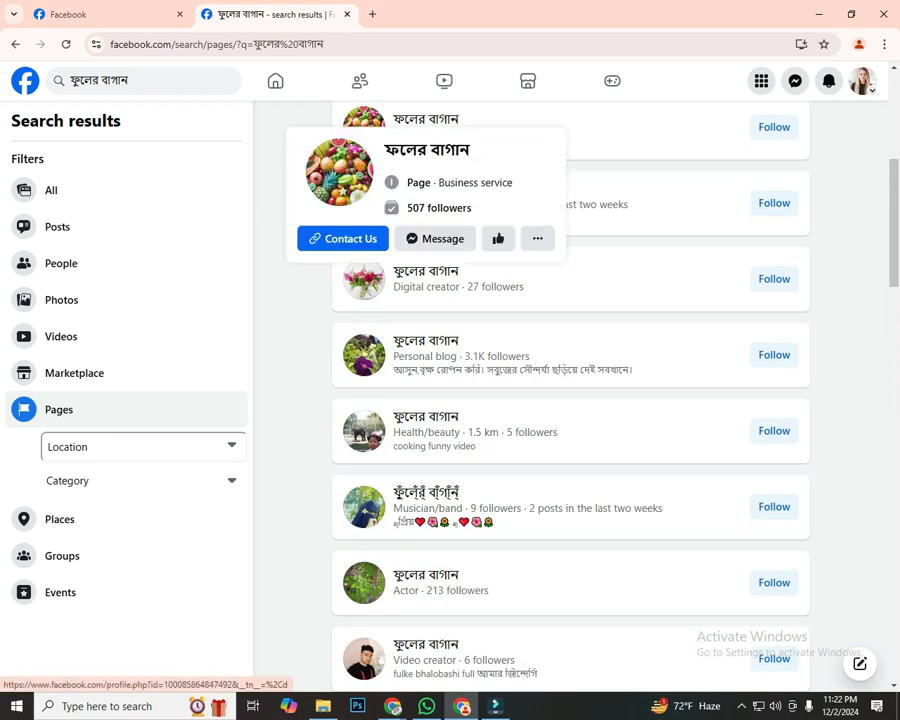
Step: Compare the categories of consecutive listed pages, from the Business service page down to the Health/beauty page
{"action": "left_click_drag", "start_coordinate": [393, 134], "coordinate": [467, 134]}
{"action": "left_click_drag", "start_coordinate": [393, 205], "coordinate": [423, 205]}
{"action": "left_click_drag", "start_coordinate": [393, 287], "coordinate": [459, 287]}
{"action": "left_click", "coordinate": [393, 356]}
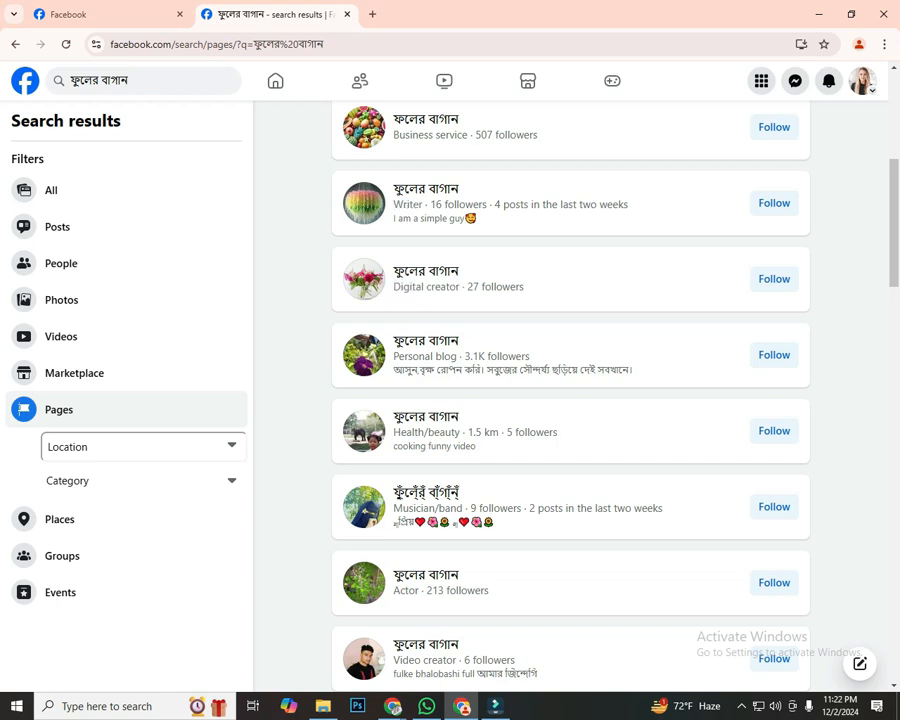
{"action": "left_click_drag", "start_coordinate": [397, 356], "coordinate": [460, 356]}
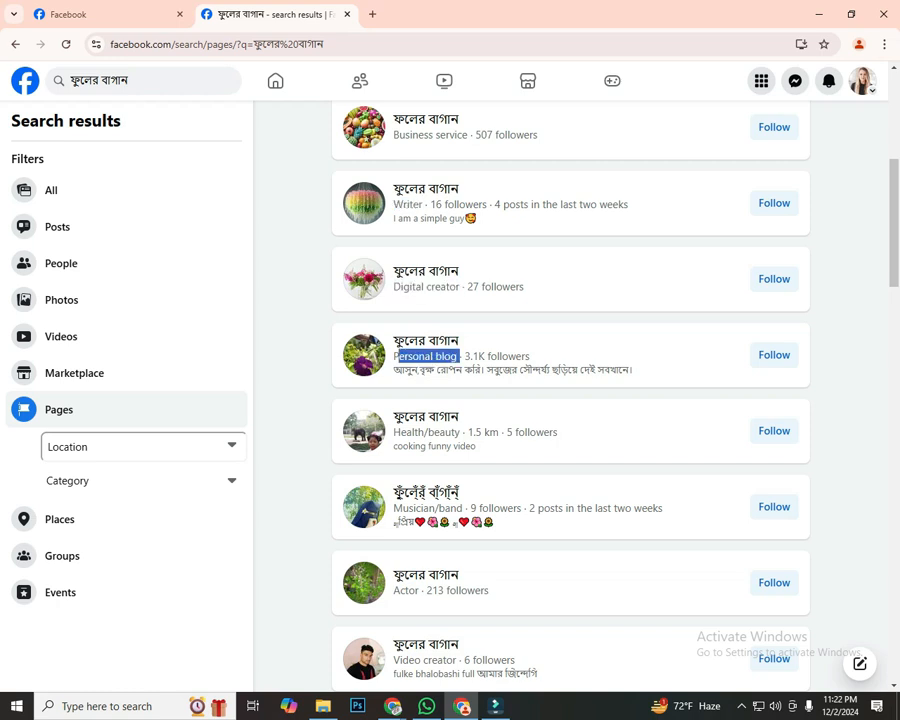
{"action": "left_click", "coordinate": [394, 432]}
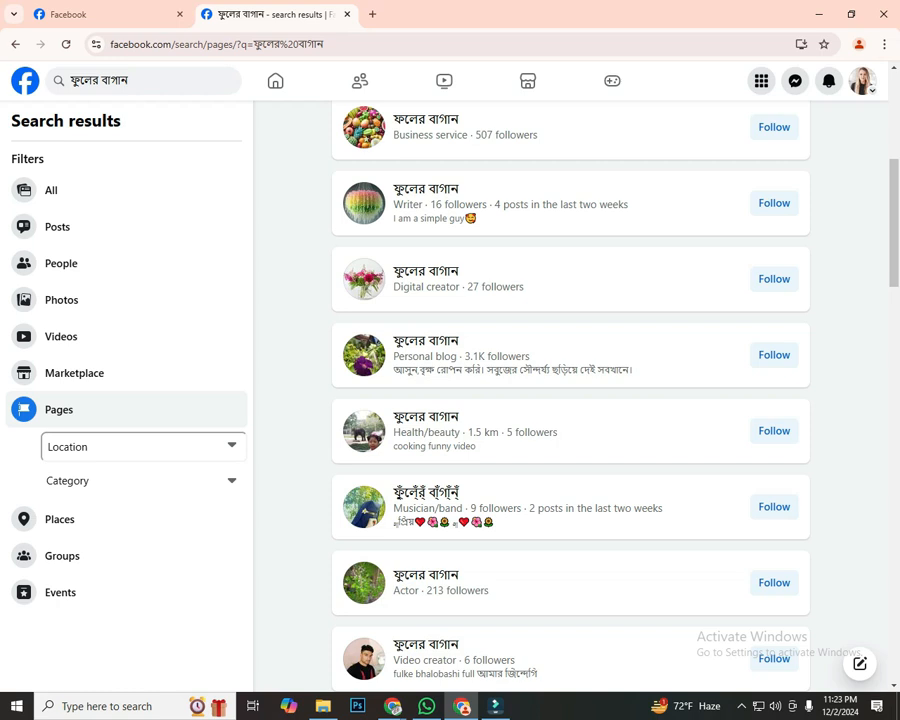
Step: Return to the page creation form and review its Agriculture category
{"action": "left_click", "coordinate": [68, 14]}
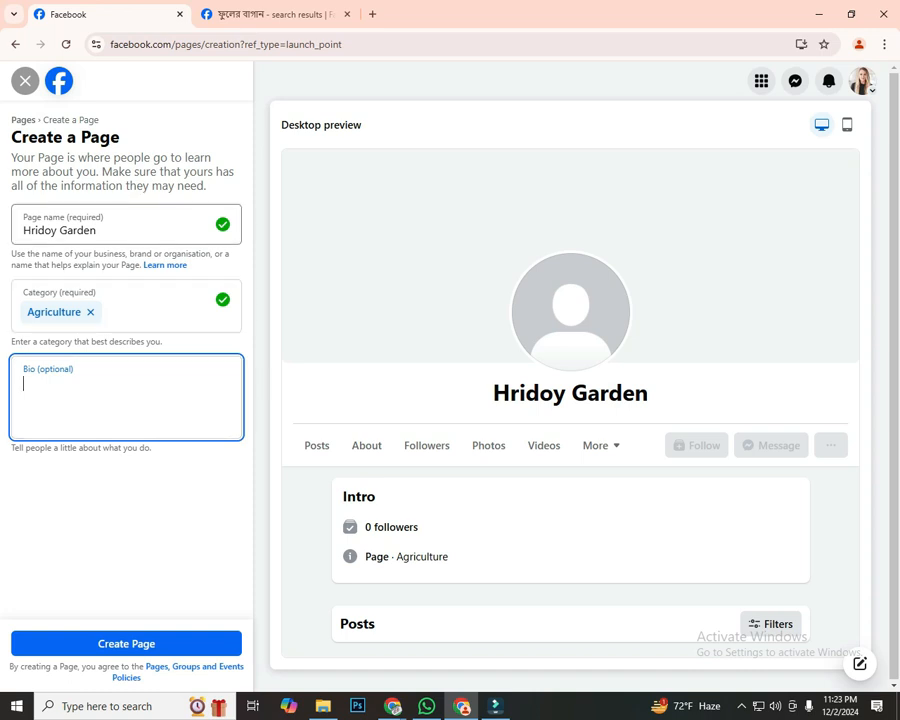
{"action": "key", "text": "shift+Tab"}
{"action": "key", "text": "shift+Tab"}
{"action": "left_click_drag", "start_coordinate": [27, 312], "coordinate": [83, 312]}
{"action": "left_click", "coordinate": [130, 312]}
Step: Copy the page name "Hridoy Garden" from the form, search Facebook for it in the other tab, and filter the results to Pages
{"action": "left_click", "coordinate": [110, 230]}
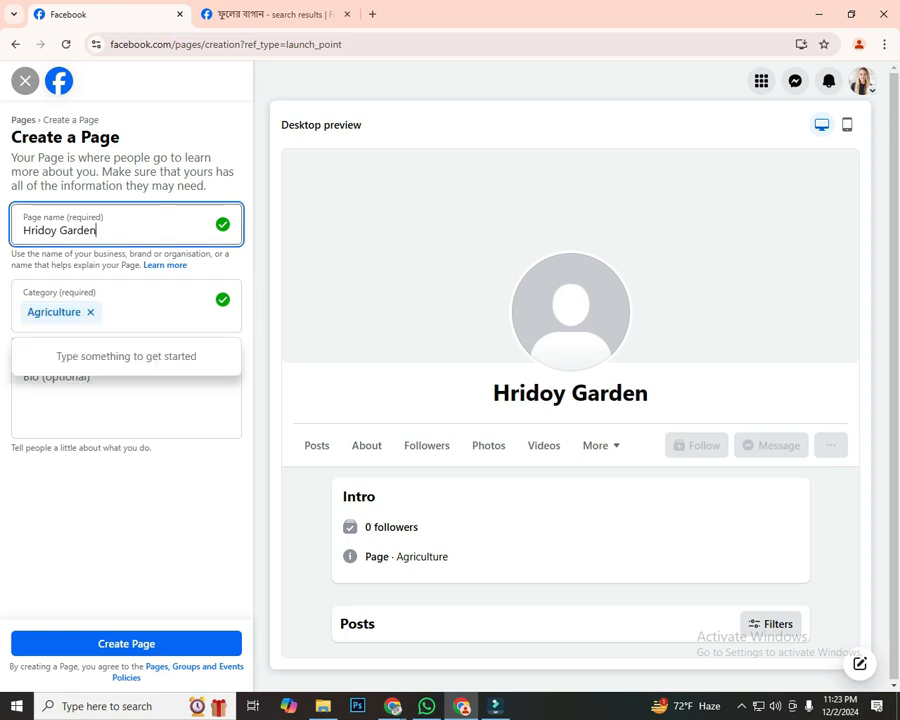
{"action": "key", "text": "ctrl+a"}
{"action": "key", "text": "ctrl+c"}
{"action": "key", "text": "ctrl+Tab"}
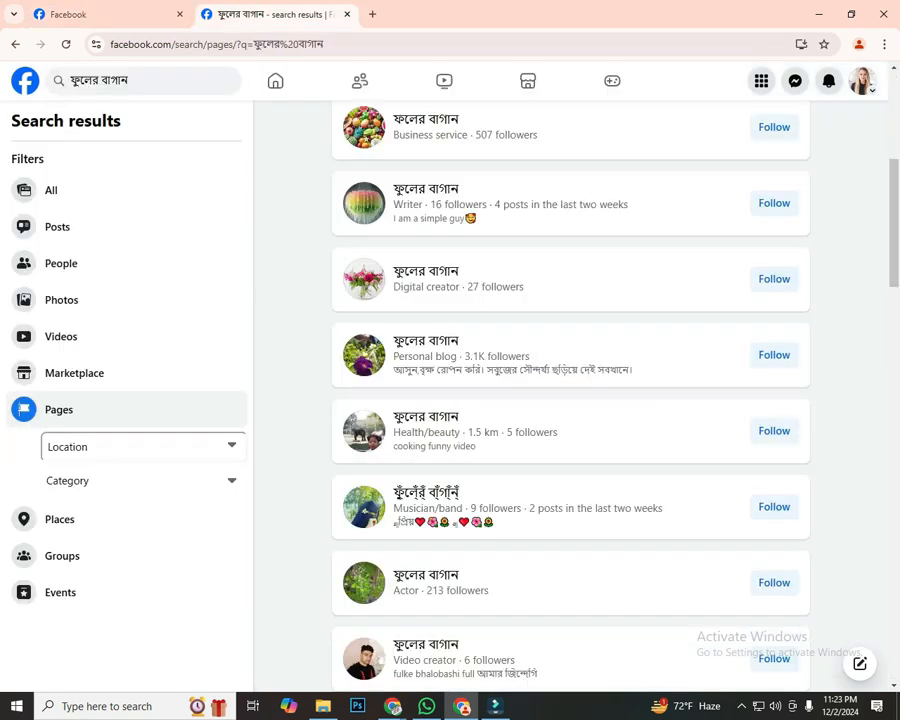
{"action": "left_click", "coordinate": [100, 80]}
{"action": "key", "text": "ctrl+v"}
{"action": "key", "text": "Return"}
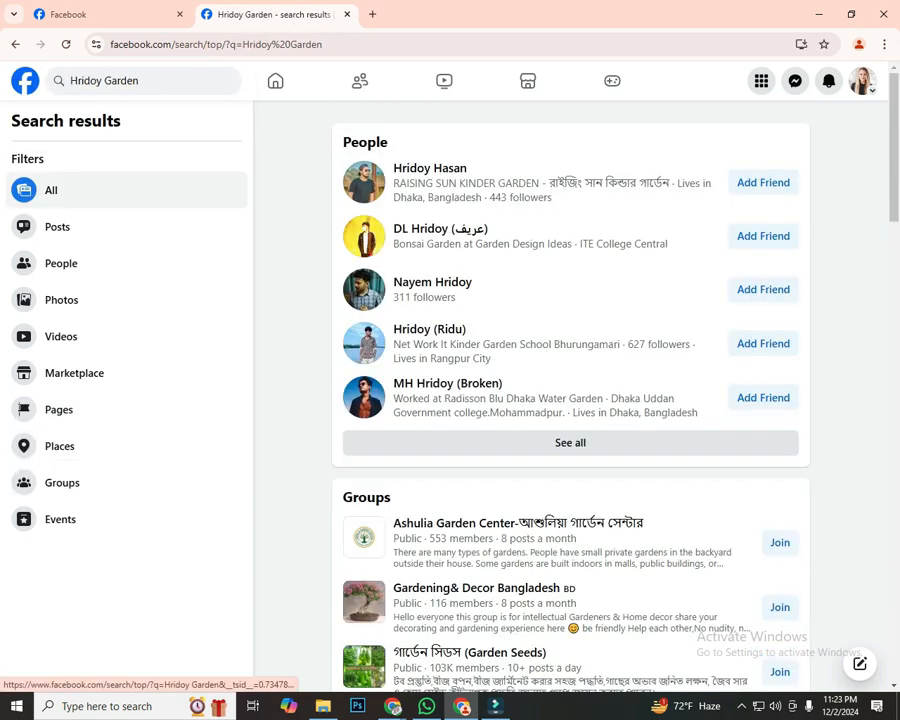
{"action": "scroll", "coordinate": [628, 300], "scroll_direction": "down", "scroll_amount": 2}
{"action": "scroll", "coordinate": [570, 400], "scroll_direction": "down", "scroll_amount": 3}
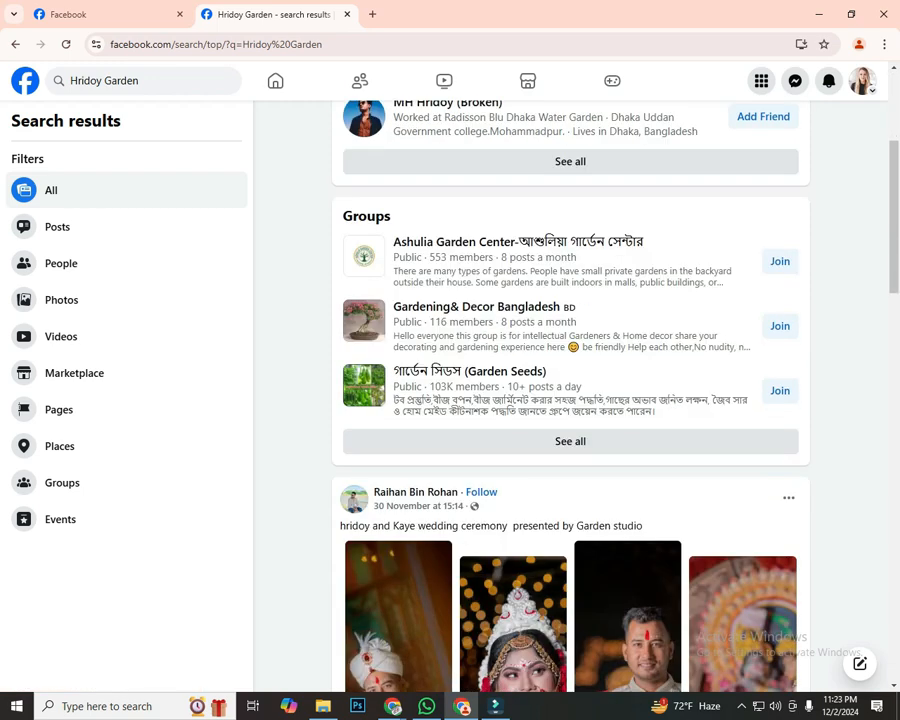
{"action": "left_click", "coordinate": [58, 409]}
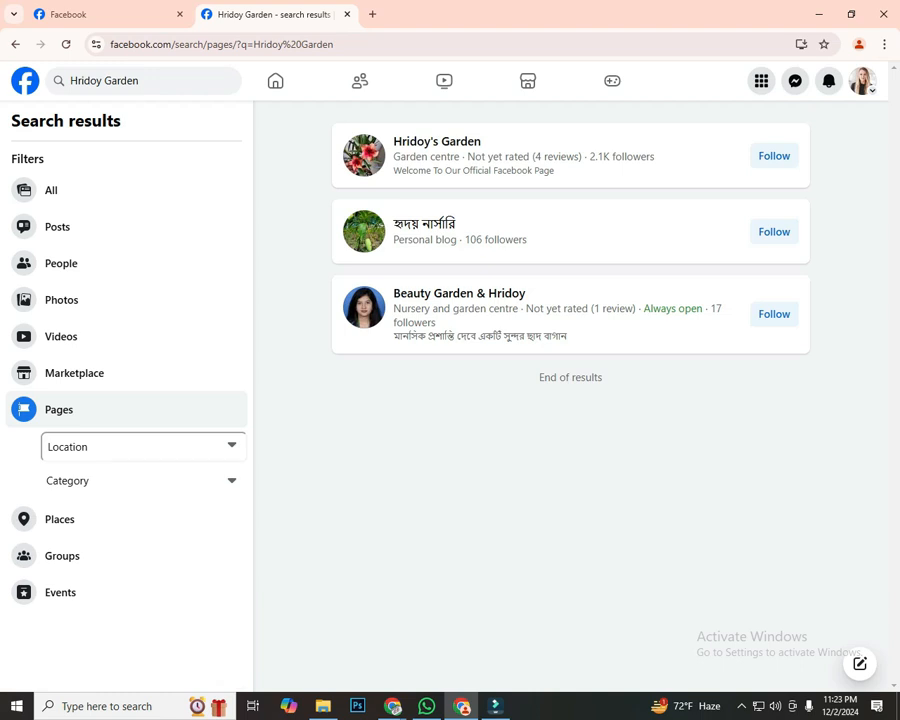
Step: Copy the category "Garden centre" from the Hridoy's Garden page and use it to replace Agriculture in the page creation form
{"action": "left_click_drag", "start_coordinate": [393, 157], "coordinate": [459, 157]}
{"action": "key", "text": "ctrl+c"}
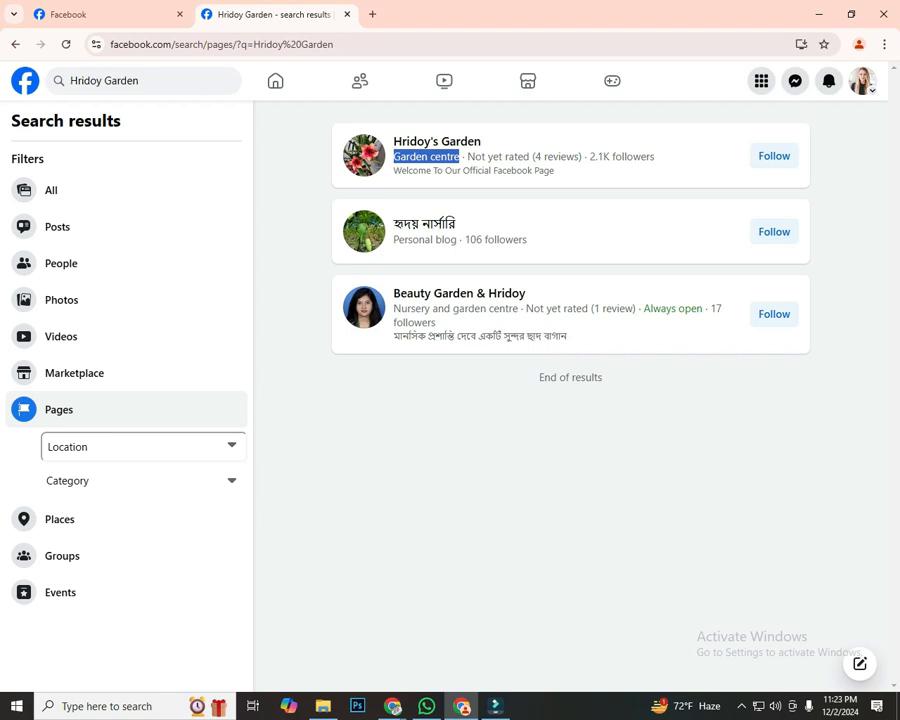
{"action": "left_click", "coordinate": [90, 14]}
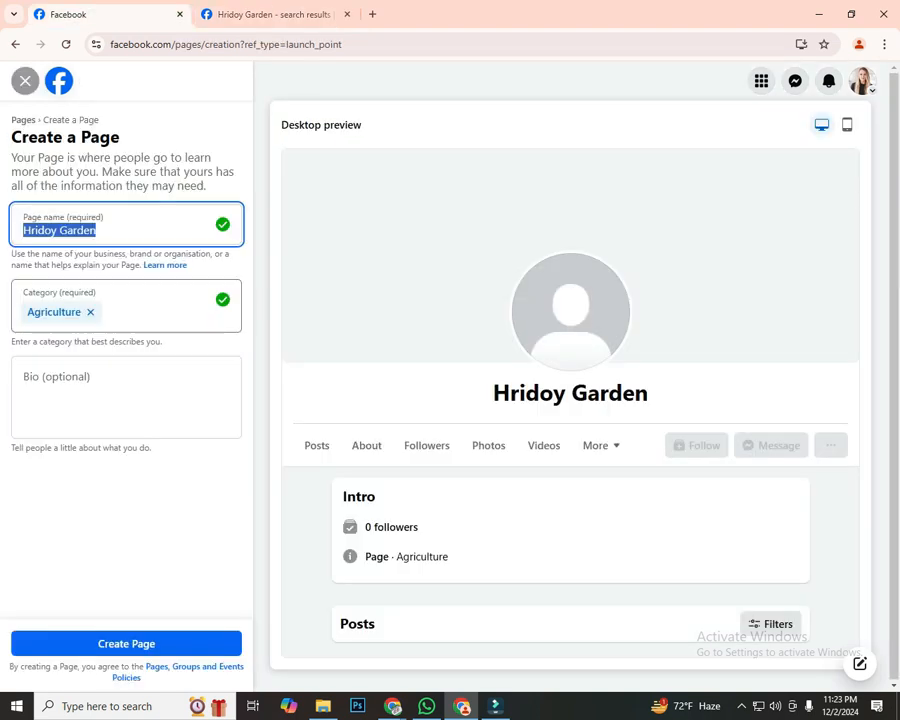
{"action": "left_click", "coordinate": [90, 311]}
{"action": "left_click", "coordinate": [95, 302]}
{"action": "key", "text": "ctrl+v"}
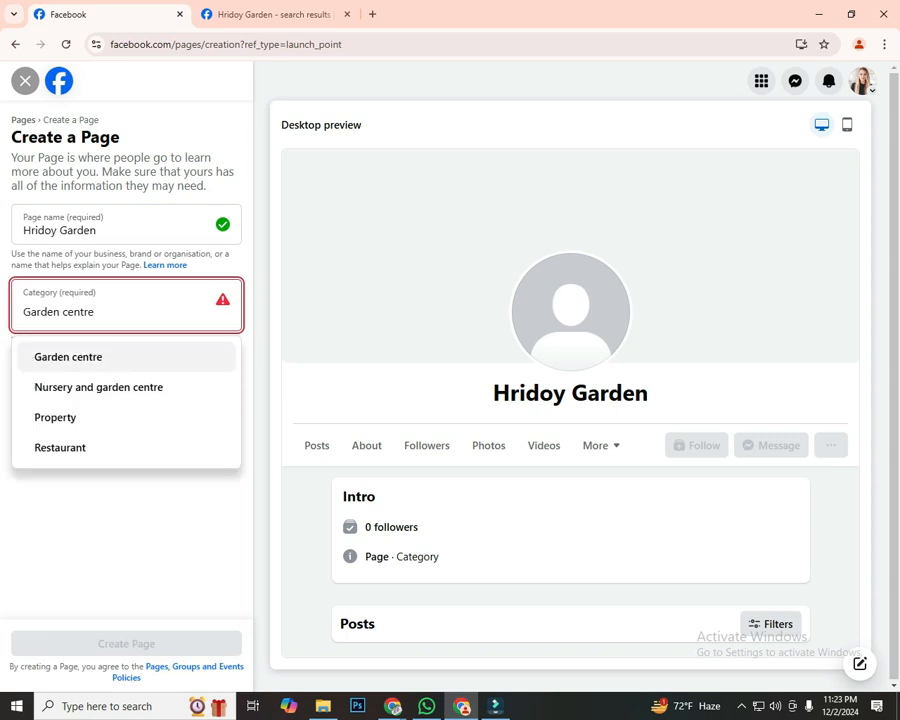
{"action": "left_click", "coordinate": [68, 357]}
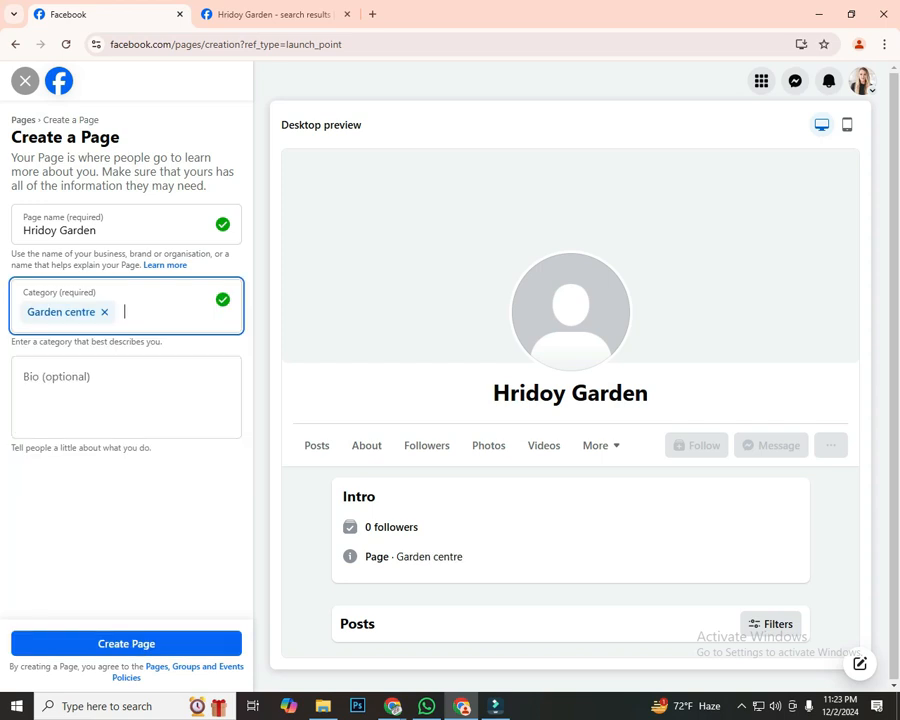
Step: Enter "Welcome to our Hridoy Garden." as the new page's bio
{"action": "left_click", "coordinate": [126, 397]}
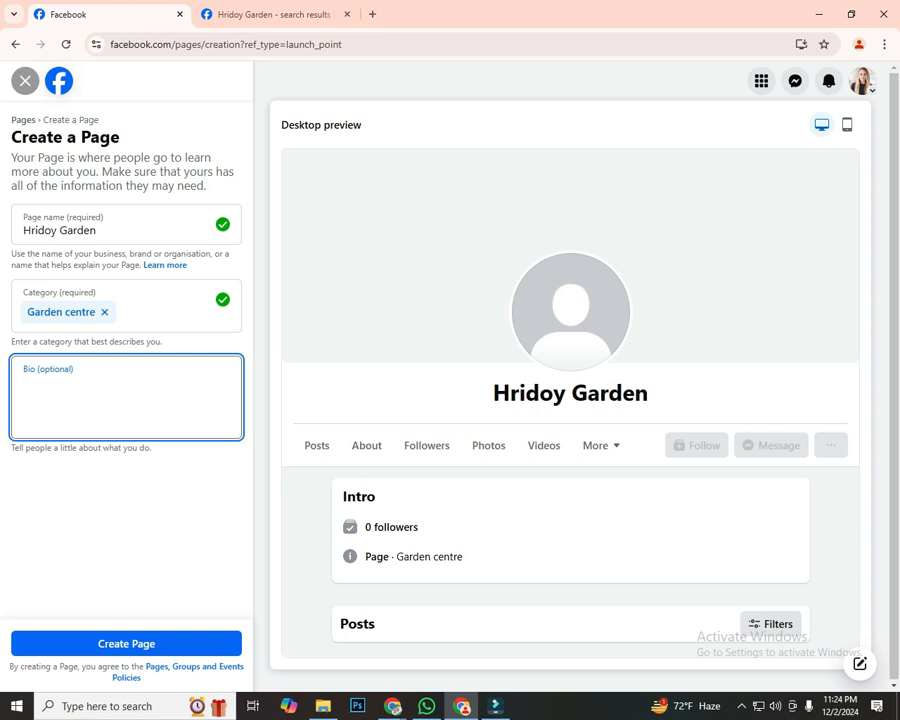
{"action": "type", "text": "W"}
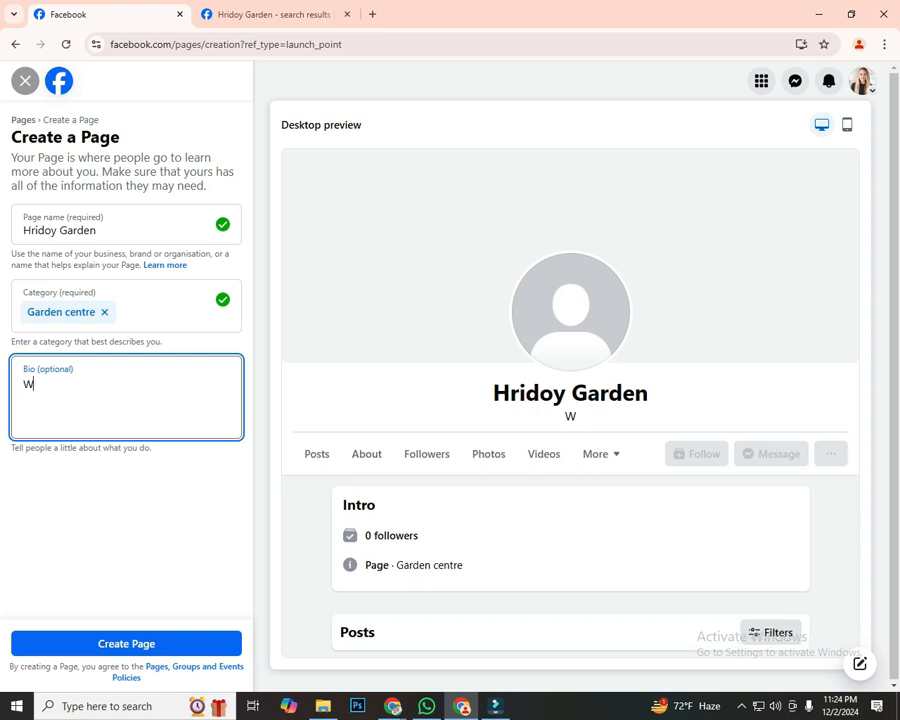
{"action": "type", "text": "elcome to "}
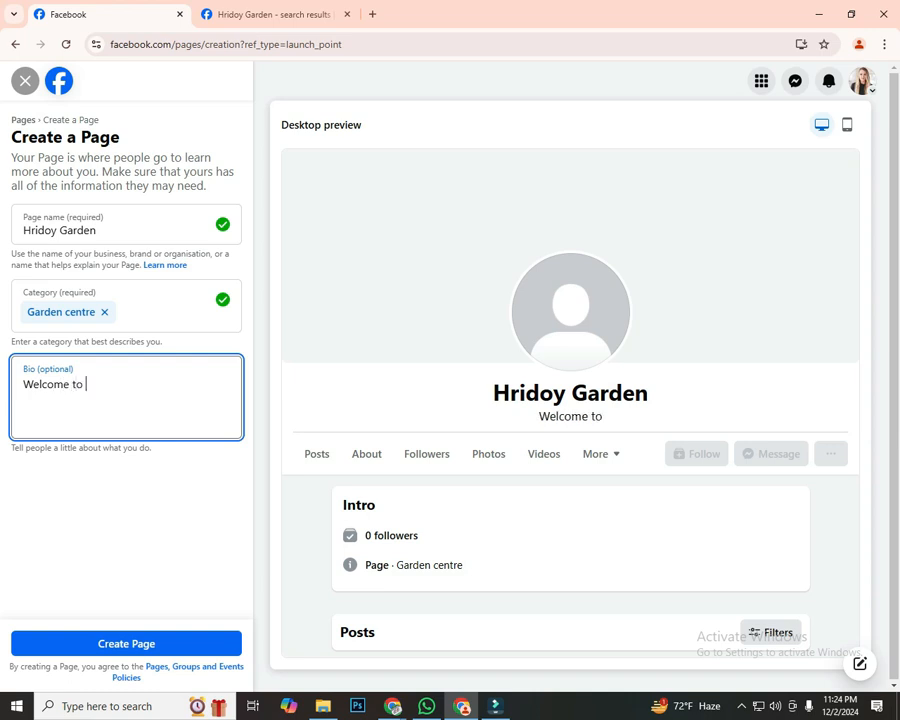
{"action": "type", "text": "our"}
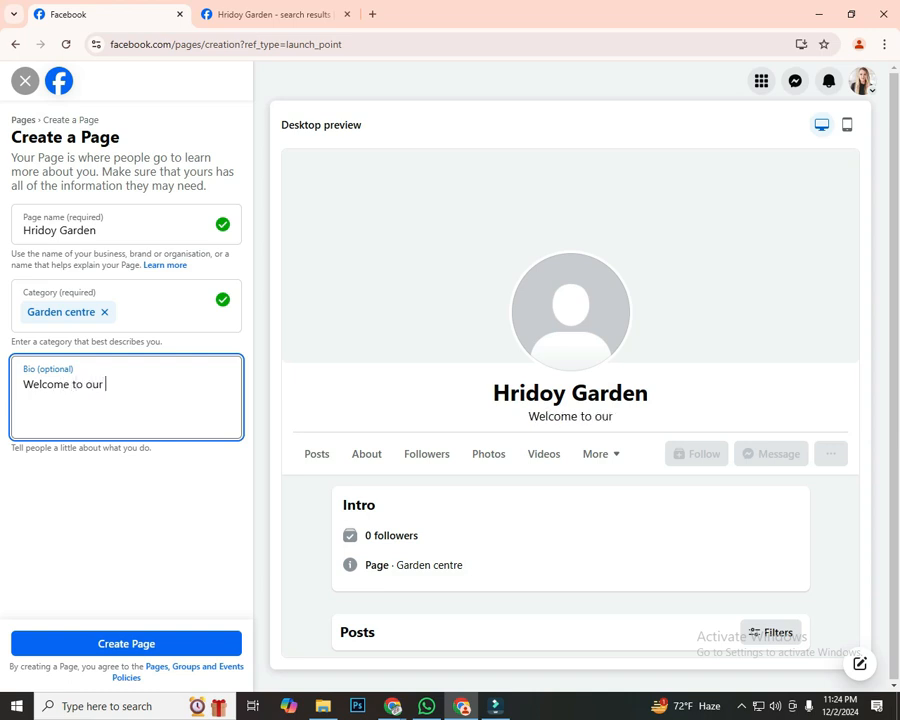
{"action": "type", "text": " G"}
{"action": "key", "text": "BackSpace"}
{"action": "type", "text": "Hrido"}
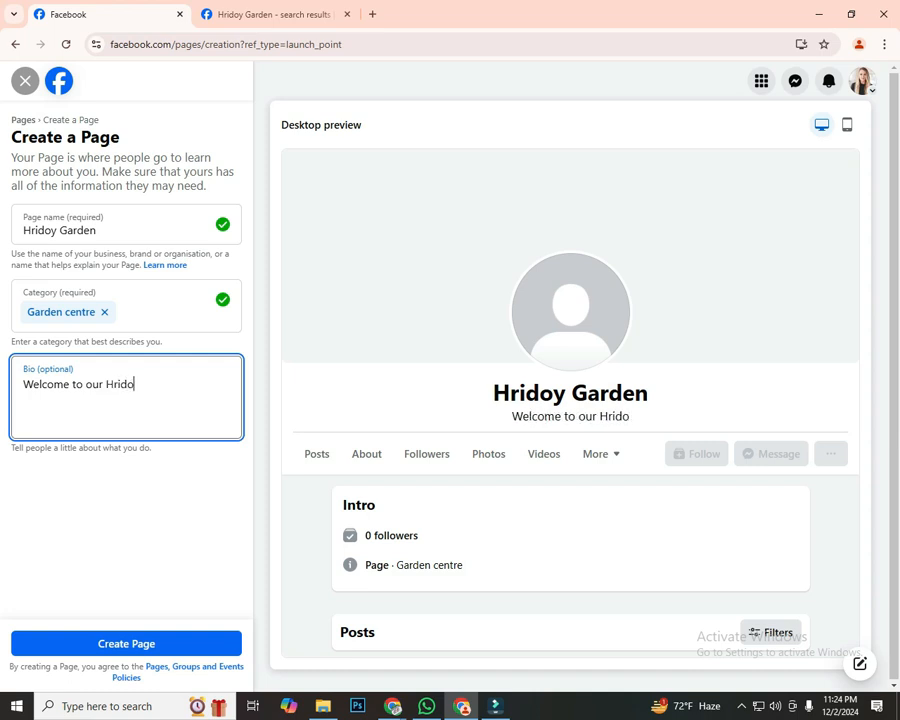
{"action": "type", "text": "y Garde"}
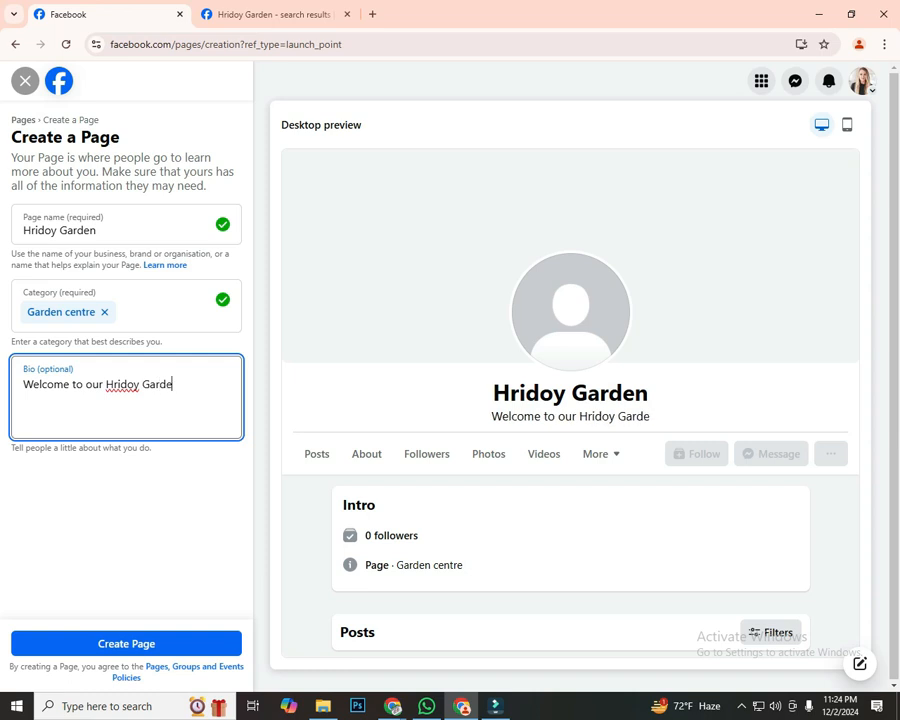
{"action": "type", "text": "n."}
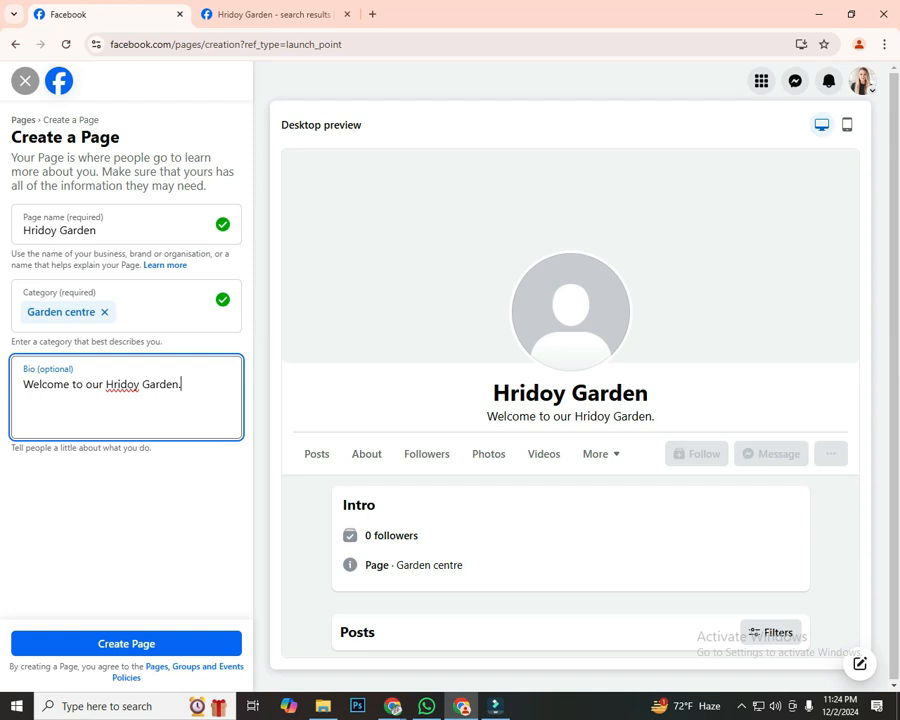
Step: Capitalize "our" in the bio so the text reads "Welcome to Our Hridoy Garden."
{"action": "left_click_drag", "start_coordinate": [86, 384], "coordinate": [92, 384]}
{"action": "type", "text": "O"}
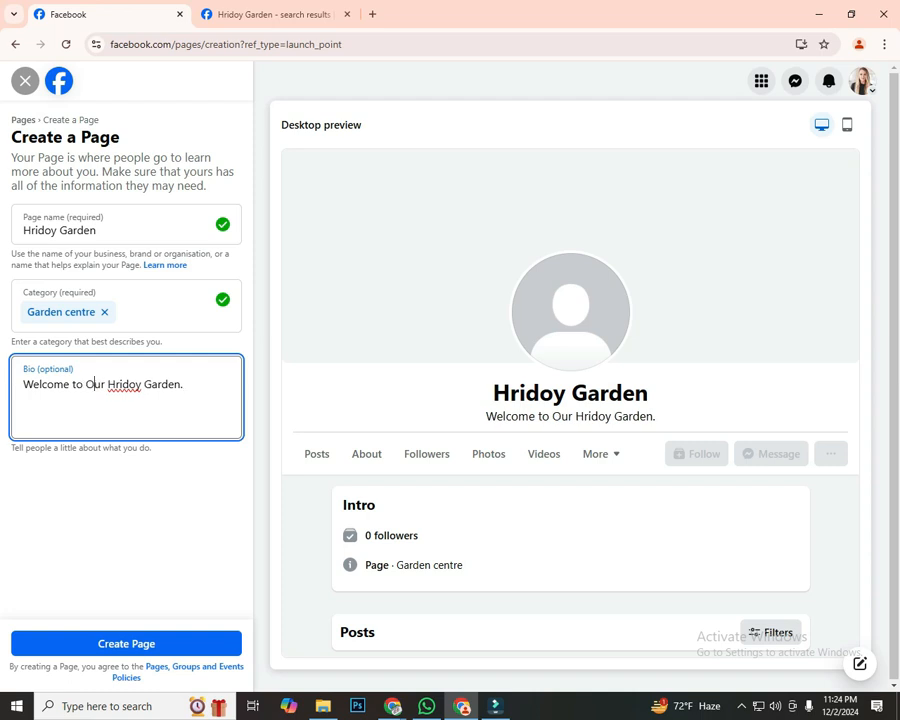
{"action": "left_click", "coordinate": [126, 520]}
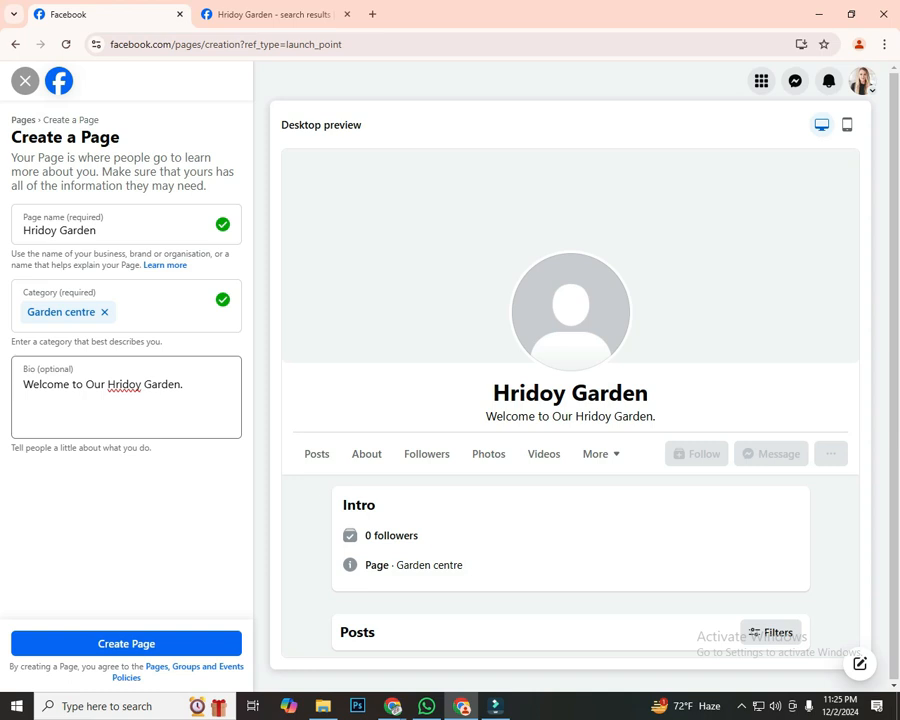
Step: Review the wording of the bio and compare it with the page name in the form
{"action": "left_click_drag", "start_coordinate": [23, 384], "coordinate": [183, 384]}
{"action": "left_click", "coordinate": [108, 384]}
{"action": "left_click_drag", "start_coordinate": [23, 384], "coordinate": [183, 384]}
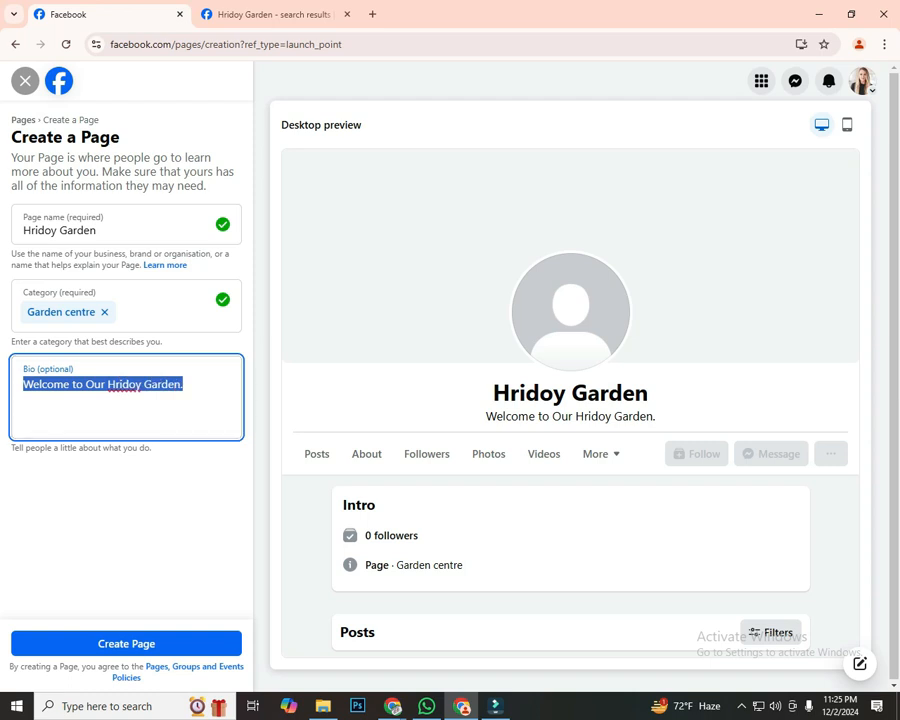
{"action": "left_click", "coordinate": [62, 384]}
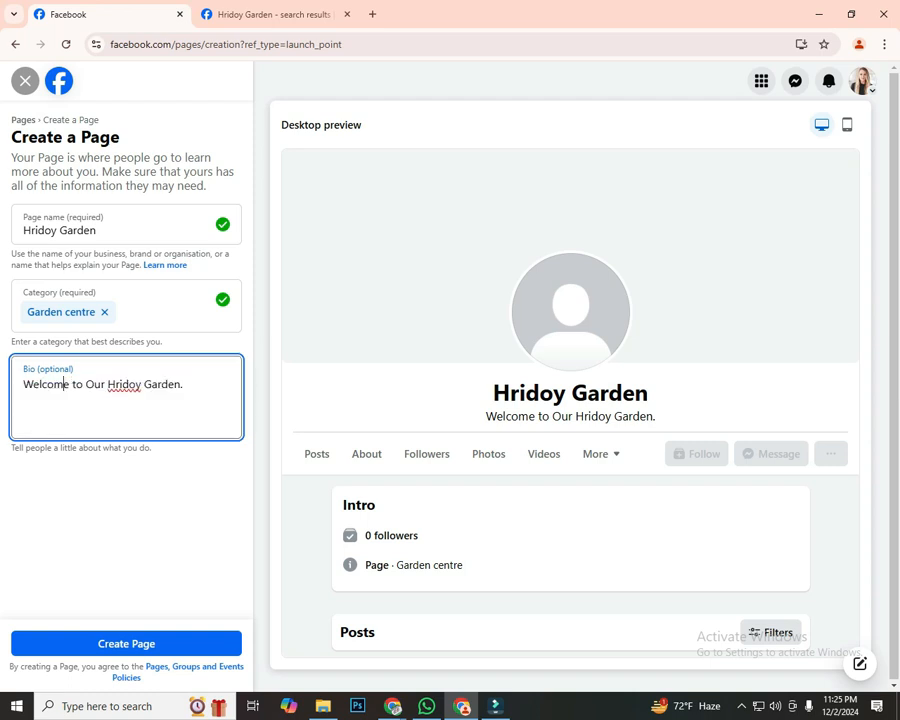
{"action": "left_click_drag", "start_coordinate": [23, 384], "coordinate": [183, 384]}
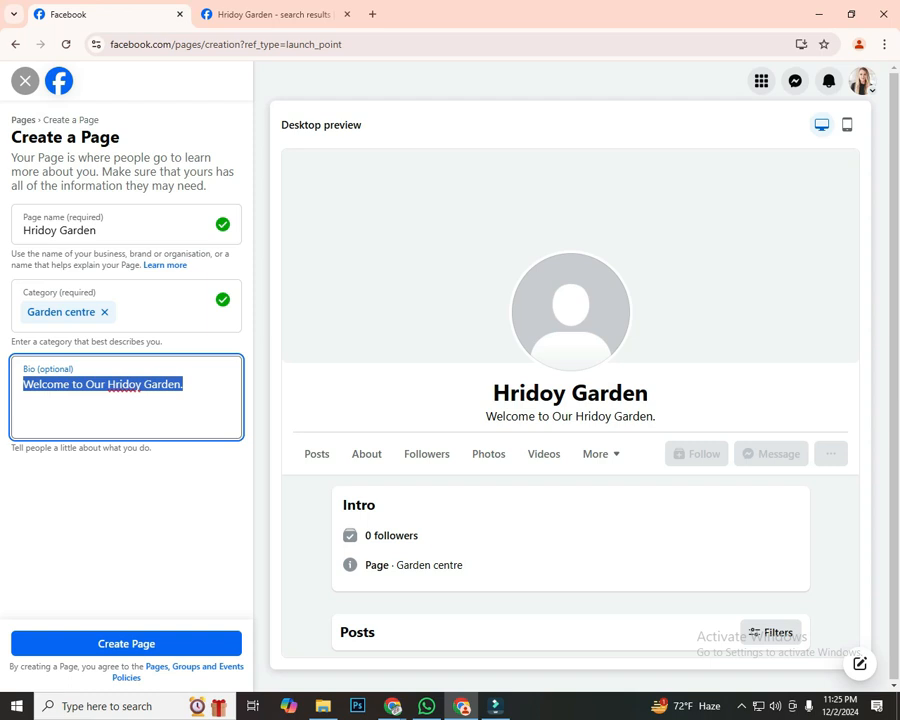
{"action": "triple_click", "coordinate": [141, 384]}
{"action": "left_click", "coordinate": [142, 384]}
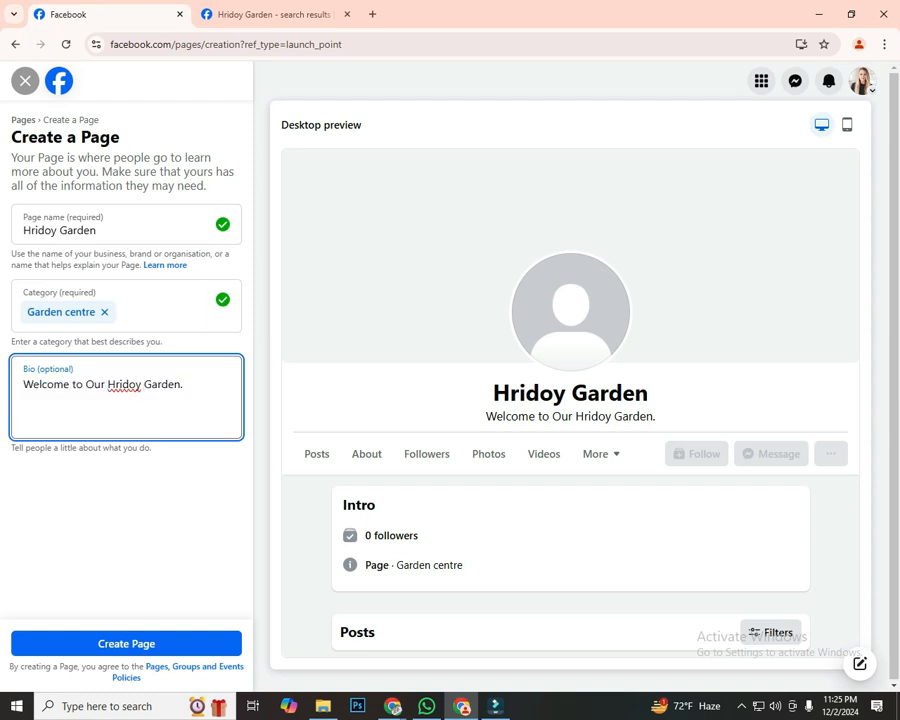
{"action": "left_click_drag", "start_coordinate": [23, 384], "coordinate": [183, 384]}
{"action": "left_click", "coordinate": [183, 384]}
{"action": "left_click_drag", "start_coordinate": [23, 384], "coordinate": [183, 384]}
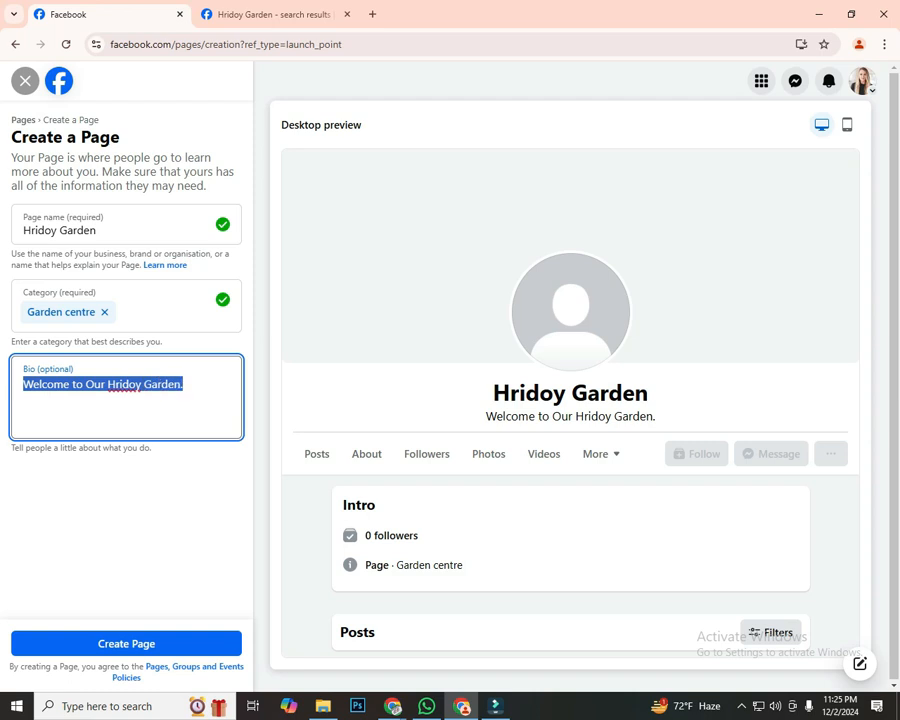
{"action": "left_click", "coordinate": [174, 384]}
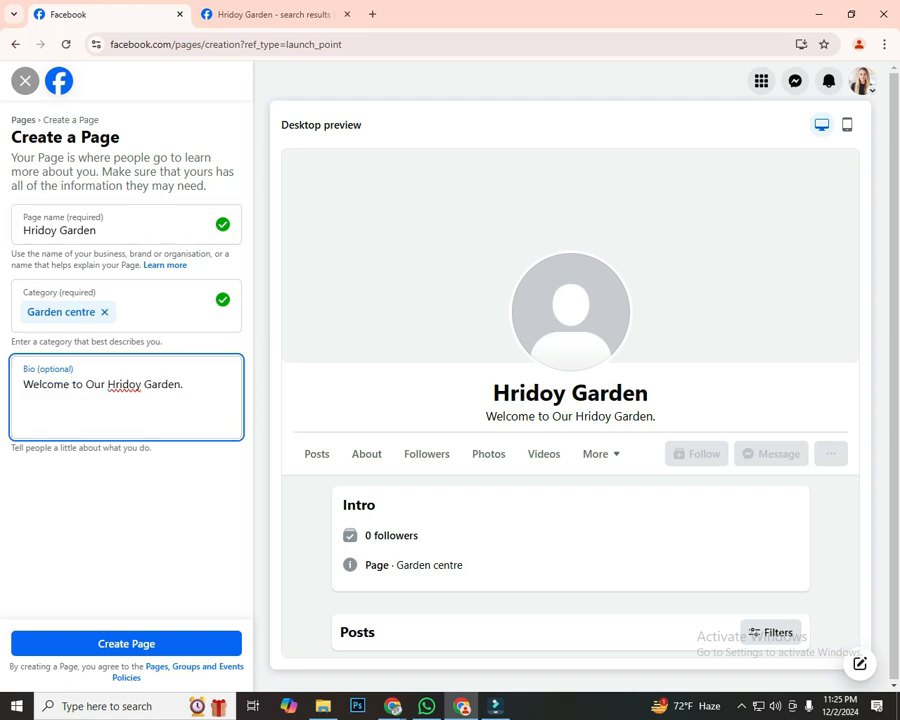
{"action": "left_click_drag", "start_coordinate": [22, 230], "coordinate": [97, 230]}
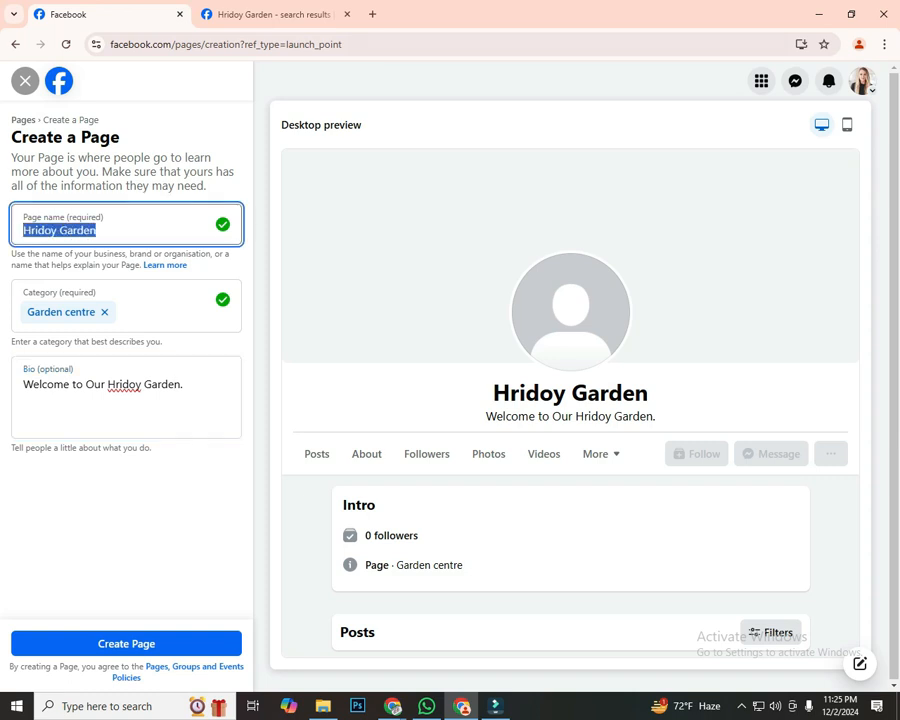
{"action": "left_click", "coordinate": [77, 384]}
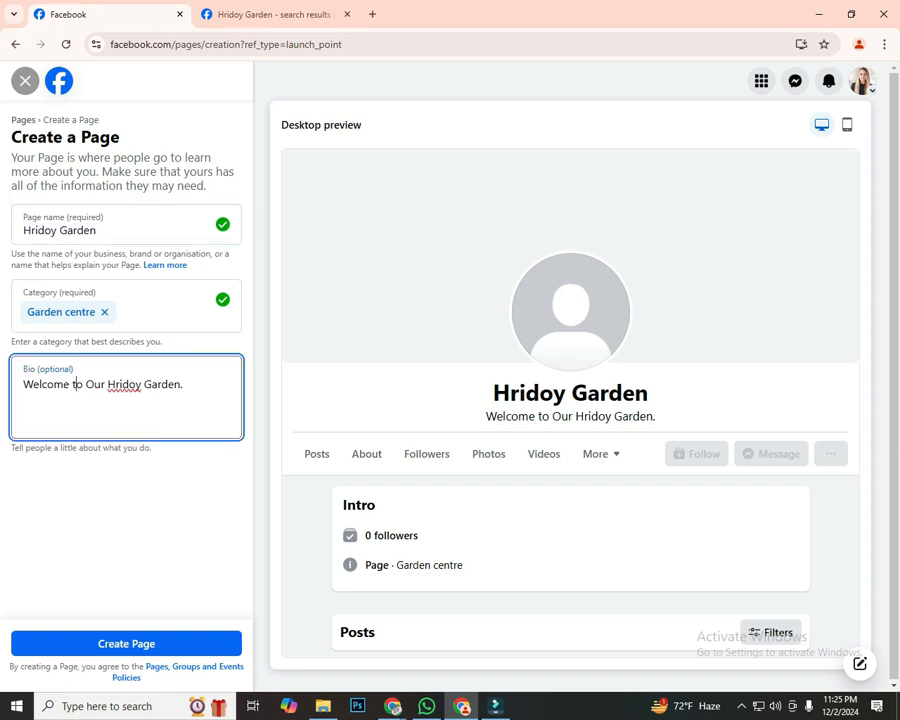
Step: Read through the finished bio text again and check its wording against the page name before submitting
{"action": "left_click_drag", "start_coordinate": [23, 384], "coordinate": [183, 384]}
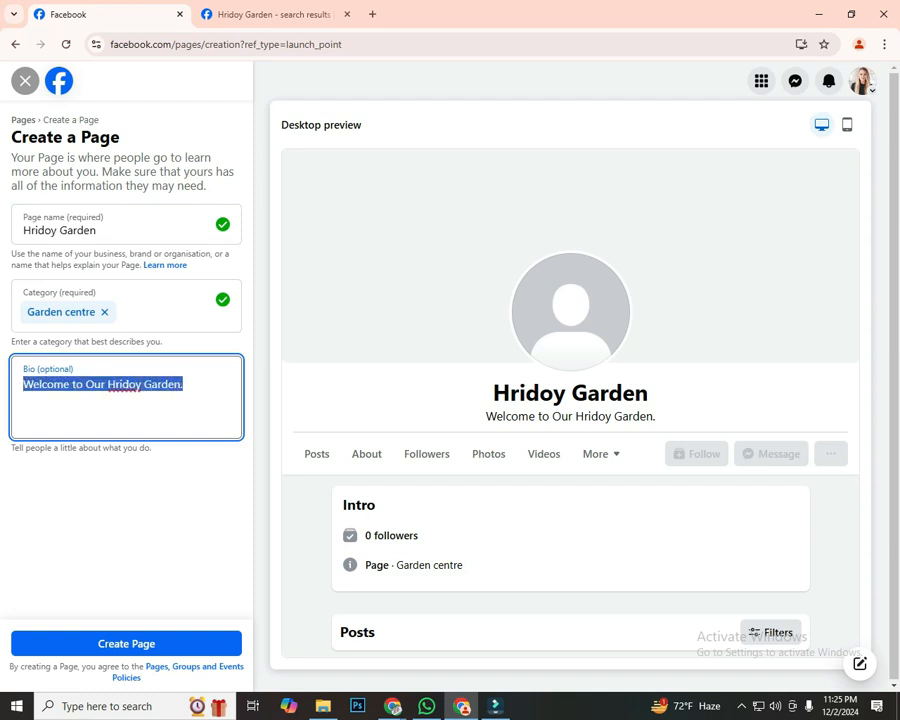
{"action": "left_click", "coordinate": [144, 385]}
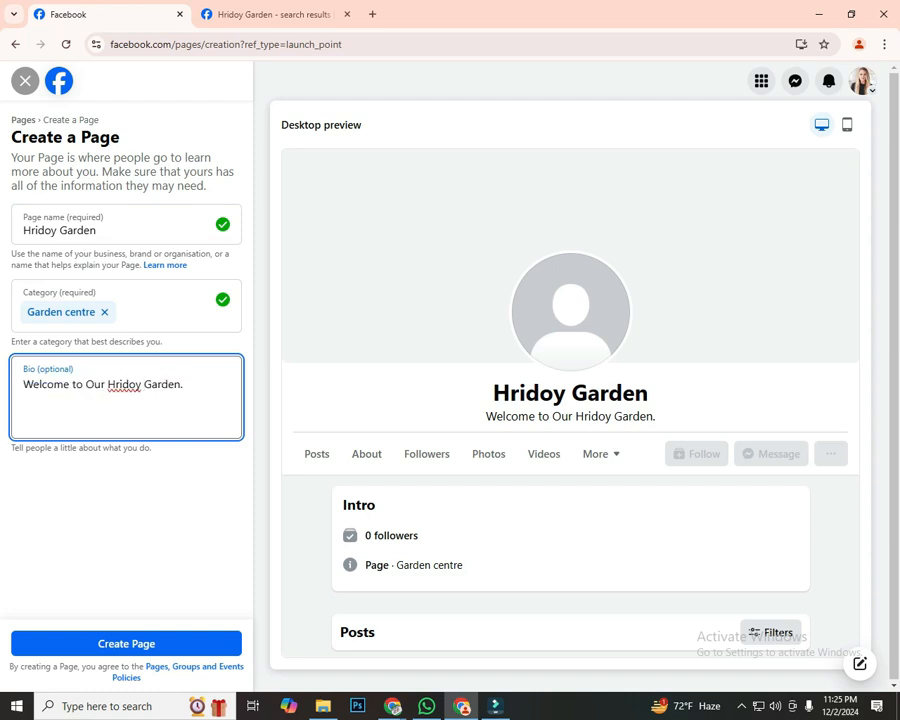
{"action": "left_click_drag", "start_coordinate": [23, 384], "coordinate": [180, 384]}
{"action": "left_click", "coordinate": [120, 384]}
{"action": "left_click_drag", "start_coordinate": [22, 230], "coordinate": [97, 230]}
{"action": "left_click", "coordinate": [86, 384]}
{"action": "left_click_drag", "start_coordinate": [22, 384], "coordinate": [183, 384]}
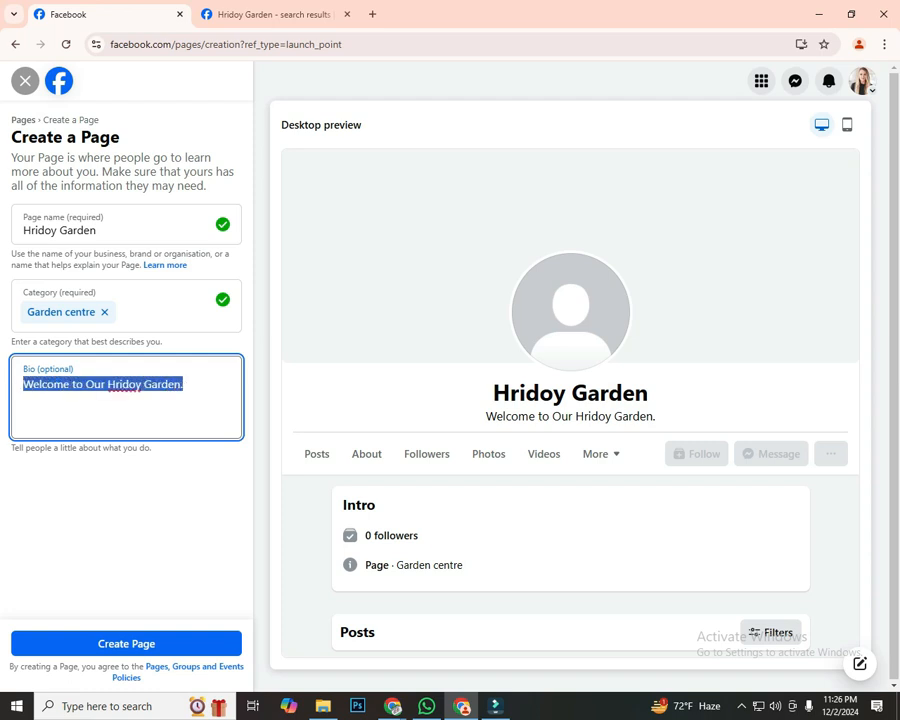
{"action": "left_click", "coordinate": [143, 384]}
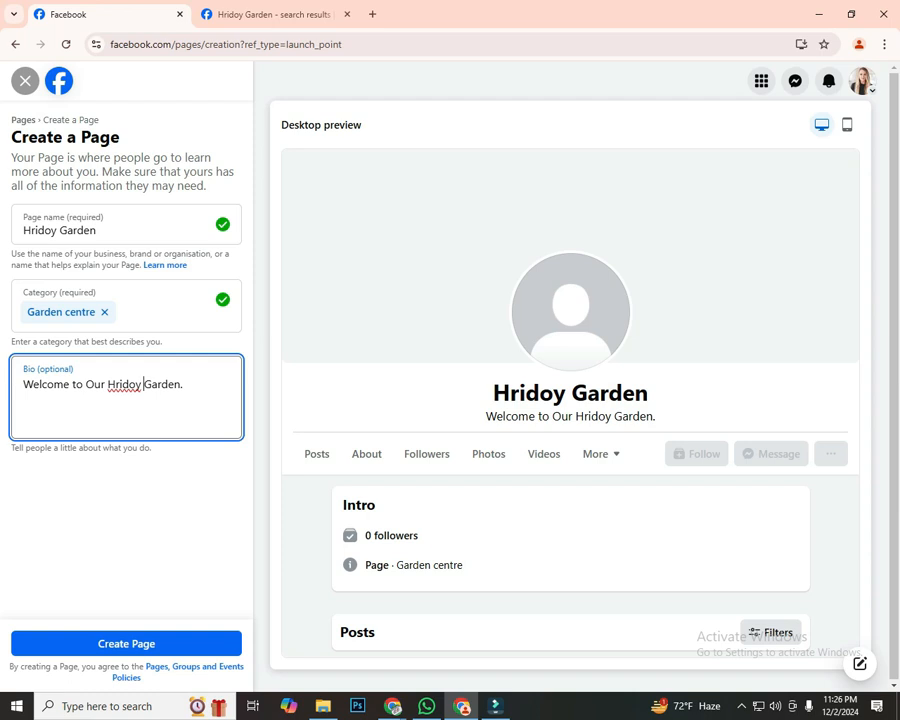
{"action": "left_click", "coordinate": [101, 384]}
{"action": "left_click_drag", "start_coordinate": [23, 384], "coordinate": [184, 385]}
{"action": "left_click", "coordinate": [184, 385]}
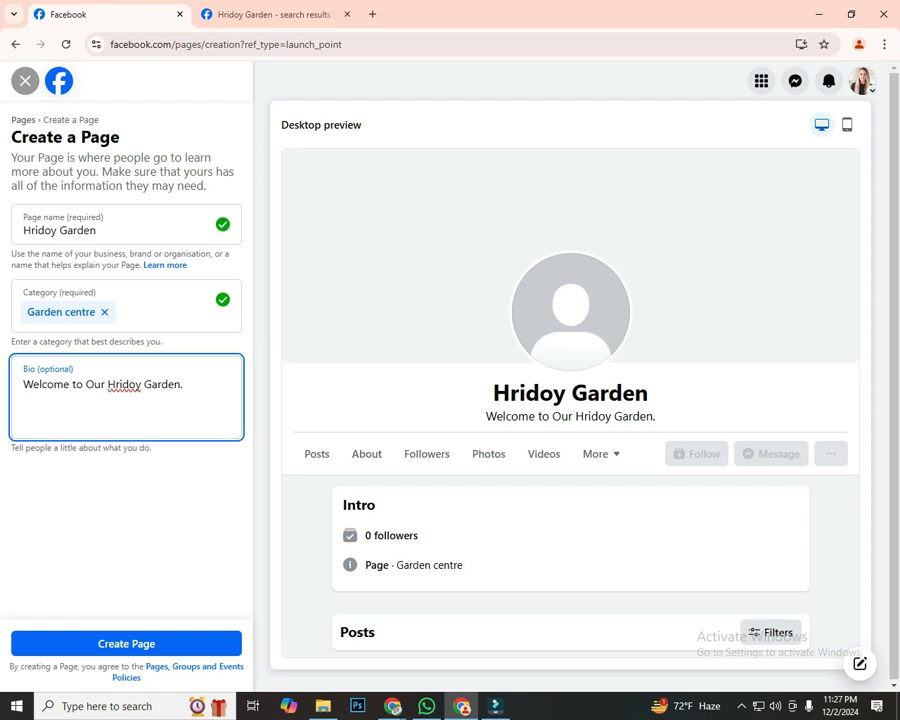
Step: Try to create the Hridoy Garden page from the completed form, dismissing the notice and submitting again
{"action": "left_click", "coordinate": [126, 643]}
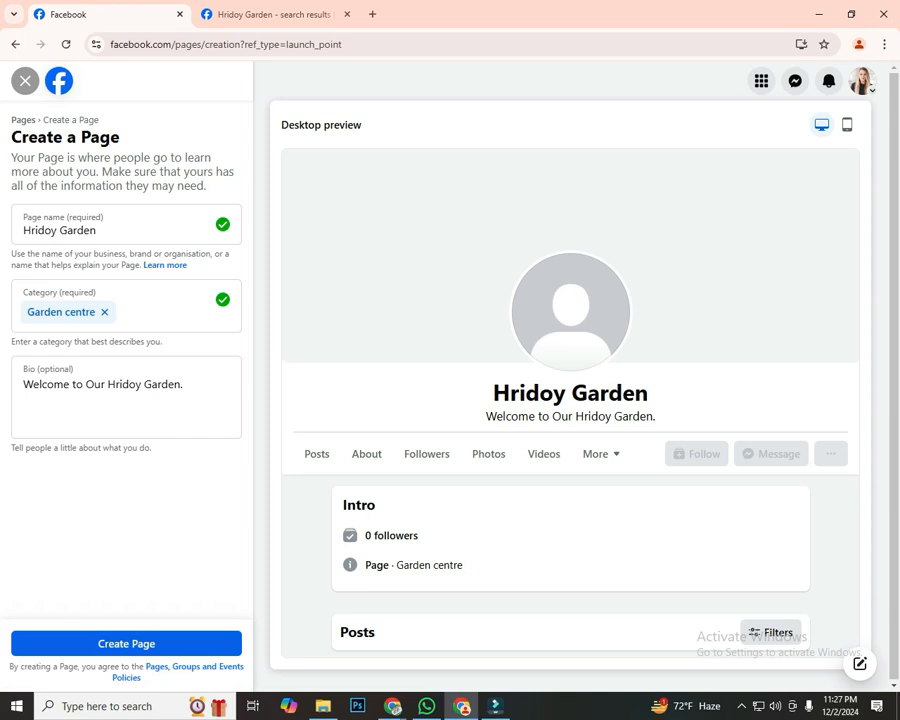
{"action": "left_click", "coordinate": [126, 643]}
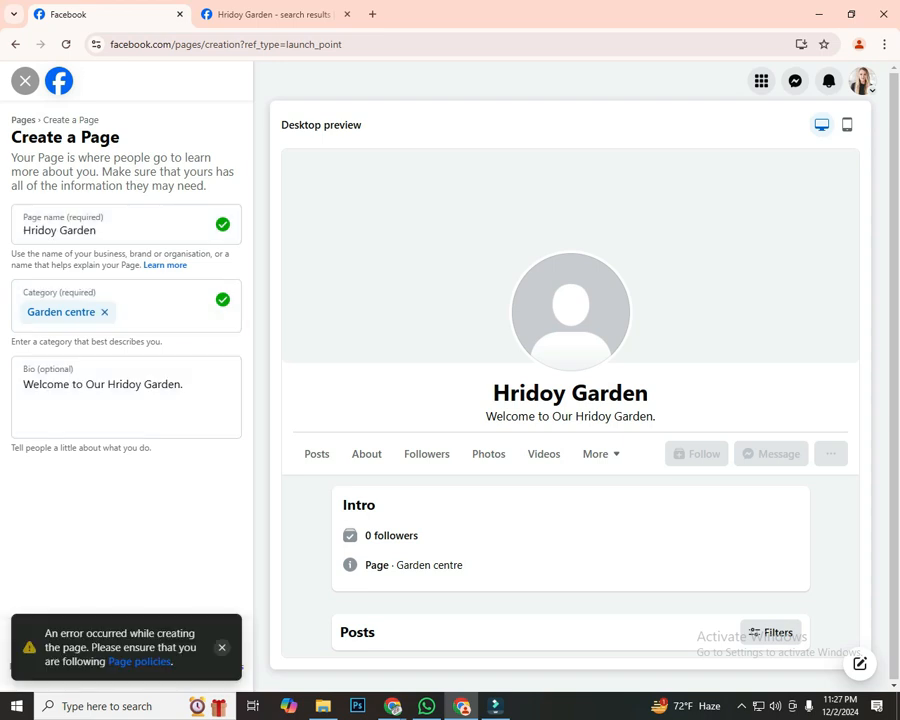
{"action": "left_click", "coordinate": [222, 647]}
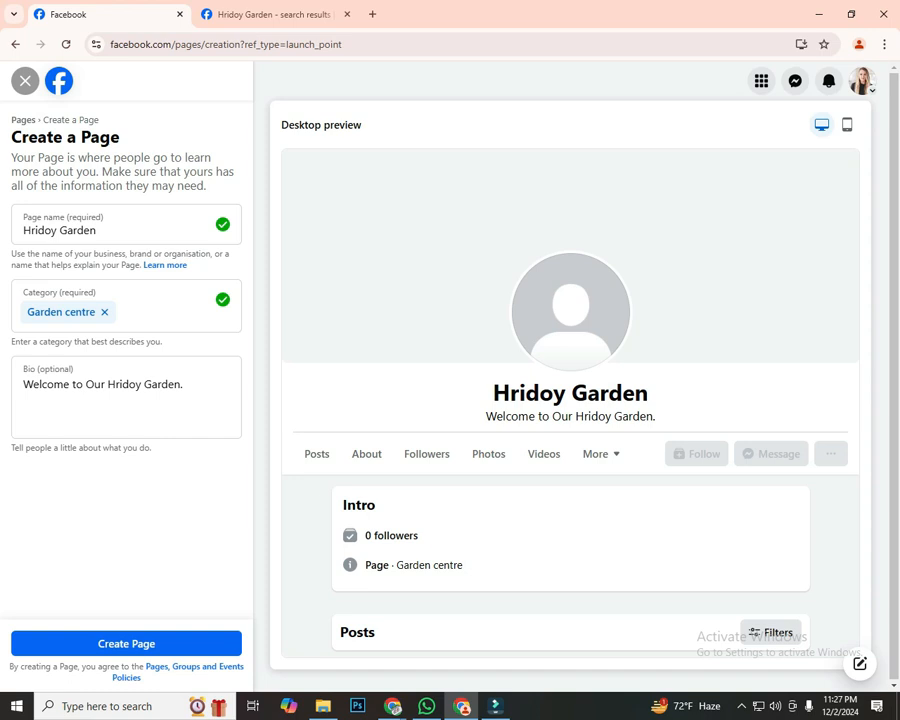
{"action": "left_click", "coordinate": [126, 644]}
{"action": "left_click", "coordinate": [126, 643]}
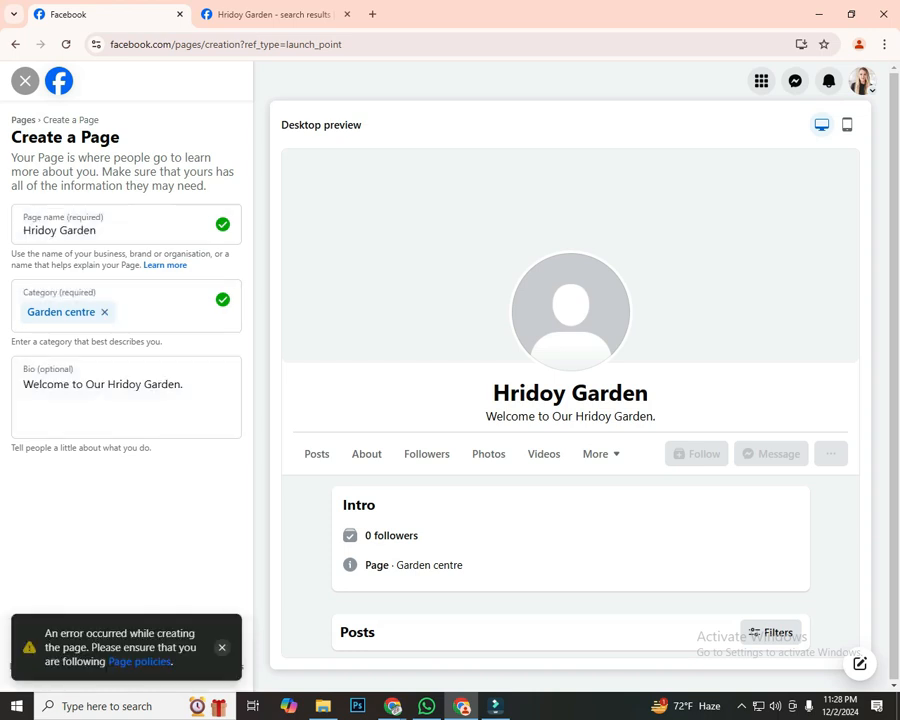
Step: Open the Page policies in a separate tab, skim the introduction and creation rules, and close them
{"action": "left_click", "coordinate": [140, 661]}
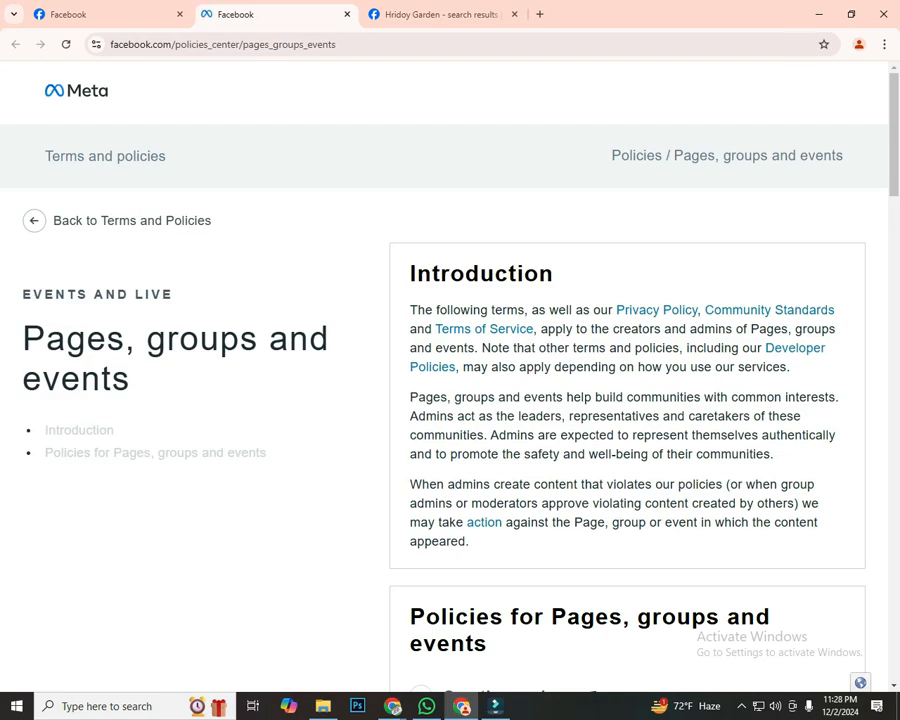
{"action": "scroll", "coordinate": [627, 400], "scroll_direction": "down", "scroll_amount": 10}
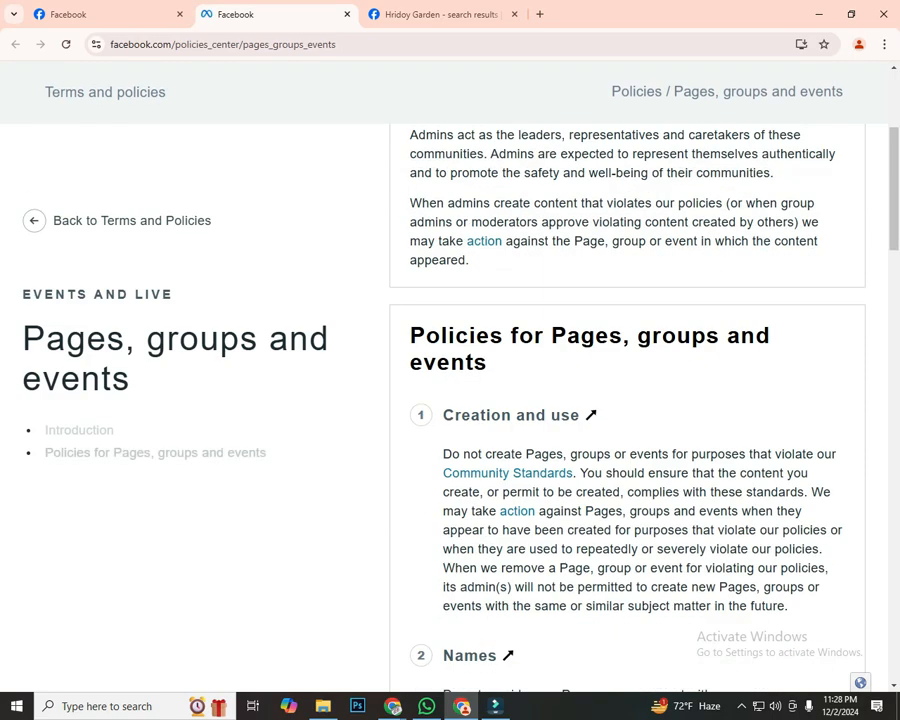
{"action": "scroll", "coordinate": [627, 400], "scroll_direction": "up", "scroll_amount": 10}
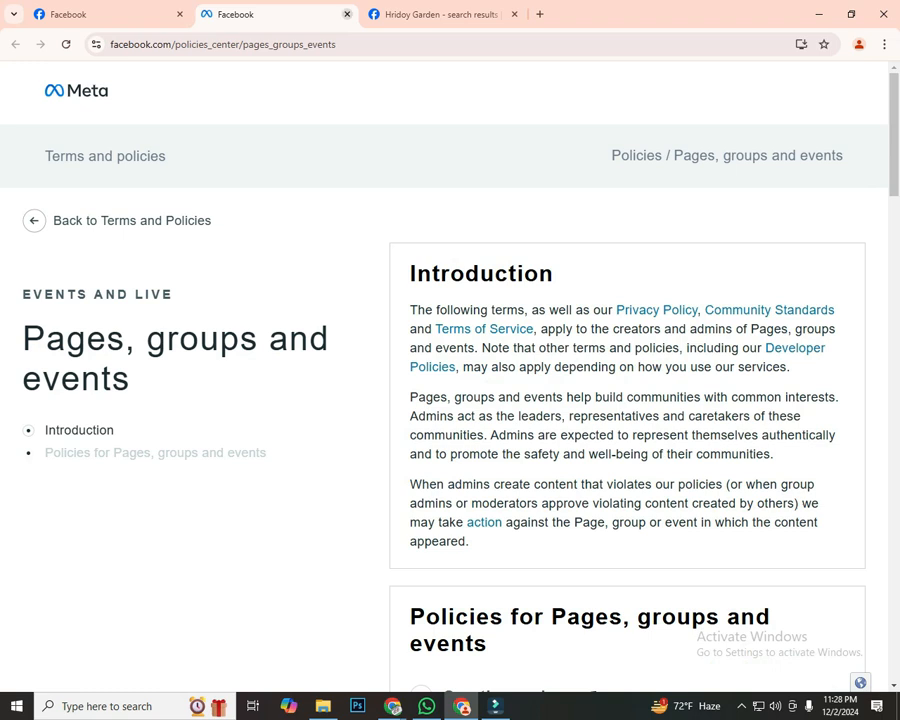
{"action": "left_click", "coordinate": [347, 14]}
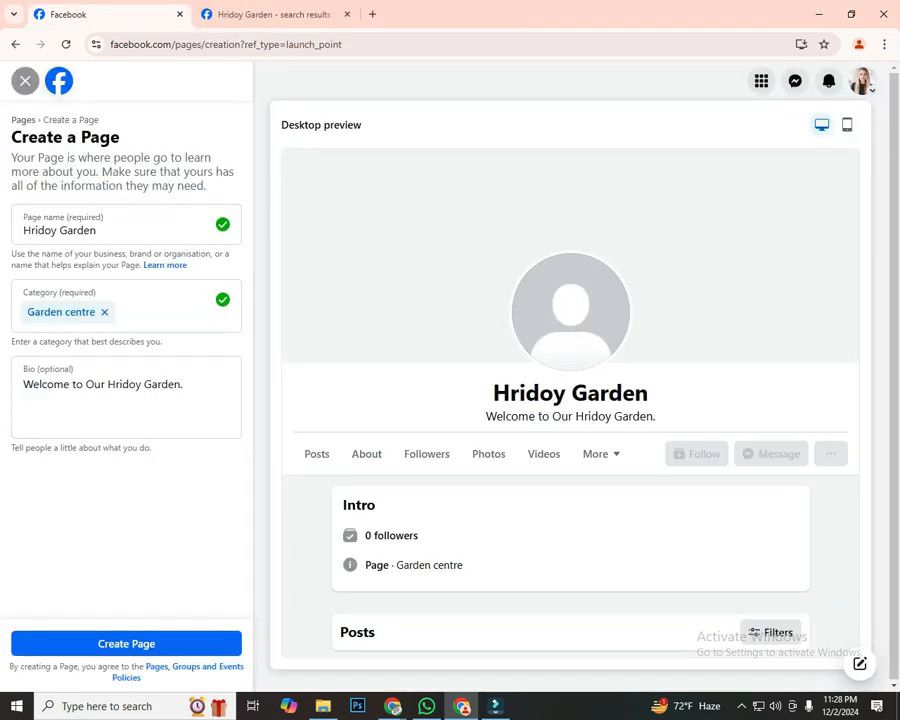
Step: Leave the page creation form without keeping the entries and check which profiles the account offers
{"action": "left_click", "coordinate": [25, 81]}
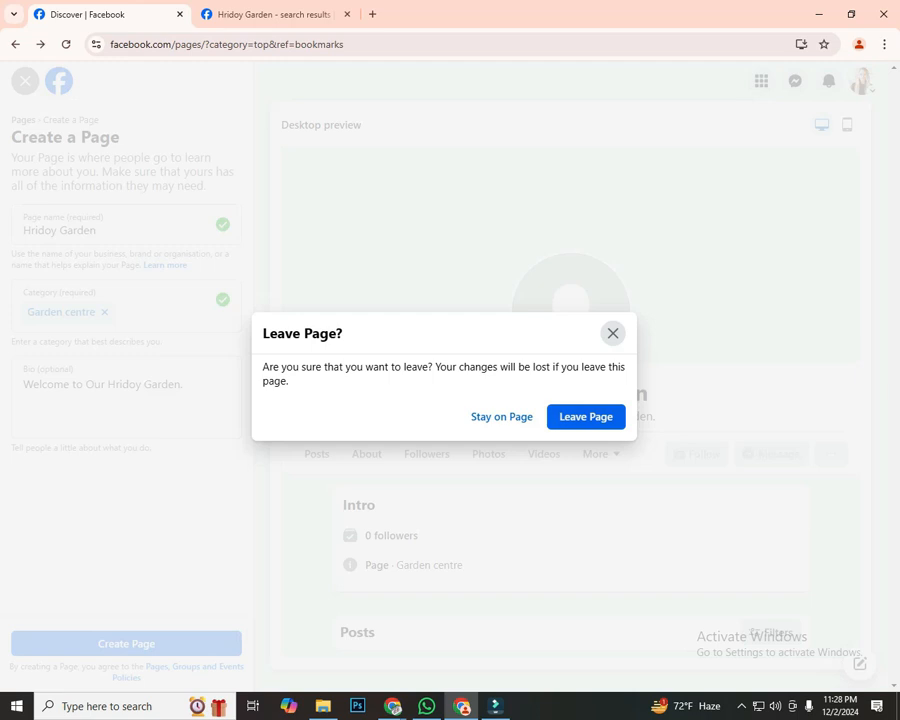
{"action": "left_click", "coordinate": [586, 417]}
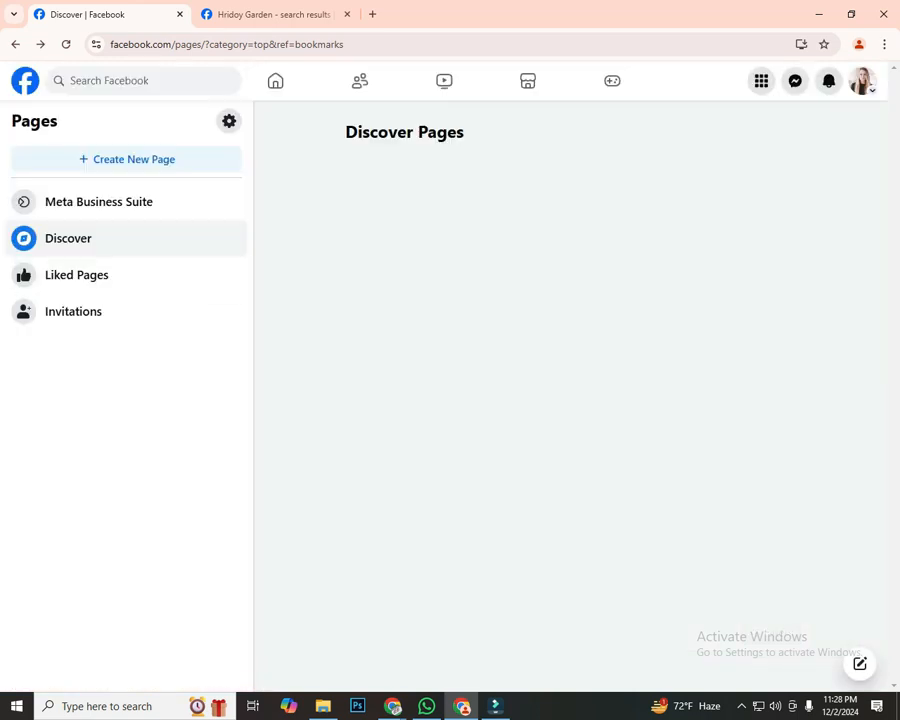
{"action": "left_click", "coordinate": [862, 81]}
{"action": "left_click", "coordinate": [748, 176]}
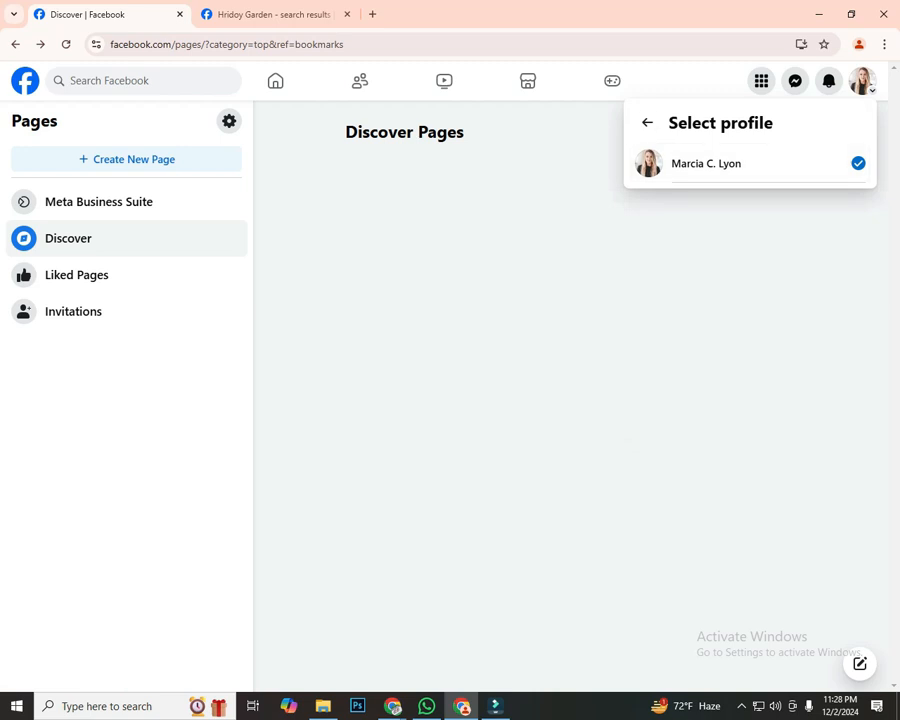
{"action": "left_click", "coordinate": [647, 122]}
{"action": "left_click", "coordinate": [700, 131]}
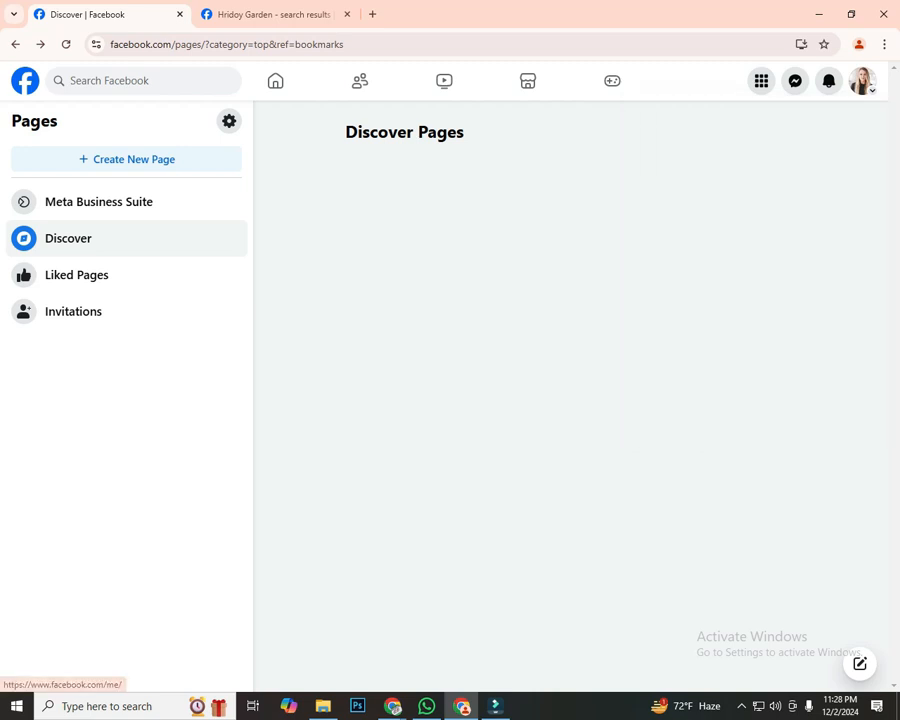
Step: Start another new page and enter "Hridoy" as its page name
{"action": "left_click", "coordinate": [126, 159]}
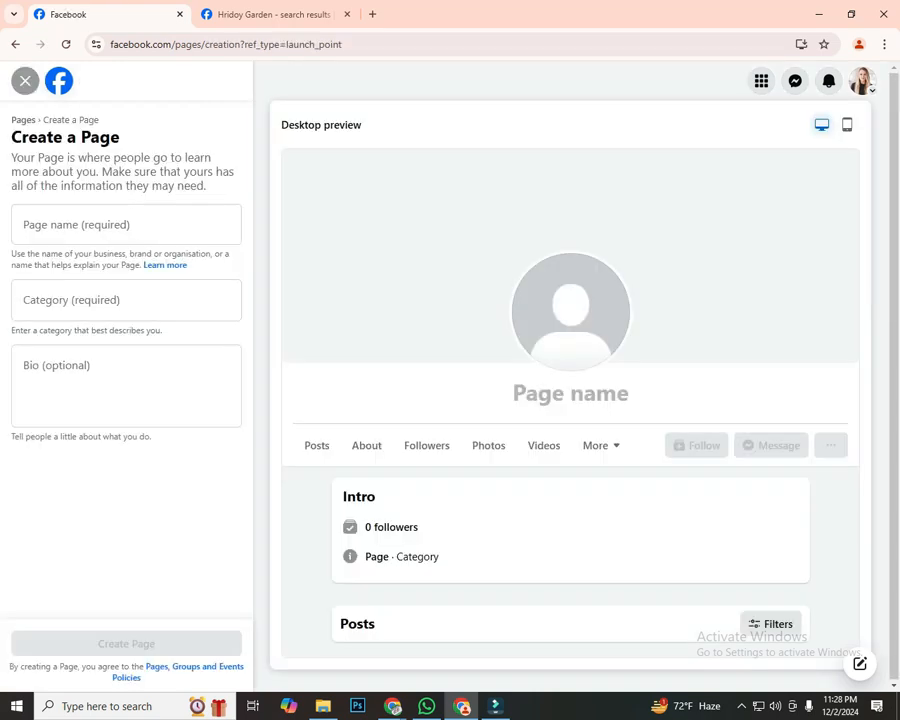
{"action": "left_click", "coordinate": [126, 225]}
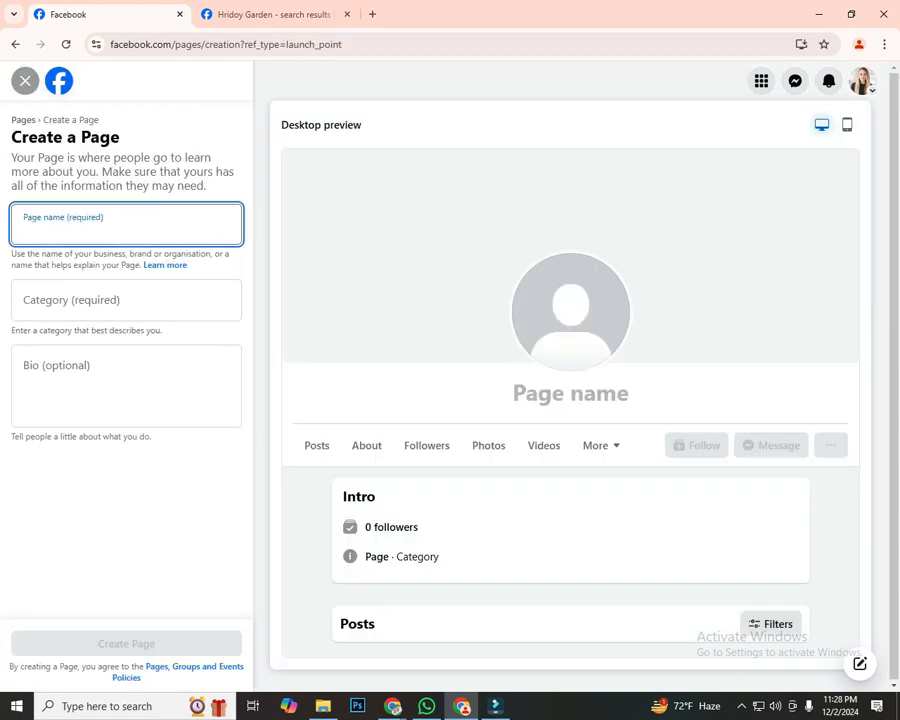
{"action": "type", "text": "Hr"}
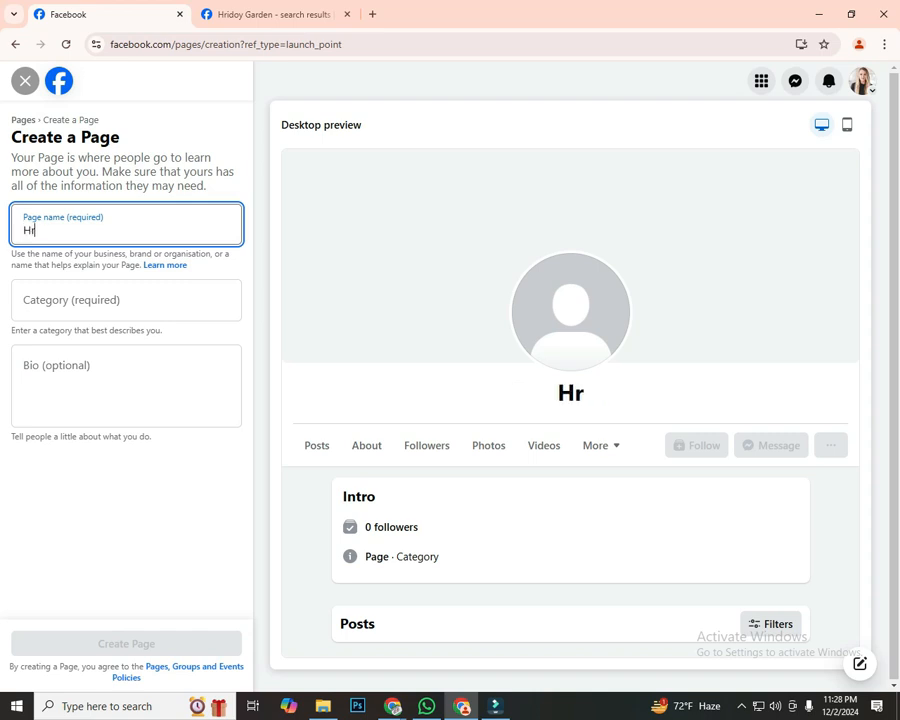
{"action": "type", "text": "odoy"}
{"action": "key", "text": "BackSpace"}
{"action": "key", "text": "BackSpace"}
{"action": "key", "text": "BackSpace"}
{"action": "key", "text": "BackSpace"}
{"action": "type", "text": "idoy"}
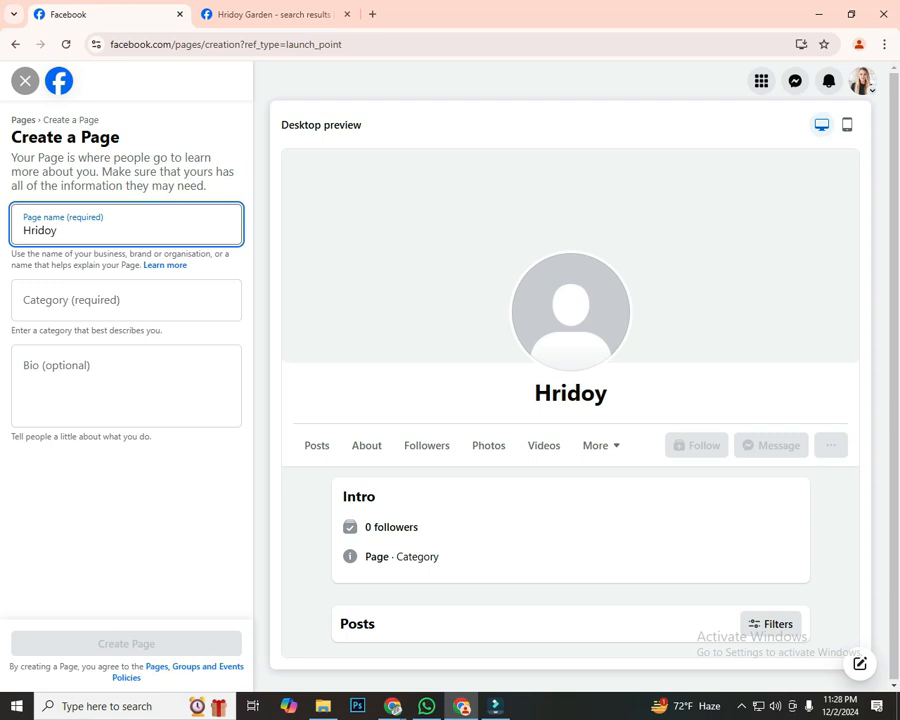
Step: Fill in the category Social media agency and the bio "fdfd", and try to create the page
{"action": "left_click", "coordinate": [126, 300]}
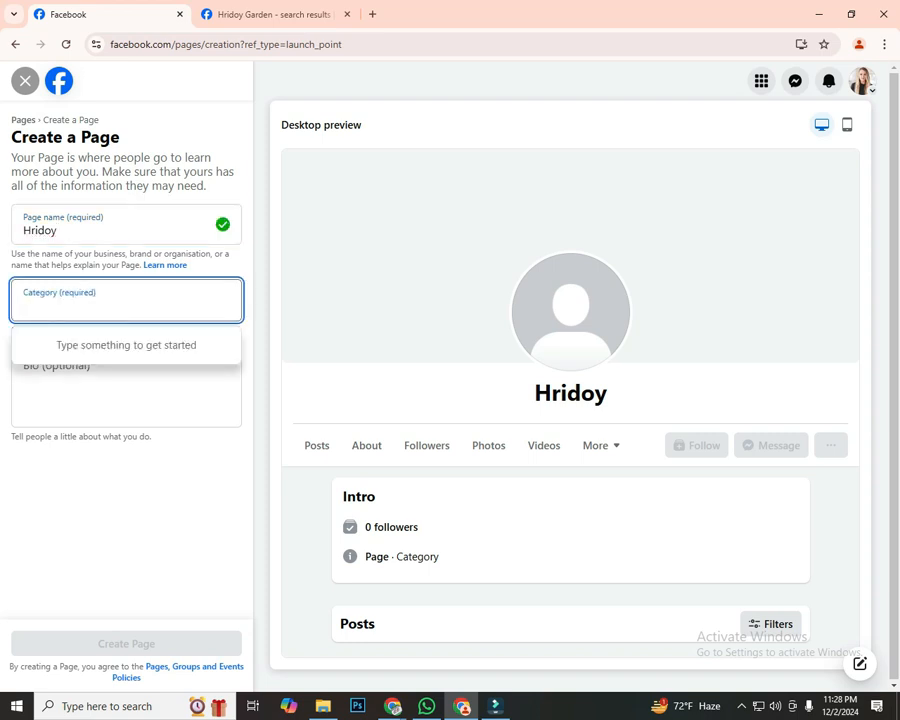
{"action": "type", "text": "o"}
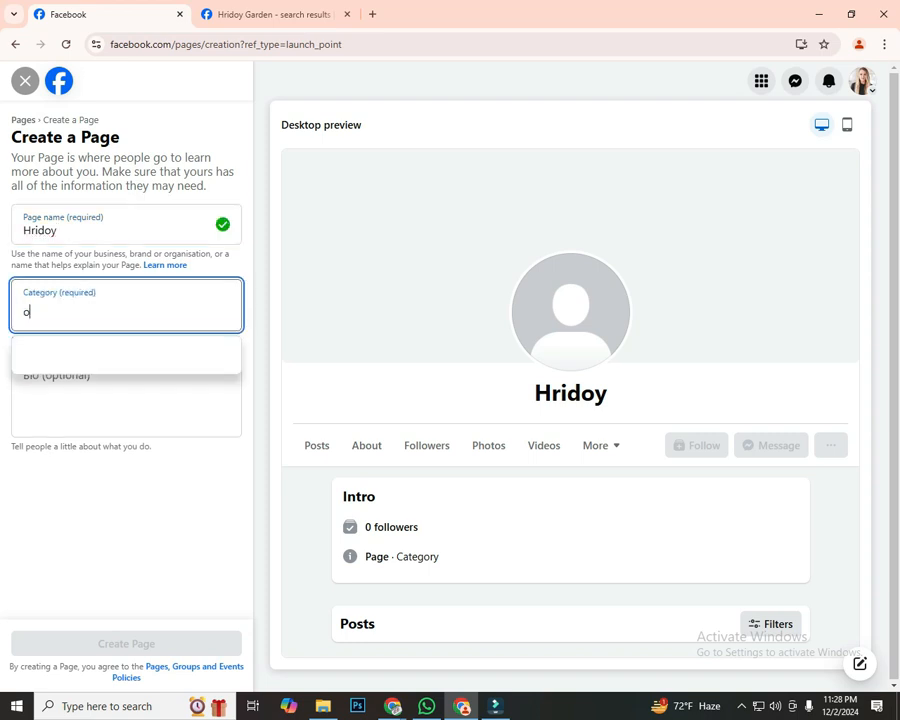
{"action": "type", "text": "nline"}
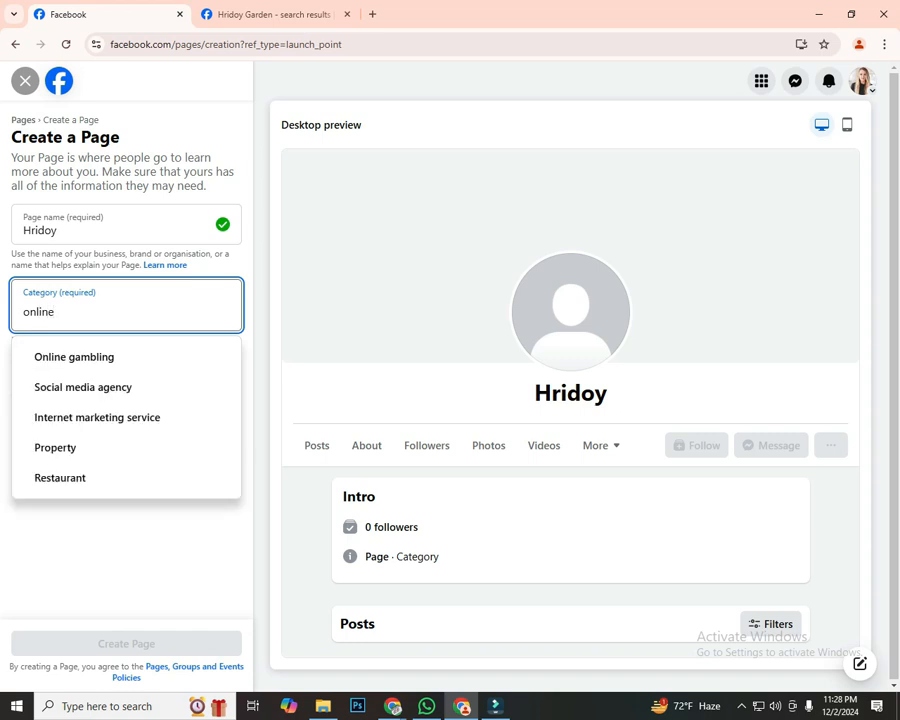
{"action": "left_click", "coordinate": [83, 387]}
{"action": "left_click", "coordinate": [126, 423]}
{"action": "type", "text": "fdfd"}
{"action": "left_click", "coordinate": [126, 644]}
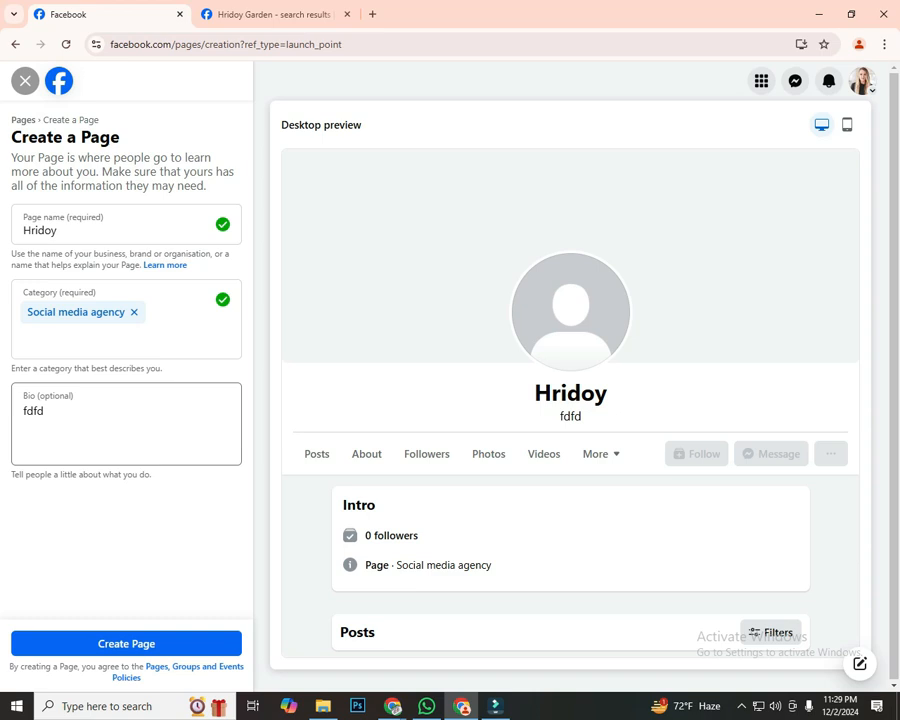
Step: Abandon the page creation form and close both Facebook tabs, discarding the unsaved entries
{"action": "left_click", "coordinate": [15, 44]}
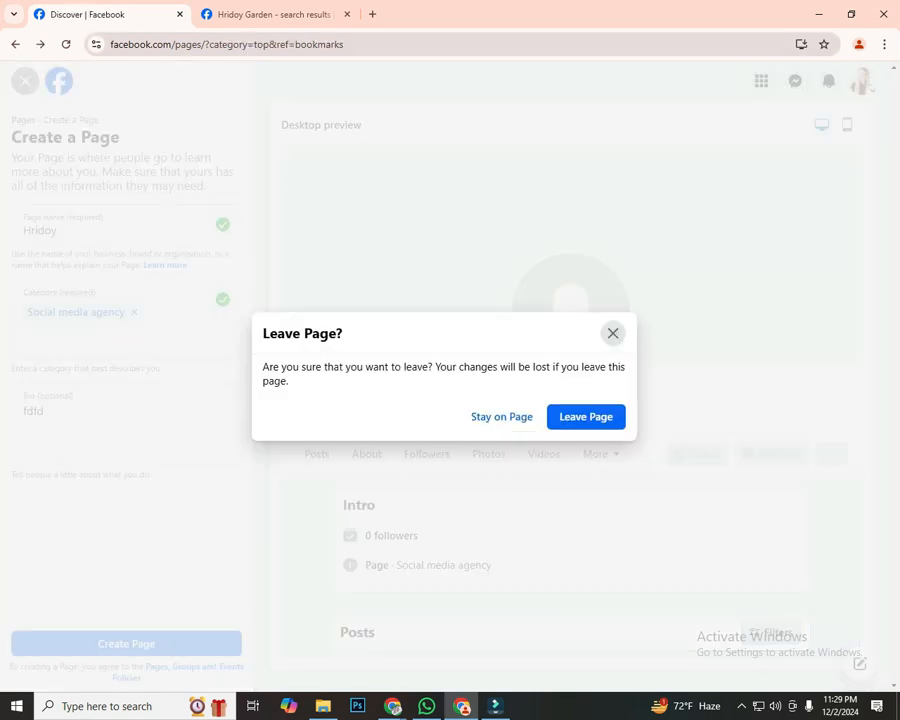
{"action": "left_click", "coordinate": [347, 14]}
{"action": "left_click", "coordinate": [180, 14]}
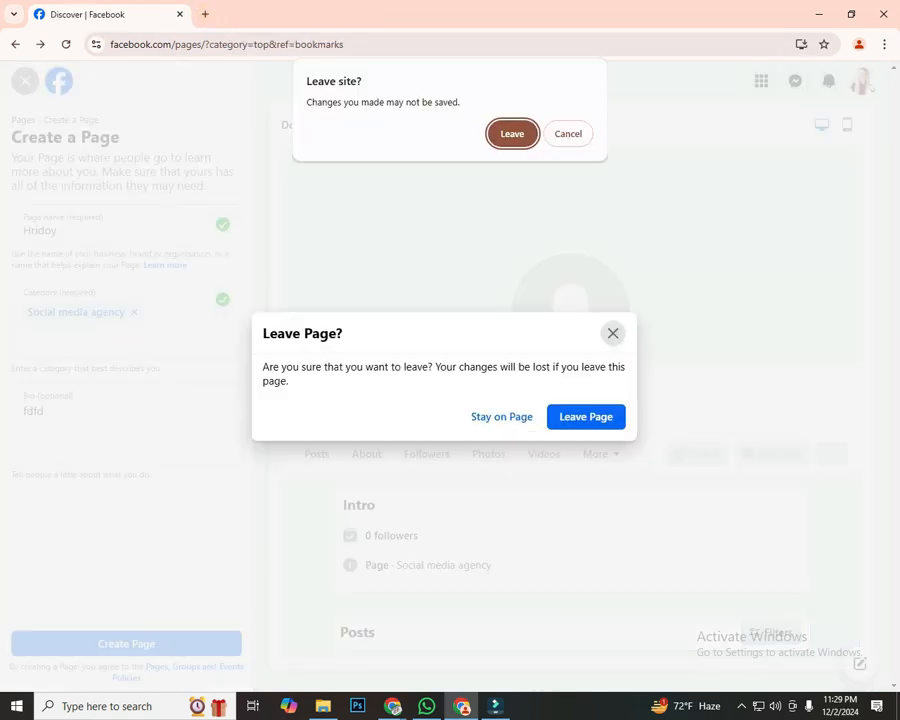
{"action": "key", "text": "Return"}
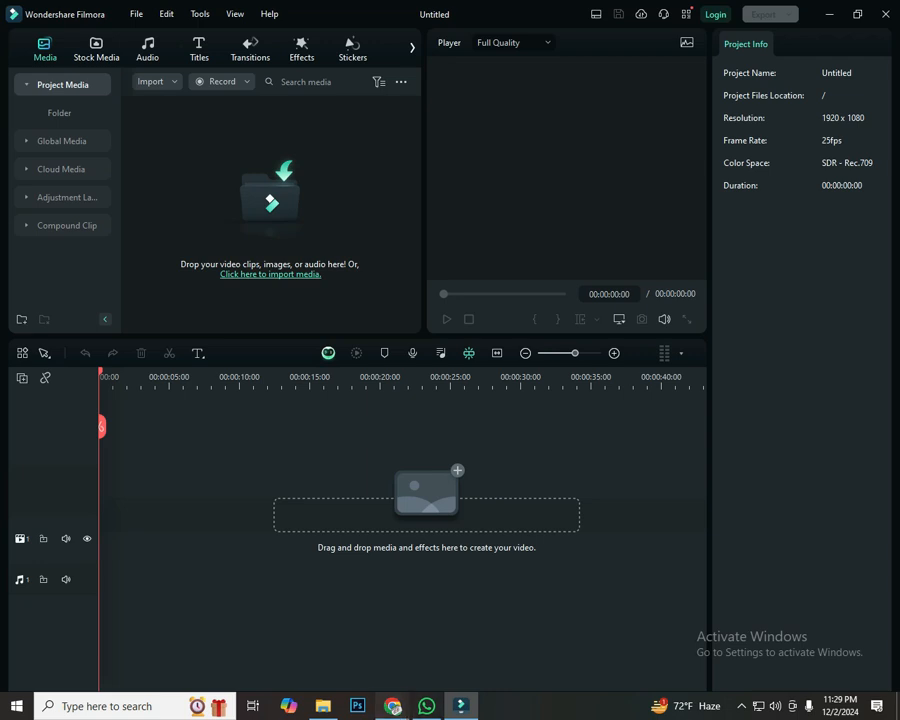
Step: Switch to the Chrome window with the Meet call, open the "worldwide seo" browser profile and load Facebook there
{"action": "mouse_move", "coordinate": [393, 706]}
{"action": "left_click", "coordinate": [316, 640]}
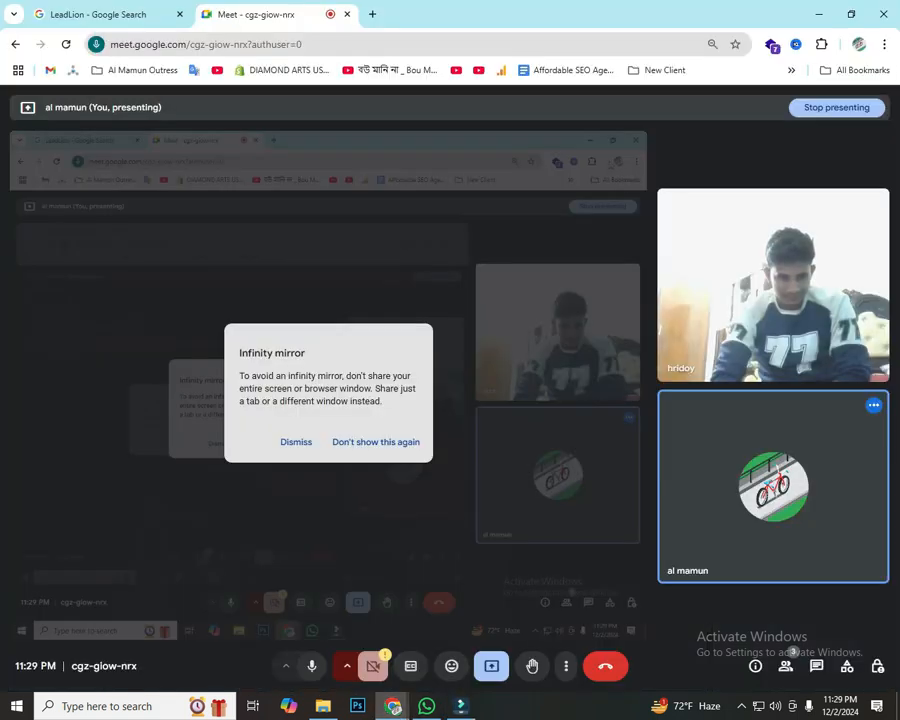
{"action": "left_click", "coordinate": [859, 44]}
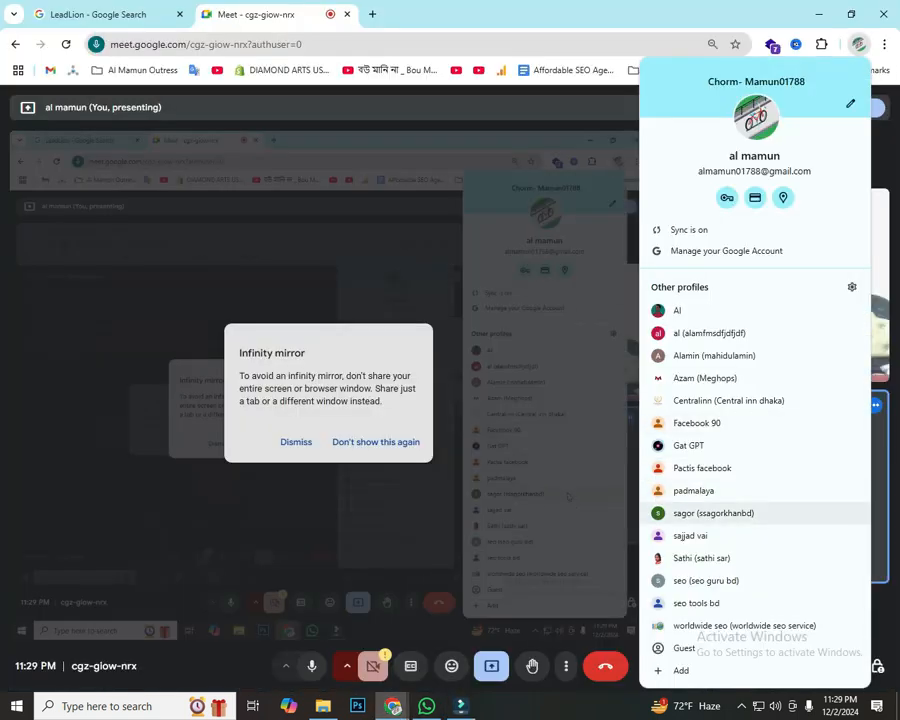
{"action": "left_click", "coordinate": [744, 625]}
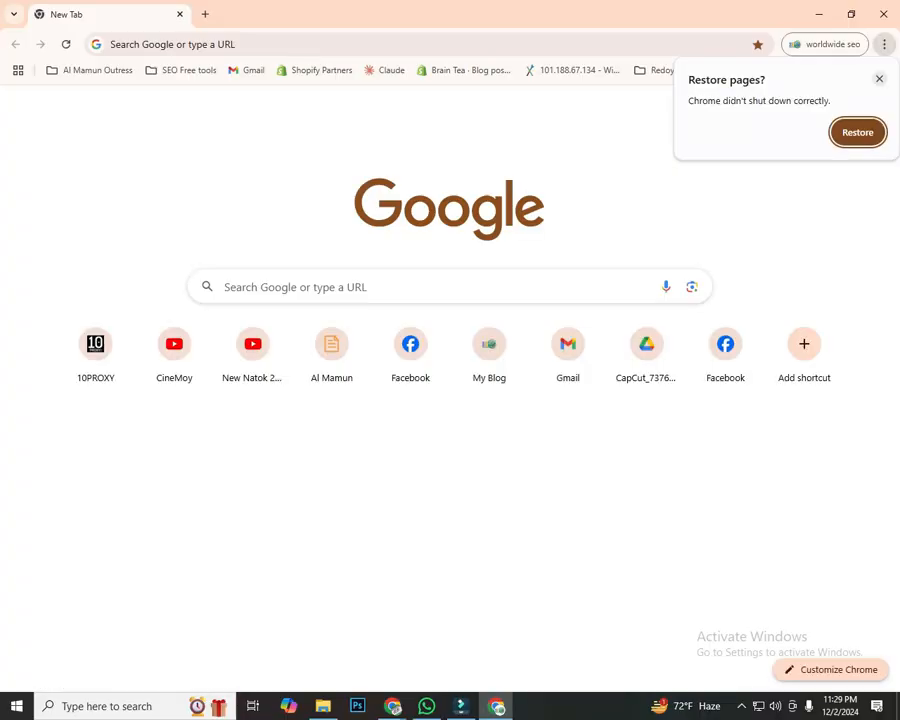
{"action": "left_click", "coordinate": [410, 350]}
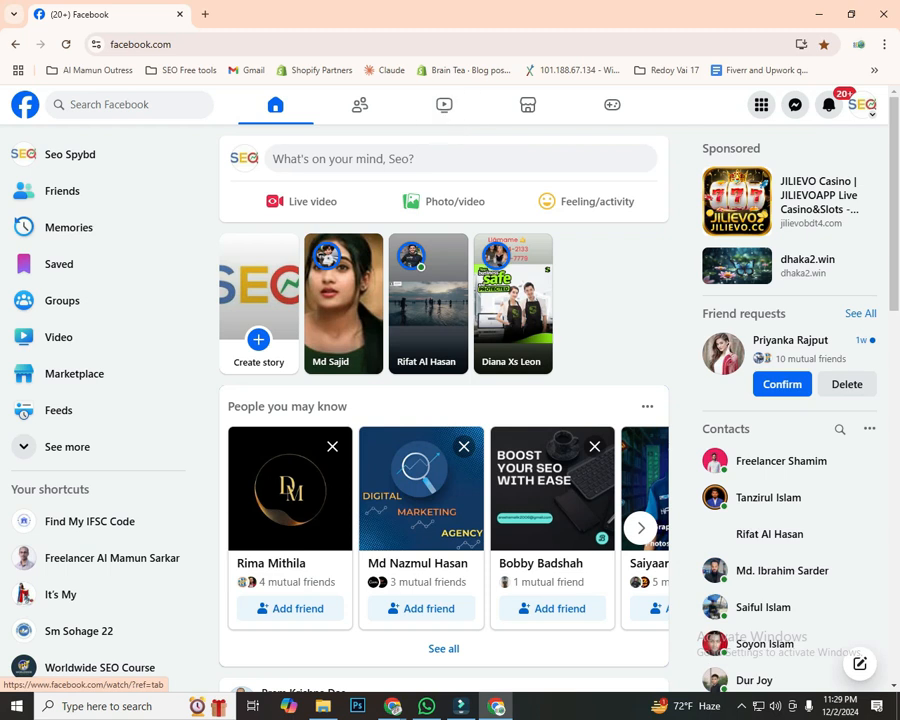
Step: Go to the Pages section of this Facebook account and open the form for creating a new page
{"action": "left_click", "coordinate": [761, 104]}
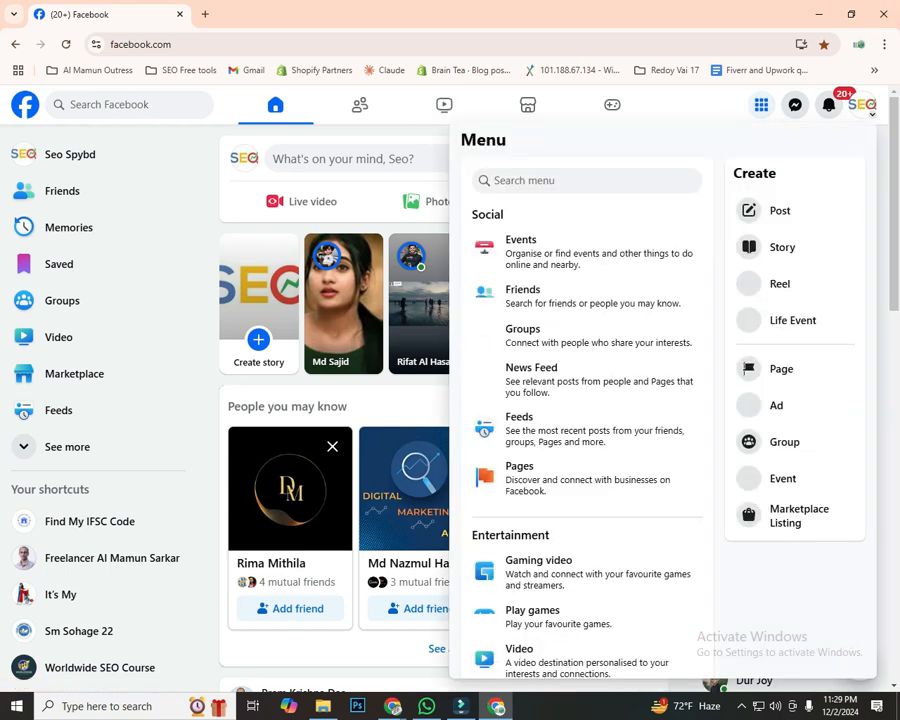
{"action": "left_click", "coordinate": [510, 470]}
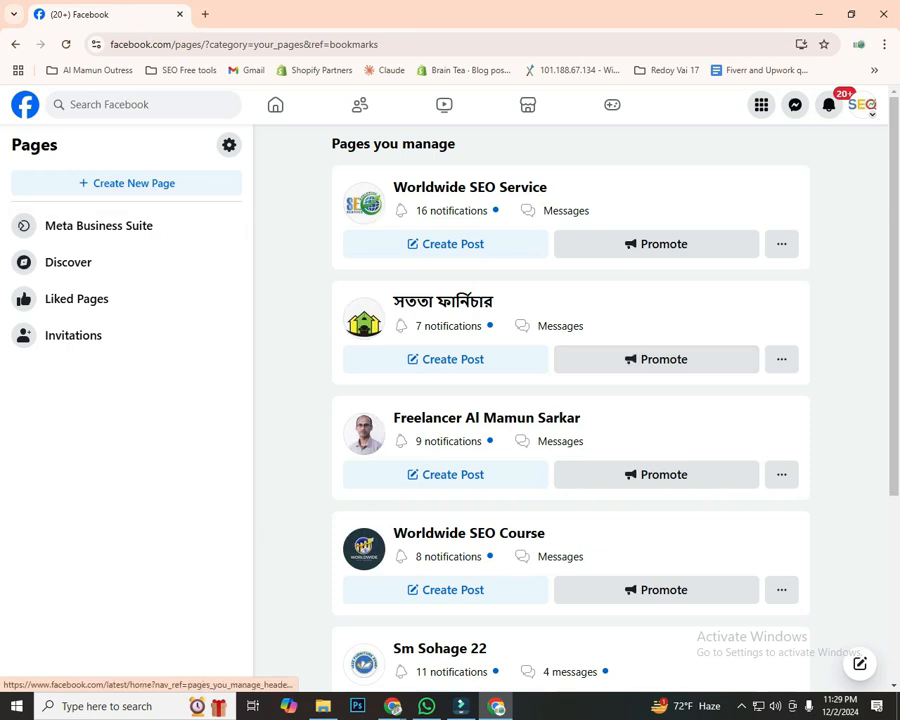
{"action": "left_click", "coordinate": [130, 183]}
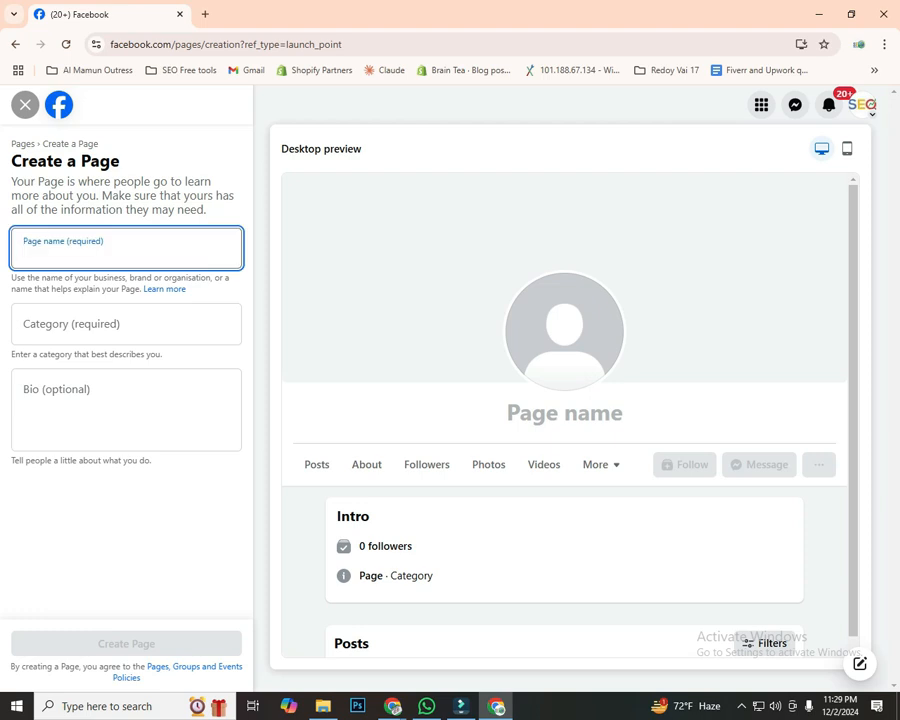
Step: Enter "Hridoy Garden" as the name of the new page
{"action": "type", "text": "Hri"}
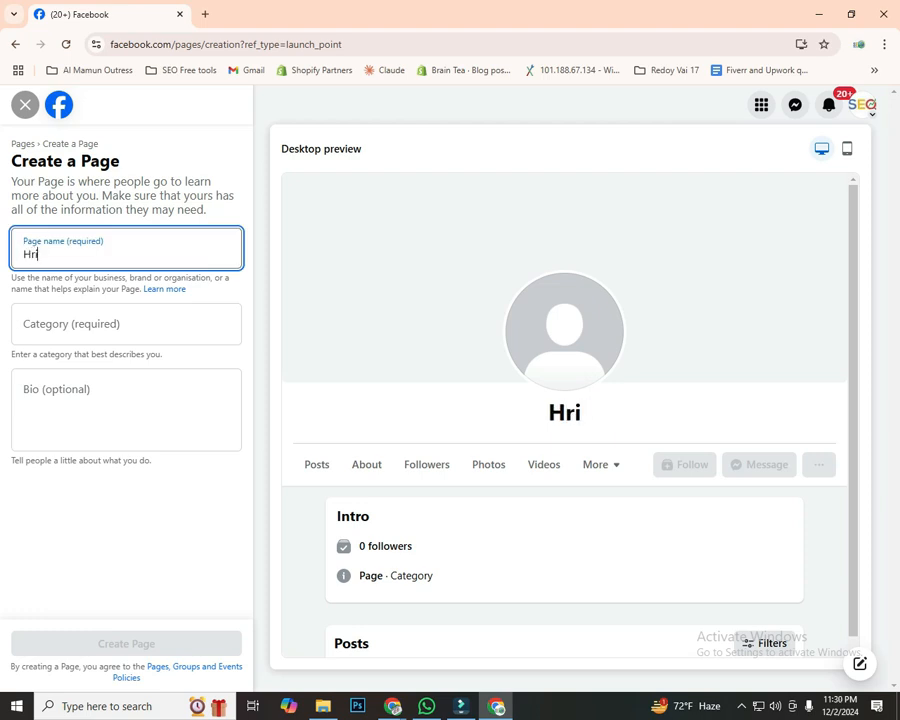
{"action": "type", "text": "doy G"}
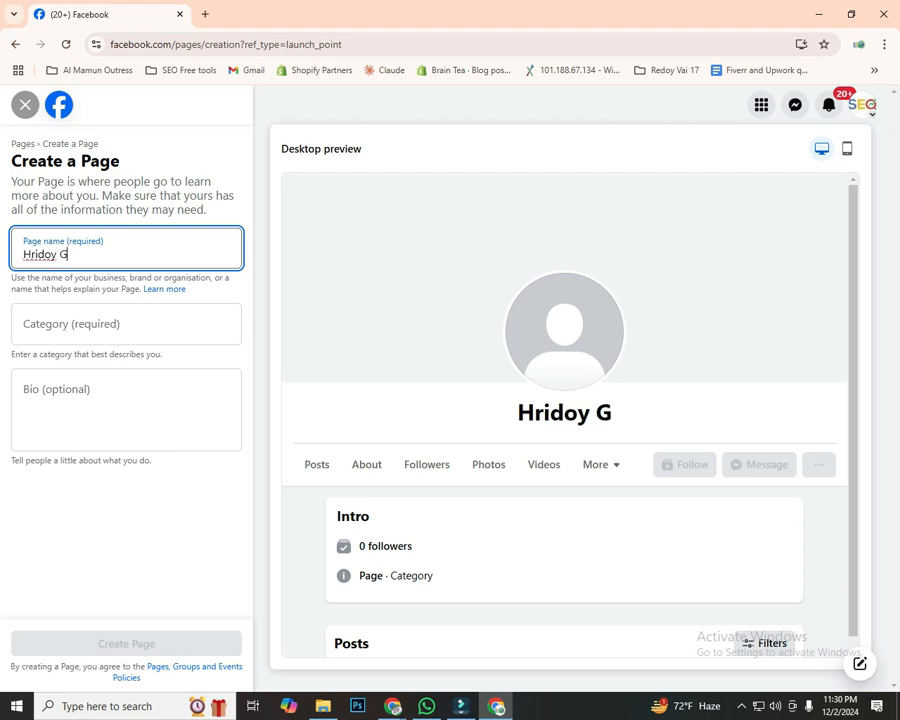
{"action": "type", "text": "arden"}
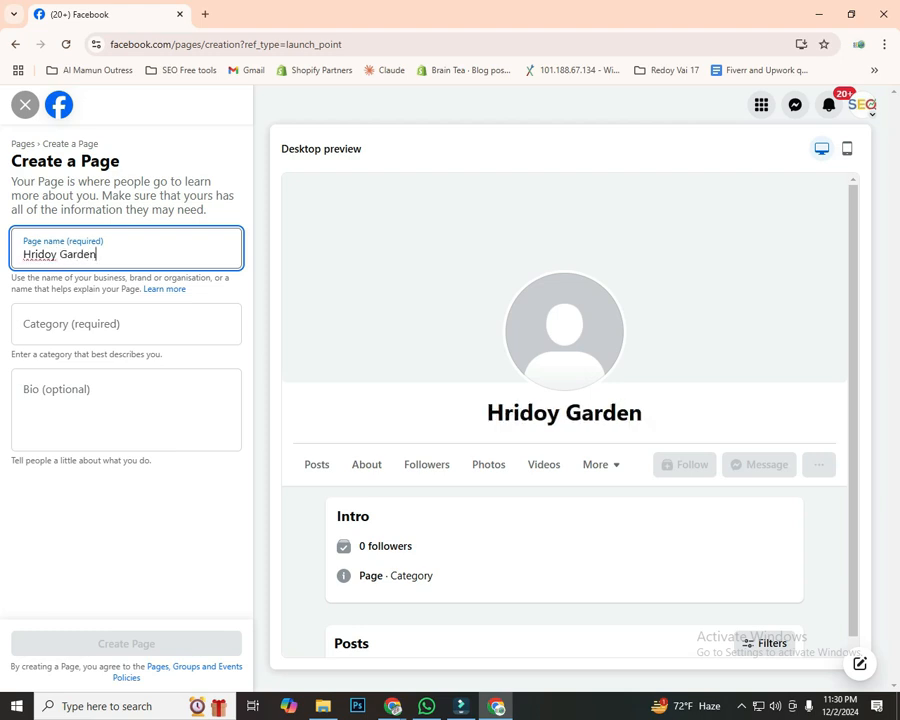
Step: Set the page category to Garden centre using the copied category text
{"action": "key", "text": "Tab"}
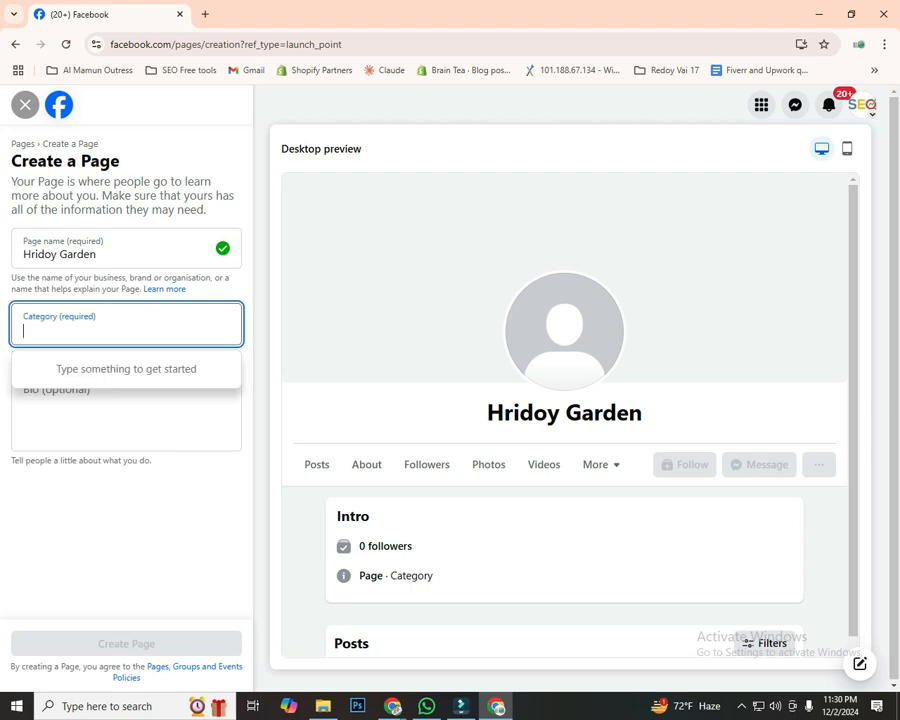
{"action": "key", "text": "super+v"}
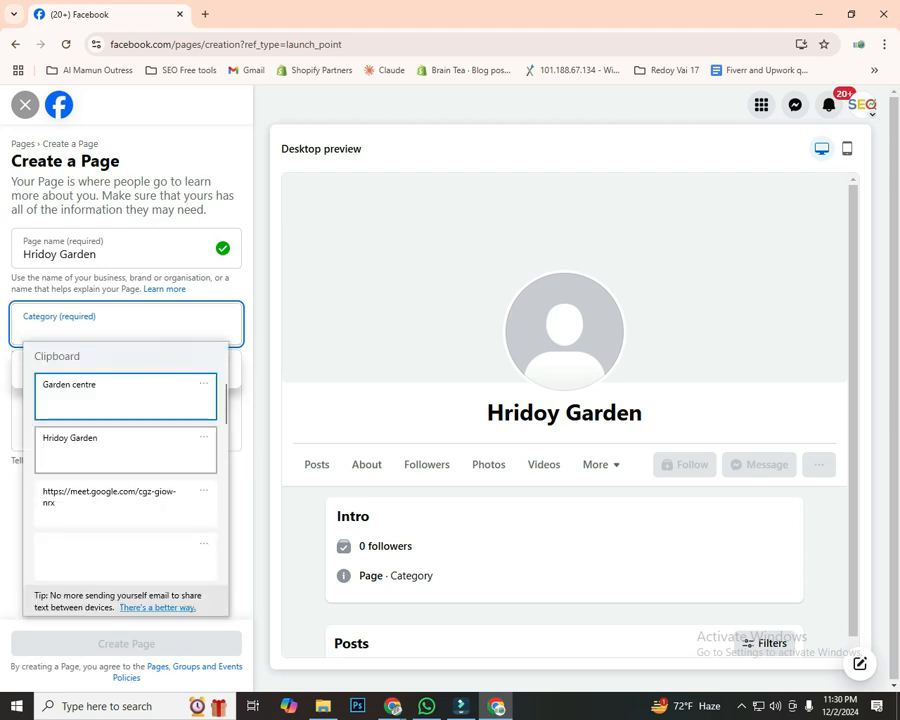
{"action": "key", "text": "Escape"}
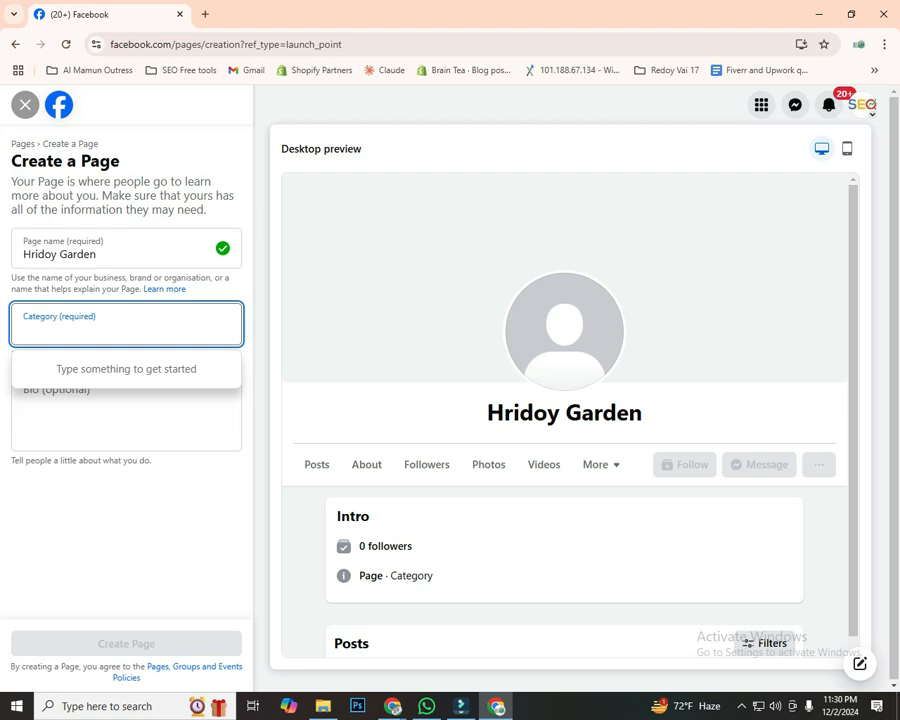
{"action": "type", "text": "Garden centre"}
{"action": "key", "text": "Return"}
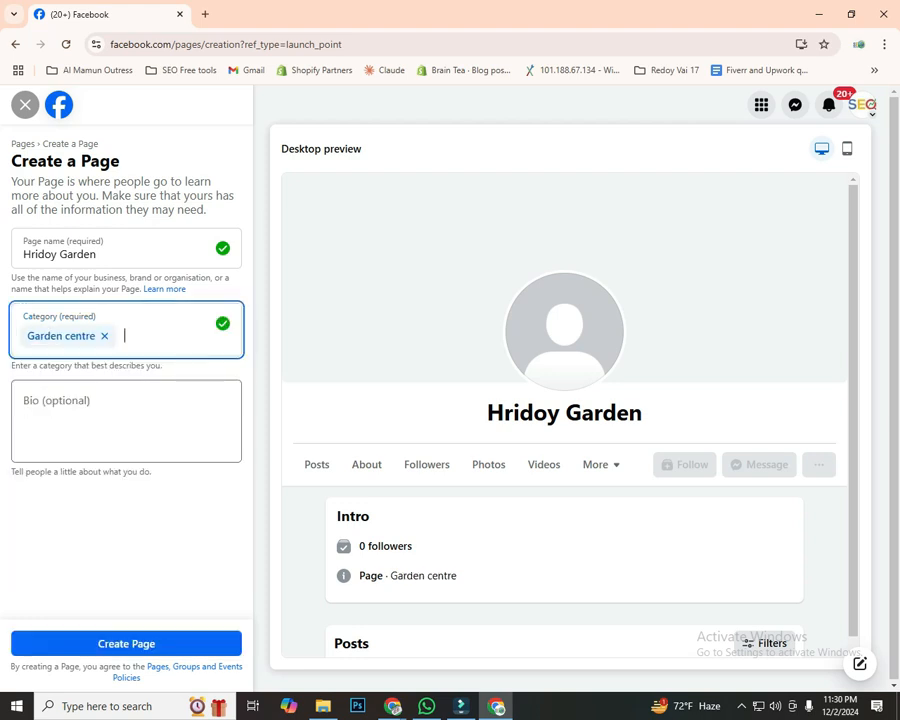
Step: Fill in the page bio with "Welcome to Our Hridoy Garden."
{"action": "key", "text": "Tab"}
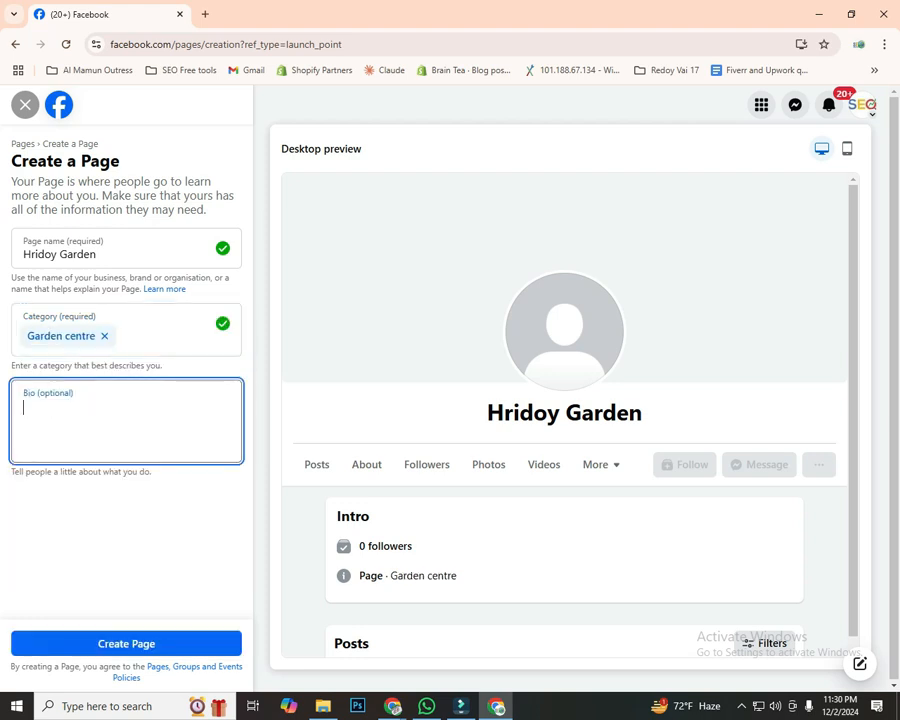
{"action": "type", "text": "Welcome t"}
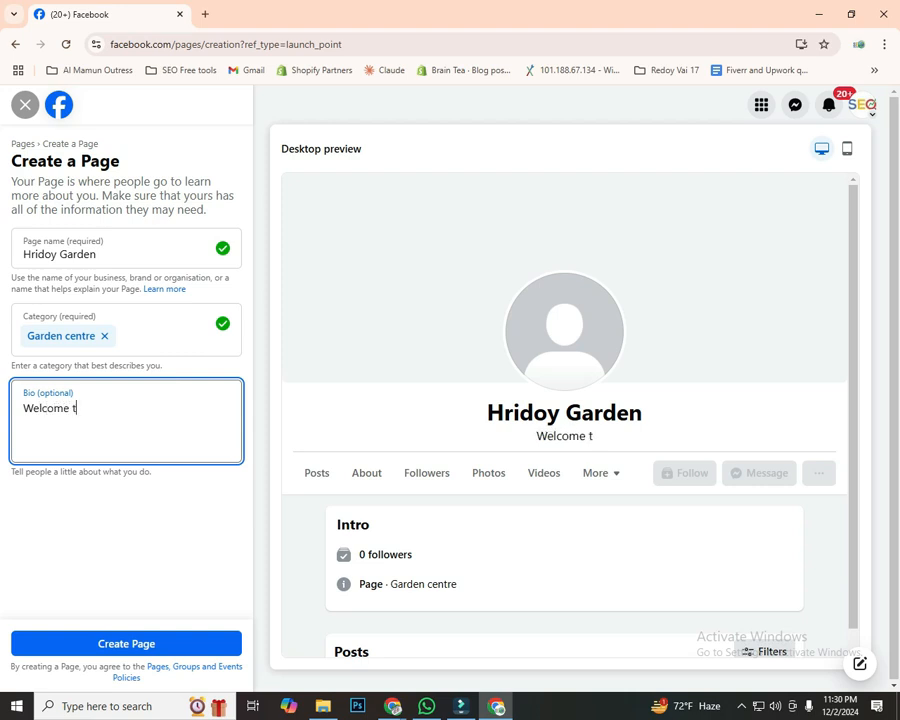
{"action": "type", "text": "o Our "}
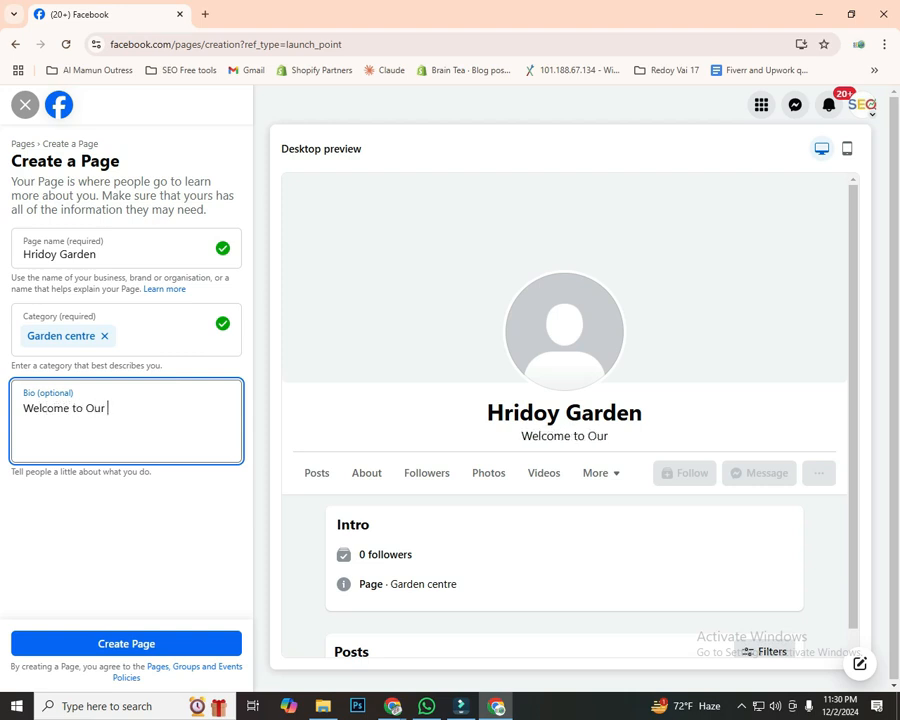
{"action": "type", "text": "Hri"}
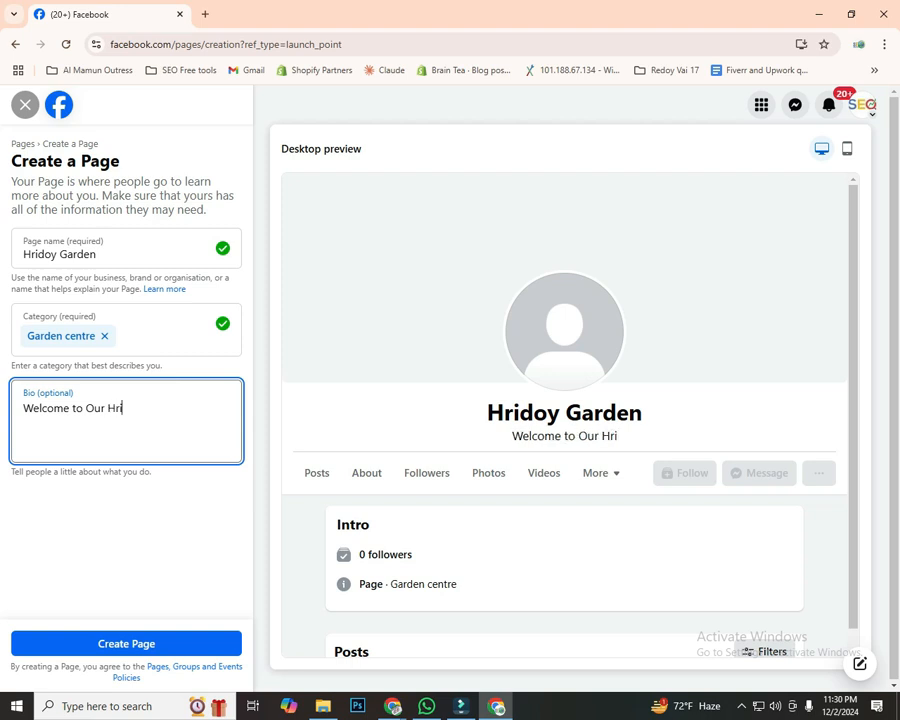
{"action": "type", "text": "doy Garden."}
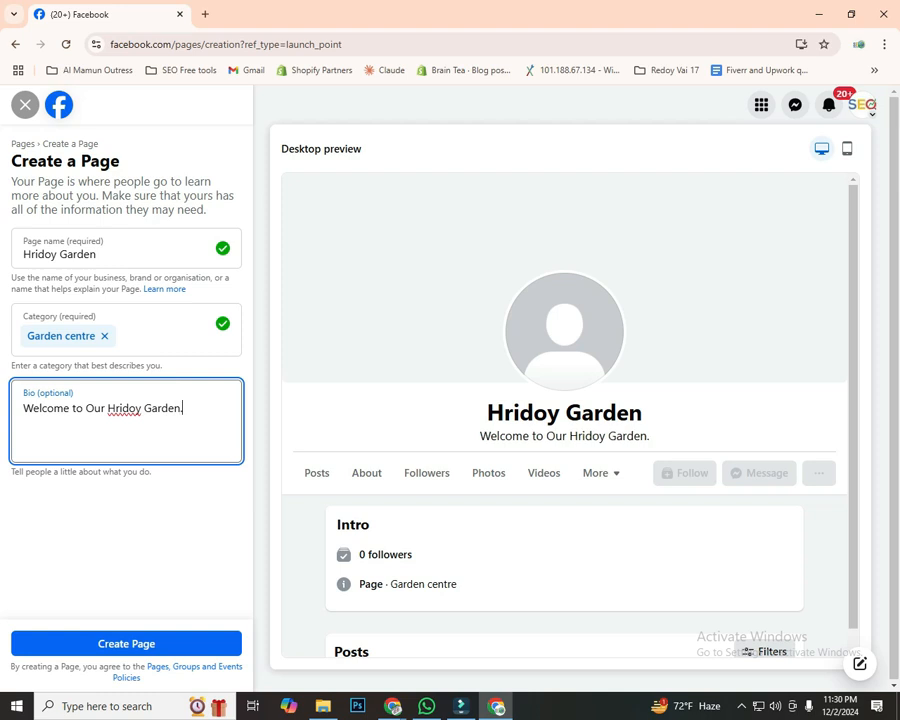
{"action": "key", "text": "BackSpace"}
{"action": "type", "text": "."}
{"action": "left_click", "coordinate": [127, 542]}
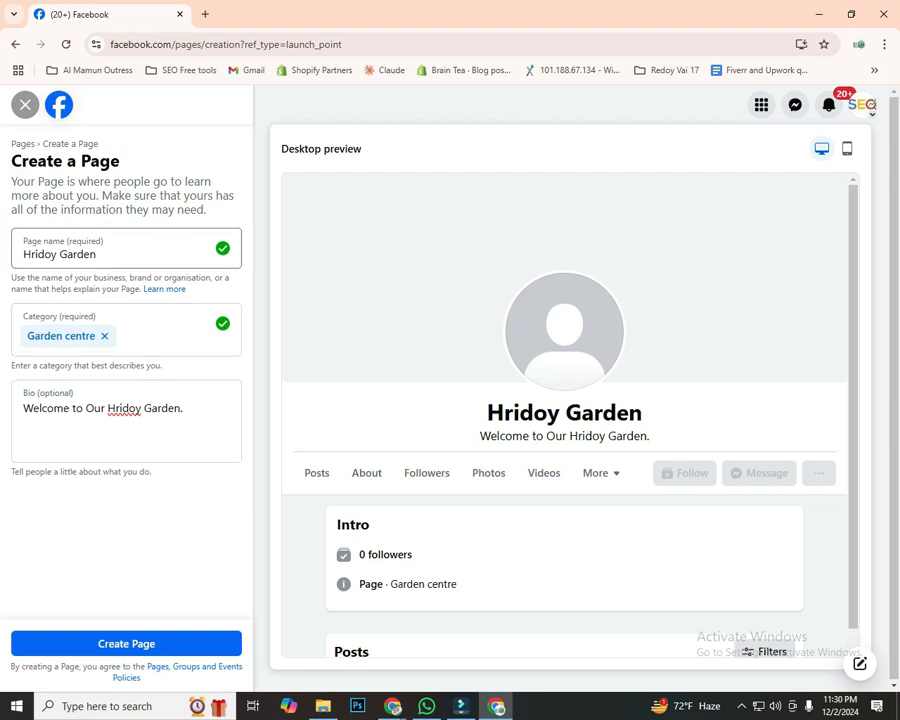
{"action": "left_click", "coordinate": [33, 408]}
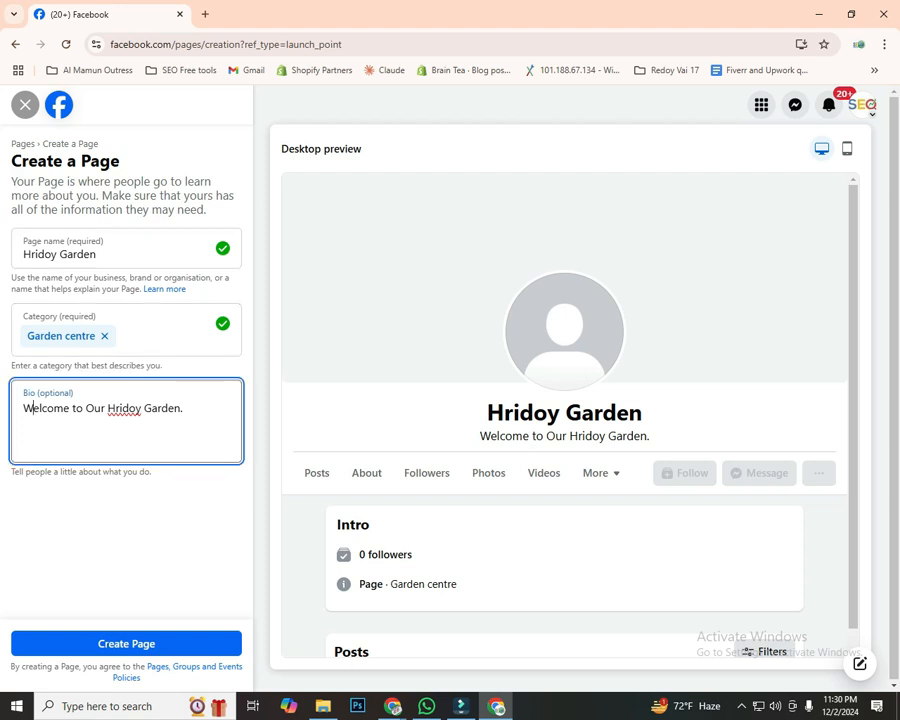
{"action": "left_click", "coordinate": [65, 254]}
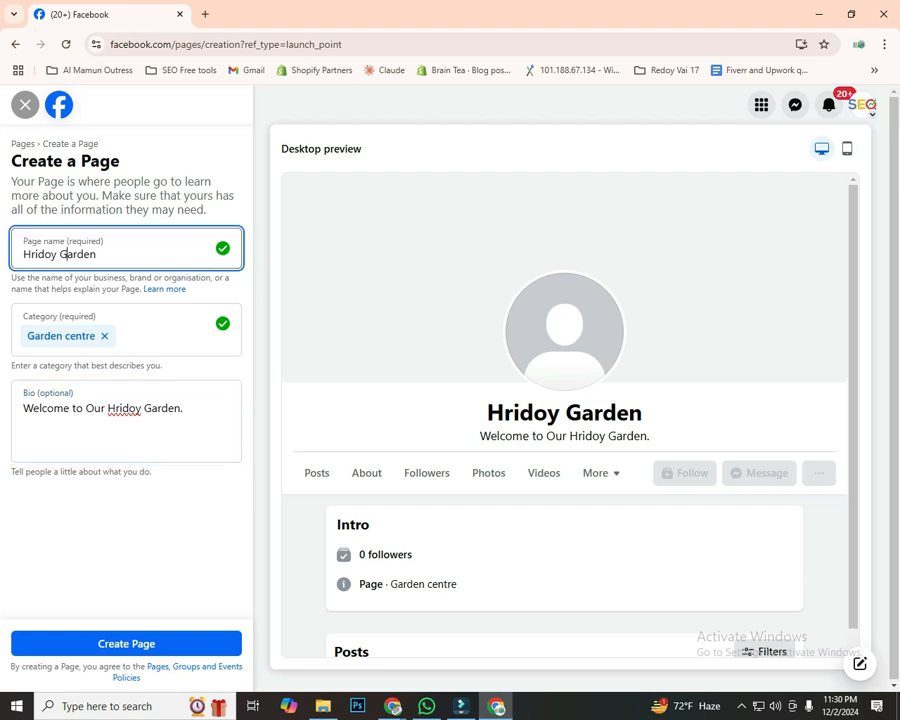
{"action": "key", "text": "shift+End"}
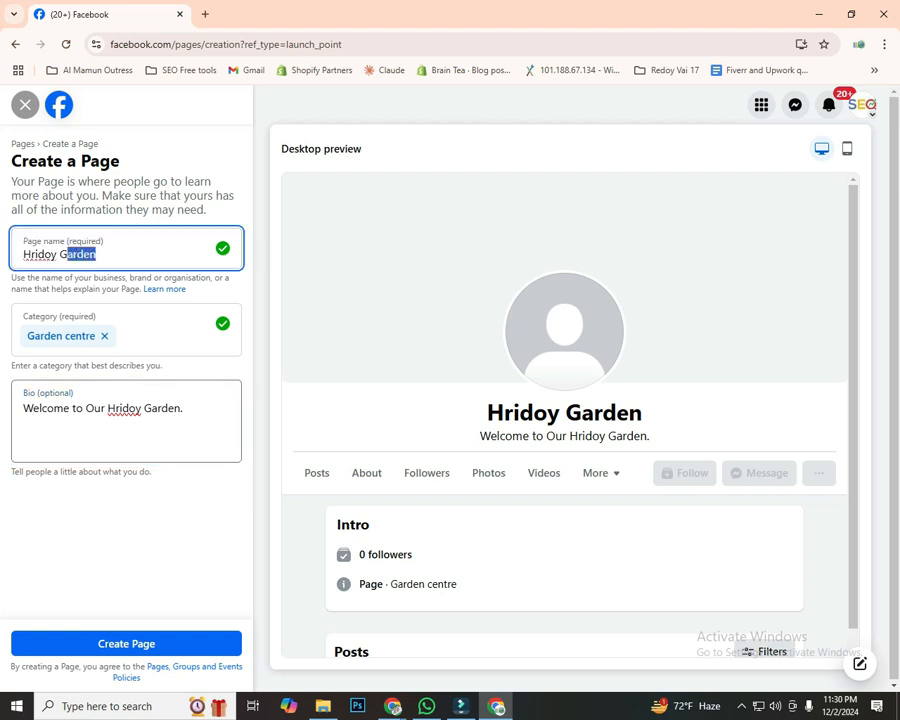
{"action": "left_click", "coordinate": [46, 408]}
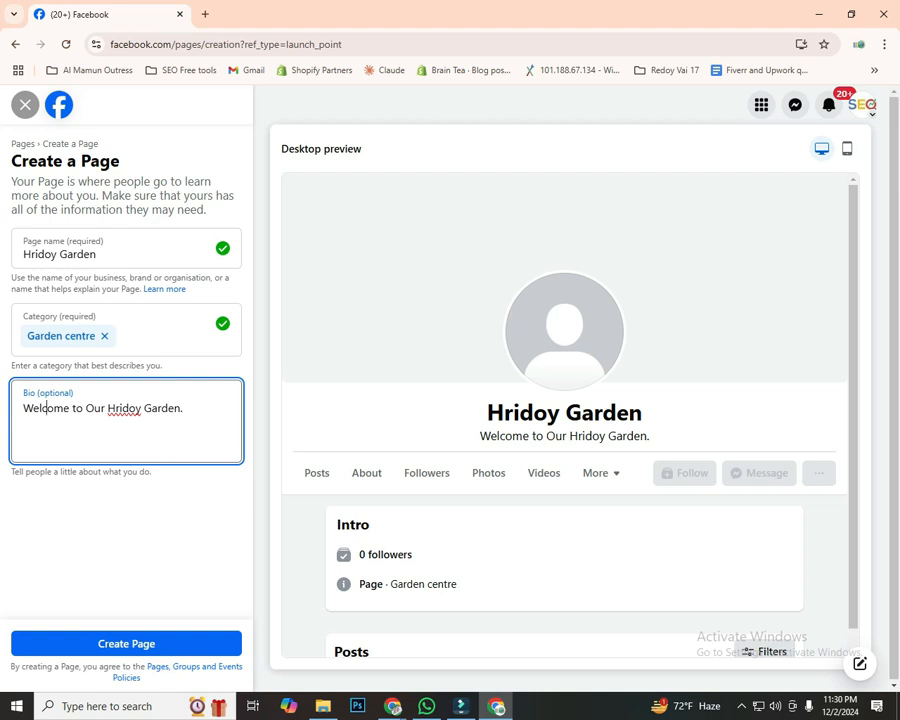
{"action": "left_click", "coordinate": [126, 540]}
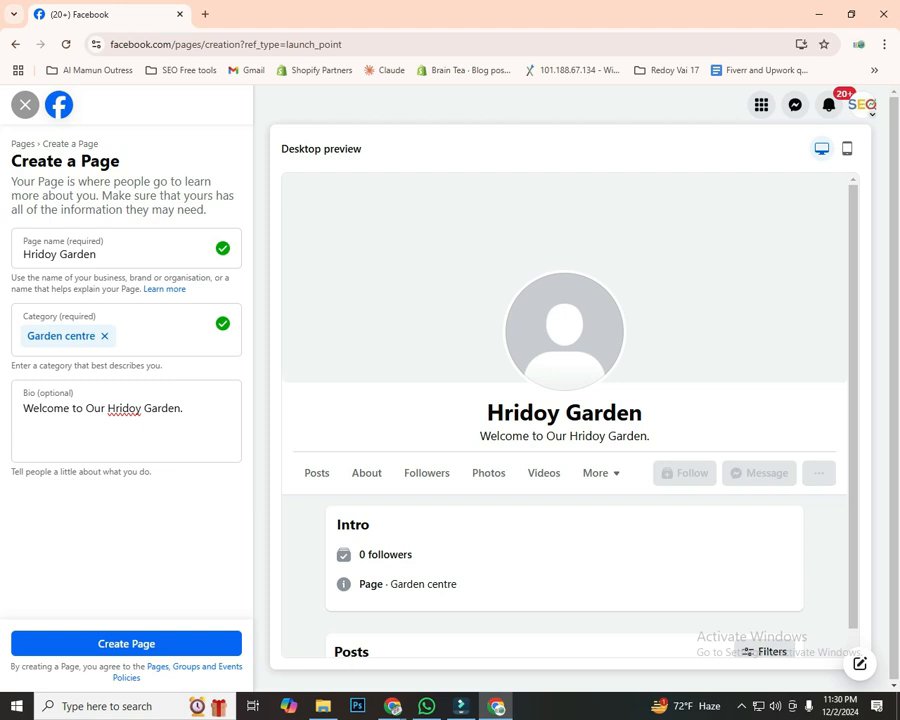
Step: Create the page, then exit the remaining setup and go to the new page without taking the tour
{"action": "left_click", "coordinate": [126, 644]}
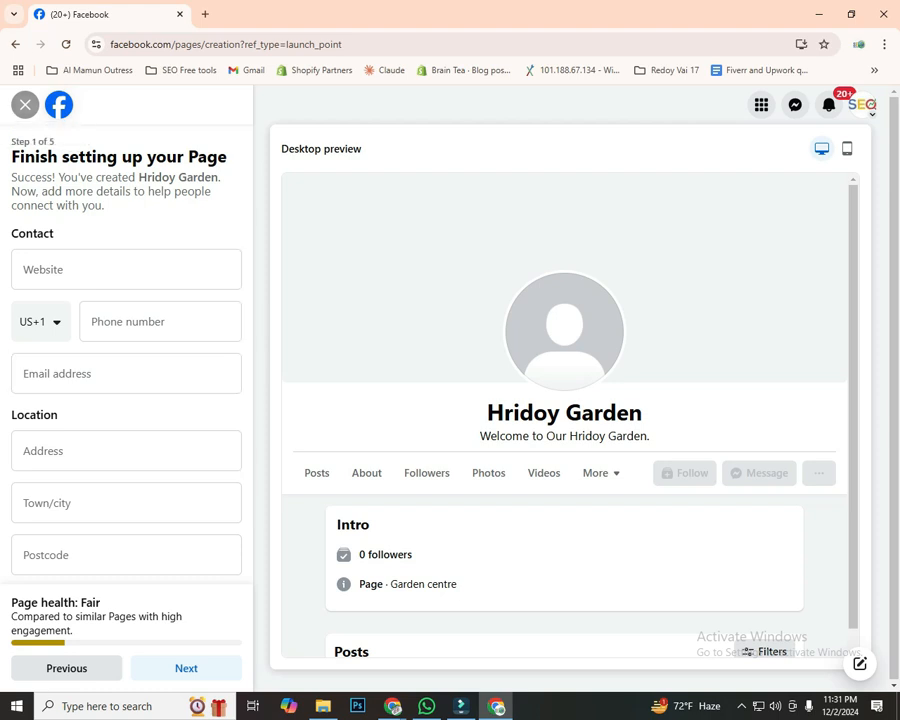
{"action": "left_click", "coordinate": [25, 104]}
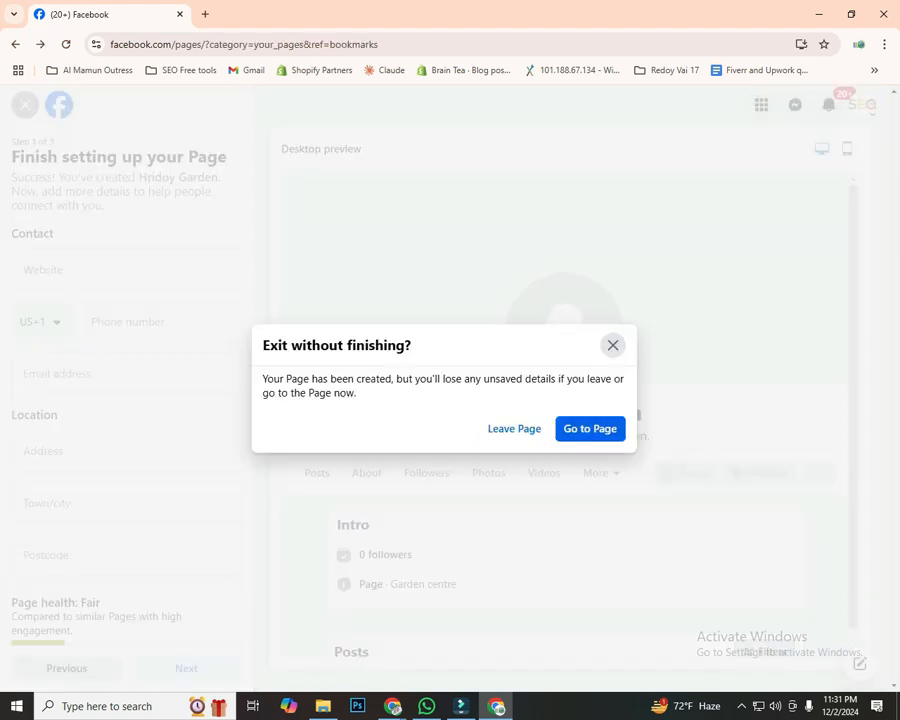
{"action": "left_click", "coordinate": [590, 429]}
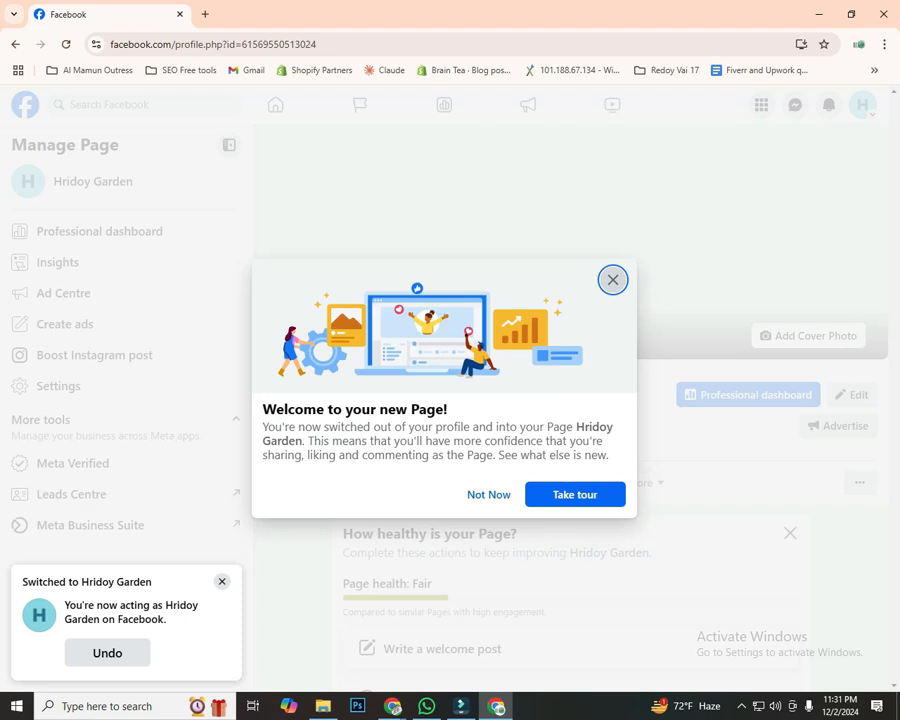
{"action": "left_click", "coordinate": [613, 280]}
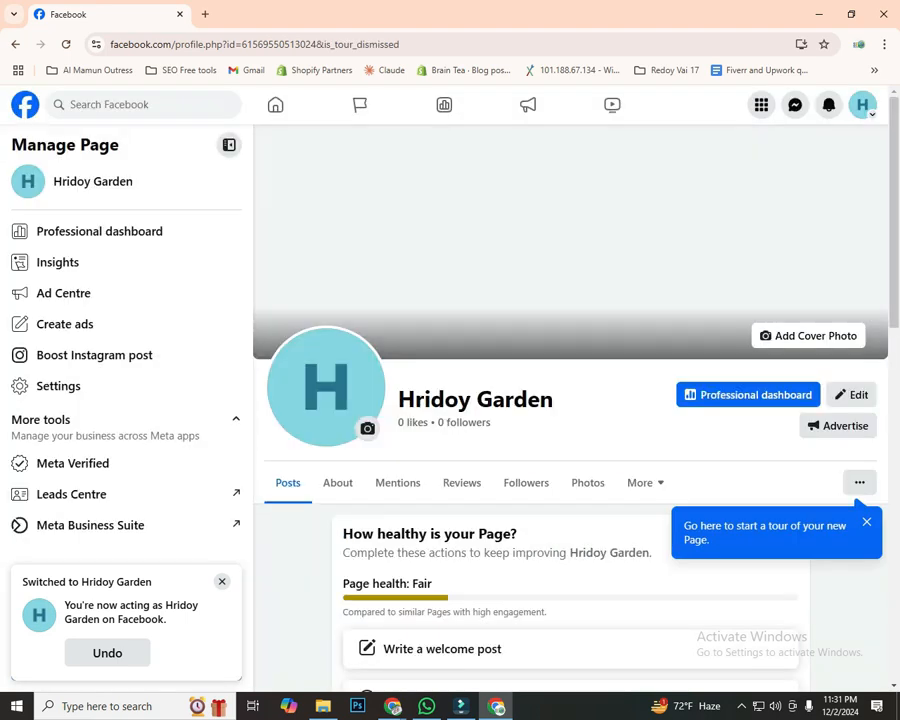
{"action": "left_click", "coordinate": [489, 495]}
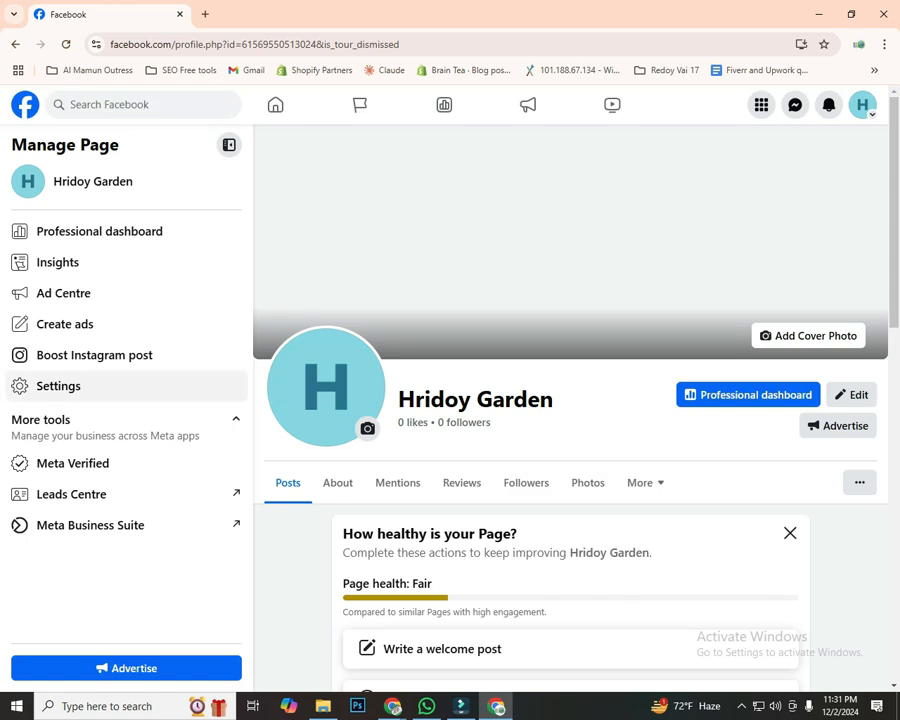
Step: Look over the new page and examine its page health rating and suggested improvement actions
{"action": "scroll", "coordinate": [430, 514], "scroll_direction": "down", "scroll_amount": 10}
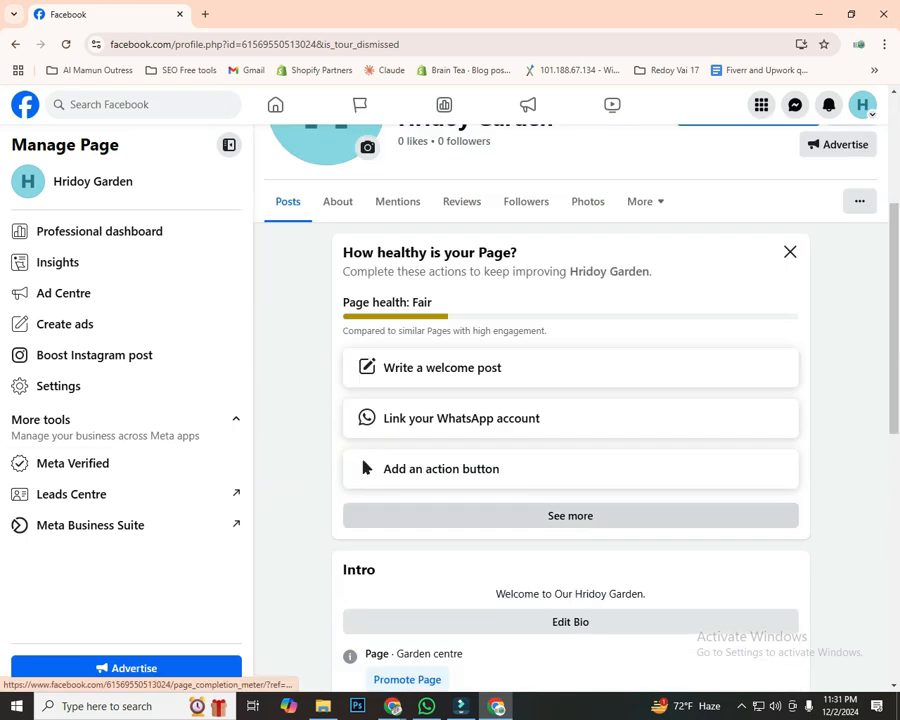
{"action": "scroll", "coordinate": [430, 514], "scroll_direction": "up", "scroll_amount": 10}
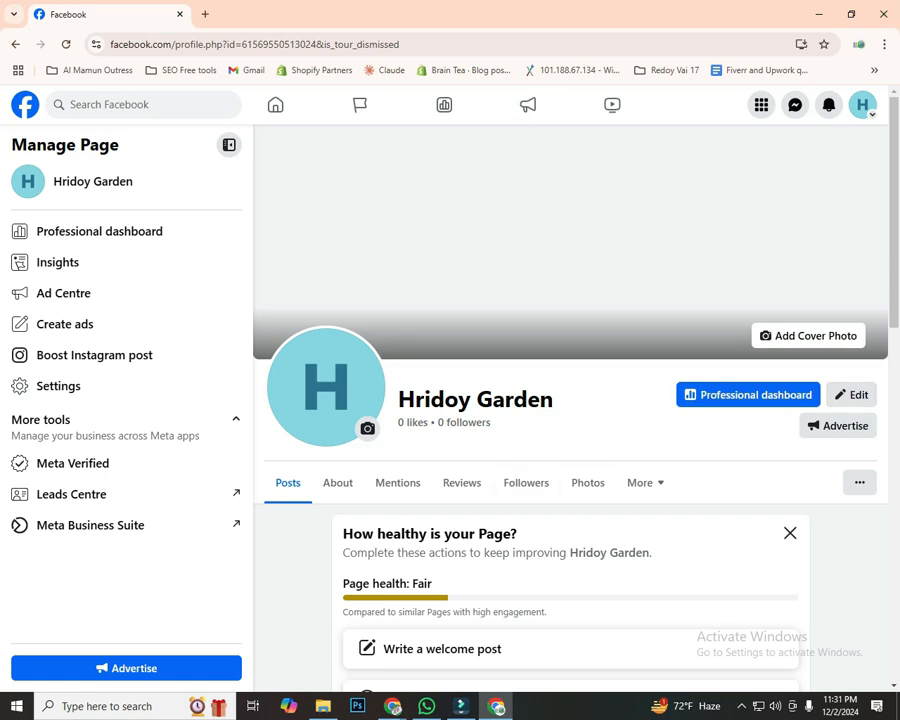
{"action": "scroll", "coordinate": [366, 609], "scroll_direction": "down", "scroll_amount": 2}
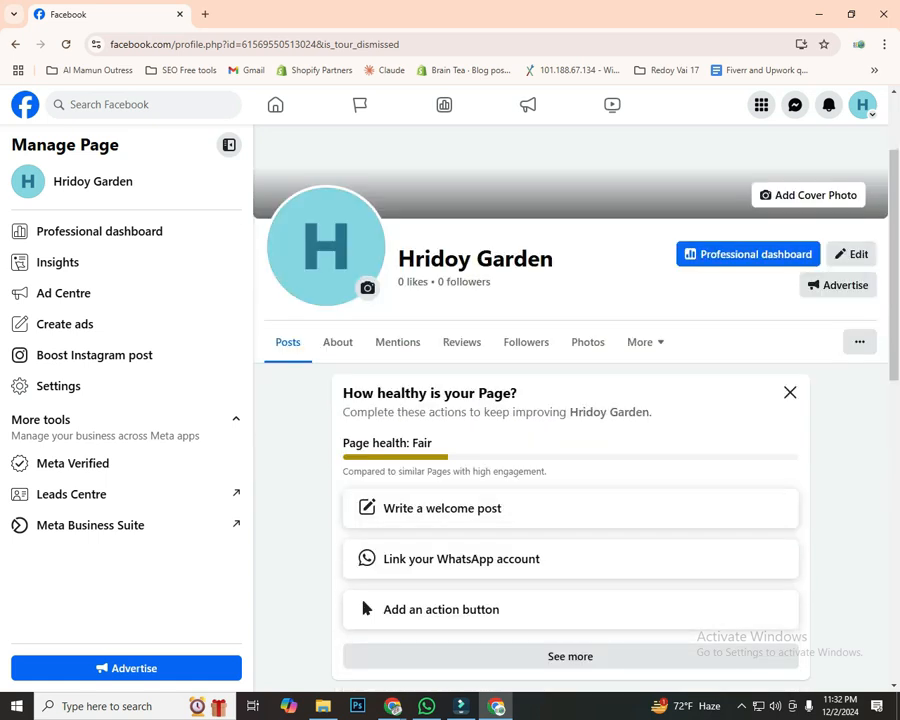
{"action": "double_click", "coordinate": [423, 443]}
{"action": "left_click_drag", "start_coordinate": [343, 443], "coordinate": [434, 443]}
{"action": "left_click", "coordinate": [432, 443]}
{"action": "scroll", "coordinate": [363, 608], "scroll_direction": "down", "scroll_amount": 2}
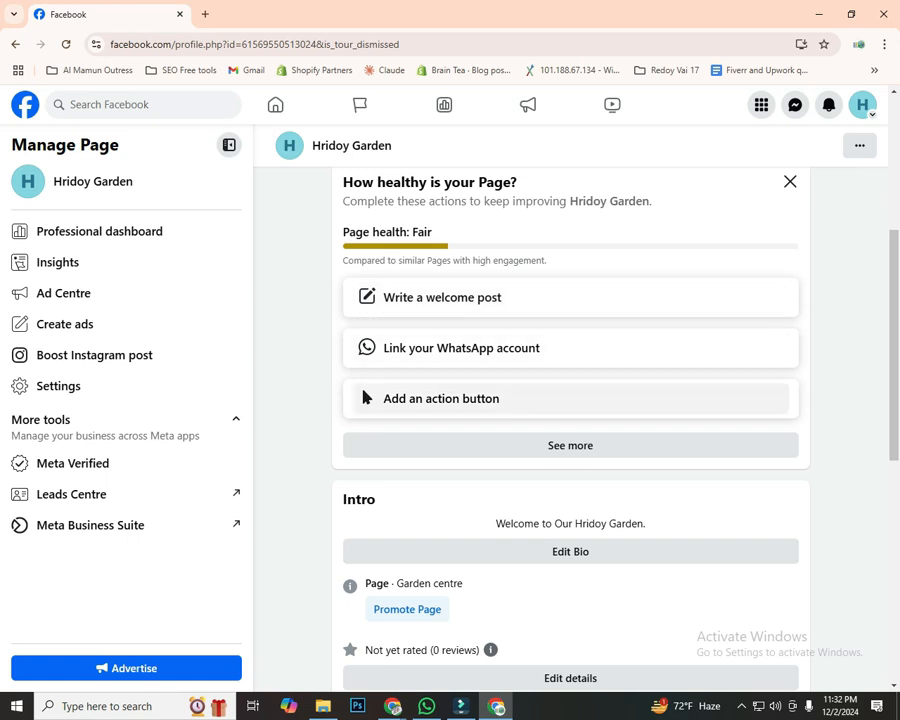
Step: Review the checklist of remaining page setup steps and return to the page
{"action": "left_click", "coordinate": [363, 397]}
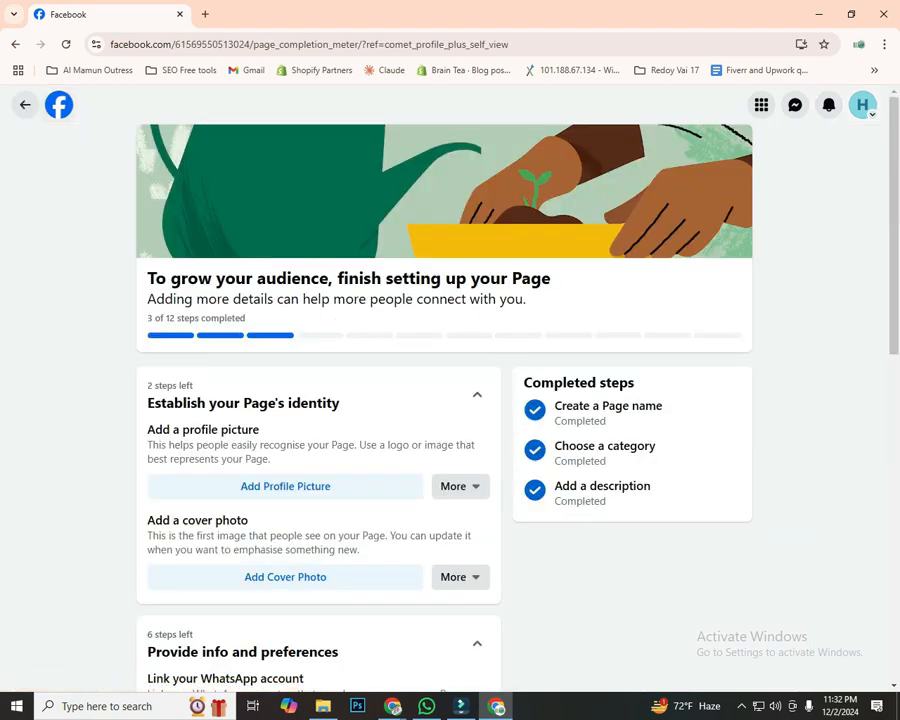
{"action": "scroll", "coordinate": [445, 400], "scroll_direction": "down", "scroll_amount": 3}
{"action": "scroll", "coordinate": [445, 400], "scroll_direction": "down", "scroll_amount": 3}
{"action": "scroll", "coordinate": [445, 400], "scroll_direction": "up", "scroll_amount": 1}
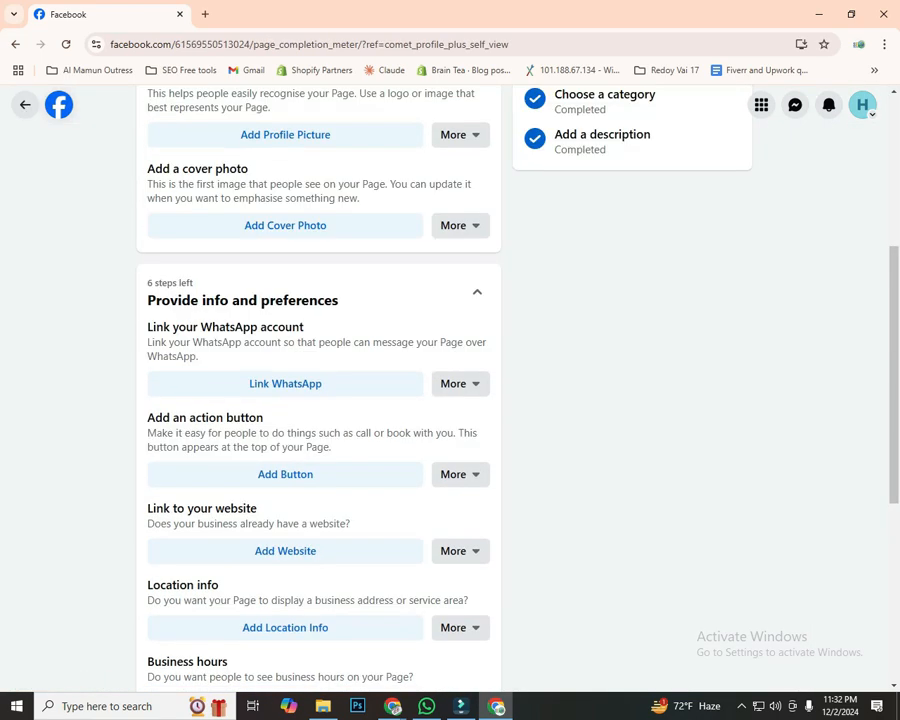
{"action": "scroll", "coordinate": [445, 400], "scroll_direction": "up", "scroll_amount": 4}
{"action": "left_click", "coordinate": [25, 105]}
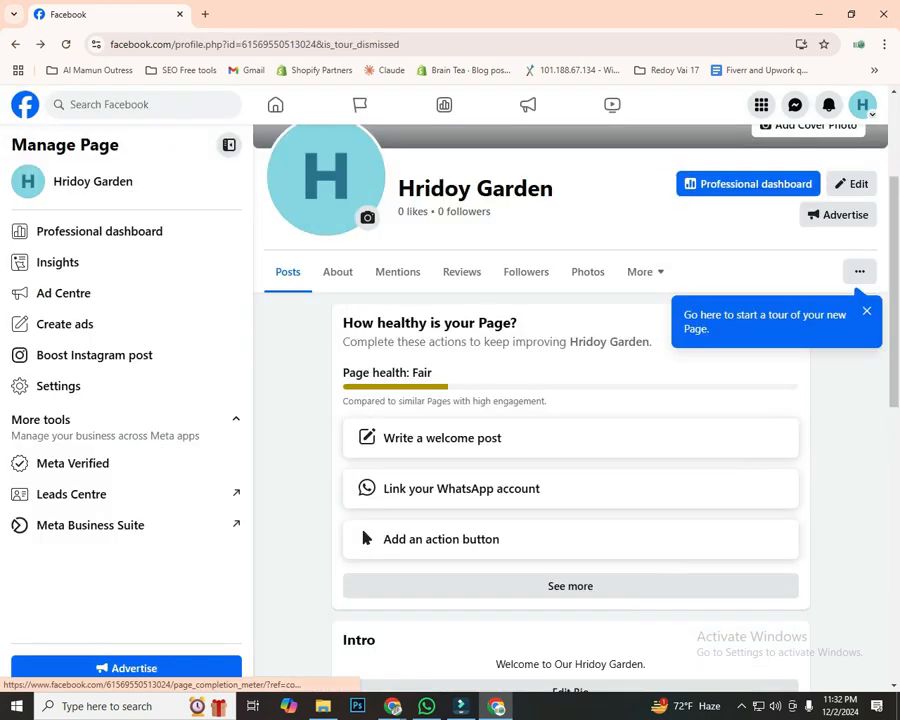
Step: Start a welcome post with the solid purple background and write "Welcome to Our Hridoy Garden" as its text
{"action": "left_click", "coordinate": [430, 438]}
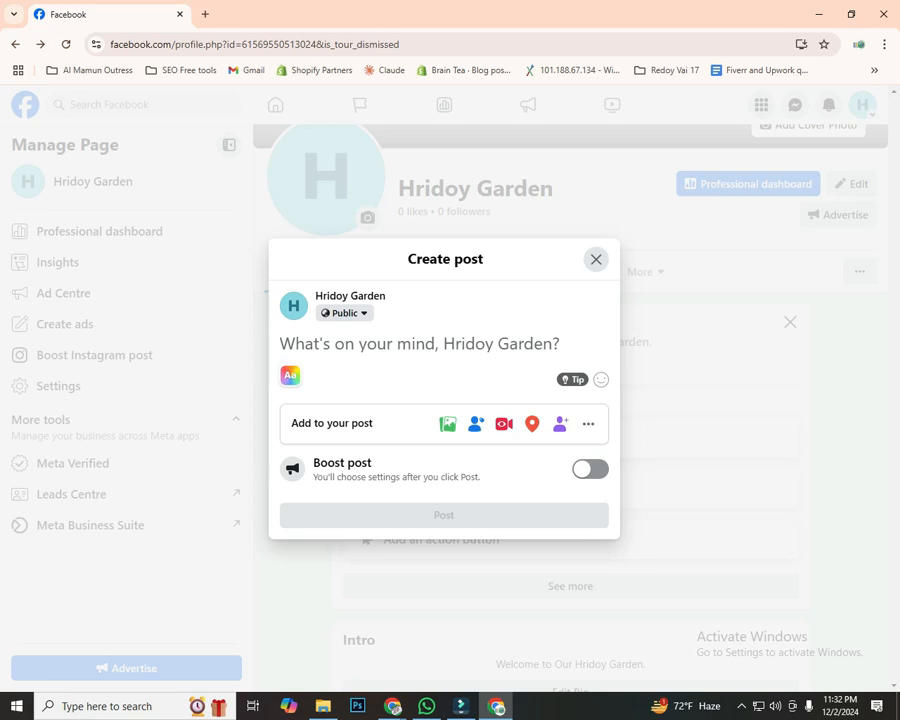
{"action": "left_click", "coordinate": [290, 376]}
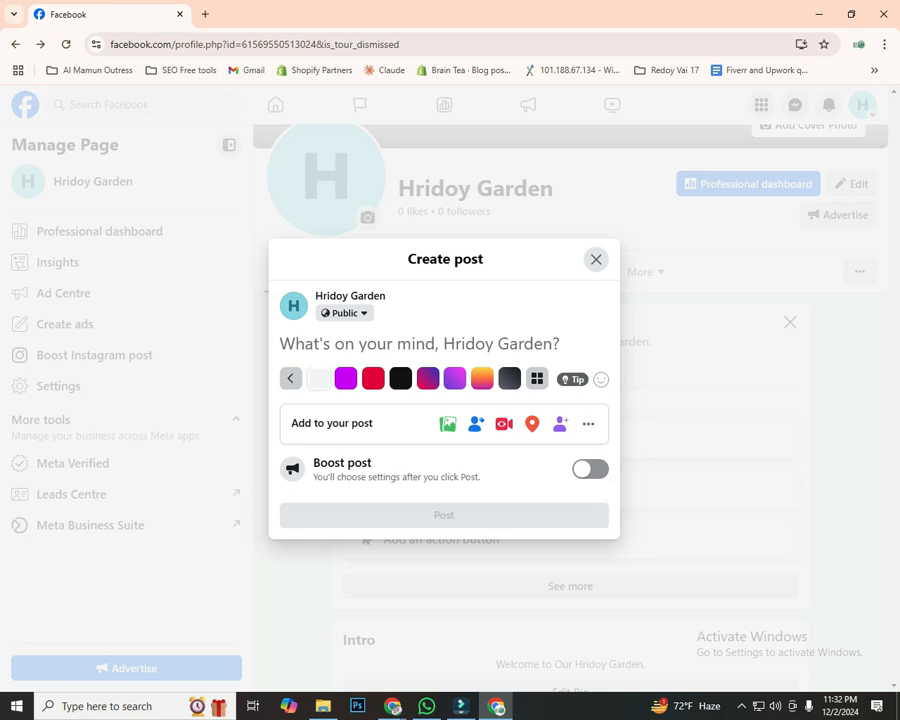
{"action": "left_click", "coordinate": [345, 377]}
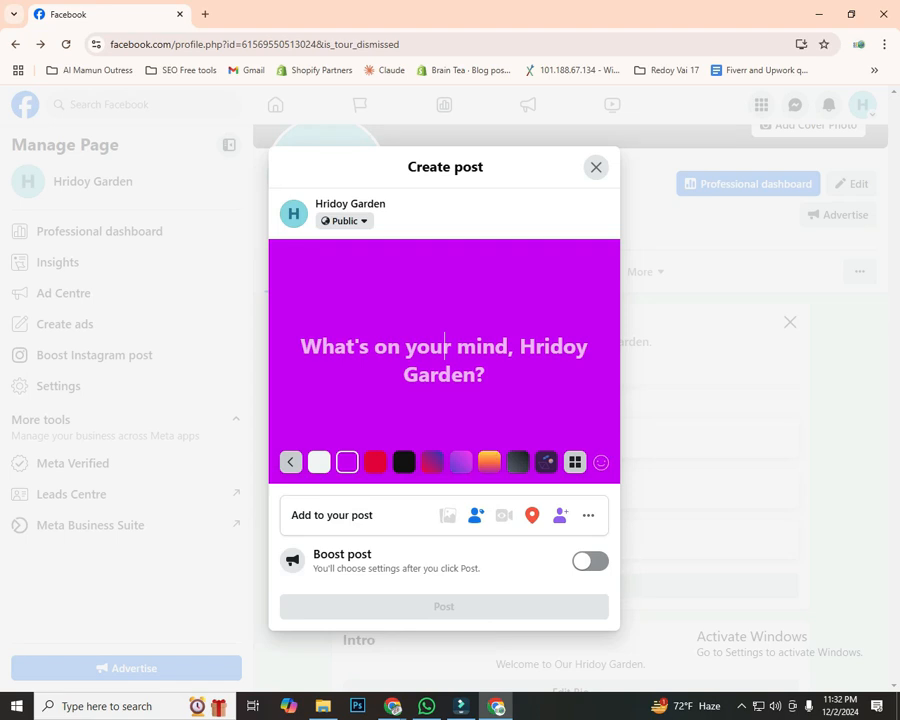
{"action": "type", "text": "Welcome "}
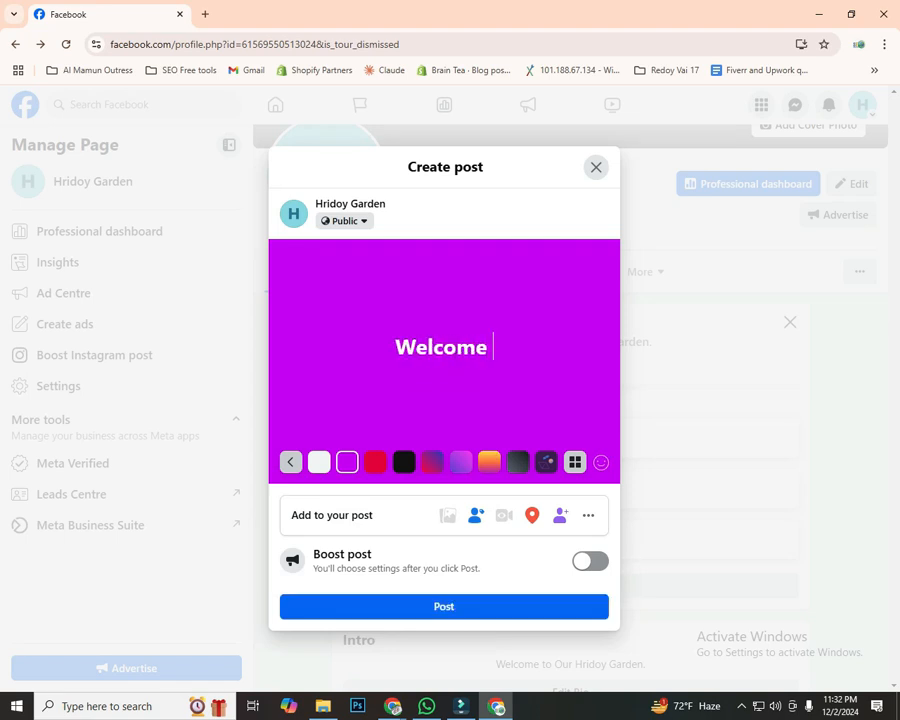
{"action": "type", "text": "to Our"}
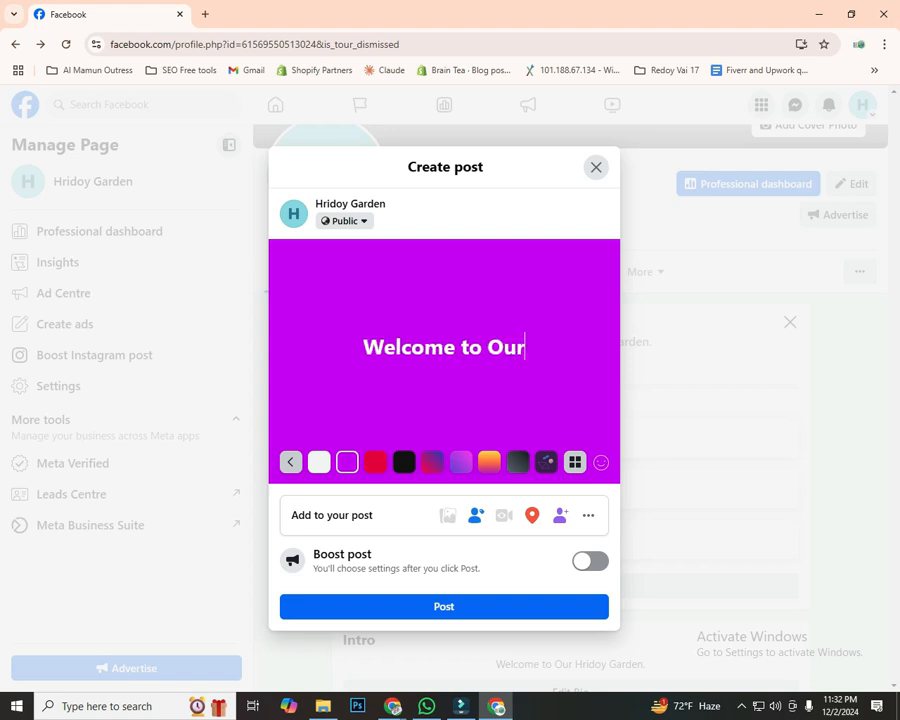
{"action": "type", "text": " Hrid"}
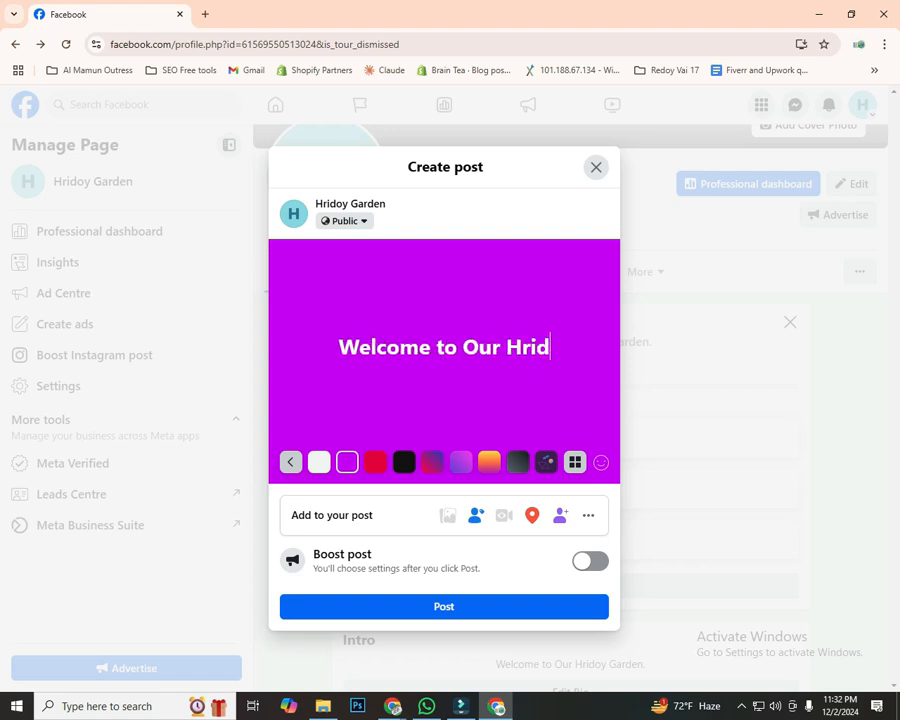
{"action": "type", "text": "oy Garden"}
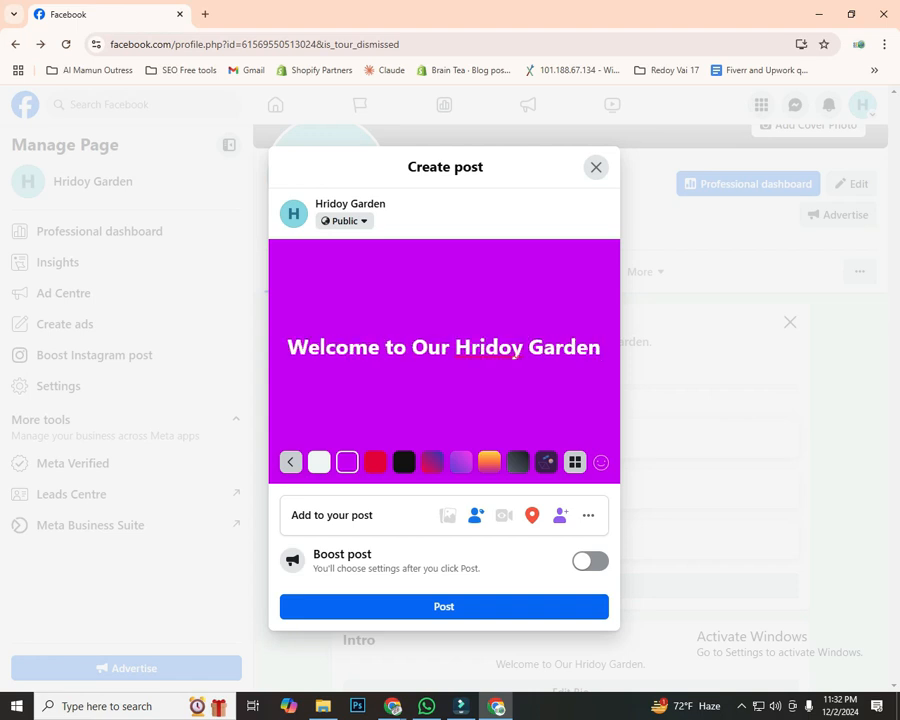
Step: Insert a green check mark emoji in front of the welcome text
{"action": "key", "text": "Home"}
{"action": "right_click", "coordinate": [290, 354]}
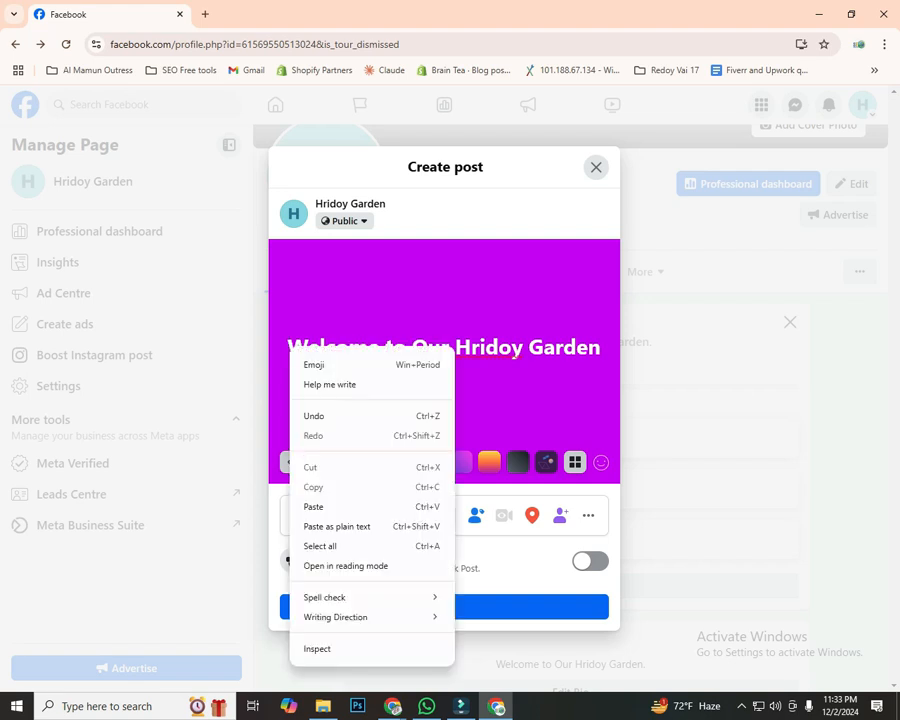
{"action": "left_click", "coordinate": [314, 364]}
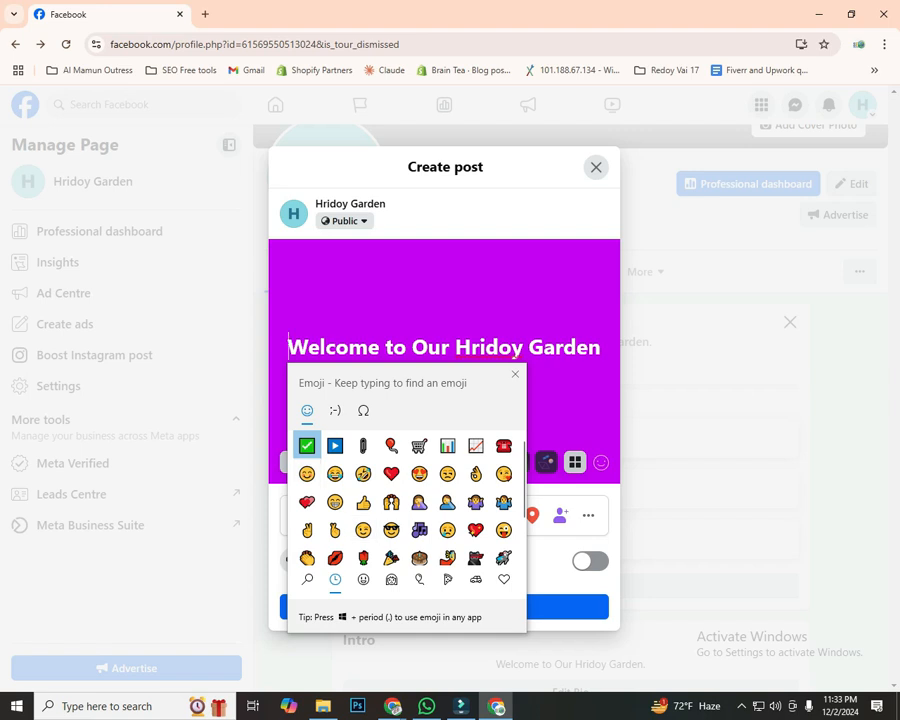
{"action": "left_click", "coordinate": [306, 445]}
{"action": "key", "text": "Escape"}
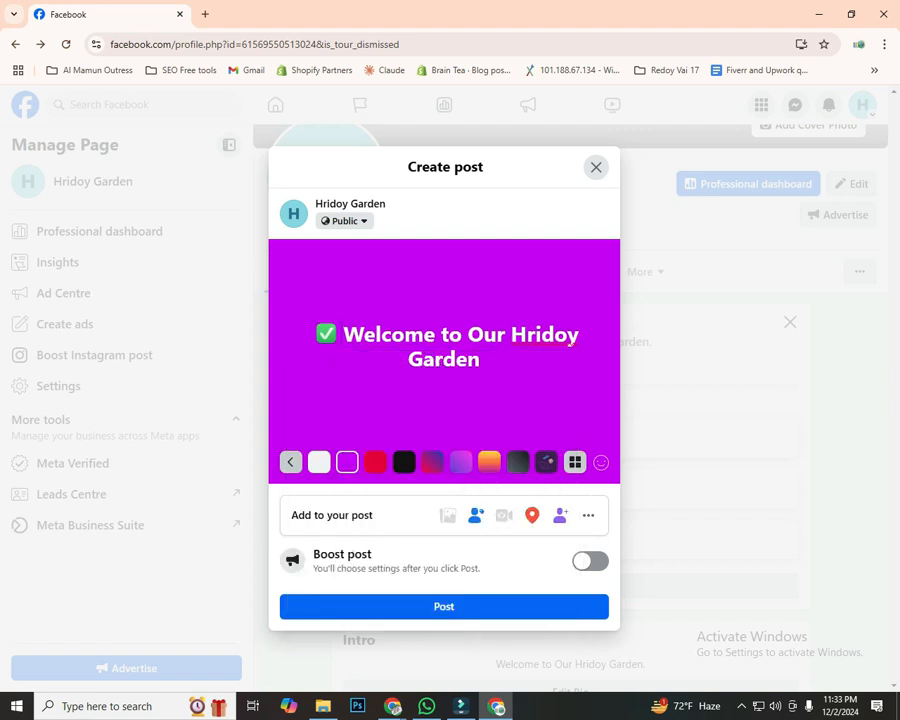
Step: Add a play button emoji after "Garden" and publish the welcome post
{"action": "right_click", "coordinate": [486, 357]}
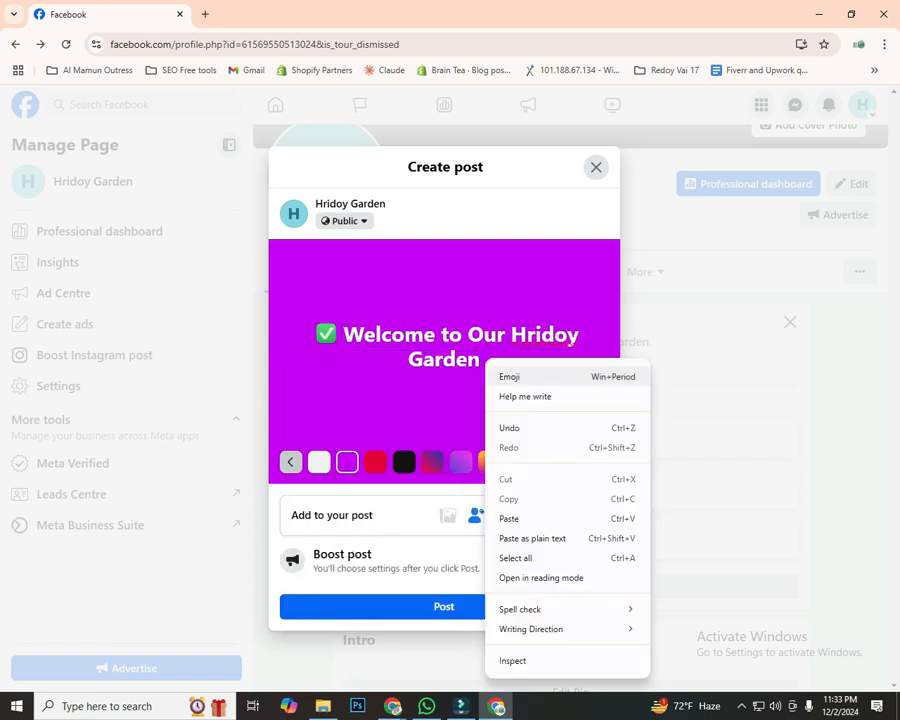
{"action": "left_click", "coordinate": [510, 374]}
{"action": "left_click", "coordinate": [388, 433]}
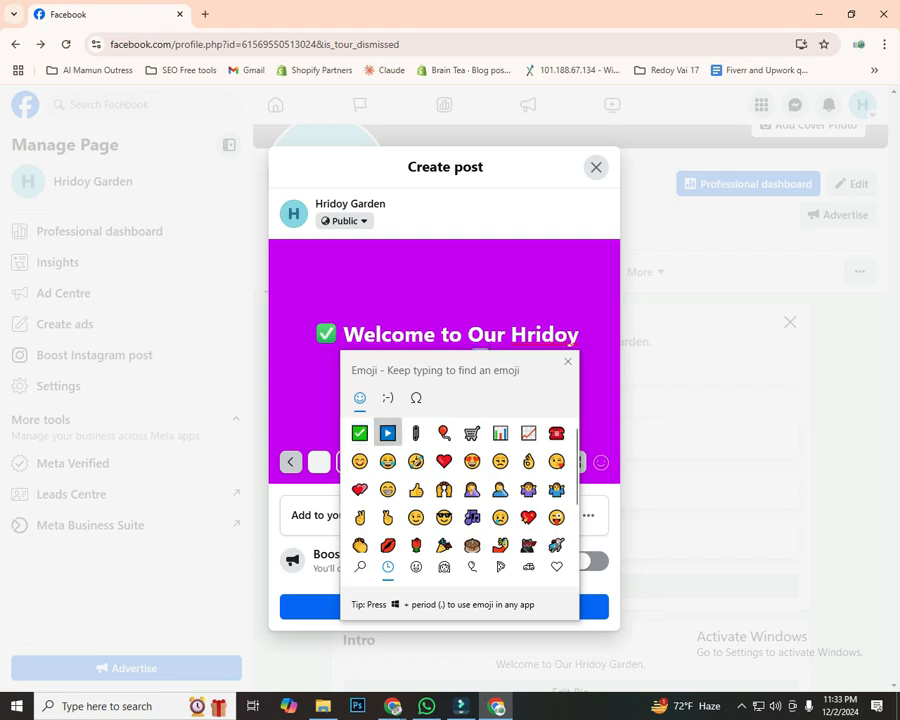
{"action": "key", "text": "Escape"}
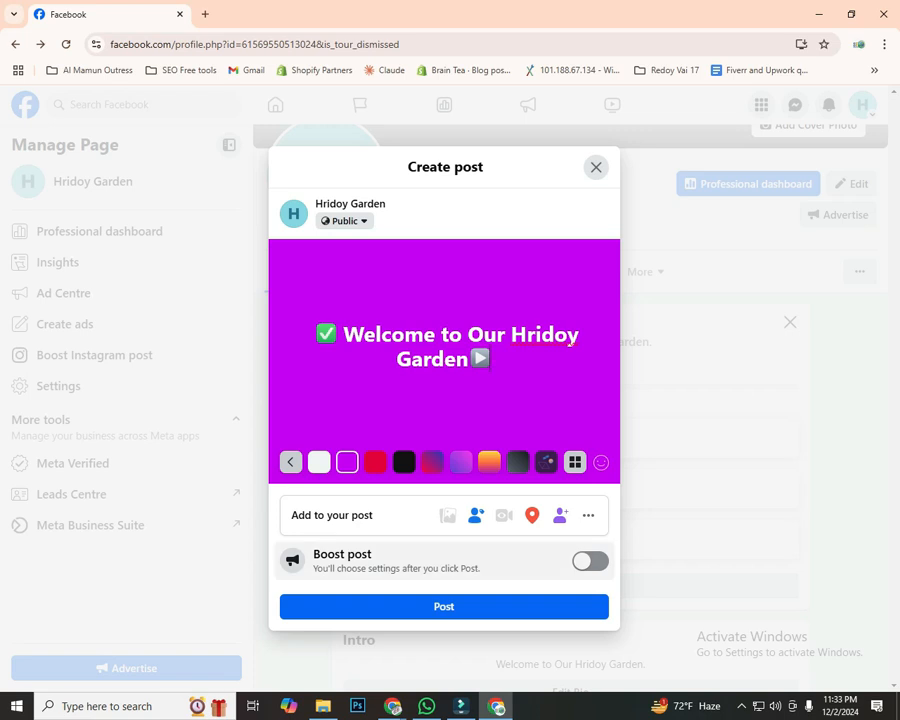
{"action": "left_click", "coordinate": [444, 607]}
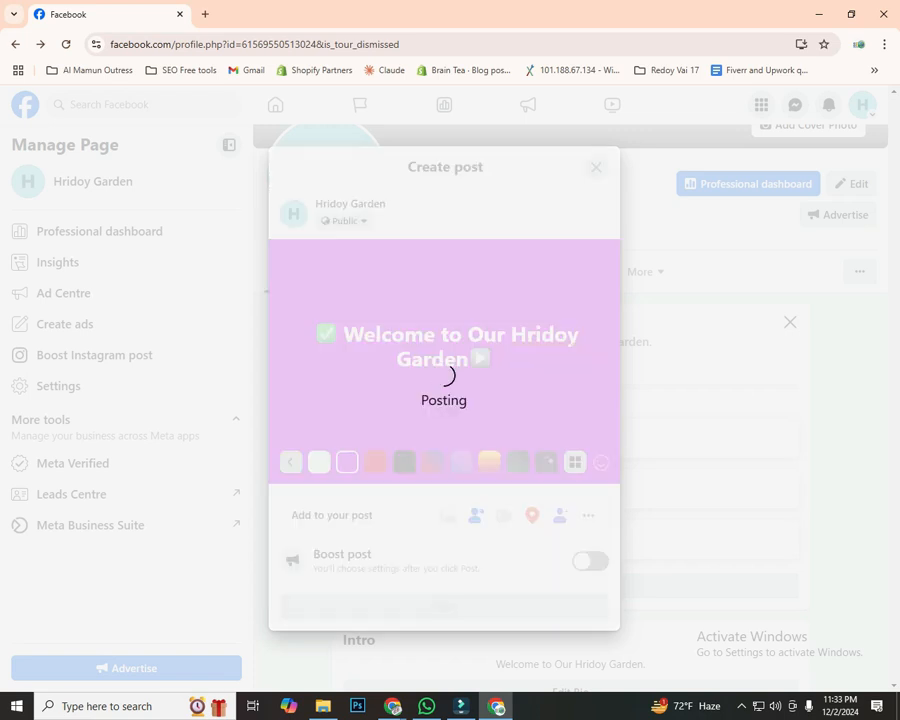
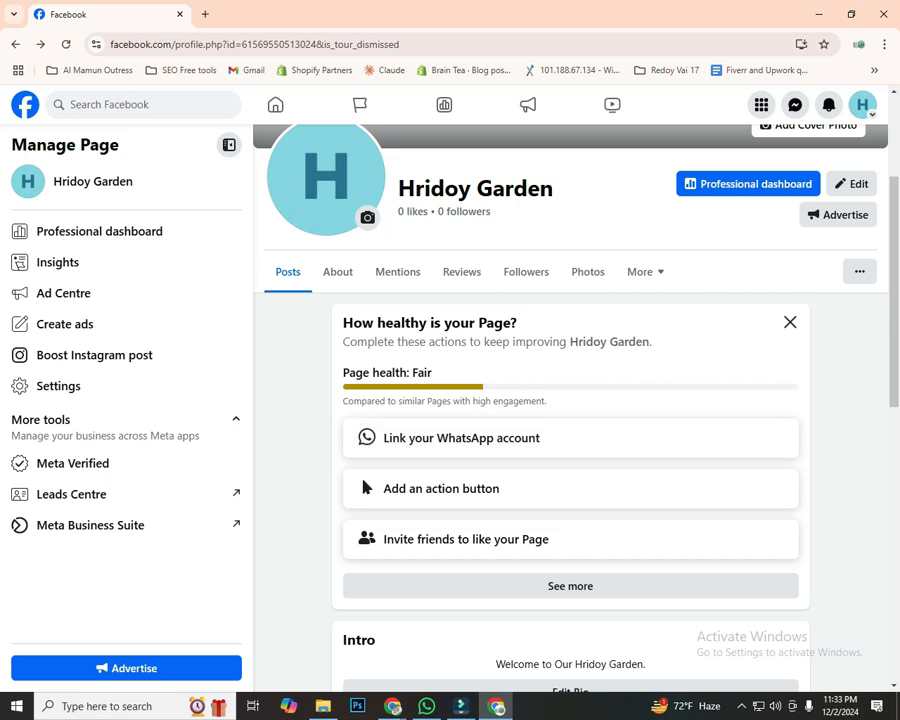
Step: Add a Send message action button to the page, linked to Hridoy Garden on Messenger, and save it
{"action": "scroll", "coordinate": [365, 487], "scroll_direction": "up", "scroll_amount": 1}
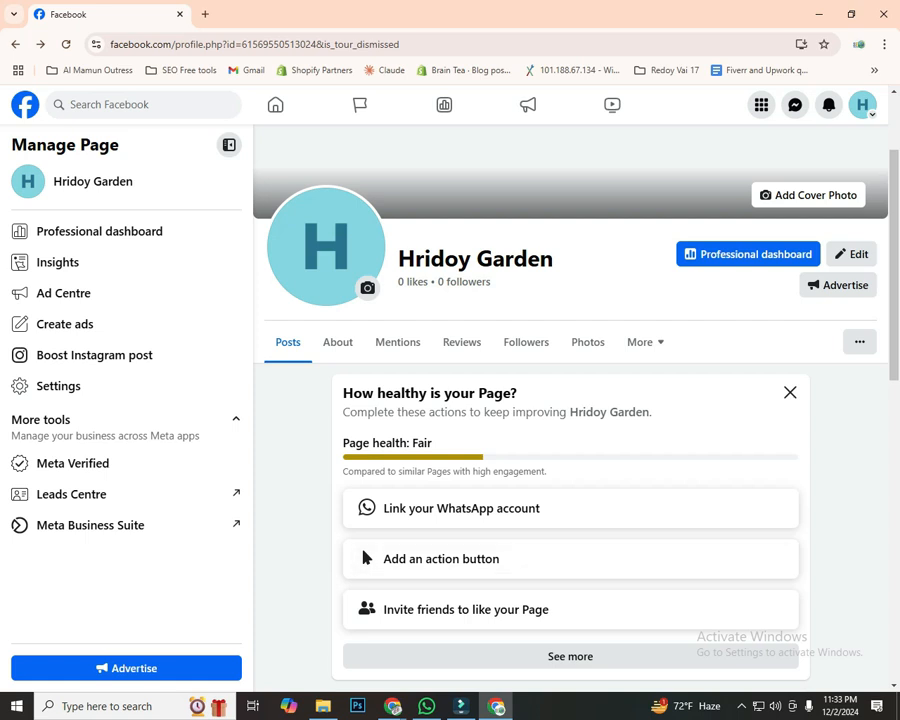
{"action": "left_click", "coordinate": [441, 558]}
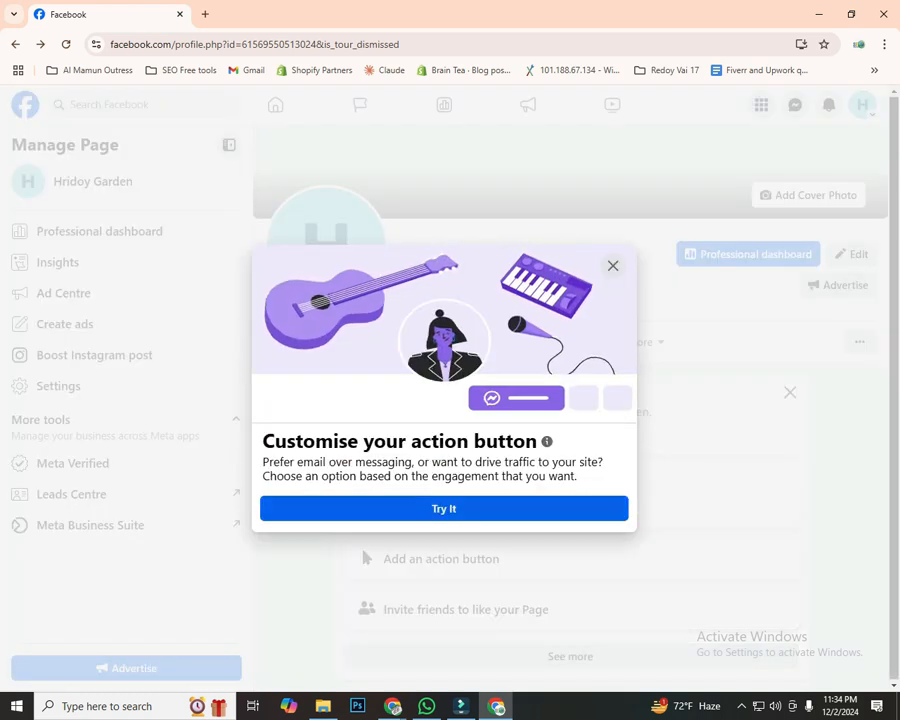
{"action": "left_click", "coordinate": [443, 511]}
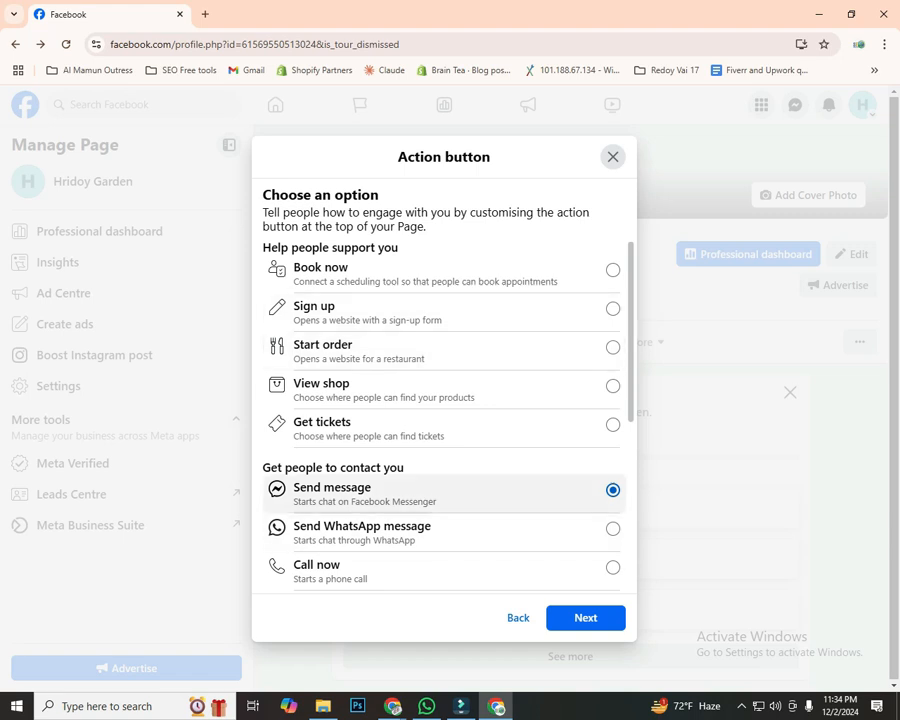
{"action": "left_click", "coordinate": [586, 618]}
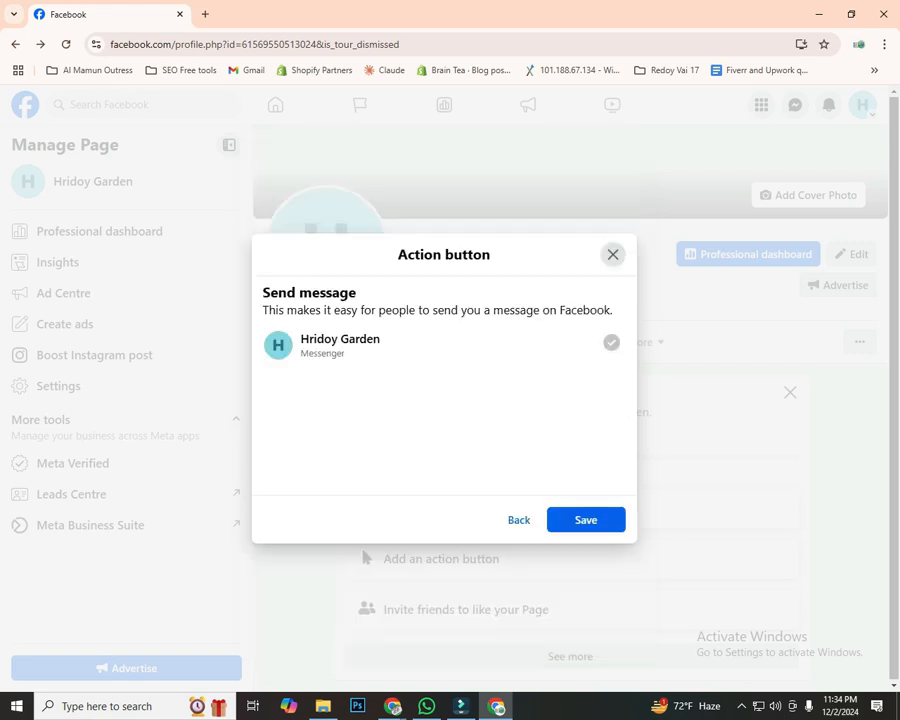
{"action": "left_click", "coordinate": [586, 520]}
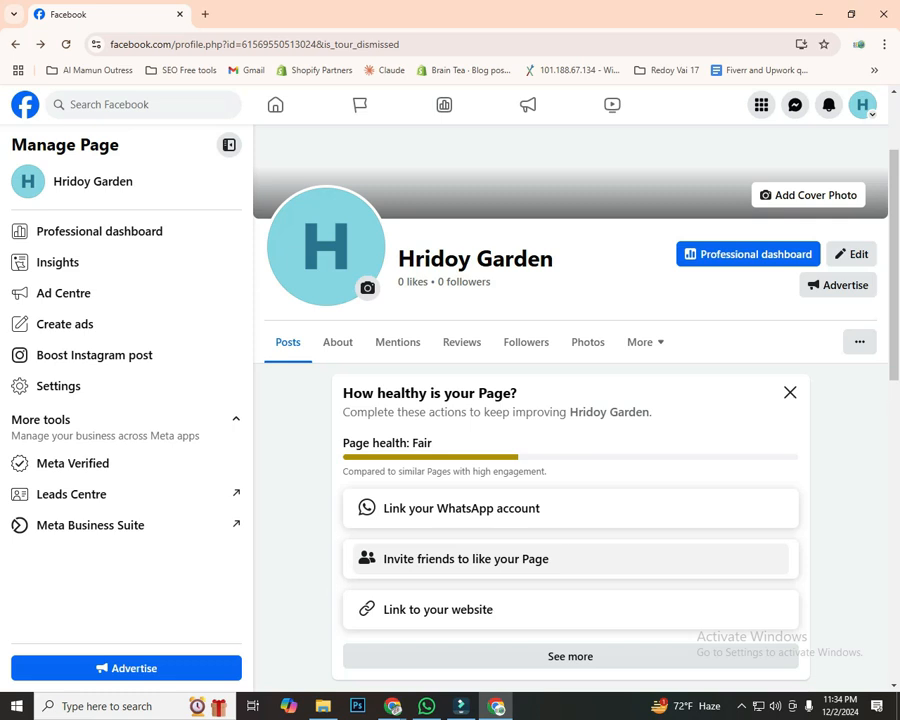
Step: Start inviting friends to like the page by switching into the Seo Spybd profile, and look over the list of friends not invited
{"action": "scroll", "coordinate": [570, 400], "scroll_direction": "down", "scroll_amount": 1}
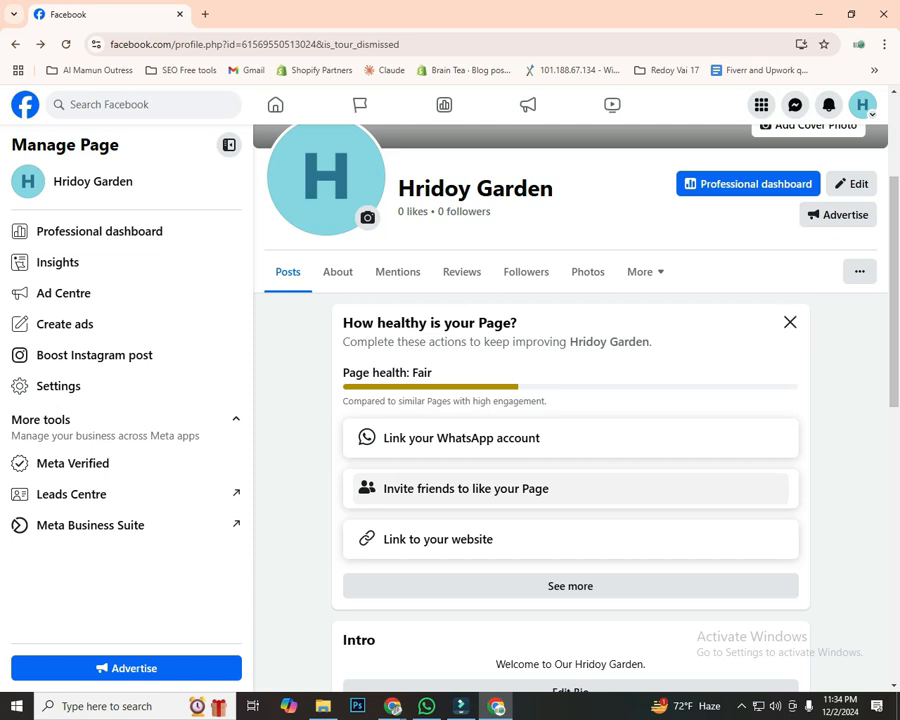
{"action": "left_click", "coordinate": [466, 488]}
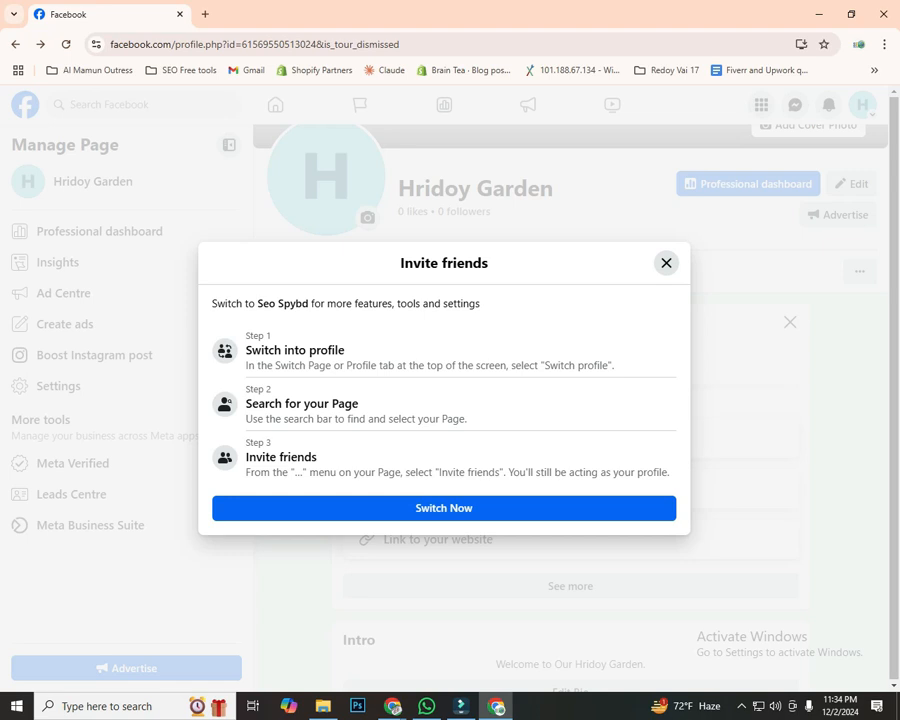
{"action": "left_click", "coordinate": [444, 508]}
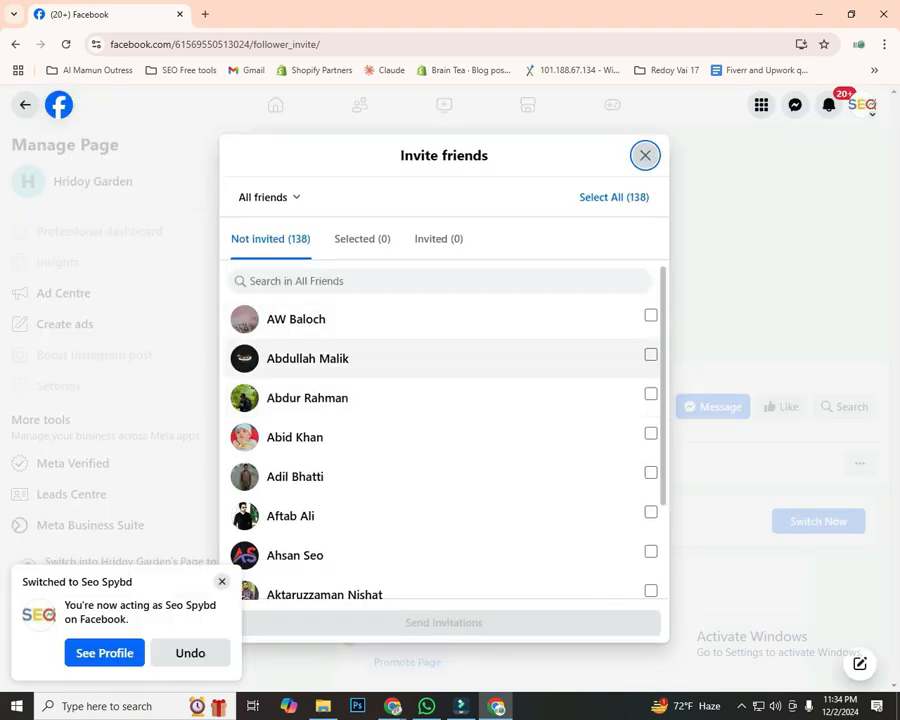
{"action": "scroll", "coordinate": [445, 392], "scroll_direction": "down", "scroll_amount": 2}
{"action": "scroll", "coordinate": [445, 392], "scroll_direction": "up", "scroll_amount": 1}
{"action": "scroll", "coordinate": [445, 440], "scroll_direction": "up", "scroll_amount": 1}
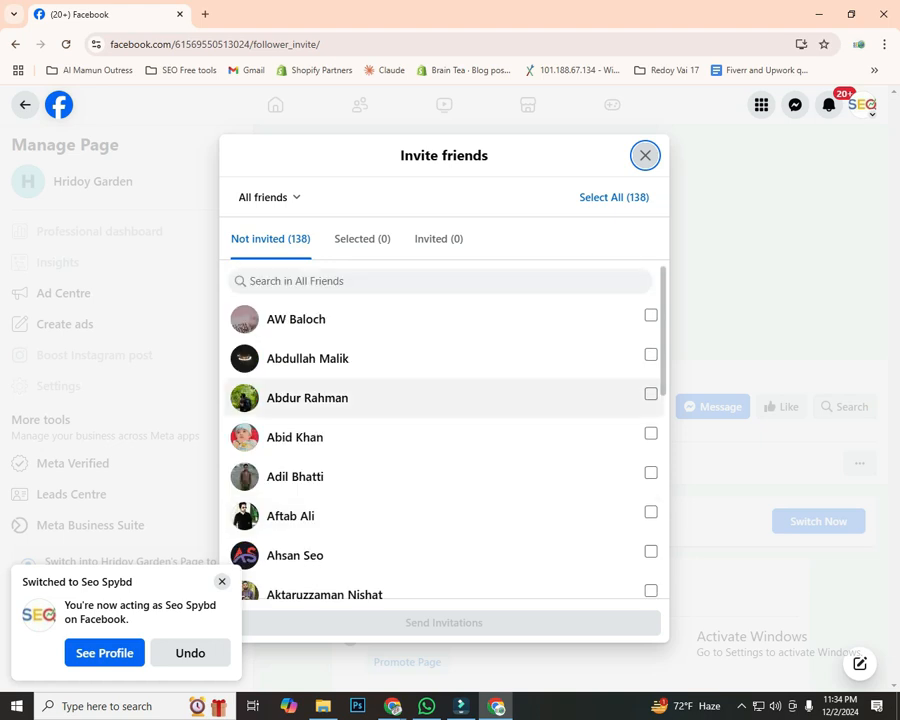
{"action": "left_click", "coordinate": [245, 317]}
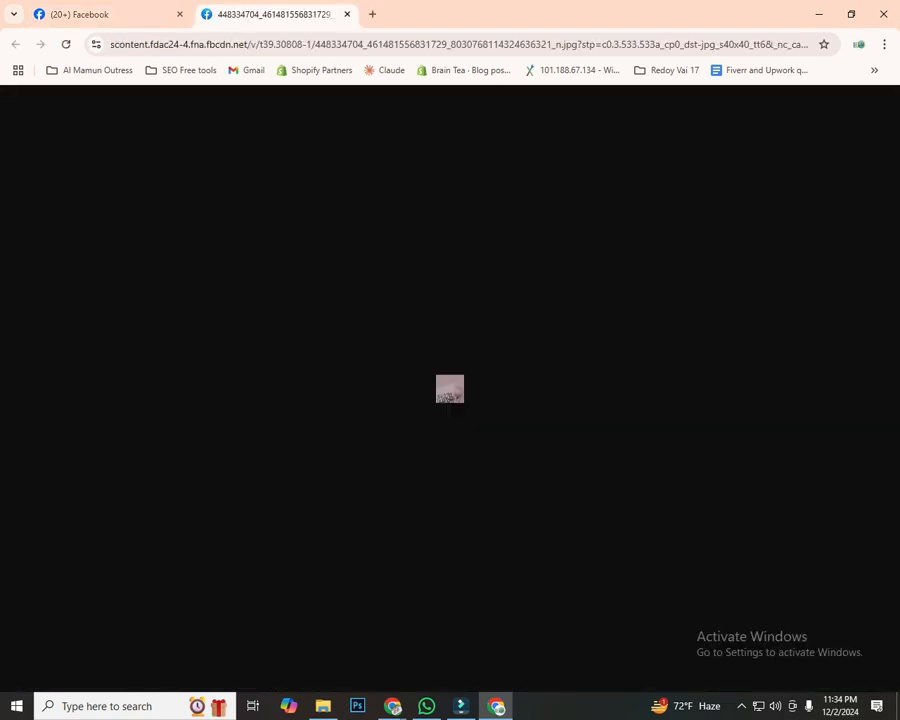
{"action": "key", "text": "ctrl+w"}
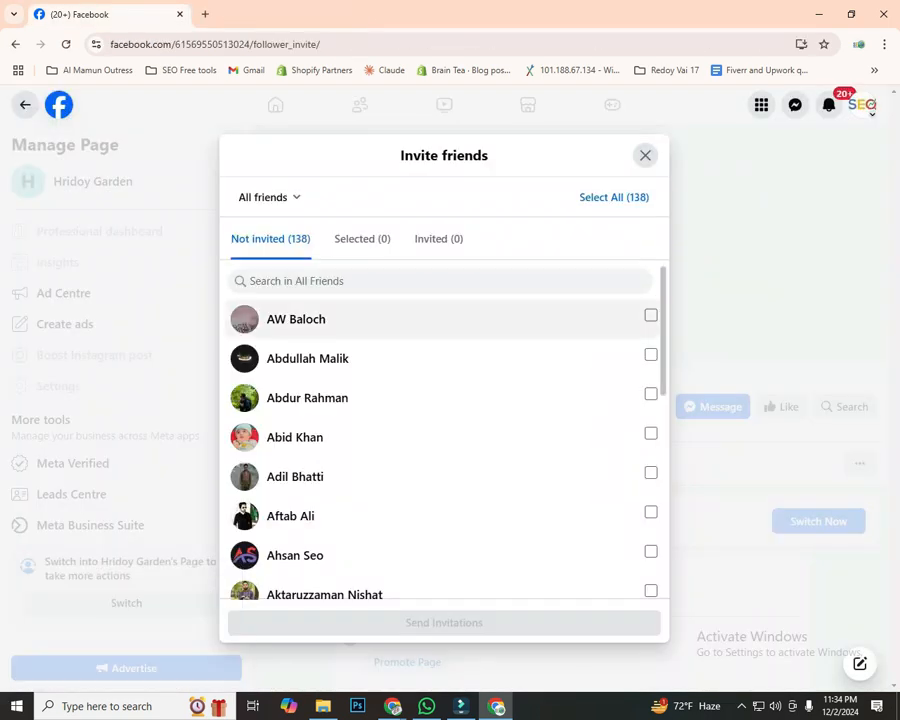
Step: Outline the friend checkboxes and the Select All option in red on a temporary screen capture and discard it
{"action": "key", "text": "Print"}
{"action": "left_click", "coordinate": [655, 336]}
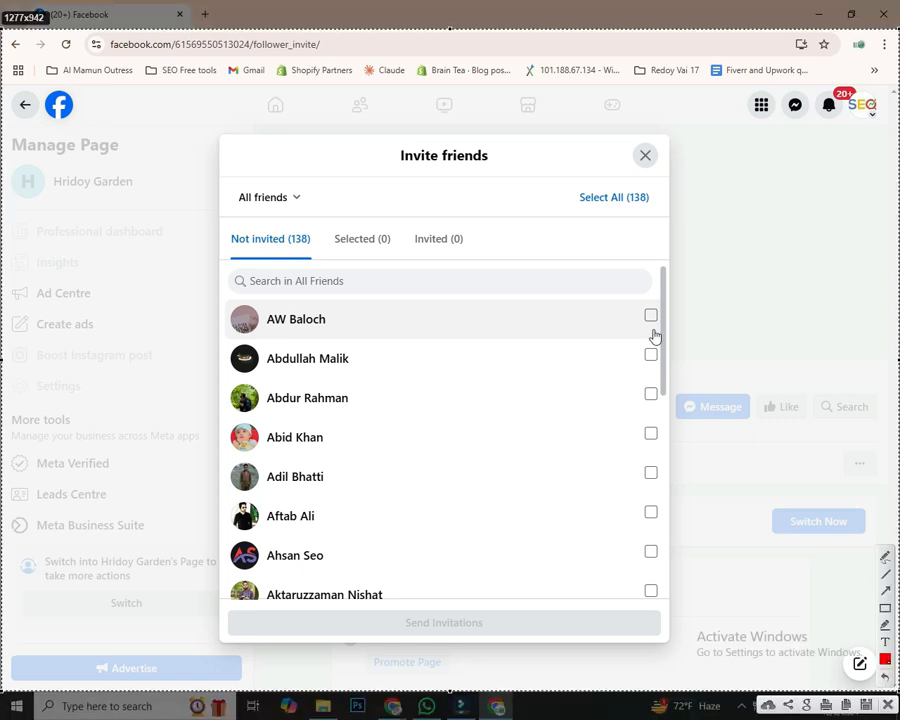
{"action": "mouse_move", "coordinate": [622, 293]}
{"action": "left_mouse_down"}
{"action": "mouse_move", "coordinate": [651, 424]}
{"action": "mouse_move", "coordinate": [682, 663]}
{"action": "left_mouse_up"}
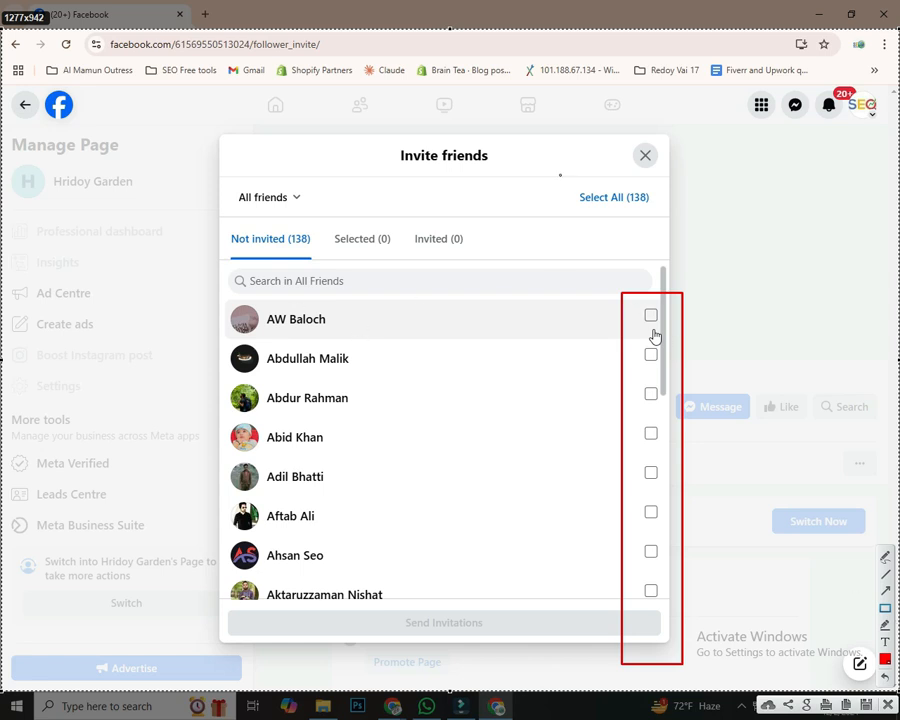
{"action": "left_click_drag", "start_coordinate": [561, 176], "coordinate": [657, 212]}
{"action": "left_click_drag", "start_coordinate": [551, 168], "coordinate": [662, 229]}
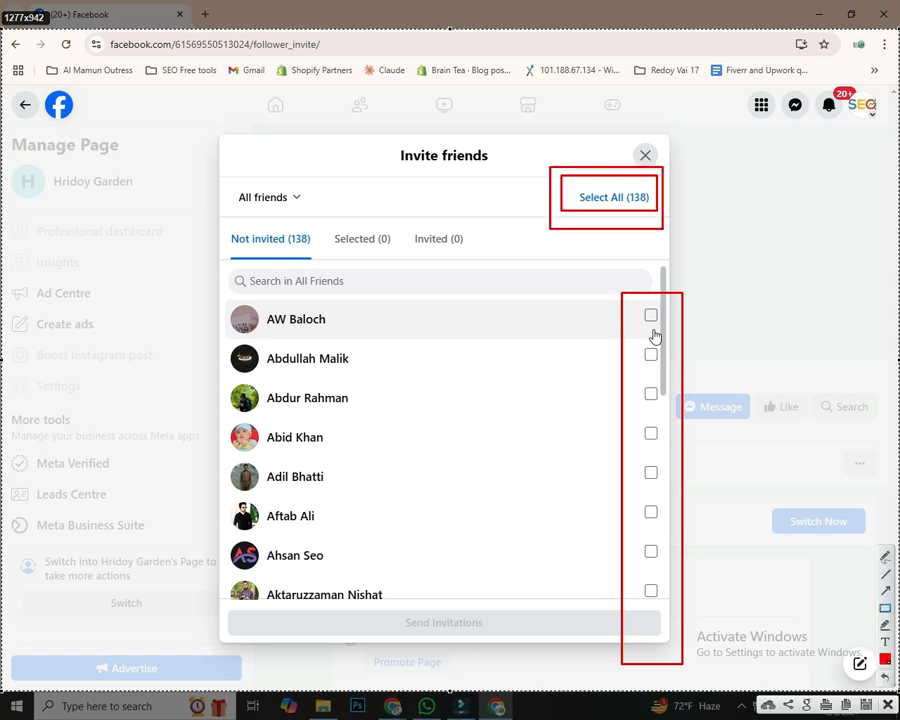
{"action": "key", "text": "Escape"}
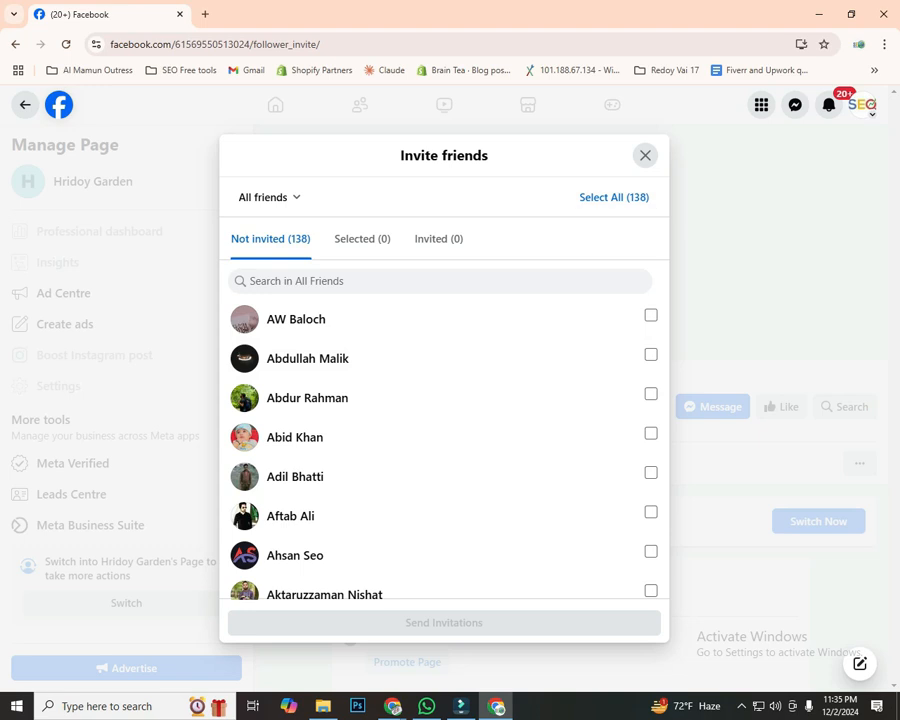
Step: Select the first four friends in the list and send them invitations to the page
{"action": "left_click", "coordinate": [651, 315]}
{"action": "left_click", "coordinate": [651, 355]}
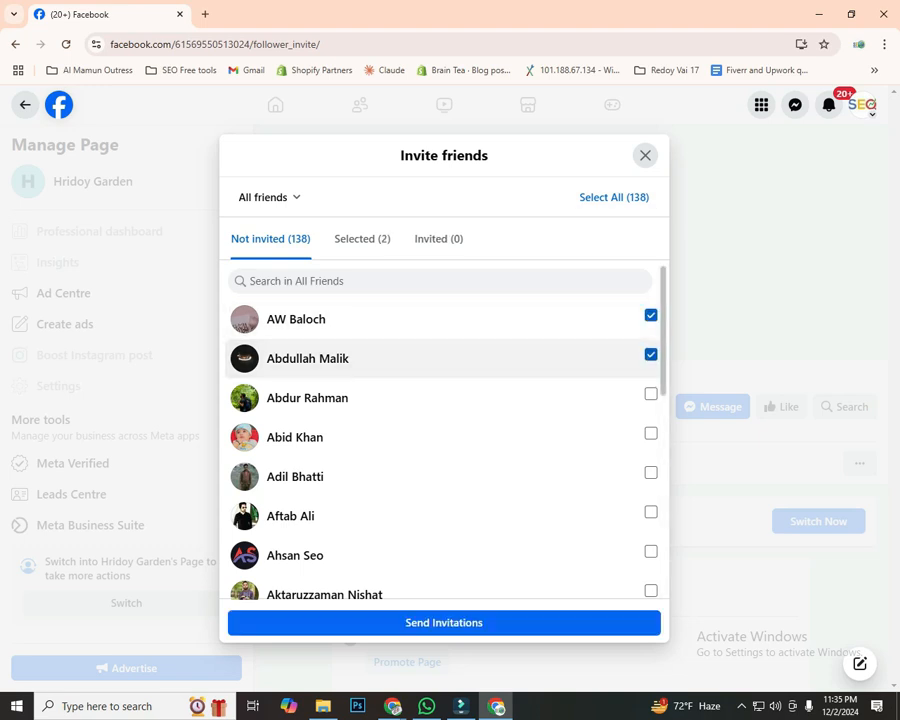
{"action": "left_click", "coordinate": [651, 394]}
{"action": "left_click", "coordinate": [651, 433]}
{"action": "left_click", "coordinate": [444, 623]}
Step: Switch back into the Hridoy Garden page and accept the default notification and email options to use it
{"action": "scroll", "coordinate": [570, 405], "scroll_direction": "down", "scroll_amount": 4}
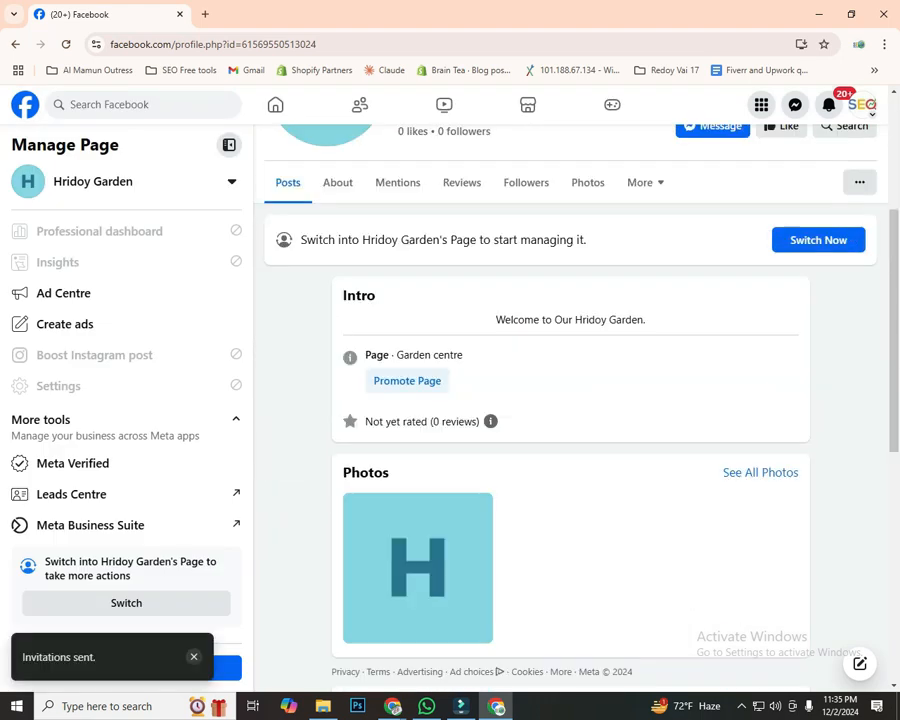
{"action": "scroll", "coordinate": [570, 405], "scroll_direction": "down", "scroll_amount": 3}
{"action": "scroll", "coordinate": [570, 405], "scroll_direction": "up", "scroll_amount": 5}
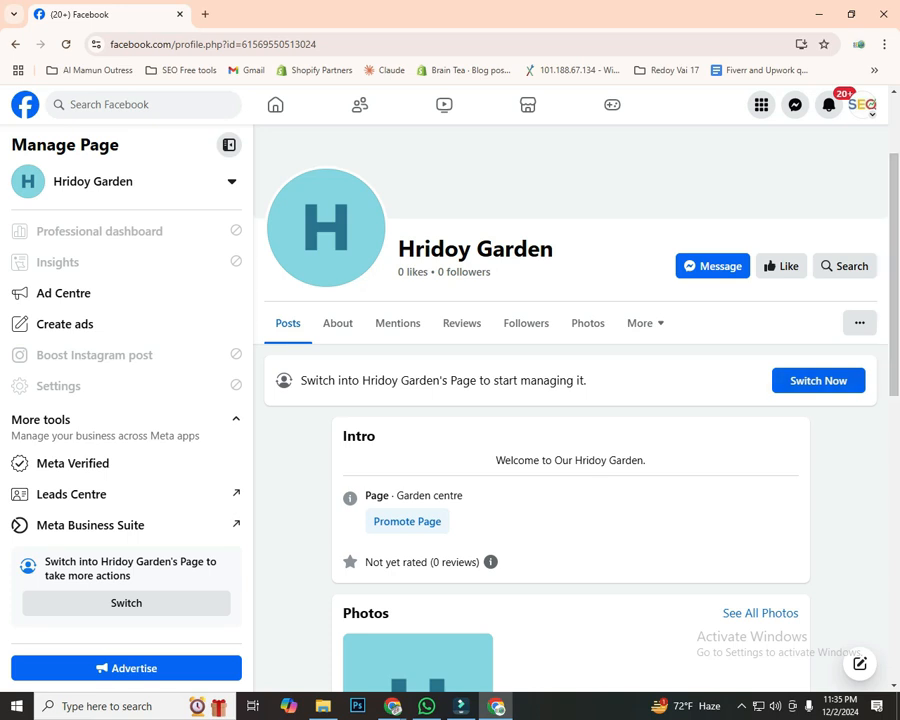
{"action": "left_click", "coordinate": [818, 381]}
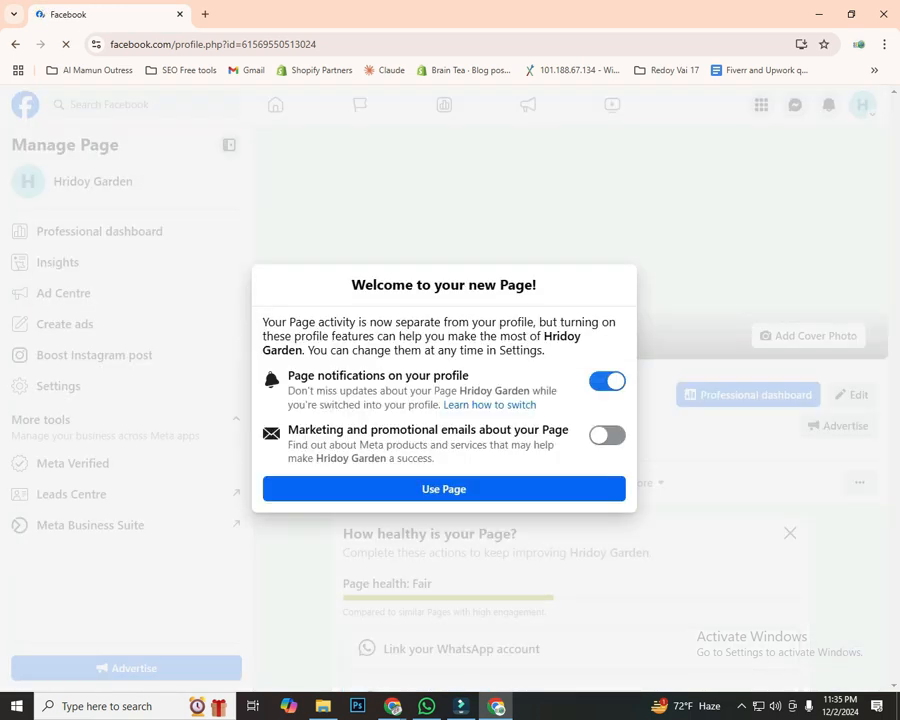
{"action": "left_click", "coordinate": [444, 489]}
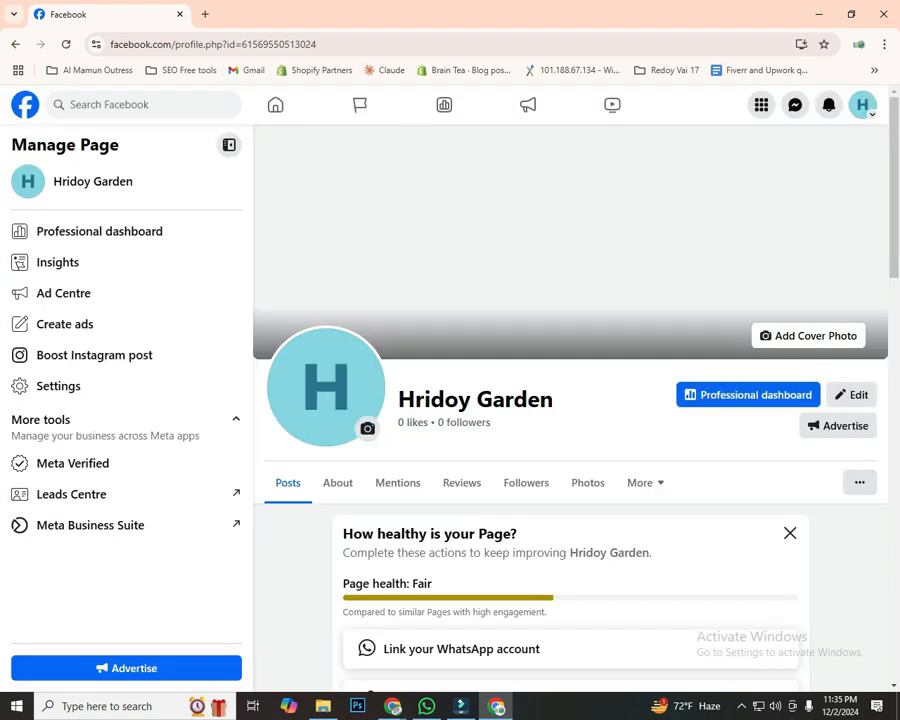
{"action": "scroll", "coordinate": [570, 405], "scroll_direction": "down", "scroll_amount": 1}
{"action": "scroll", "coordinate": [570, 405], "scroll_direction": "down", "scroll_amount": 1}
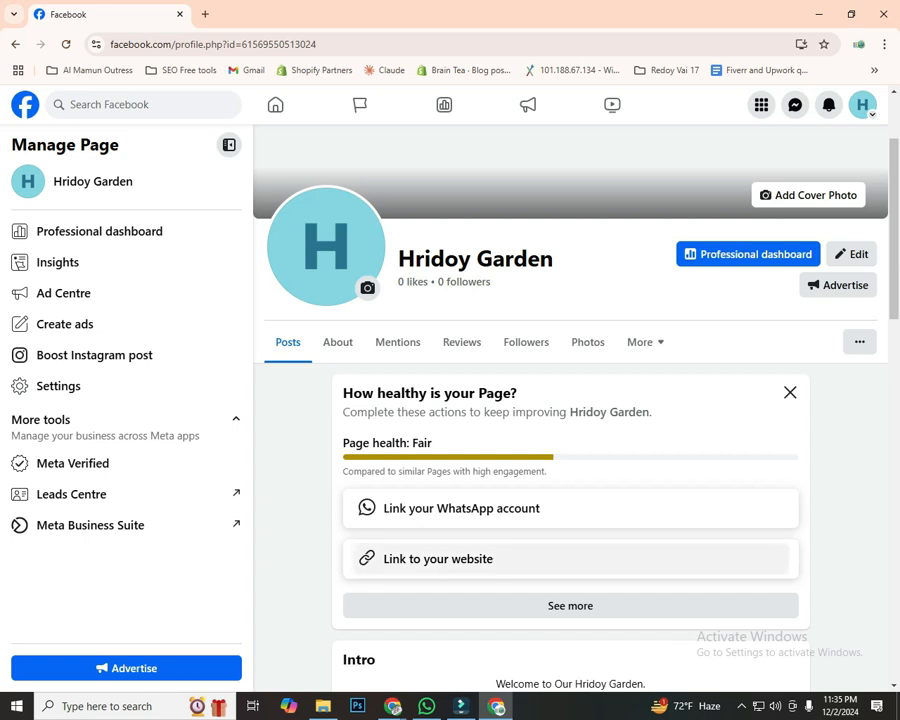
{"action": "left_click", "coordinate": [570, 558]}
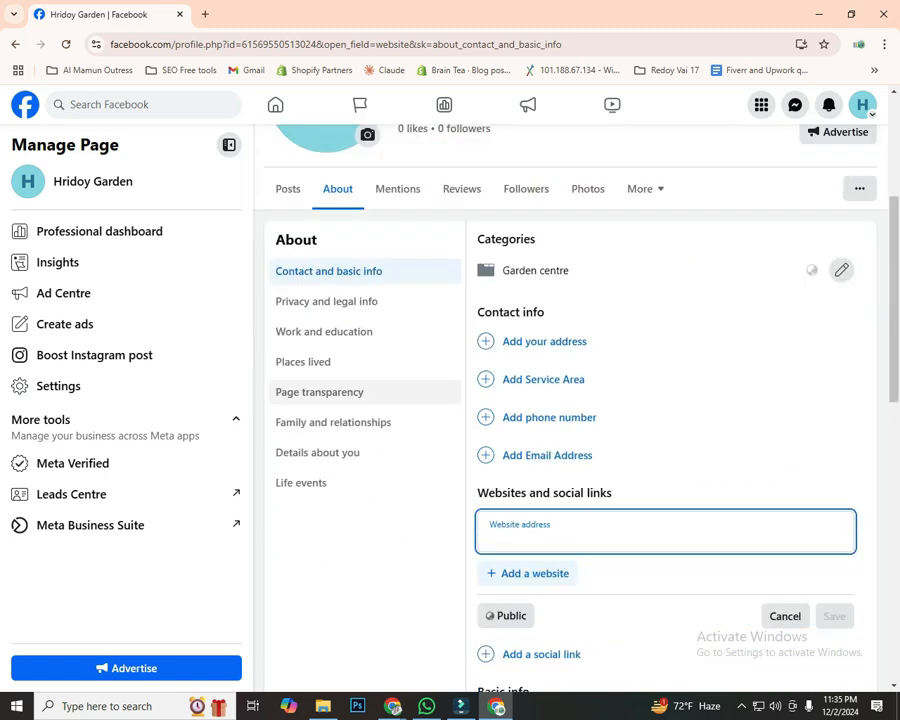
{"action": "key", "text": "ctrl+t"}
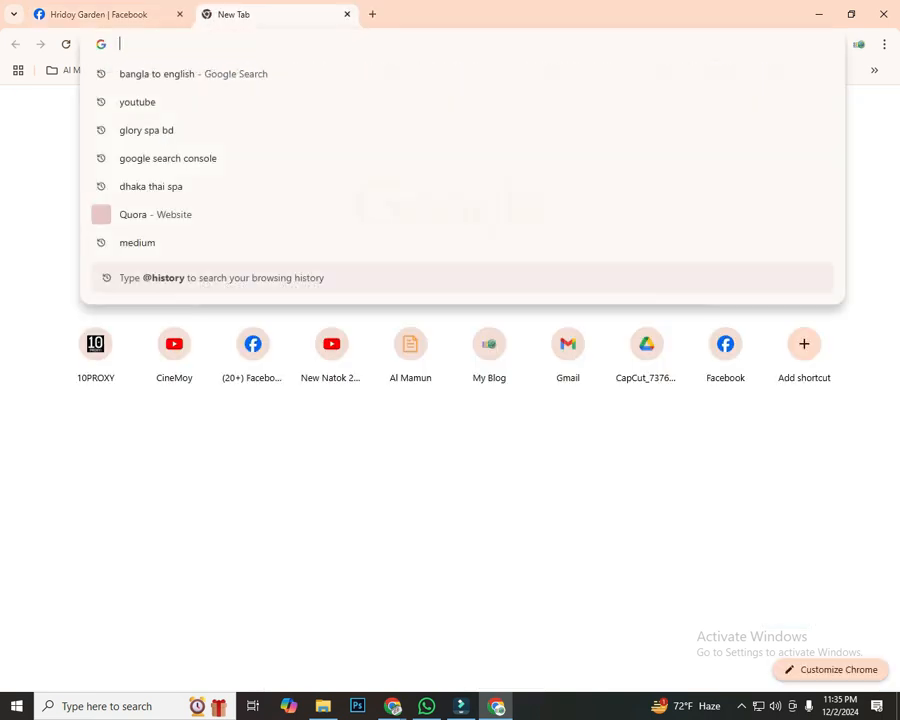
{"action": "type", "text": "www"}
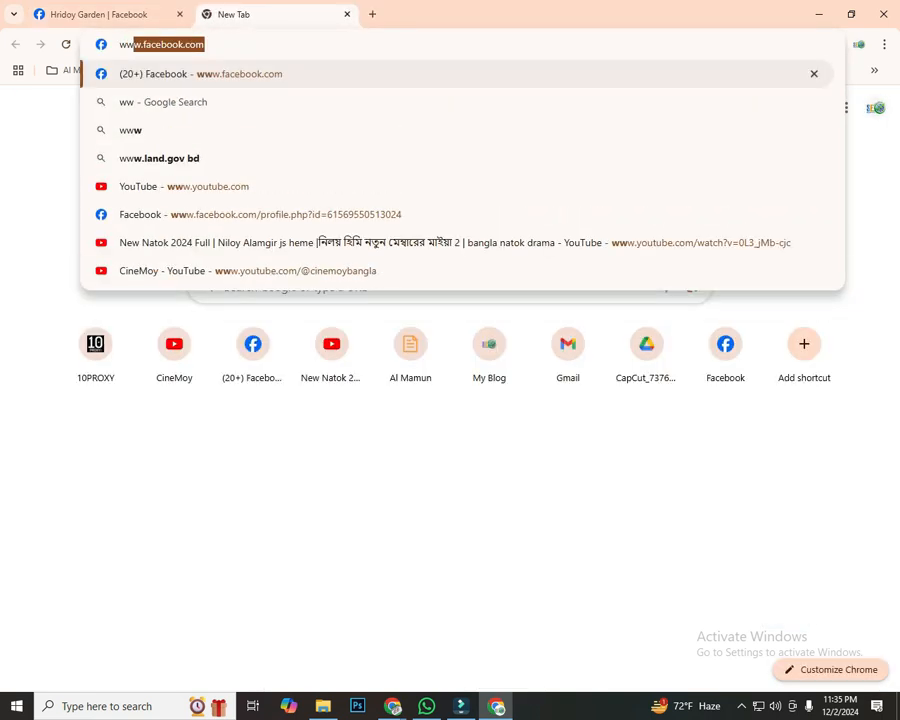
{"action": "type", "text": ".canva.com"}
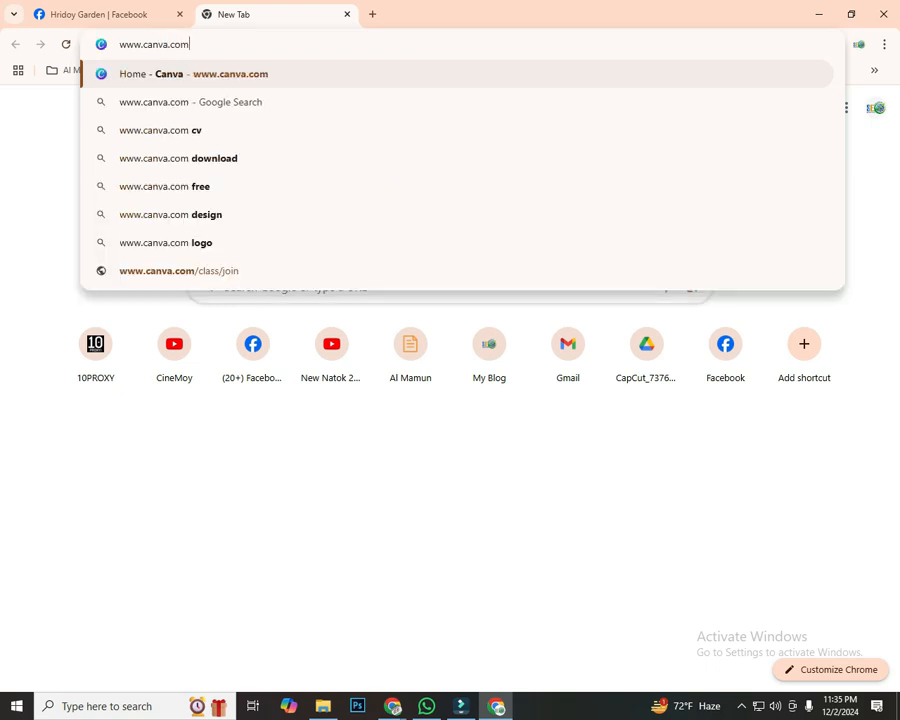
{"action": "key", "text": "ctrl+a"}
{"action": "key", "text": "ctrl+c"}
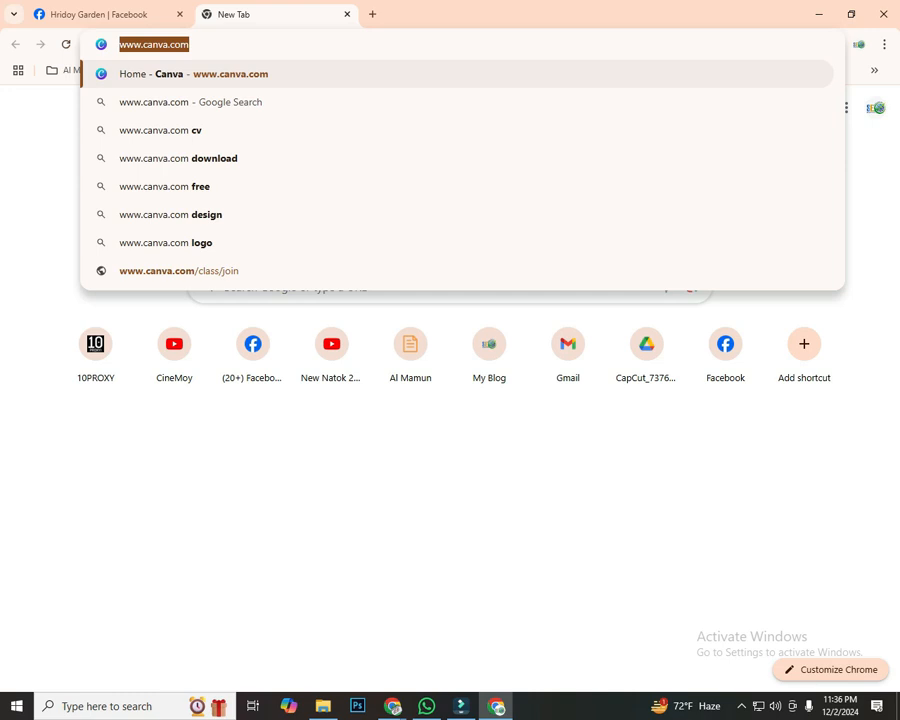
{"action": "left_click", "coordinate": [100, 14]}
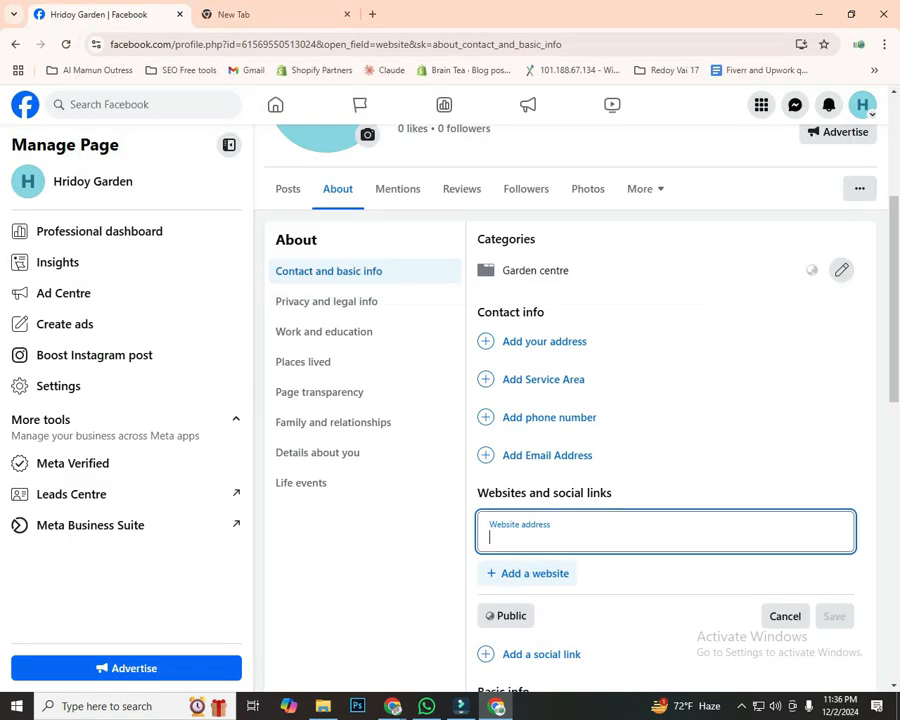
{"action": "key", "text": "ctrl+v"}
{"action": "key", "text": "Return"}
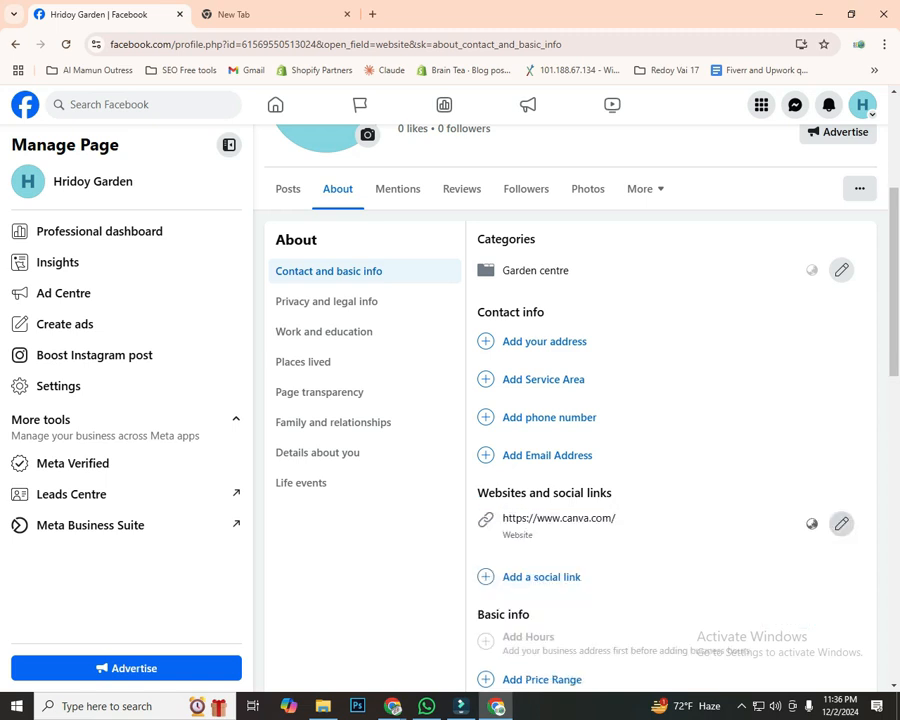
Step: Start linking a WhatsApp account from the page health checklist, enter the WhatsApp phone number, and request the confirmation code
{"action": "scroll", "coordinate": [570, 400], "scroll_direction": "up", "scroll_amount": 3}
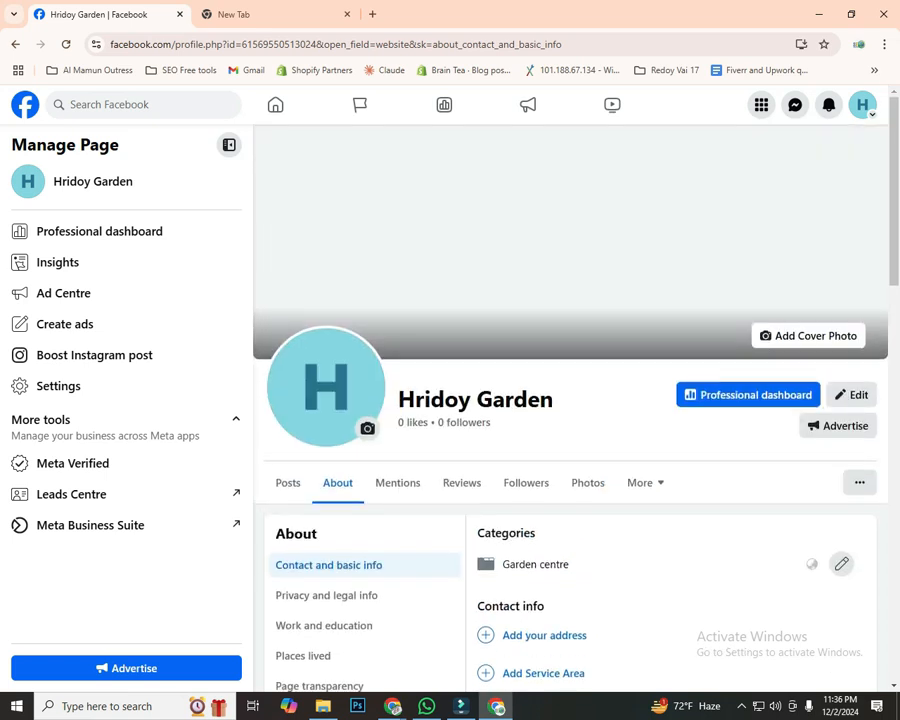
{"action": "scroll", "coordinate": [570, 400], "scroll_direction": "down", "scroll_amount": 2}
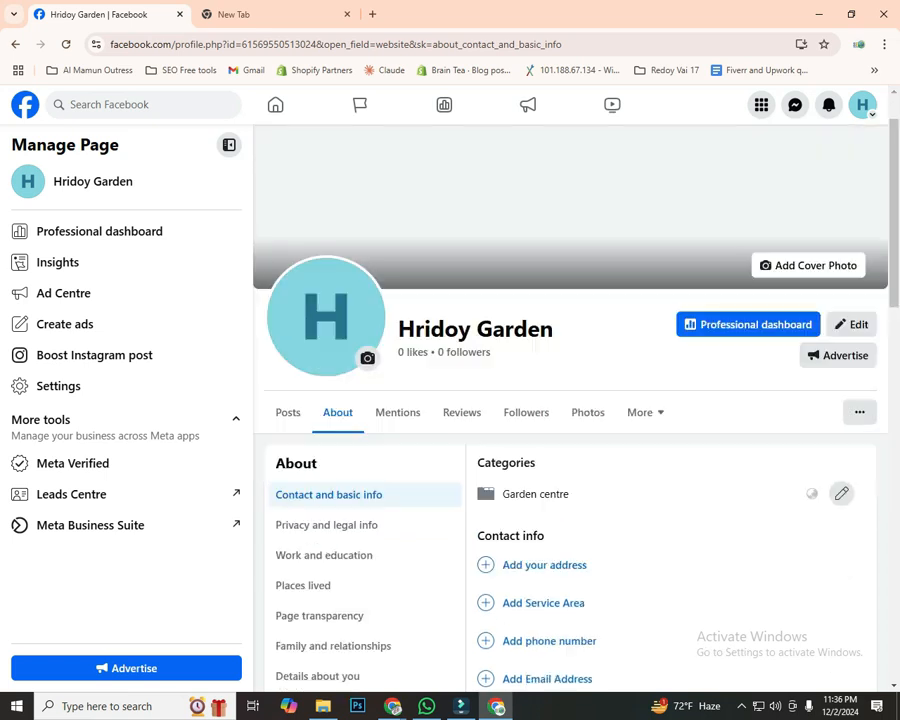
{"action": "left_click", "coordinate": [288, 271]}
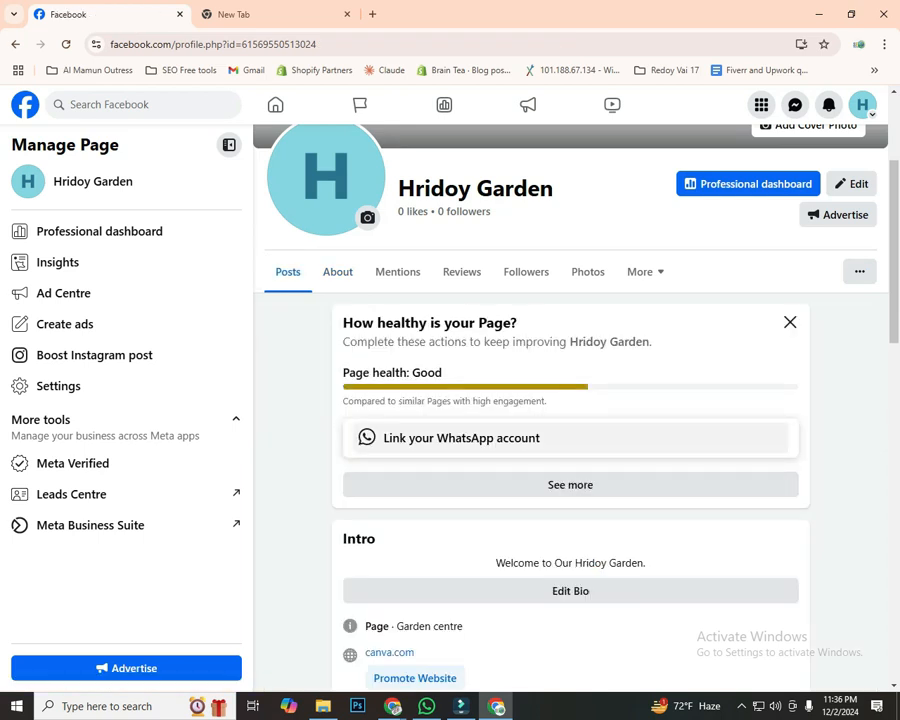
{"action": "left_click", "coordinate": [461, 437]}
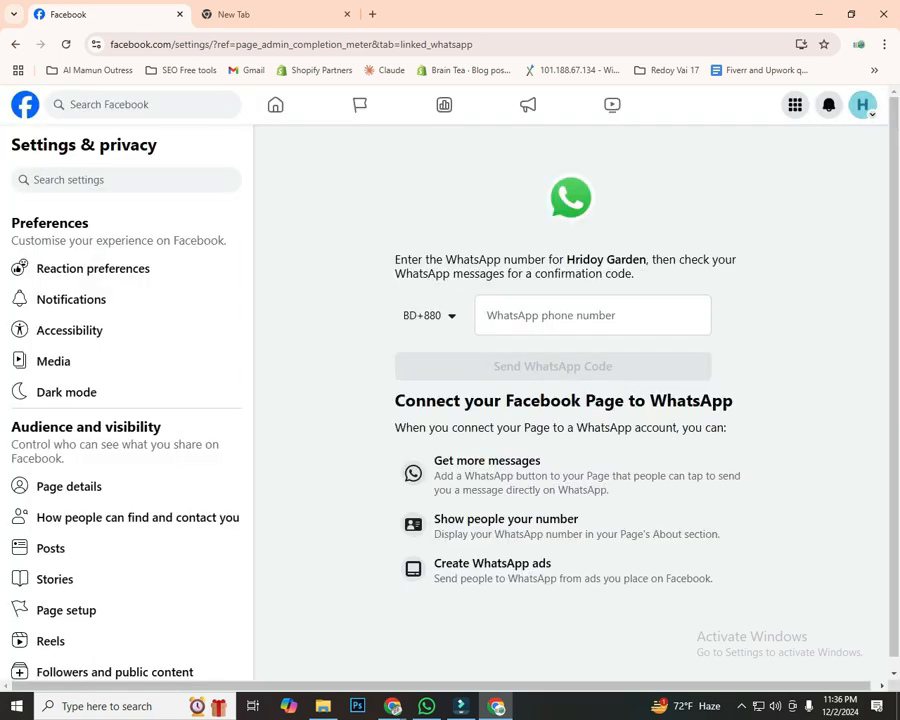
{"action": "left_click", "coordinate": [592, 316]}
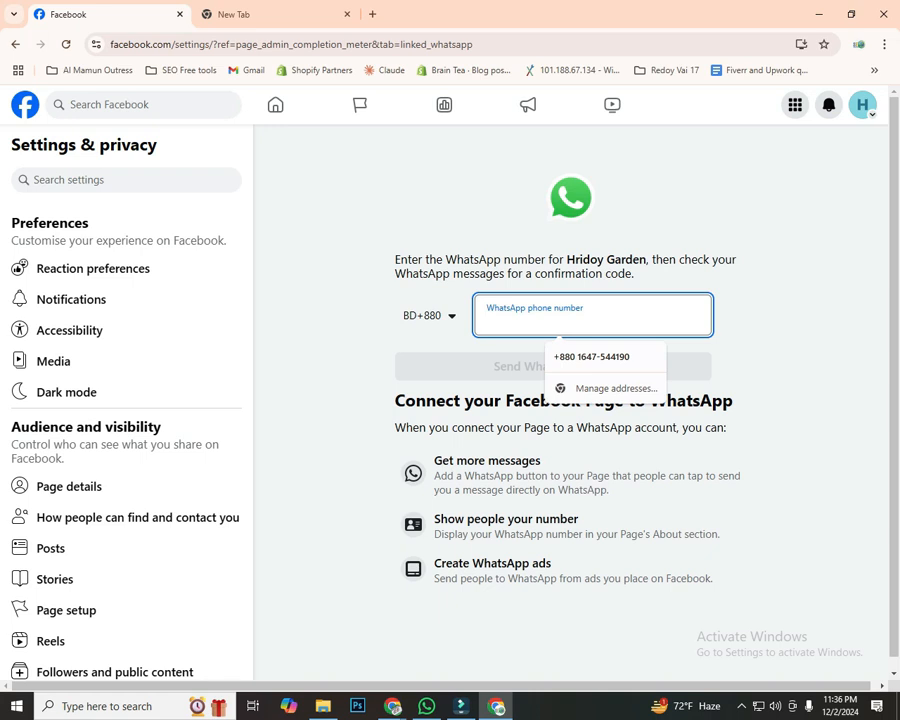
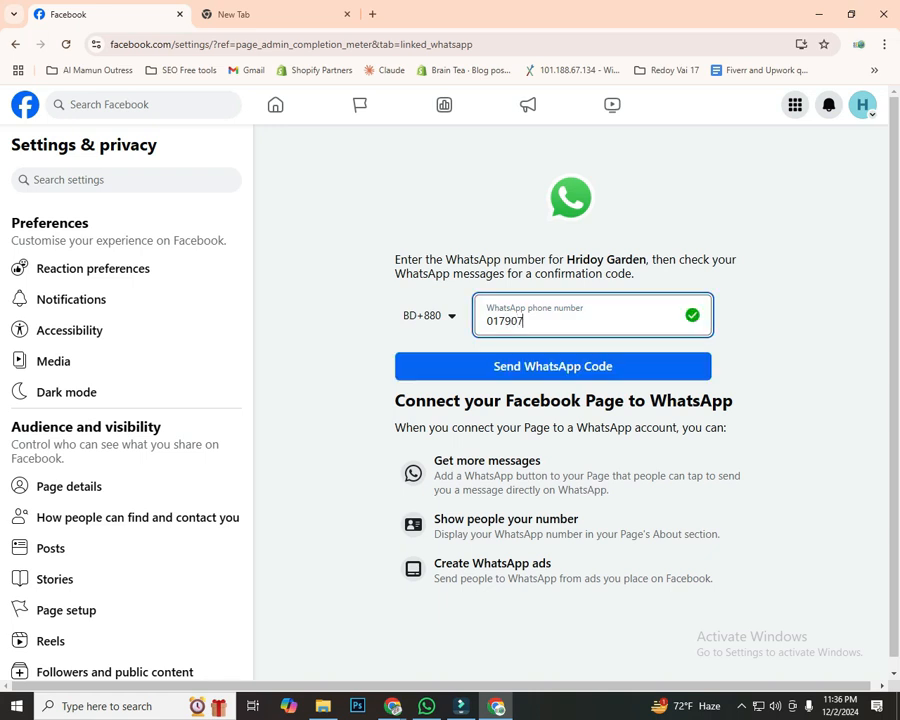
{"action": "key", "text": "Return"}
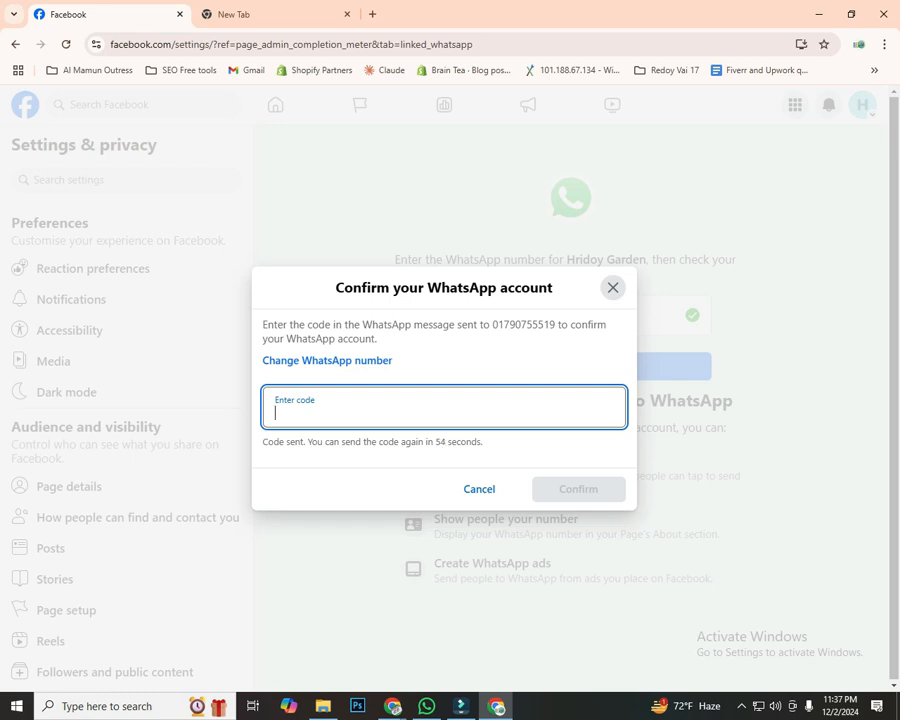
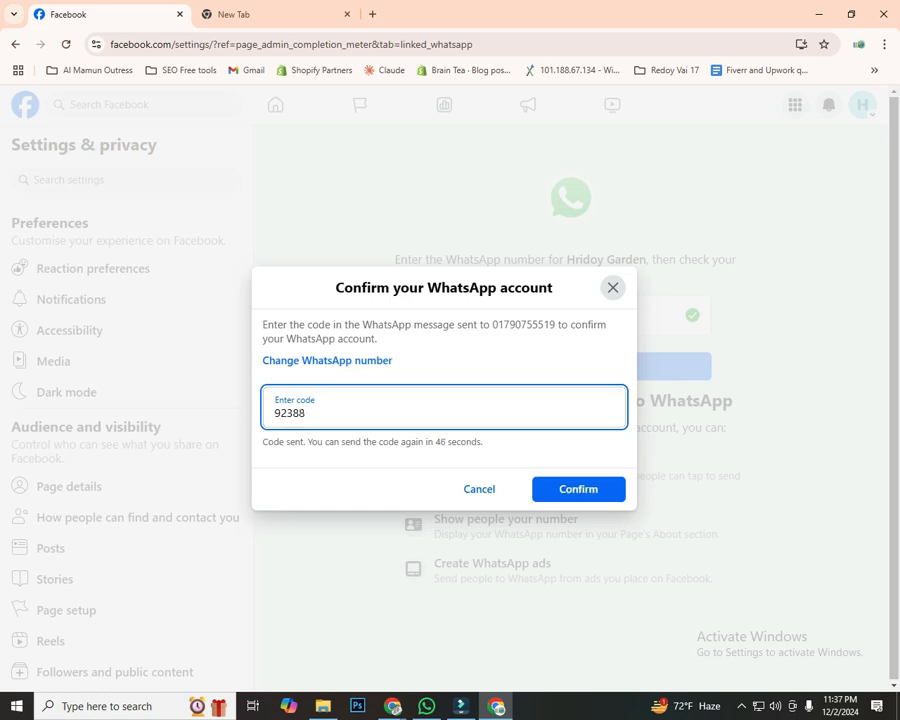
Step: Enter the WhatsApp confirmation code and confirm the account for the page
{"action": "key", "text": "Return"}
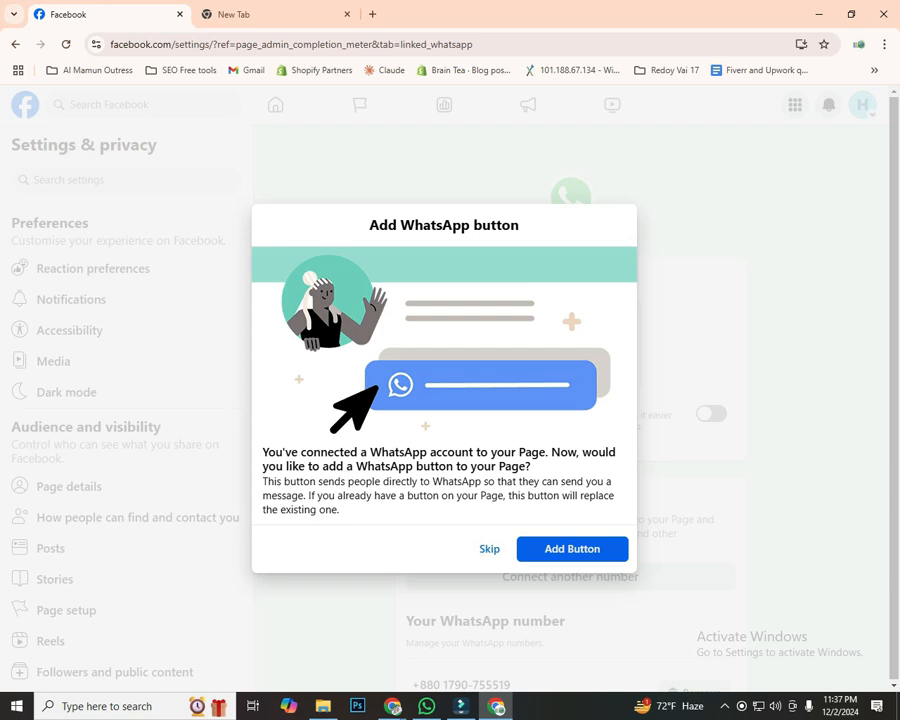
Step: Decline the WhatsApp button, post and ad offers, and finish the WhatsApp setup without requesting the WhatsApp Business download link
{"action": "left_click", "coordinate": [489, 549]}
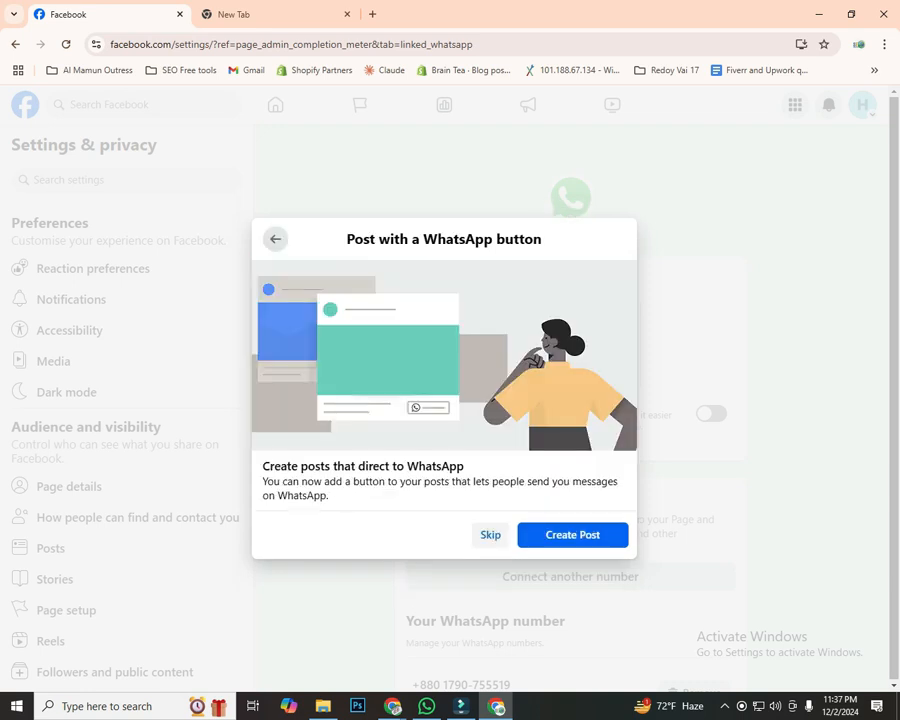
{"action": "left_click", "coordinate": [490, 534]}
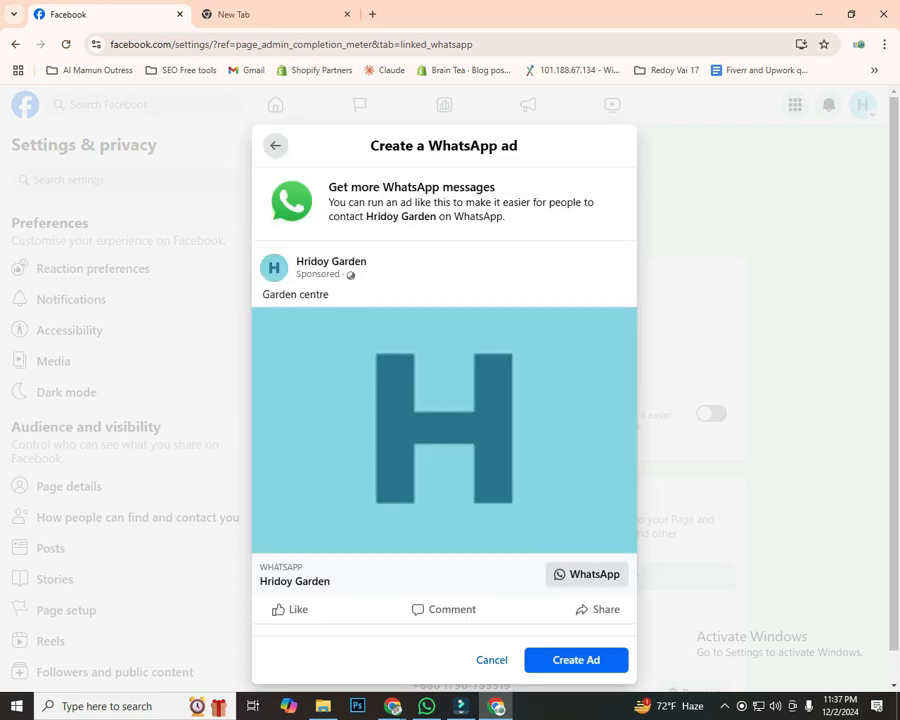
{"action": "scroll", "coordinate": [491, 660], "scroll_direction": "down", "scroll_amount": 1}
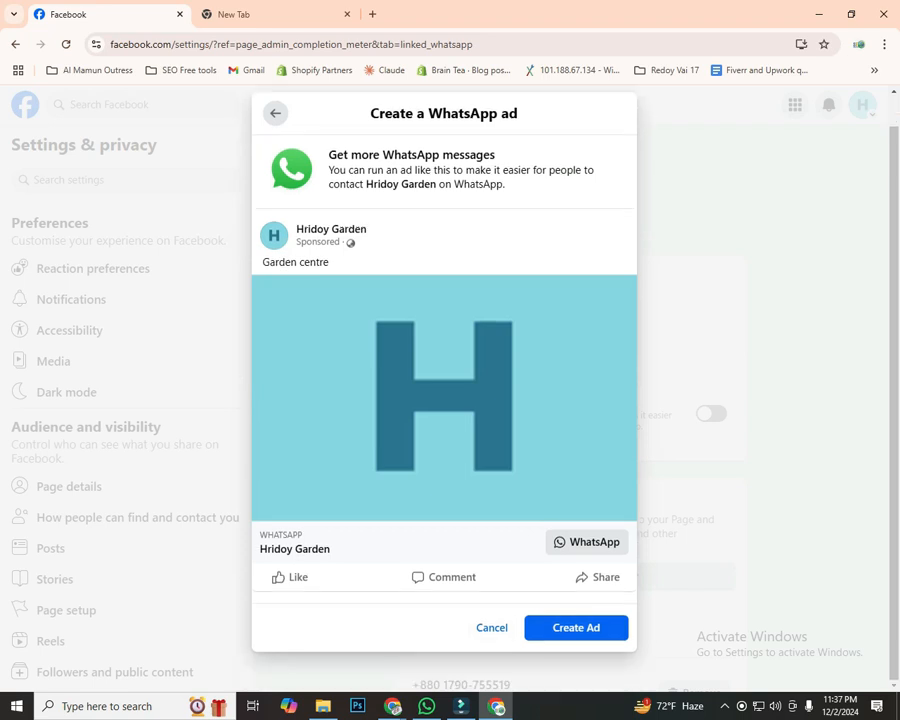
{"action": "left_click", "coordinate": [491, 628]}
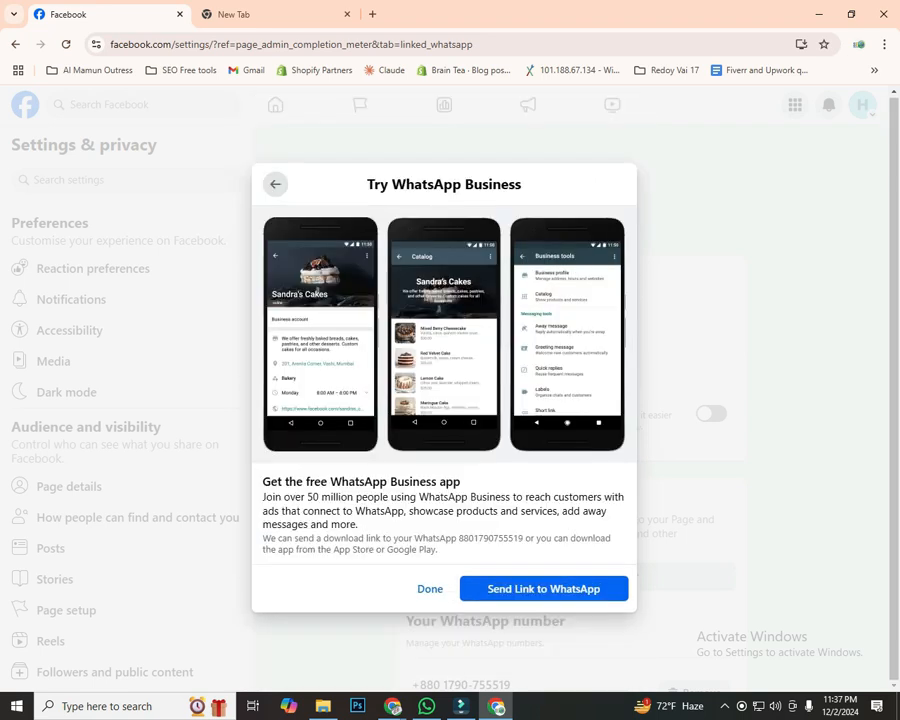
{"action": "left_click", "coordinate": [429, 587]}
{"action": "scroll", "coordinate": [570, 400], "scroll_direction": "down", "scroll_amount": 1}
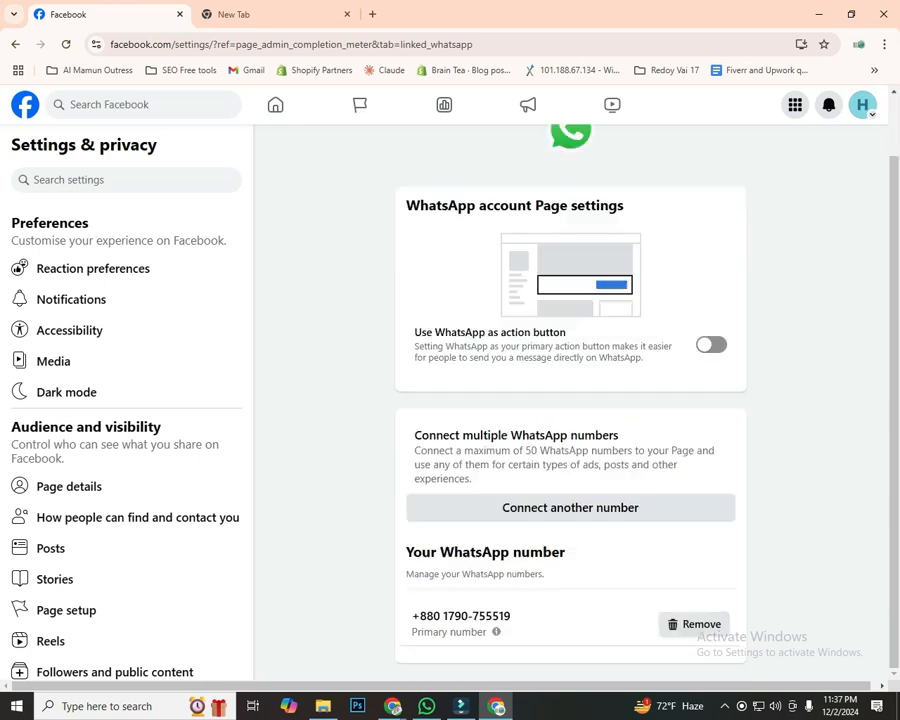
{"action": "scroll", "coordinate": [570, 400], "scroll_direction": "up", "scroll_amount": 1}
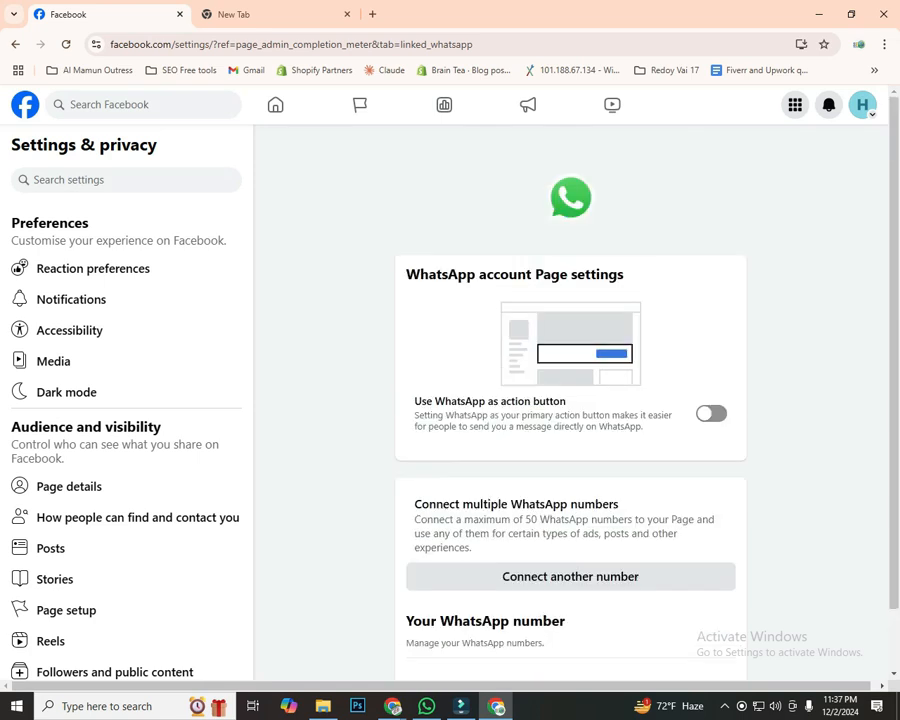
Step: Return to the Hridoy Garden page and review its page health rating, Intro details and posts area
{"action": "left_click", "coordinate": [15, 44]}
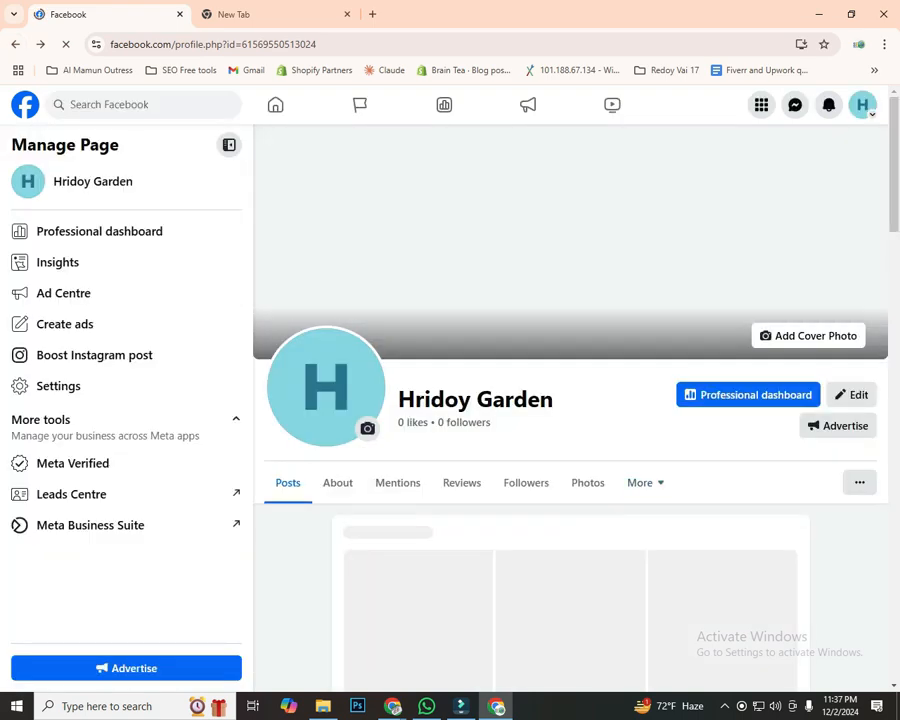
{"action": "scroll", "coordinate": [570, 400], "scroll_direction": "down", "scroll_amount": 2}
{"action": "scroll", "coordinate": [570, 400], "scroll_direction": "down", "scroll_amount": 1}
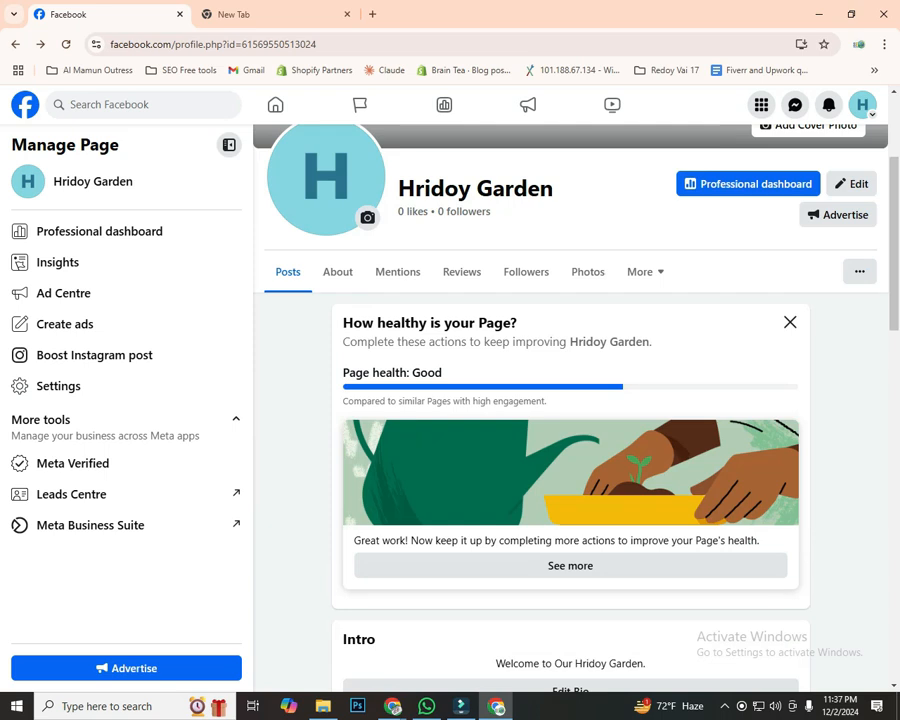
{"action": "left_click_drag", "start_coordinate": [343, 372], "coordinate": [442, 372]}
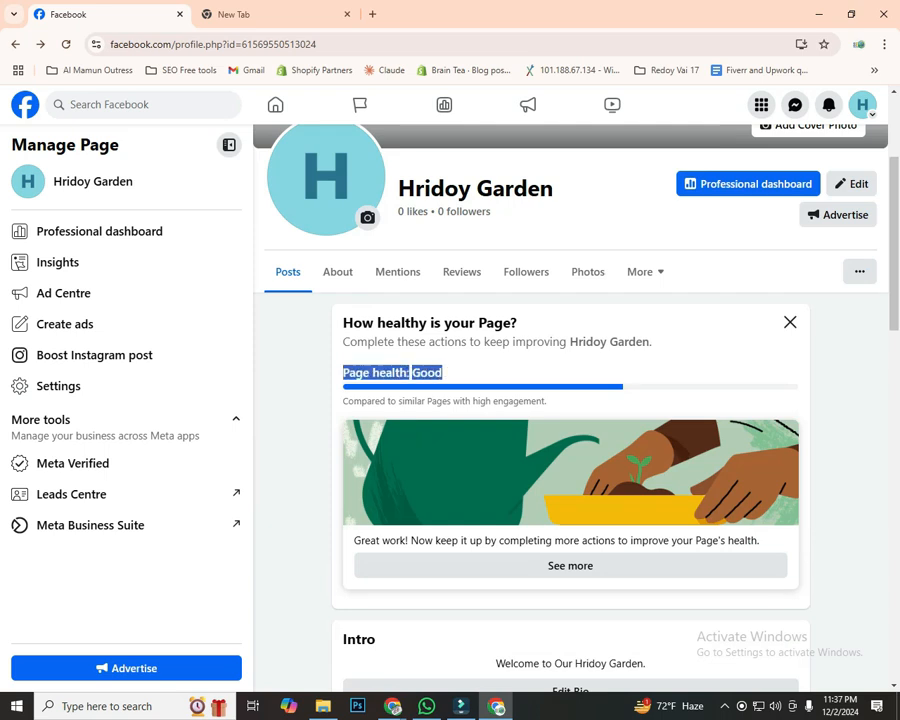
{"action": "left_click", "coordinate": [452, 373]}
{"action": "left_click_drag", "start_coordinate": [343, 372], "coordinate": [442, 372]}
{"action": "scroll", "coordinate": [570, 450], "scroll_direction": "down", "scroll_amount": 2}
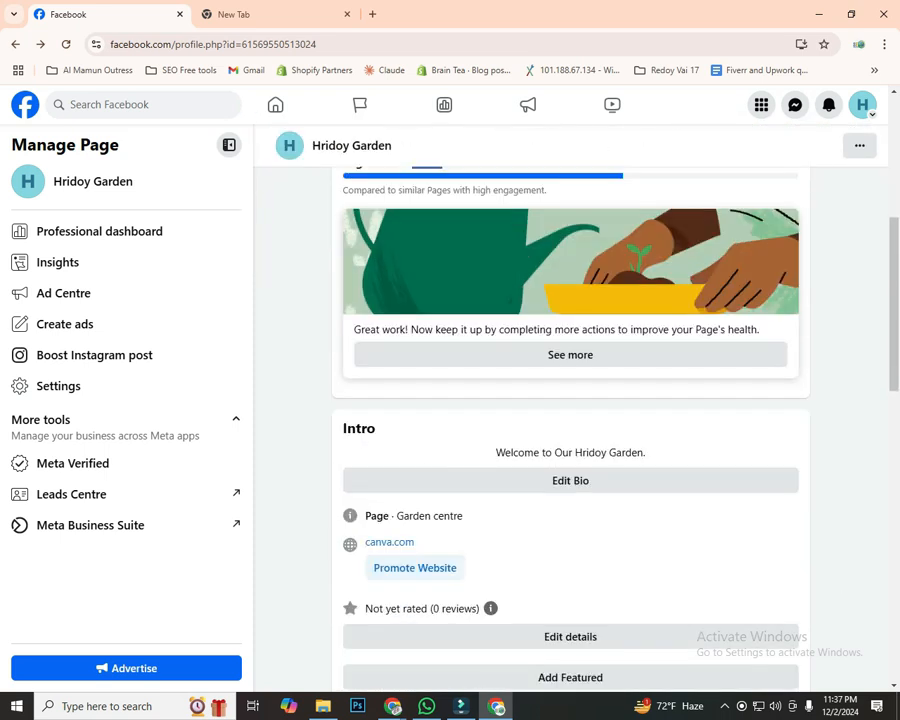
{"action": "scroll", "coordinate": [570, 450], "scroll_direction": "down", "scroll_amount": 6}
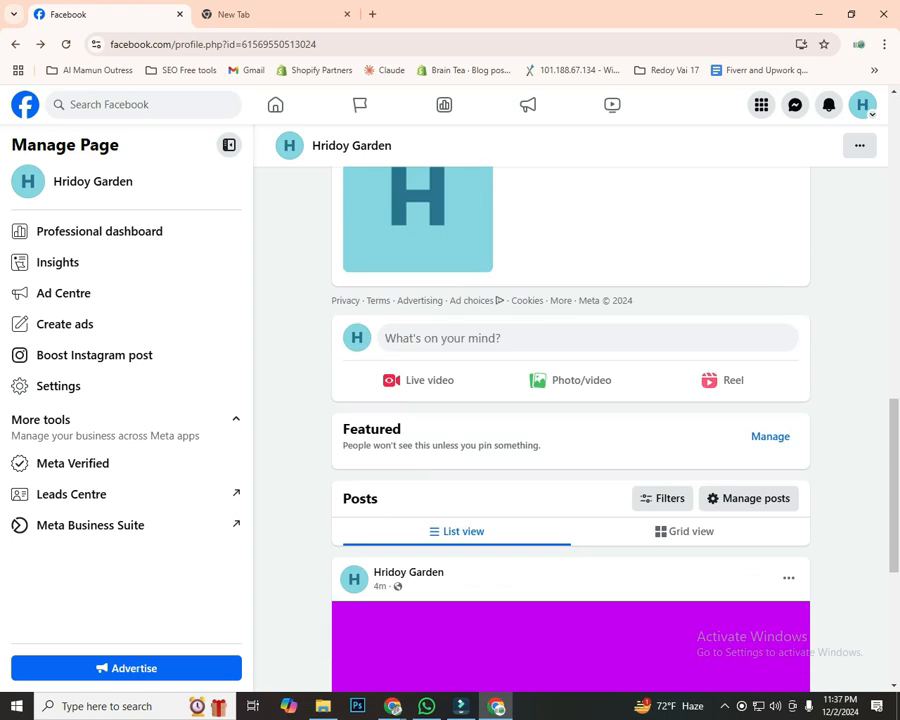
{"action": "scroll", "coordinate": [570, 450], "scroll_direction": "up", "scroll_amount": 8}
{"action": "scroll", "coordinate": [570, 450], "scroll_direction": "up", "scroll_amount": 2}
{"action": "left_click", "coordinate": [570, 450]}
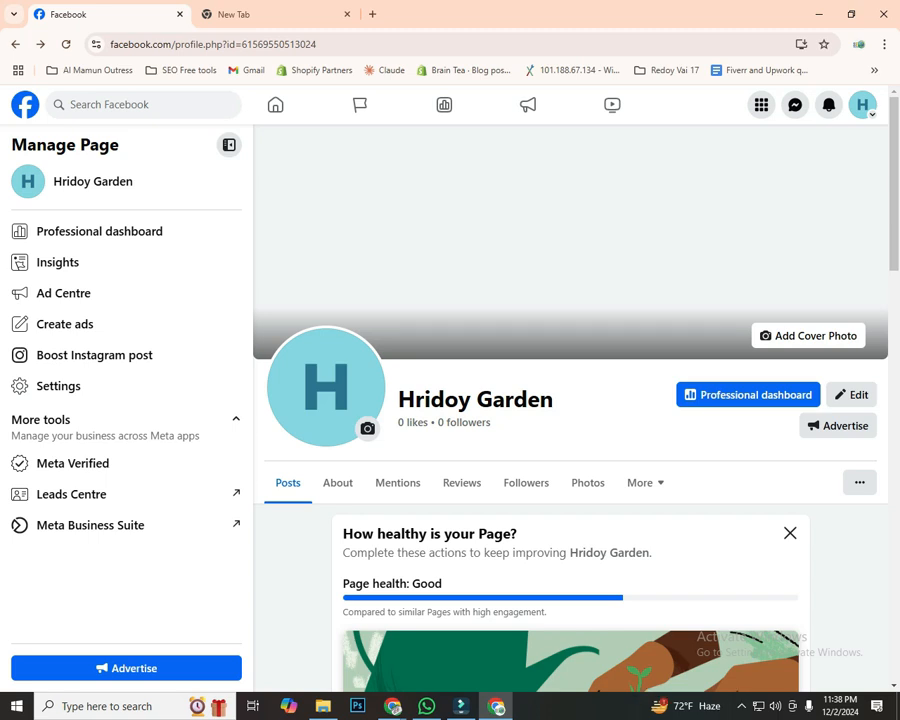
{"action": "scroll", "coordinate": [570, 400], "scroll_direction": "down", "scroll_amount": 6}
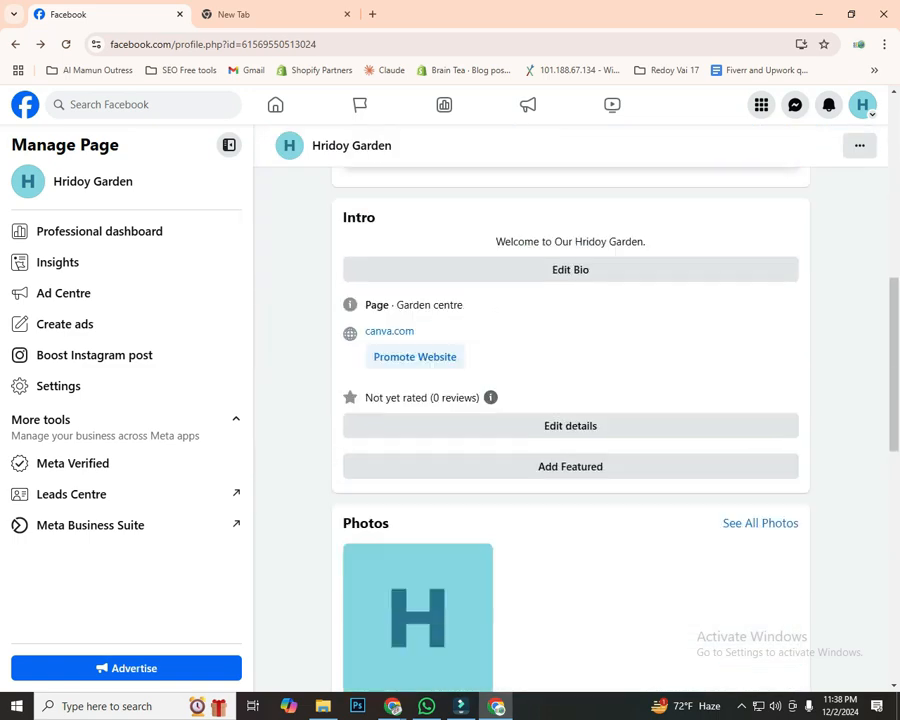
{"action": "scroll", "coordinate": [570, 400], "scroll_direction": "up", "scroll_amount": 3}
{"action": "scroll", "coordinate": [570, 400], "scroll_direction": "up", "scroll_amount": 4}
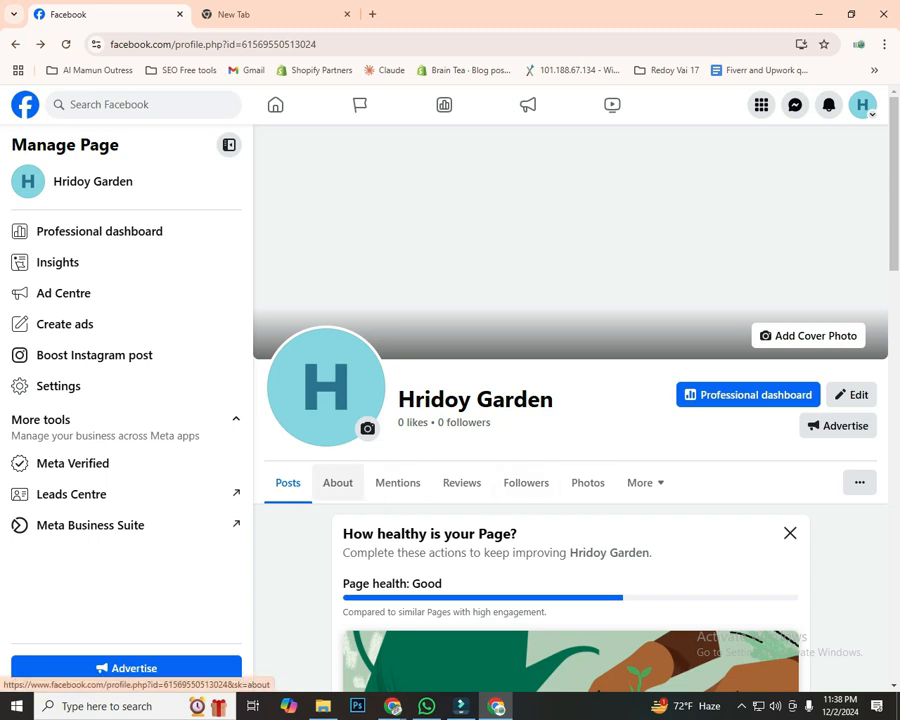
Step: Copy the signed-in Google account's email address and save it as the contact email in the page's About information
{"action": "left_click", "coordinate": [338, 482]}
{"action": "scroll", "coordinate": [338, 482], "scroll_direction": "down", "scroll_amount": 2}
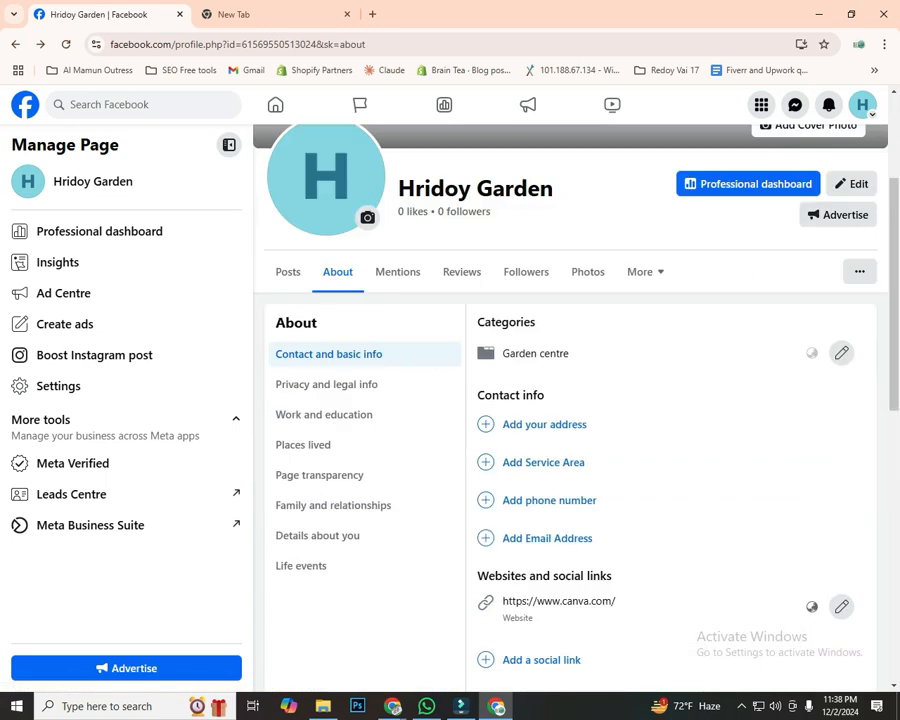
{"action": "scroll", "coordinate": [550, 360], "scroll_direction": "down", "scroll_amount": 2}
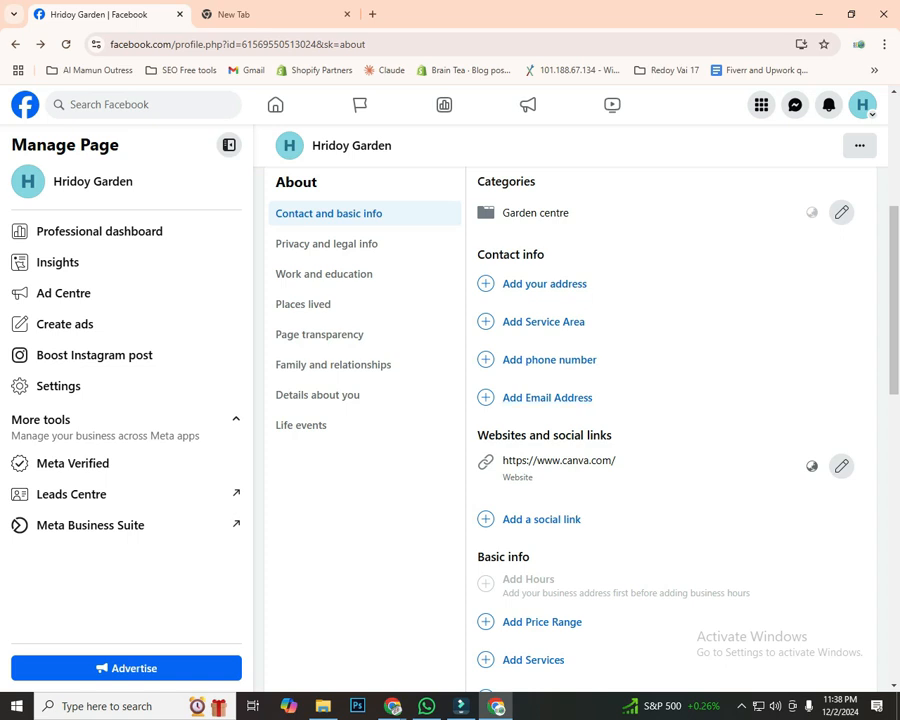
{"action": "left_click", "coordinate": [547, 397]}
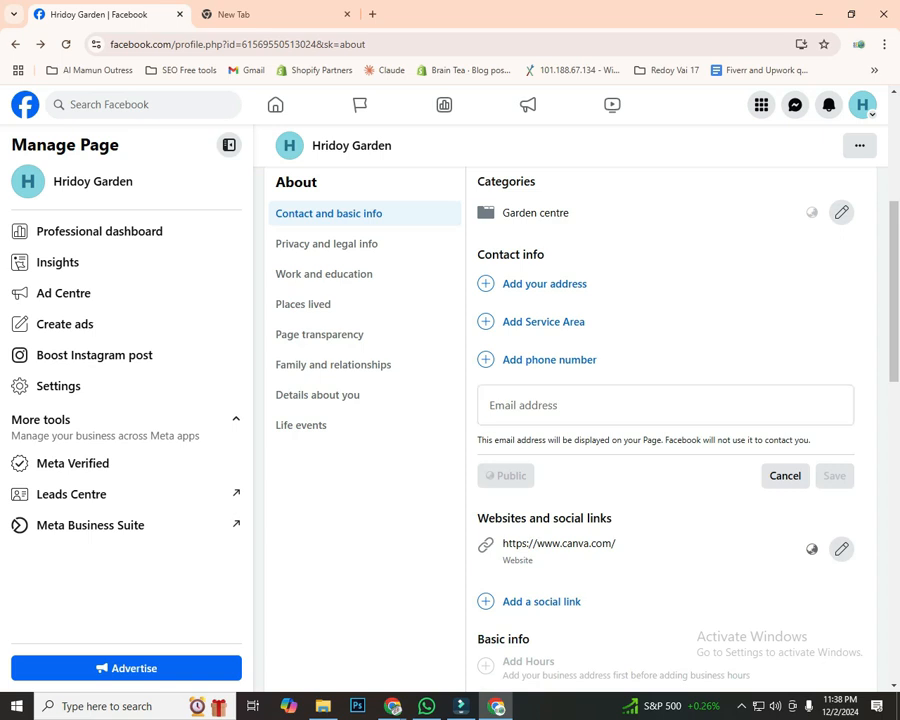
{"action": "left_click", "coordinate": [240, 14]}
{"action": "left_click", "coordinate": [875, 107]}
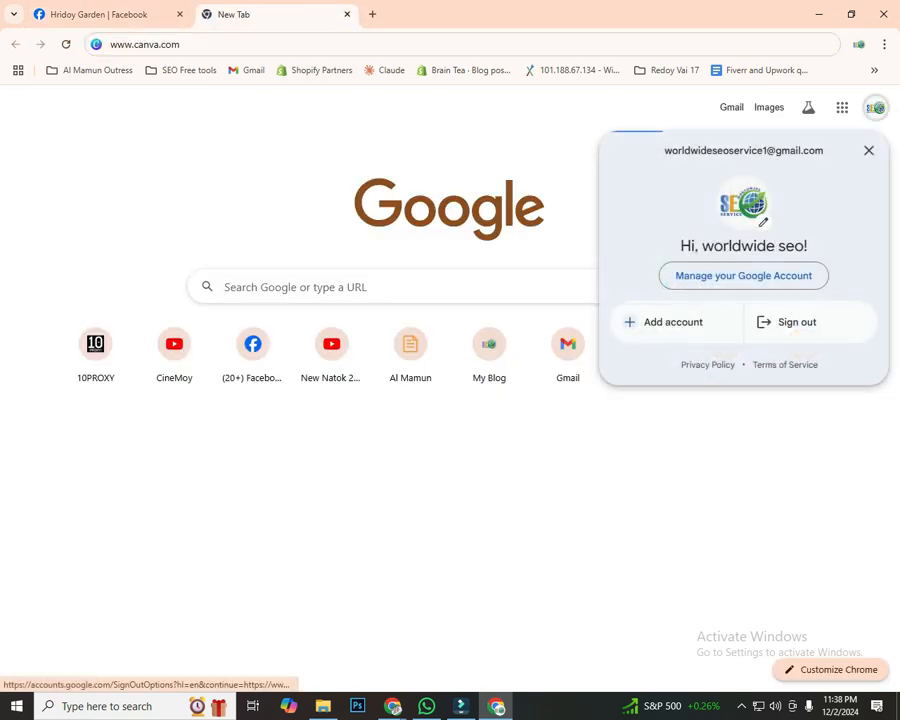
{"action": "double_click", "coordinate": [715, 150]}
{"action": "triple_click", "coordinate": [737, 150]}
{"action": "key", "text": "ctrl+c"}
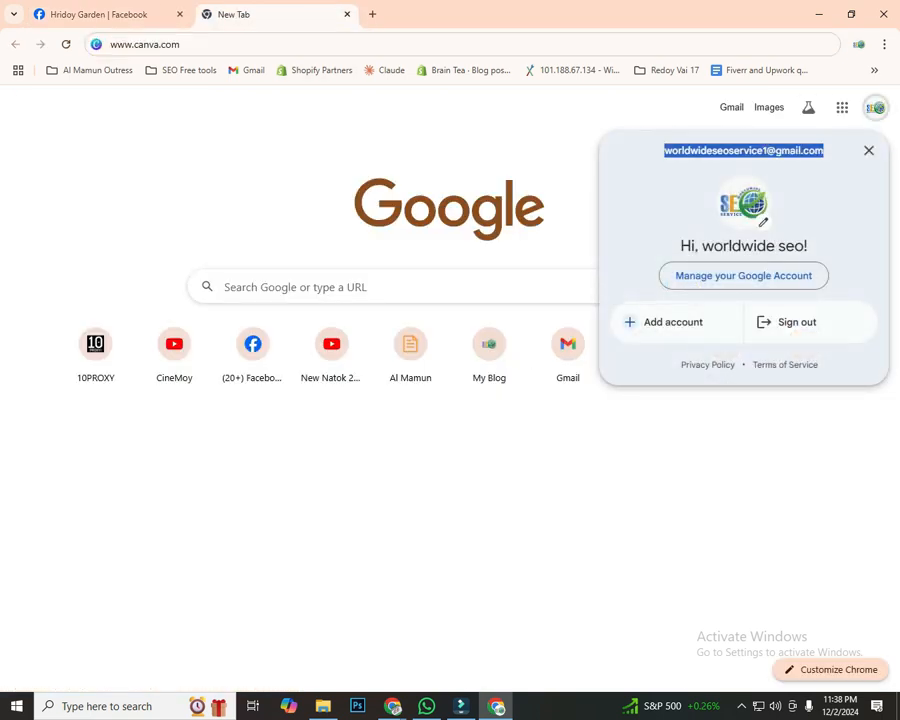
{"action": "left_click", "coordinate": [98, 14]}
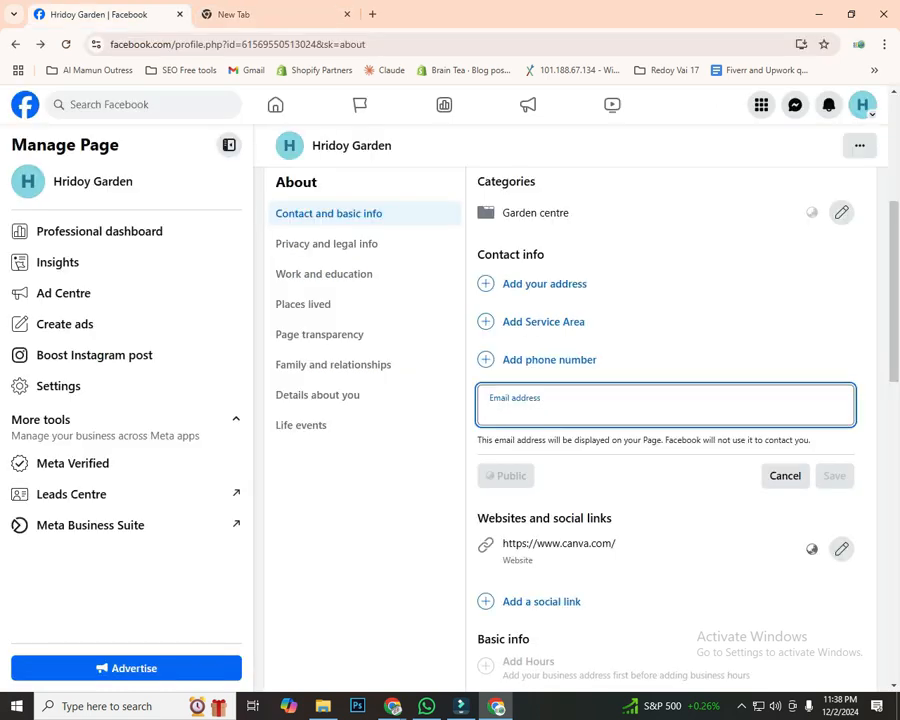
{"action": "key", "text": "ctrl+v"}
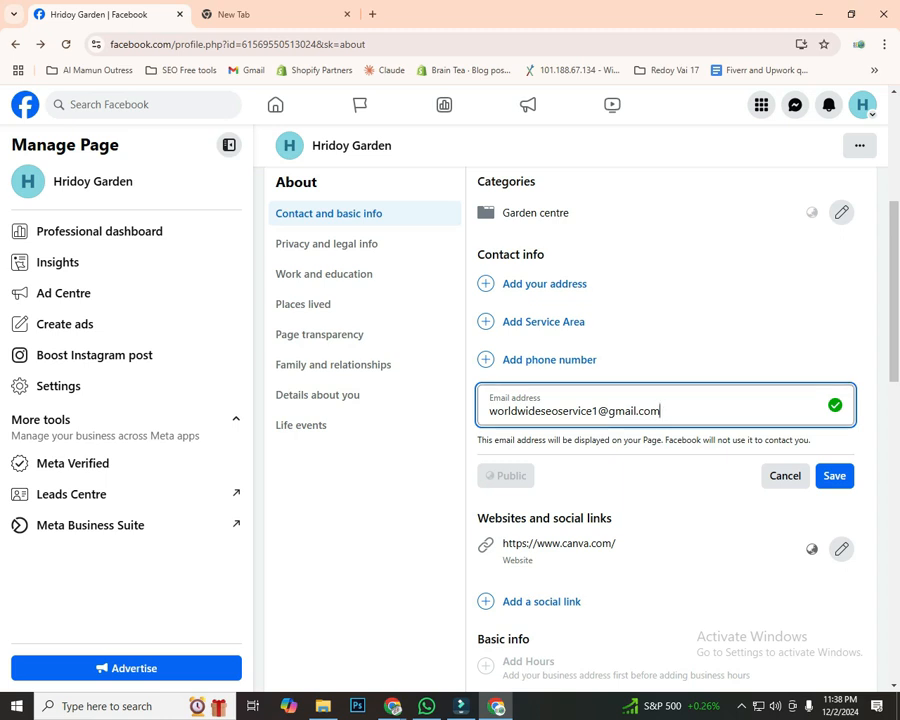
{"action": "key", "text": "Return"}
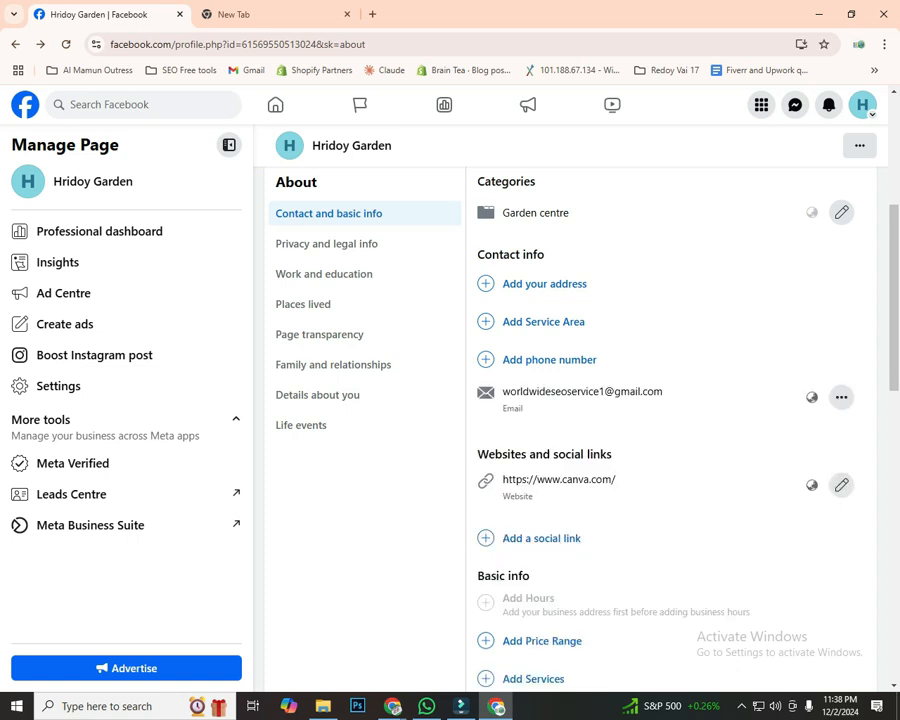
Step: Add a phone number with the Bangladesh +880 country code to the page's contact info and save it
{"action": "left_click", "coordinate": [549, 359]}
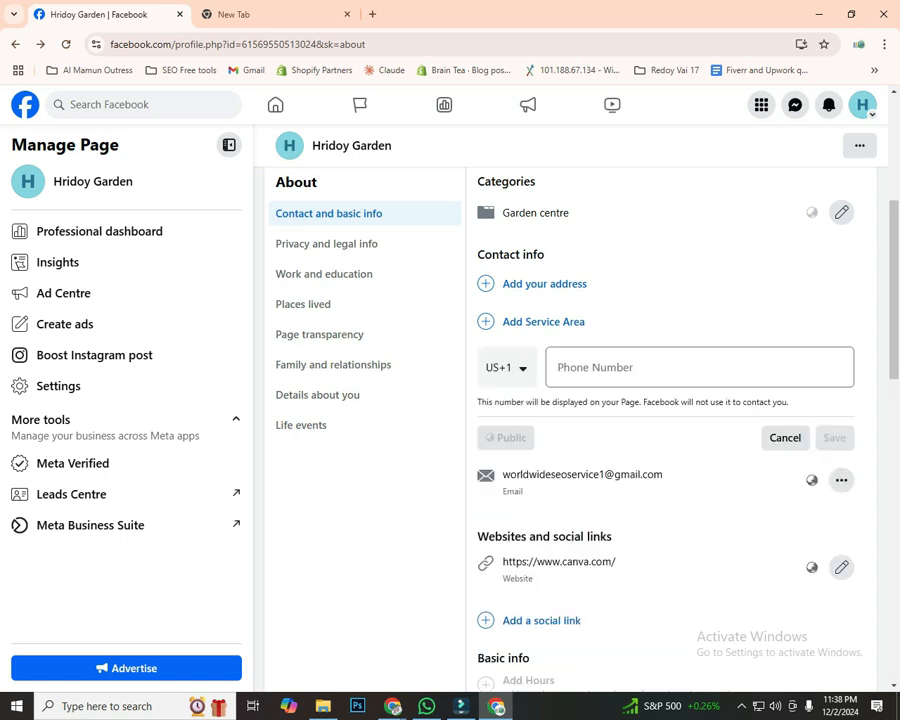
{"action": "left_click", "coordinate": [508, 368]}
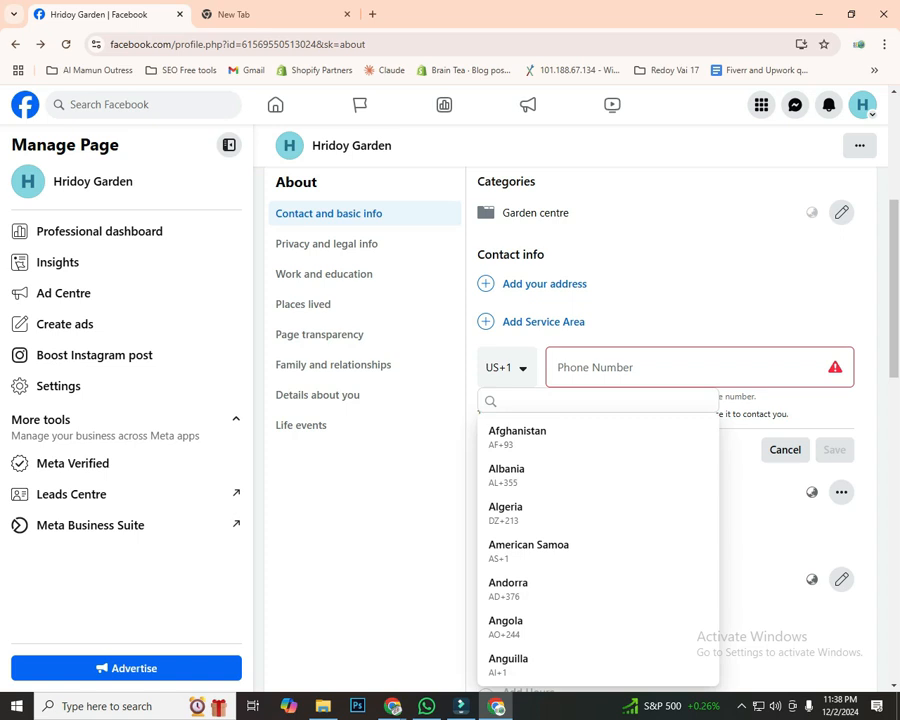
{"action": "scroll", "coordinate": [600, 480], "scroll_direction": "down", "scroll_amount": 5}
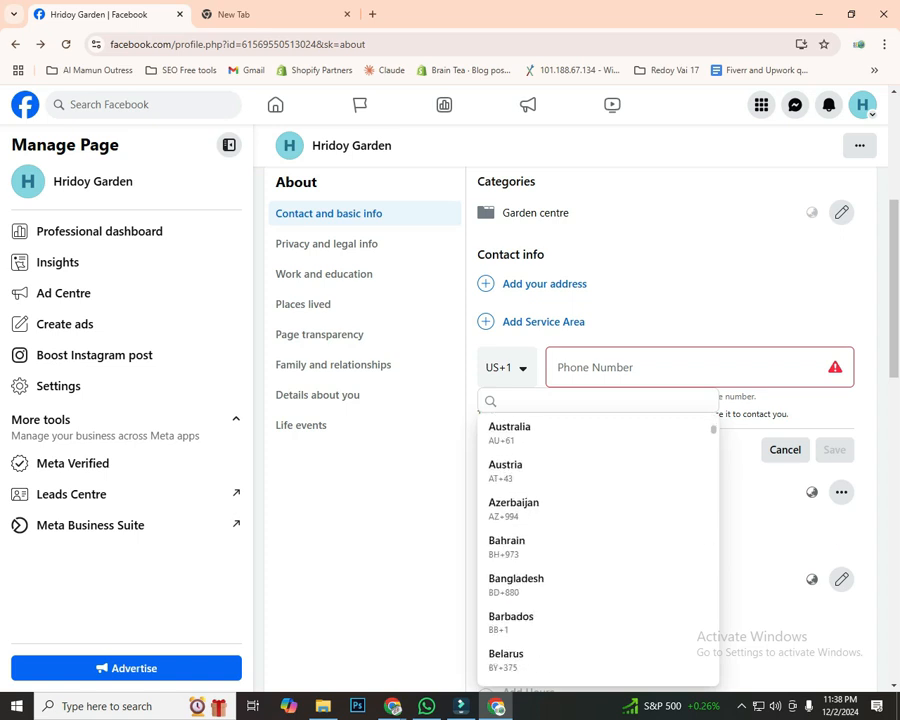
{"action": "left_click", "coordinate": [516, 584]}
{"action": "left_click", "coordinate": [630, 368]}
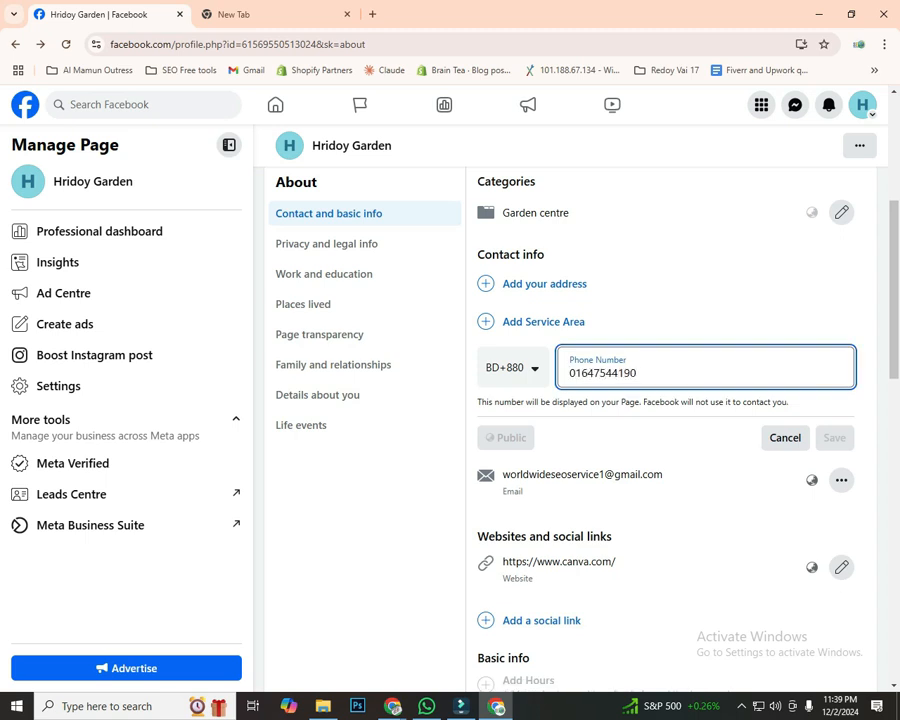
{"action": "key", "text": "Return"}
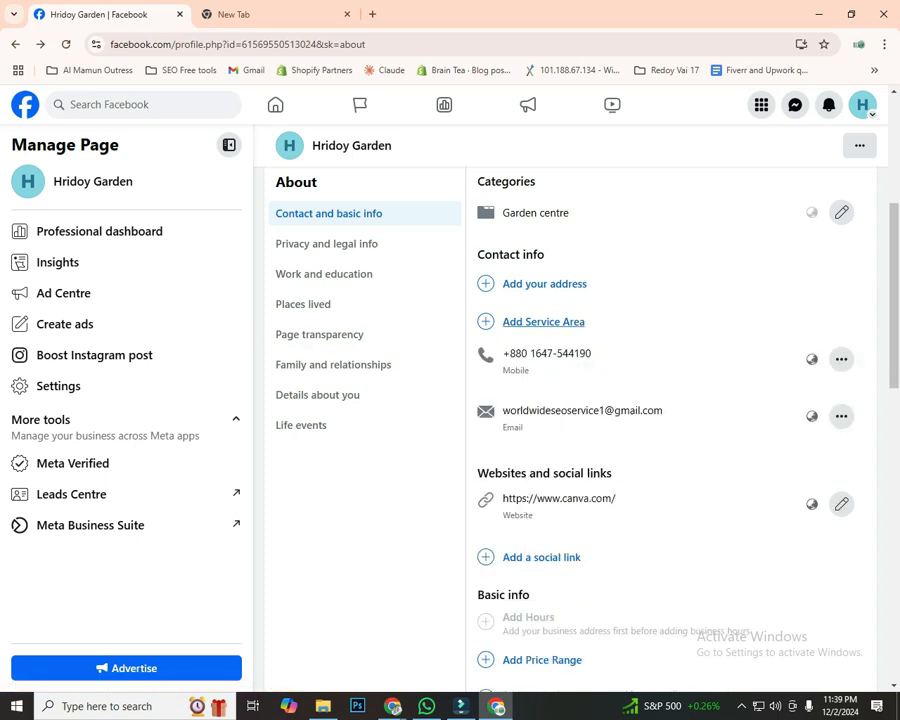
Step: Add Dhaka, Dhaka Division, Bangladesh as the page's service area and save it
{"action": "left_click", "coordinate": [543, 321]}
{"action": "left_click", "coordinate": [547, 328]}
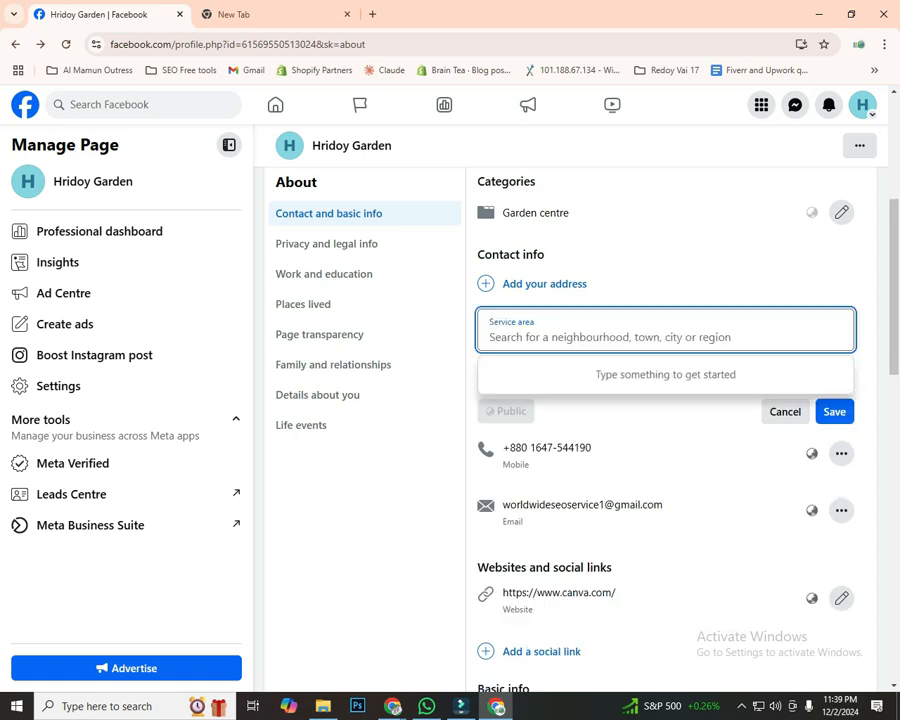
{"action": "type", "text": "d"}
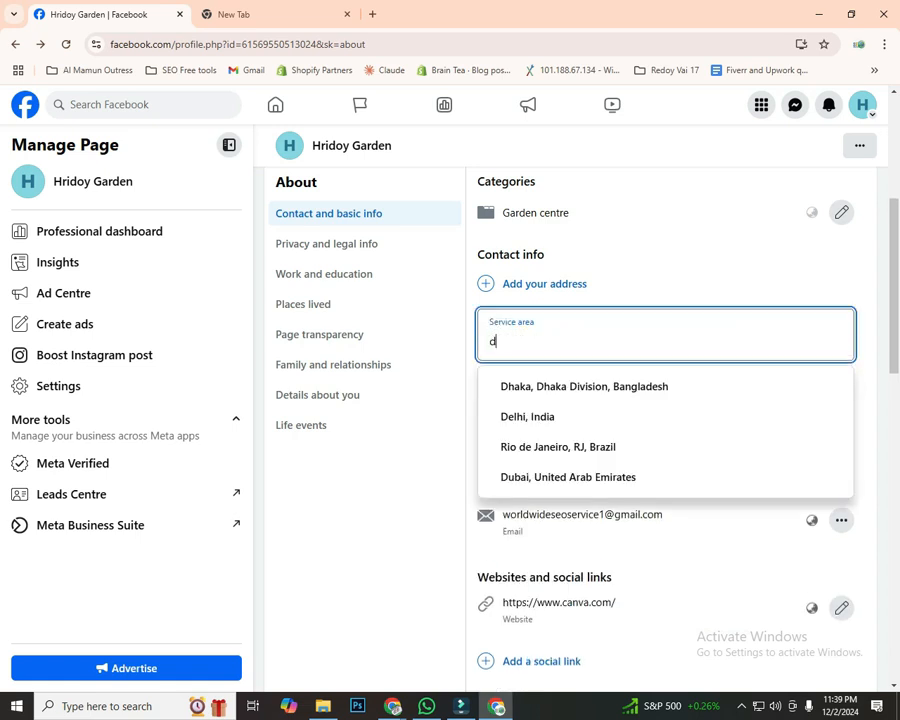
{"action": "key", "text": "BackSpace"}
{"action": "type", "text": "Dhaka"}
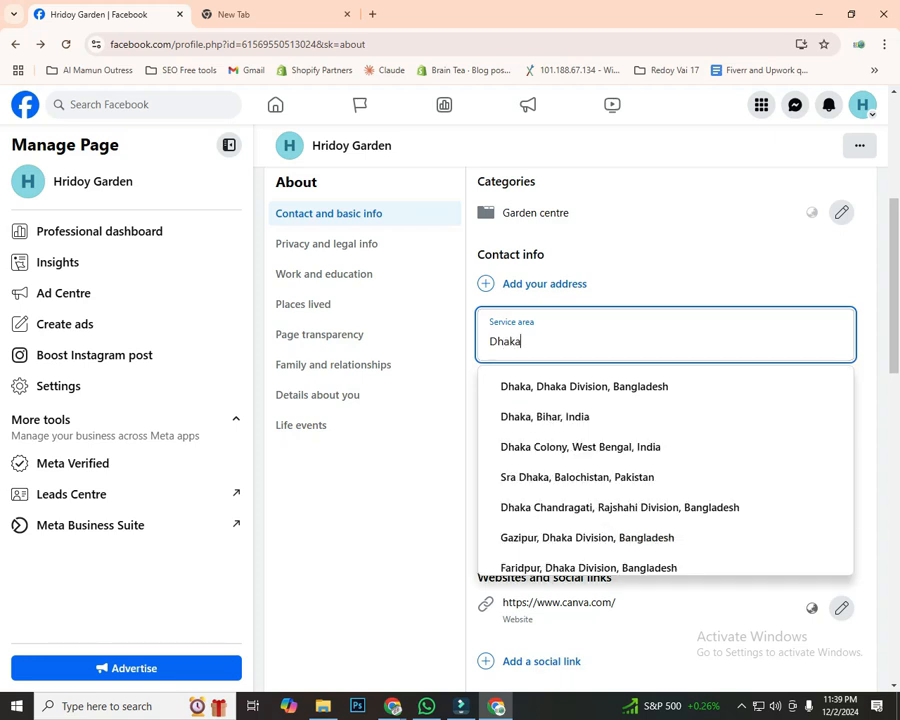
{"action": "left_click", "coordinate": [584, 387]}
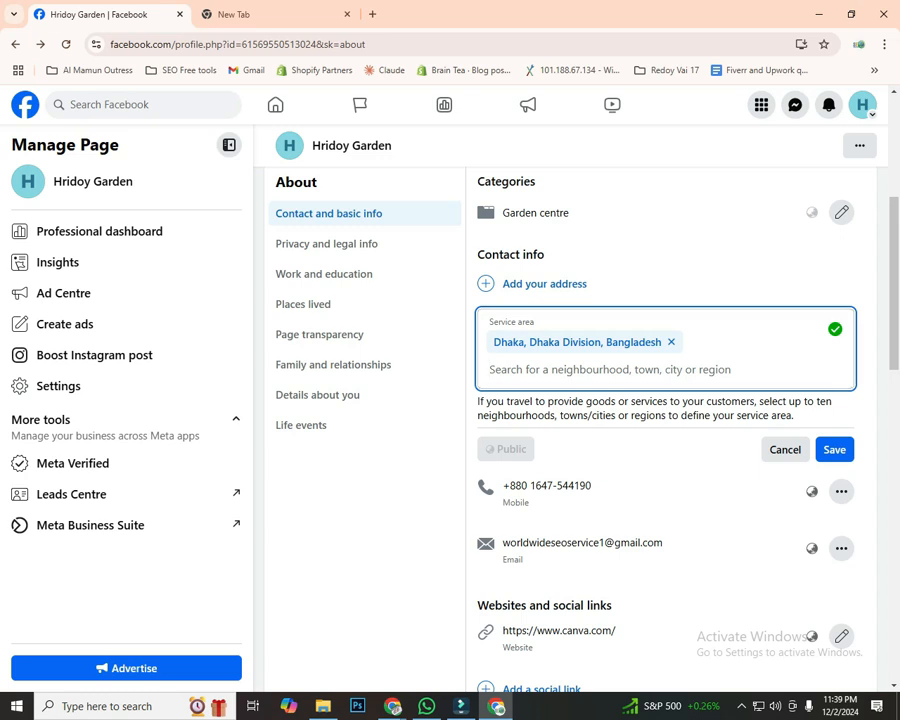
{"action": "left_click", "coordinate": [835, 450]}
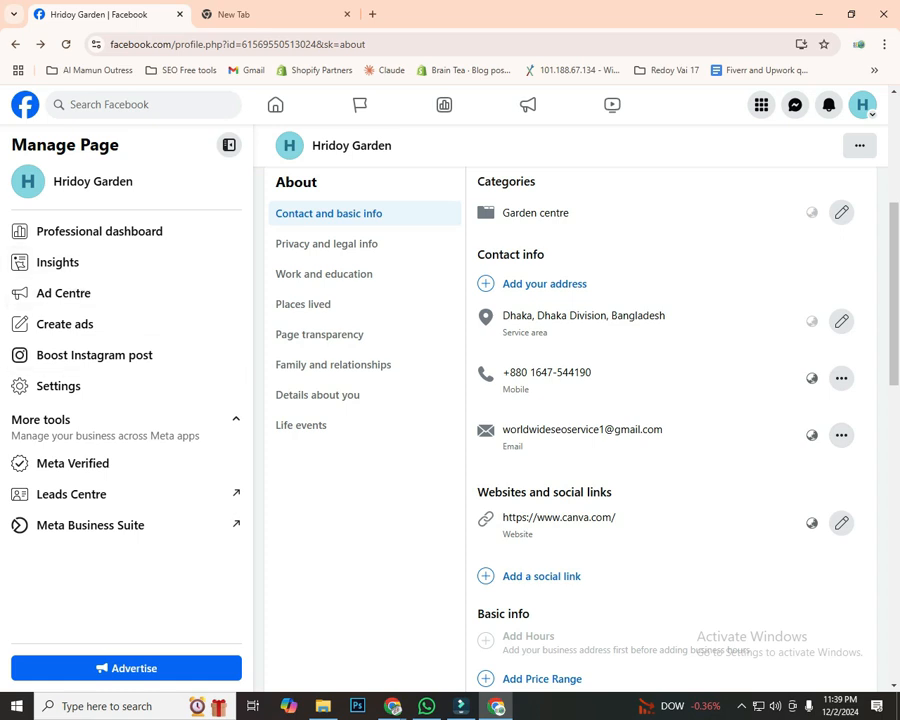
Step: Start adding the page's address by autofilling the address, city and postcode with the browser's saved details
{"action": "left_click", "coordinate": [544, 284]}
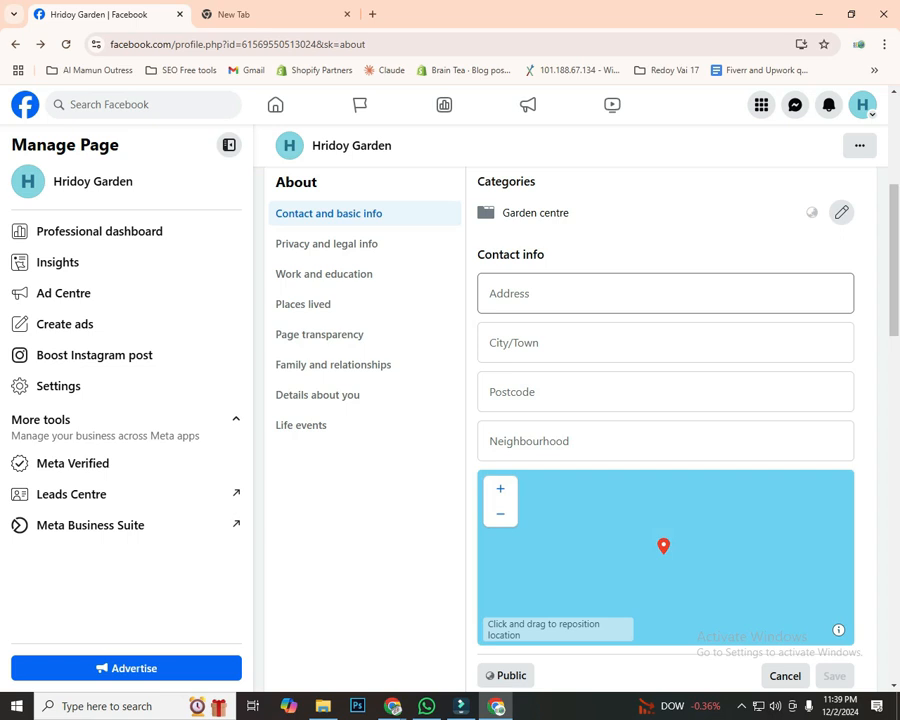
{"action": "left_click", "coordinate": [562, 295]}
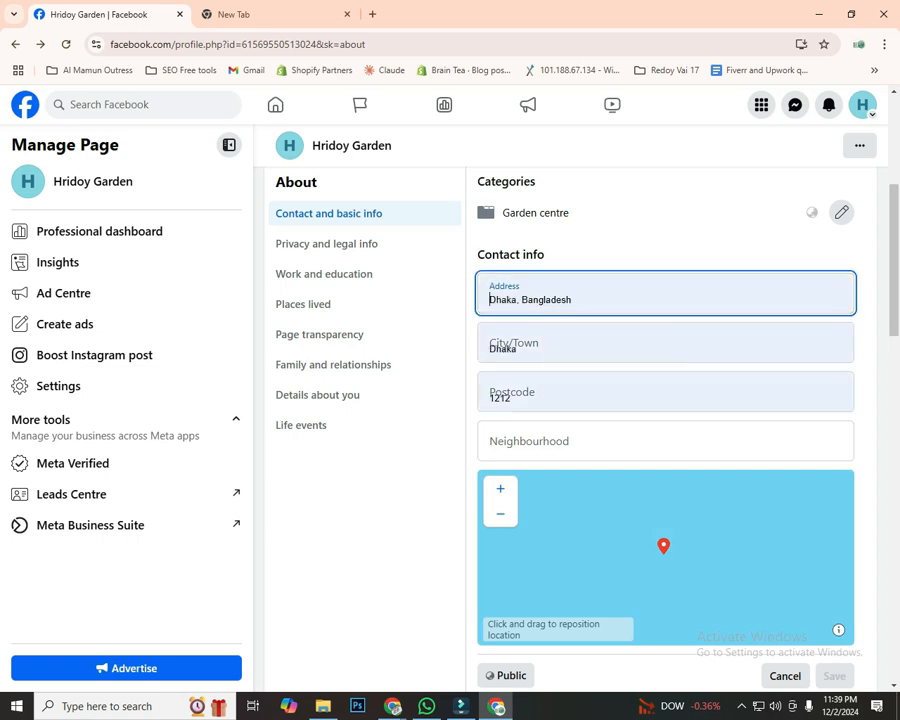
{"action": "left_click", "coordinate": [612, 340]}
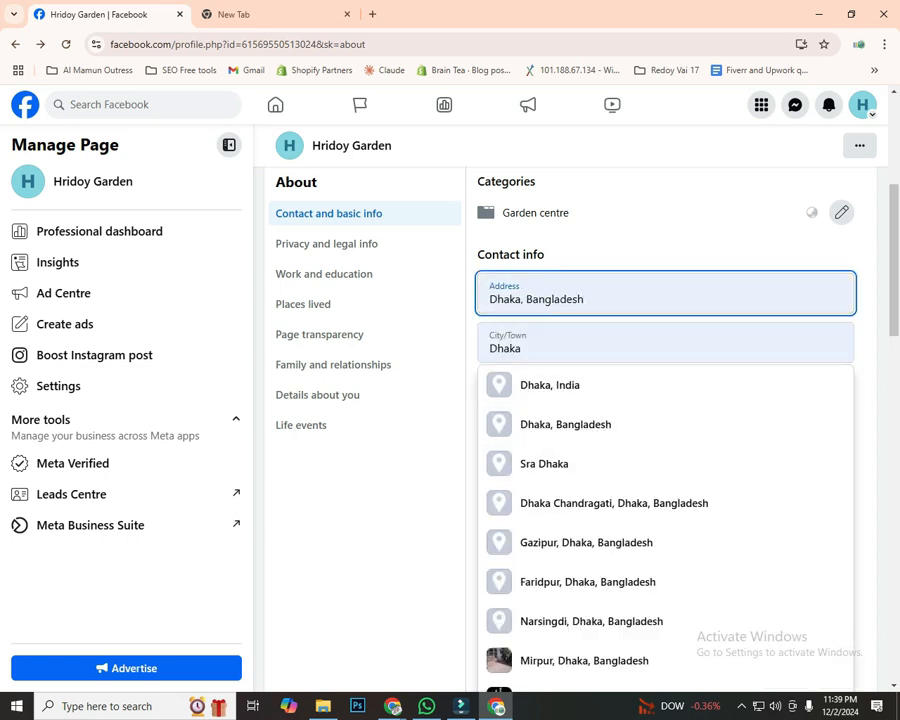
Step: Try to replace the autofilled address line with the garden's local area name, keeping the filled-in city and postcode
{"action": "triple_click", "coordinate": [562, 299]}
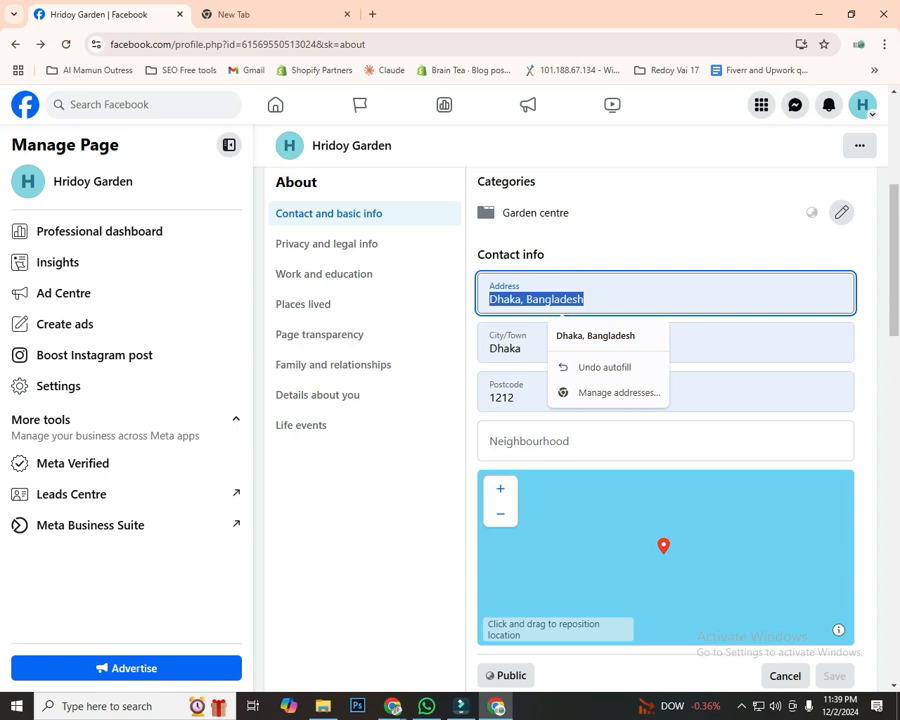
{"action": "type", "text": "Aftab Naog"}
{"action": "key", "text": "BackSpace"}
{"action": "key", "text": "BackSpace"}
{"action": "type", "text": "gor"}
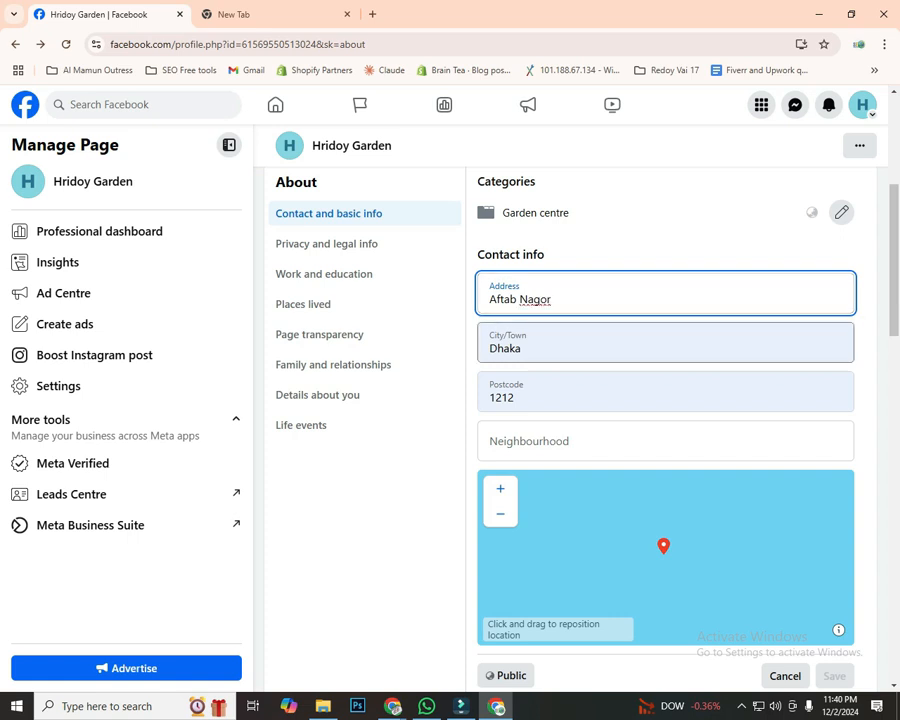
{"action": "key", "text": "Tab"}
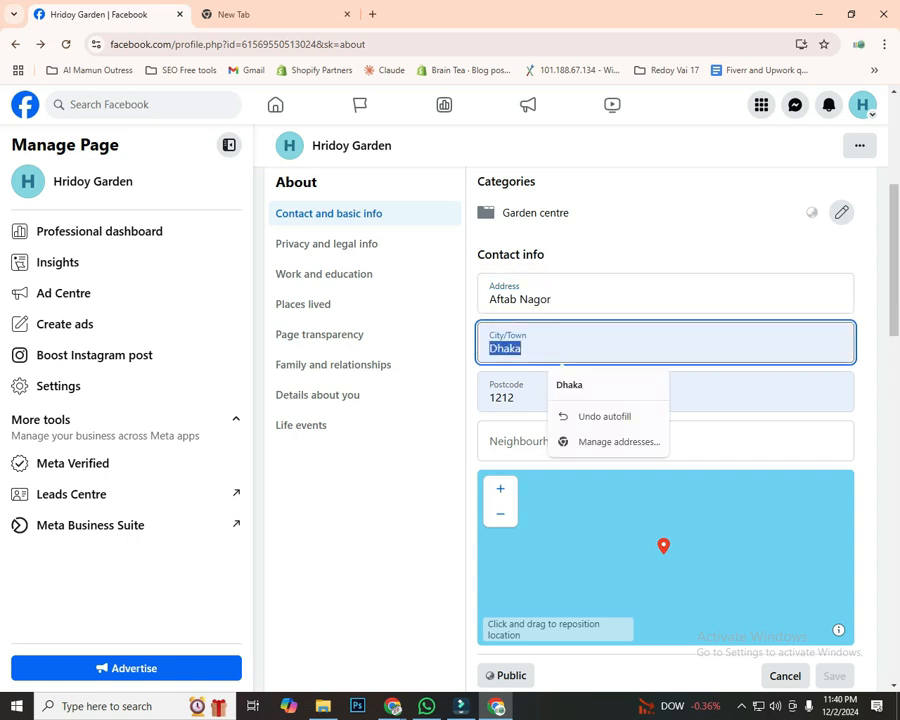
{"action": "key", "text": "Tab"}
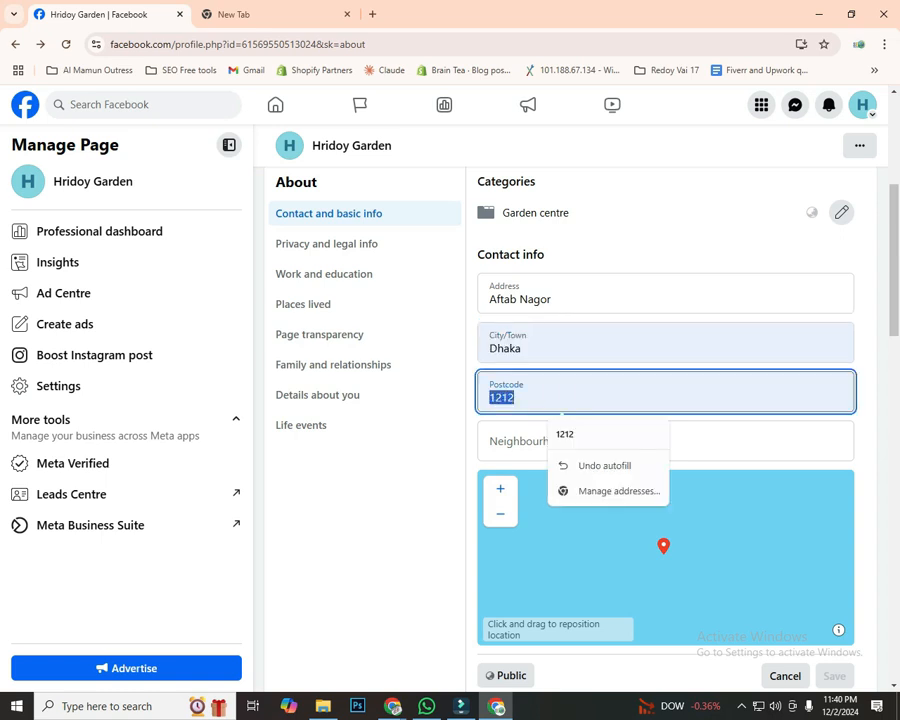
{"action": "left_click", "coordinate": [400, 470]}
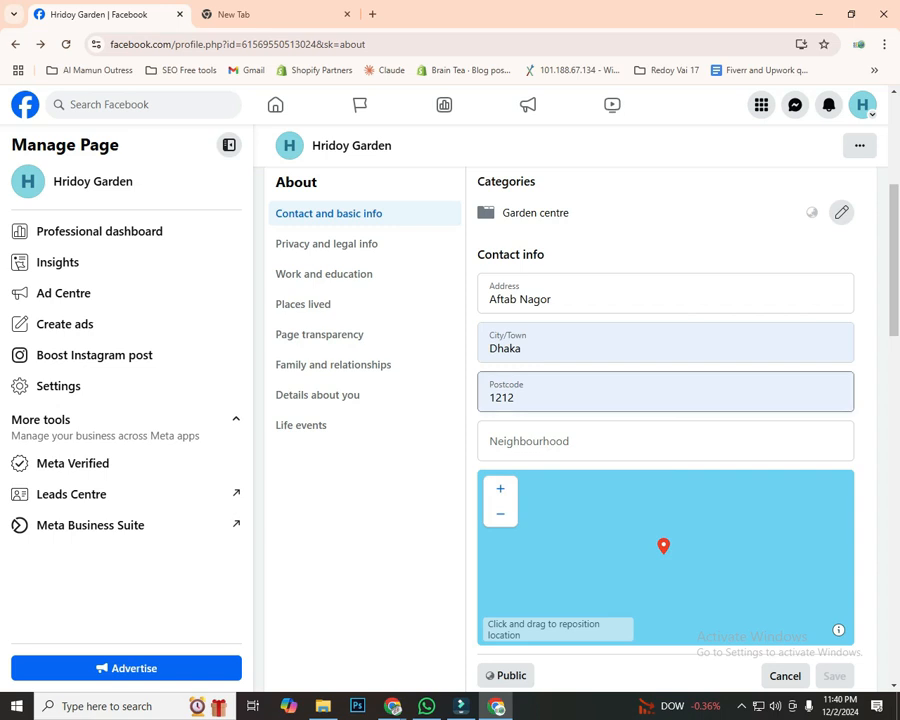
{"action": "scroll", "coordinate": [665, 392], "scroll_direction": "down", "scroll_amount": 1}
{"action": "scroll", "coordinate": [665, 400], "scroll_direction": "down", "scroll_amount": 1}
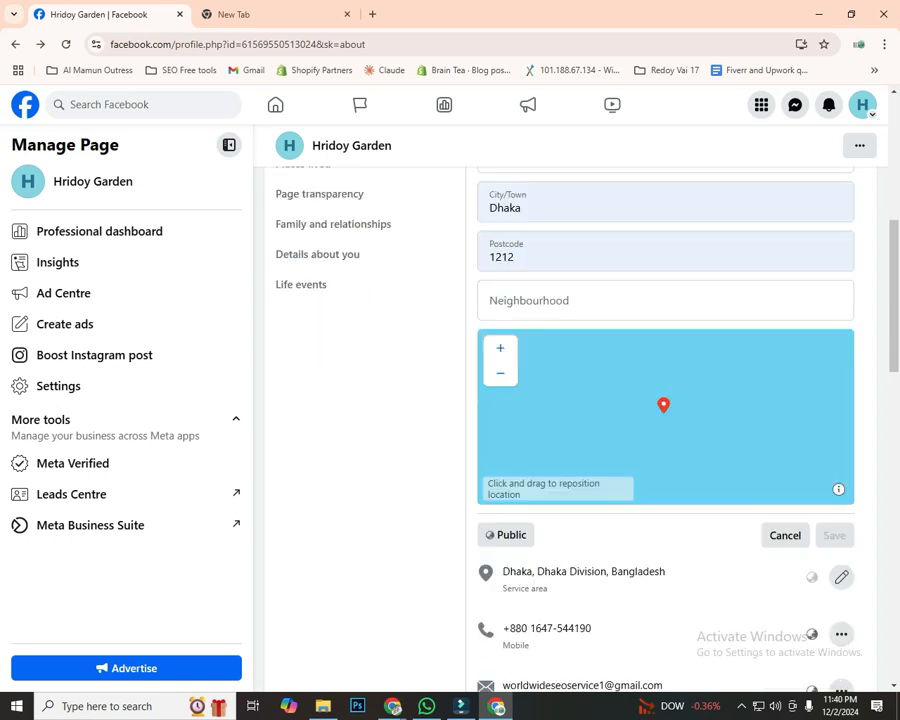
{"action": "left_click", "coordinate": [506, 535]}
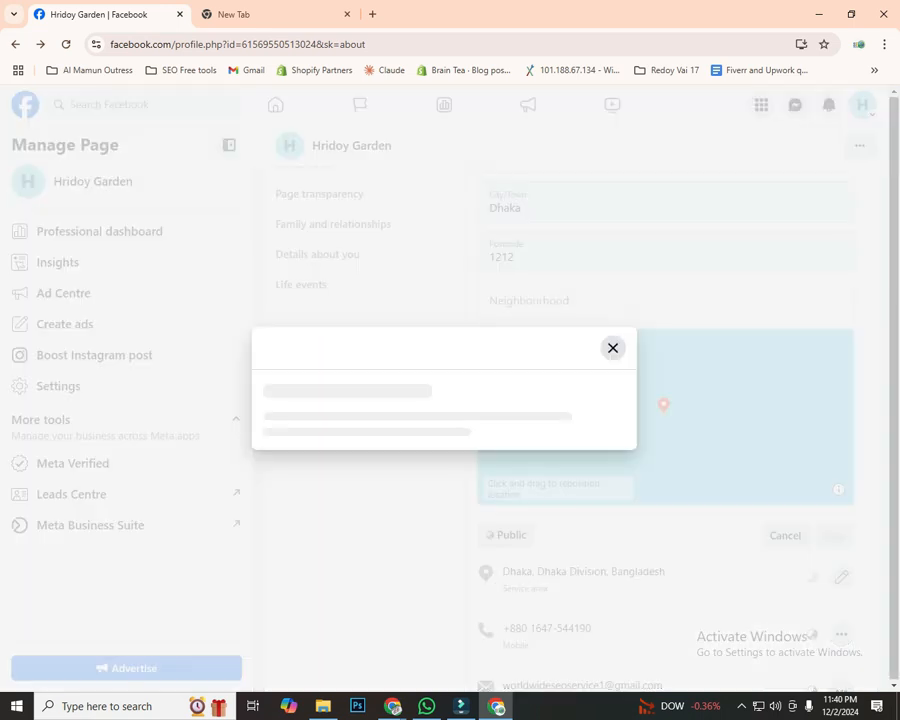
{"action": "left_click", "coordinate": [587, 444]}
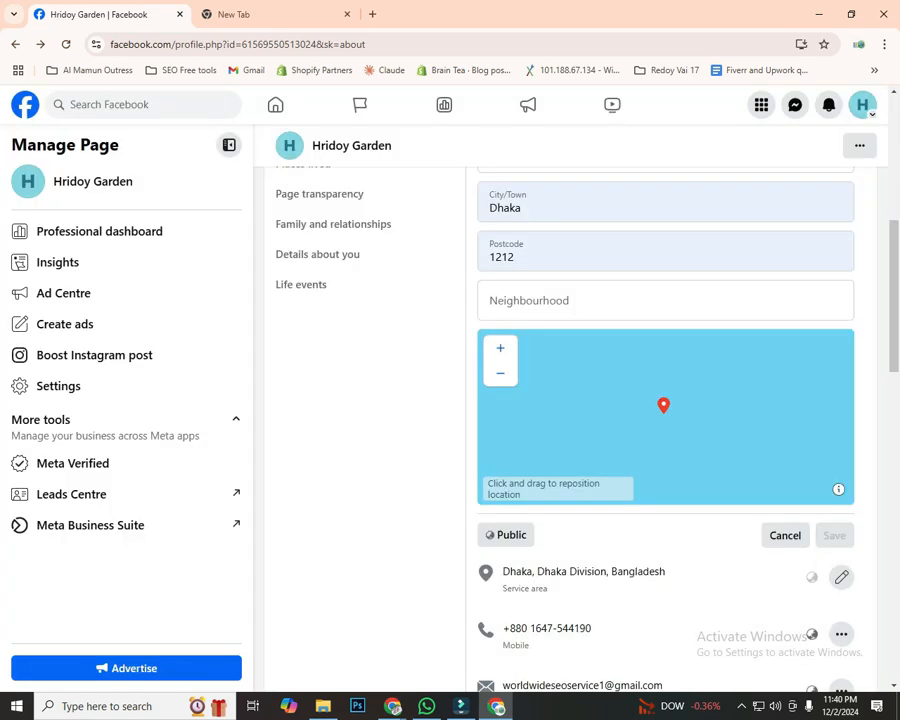
Step: Fill in About You under the page's Details about you with the copied page name Hridoy Garden and save it
{"action": "scroll", "coordinate": [570, 400], "scroll_direction": "up", "scroll_amount": 4}
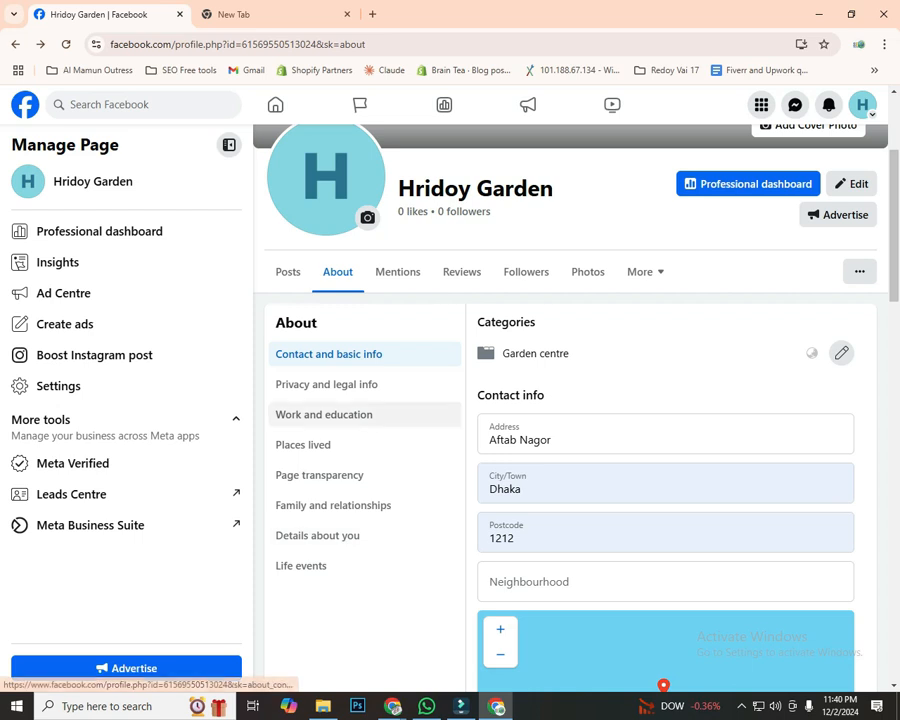
{"action": "scroll", "coordinate": [400, 480], "scroll_direction": "up", "scroll_amount": 2}
{"action": "scroll", "coordinate": [398, 483], "scroll_direction": "down", "scroll_amount": 5}
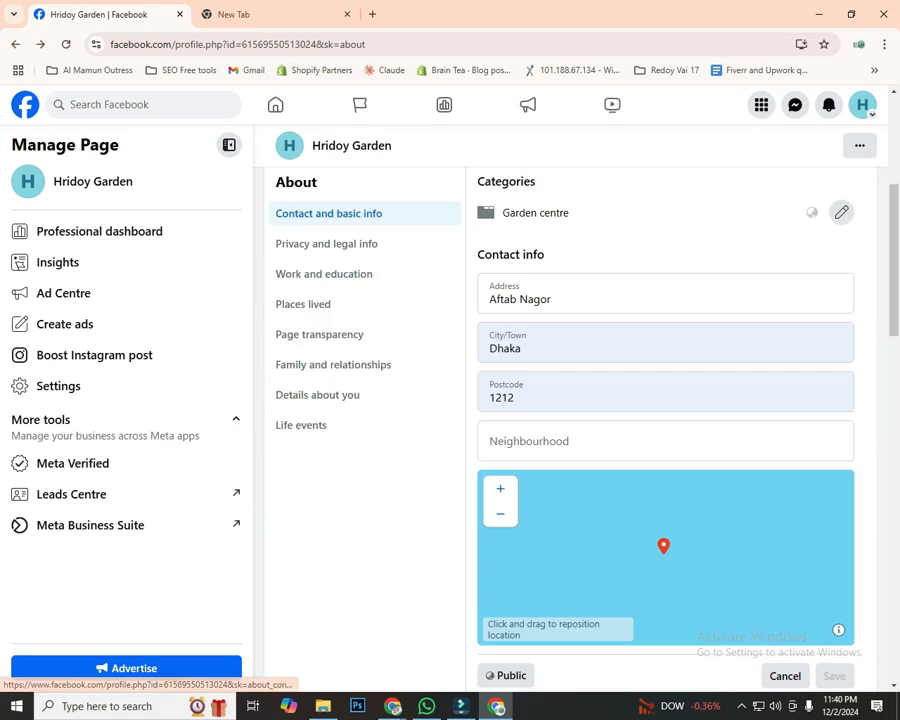
{"action": "scroll", "coordinate": [360, 440], "scroll_direction": "up", "scroll_amount": 2}
{"action": "left_click", "coordinate": [317, 535]}
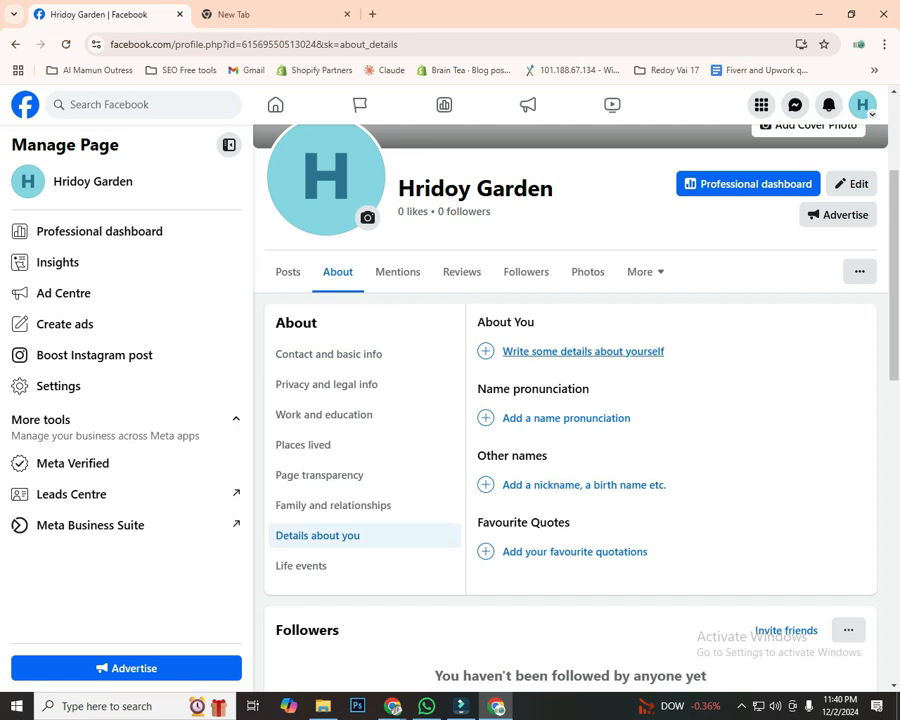
{"action": "left_click", "coordinate": [583, 351]}
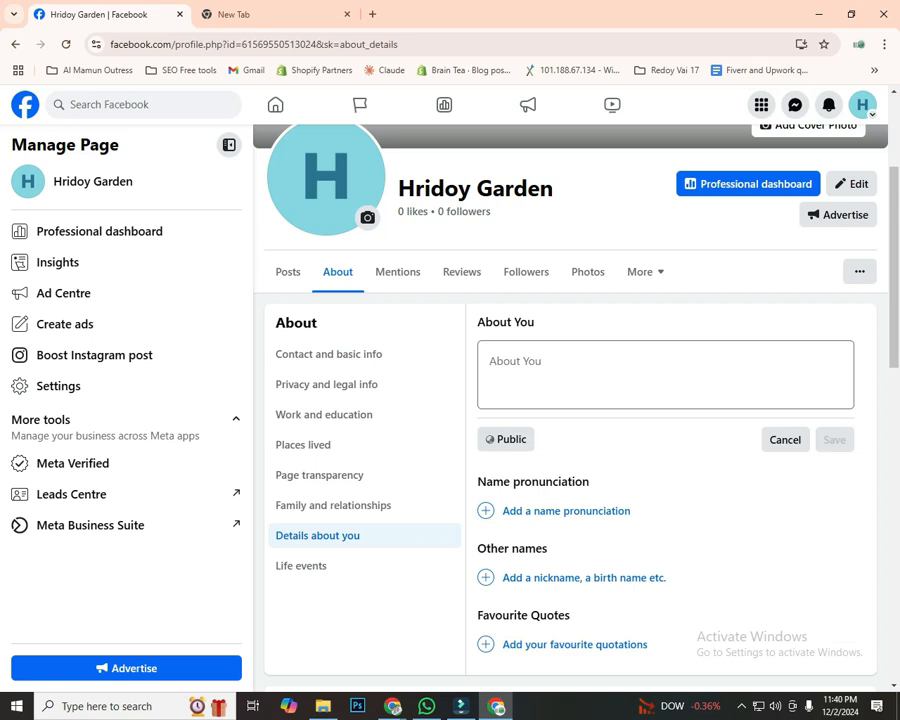
{"action": "left_click", "coordinate": [581, 366]}
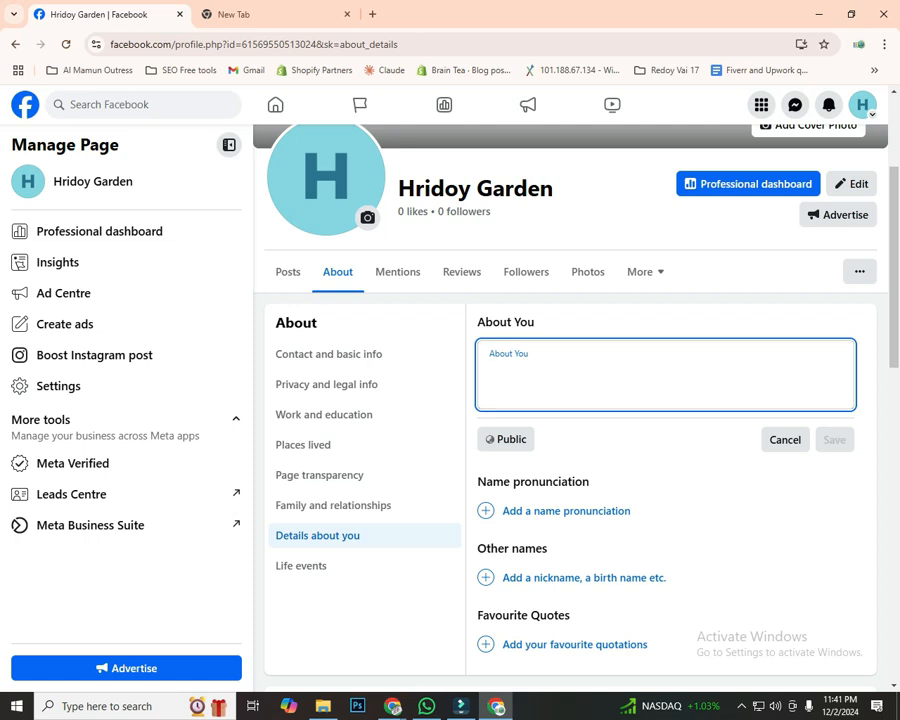
{"action": "left_click_drag", "start_coordinate": [398, 189], "coordinate": [555, 189]}
{"action": "key", "text": "ctrl+c"}
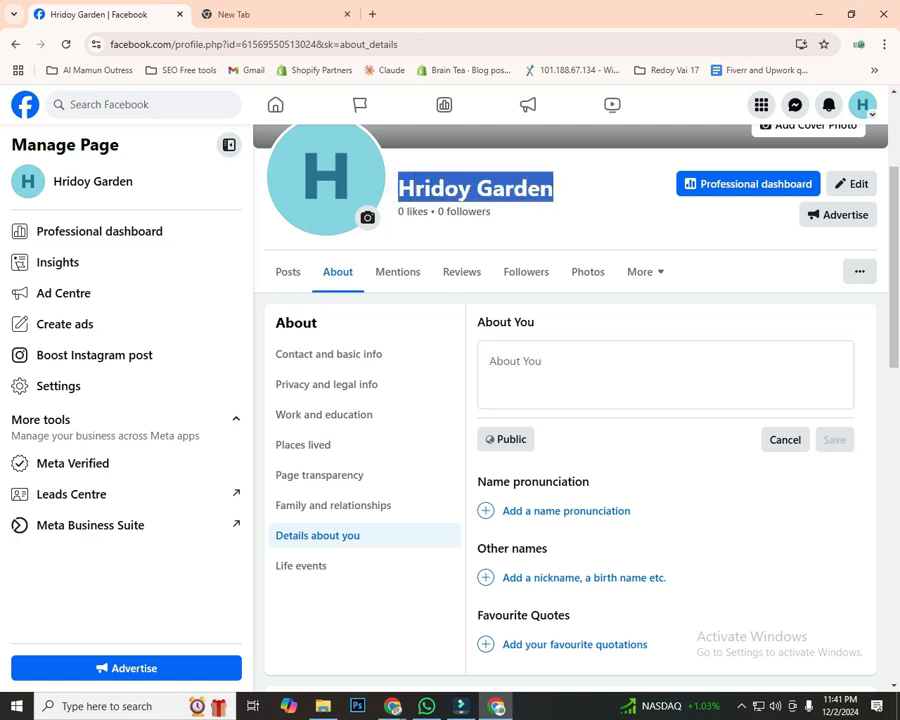
{"action": "left_click", "coordinate": [540, 371]}
{"action": "key", "text": "ctrl+v"}
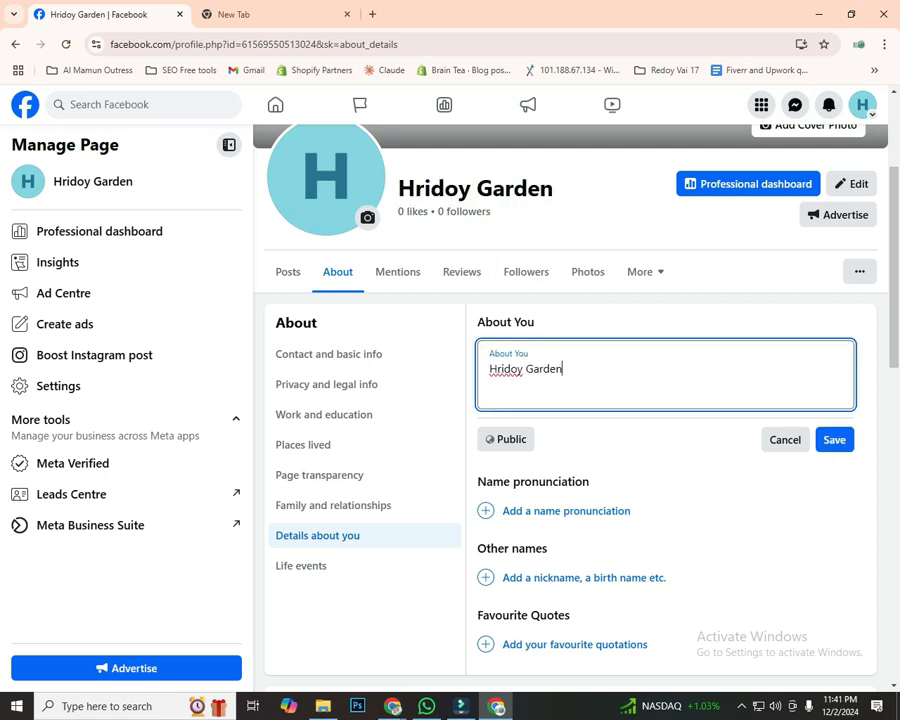
{"action": "left_click", "coordinate": [834, 440]}
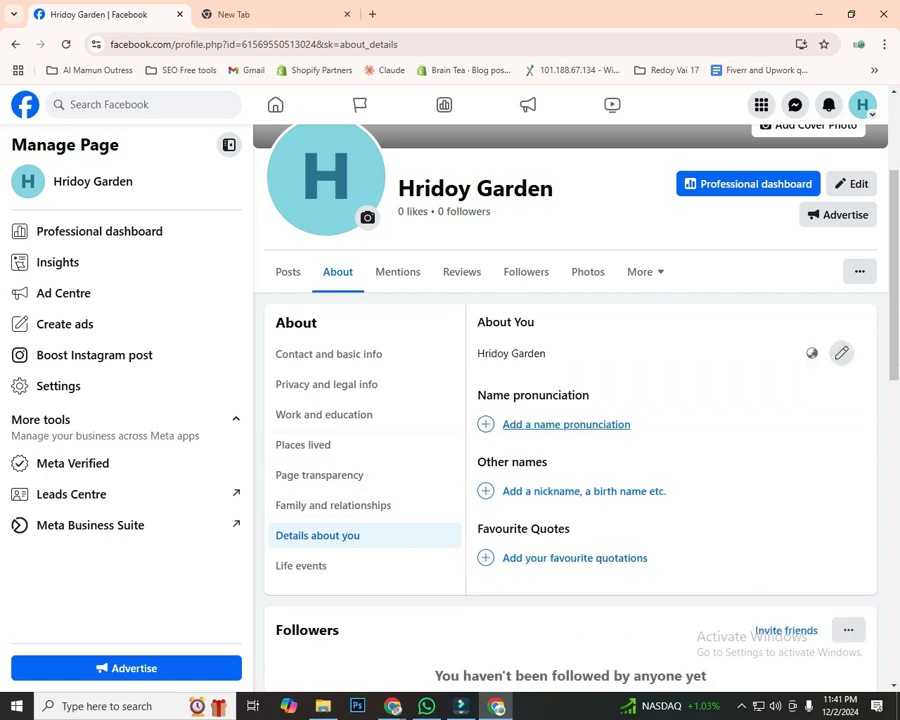
Step: Return to the page's posts view and review its health rating, Intro details and published post
{"action": "scroll", "coordinate": [570, 420], "scroll_direction": "up", "scroll_amount": 3}
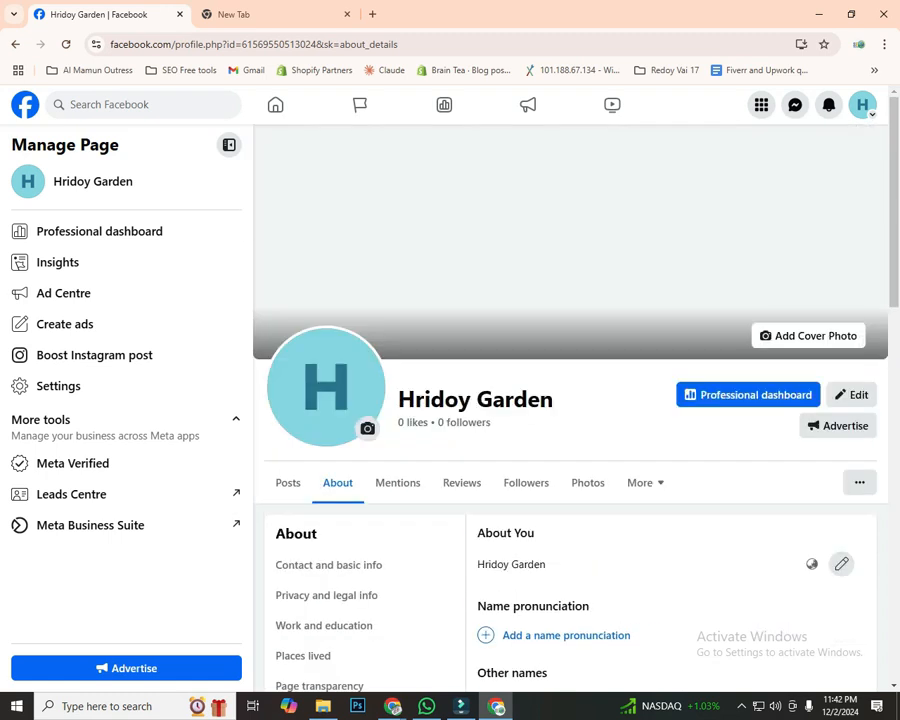
{"action": "scroll", "coordinate": [570, 420], "scroll_direction": "down", "scroll_amount": 3}
{"action": "scroll", "coordinate": [570, 420], "scroll_direction": "up", "scroll_amount": 2}
{"action": "left_click", "coordinate": [288, 483]}
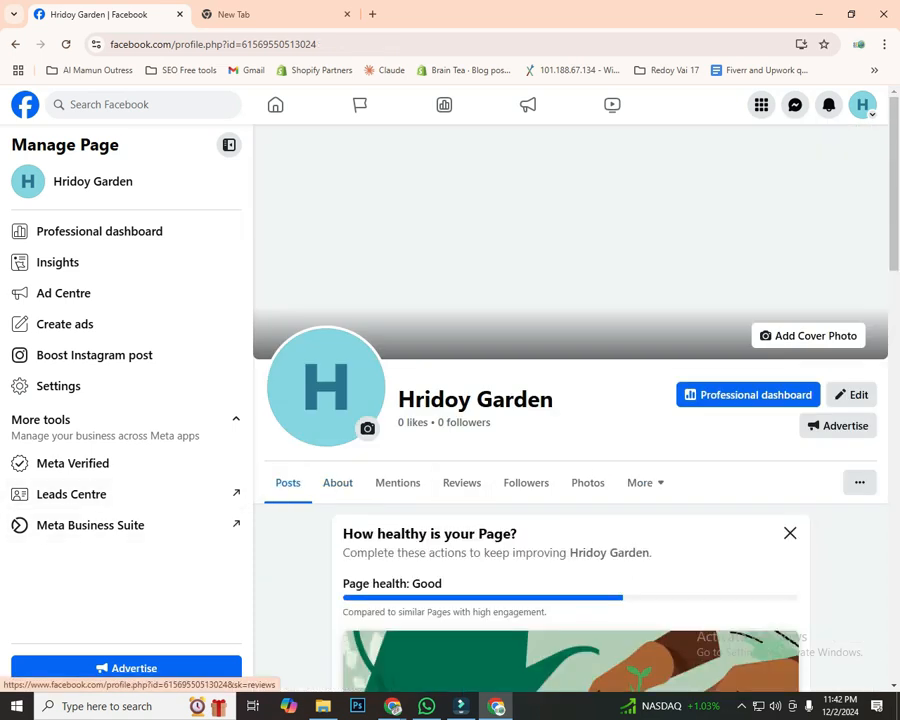
{"action": "scroll", "coordinate": [440, 488], "scroll_direction": "down", "scroll_amount": 2}
{"action": "scroll", "coordinate": [570, 420], "scroll_direction": "down", "scroll_amount": 8}
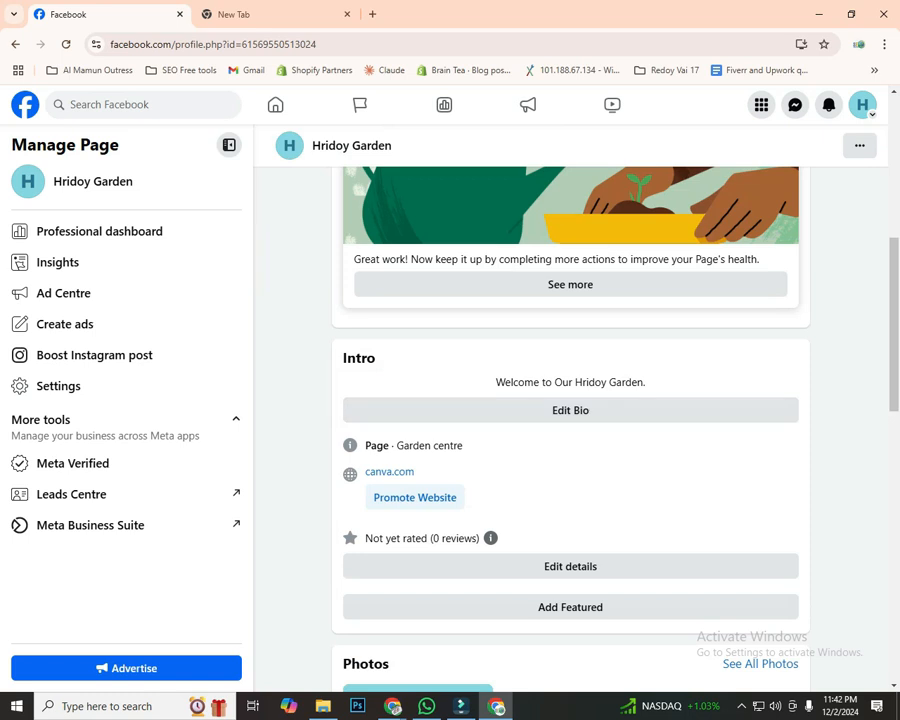
{"action": "scroll", "coordinate": [570, 420], "scroll_direction": "down", "scroll_amount": 2}
{"action": "scroll", "coordinate": [570, 420], "scroll_direction": "up", "scroll_amount": 9}
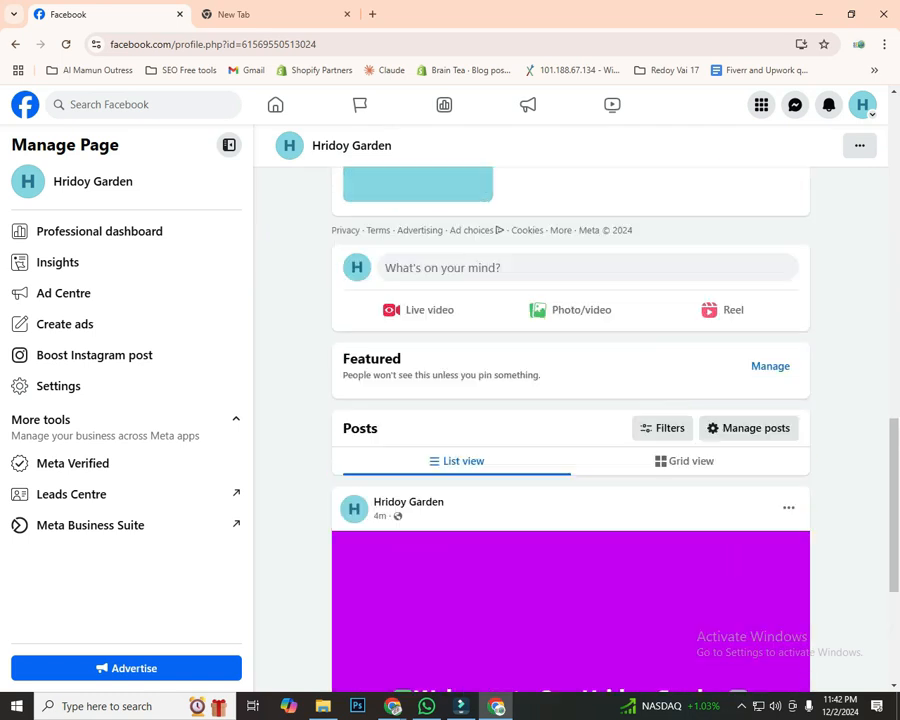
{"action": "scroll", "coordinate": [570, 420], "scroll_direction": "up", "scroll_amount": 3}
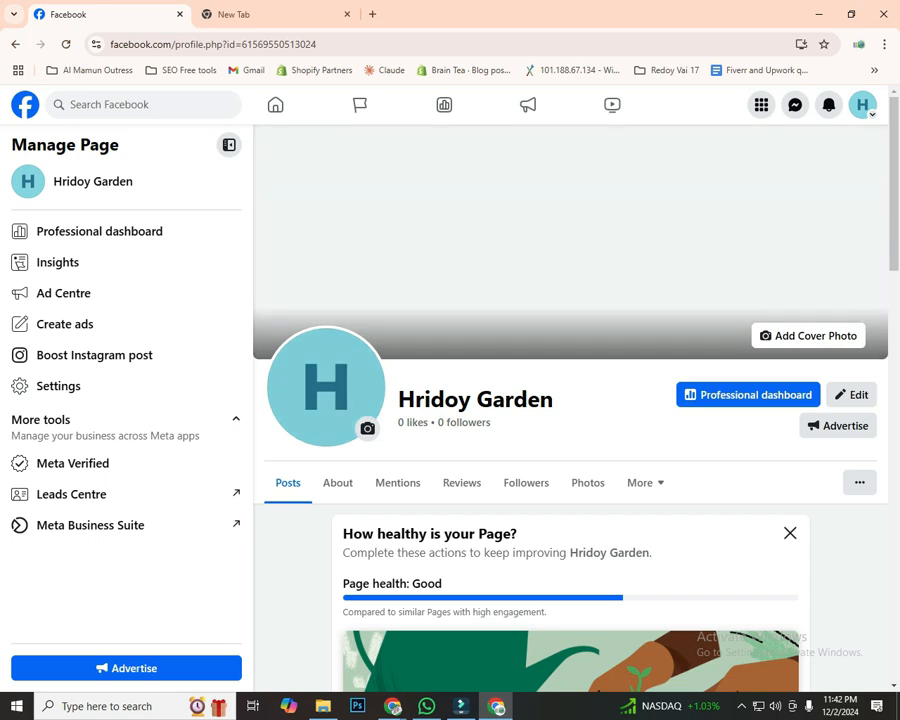
Step: Switch to the "seo tools bd" browser profile and open the bookmarked HridoySeoTools membership page
{"action": "left_click", "coordinate": [858, 44]}
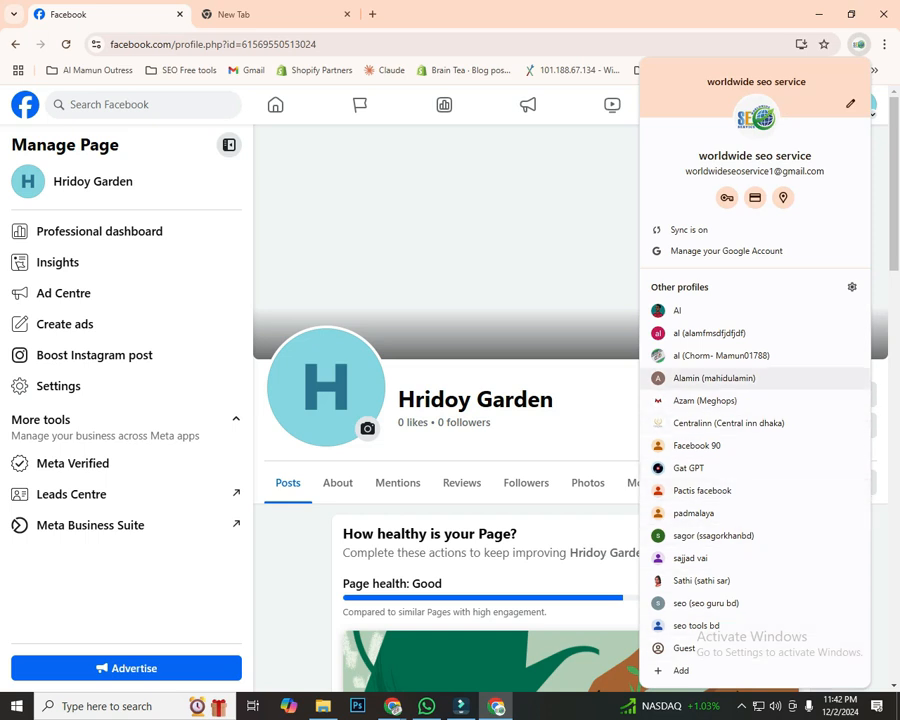
{"action": "left_click", "coordinate": [697, 626]}
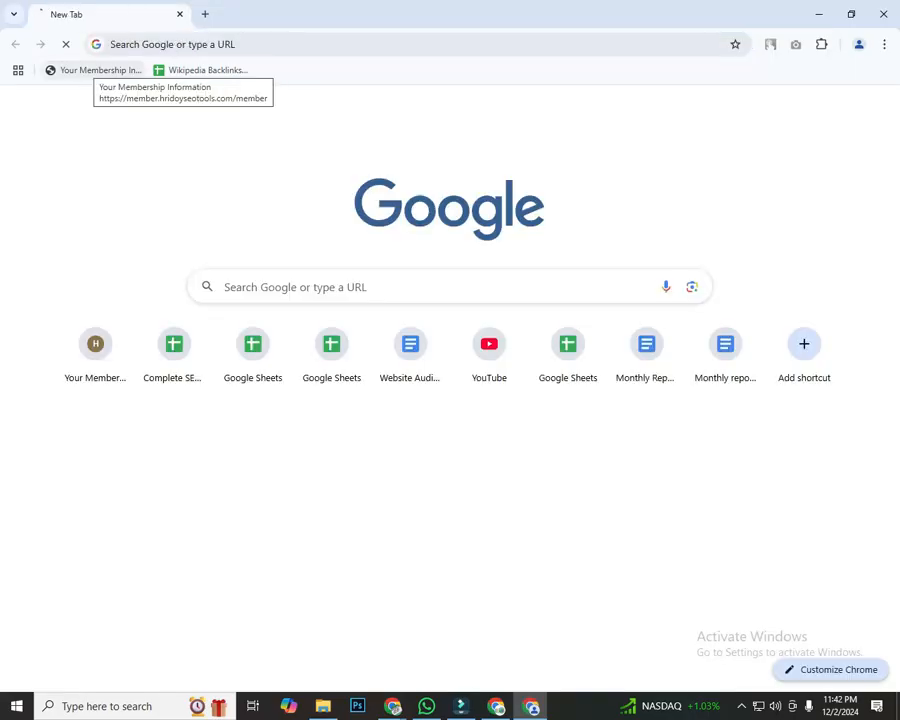
{"action": "left_click", "coordinate": [95, 70]}
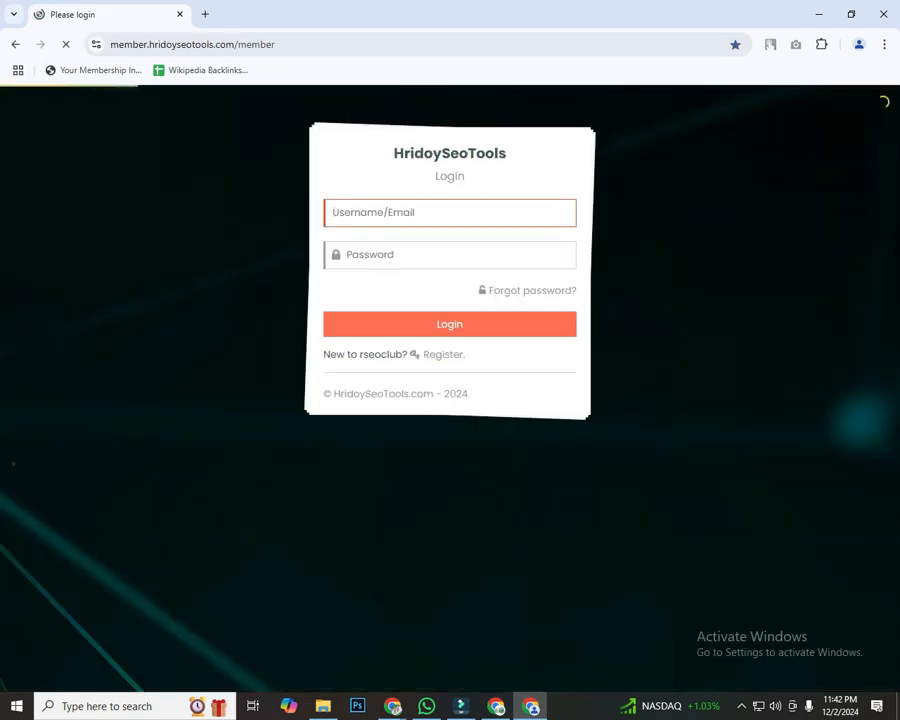
Step: Log in to HridoySeoTools with the saved username and the account password
{"action": "left_click", "coordinate": [442, 213]}
{"action": "key", "text": "Return"}
{"action": "key", "text": "Tab"}
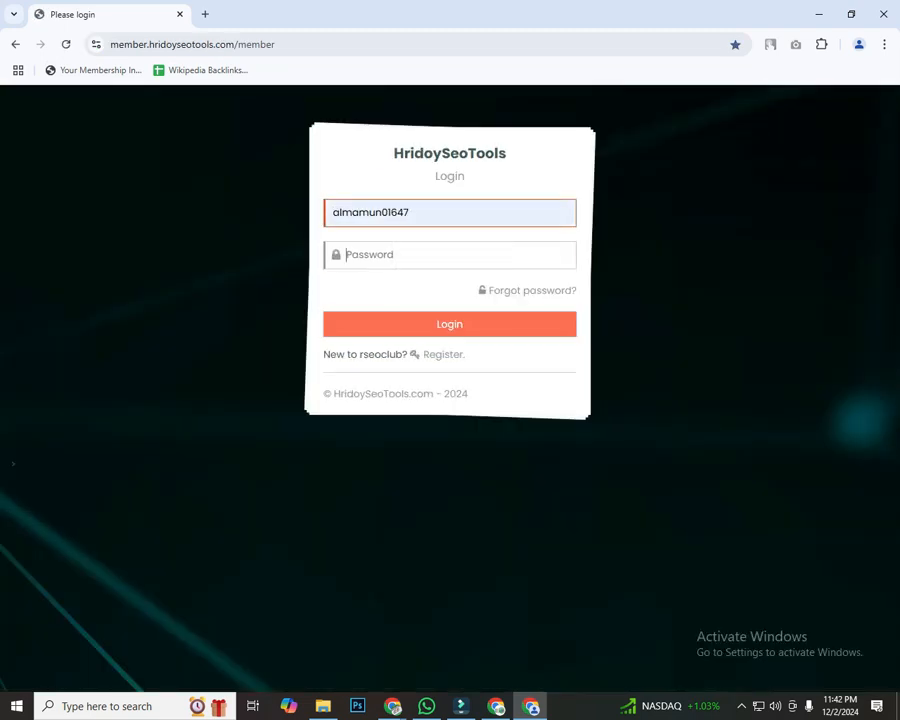
{"action": "type", "text": "****"}
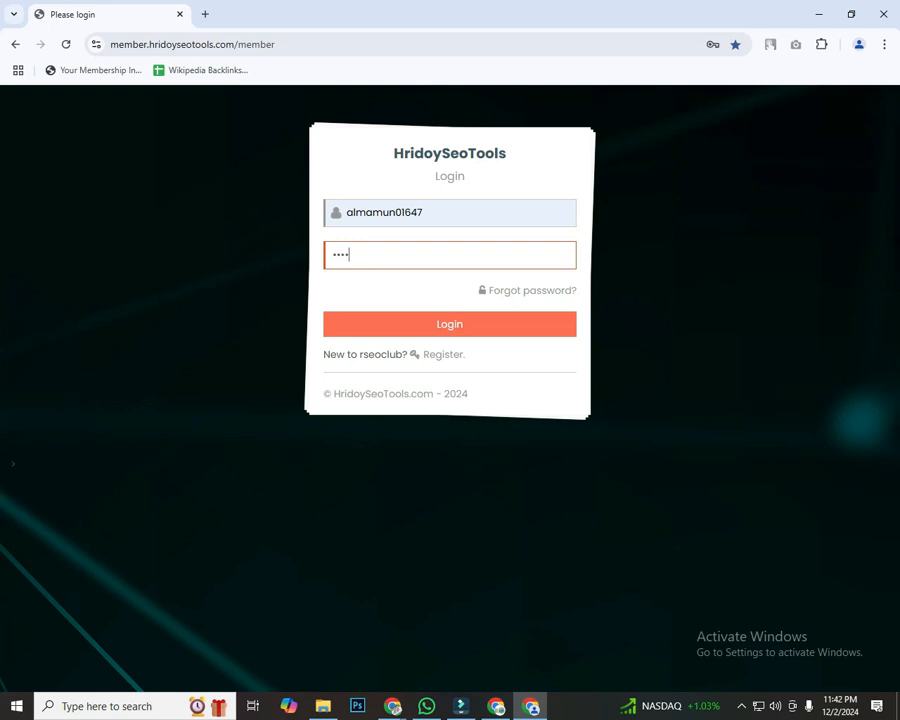
{"action": "type", "text": "******"}
{"action": "key", "text": "Return"}
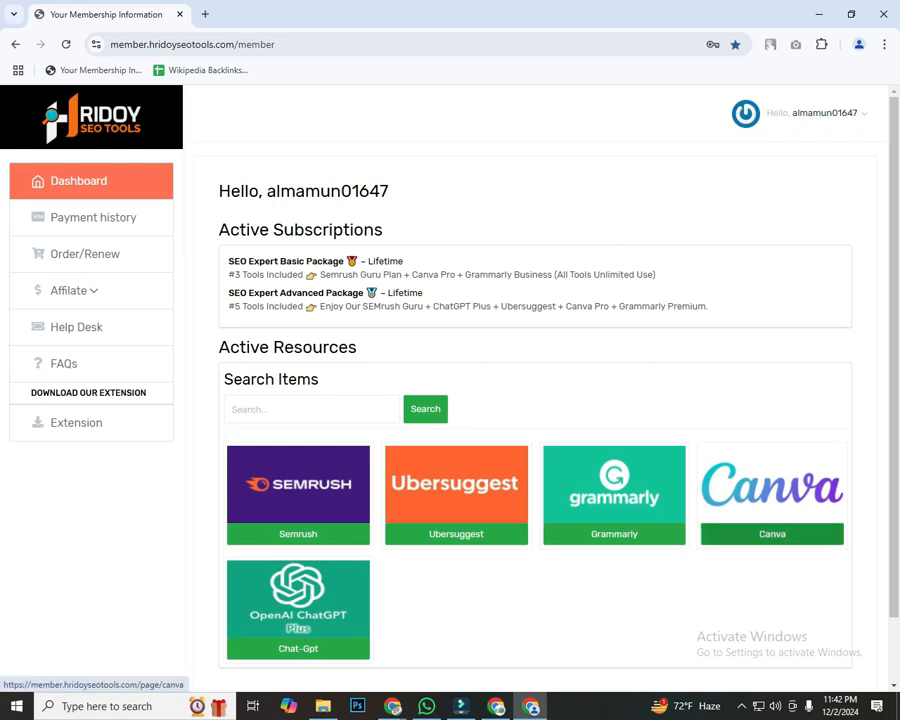
Step: Open Canva from the member dashboard, search for "facebook cover" and choose the Facebook Cover (Landscape) 851 × 315 px format
{"action": "left_click", "coordinate": [772, 534]}
{"action": "left_click", "coordinate": [541, 225]}
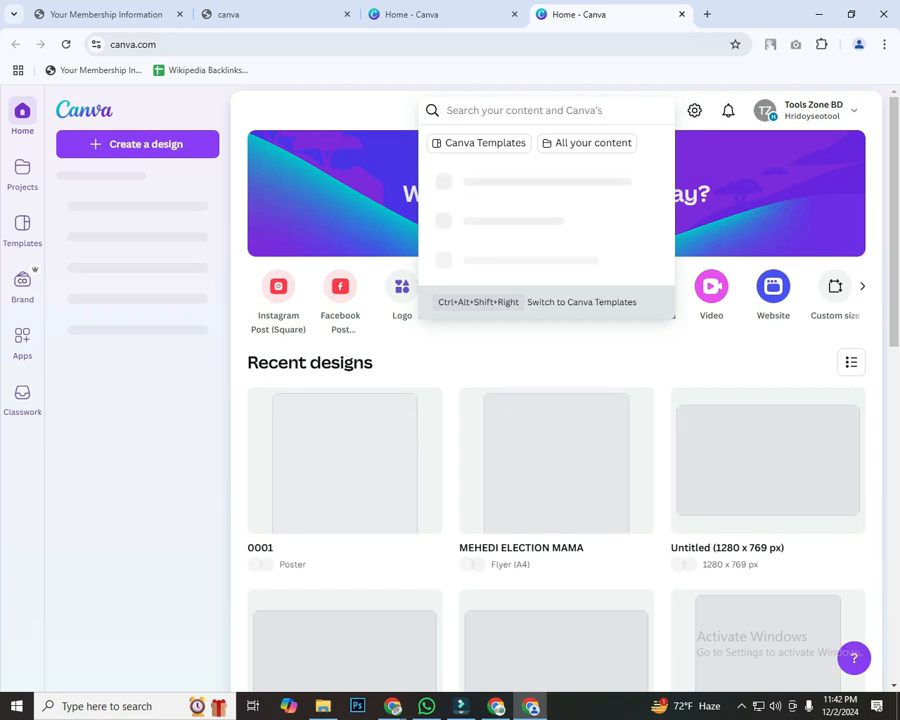
{"action": "type", "text": "facebook"}
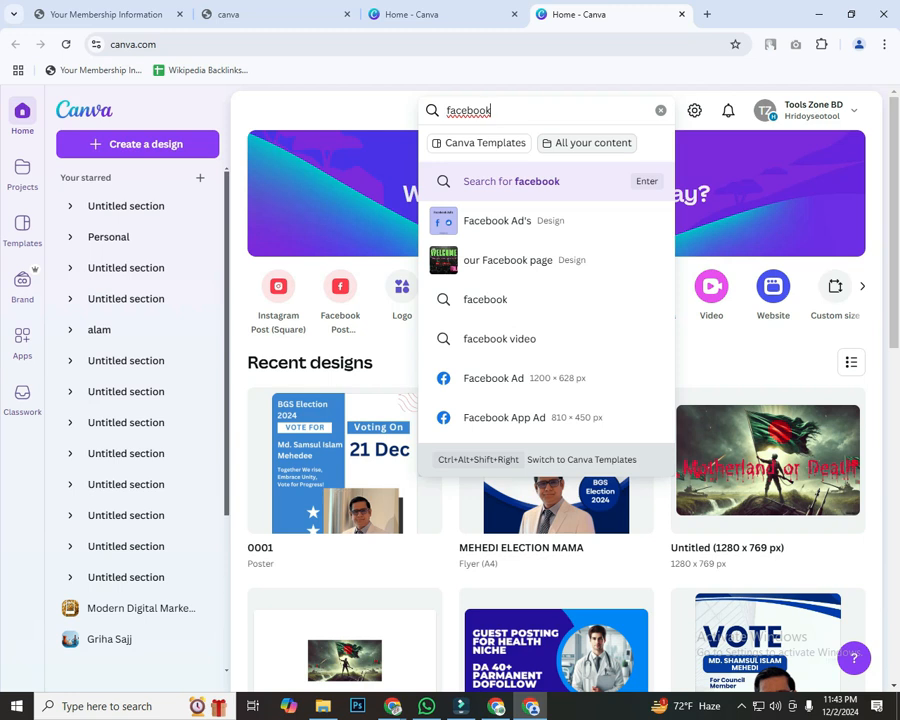
{"action": "type", "text": "cover"}
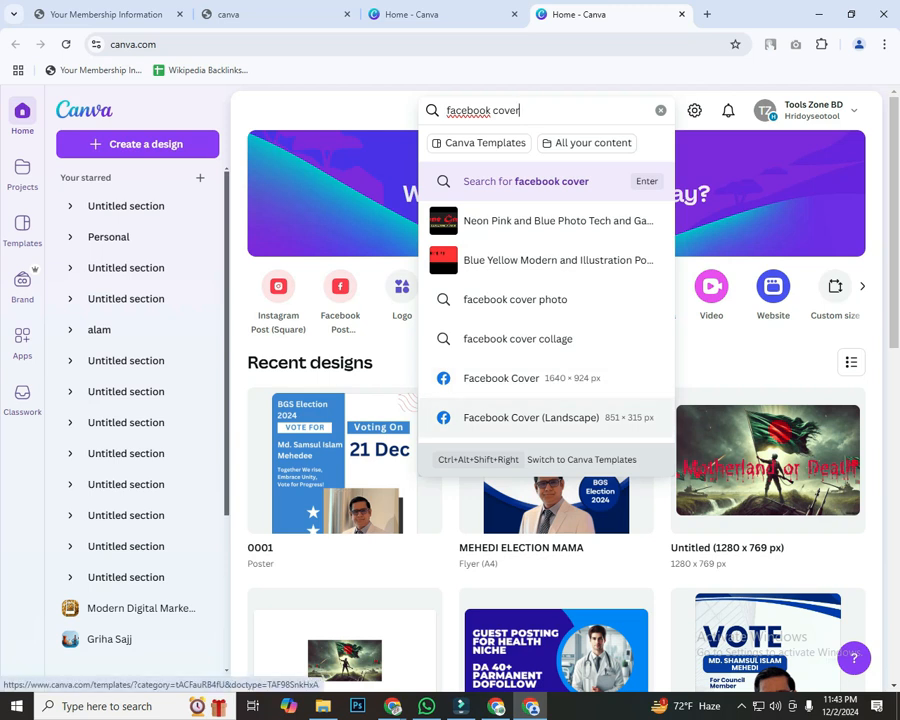
{"action": "left_click", "coordinate": [530, 417]}
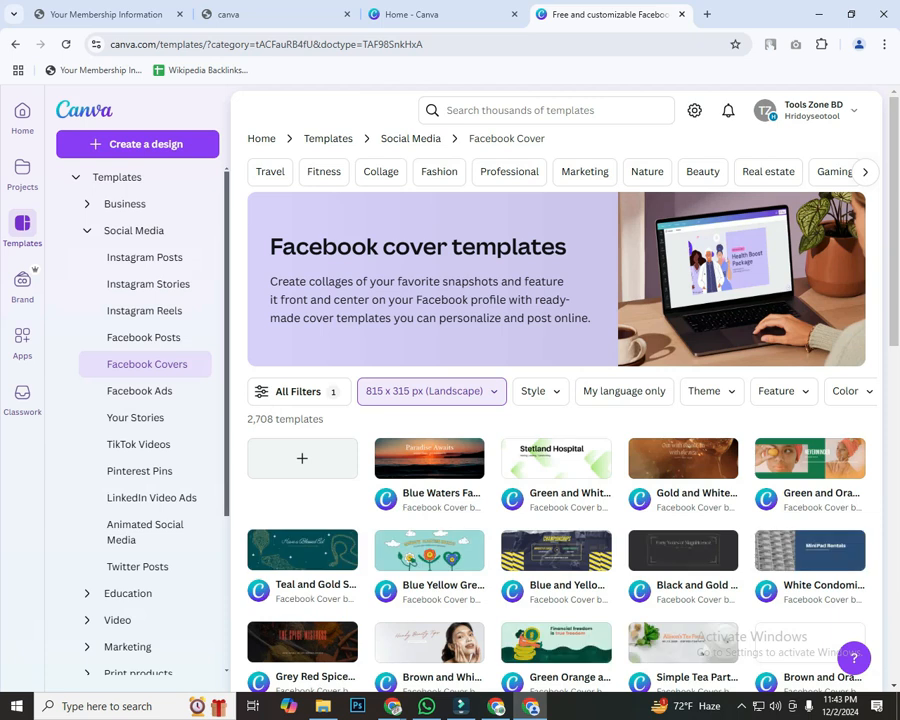
Step: Create a blank landscape Facebook cover design from the template gallery
{"action": "scroll", "coordinate": [556, 450], "scroll_direction": "down", "scroll_amount": 1}
{"action": "scroll", "coordinate": [556, 400], "scroll_direction": "down", "scroll_amount": 1}
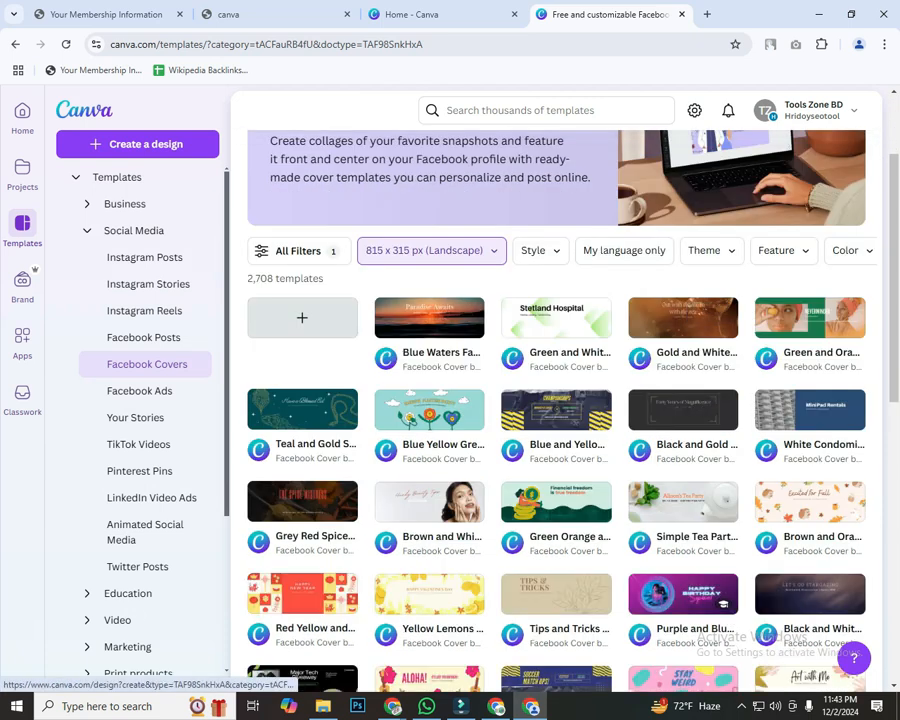
{"action": "left_click", "coordinate": [302, 317]}
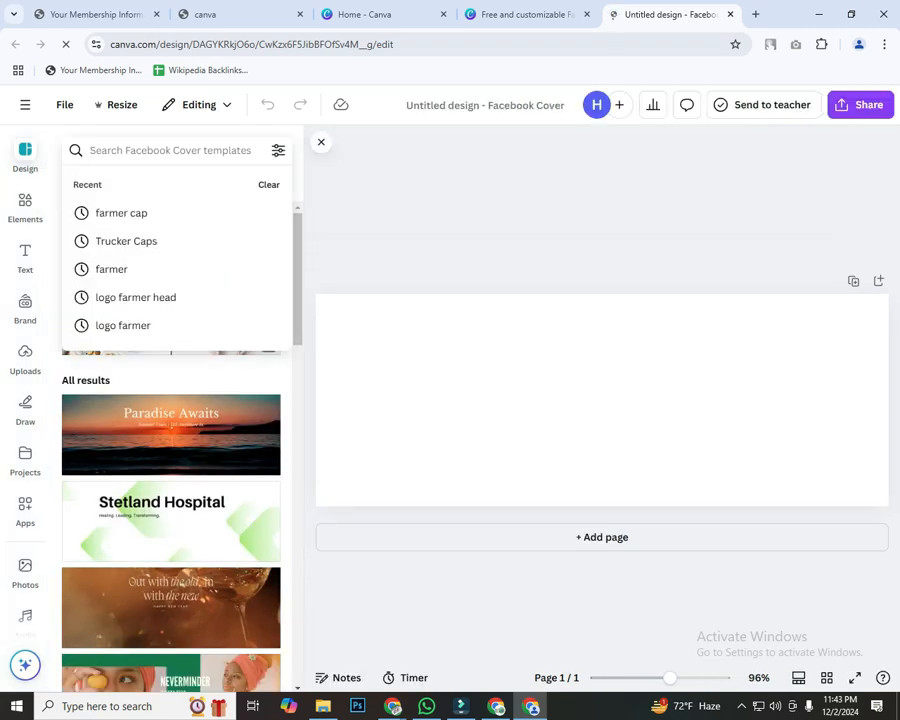
Step: Search the Facebook cover templates for "garden" and look through the designs for a suitable one
{"action": "type", "text": "garden"}
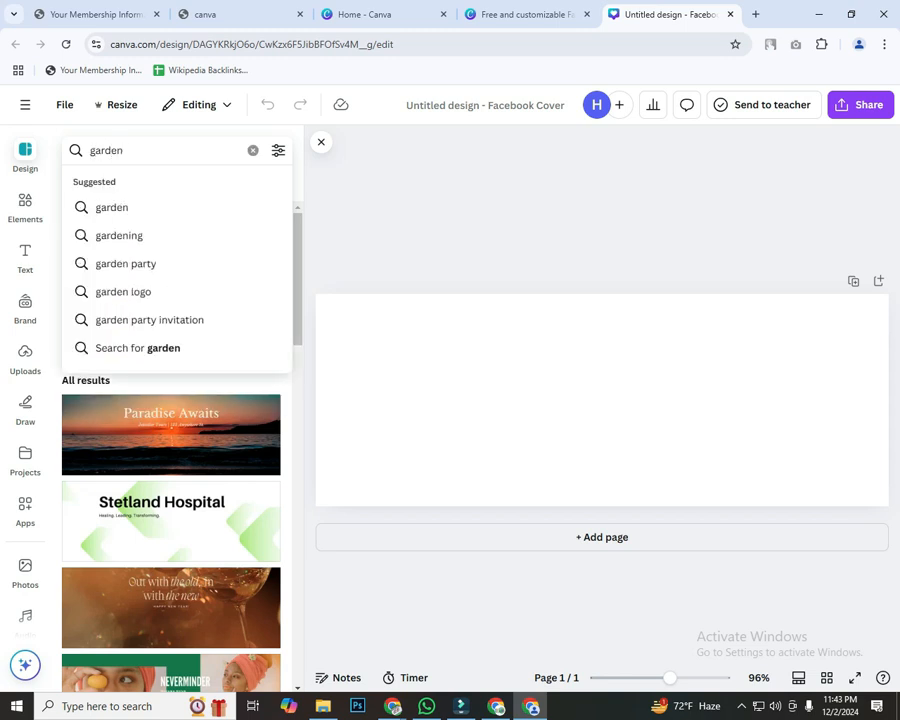
{"action": "key", "text": "Return"}
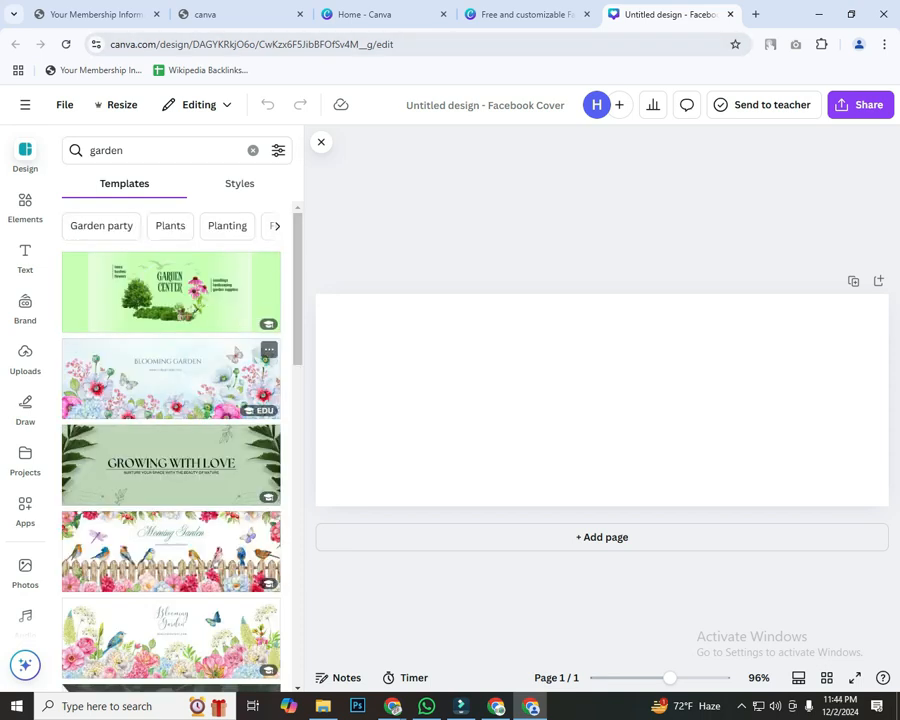
{"action": "scroll", "coordinate": [171, 420], "scroll_direction": "down", "scroll_amount": 6}
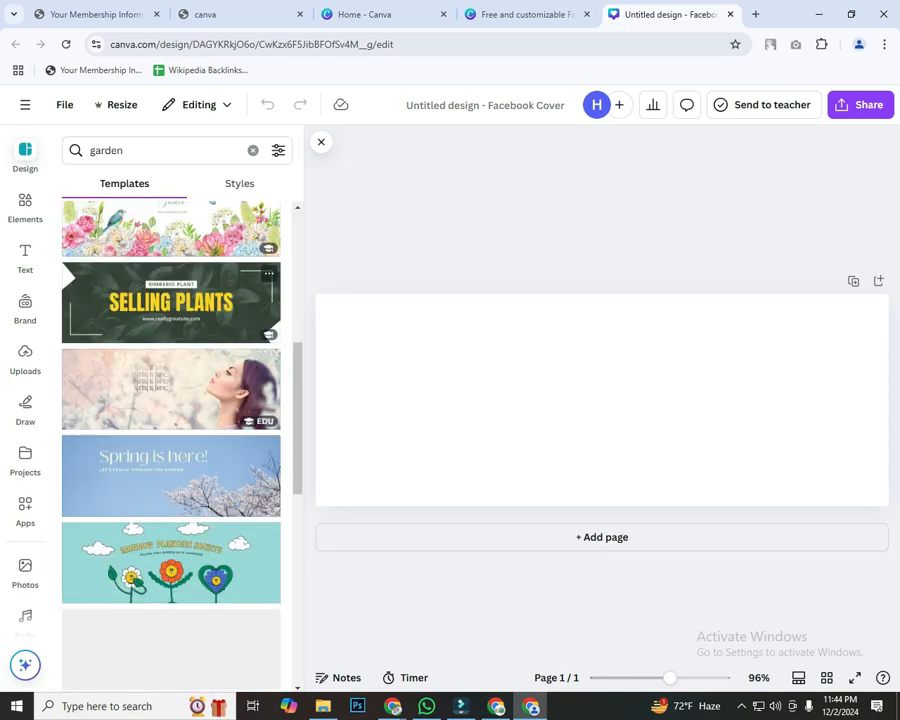
{"action": "scroll", "coordinate": [171, 420], "scroll_direction": "down", "scroll_amount": 5}
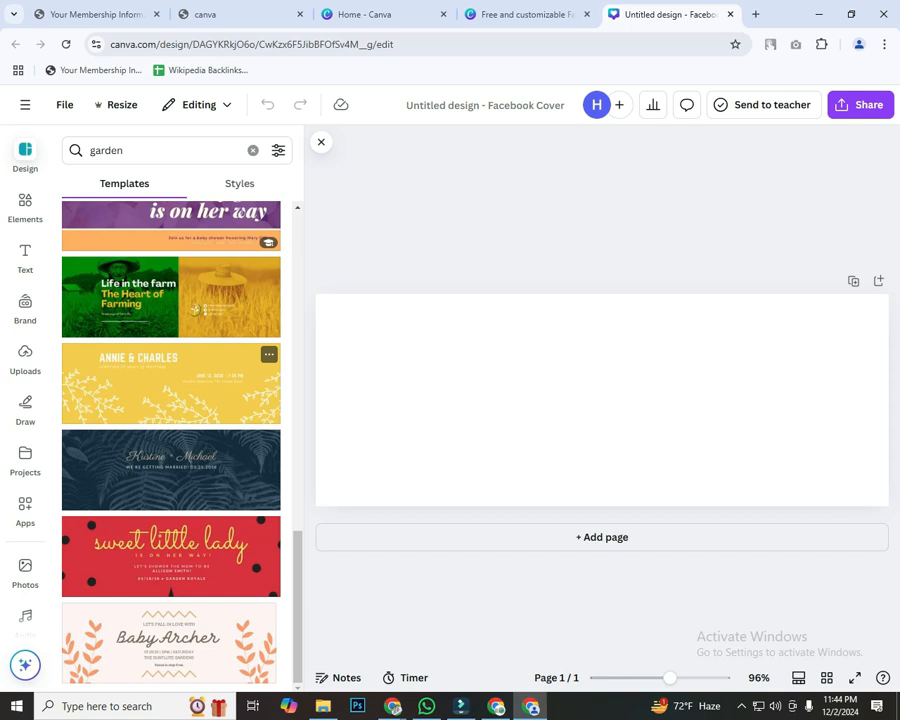
{"action": "scroll", "coordinate": [171, 445], "scroll_direction": "up", "scroll_amount": 15}
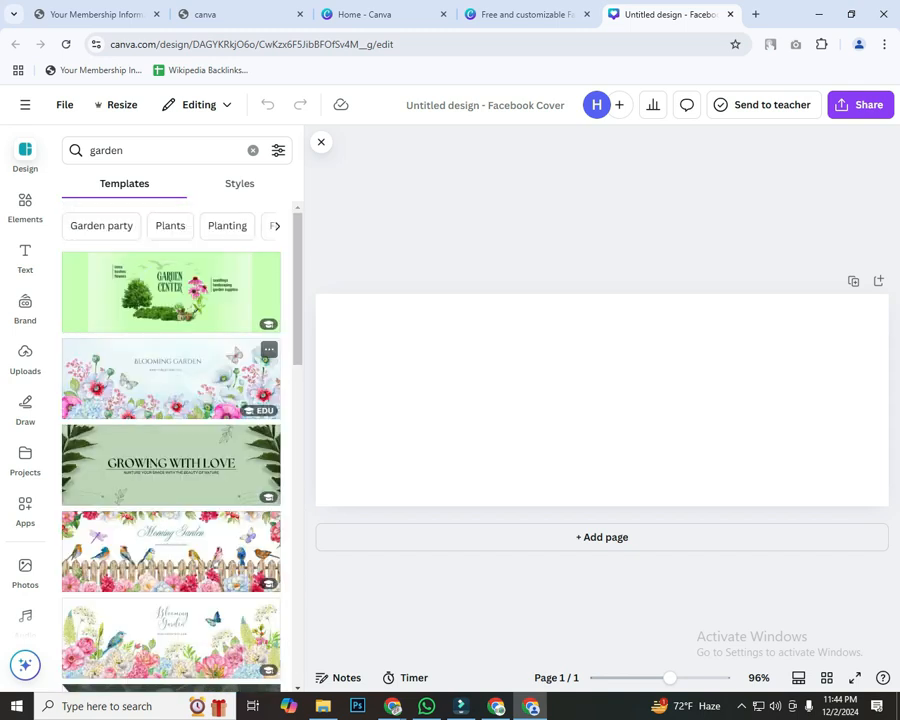
{"action": "scroll", "coordinate": [171, 400], "scroll_direction": "down", "scroll_amount": 5}
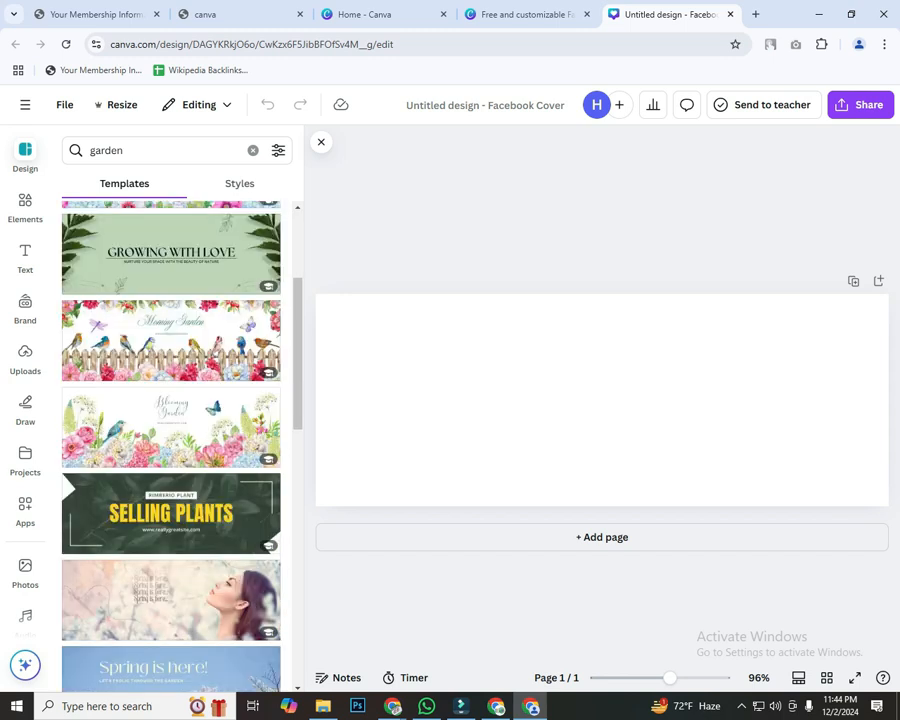
{"action": "scroll", "coordinate": [171, 400], "scroll_direction": "down", "scroll_amount": 6}
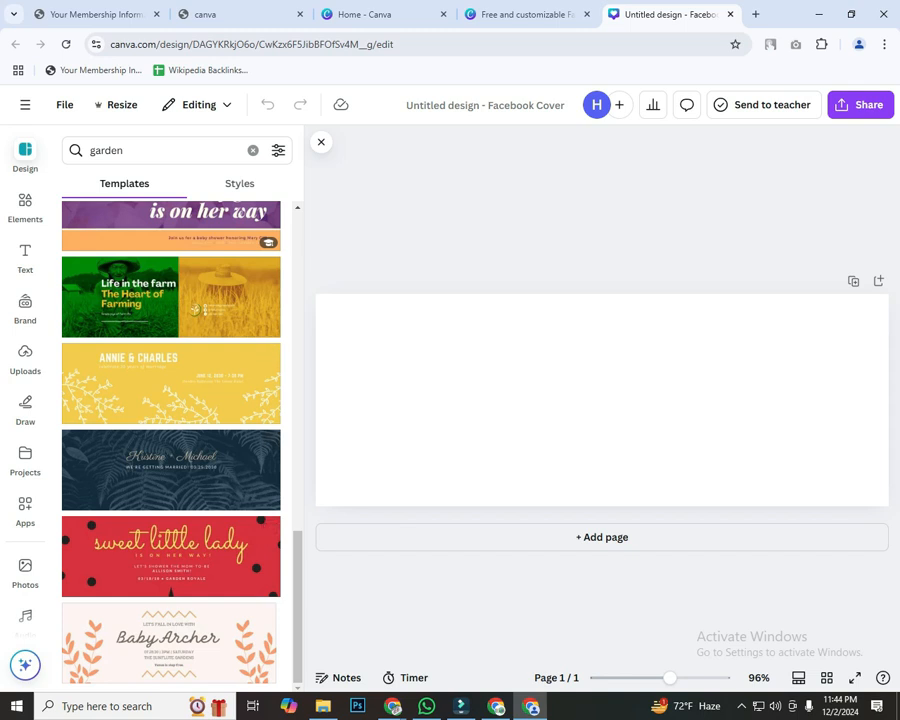
{"action": "scroll", "coordinate": [171, 445], "scroll_direction": "up", "scroll_amount": 15}
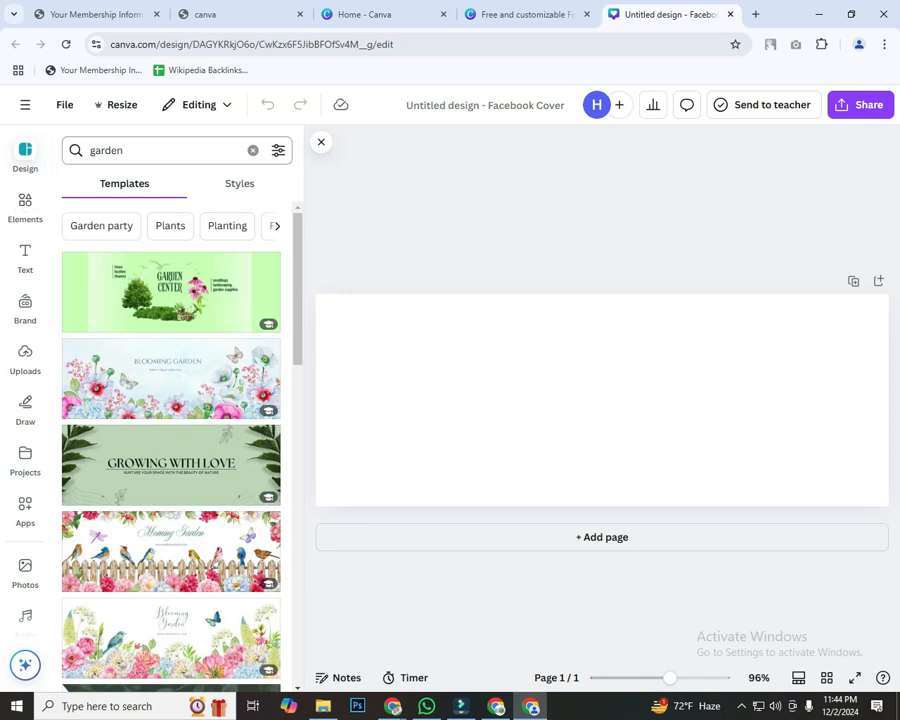
Step: Search Canva's elements for "garden" and limit the results to photos
{"action": "left_click", "coordinate": [25, 205]}
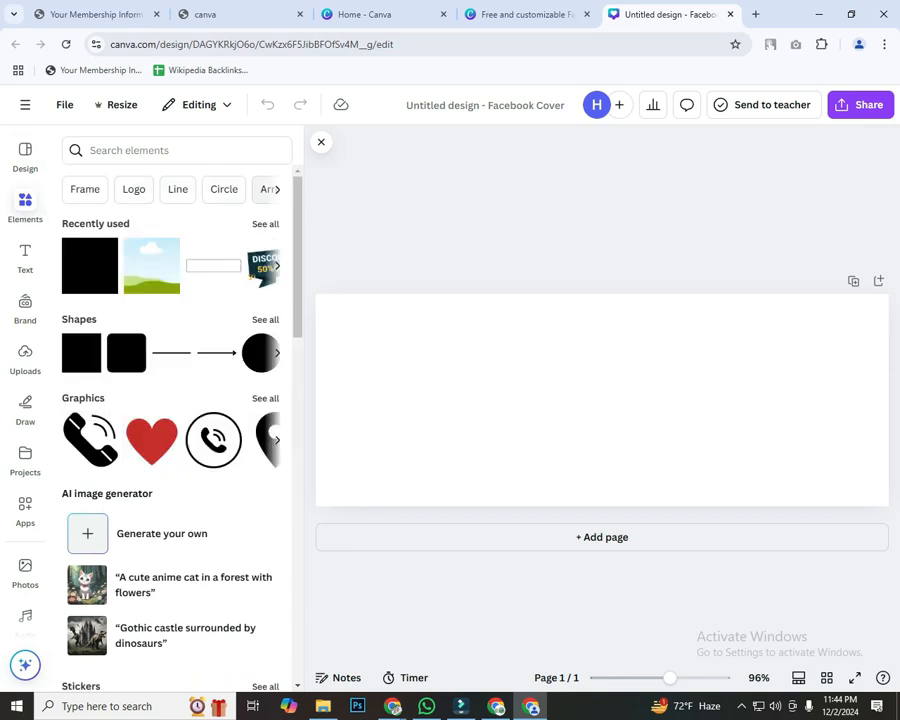
{"action": "left_click", "coordinate": [160, 150]}
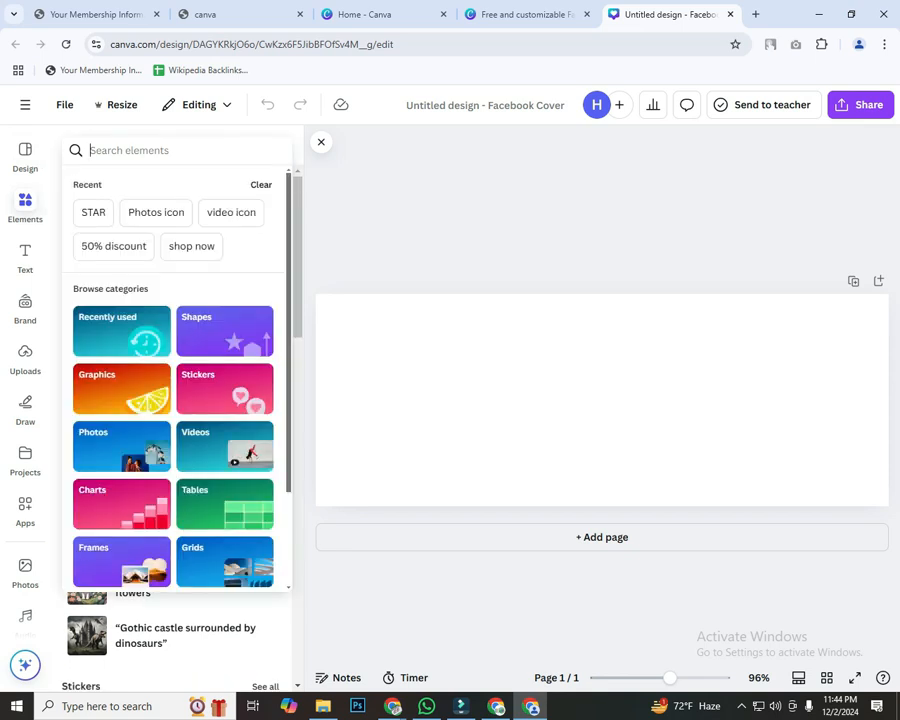
{"action": "type", "text": "garden"}
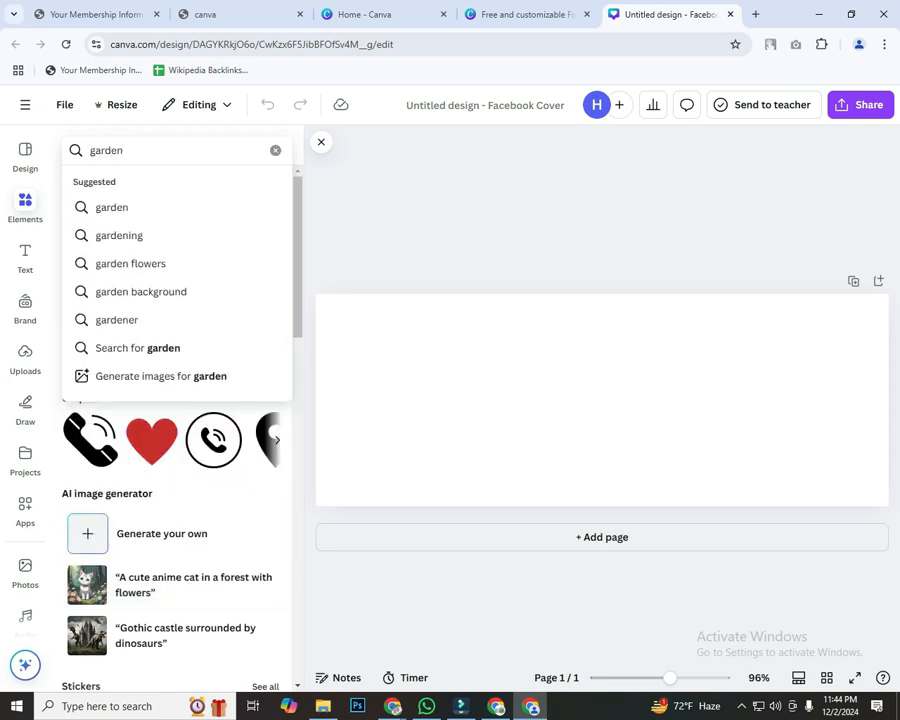
{"action": "key", "text": "Return"}
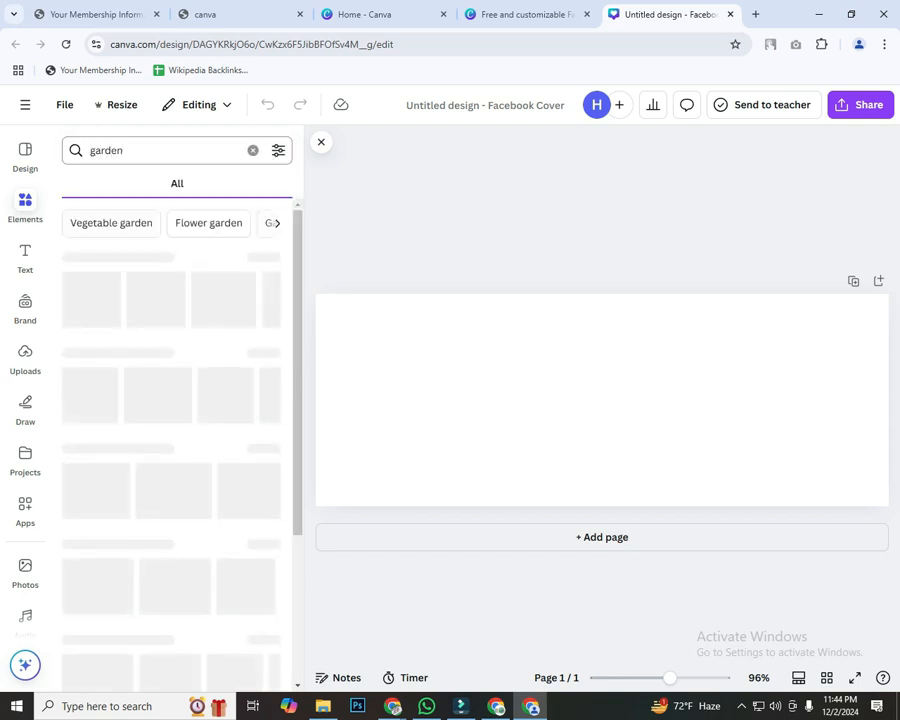
{"action": "left_click", "coordinate": [162, 184]}
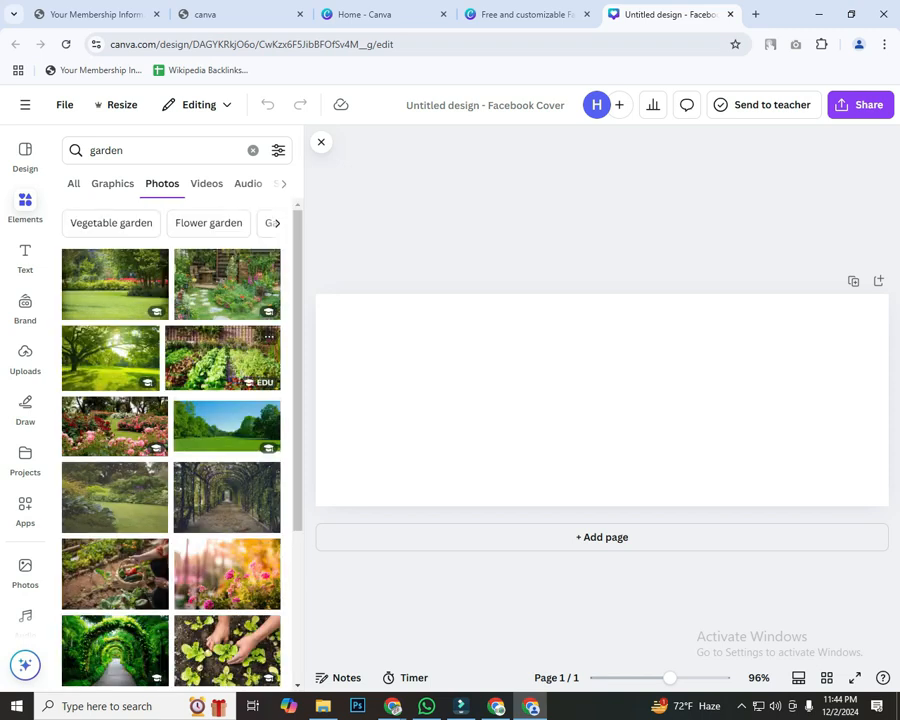
Step: Try the vegetable garden photo as the cover background and replace it with the flower garden photo with blossoming trees and mountains
{"action": "left_click_drag", "start_coordinate": [222, 357], "coordinate": [500, 400]}
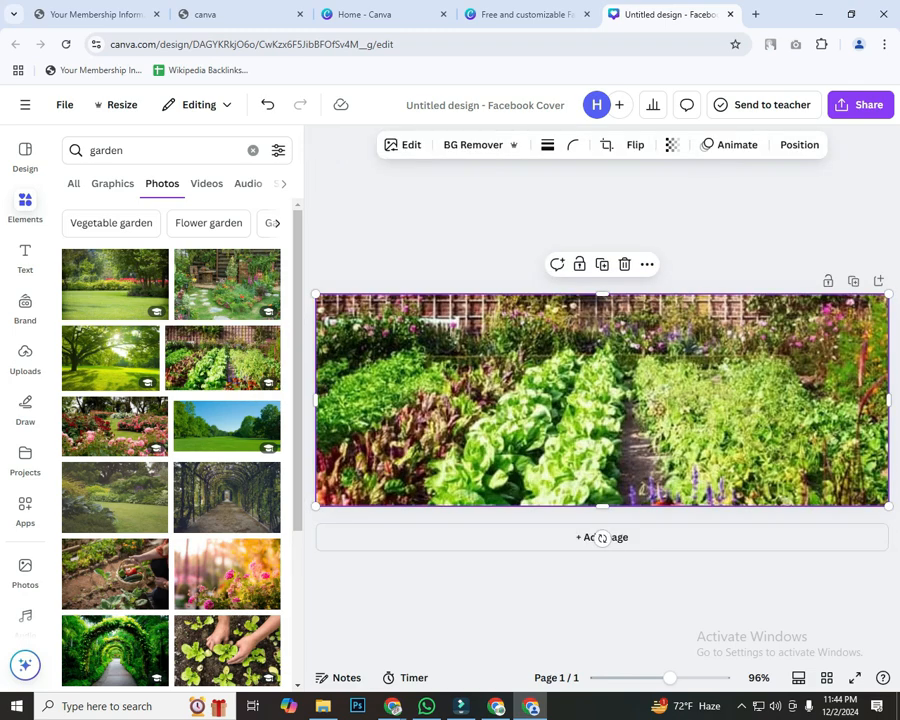
{"action": "key", "text": "Escape"}
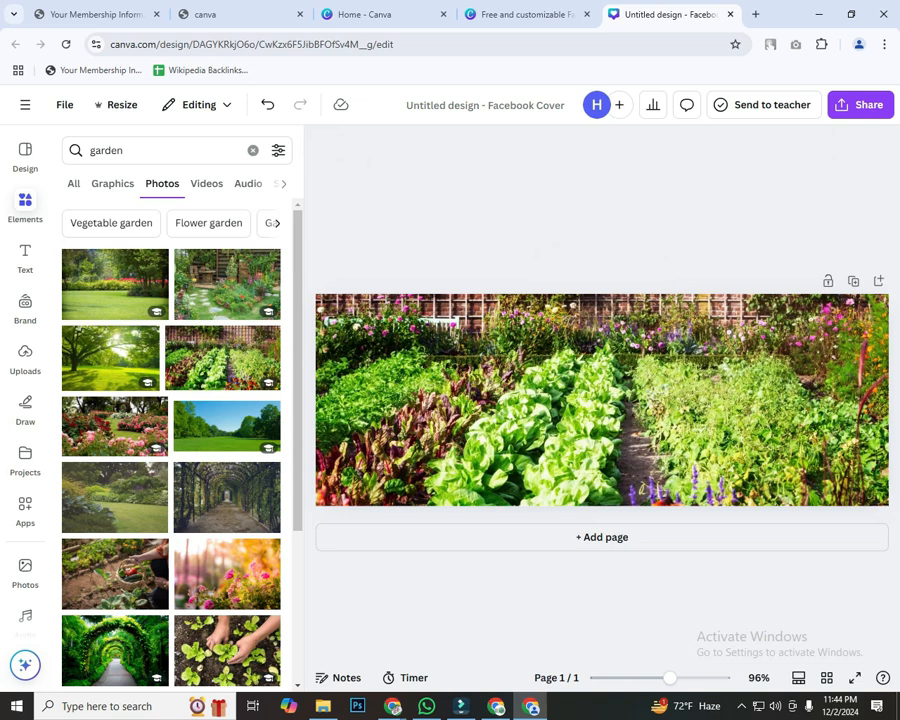
{"action": "scroll", "coordinate": [171, 440], "scroll_direction": "down", "scroll_amount": 5}
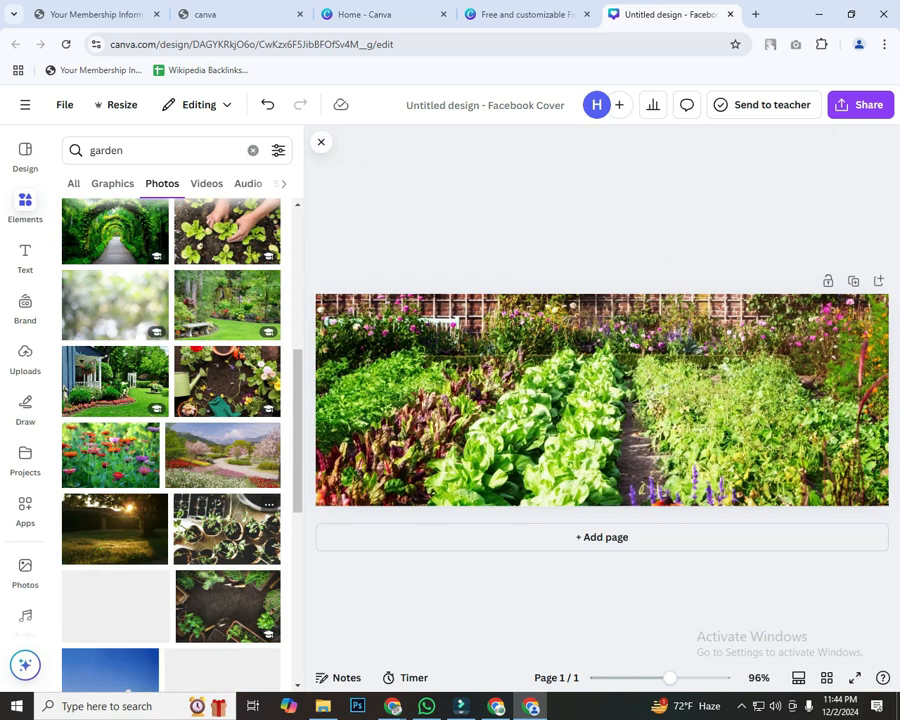
{"action": "left_click_drag", "start_coordinate": [222, 455], "coordinate": [500, 440]}
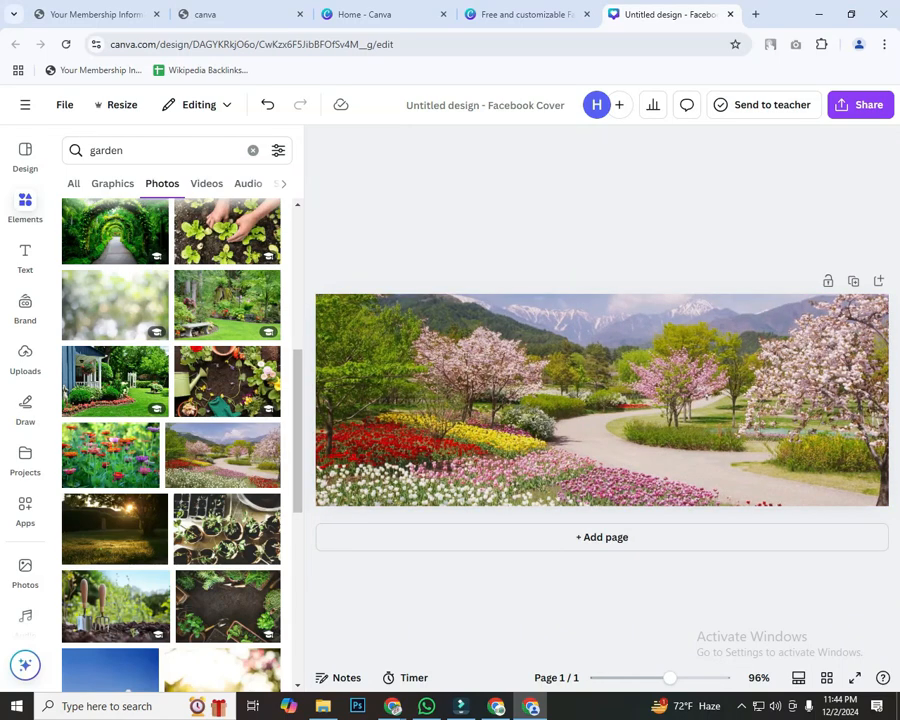
{"action": "left_click", "coordinate": [500, 430]}
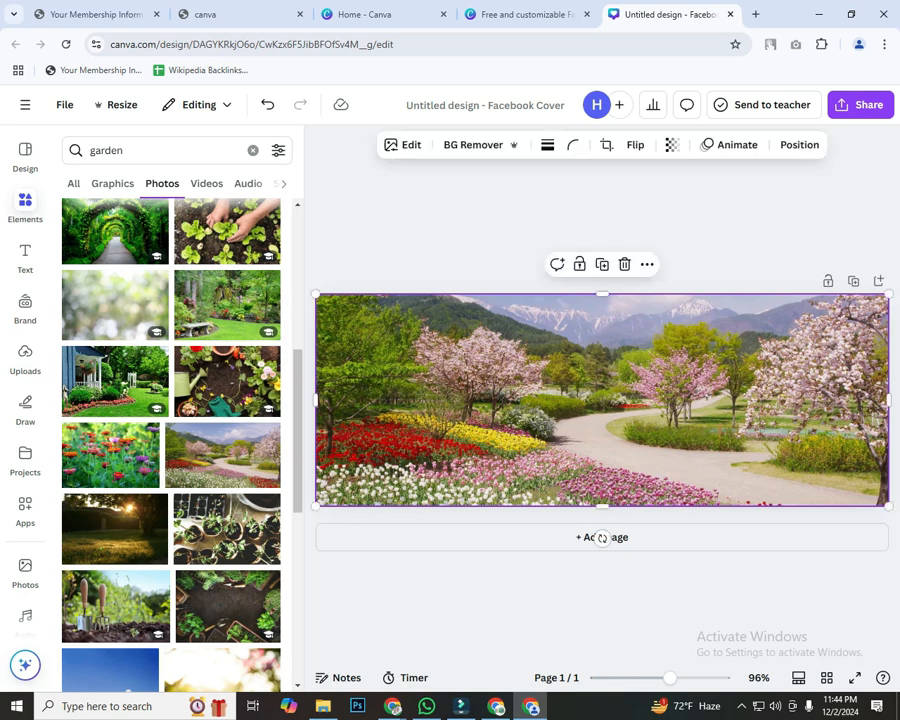
Step: Add a heading reading HRIDOY GARDEN to the cover and move it up over the mountains near the photo's upper edge
{"action": "left_click", "coordinate": [25, 257]}
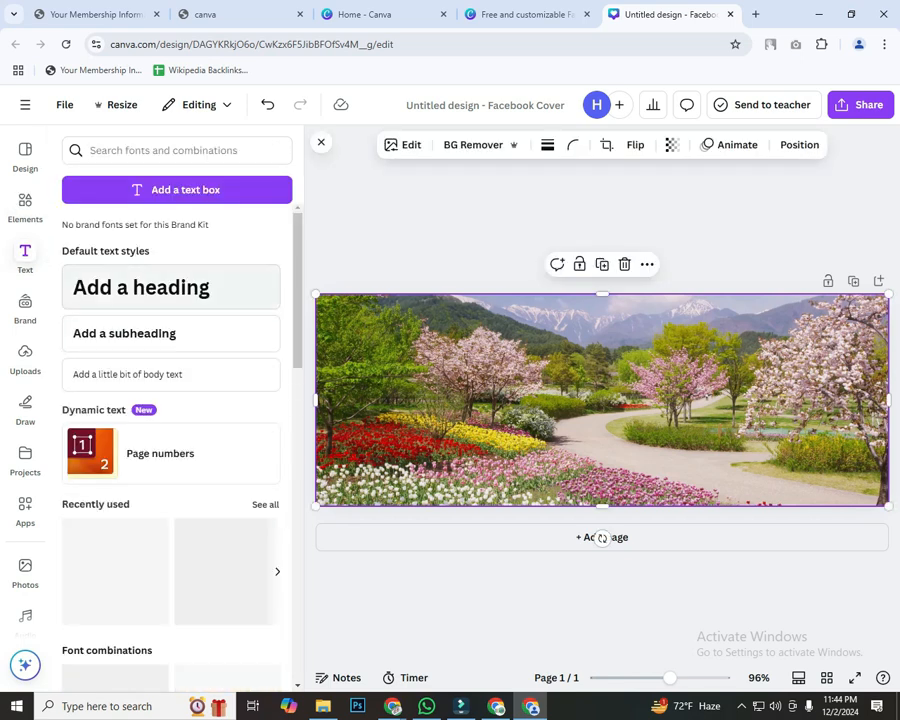
{"action": "left_click", "coordinate": [141, 287]}
{"action": "double_click", "coordinate": [591, 400]}
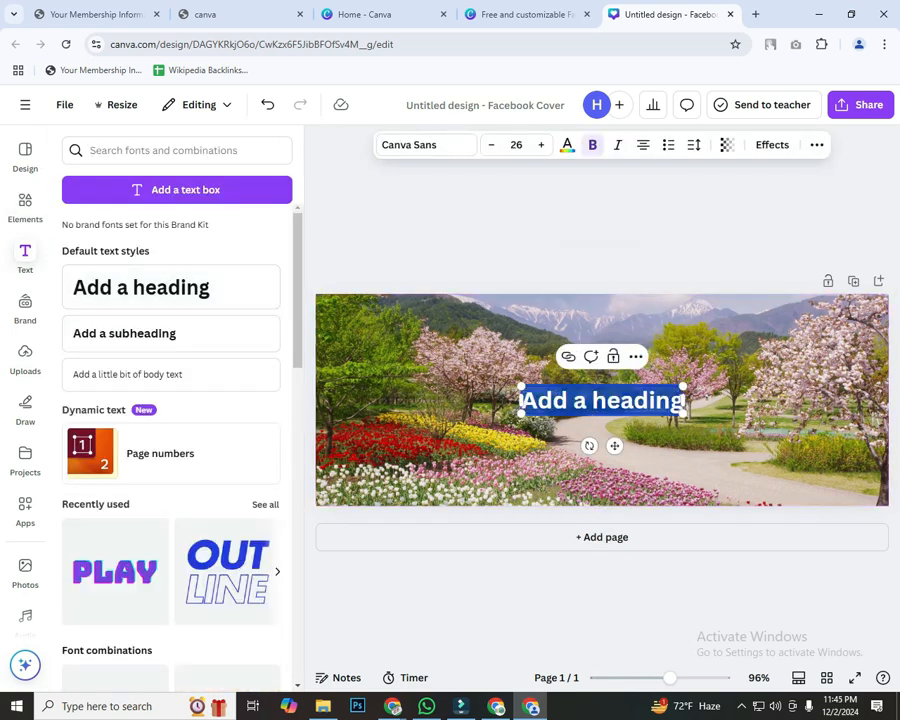
{"action": "type", "text": "HRIDOY GAR"}
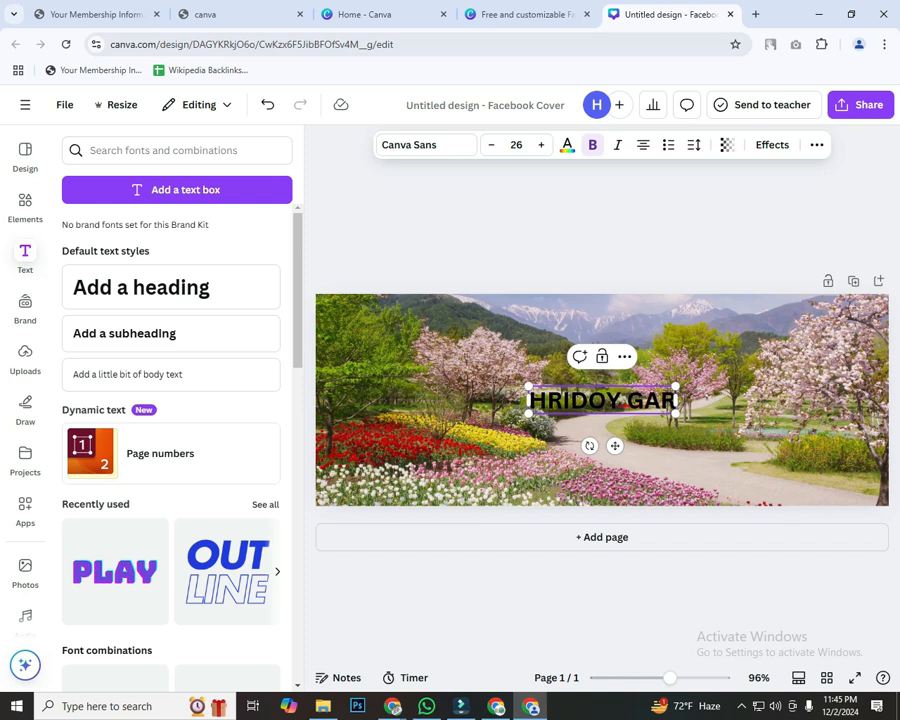
{"action": "type", "text": "DEN"}
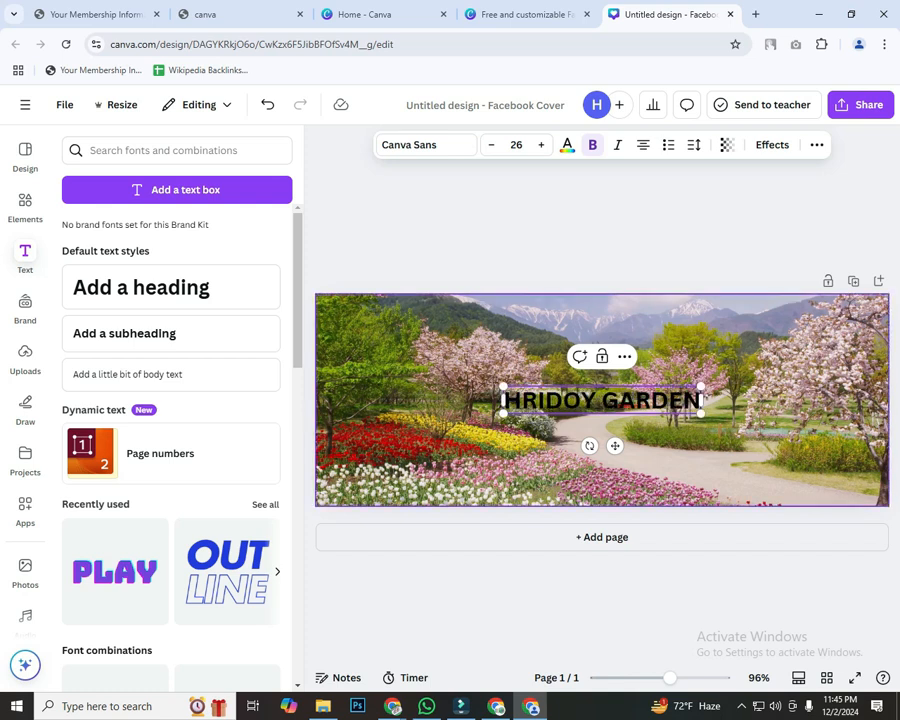
{"action": "left_click", "coordinate": [650, 445]}
{"action": "left_click_drag", "start_coordinate": [602, 400], "coordinate": [615, 330]}
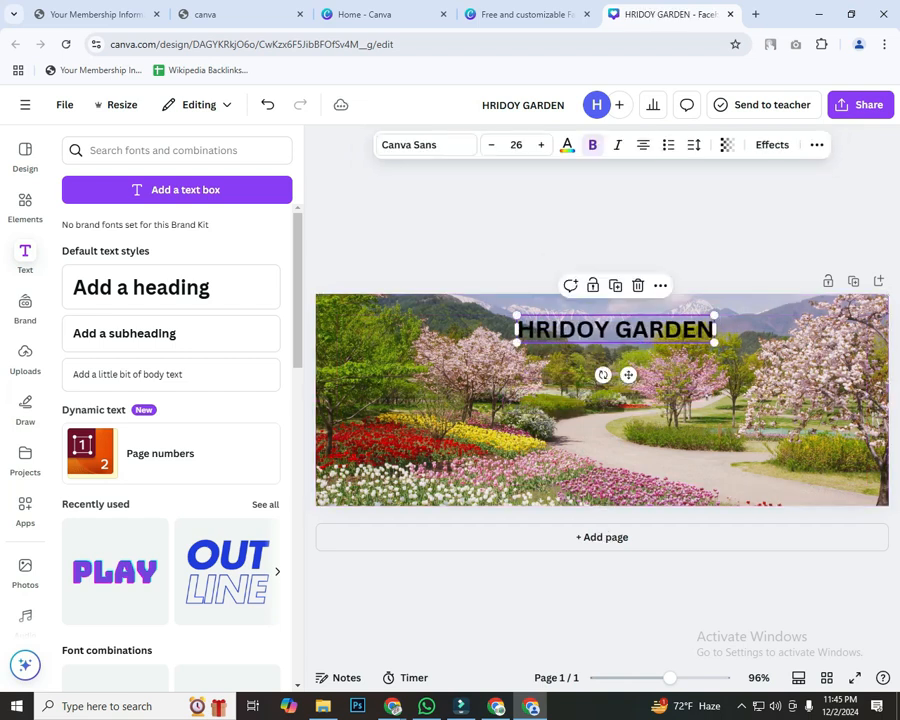
Step: Try the Hollow and Outline effects on the HRIDOY GARDEN heading and settle on the Splice effect
{"action": "double_click", "coordinate": [615, 330]}
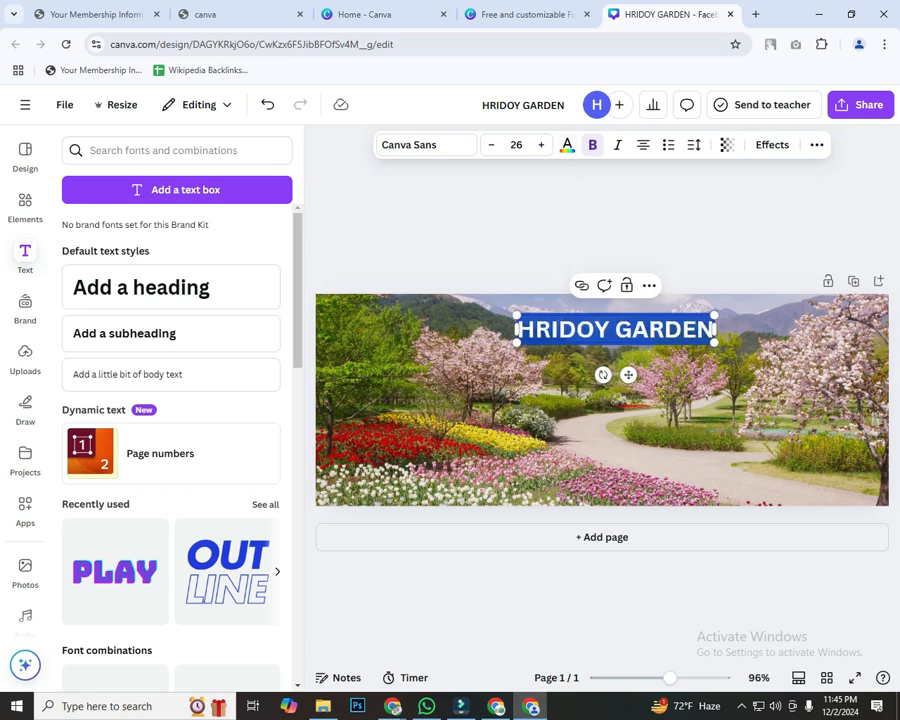
{"action": "left_click", "coordinate": [772, 145]}
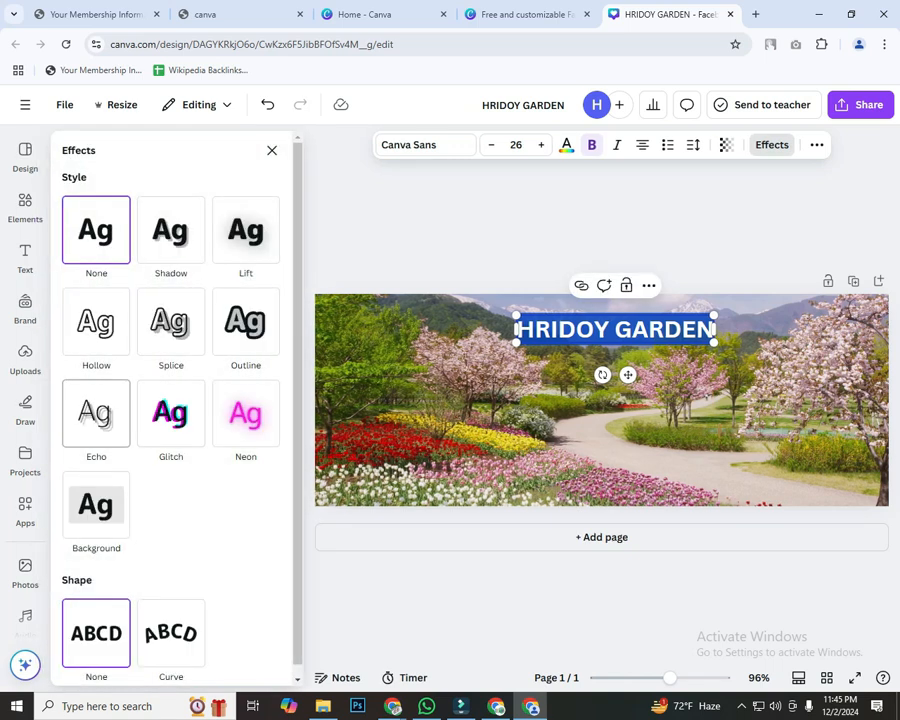
{"action": "left_click", "coordinate": [96, 321]}
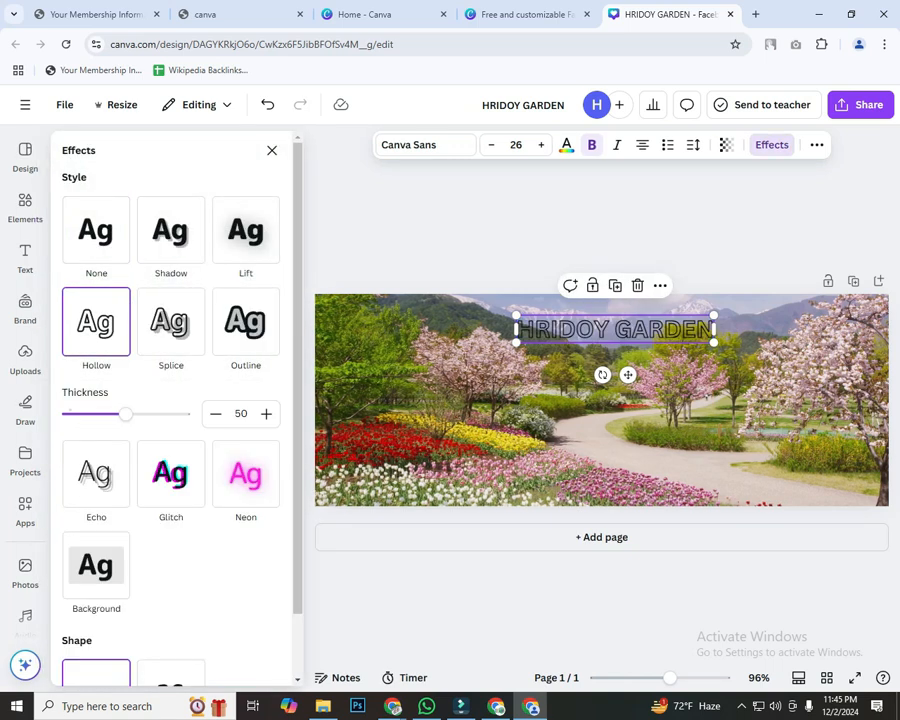
{"action": "left_click", "coordinate": [171, 321]}
{"action": "left_click", "coordinate": [245, 321]}
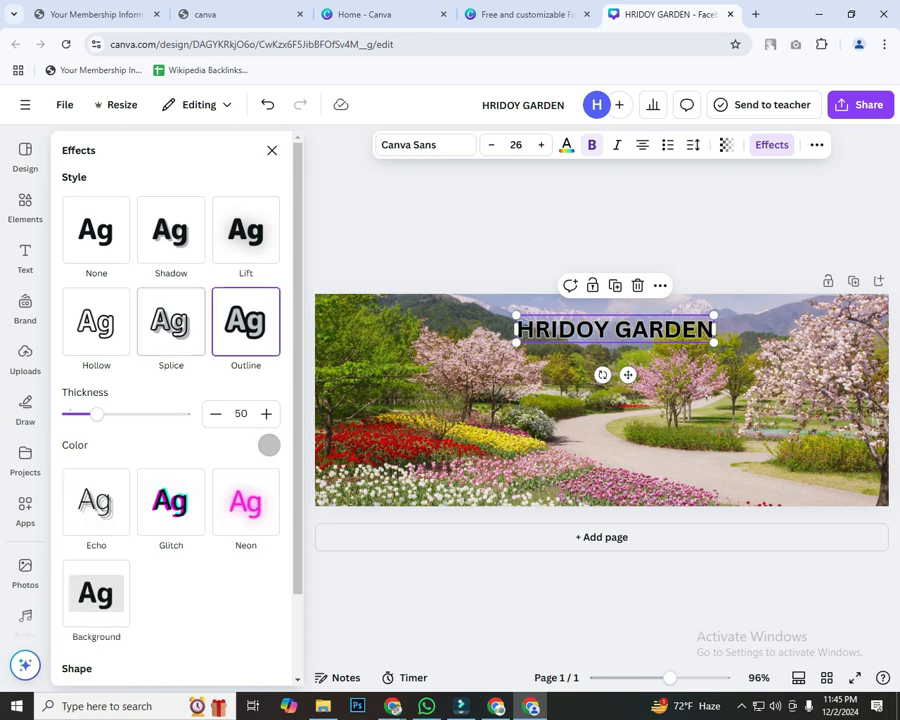
{"action": "left_click", "coordinate": [171, 321]}
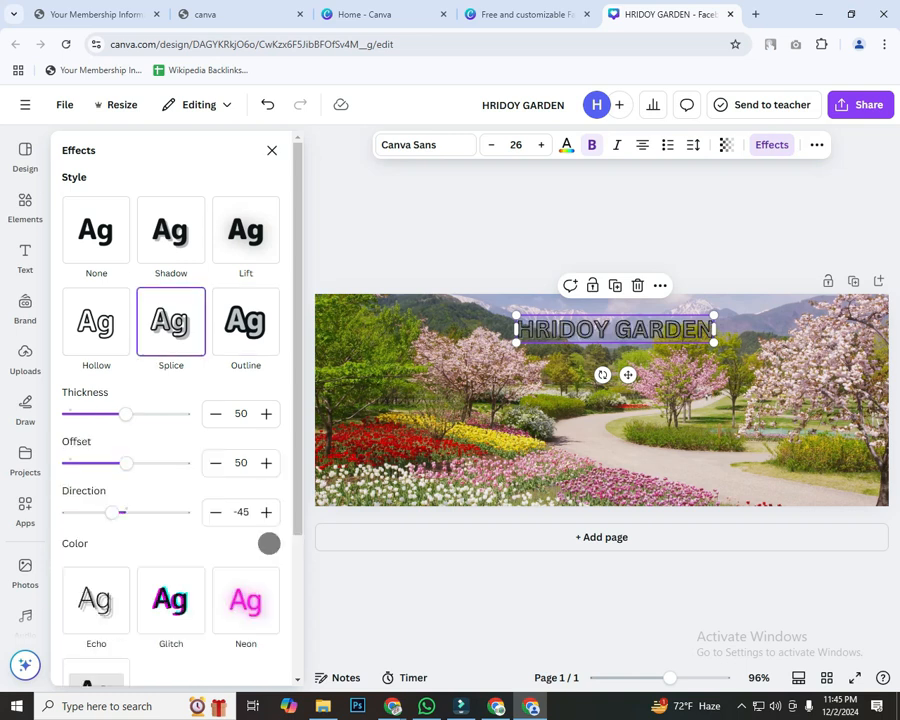
Step: Try several default colours, including green and orange, on the spliced heading and return its text to black
{"action": "left_click", "coordinate": [269, 543]}
{"action": "left_click", "coordinate": [78, 516]}
{"action": "left_click", "coordinate": [157, 517]}
{"action": "left_click", "coordinate": [197, 557]}
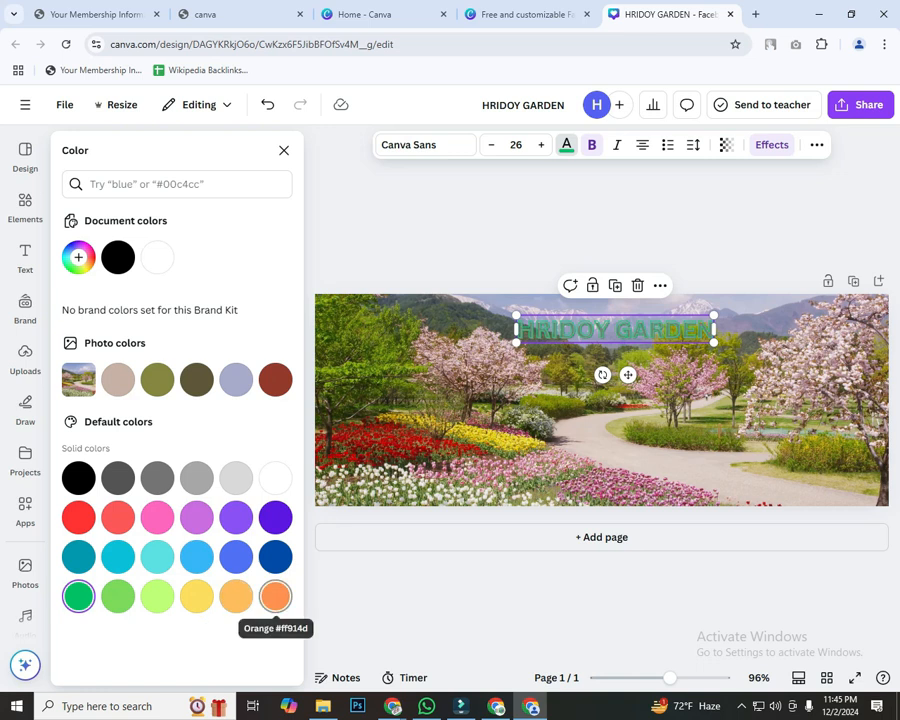
{"action": "left_click", "coordinate": [275, 596]}
{"action": "left_click", "coordinate": [78, 478]}
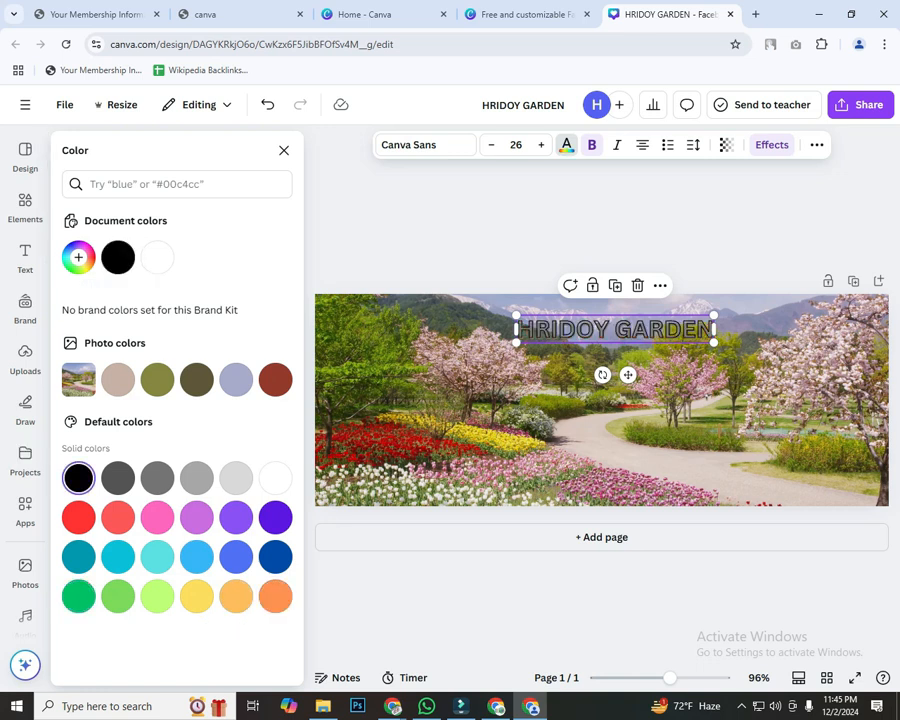
{"action": "left_click", "coordinate": [640, 430]}
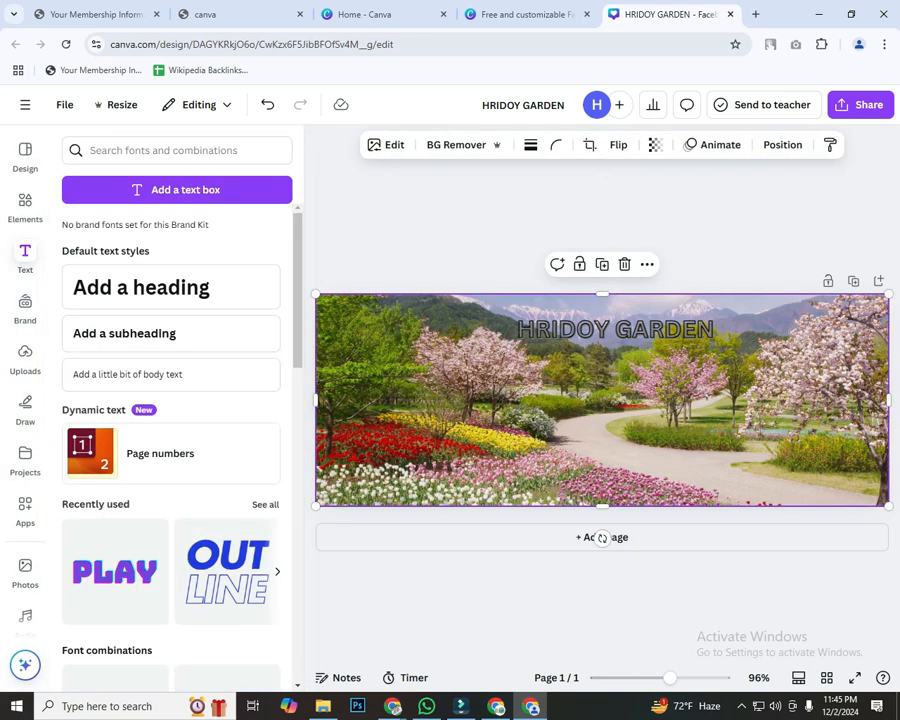
Step: Move the spliced heading down over the garden path and set its text colour to red
{"action": "left_click", "coordinate": [616, 330]}
{"action": "left_click_drag", "start_coordinate": [616, 330], "coordinate": [613, 424]}
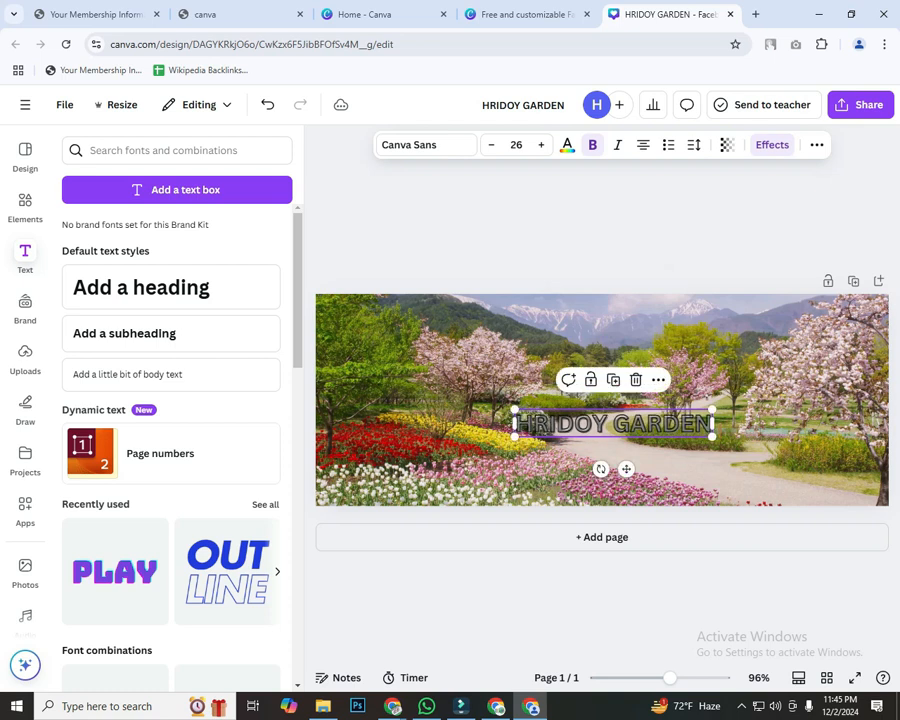
{"action": "triple_click", "coordinate": [640, 424]}
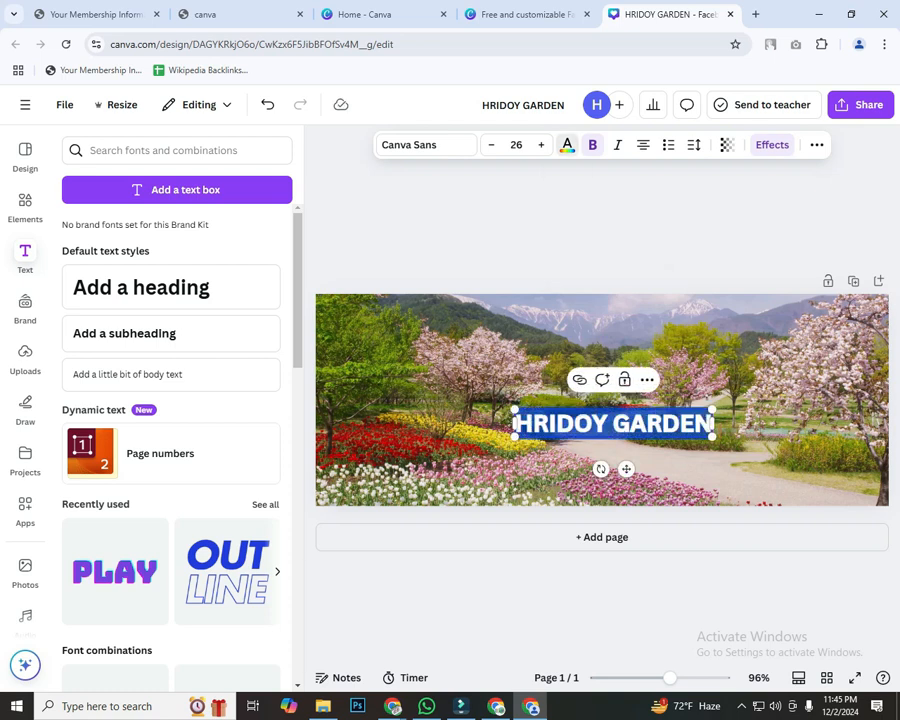
{"action": "left_click", "coordinate": [567, 145]}
{"action": "left_click", "coordinate": [78, 517]}
{"action": "left_click", "coordinate": [450, 410]}
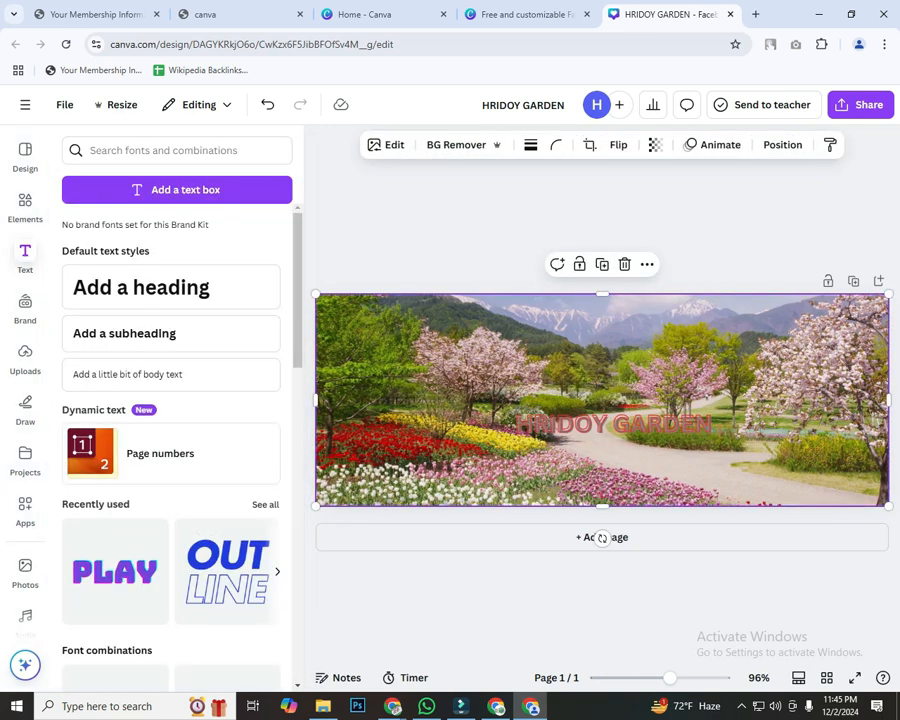
Step: Add the recently used PLAY text style to the cover and replace its wording with HRIDOY GARDEN
{"action": "left_click", "coordinate": [613, 424]}
{"action": "double_click", "coordinate": [613, 424]}
{"action": "scroll", "coordinate": [170, 400], "scroll_direction": "down", "scroll_amount": 3}
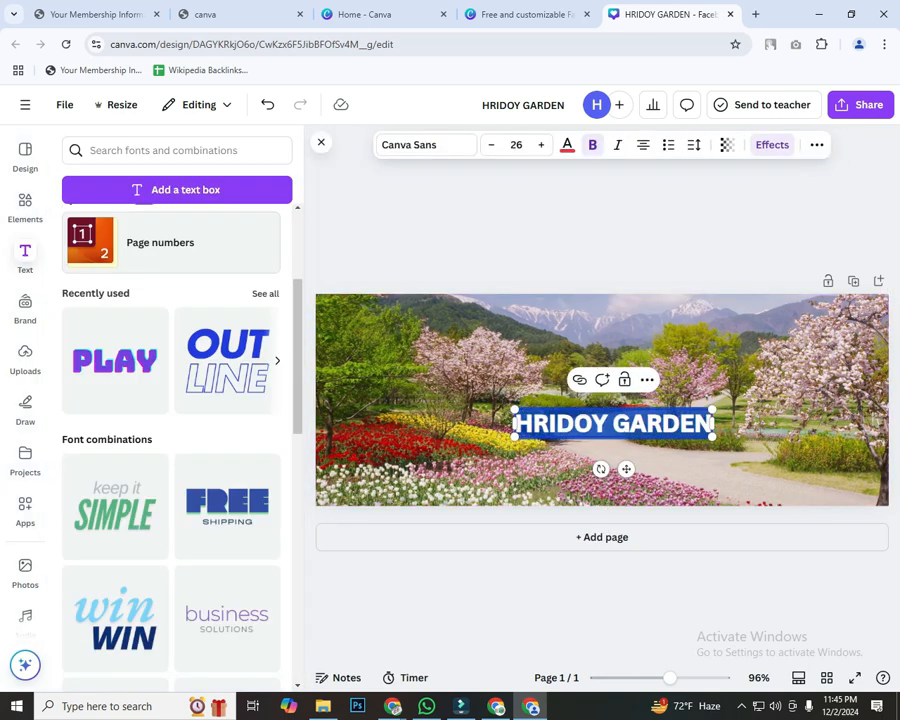
{"action": "left_click", "coordinate": [115, 360]}
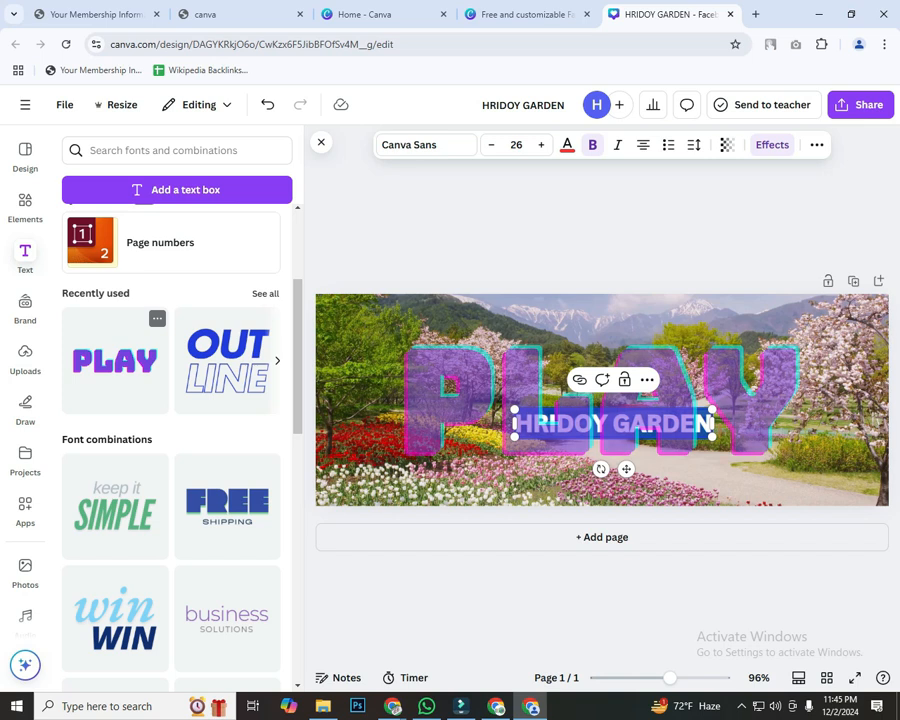
{"action": "key", "text": "Return"}
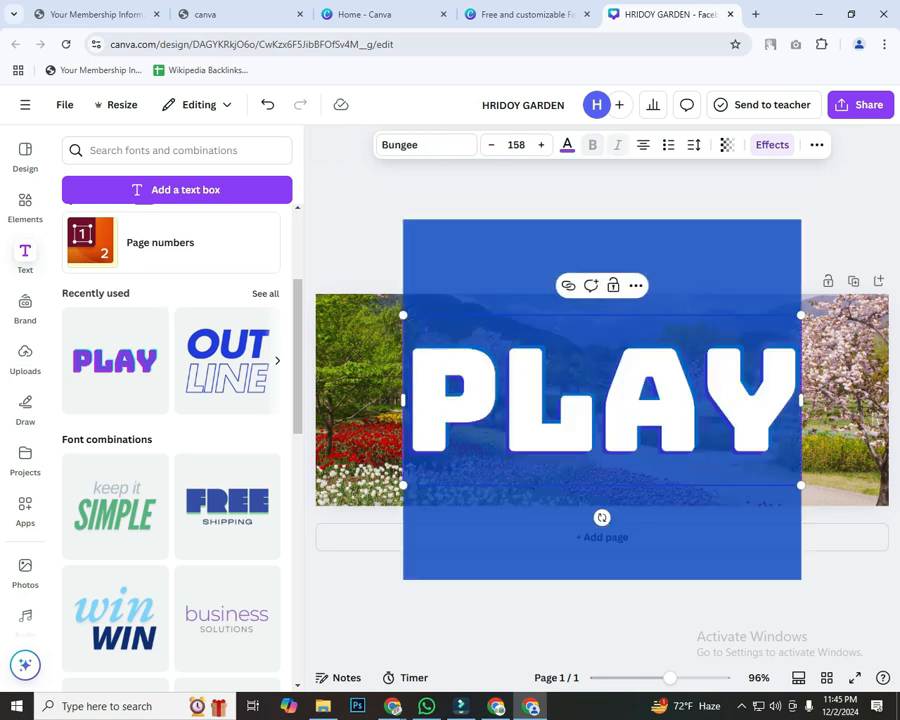
{"action": "type", "text": "H"}
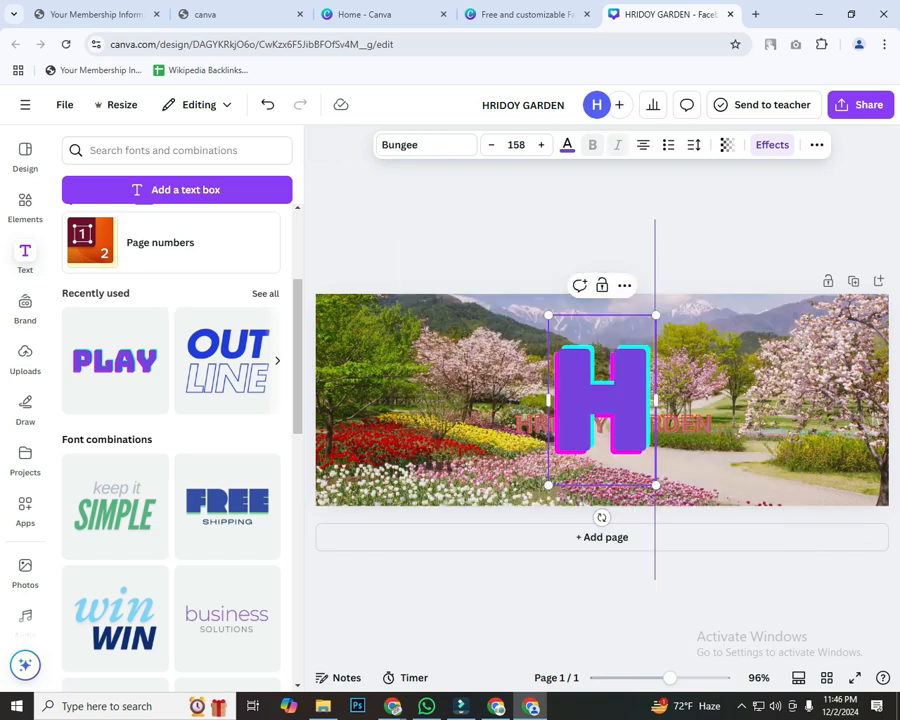
{"action": "type", "text": "RI"}
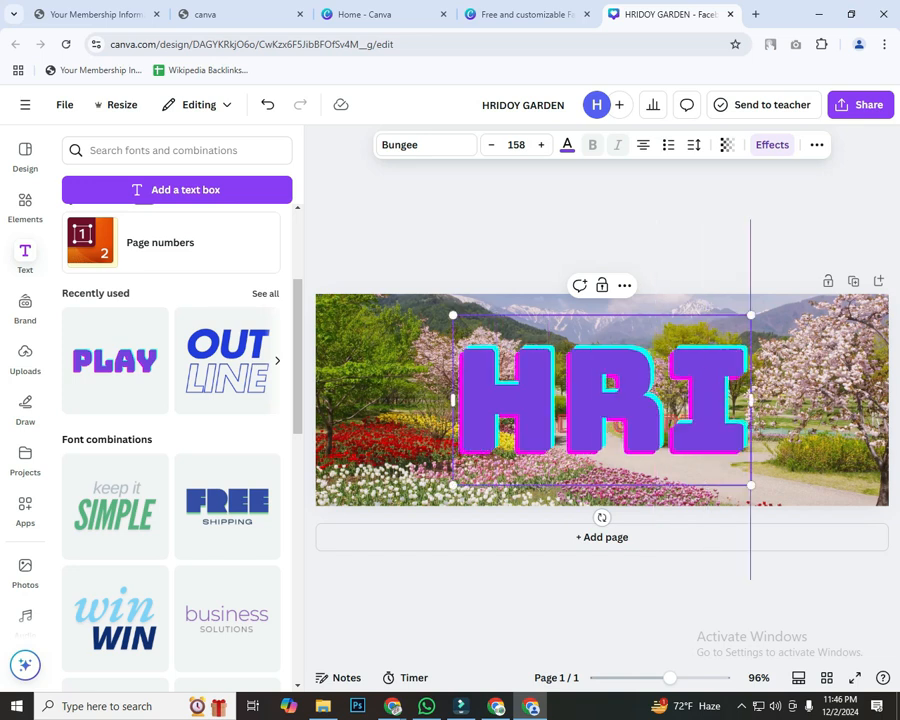
{"action": "type", "text": "DOY GARDE"}
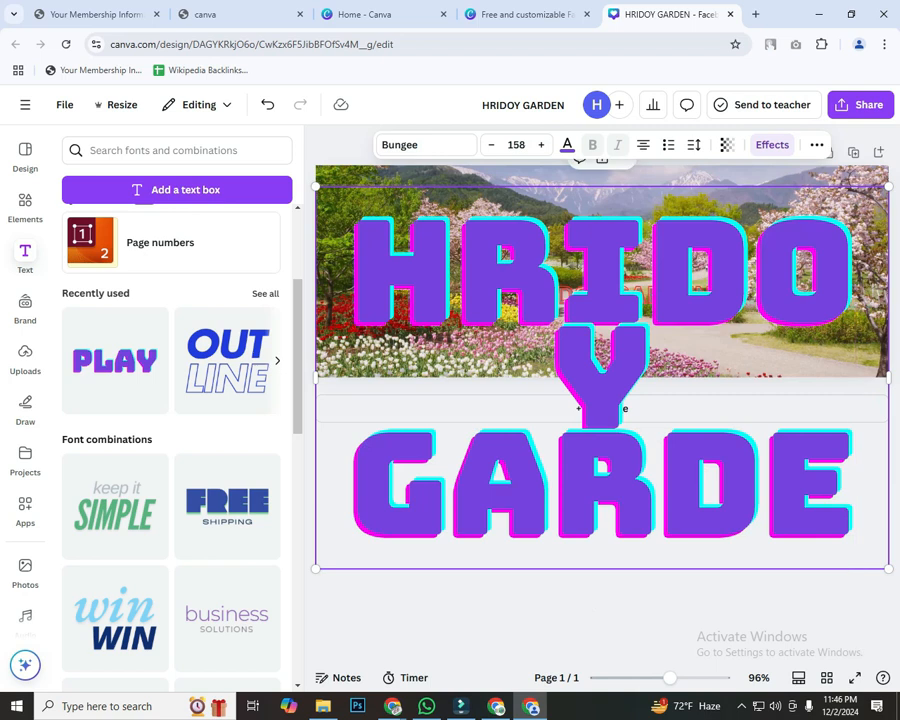
{"action": "type", "text": "N"}
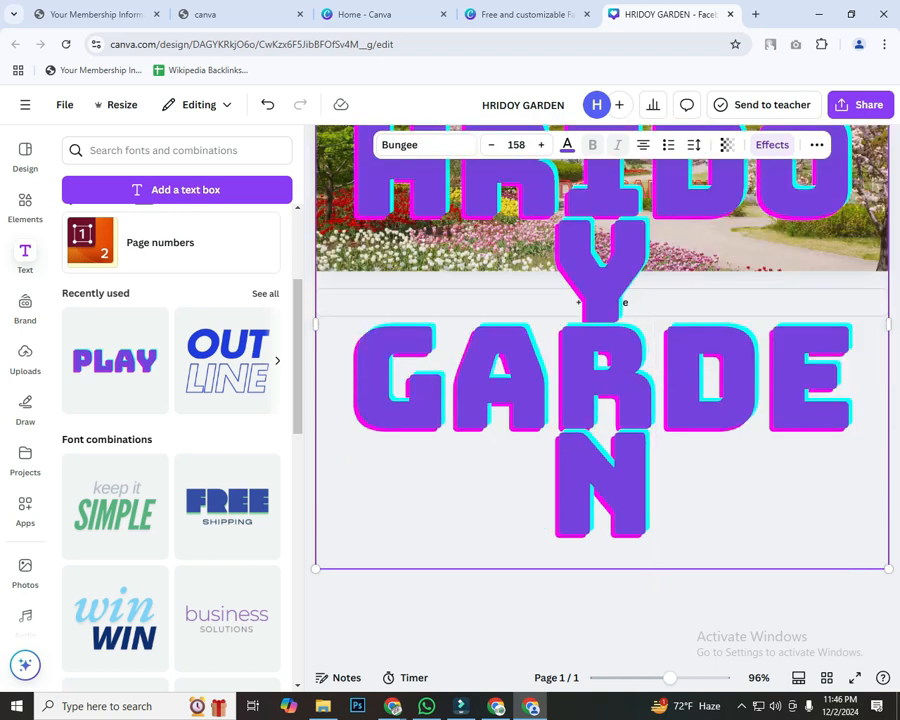
Step: Reduce the font size of the new HRIDOY GARDEN text to 35.7 so it fits on one line
{"action": "key", "text": "ctrl+a"}
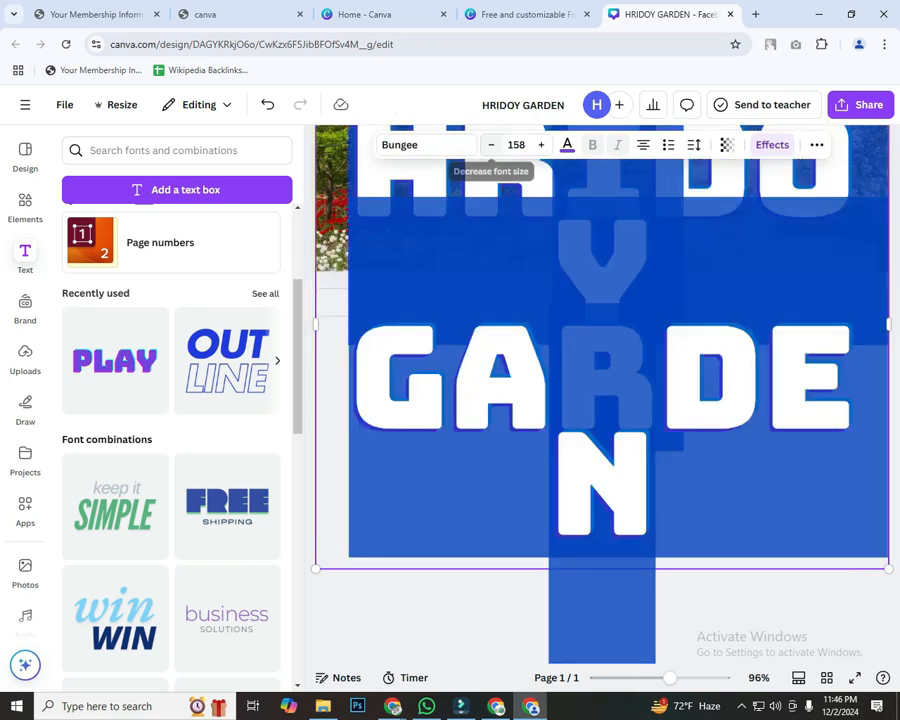
{"action": "left_click", "coordinate": [491, 144]}
{"action": "left_click", "coordinate": [491, 144]}
{"action": "left_click", "coordinate": [491, 144]}
{"action": "left_click", "coordinate": [491, 144]}
{"action": "left_click", "coordinate": [491, 144]}
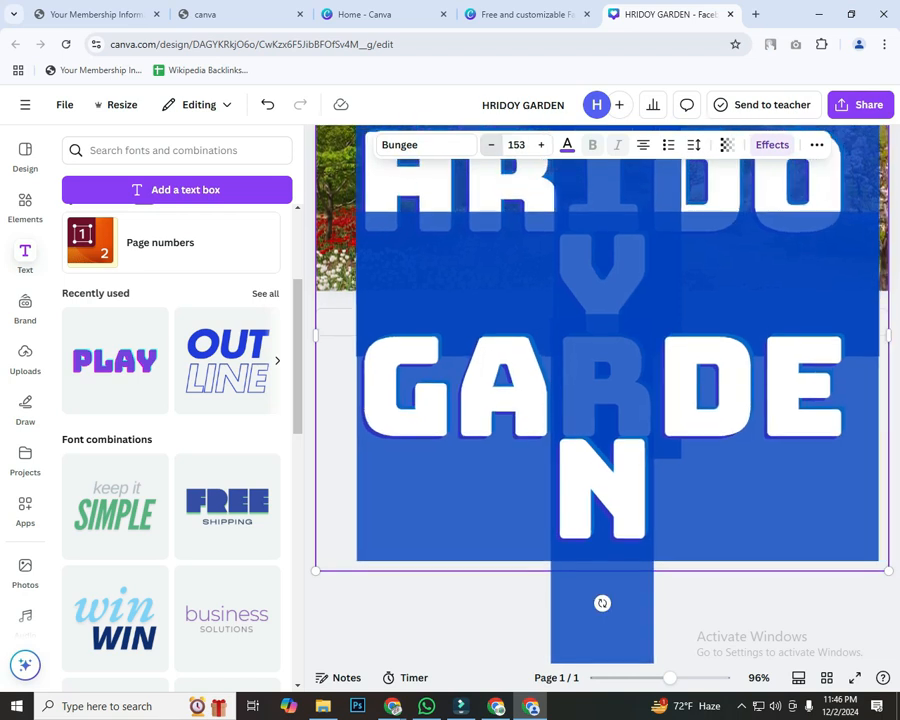
{"action": "left_click", "coordinate": [491, 144]}
{"action": "left_click", "coordinate": [491, 144]}
{"action": "left_click", "coordinate": [491, 144]}
{"action": "left_click", "coordinate": [491, 144]}
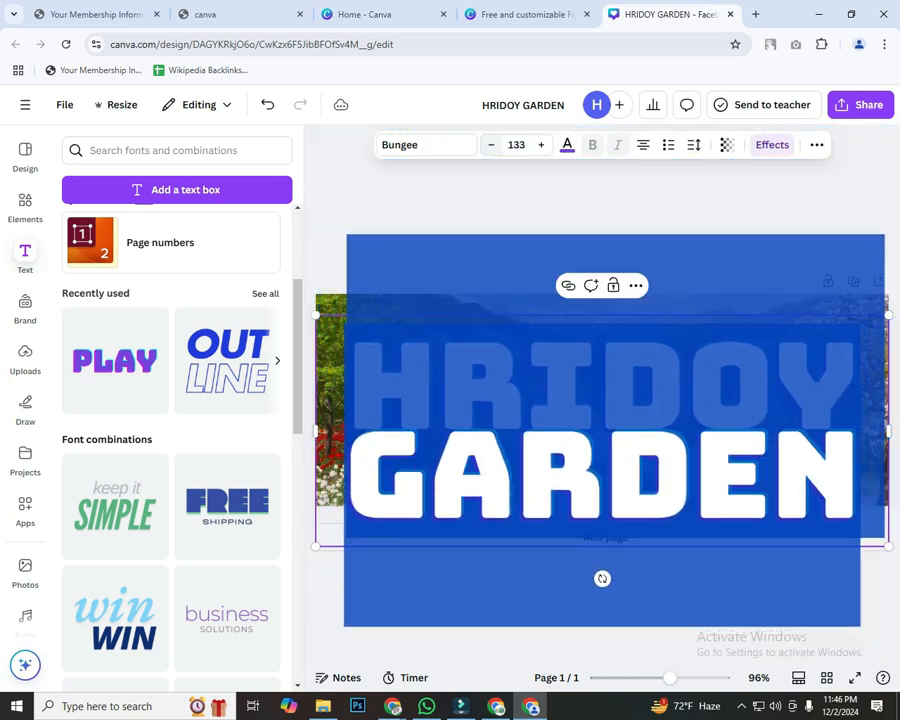
{"action": "left_click", "coordinate": [491, 144]}
{"action": "left_click", "coordinate": [491, 144]}
{"action": "left_click", "coordinate": [491, 144]}
{"action": "left_click", "coordinate": [491, 144]}
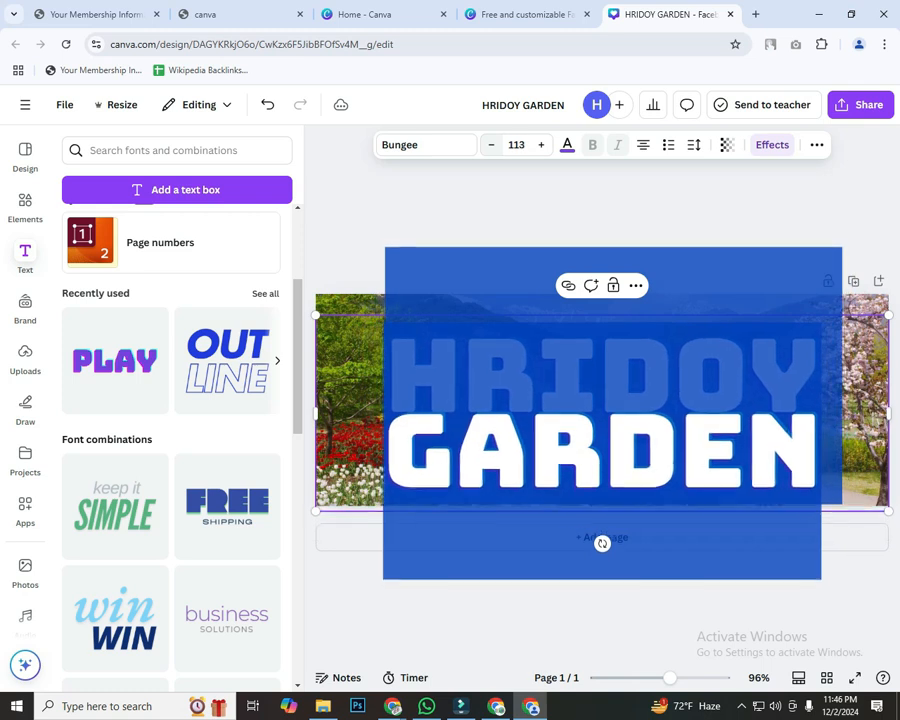
{"action": "left_click", "coordinate": [491, 144]}
{"action": "left_click", "coordinate": [491, 144]}
{"action": "left_click", "coordinate": [491, 144]}
{"action": "left_click", "coordinate": [491, 144]}
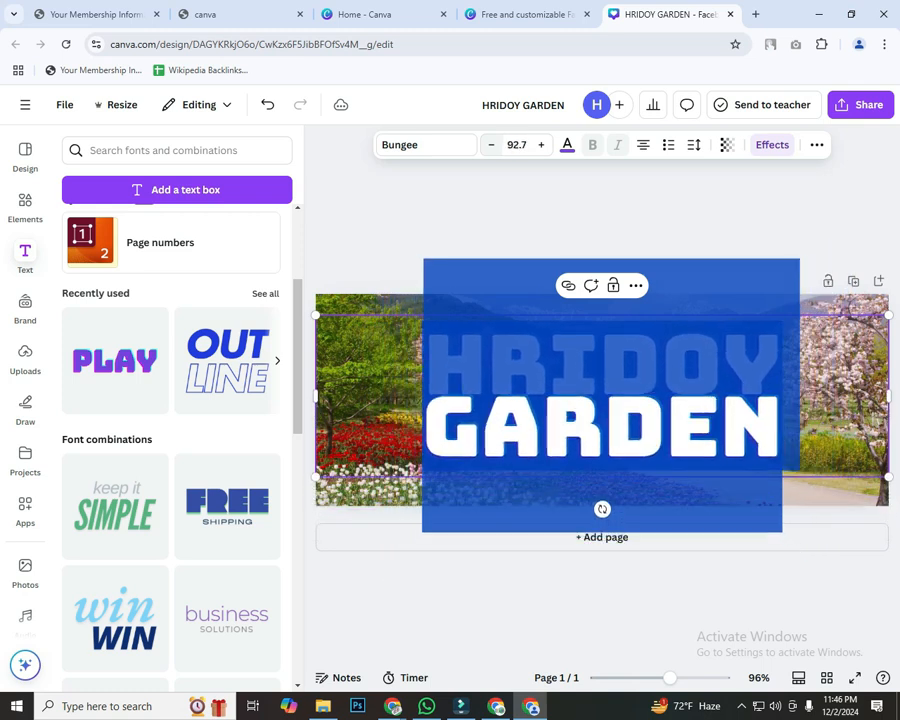
{"action": "left_click", "coordinate": [491, 144]}
{"action": "left_click", "coordinate": [491, 144]}
{"action": "left_click", "coordinate": [491, 144]}
{"action": "left_click", "coordinate": [491, 144]}
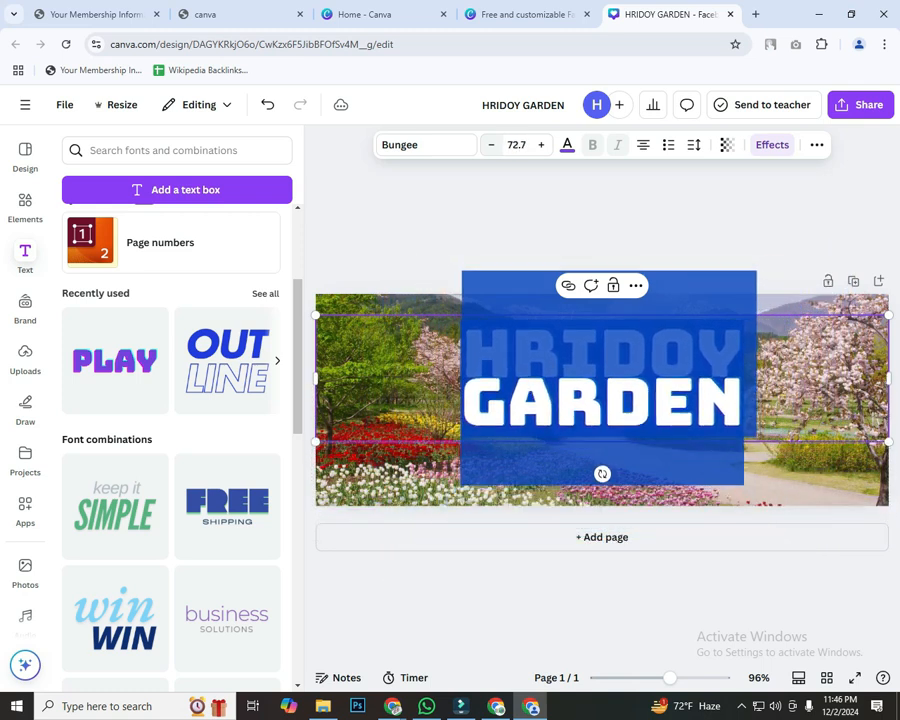
{"action": "left_click", "coordinate": [491, 144]}
{"action": "left_click", "coordinate": [491, 144]}
{"action": "left_click", "coordinate": [491, 144]}
{"action": "left_click", "coordinate": [491, 144]}
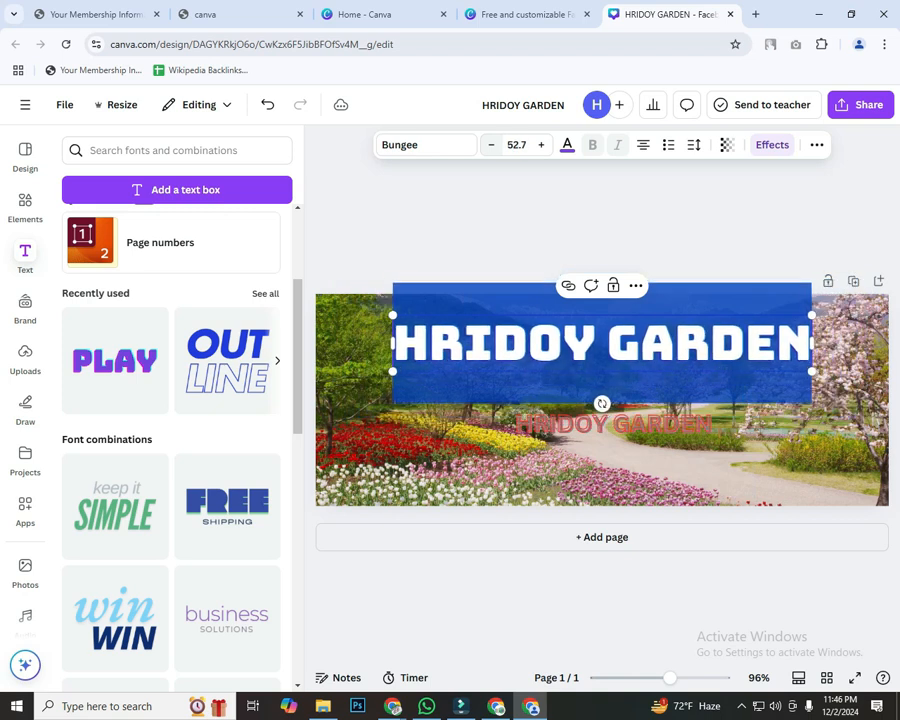
{"action": "left_click", "coordinate": [491, 144]}
{"action": "left_click", "coordinate": [491, 144]}
{"action": "left_click", "coordinate": [491, 144]}
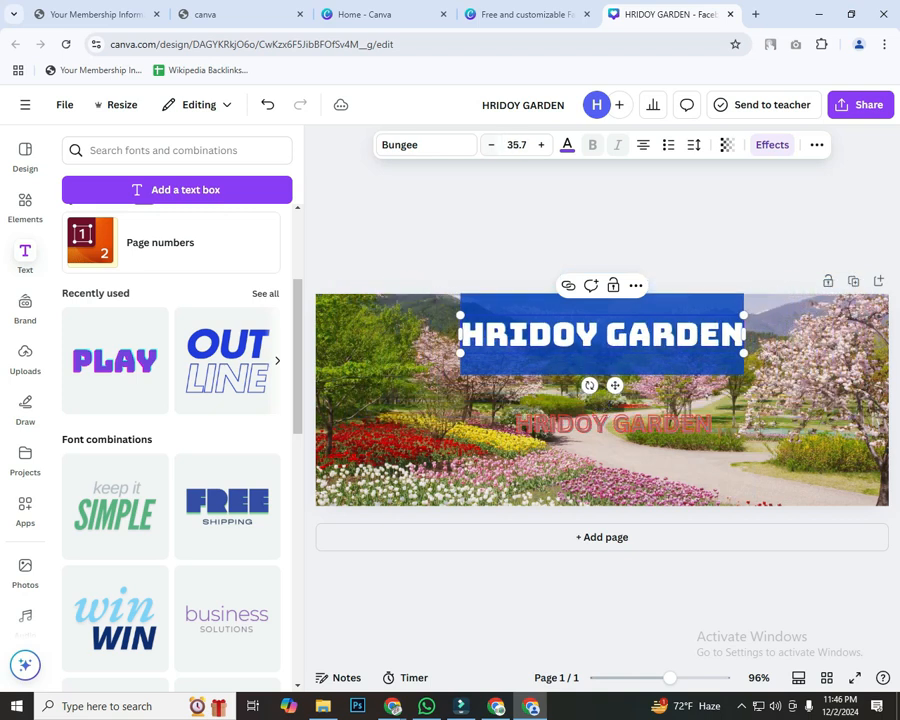
Step: Delete the old red heading and move the purple HRIDOY GARDEN text down below the mountains, slightly right of centre
{"action": "left_click", "coordinate": [450, 400]}
{"action": "left_click", "coordinate": [613, 424]}
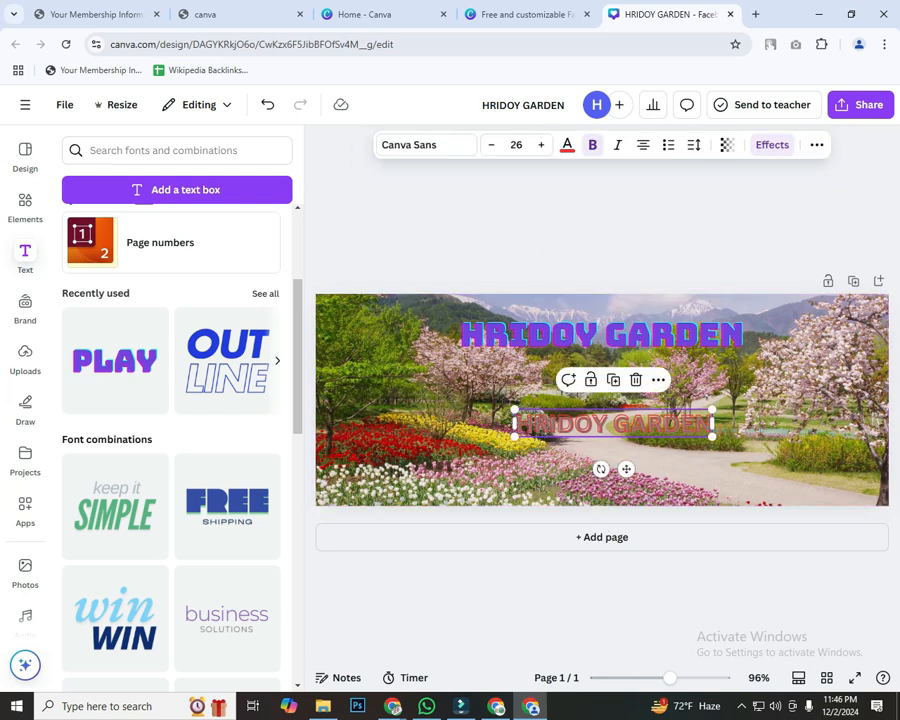
{"action": "key", "text": "Delete"}
{"action": "left_click_drag", "start_coordinate": [600, 334], "coordinate": [625, 372]}
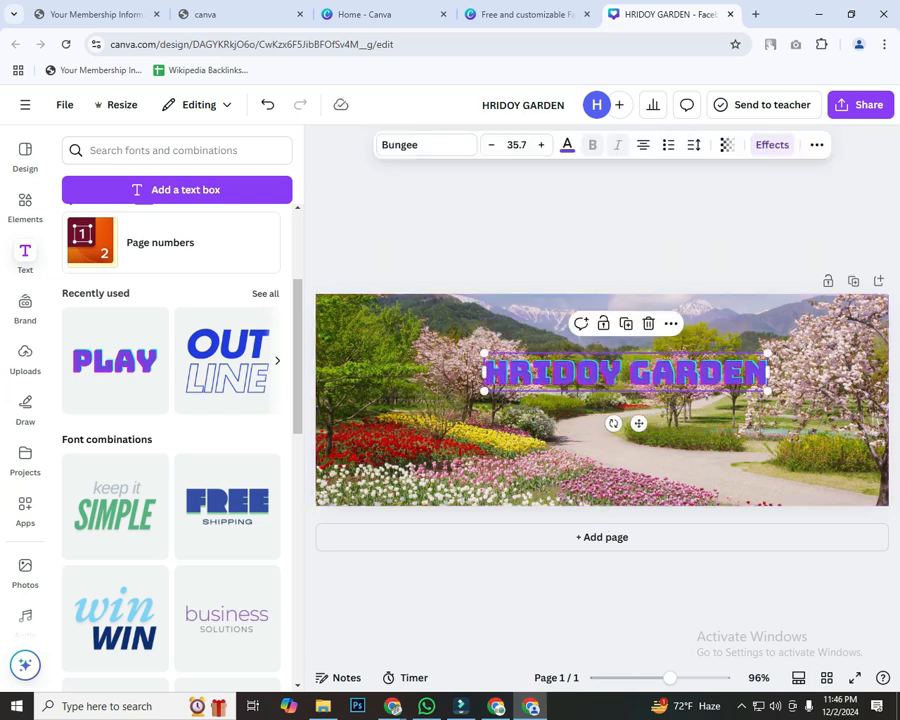
Step: Try turquoise as the text colour of the HRIDOY GARDEN title
{"action": "double_click", "coordinate": [625, 372]}
{"action": "left_click", "coordinate": [566, 144]}
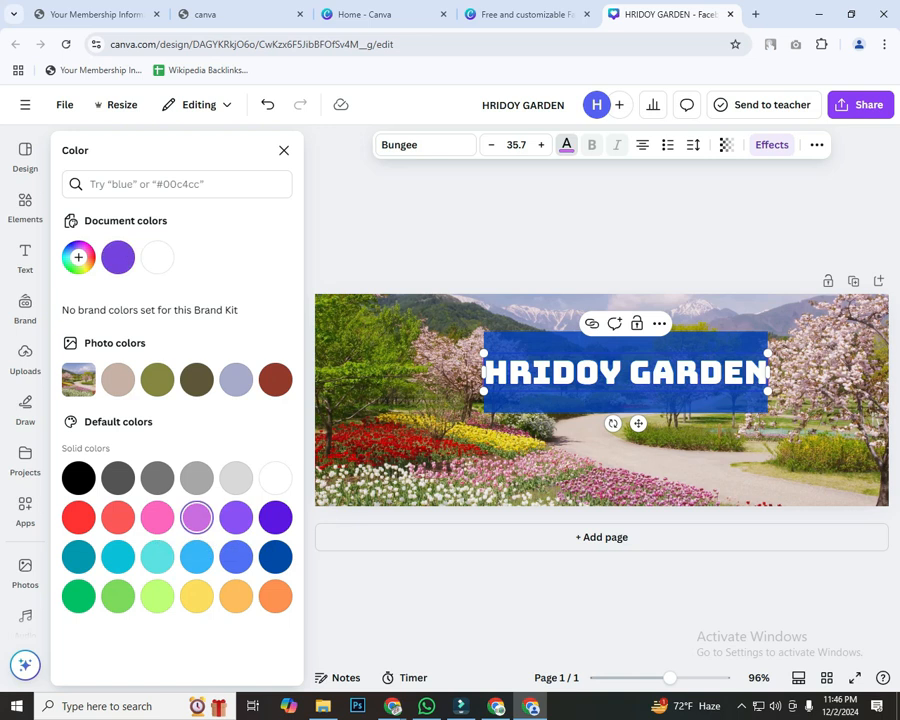
{"action": "left_click", "coordinate": [157, 556]}
{"action": "left_click", "coordinate": [372, 340]}
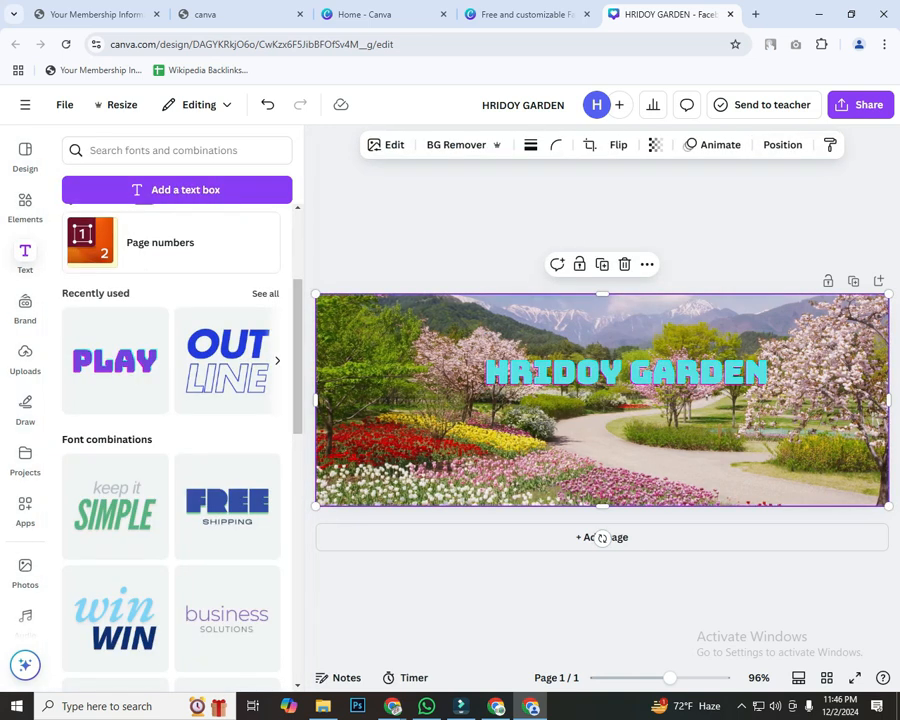
Step: Set the text colour of the HRIDOY GARDEN title to white
{"action": "double_click", "coordinate": [600, 373]}
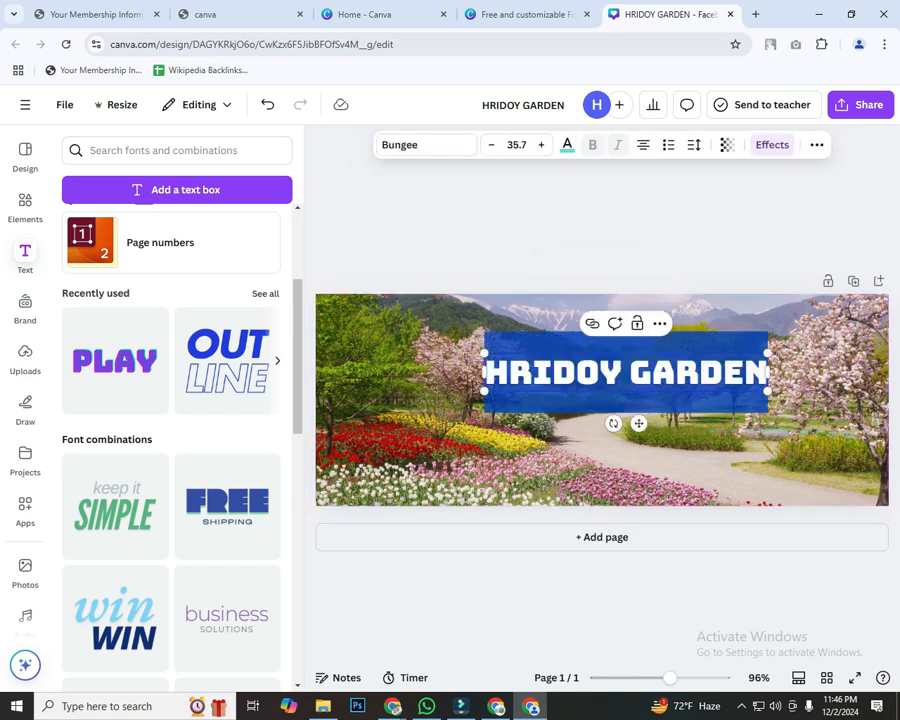
{"action": "left_click", "coordinate": [567, 144]}
{"action": "left_click", "coordinate": [275, 478]}
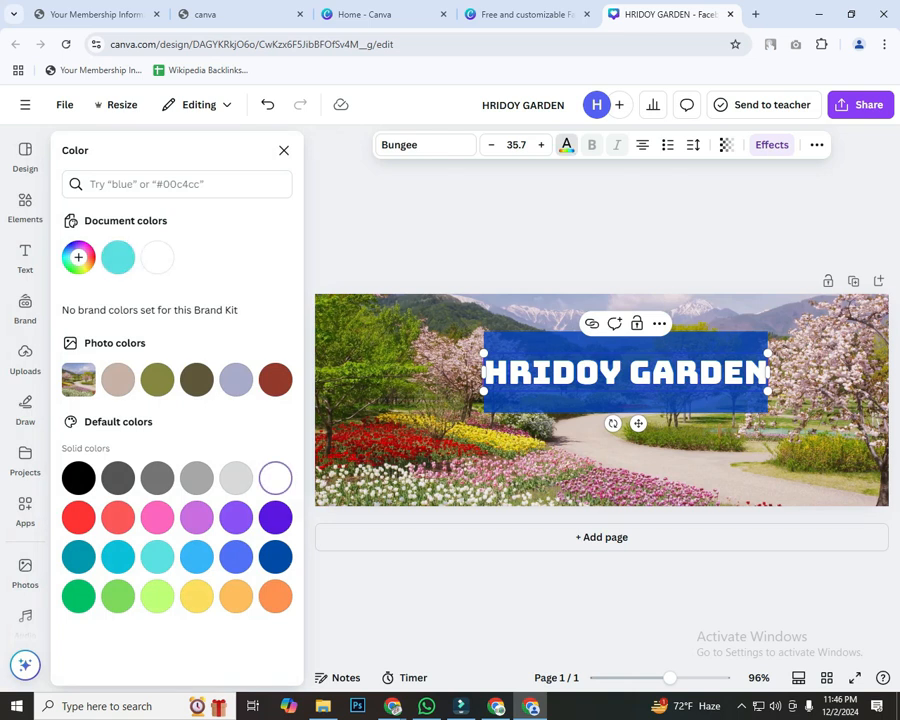
{"action": "left_click", "coordinate": [395, 420]}
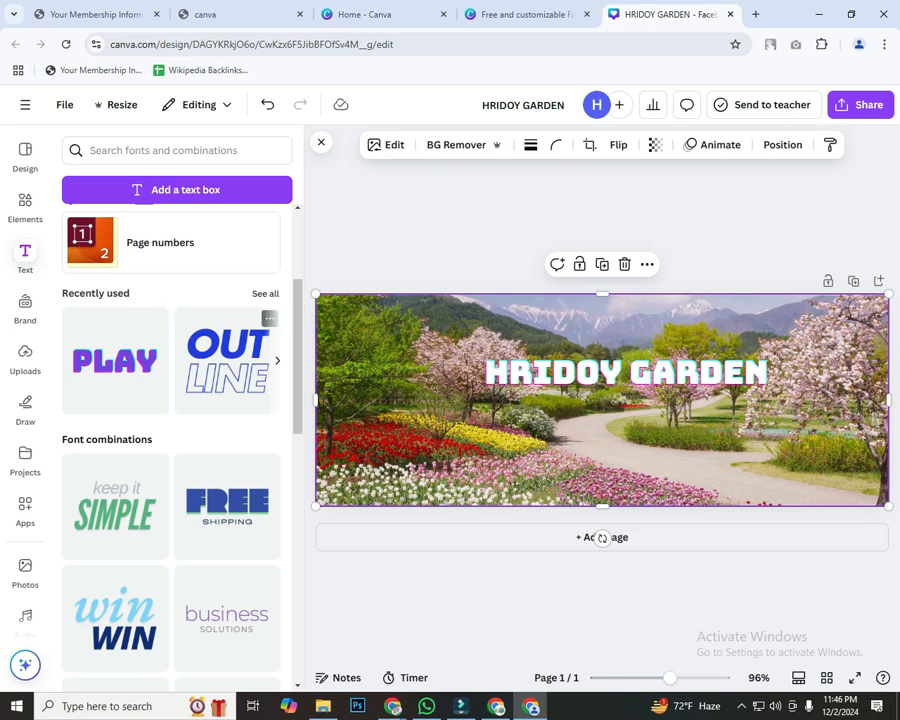
{"action": "scroll", "coordinate": [227, 300], "scroll_direction": "down", "scroll_amount": 4}
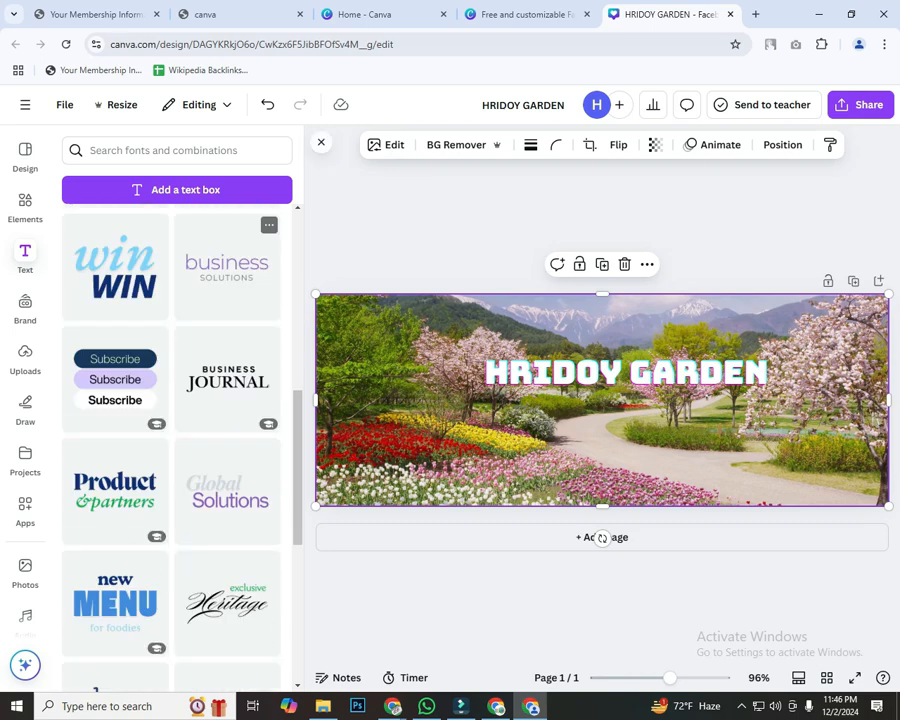
{"action": "scroll", "coordinate": [227, 300], "scroll_direction": "down", "scroll_amount": 2}
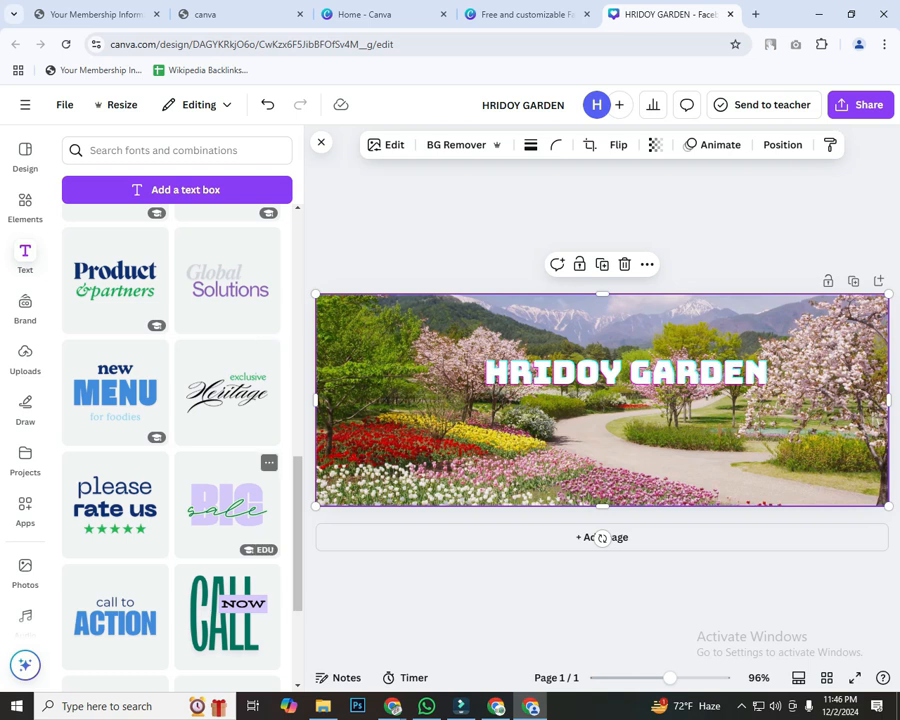
{"action": "scroll", "coordinate": [171, 445], "scroll_direction": "down", "scroll_amount": 3}
{"action": "scroll", "coordinate": [171, 445], "scroll_direction": "down", "scroll_amount": 1}
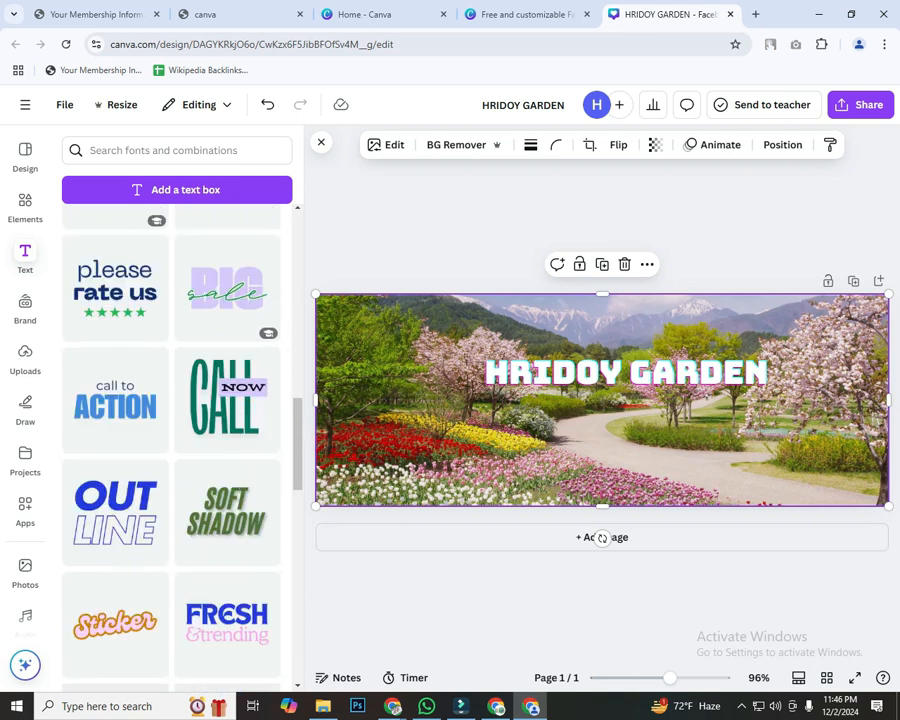
{"action": "scroll", "coordinate": [171, 445], "scroll_direction": "down", "scroll_amount": 3}
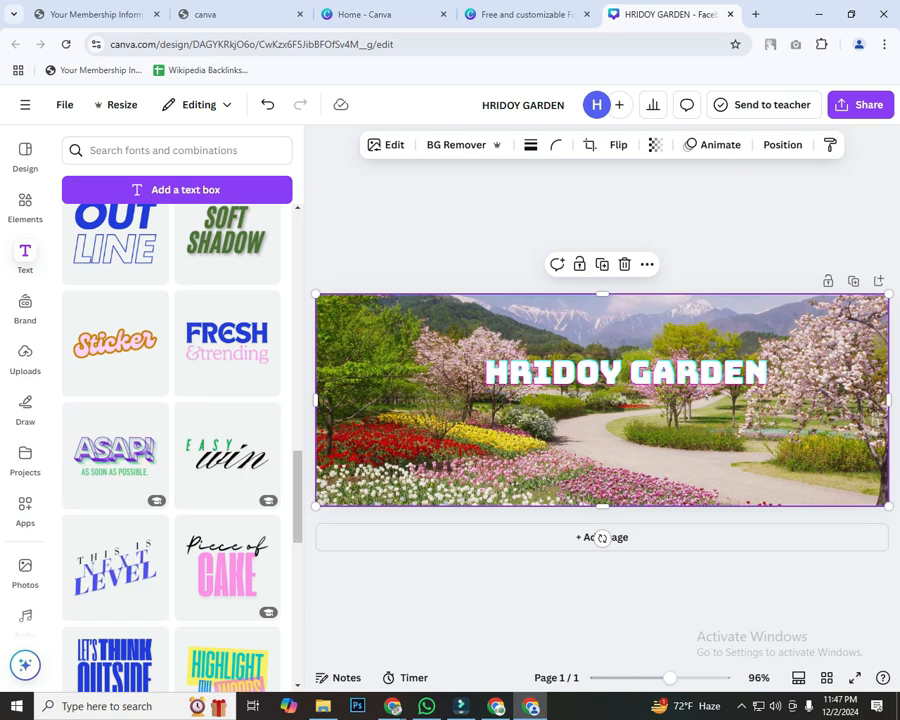
Step: Download the HRIDOY GARDEN cover design as a JPG file and switch to the Hridoy Garden page on Facebook
{"action": "left_click", "coordinate": [860, 105]}
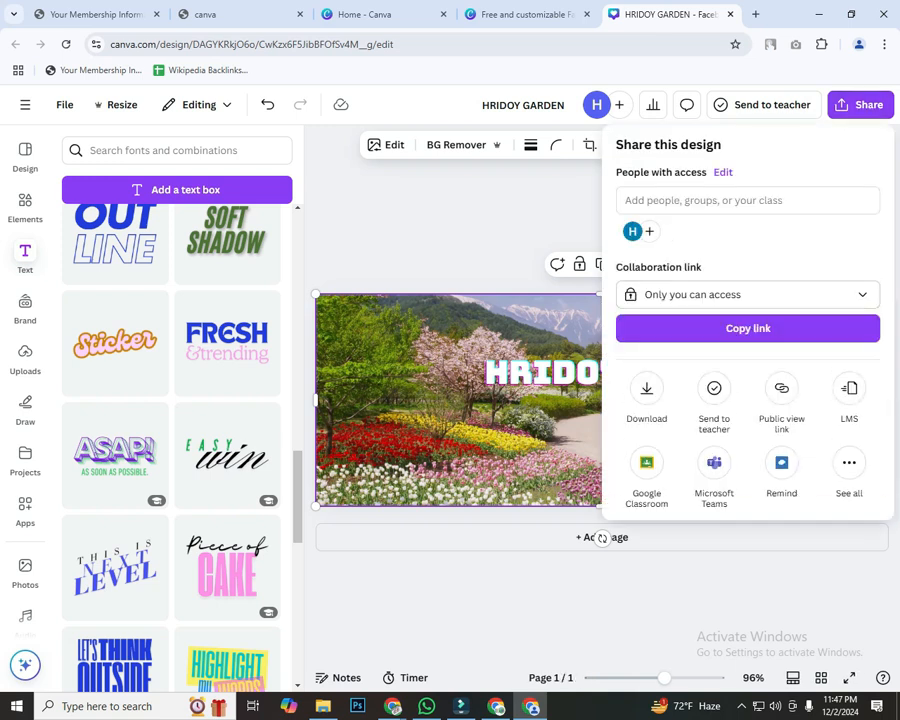
{"action": "left_click", "coordinate": [647, 389]}
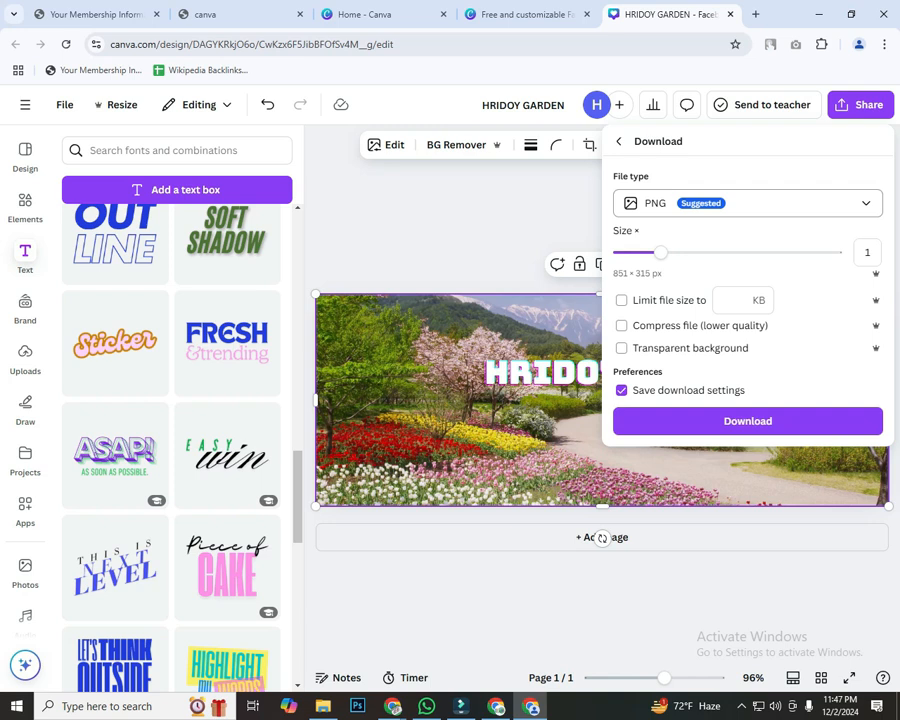
{"action": "left_click", "coordinate": [748, 203]}
{"action": "left_click", "coordinate": [660, 243]}
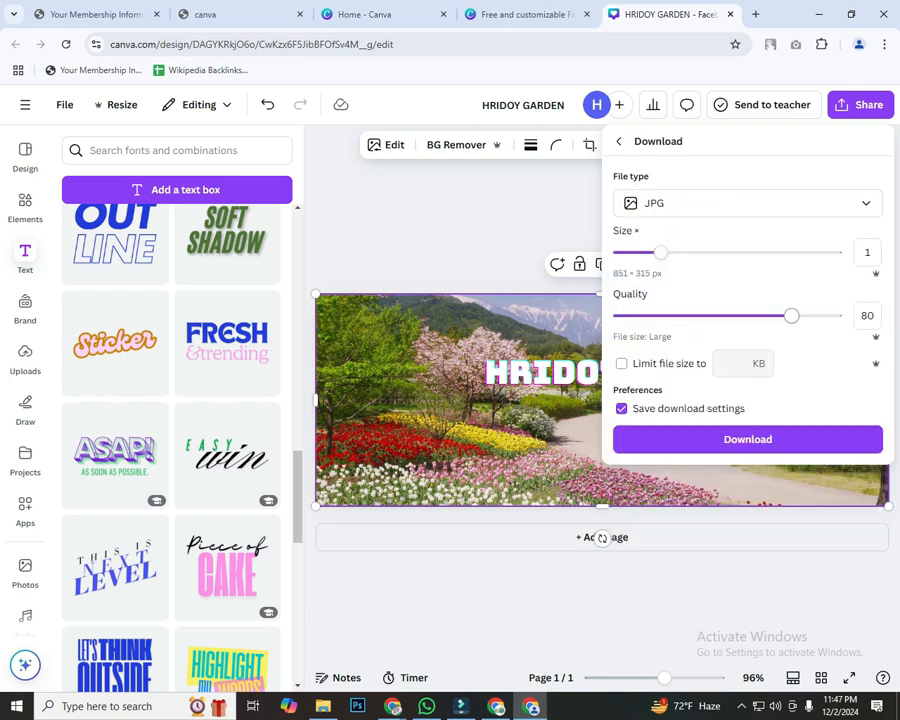
{"action": "left_click", "coordinate": [748, 440]}
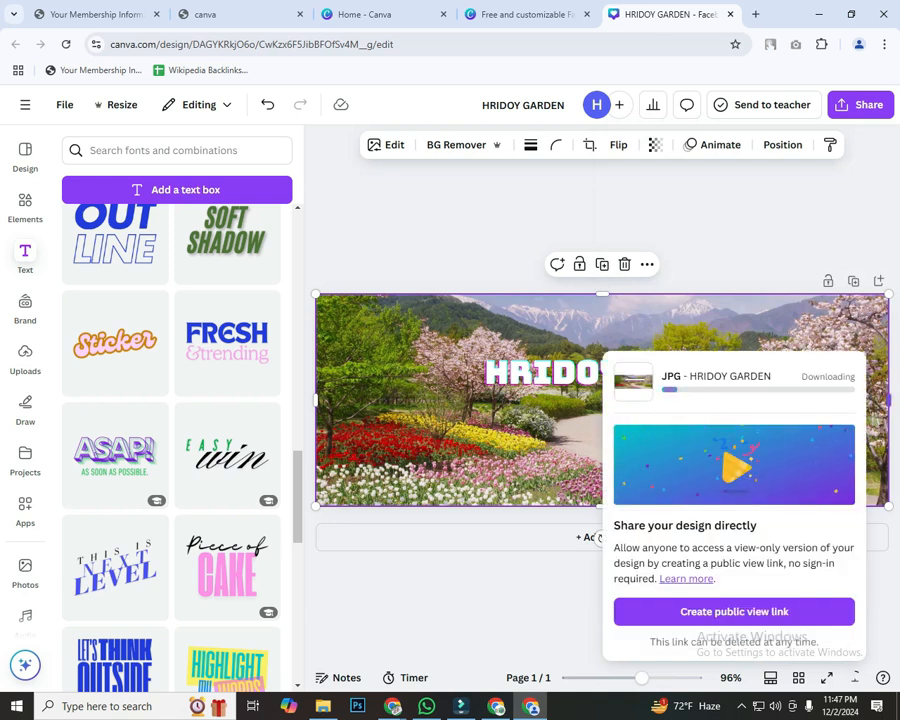
{"action": "key", "text": "alt+Tab"}
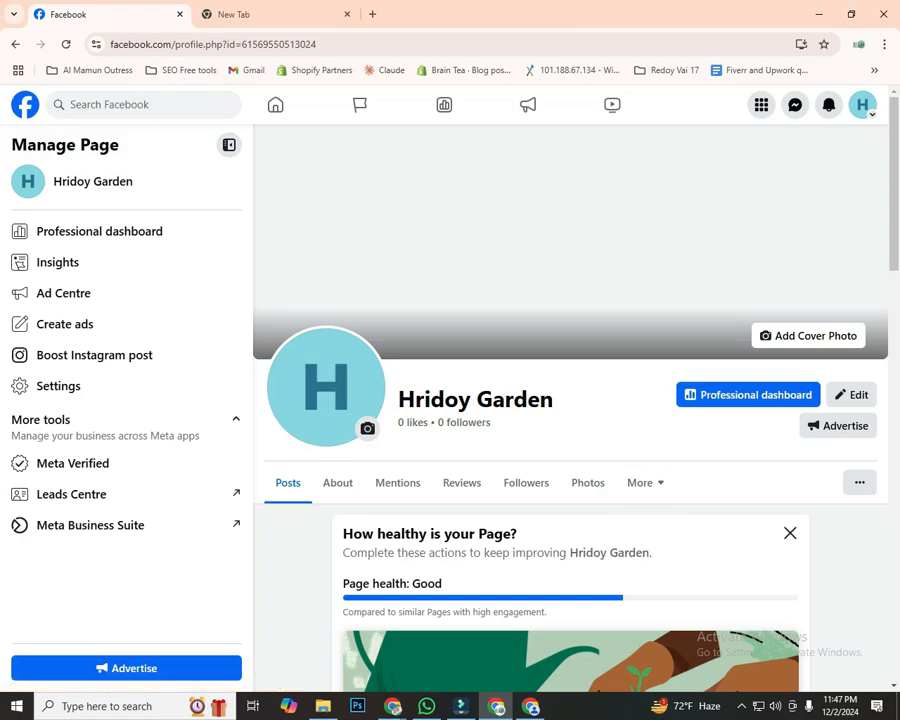
{"action": "key", "text": "alt+Tab"}
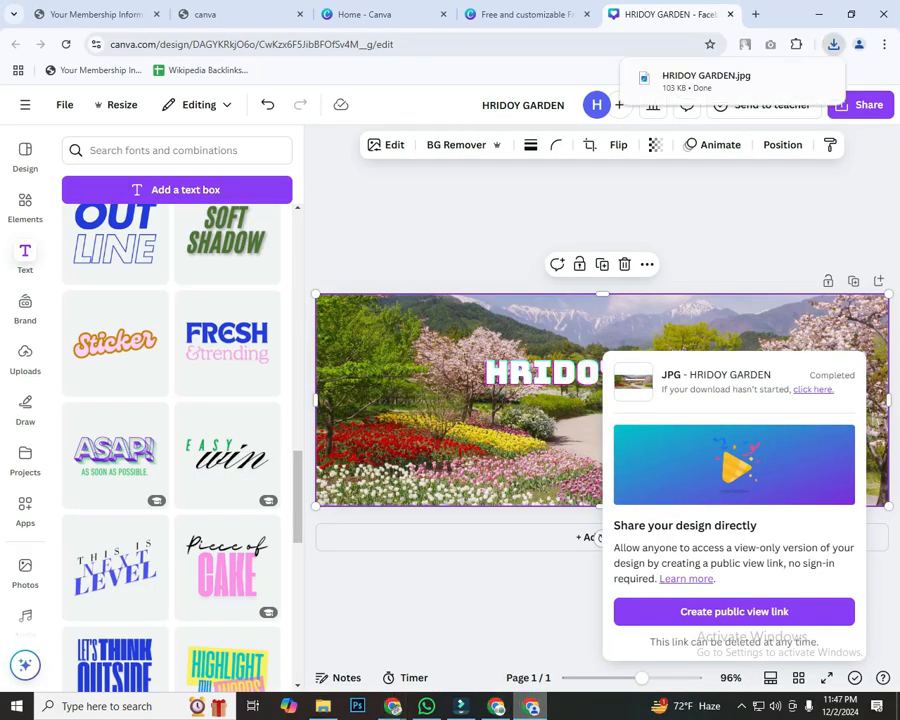
{"action": "key", "text": "alt+Tab"}
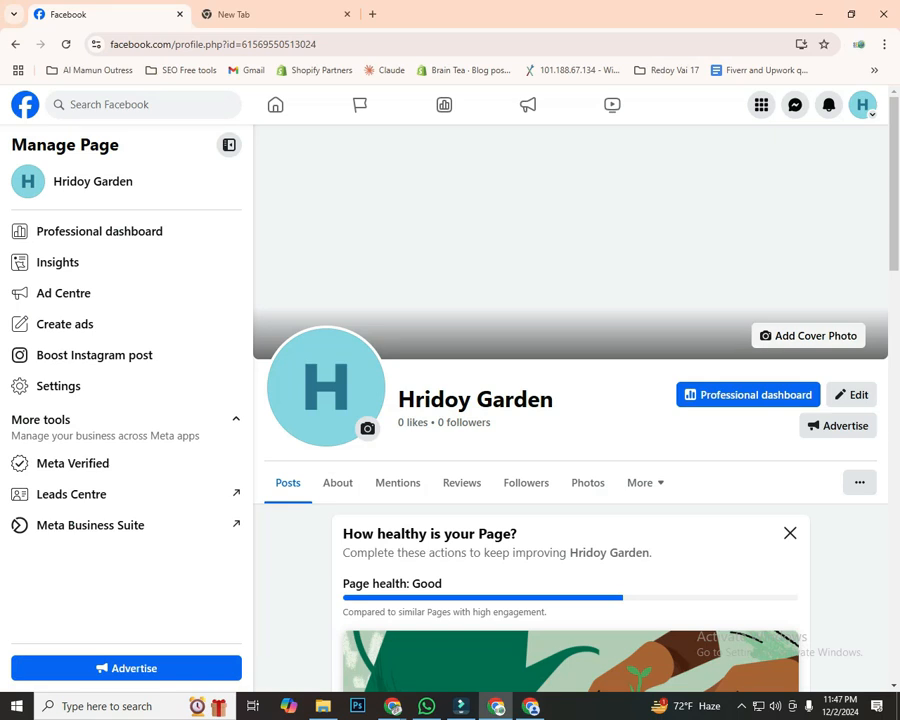
Step: Mark the Add Cover Photo option on a screen capture with a red rectangle and three red arrows, then close the capture
{"action": "key", "text": "Print"}
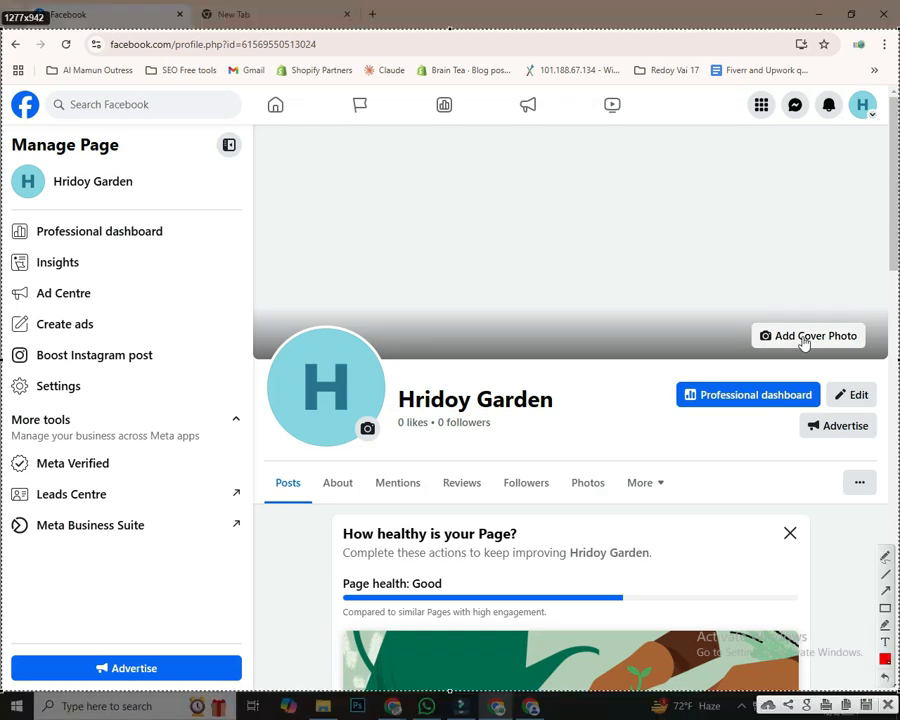
{"action": "mouse_move", "coordinate": [727, 278]}
{"action": "left_mouse_down"}
{"action": "mouse_move", "coordinate": [806, 333]}
{"action": "mouse_move", "coordinate": [881, 352]}
{"action": "left_mouse_up"}
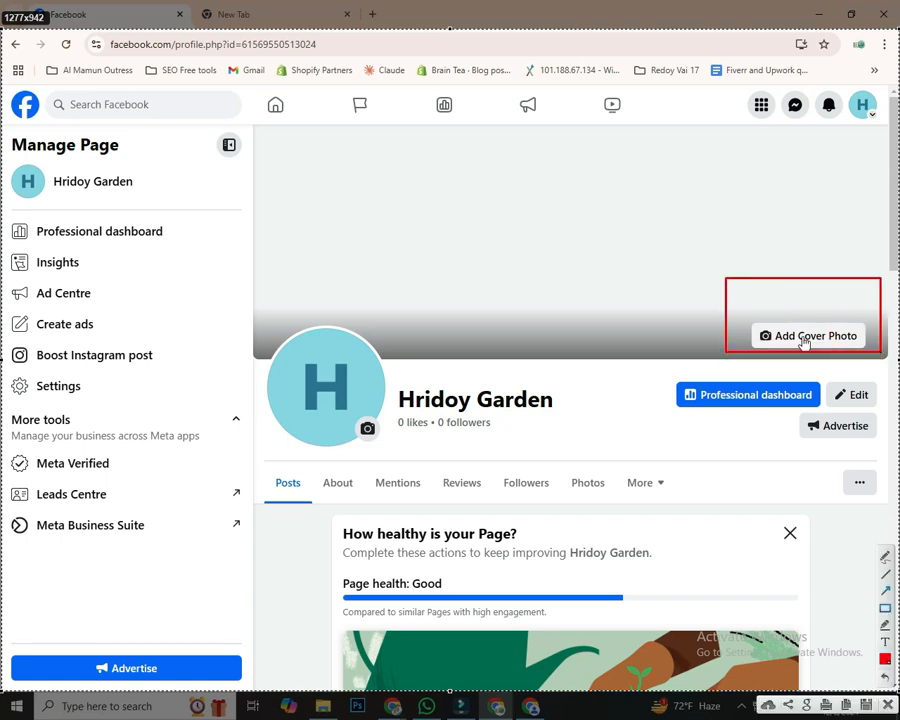
{"action": "left_click_drag", "start_coordinate": [661, 204], "coordinate": [768, 325]}
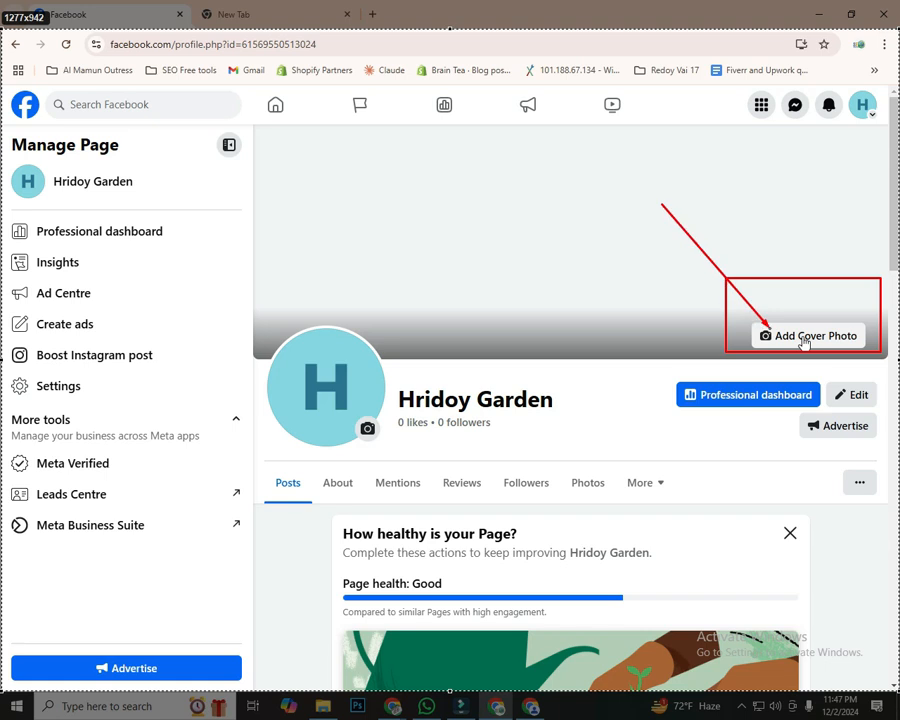
{"action": "left_click_drag", "start_coordinate": [624, 432], "coordinate": [721, 366]}
{"action": "mouse_move", "coordinate": [641, 315]}
{"action": "left_mouse_down"}
{"action": "mouse_move", "coordinate": [673, 313]}
{"action": "mouse_move", "coordinate": [757, 335]}
{"action": "left_mouse_up"}
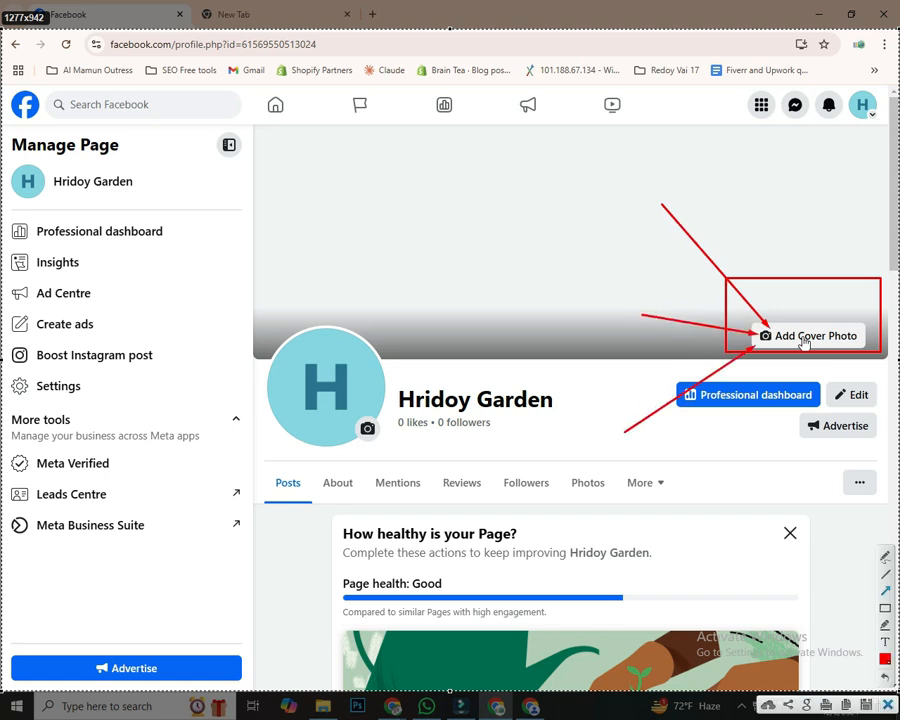
{"action": "key", "text": "ctrl+c"}
{"action": "left_click", "coordinate": [805, 336]}
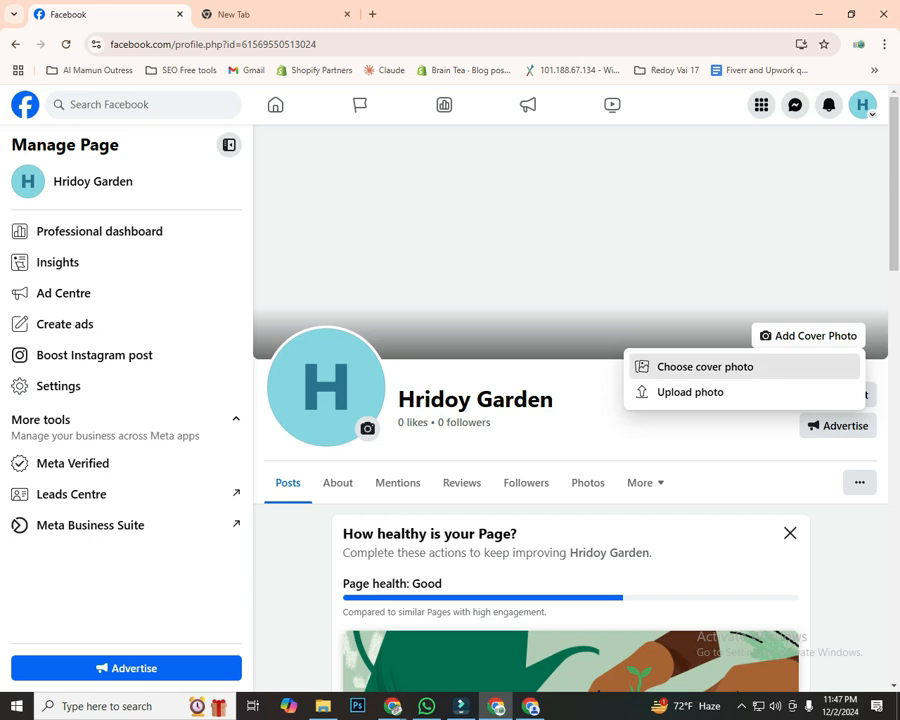
{"action": "left_click", "coordinate": [705, 366]}
{"action": "left_click", "coordinate": [534, 225]}
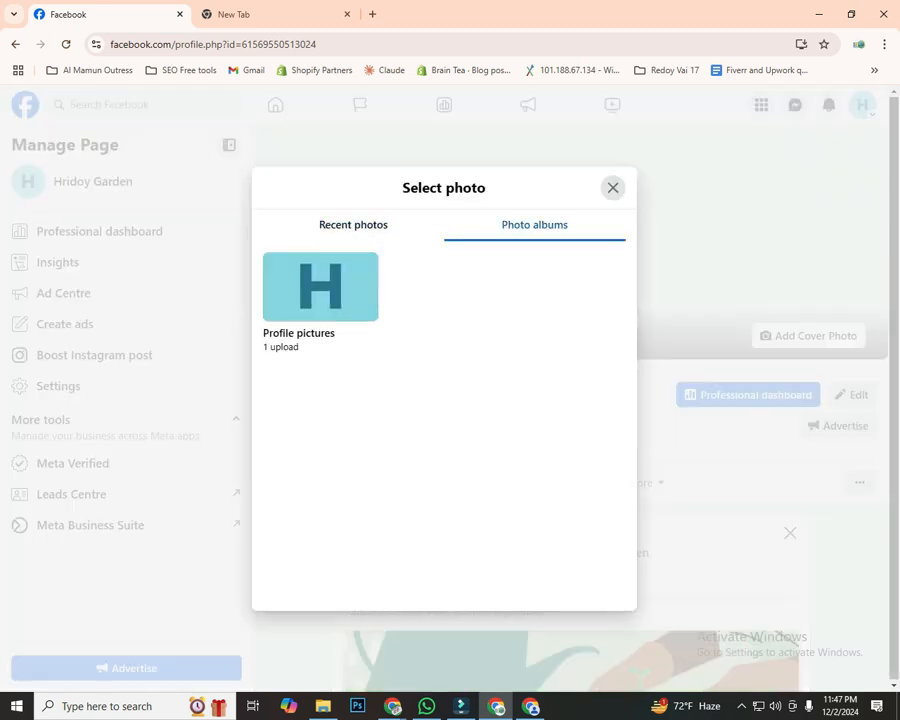
{"action": "left_click", "coordinate": [613, 187]}
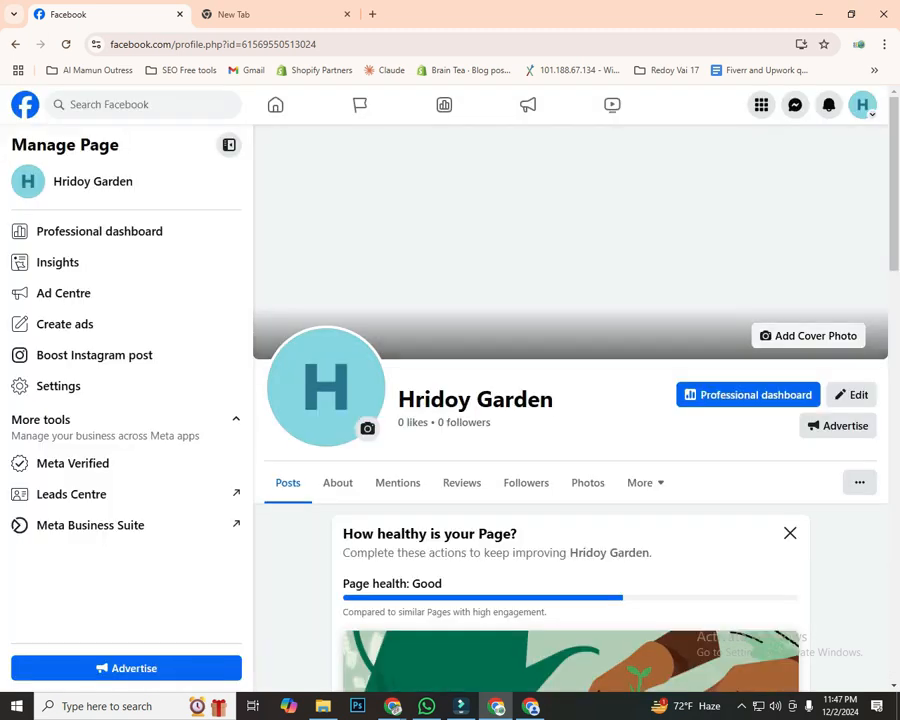
Step: Upload the HRIDOY GARDEN image from Downloads as the page's cover photo and save the change
{"action": "left_click", "coordinate": [808, 335]}
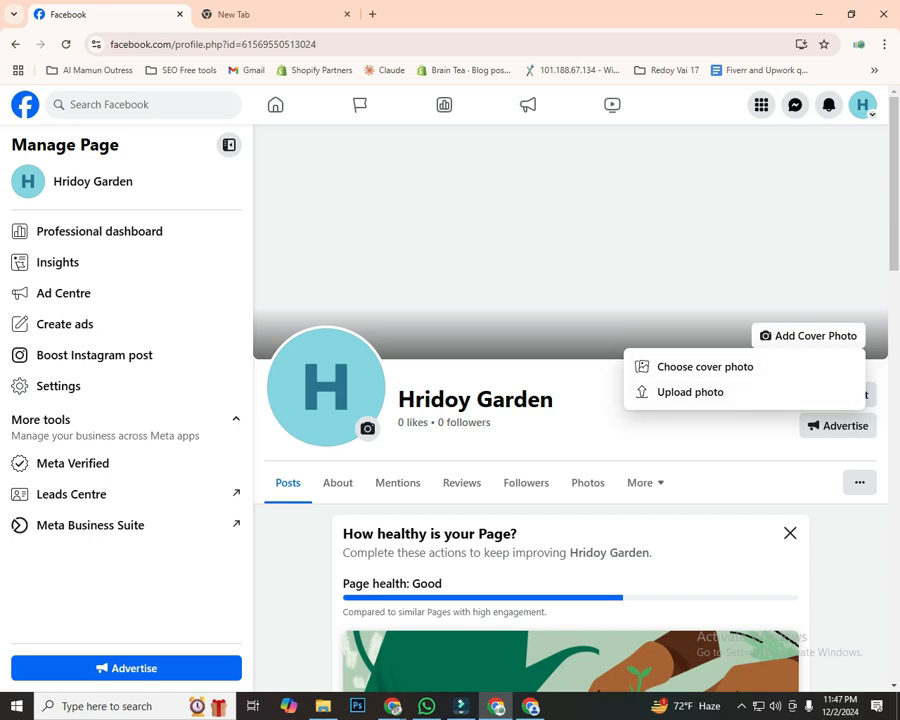
{"action": "left_click", "coordinate": [740, 392]}
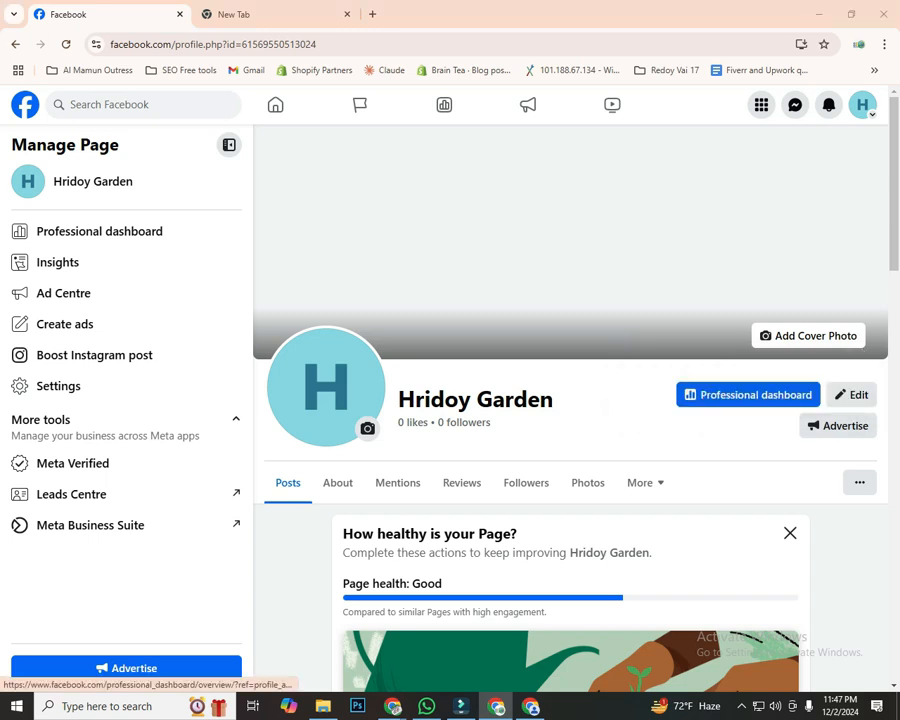
{"action": "left_click", "coordinate": [165, 144]}
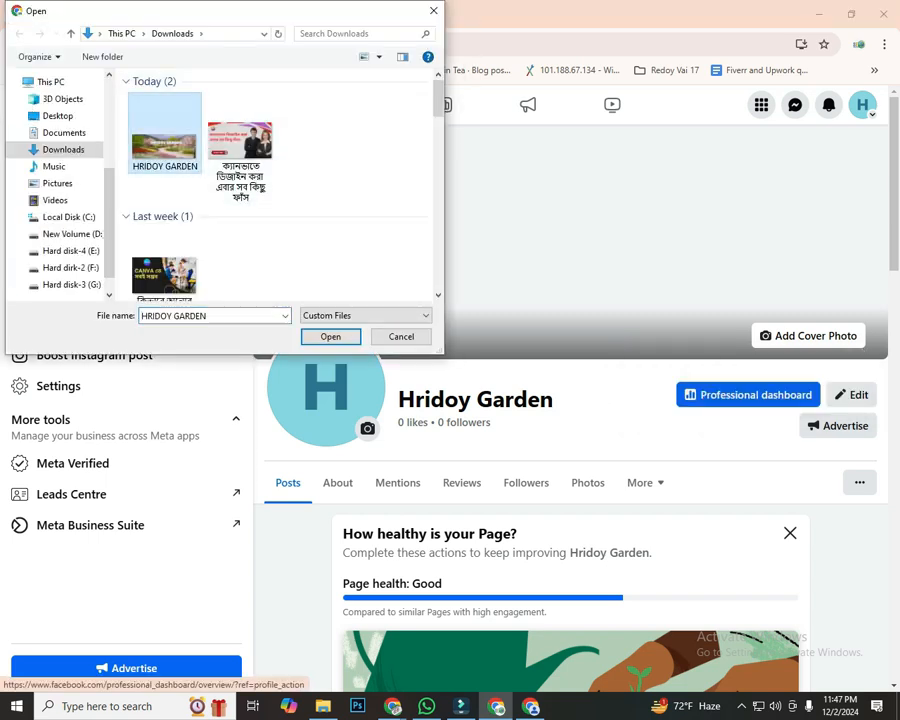
{"action": "key", "text": "Return"}
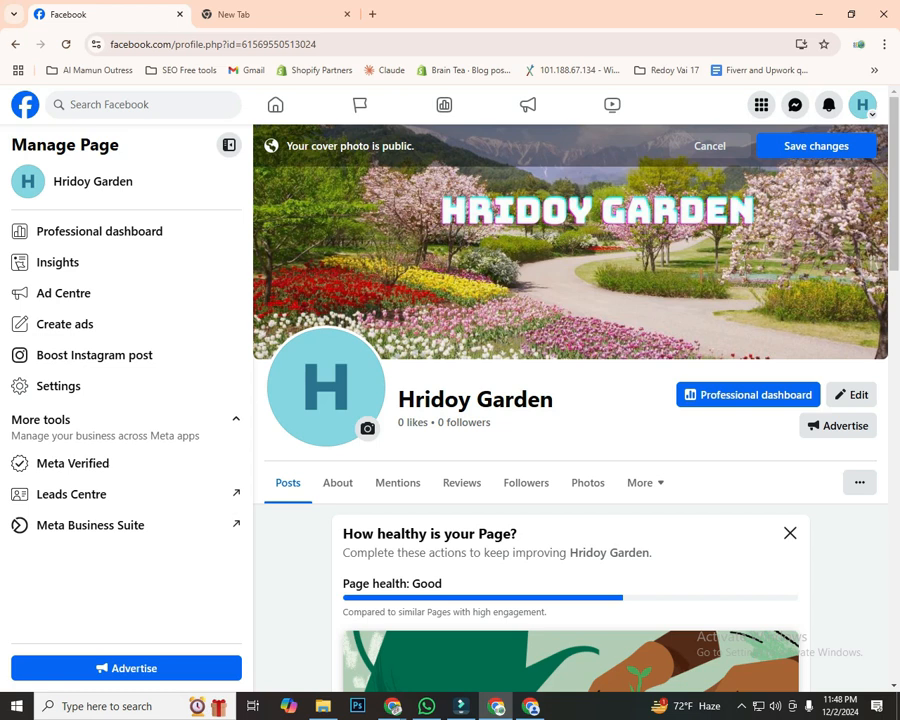
{"action": "left_click", "coordinate": [845, 148]}
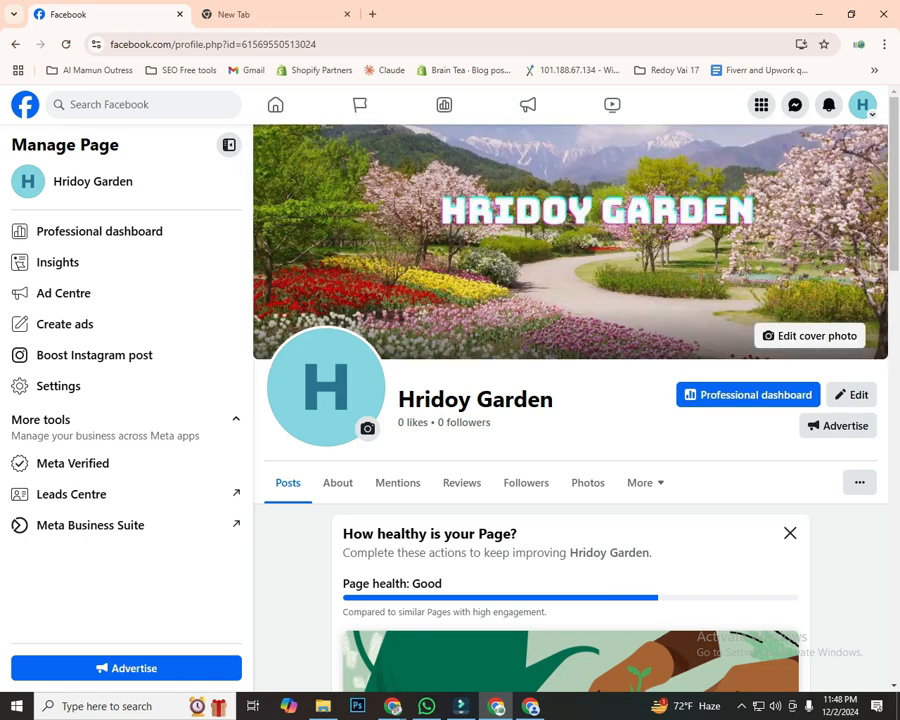
{"action": "scroll", "coordinate": [570, 408], "scroll_direction": "down", "scroll_amount": 1}
{"action": "scroll", "coordinate": [570, 408], "scroll_direction": "up", "scroll_amount": 1}
{"action": "scroll", "coordinate": [570, 408], "scroll_direction": "down", "scroll_amount": 3}
{"action": "scroll", "coordinate": [570, 408], "scroll_direction": "up", "scroll_amount": 3}
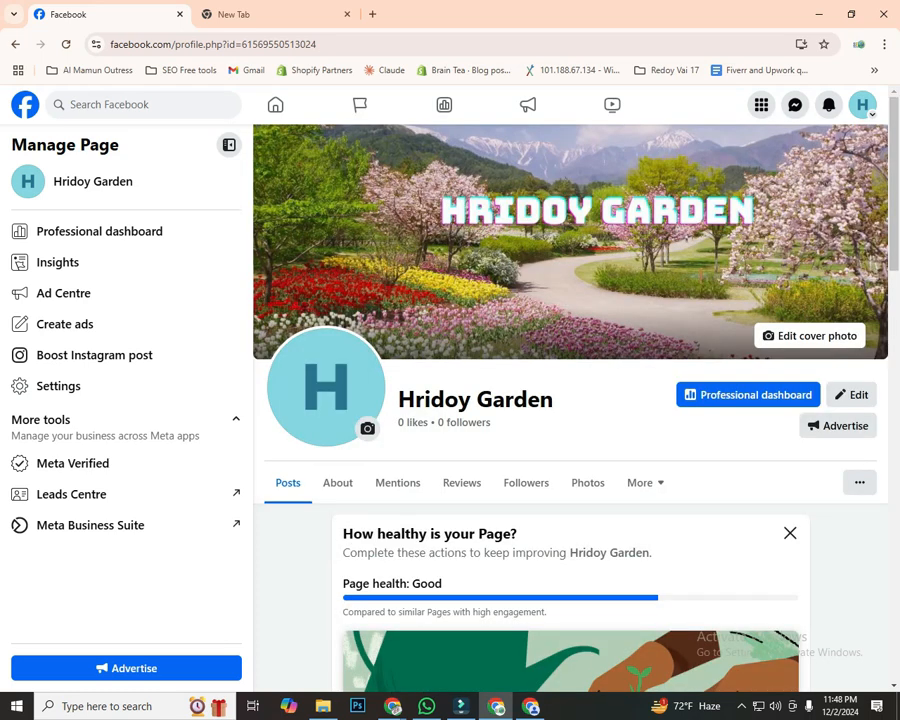
Step: Switch to Canva, search for logo from the home page and create a blank Logo design
{"action": "left_click", "coordinate": [531, 706]}
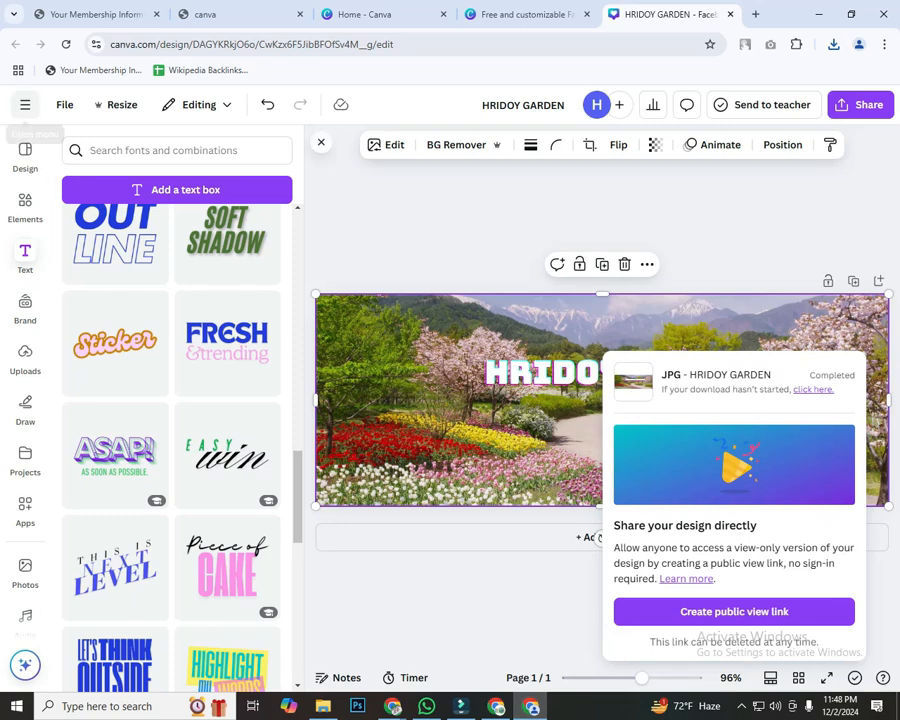
{"action": "left_click", "coordinate": [25, 105]}
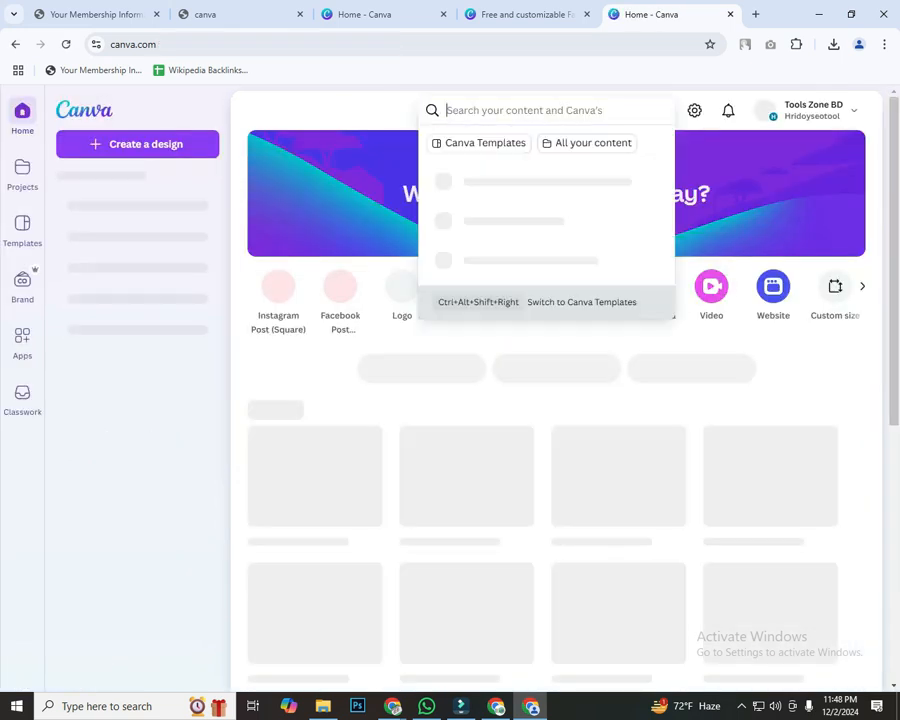
{"action": "type", "text": "logo"}
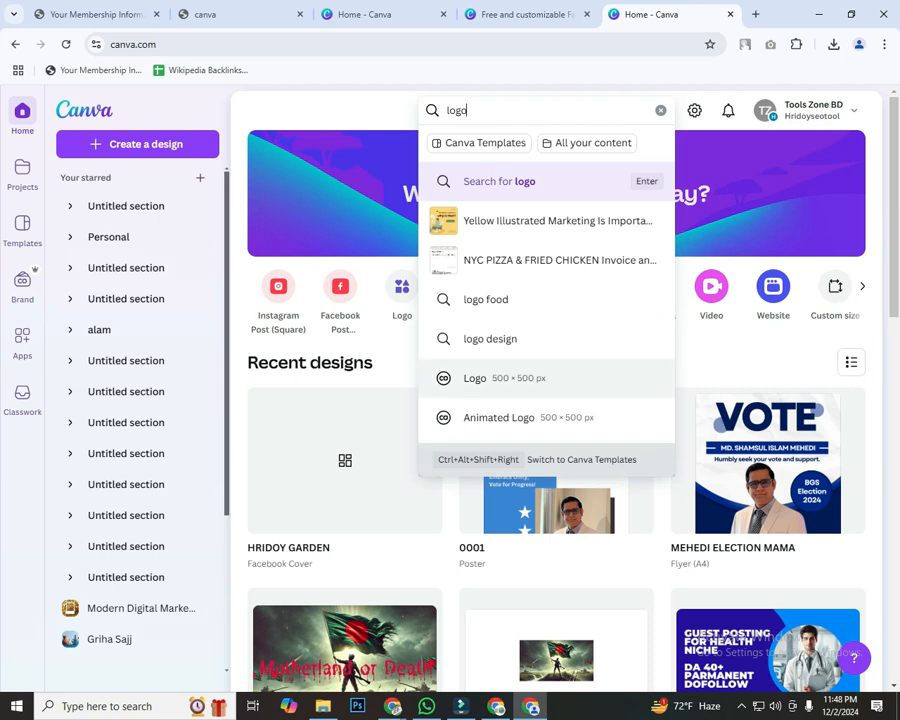
{"action": "left_click", "coordinate": [475, 378]}
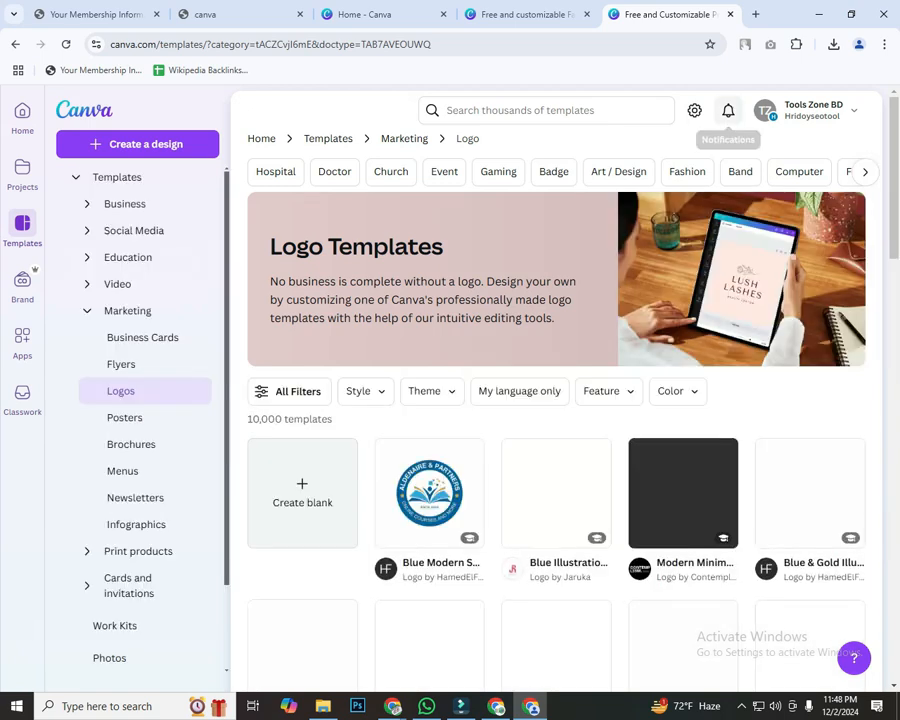
{"action": "left_click", "coordinate": [302, 493]}
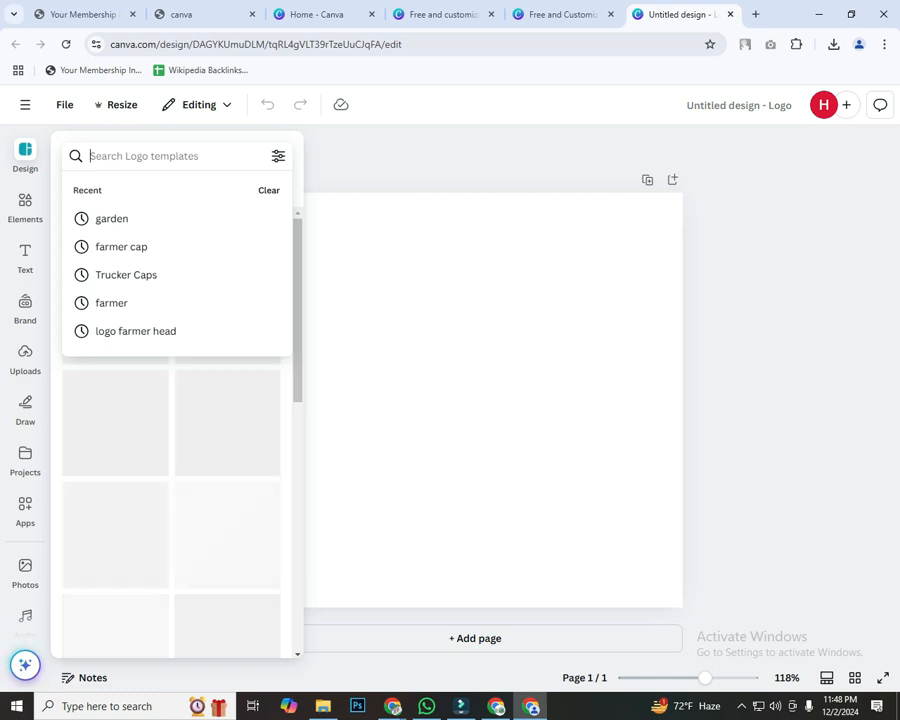
Step: Search the logo templates for "garden logo" and apply the GardenHome template with the house and green leaves
{"action": "type", "text": "garden"}
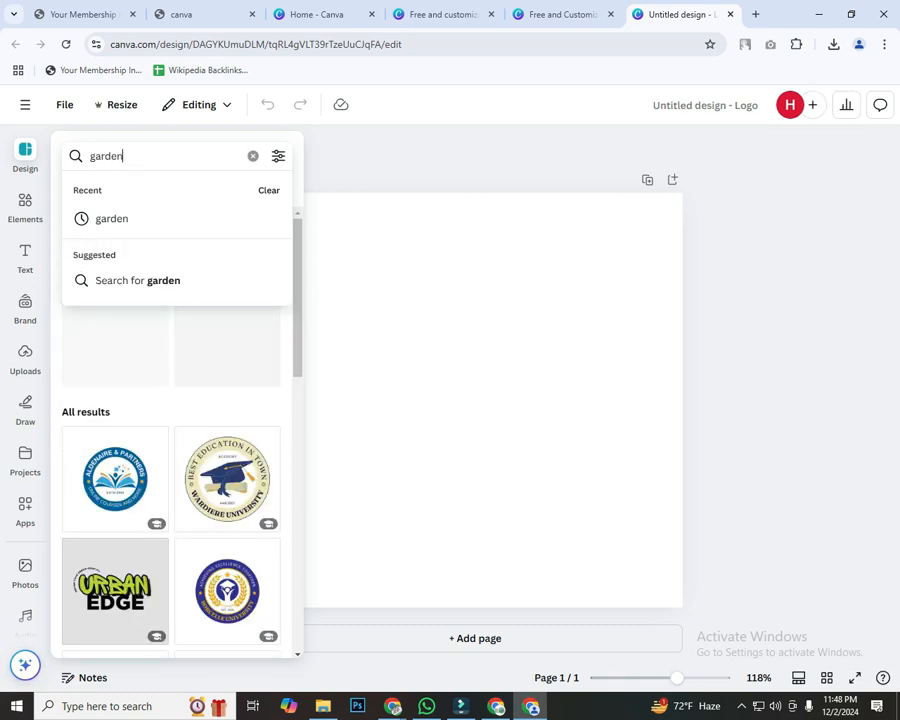
{"action": "type", "text": " logo"}
{"action": "key", "text": "Return"}
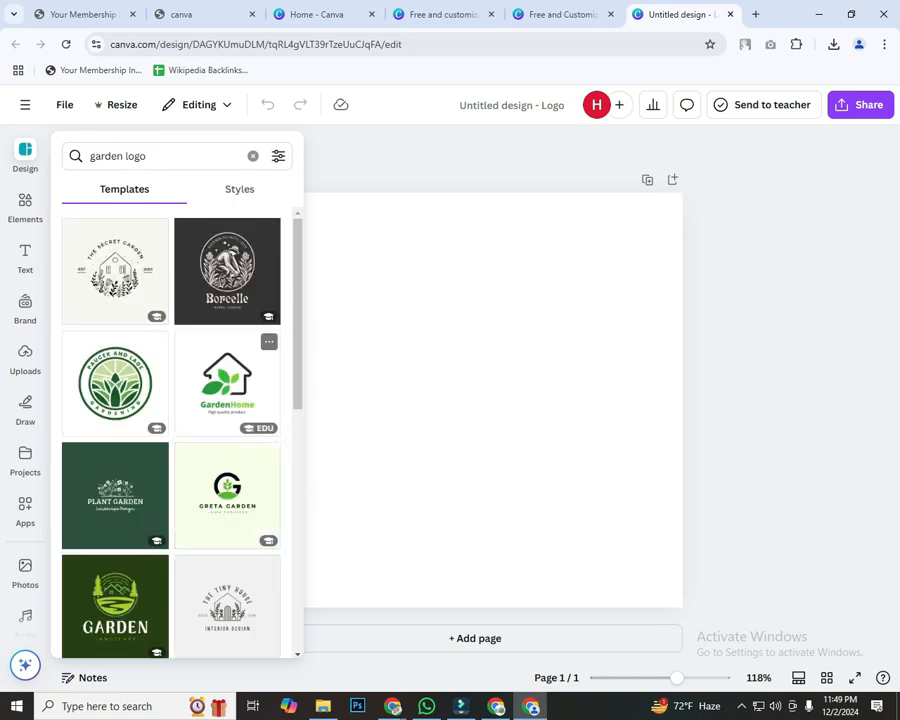
{"action": "left_click", "coordinate": [227, 380]}
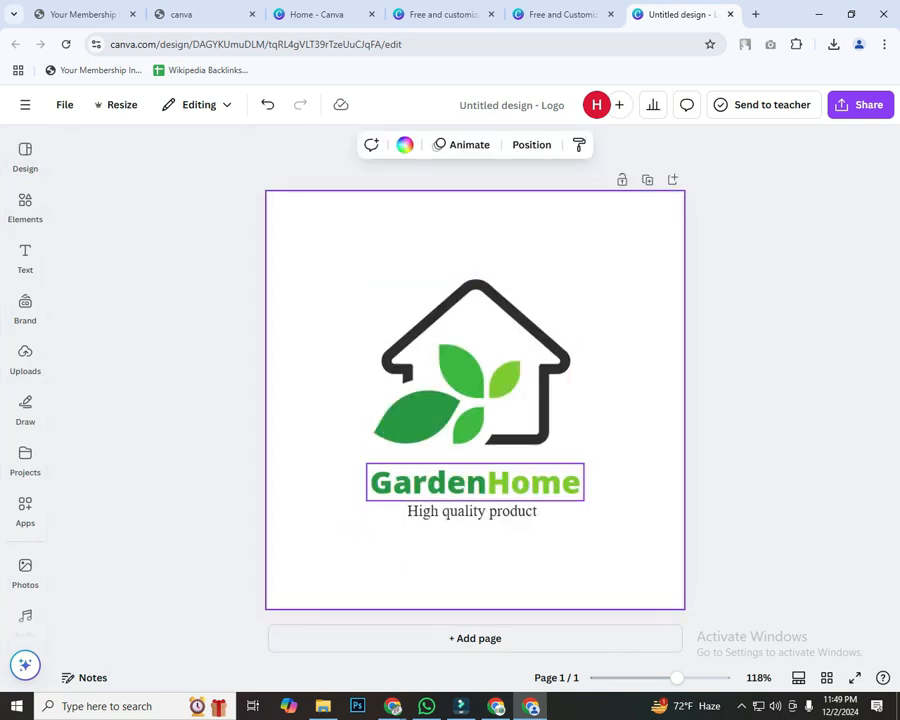
Step: Replace the GardenHome text in the logo with "Hridoy Garden"
{"action": "left_click", "coordinate": [487, 482]}
{"action": "double_click", "coordinate": [487, 482]}
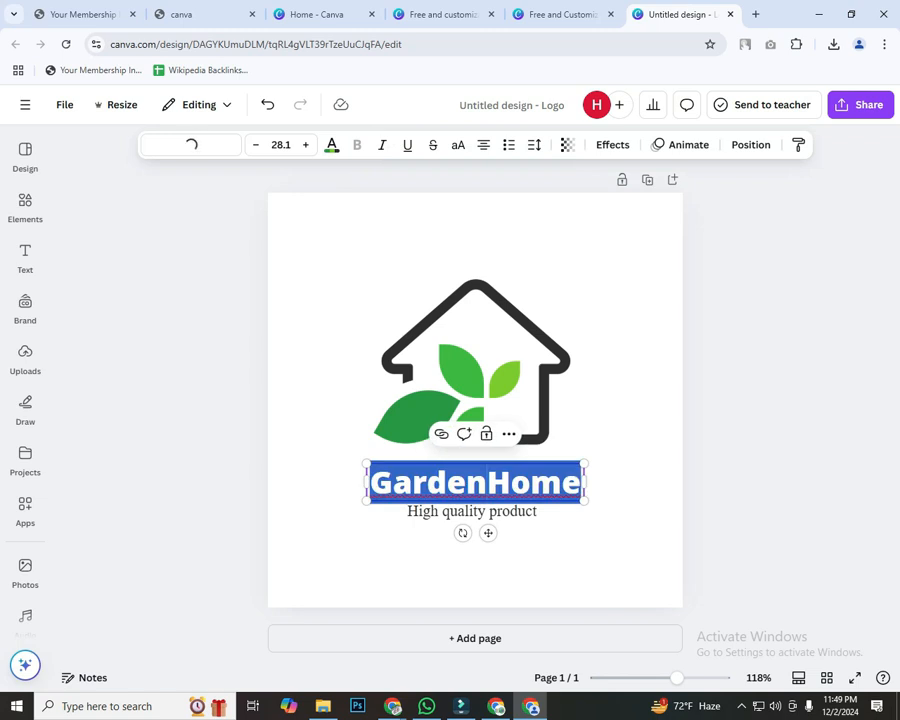
{"action": "type", "text": "Hridoy Garde"}
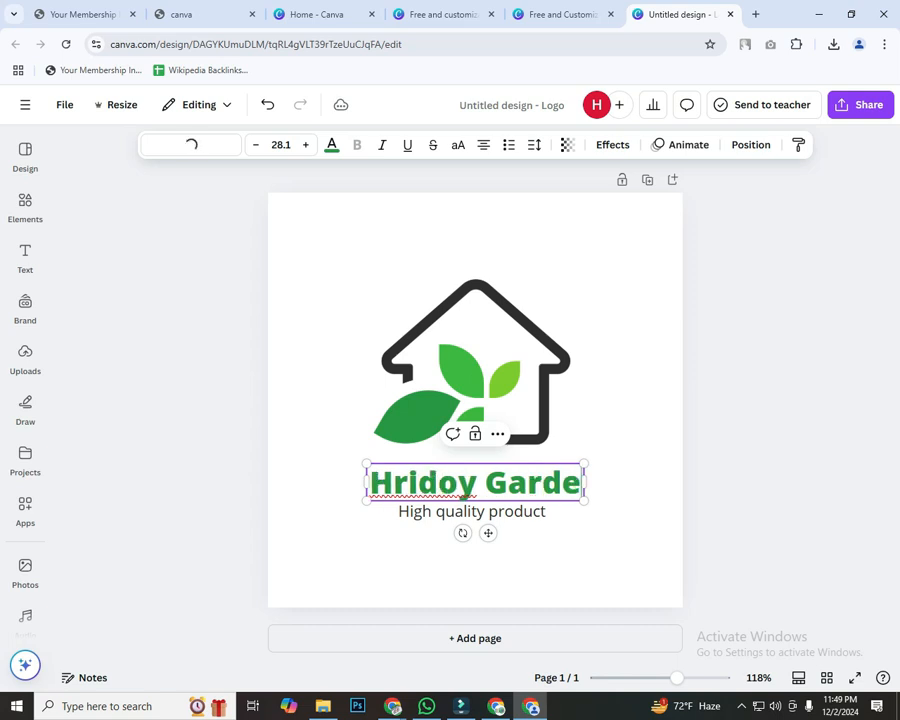
{"action": "type", "text": "n"}
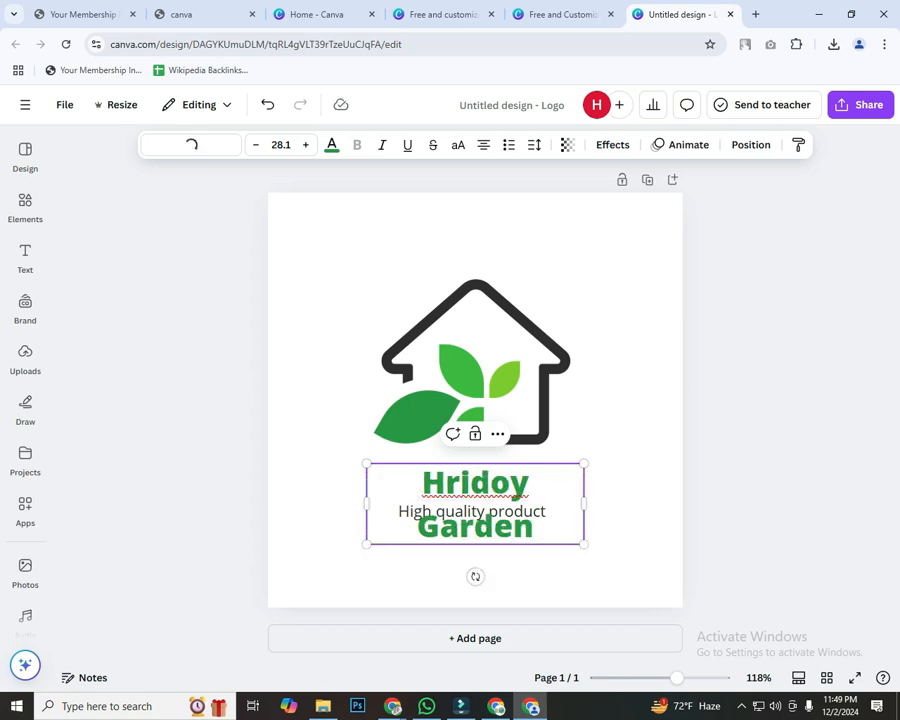
Step: Enlarge the "Hridoy Garden" text, widen its box to fit on one line and delete the "High quality product" tagline
{"action": "left_click_drag", "start_coordinate": [584, 544], "coordinate": [626, 560]}
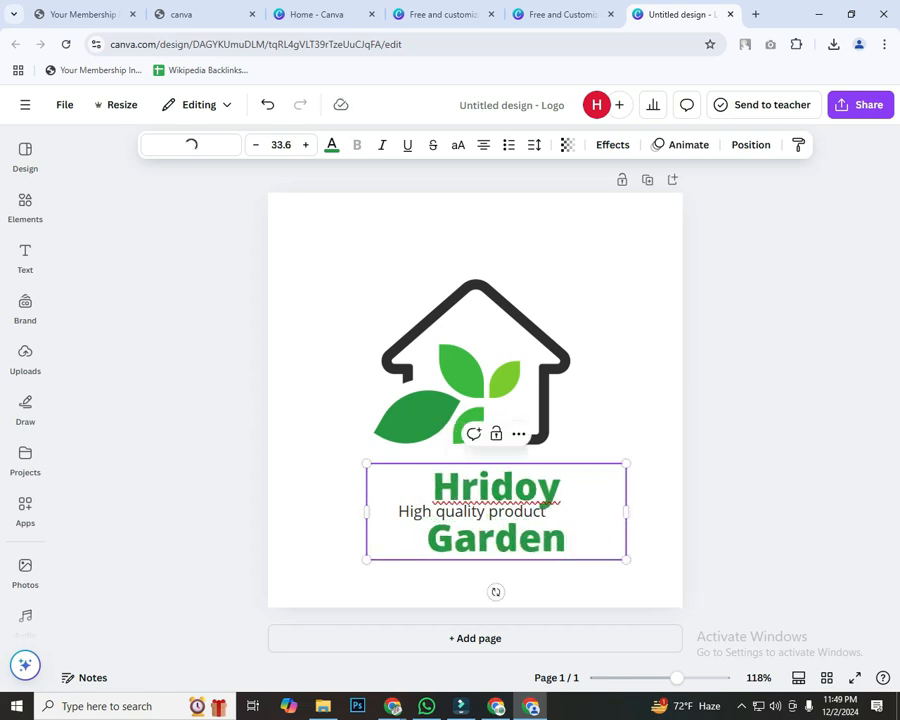
{"action": "left_click_drag", "start_coordinate": [626, 511], "coordinate": [660, 505]}
{"action": "left_click", "coordinate": [487, 511]}
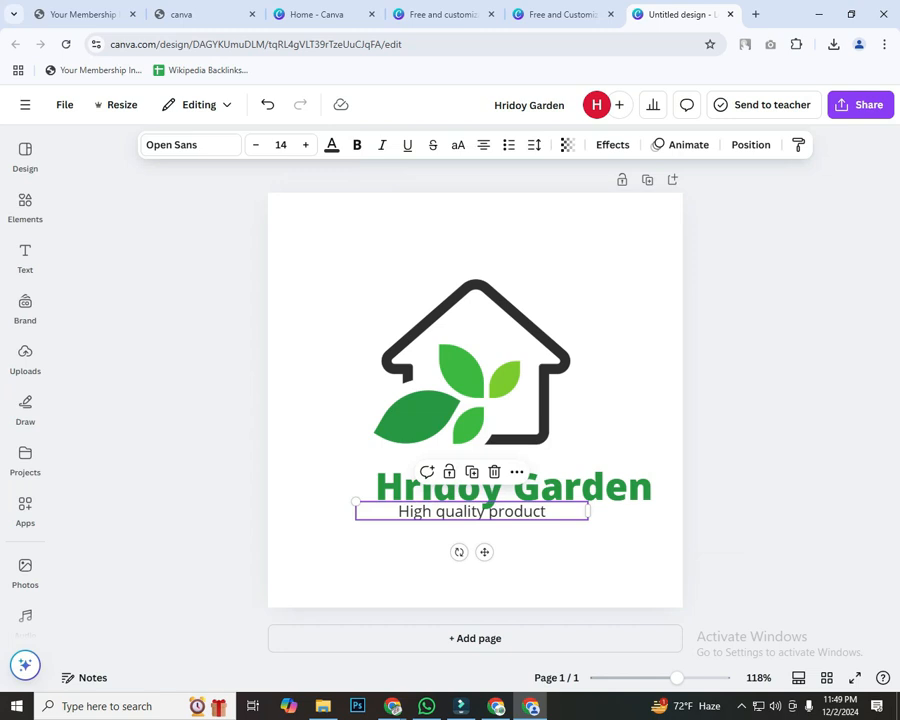
{"action": "key", "text": "Delete"}
Step: Narrow the "Hridoy Garden" text box slightly and reduce its font size to 24.6
{"action": "left_click", "coordinate": [498, 489]}
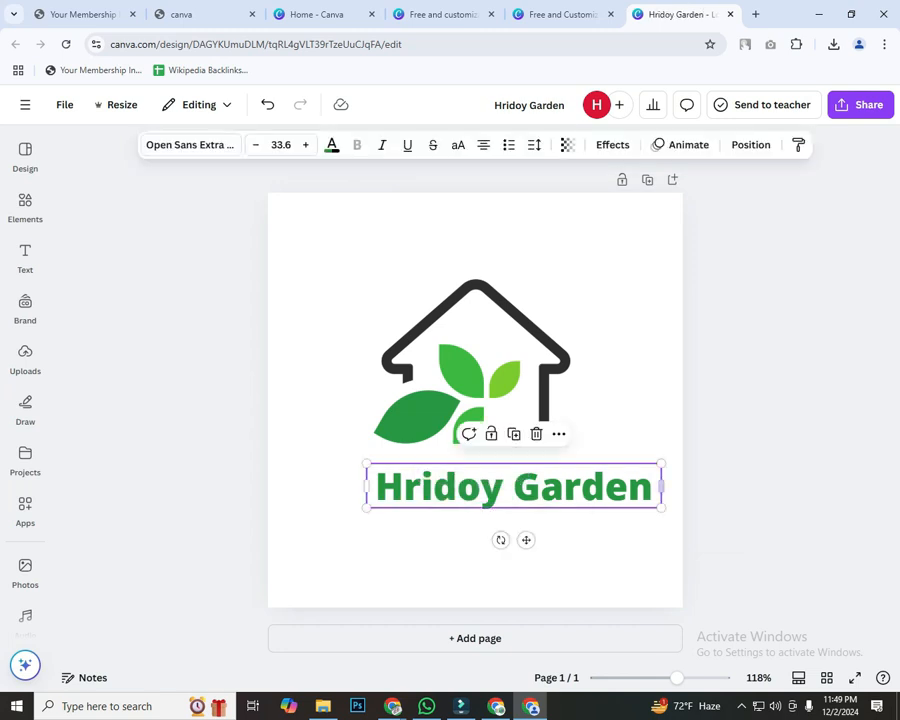
{"action": "left_click_drag", "start_coordinate": [661, 486], "coordinate": [624, 493]}
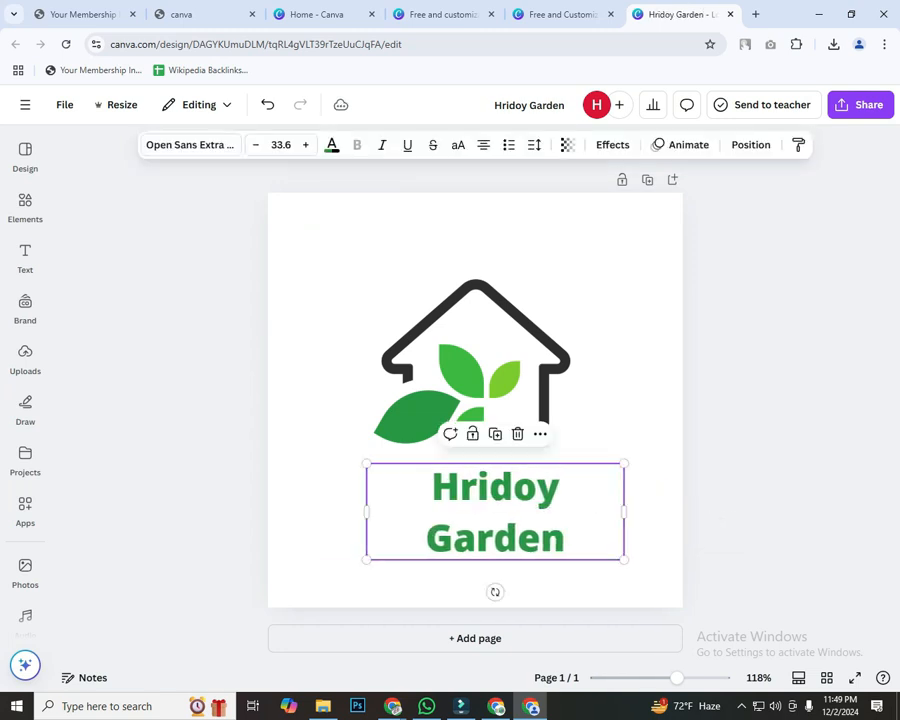
{"action": "left_click", "coordinate": [535, 500]}
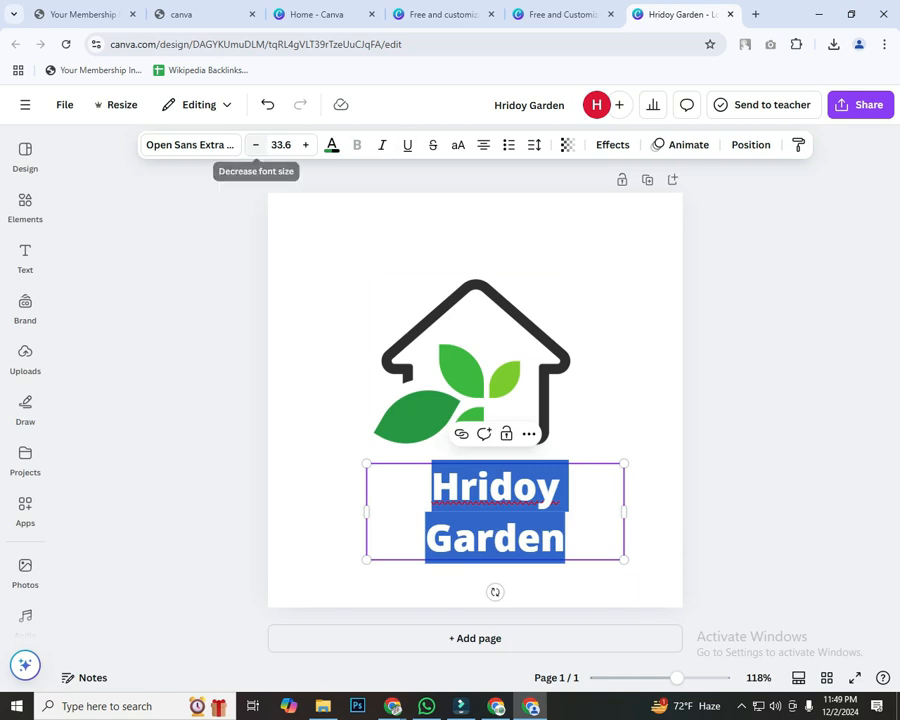
{"action": "left_click", "coordinate": [255, 145]}
{"action": "left_click", "coordinate": [255, 145]}
{"action": "left_click", "coordinate": [255, 145]}
{"action": "left_click", "coordinate": [255, 145]}
{"action": "left_click", "coordinate": [255, 145]}
{"action": "left_click", "coordinate": [255, 145]}
{"action": "left_click", "coordinate": [255, 145]}
{"action": "left_click", "coordinate": [255, 145]}
{"action": "left_click", "coordinate": [255, 145]}
Step: Move the "Hridoy Garden" text so it sits centred directly beneath the house graphic
{"action": "left_click", "coordinate": [517, 540]}
{"action": "left_click_drag", "start_coordinate": [495, 480], "coordinate": [475, 475]}
{"action": "left_click", "coordinate": [500, 541]}
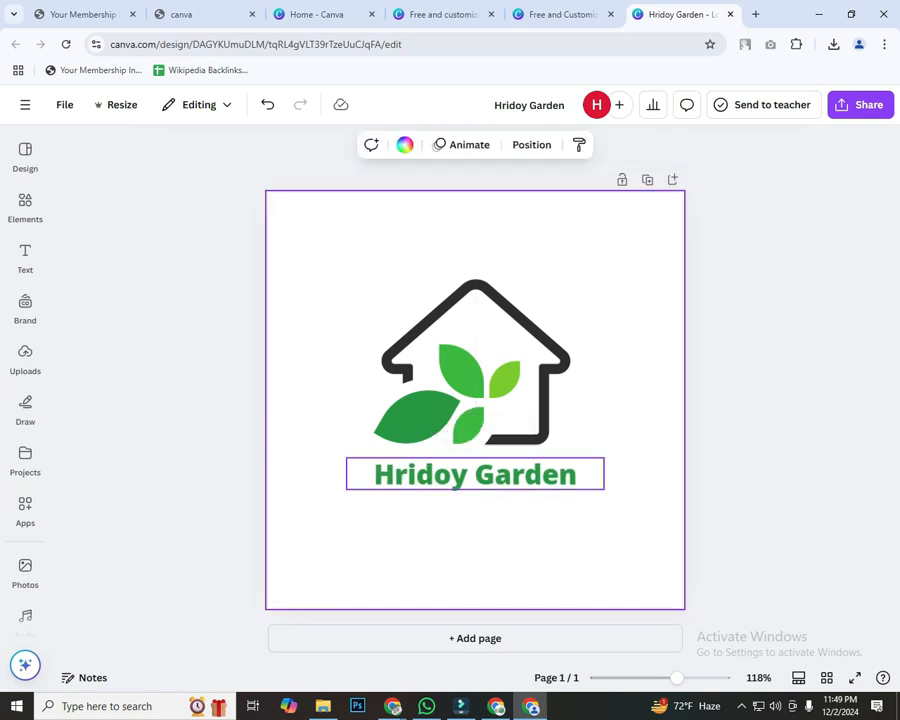
{"action": "left_click", "coordinate": [475, 410]}
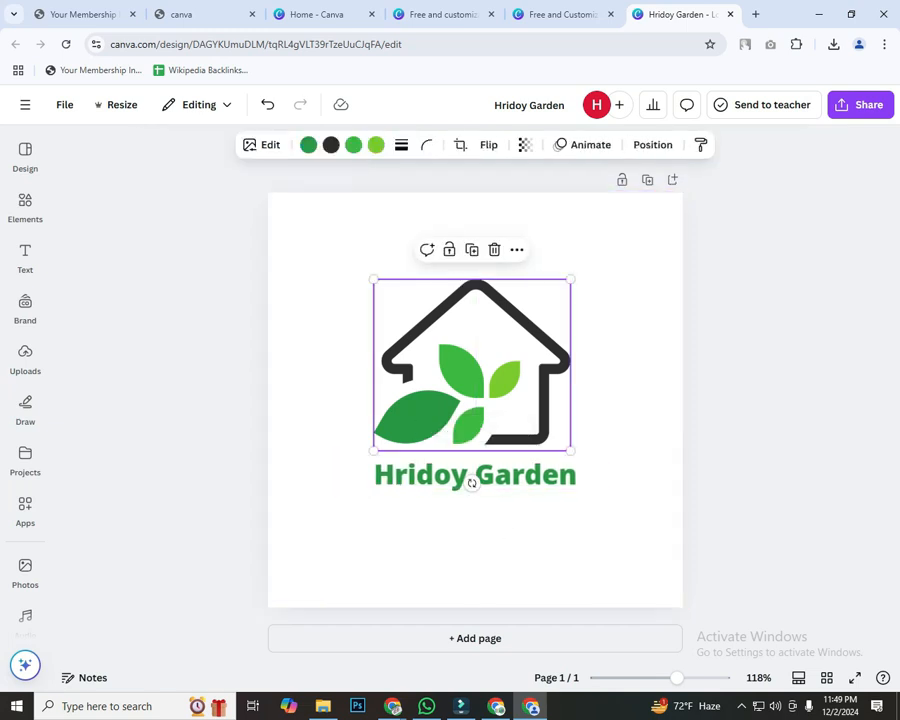
{"action": "left_click", "coordinate": [505, 543]}
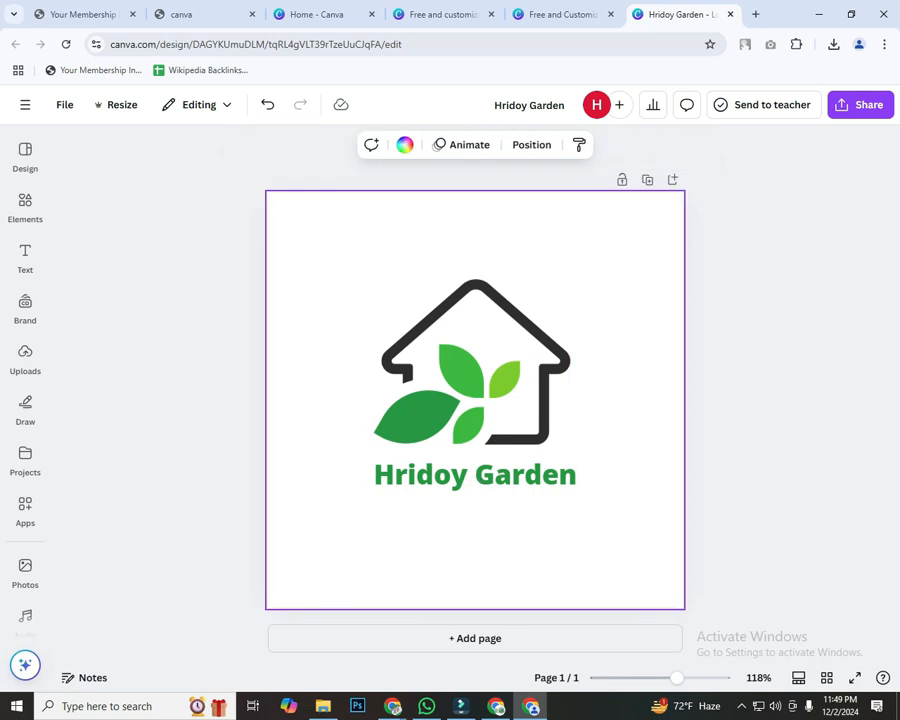
Step: Colour only the word "Hridoy" in the logo text violet
{"action": "left_click", "coordinate": [451, 477]}
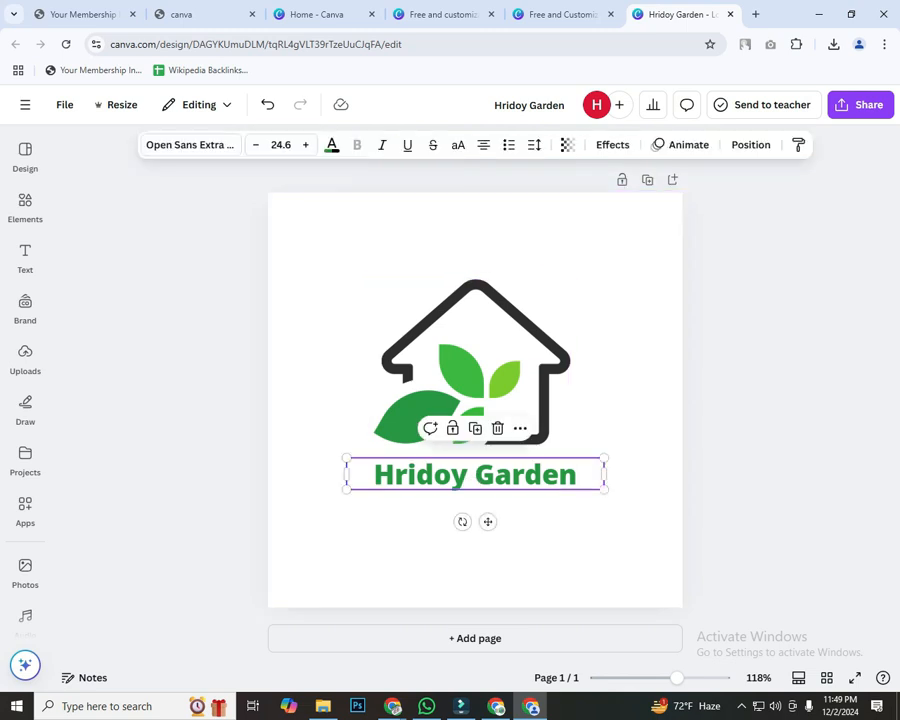
{"action": "double_click", "coordinate": [451, 474]}
{"action": "left_click", "coordinate": [332, 145]}
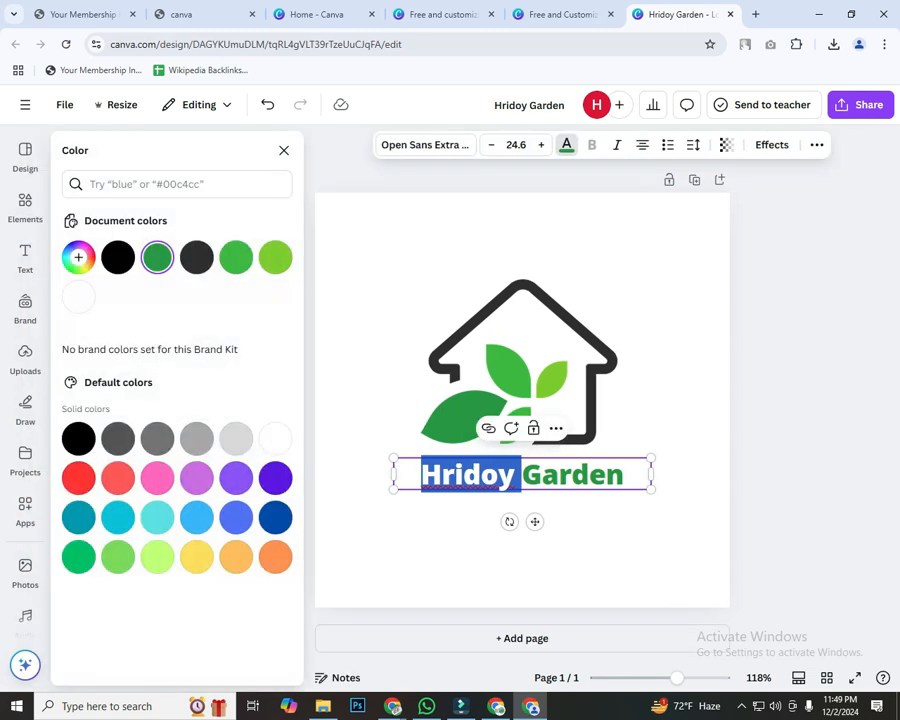
{"action": "left_click", "coordinate": [236, 478]}
{"action": "left_click", "coordinate": [440, 545]}
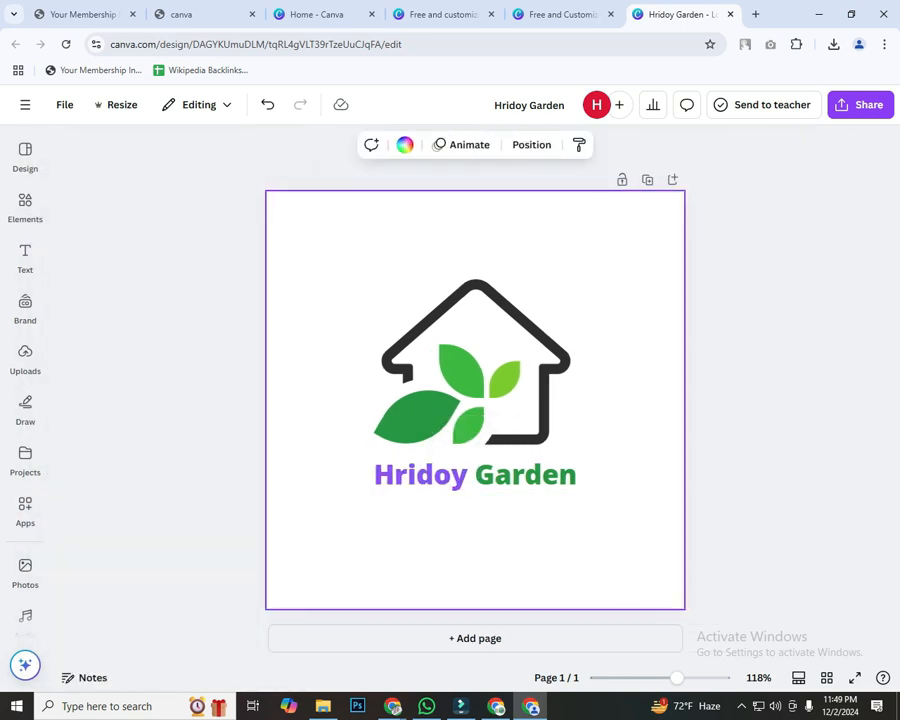
Step: Recolour the entire "Hridoy Garden" logo text light purple
{"action": "left_click", "coordinate": [525, 475]}
{"action": "triple_click", "coordinate": [525, 475]}
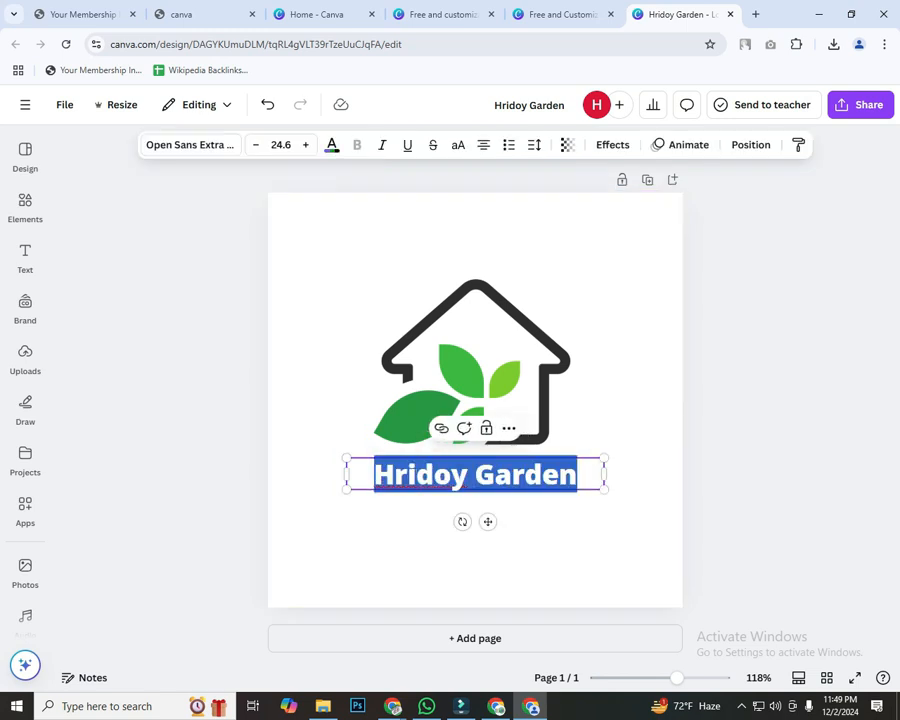
{"action": "left_click", "coordinate": [332, 145]}
{"action": "left_click", "coordinate": [236, 478]}
{"action": "left_click", "coordinate": [197, 478]}
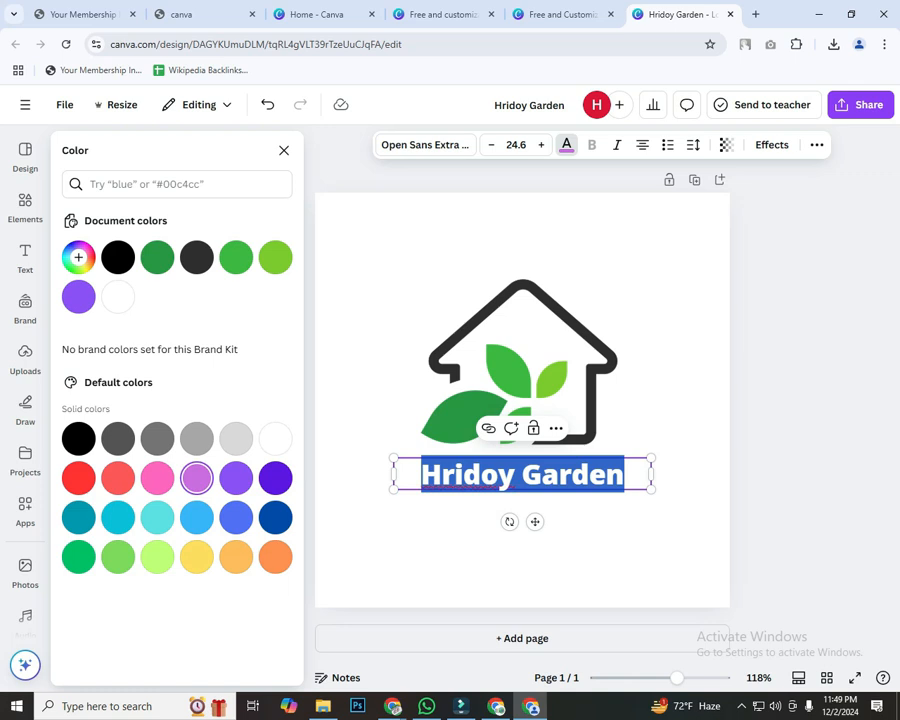
{"action": "left_click", "coordinate": [500, 540]}
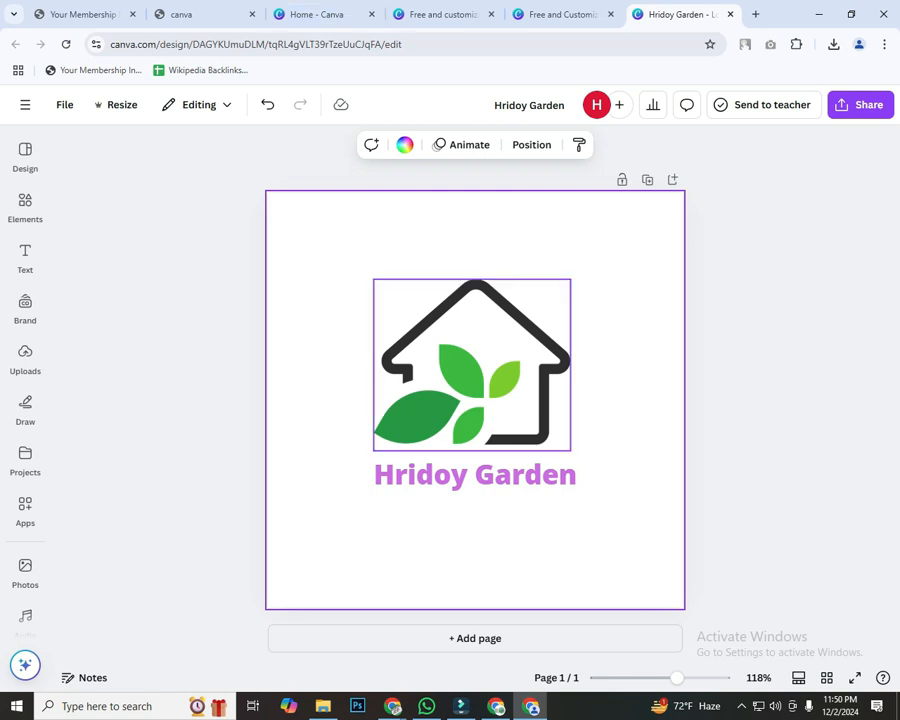
Step: Scale down the house graphic and the "Hridoy Garden" text together and move them near the centre of the page
{"action": "left_click_drag", "start_coordinate": [354, 239], "coordinate": [606, 521]}
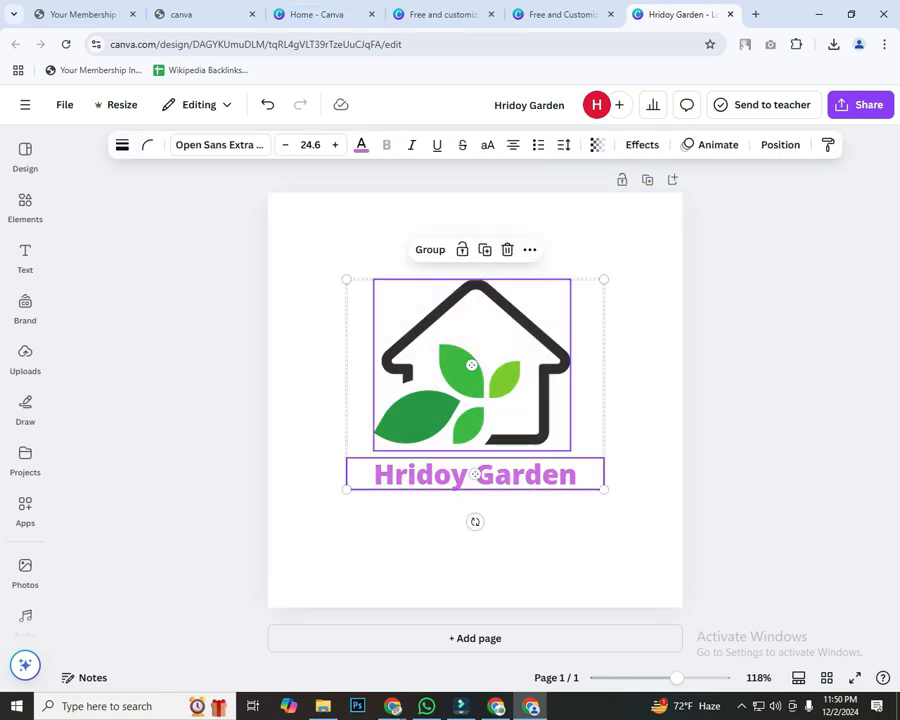
{"action": "left_click", "coordinate": [608, 524]}
{"action": "left_click_drag", "start_coordinate": [360, 227], "coordinate": [565, 458]}
{"action": "left_click", "coordinate": [612, 425]}
{"action": "left_click_drag", "start_coordinate": [455, 360], "coordinate": [466, 366]}
{"action": "key", "text": "ctrl+z"}
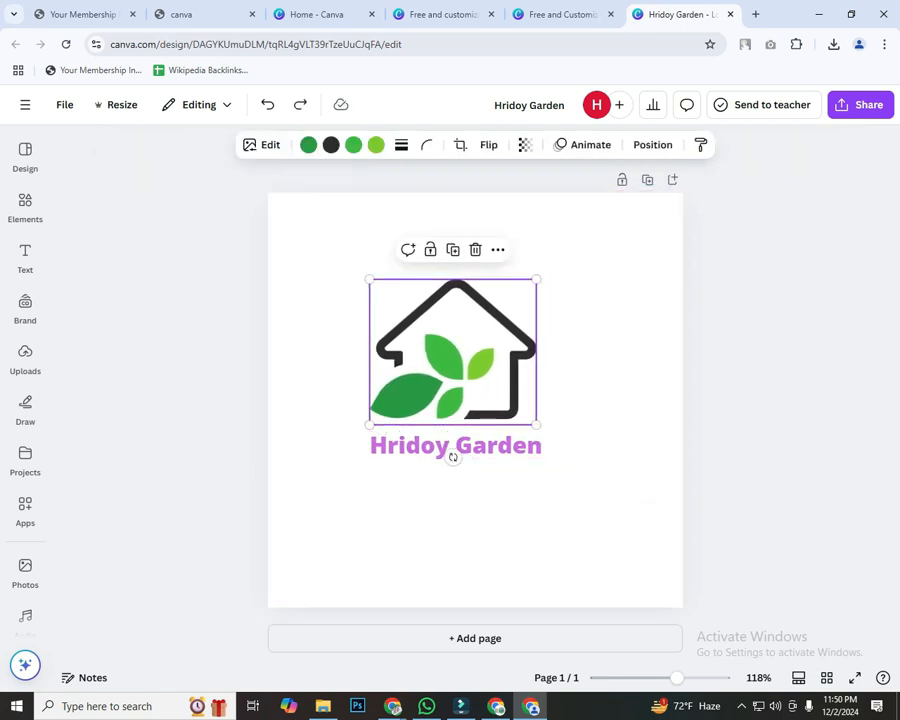
{"action": "left_click", "coordinate": [576, 463]}
{"action": "left_click_drag", "start_coordinate": [576, 463], "coordinate": [381, 269]}
{"action": "left_click_drag", "start_coordinate": [456, 440], "coordinate": [483, 458]}
{"action": "left_click", "coordinate": [607, 506]}
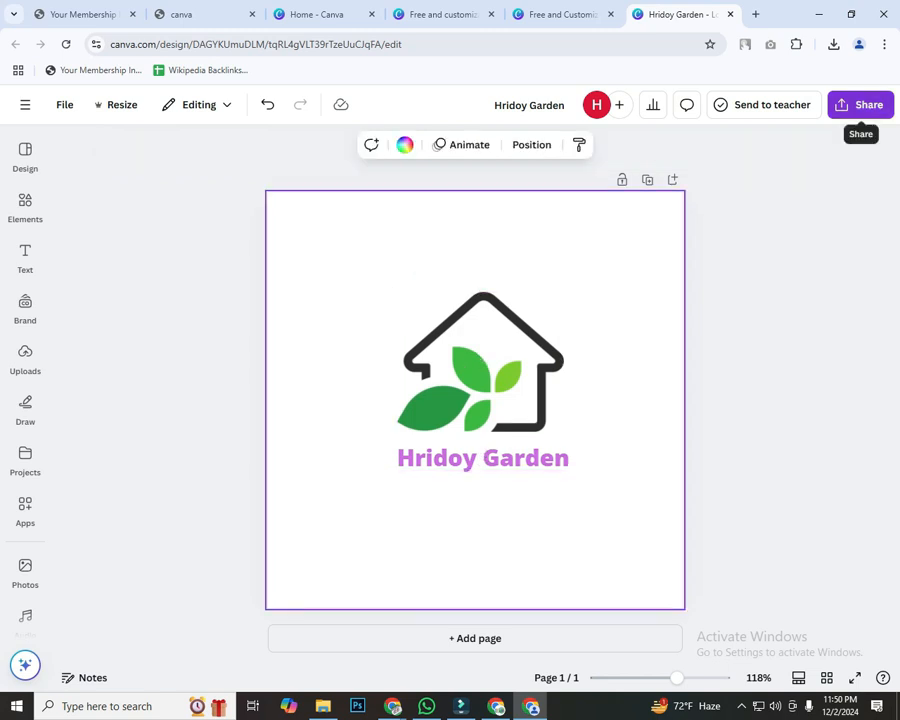
Step: Download the finished logo design as a JPG file
{"action": "left_click", "coordinate": [860, 104]}
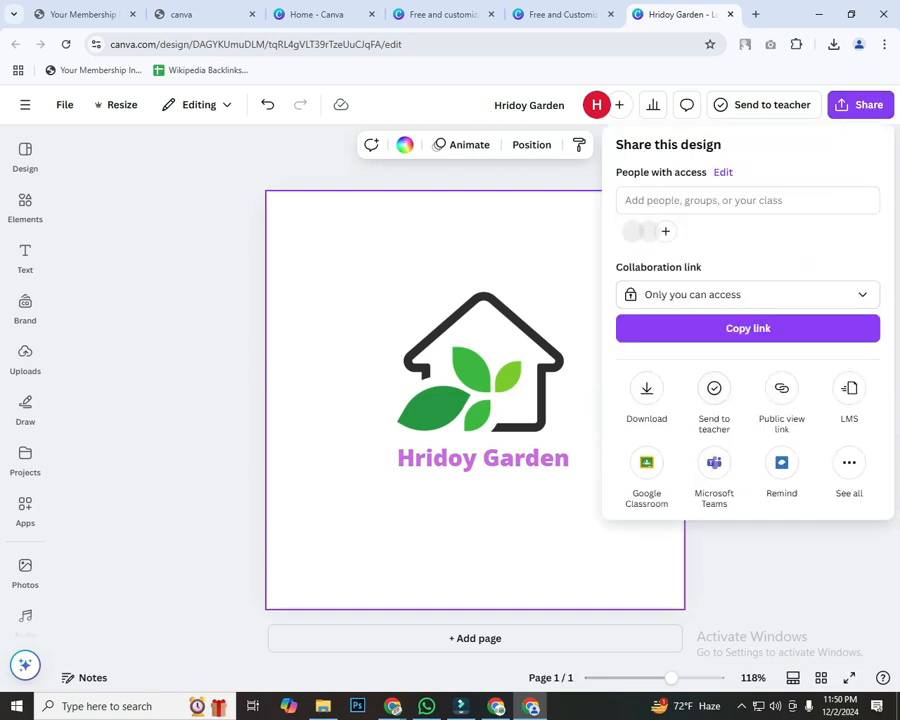
{"action": "left_click", "coordinate": [647, 389]}
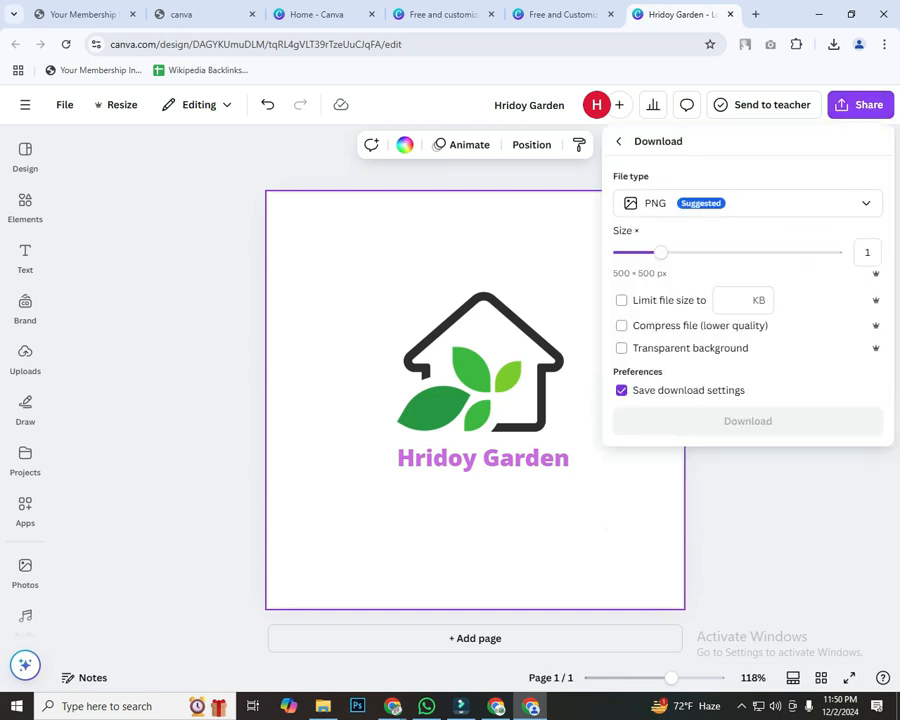
{"action": "left_click", "coordinate": [748, 203]}
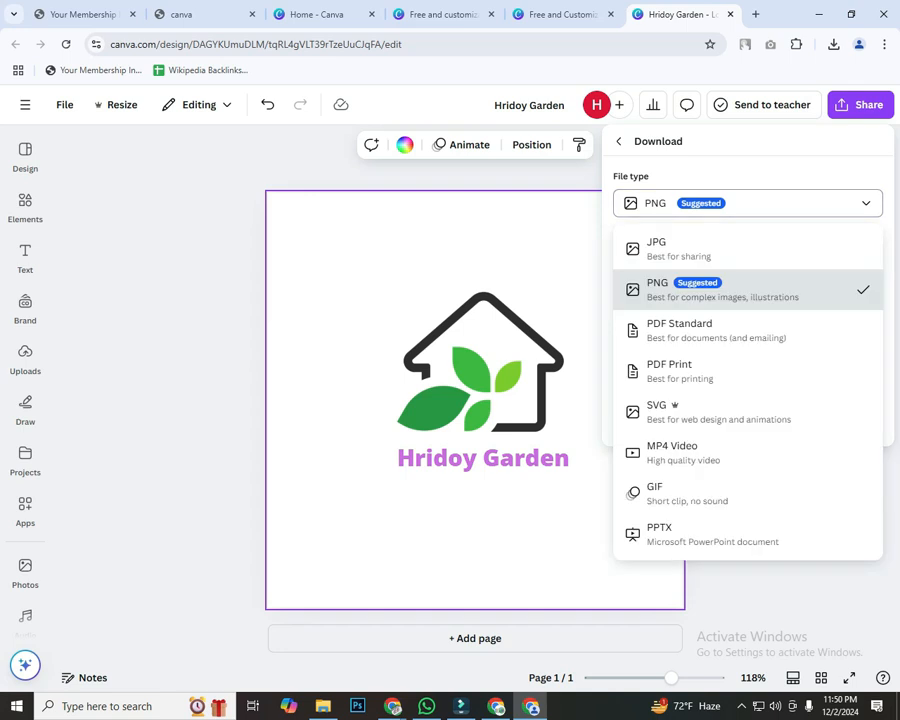
{"action": "left_click", "coordinate": [652, 243]}
{"action": "left_click", "coordinate": [748, 440]}
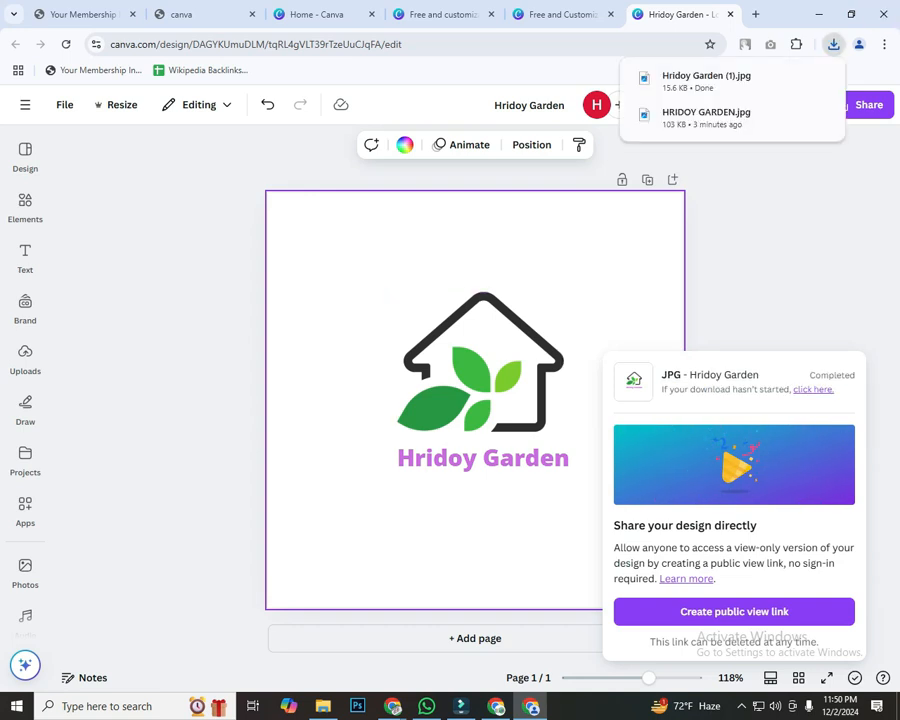
Step: Switch to Facebook, upload Hridoy Garden (1) from Downloads as the page's profile picture, zoom in on the logo and save it
{"action": "key", "text": "alt+Tab"}
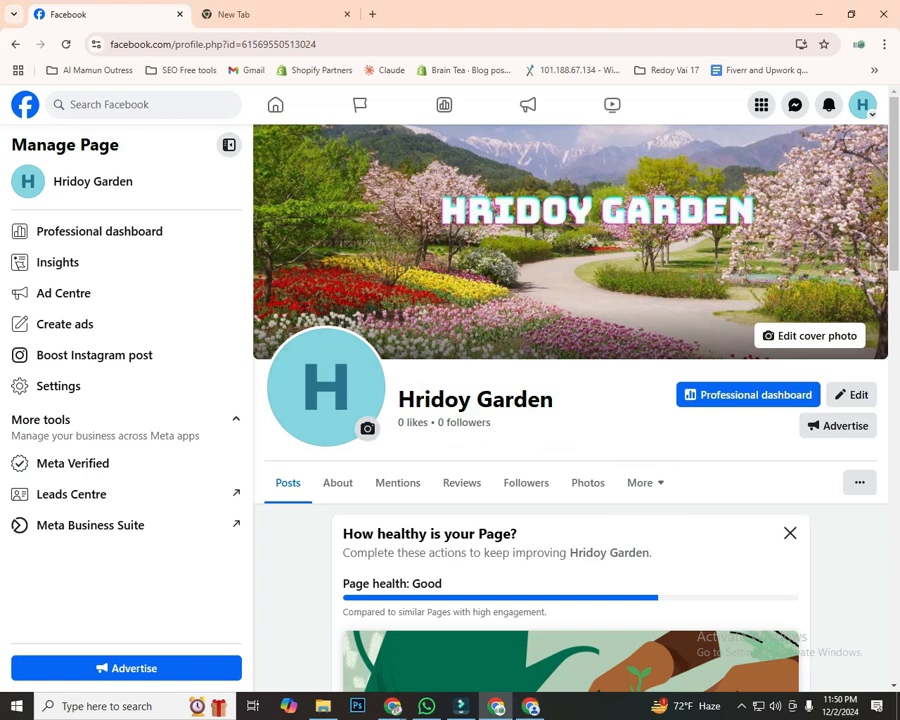
{"action": "left_click", "coordinate": [368, 428]}
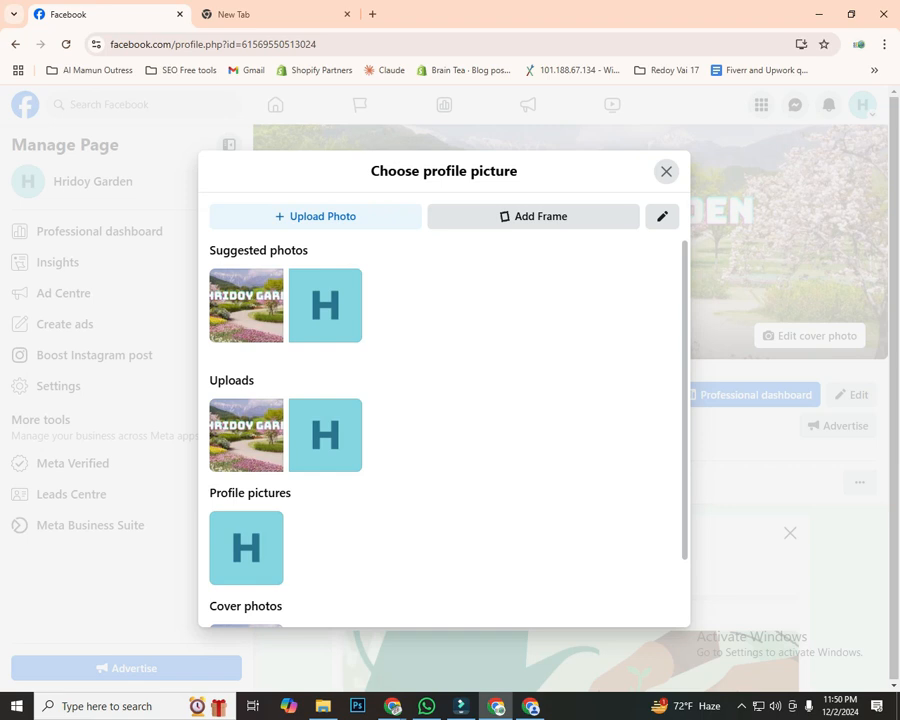
{"action": "left_click", "coordinate": [316, 217]}
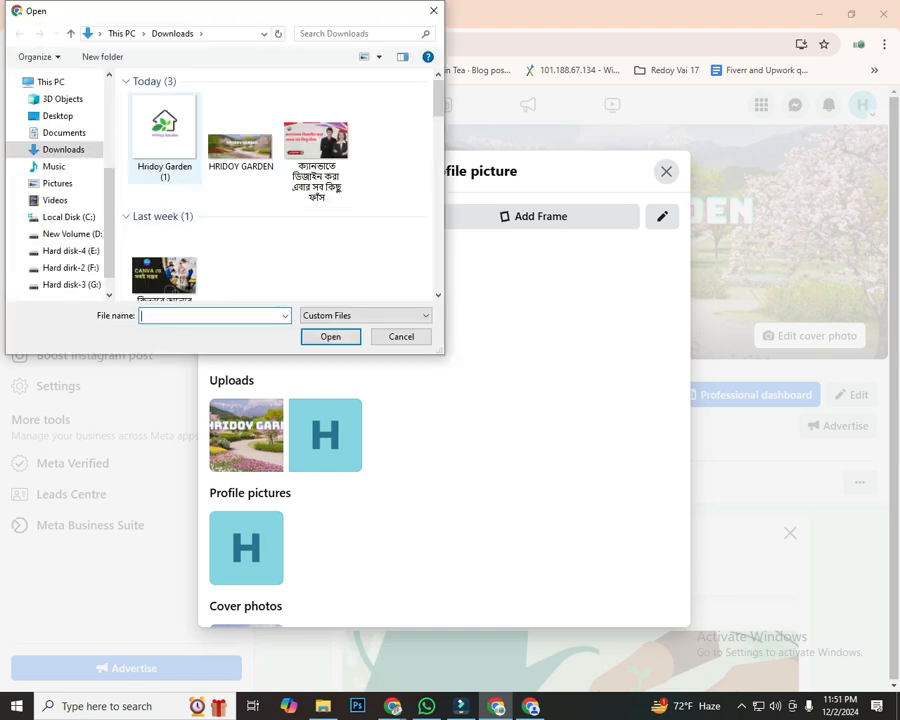
{"action": "left_click", "coordinate": [165, 138]}
{"action": "key", "text": "Return"}
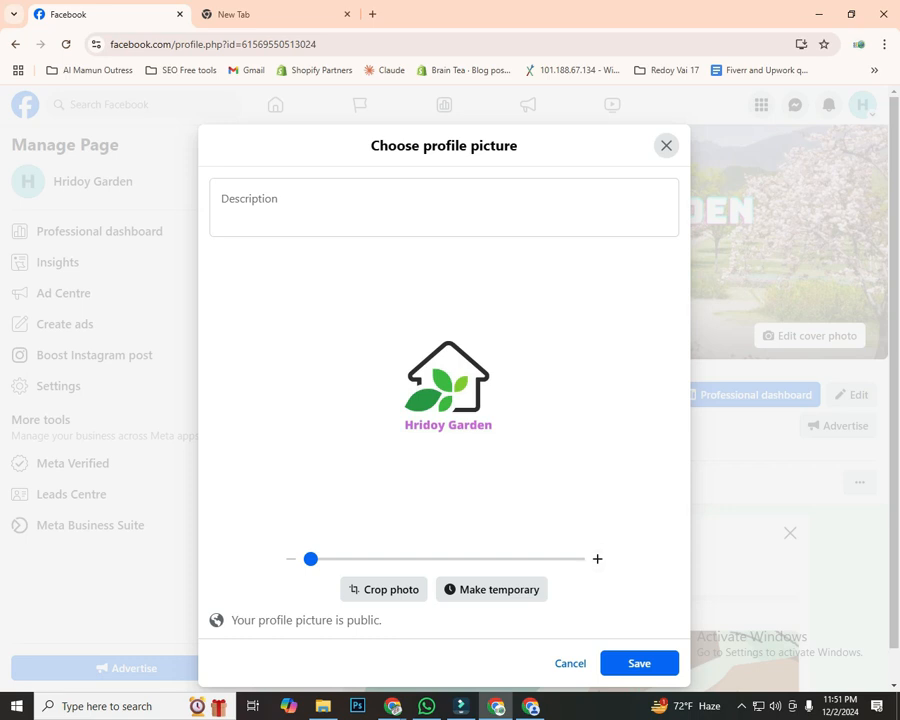
{"action": "left_click_drag", "start_coordinate": [311, 559], "coordinate": [433, 559]}
{"action": "left_click", "coordinate": [639, 663]}
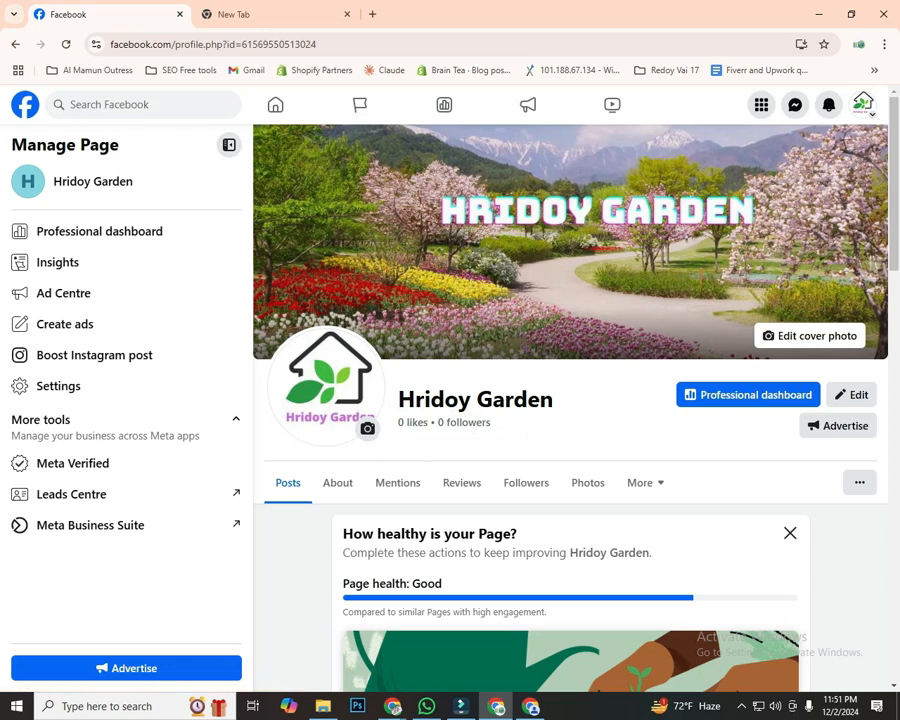
Step: Review the page with its new profile picture, reload it and check its cover, page health and intro sections
{"action": "scroll", "coordinate": [570, 400], "scroll_direction": "down", "scroll_amount": 3}
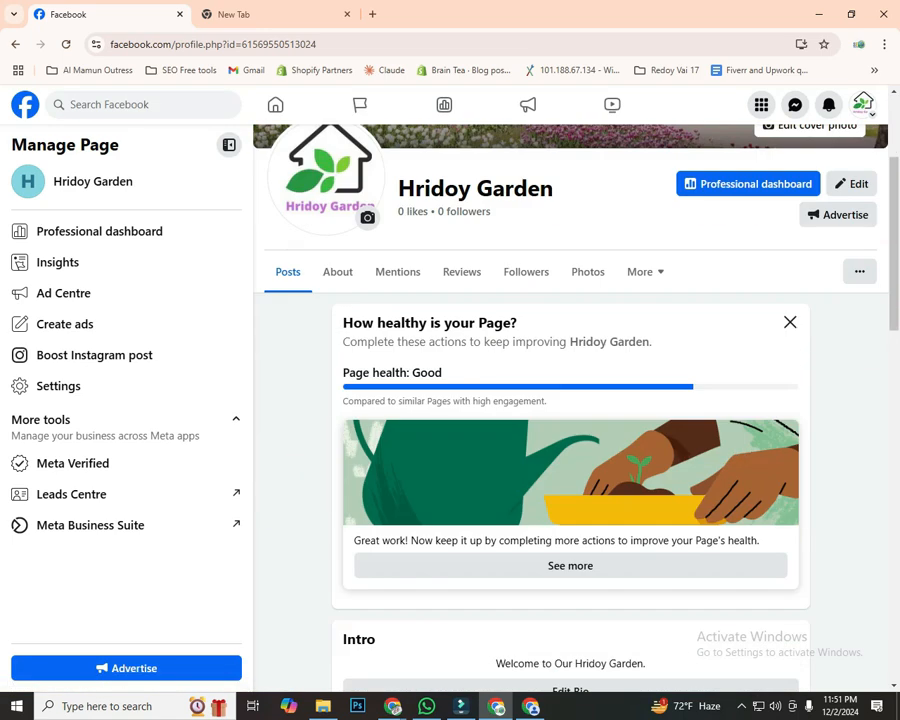
{"action": "scroll", "coordinate": [570, 400], "scroll_direction": "up", "scroll_amount": 3}
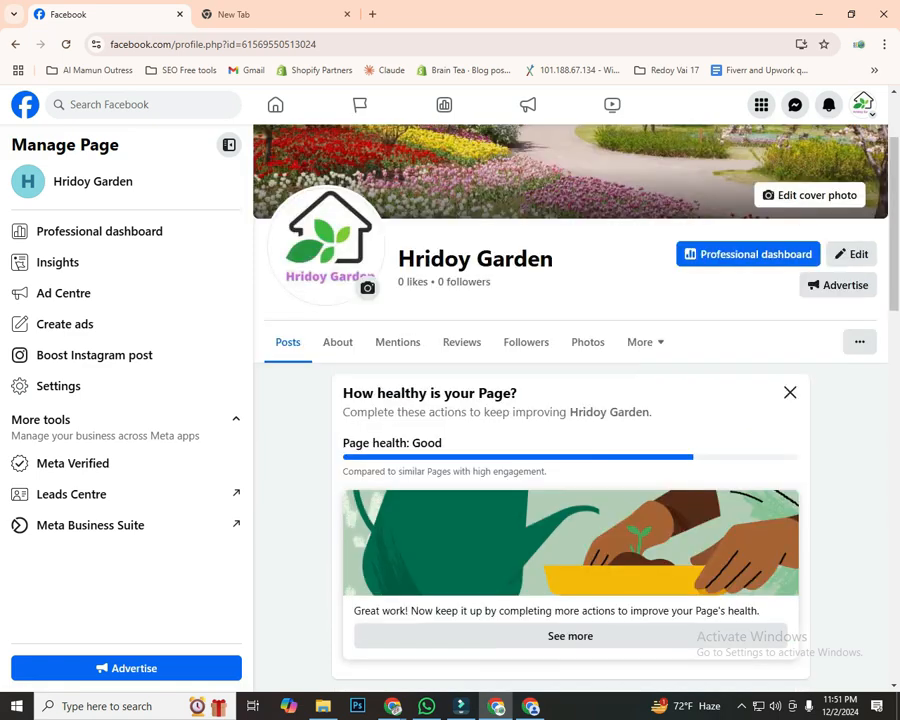
{"action": "scroll", "coordinate": [570, 400], "scroll_direction": "down", "scroll_amount": 5}
{"action": "scroll", "coordinate": [570, 400], "scroll_direction": "down", "scroll_amount": 1}
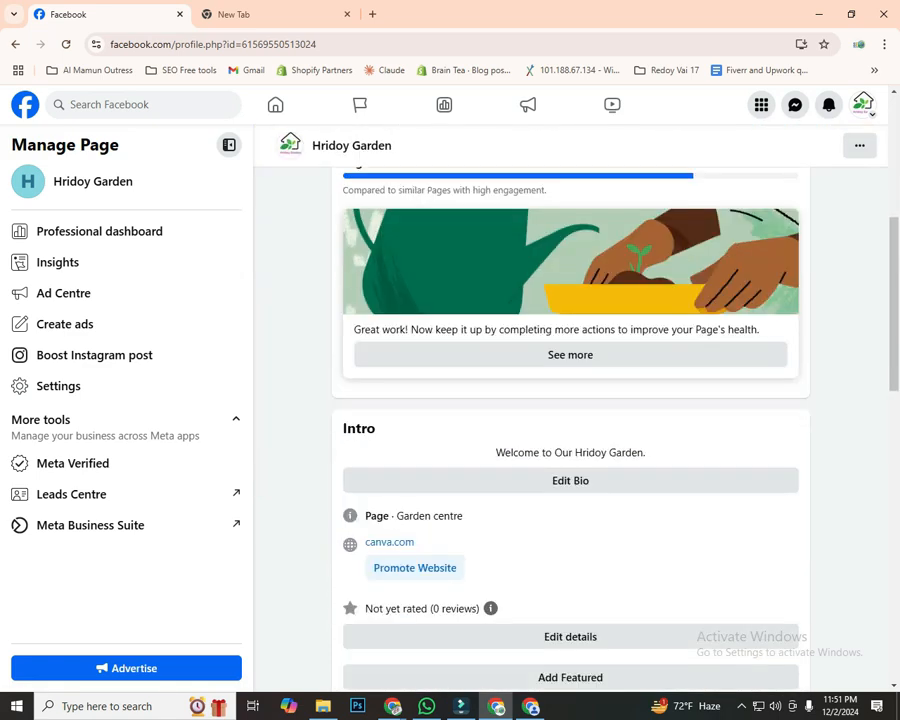
{"action": "scroll", "coordinate": [570, 400], "scroll_direction": "up", "scroll_amount": 5}
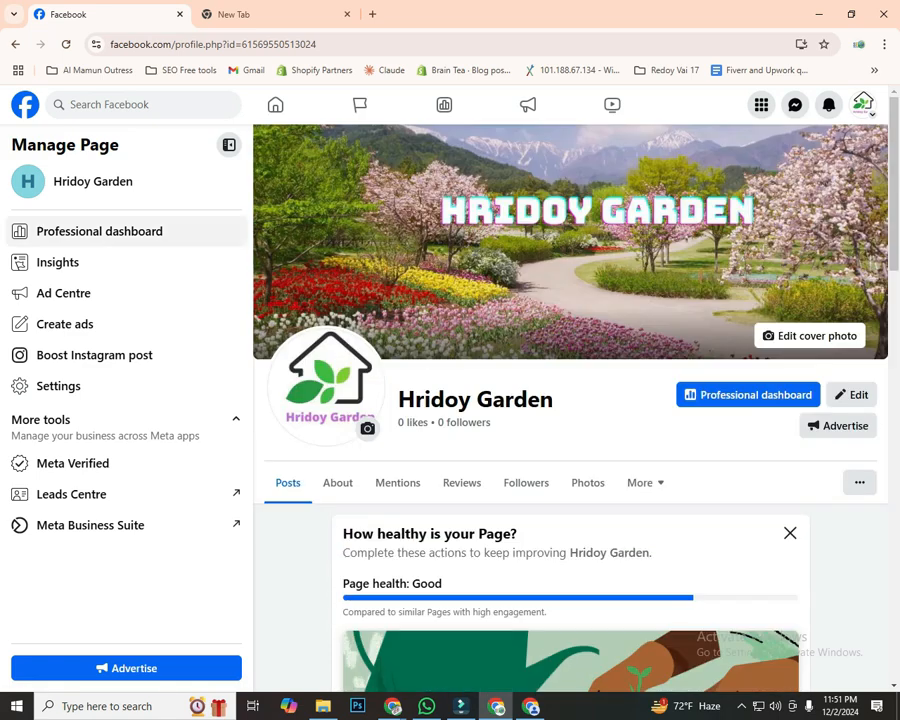
{"action": "key", "text": "F5"}
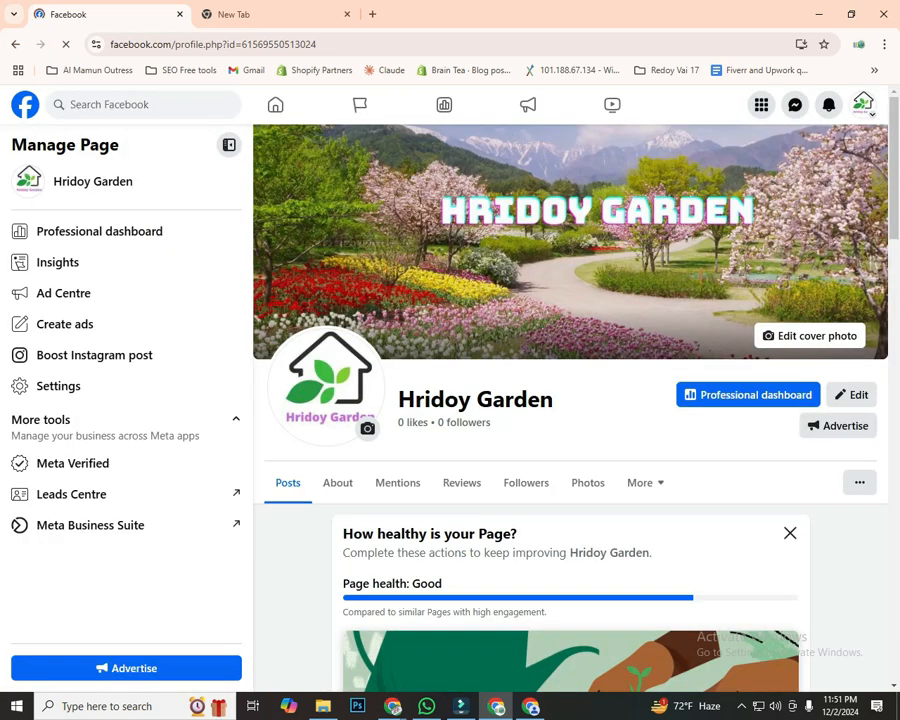
{"action": "scroll", "coordinate": [570, 400], "scroll_direction": "down", "scroll_amount": 4}
{"action": "scroll", "coordinate": [570, 400], "scroll_direction": "down", "scroll_amount": 3}
{"action": "scroll", "coordinate": [570, 400], "scroll_direction": "up", "scroll_amount": 8}
{"action": "scroll", "coordinate": [450, 340], "scroll_direction": "down", "scroll_amount": 2}
{"action": "scroll", "coordinate": [450, 340], "scroll_direction": "up", "scroll_amount": 2}
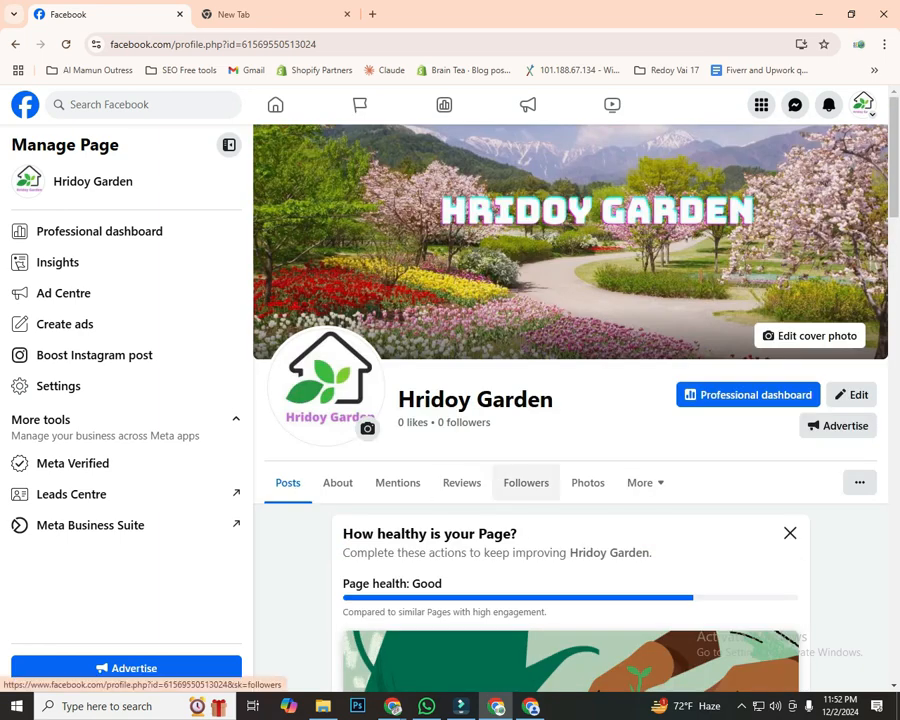
Step: Examine the page's name and follower line, and show its full profile URL in the address bar
{"action": "left_click_drag", "start_coordinate": [398, 399], "coordinate": [490, 423]}
{"action": "left_click", "coordinate": [572, 426]}
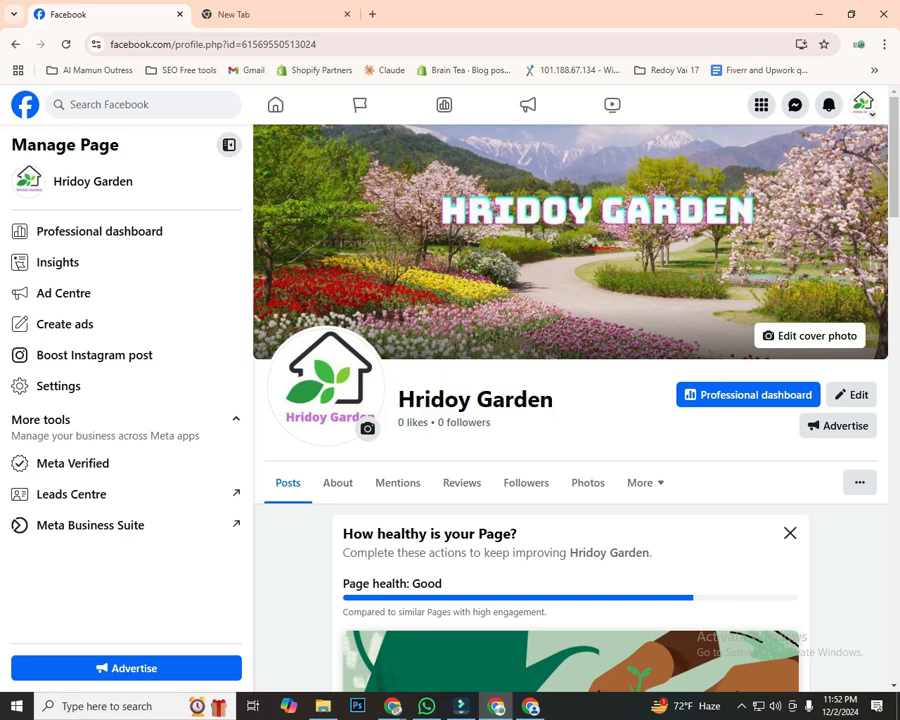
{"action": "left_click", "coordinate": [400, 44]}
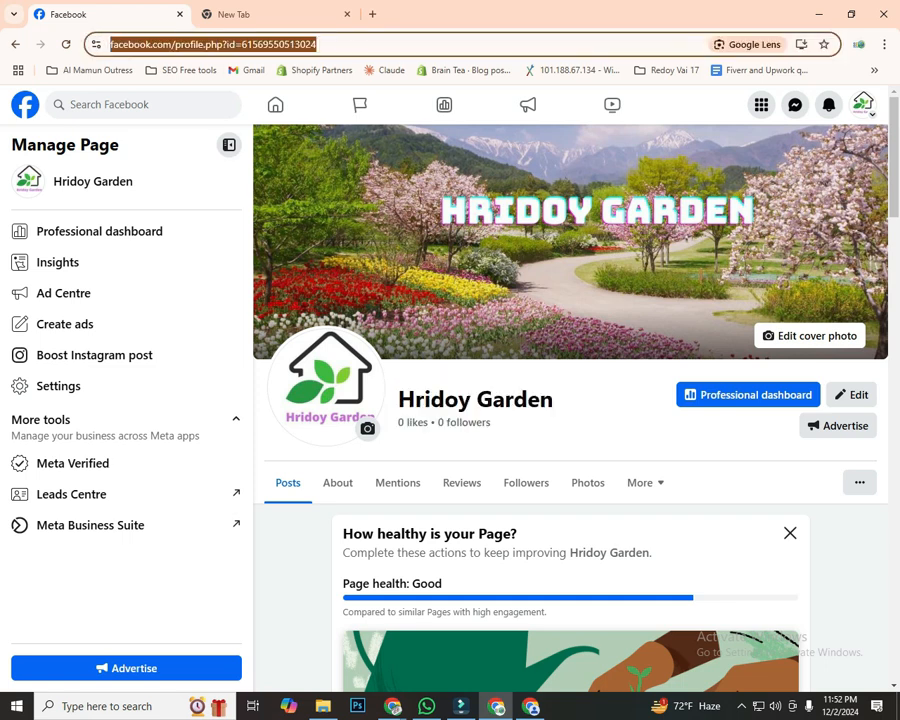
{"action": "left_click", "coordinate": [255, 44]}
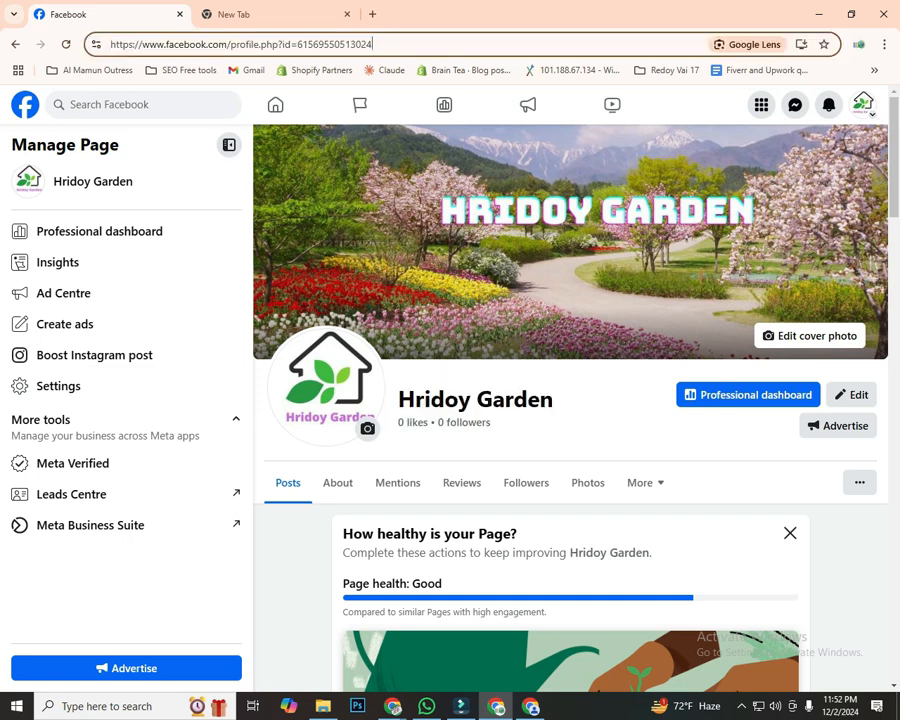
Step: Examine the page's full URL, highlighting the profile.php and numeric ID portion in the address
{"action": "double_click", "coordinate": [255, 44]}
{"action": "left_click", "coordinate": [255, 44]}
{"action": "left_click", "coordinate": [323, 44]}
{"action": "triple_click", "coordinate": [323, 44]}
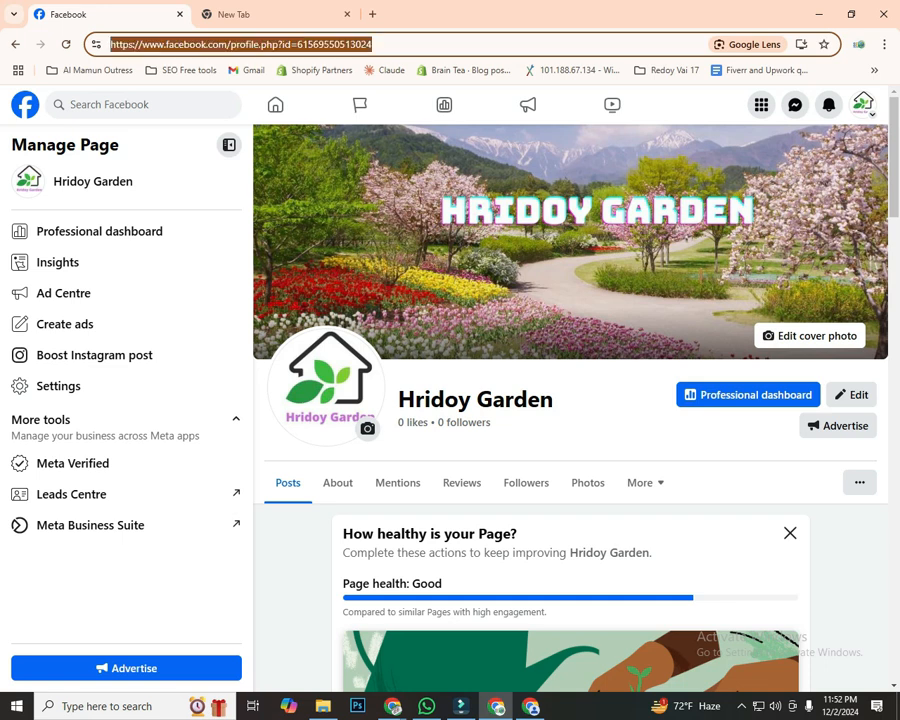
{"action": "key", "text": "Escape"}
{"action": "left_click_drag", "start_coordinate": [187, 44], "coordinate": [329, 44]}
{"action": "left_click", "coordinate": [324, 44]}
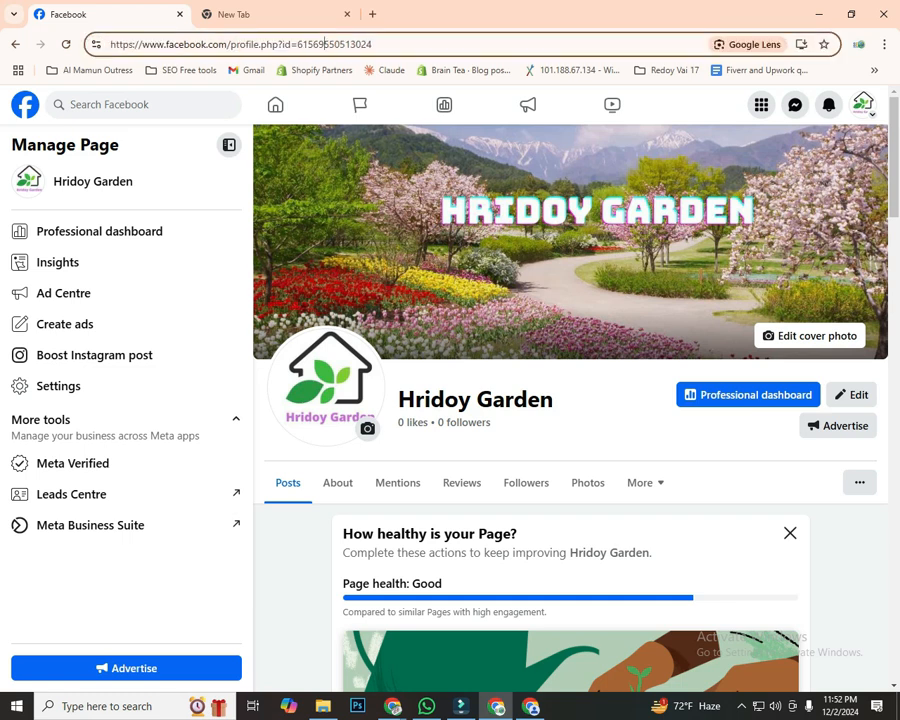
{"action": "left_click", "coordinate": [329, 44]}
{"action": "left_click_drag", "start_coordinate": [346, 44], "coordinate": [231, 44]}
{"action": "left_click", "coordinate": [372, 44]}
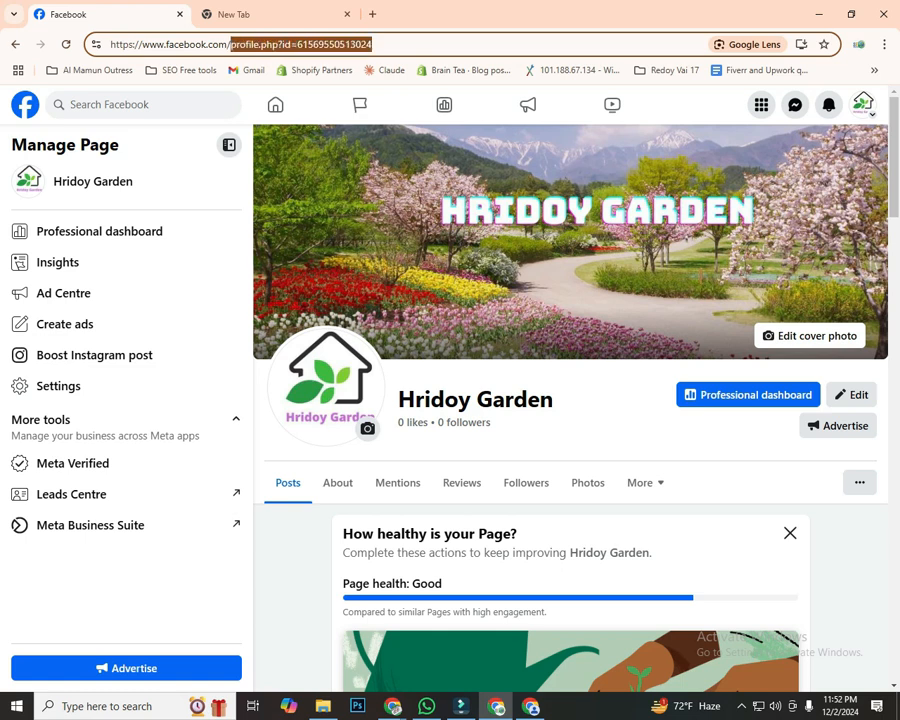
{"action": "left_click", "coordinate": [334, 44]}
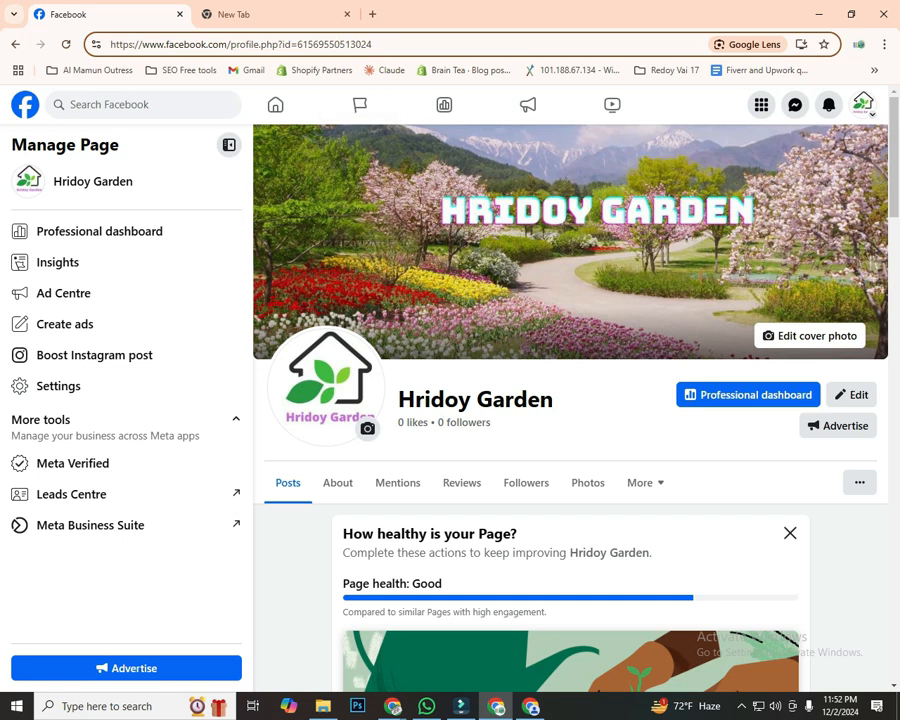
Step: Compare the page's displayed name with the profile.php ID portion of its web address
{"action": "left_click_drag", "start_coordinate": [399, 399], "coordinate": [558, 400]}
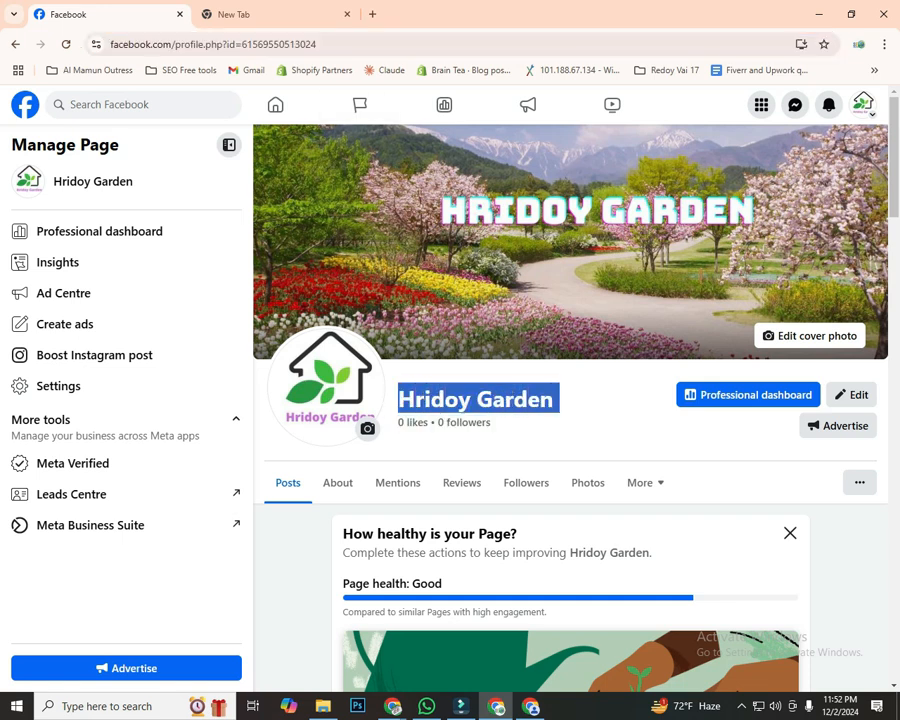
{"action": "left_click_drag", "start_coordinate": [233, 44], "coordinate": [322, 44]}
{"action": "left_click_drag", "start_coordinate": [218, 44], "coordinate": [372, 44]}
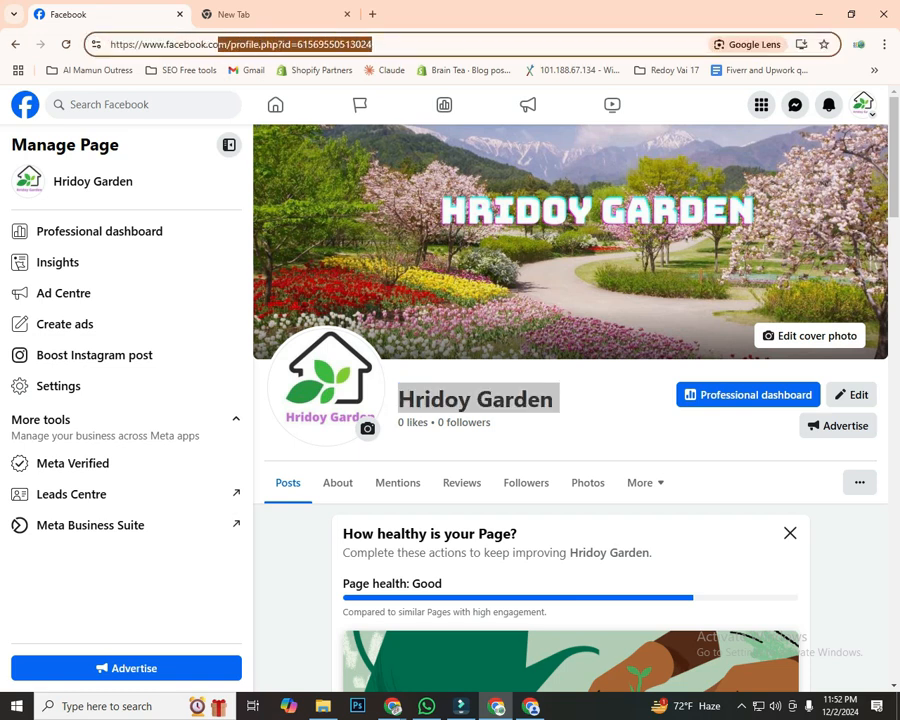
{"action": "left_click", "coordinate": [478, 399]}
{"action": "left_click_drag", "start_coordinate": [399, 399], "coordinate": [459, 399]}
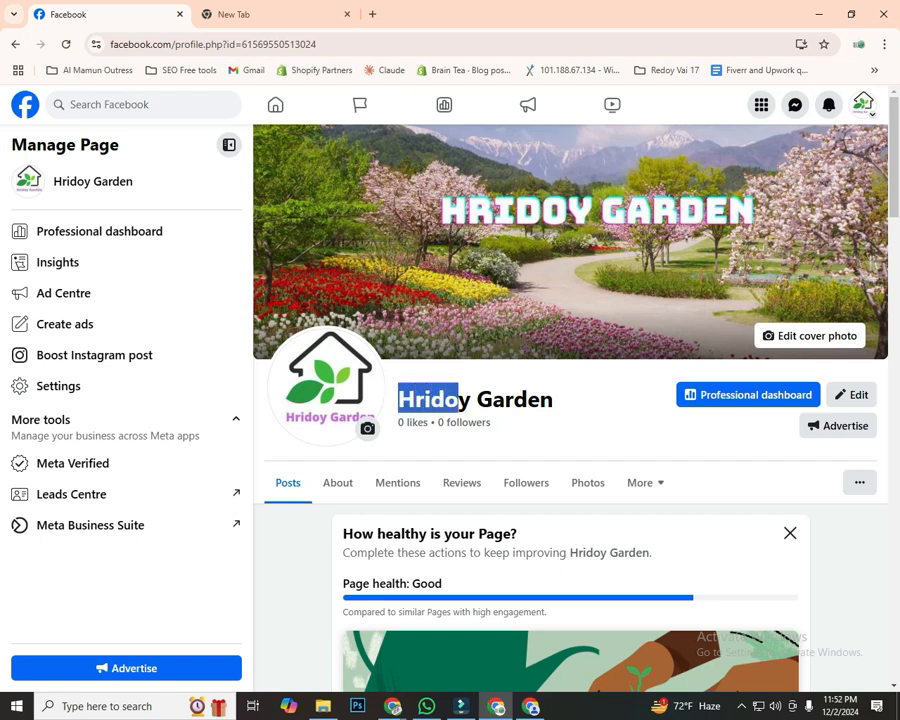
{"action": "left_click_drag", "start_coordinate": [195, 44], "coordinate": [320, 44]}
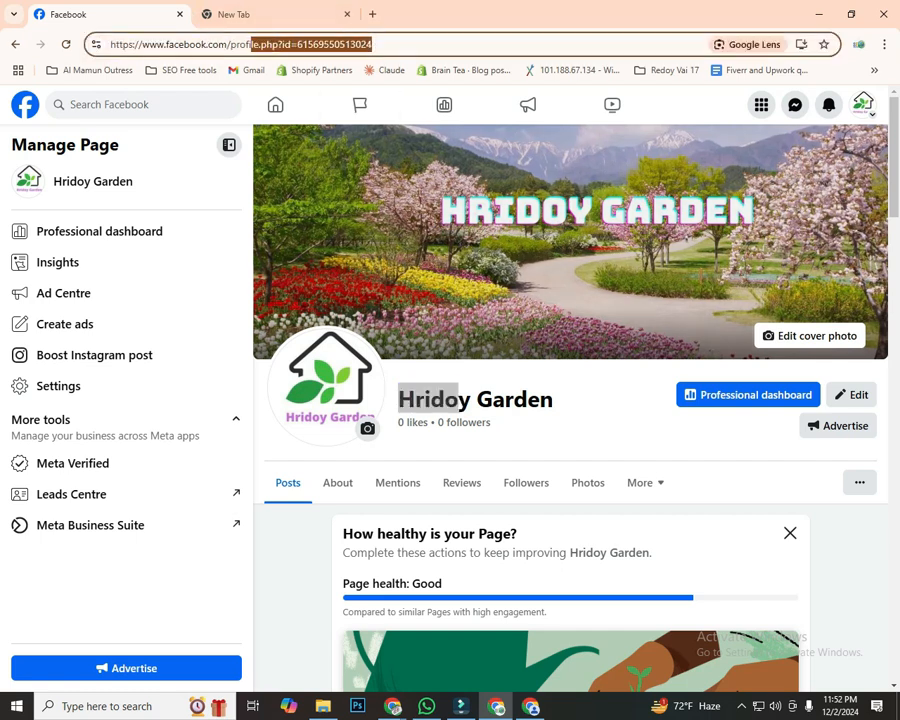
{"action": "left_click", "coordinate": [580, 408]}
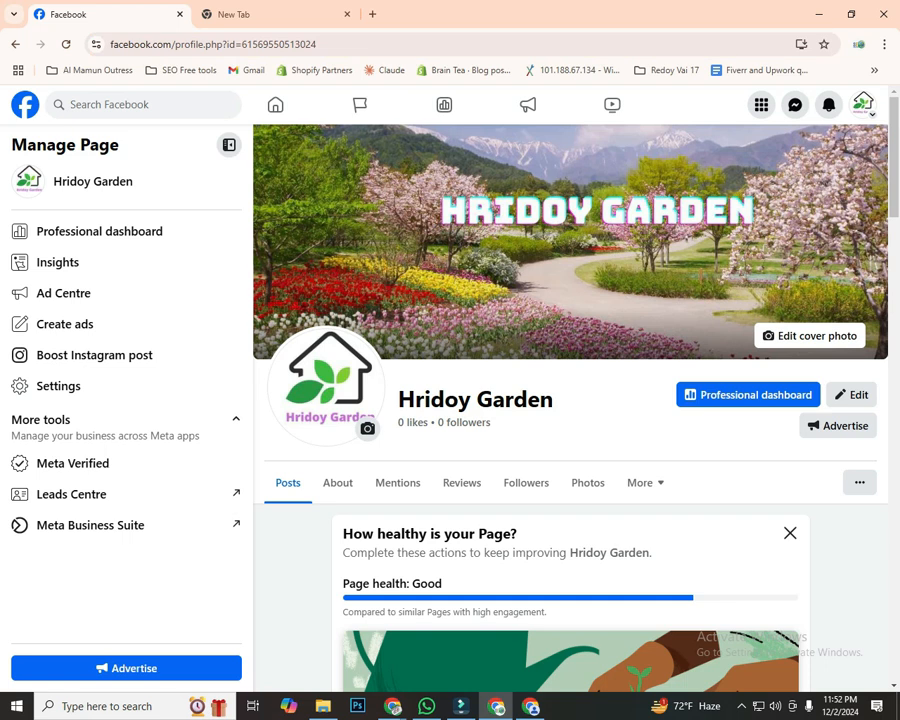
{"action": "mouse_move", "coordinate": [399, 399]}
{"action": "left_mouse_down"}
{"action": "mouse_move", "coordinate": [553, 399]}
{"action": "mouse_move", "coordinate": [398, 399]}
{"action": "left_mouse_up"}
{"action": "left_click", "coordinate": [538, 399]}
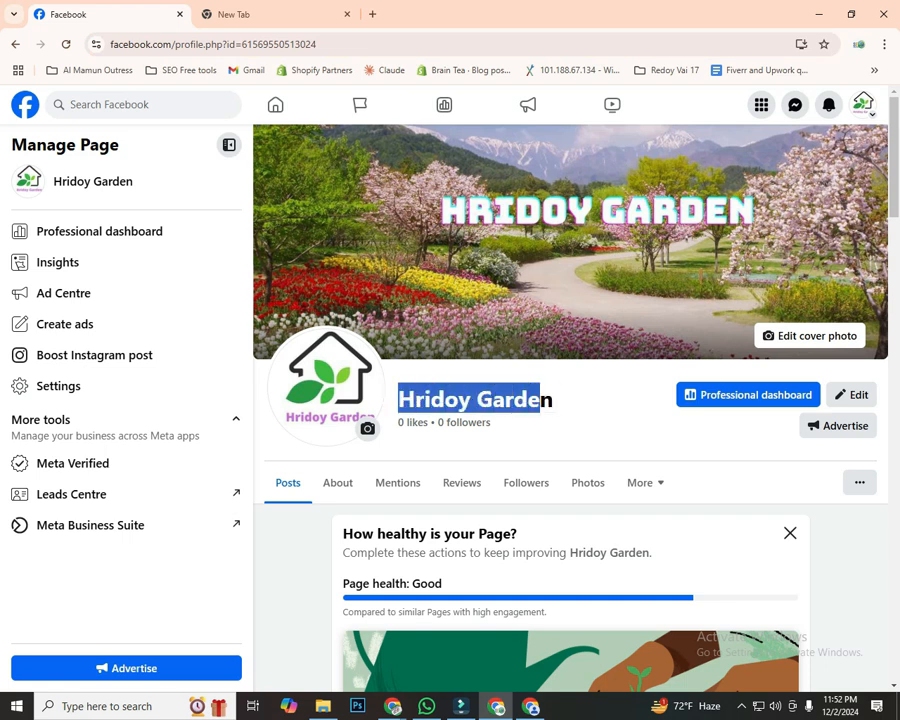
Step: Copy the page name Hridoy Garden and paste it into the address bar of a new browser tab
{"action": "triple_click", "coordinate": [505, 400]}
{"action": "right_click", "coordinate": [505, 406]}
{"action": "left_click", "coordinate": [528, 420]}
{"action": "left_click", "coordinate": [372, 14]}
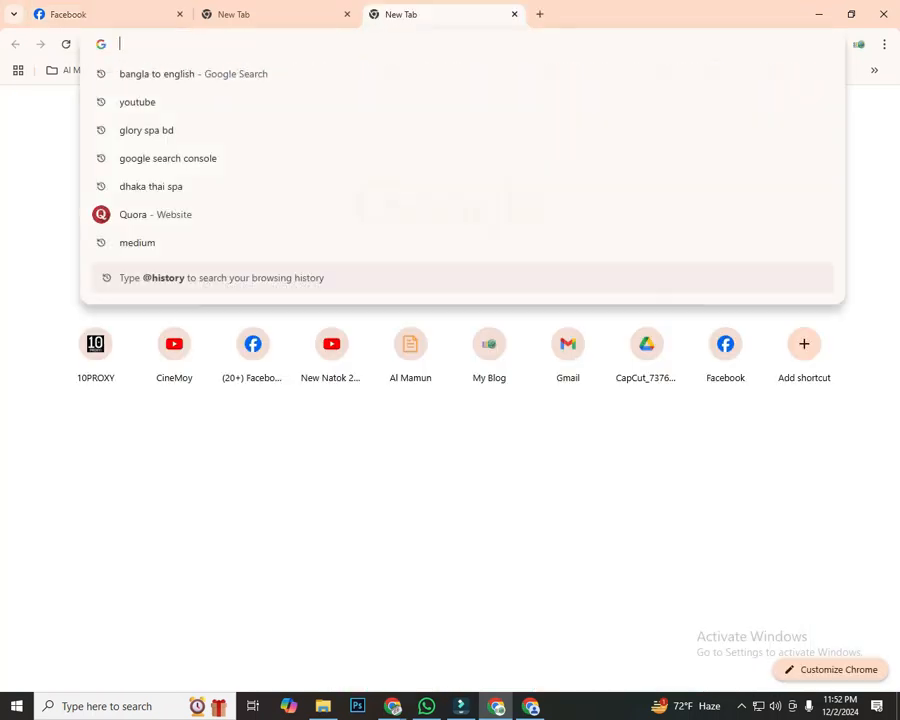
{"action": "key", "text": "ctrl+v"}
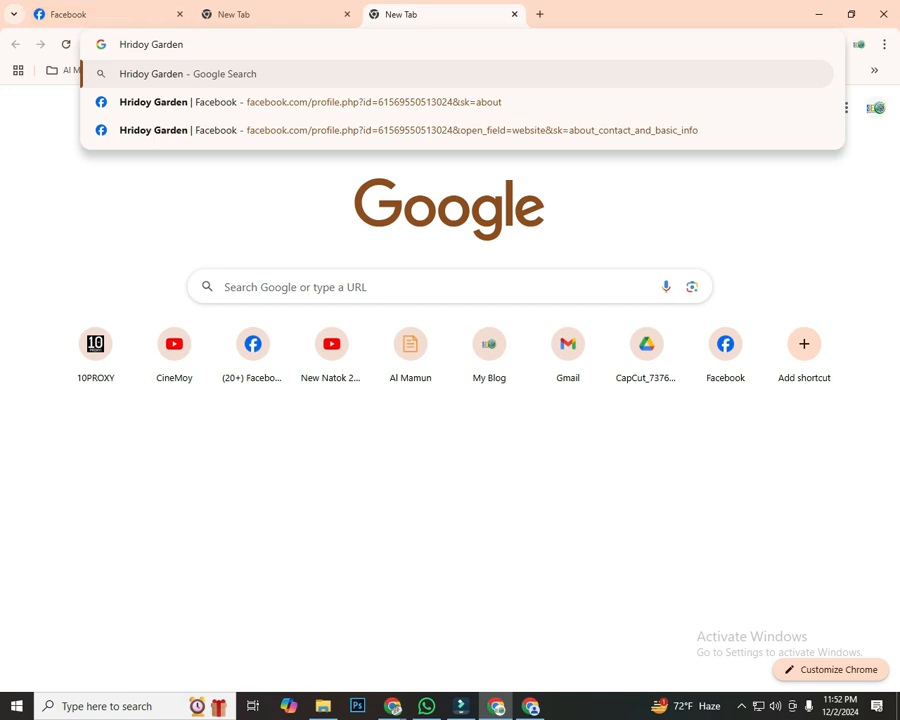
Step: Rewrite the pasted name in lowercase without a space as hridoygarden and select it for copying
{"action": "key", "text": "Home"}
{"action": "key", "text": "shift+Right"}
{"action": "type", "text": "h"}
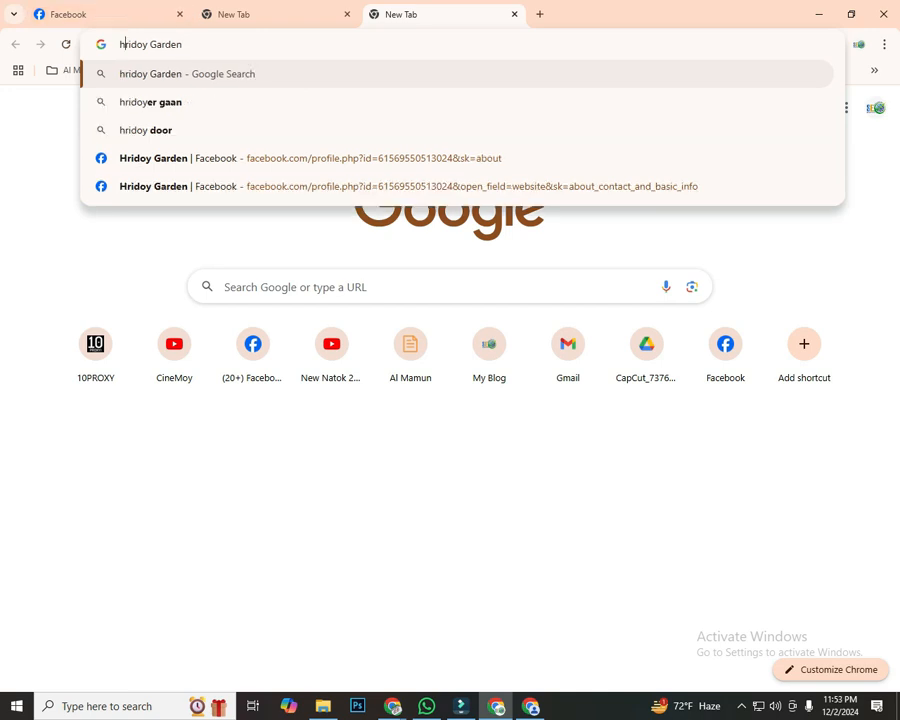
{"action": "left_click_drag", "start_coordinate": [157, 44], "coordinate": [150, 44]}
{"action": "left_click", "coordinate": [148, 44]}
{"action": "type", "text": "g"}
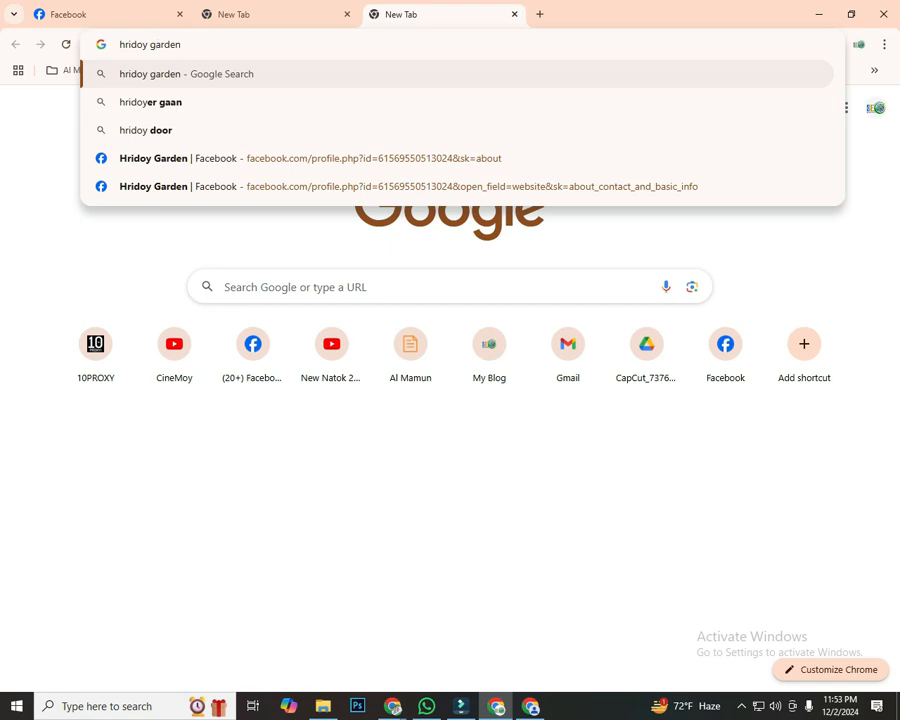
{"action": "left_click", "coordinate": [151, 44]}
{"action": "key", "text": "BackSpace"}
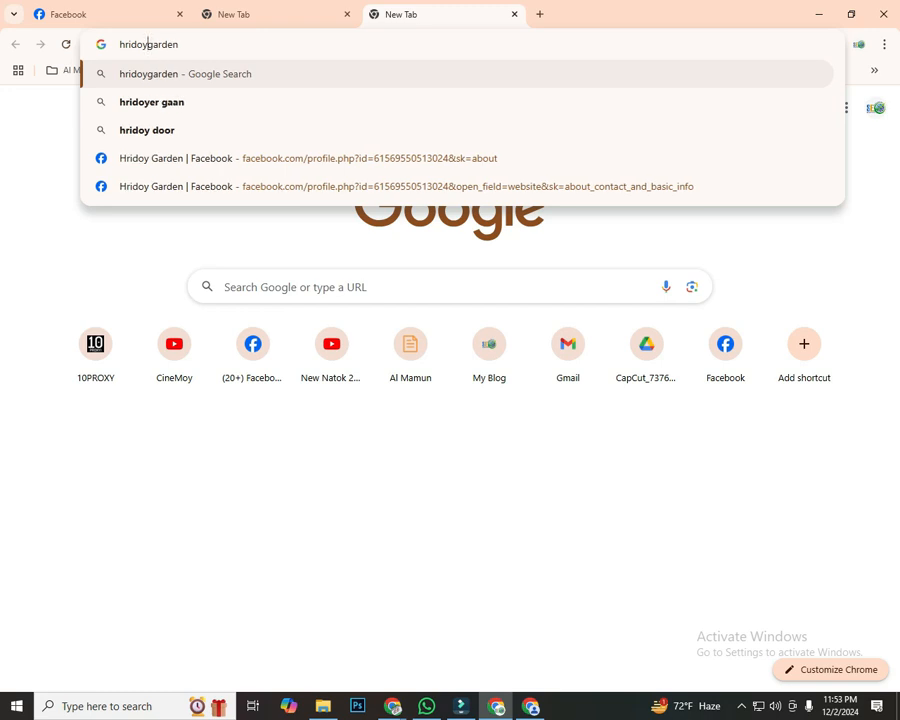
{"action": "left_click_drag", "start_coordinate": [181, 44], "coordinate": [119, 44]}
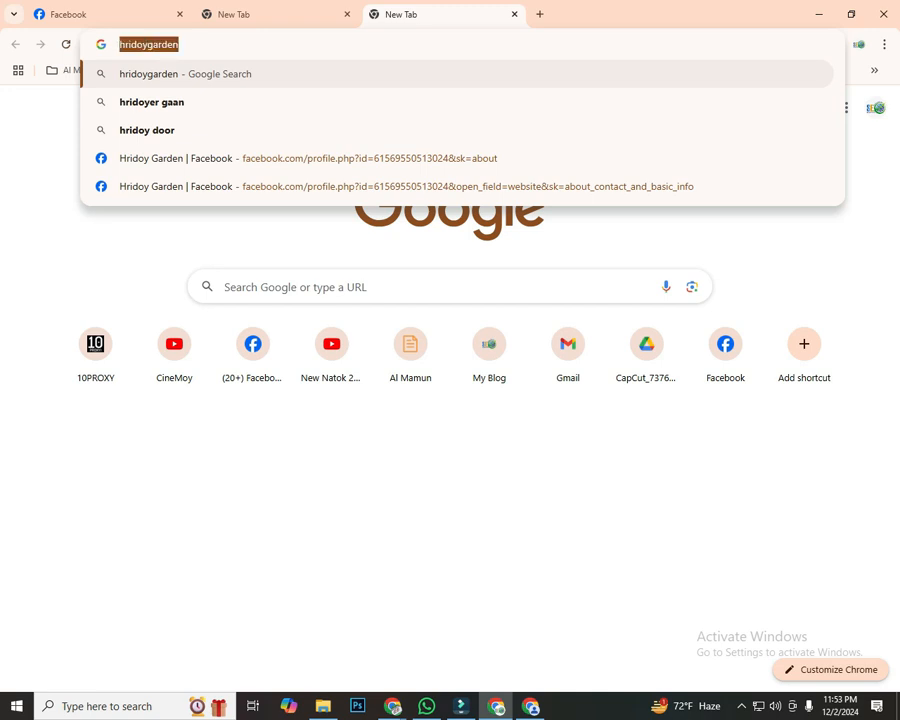
Step: Return to the Facebook page, mark Settings with a red box and arrow on a screen capture, and open Settings
{"action": "left_click", "coordinate": [108, 14]}
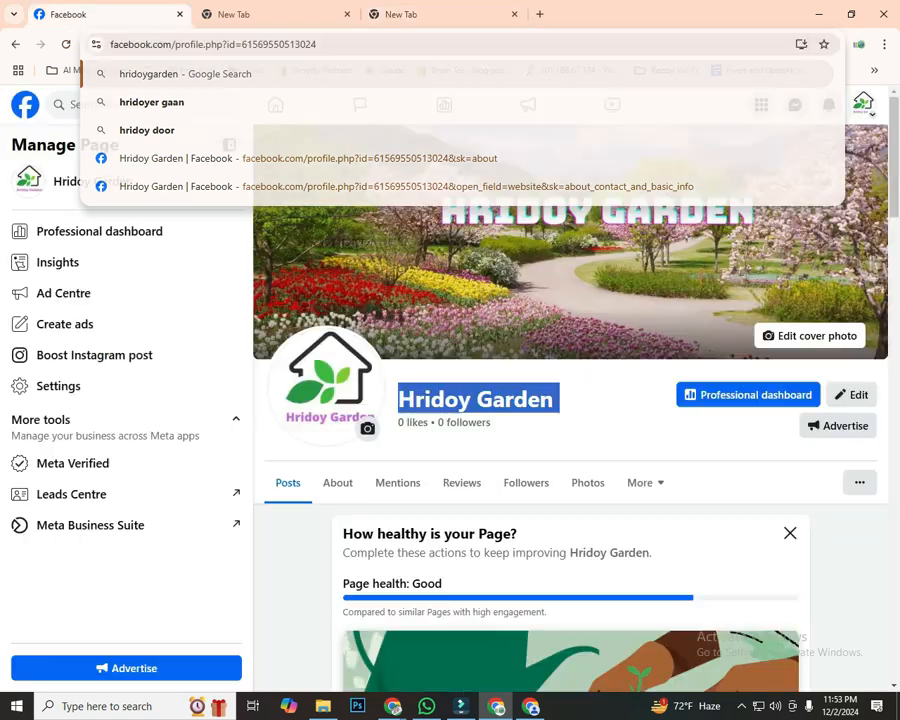
{"action": "left_click", "coordinate": [575, 425]}
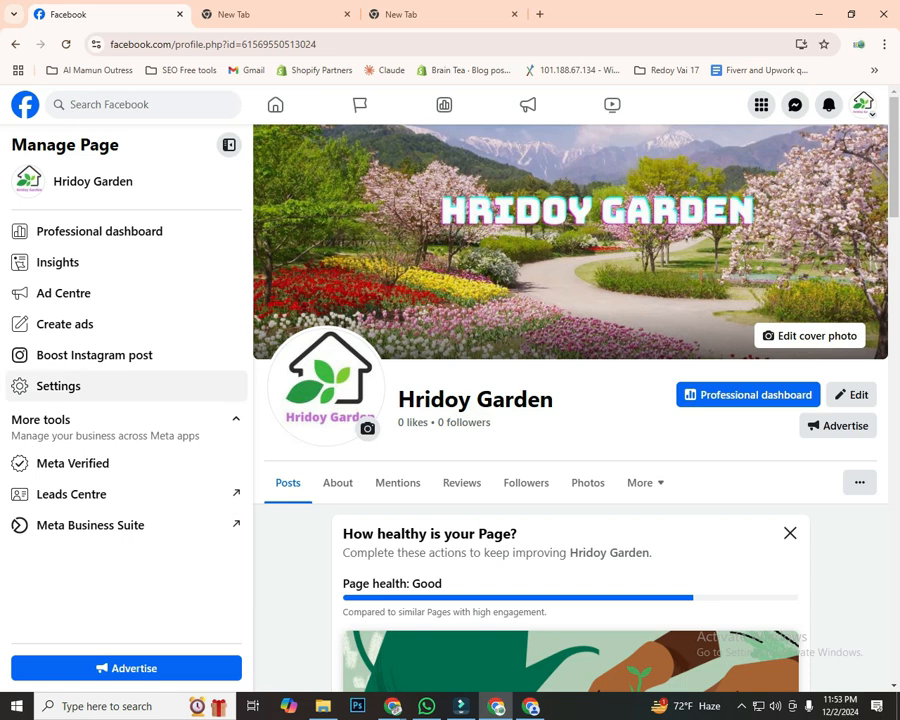
{"action": "key", "text": "Print"}
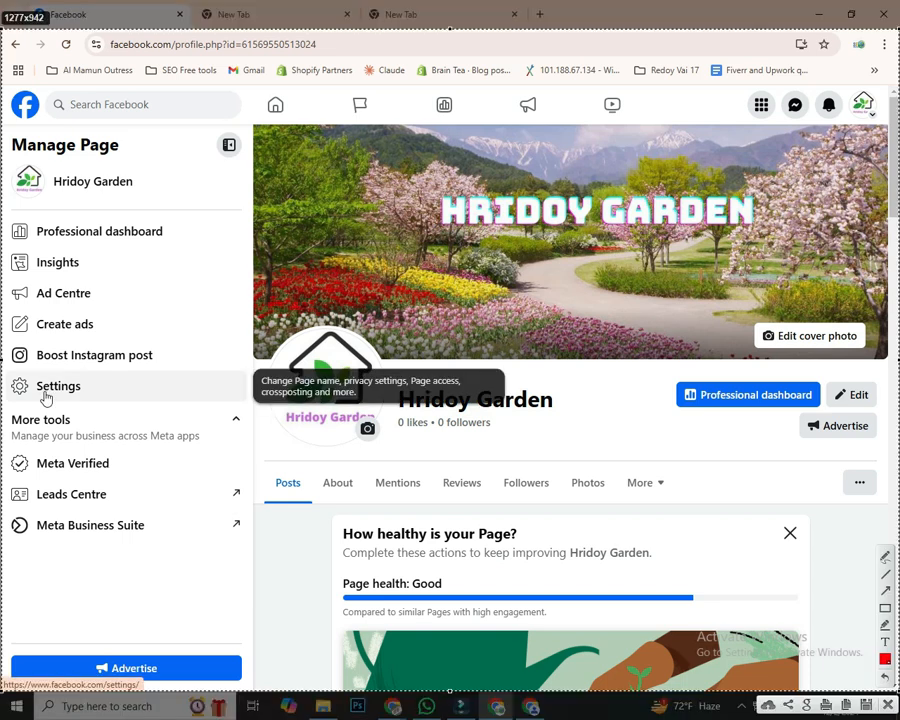
{"action": "mouse_move", "coordinate": [7, 367]}
{"action": "left_mouse_down"}
{"action": "mouse_move", "coordinate": [164, 406]}
{"action": "mouse_move", "coordinate": [248, 401]}
{"action": "left_mouse_up"}
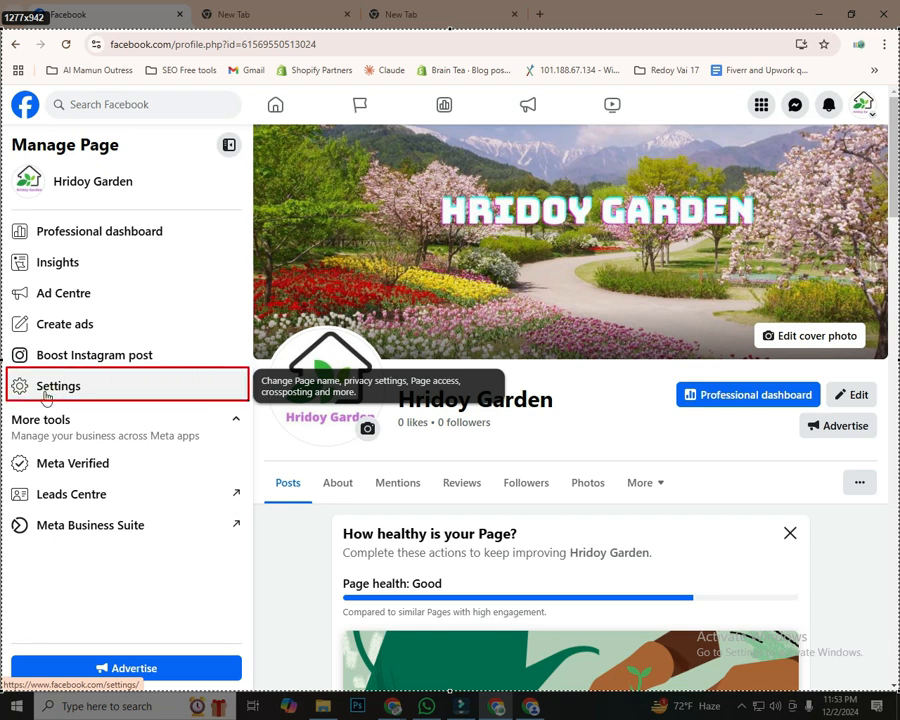
{"action": "left_click", "coordinate": [885, 590]}
{"action": "left_click_drag", "start_coordinate": [275, 213], "coordinate": [22, 384]}
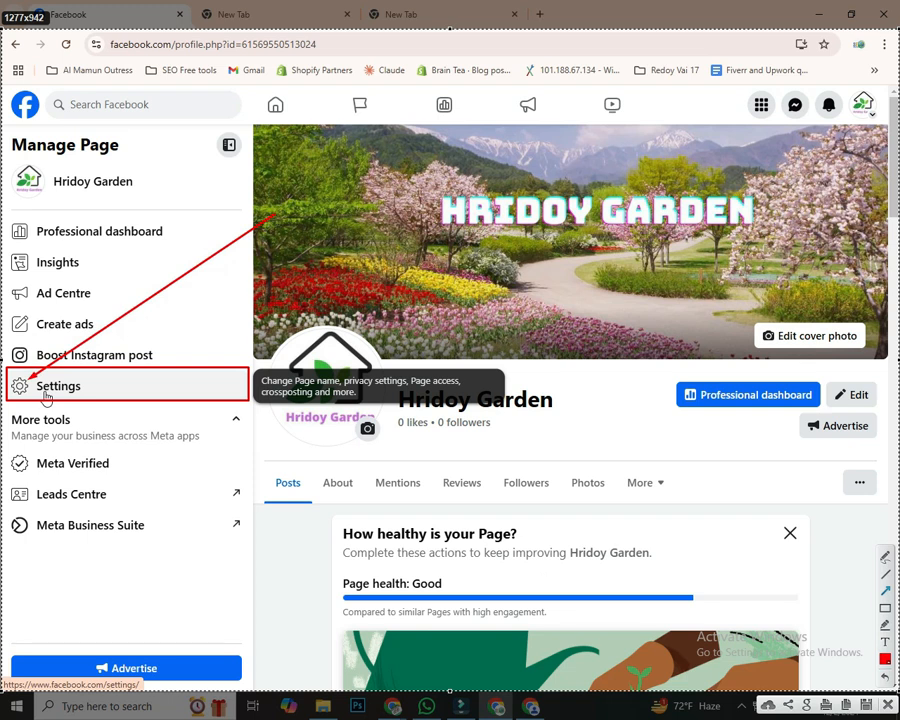
{"action": "key", "text": "ctrl+c"}
{"action": "left_click", "coordinate": [58, 387]}
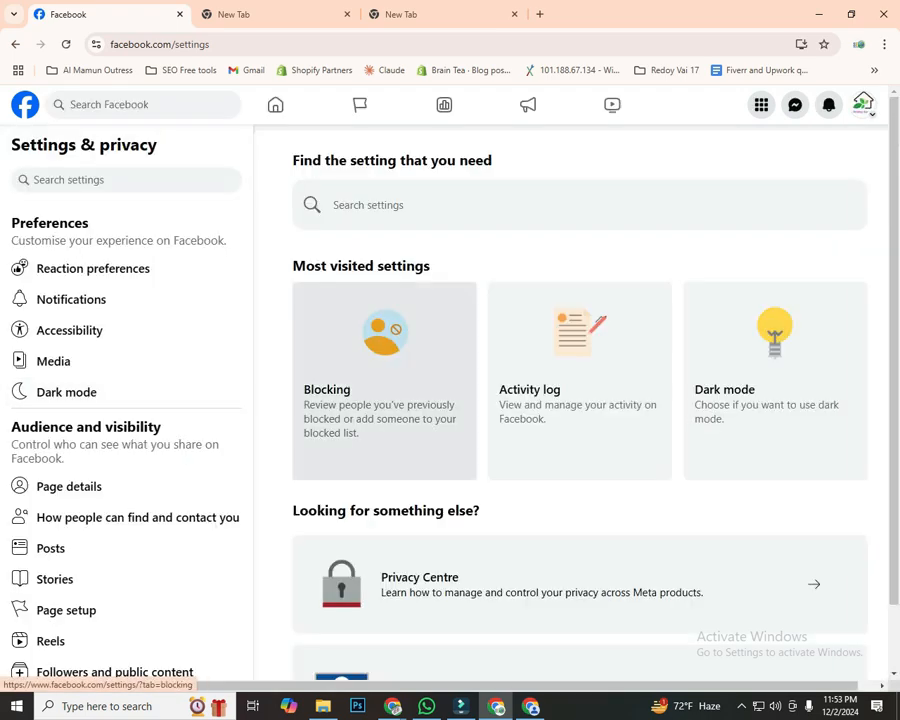
Step: Mark Page setup under Audience and visibility with a red box and arrows on a screen capture, and open it
{"action": "scroll", "coordinate": [100, 440], "scroll_direction": "down", "scroll_amount": 3}
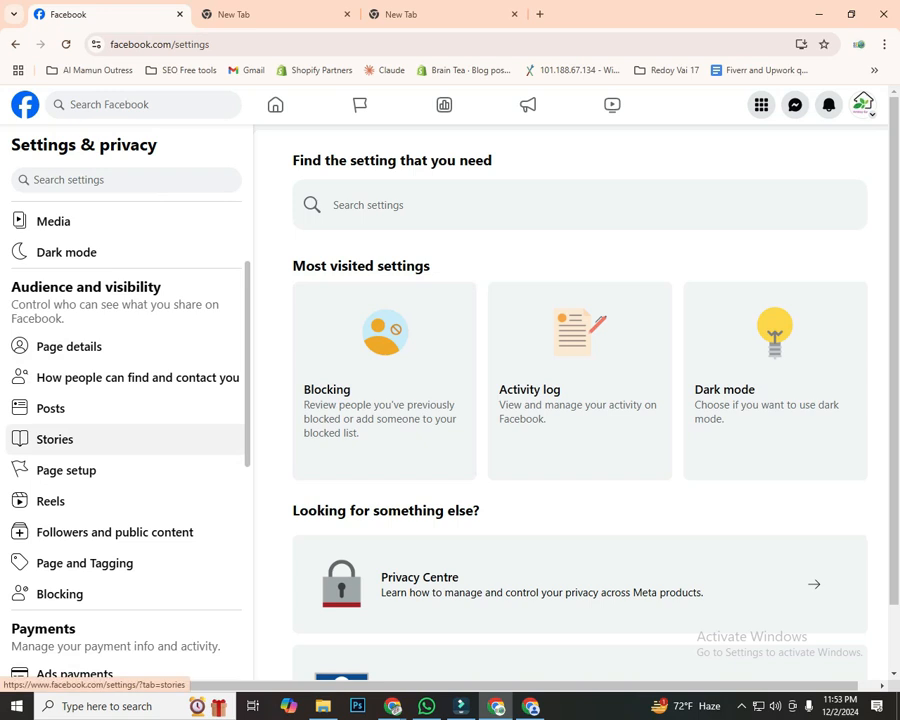
{"action": "key", "text": "Print"}
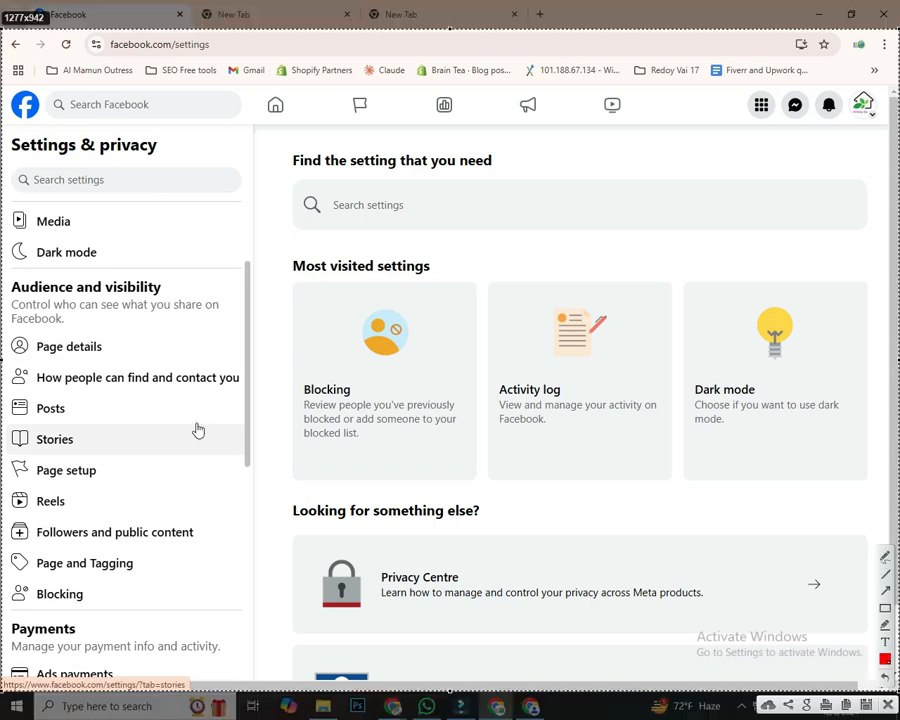
{"action": "mouse_move", "coordinate": [6, 453]}
{"action": "left_mouse_down"}
{"action": "mouse_move", "coordinate": [94, 486]}
{"action": "mouse_move", "coordinate": [247, 486]}
{"action": "left_mouse_up"}
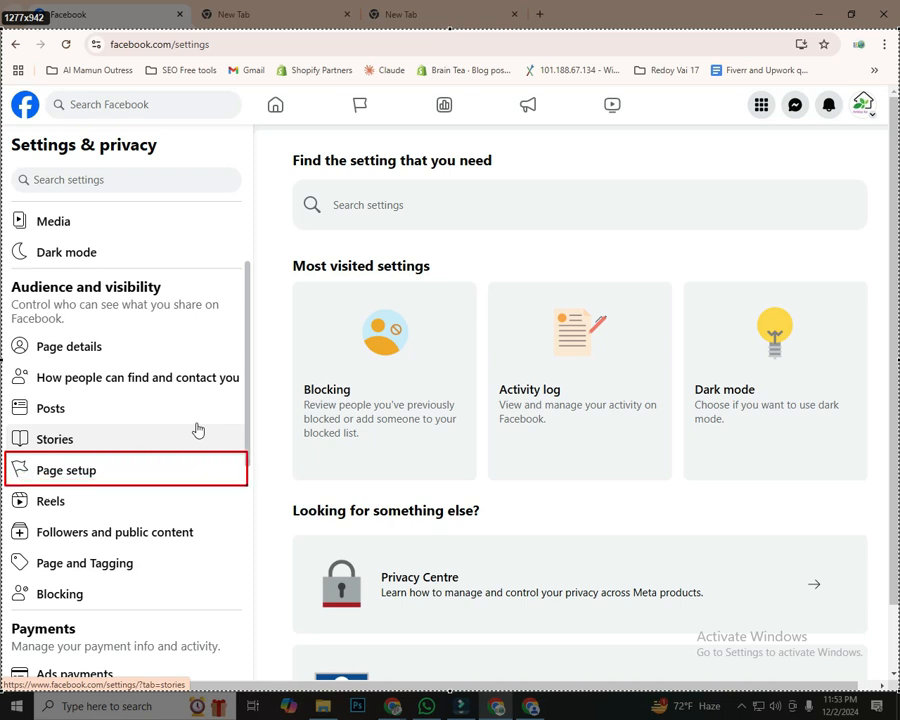
{"action": "mouse_move", "coordinate": [216, 270]}
{"action": "left_mouse_down"}
{"action": "mouse_move", "coordinate": [130, 400]}
{"action": "mouse_move", "coordinate": [56, 456]}
{"action": "left_mouse_up"}
{"action": "mouse_move", "coordinate": [125, 632]}
{"action": "left_mouse_down"}
{"action": "mouse_move", "coordinate": [112, 572]}
{"action": "mouse_move", "coordinate": [68, 478]}
{"action": "left_mouse_up"}
{"action": "key", "text": "Escape"}
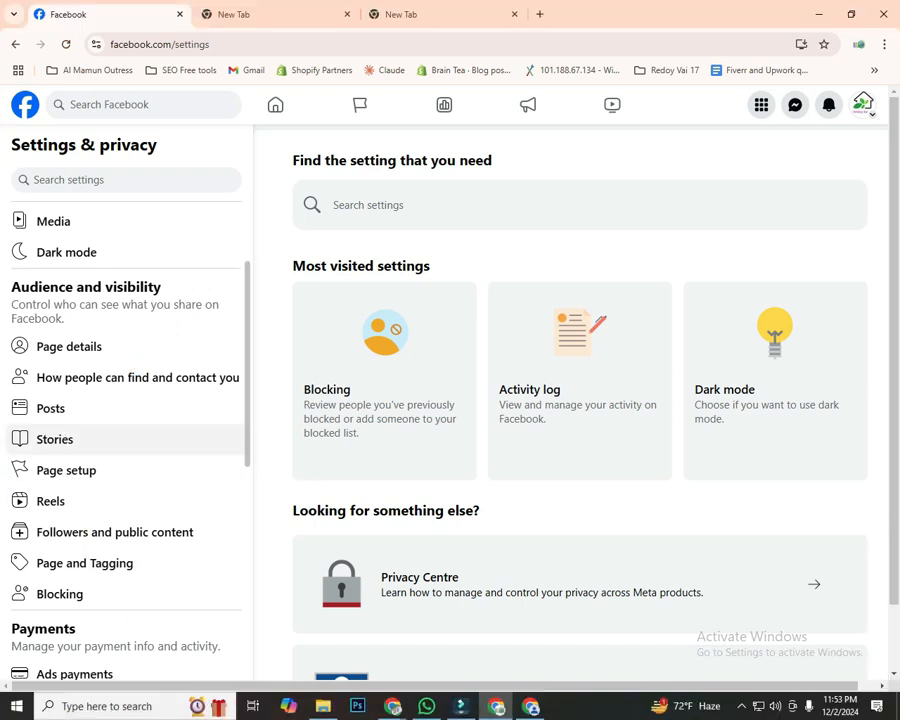
{"action": "left_click", "coordinate": [66, 470]}
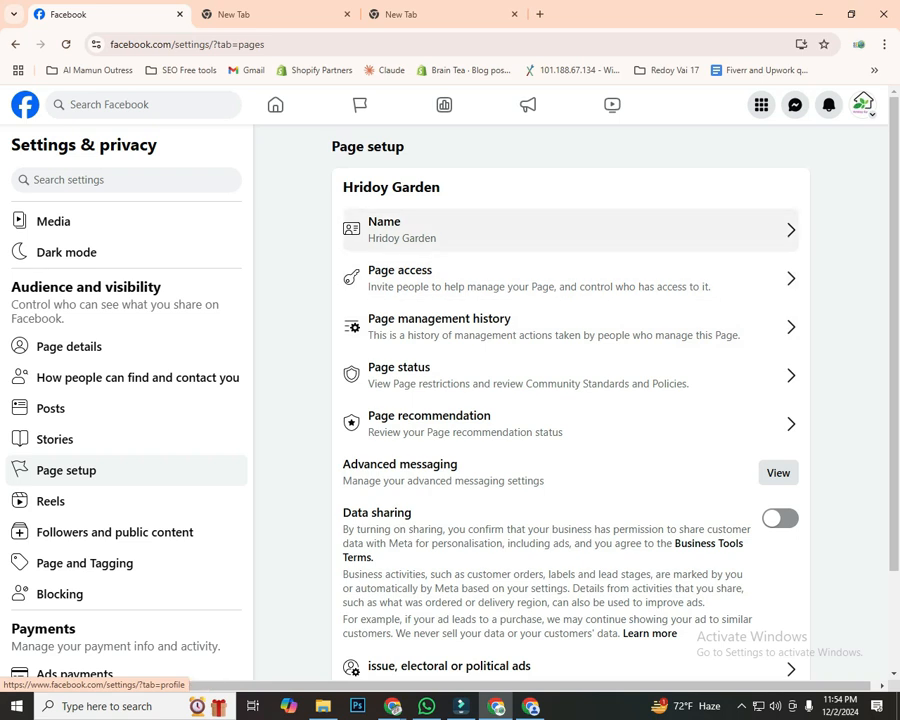
Step: Mark the Name entry in Page setup with a red box and arrows on a screen capture, and open it
{"action": "key", "text": "Print"}
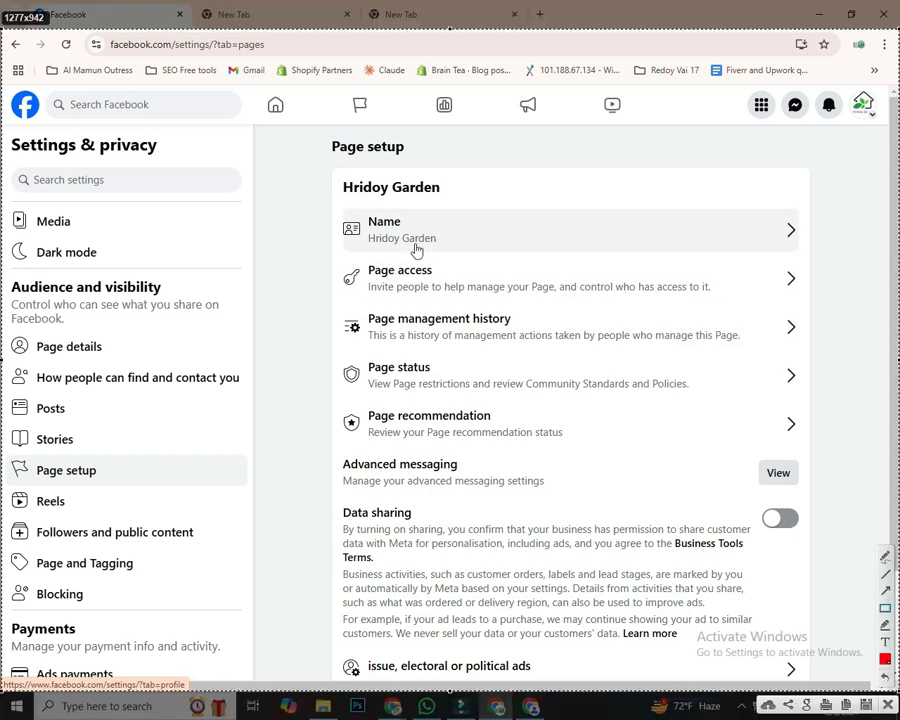
{"action": "mouse_move", "coordinate": [336, 207]}
{"action": "left_mouse_down"}
{"action": "mouse_move", "coordinate": [474, 252]}
{"action": "mouse_move", "coordinate": [808, 253]}
{"action": "left_mouse_up"}
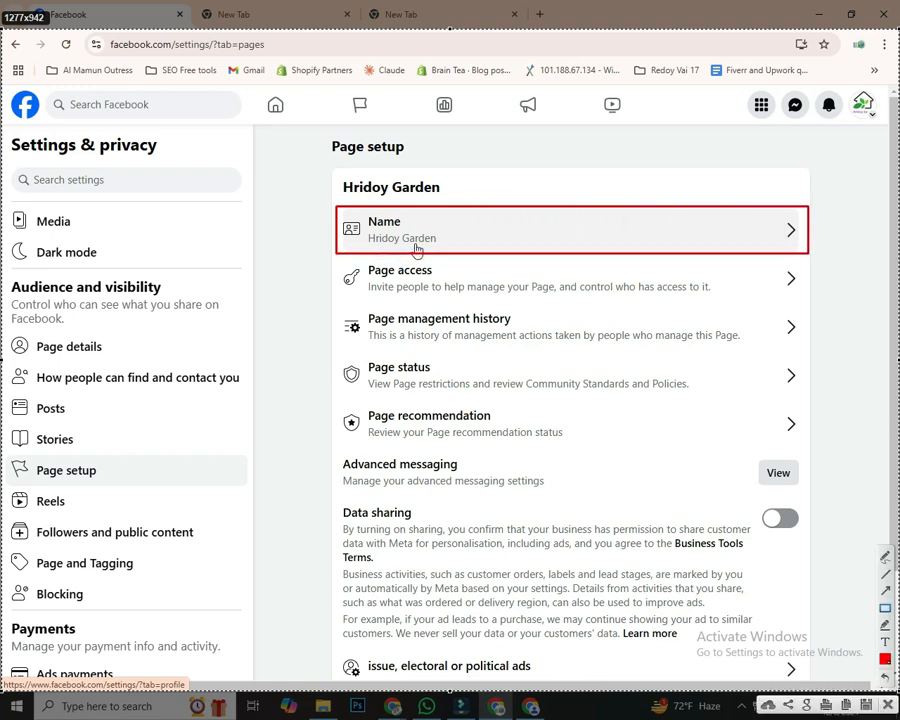
{"action": "left_click_drag", "start_coordinate": [291, 528], "coordinate": [412, 245]}
{"action": "left_click_drag", "start_coordinate": [470, 121], "coordinate": [414, 228]}
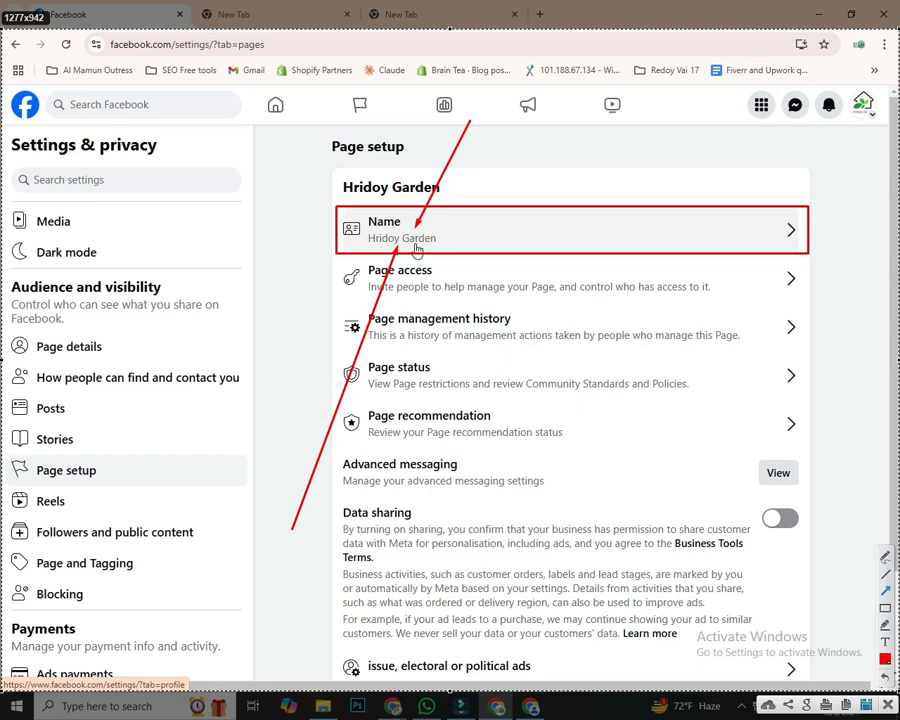
{"action": "key", "text": "Escape"}
{"action": "left_click", "coordinate": [400, 230]}
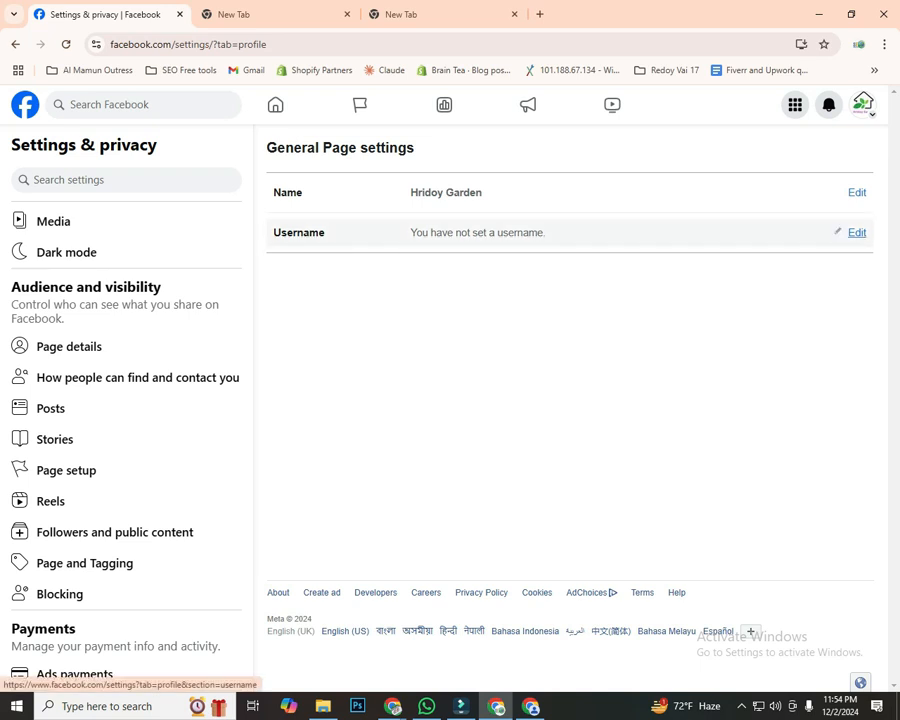
Step: Open the page's username for editing and paste the copied name hridoygarden
{"action": "left_click", "coordinate": [857, 232]}
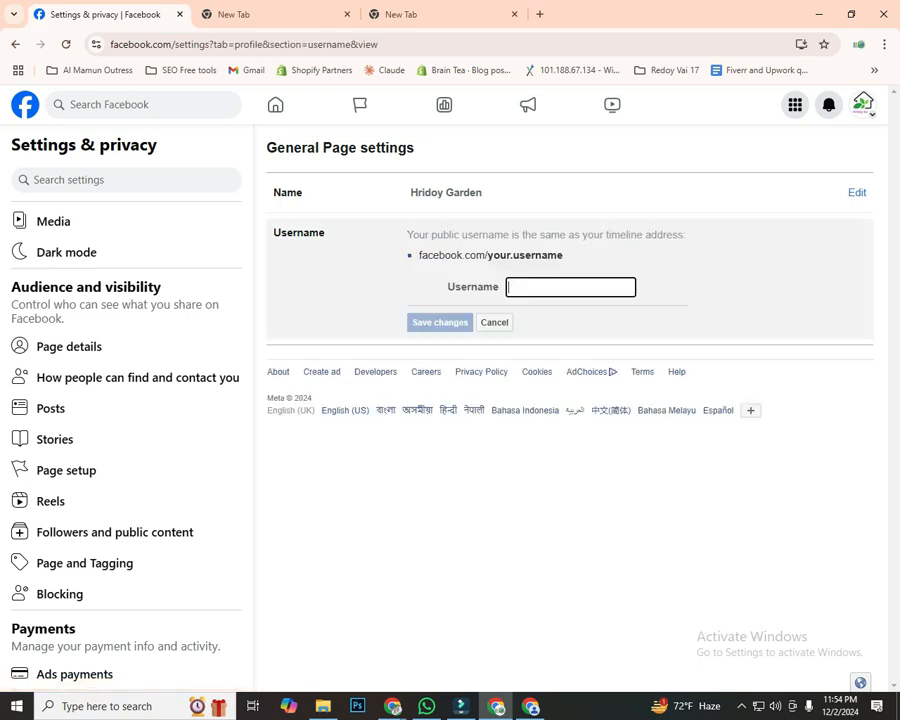
{"action": "key", "text": "ctrl+v"}
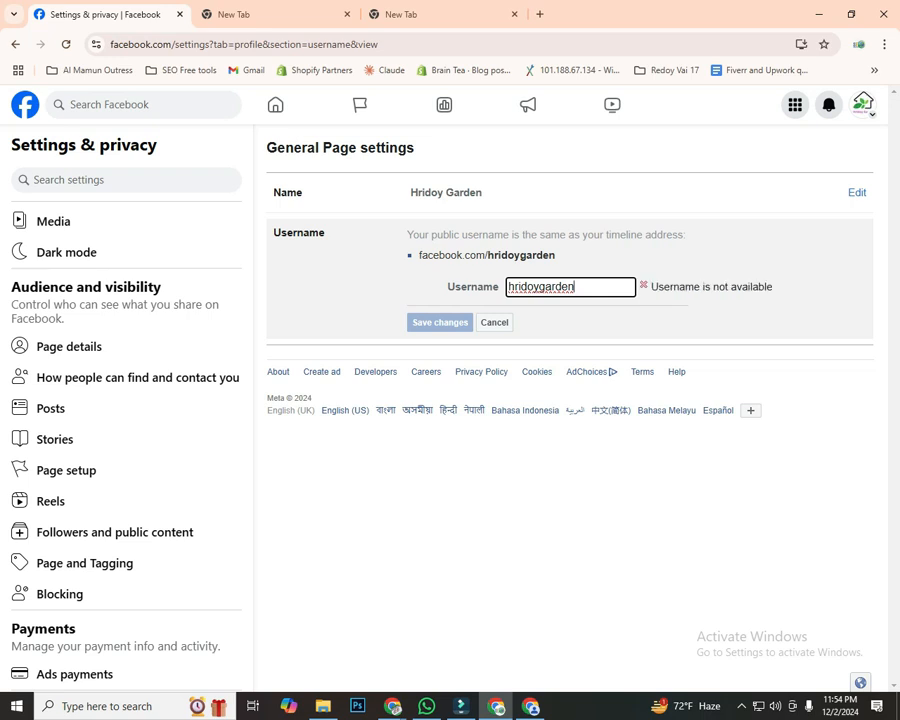
{"action": "left_click", "coordinate": [600, 500]}
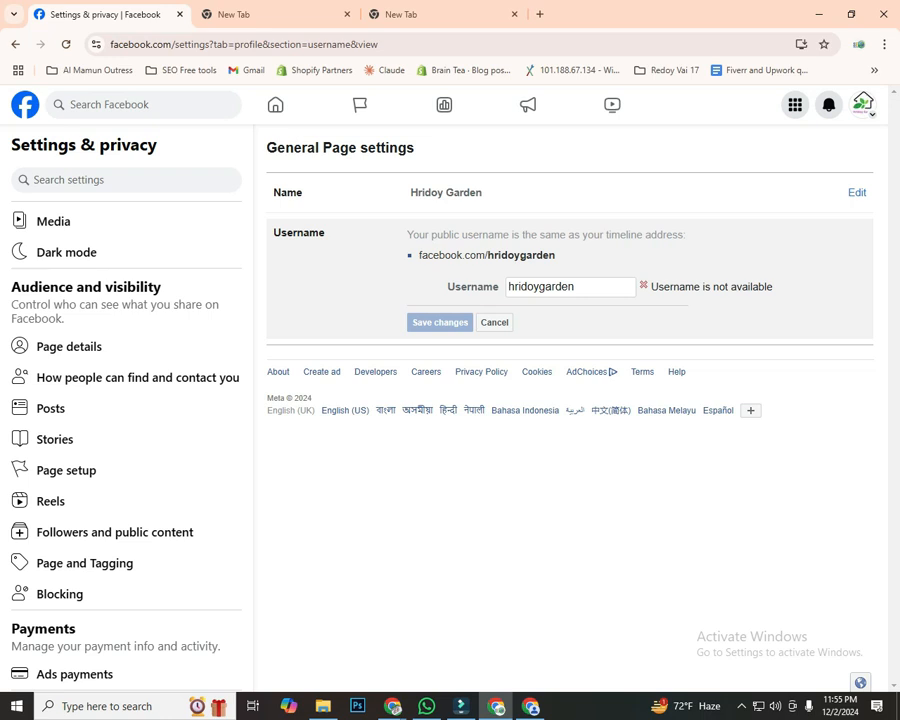
Step: Extend the page username with house to make it hridoygardenhouse and save the change
{"action": "left_click", "coordinate": [578, 287]}
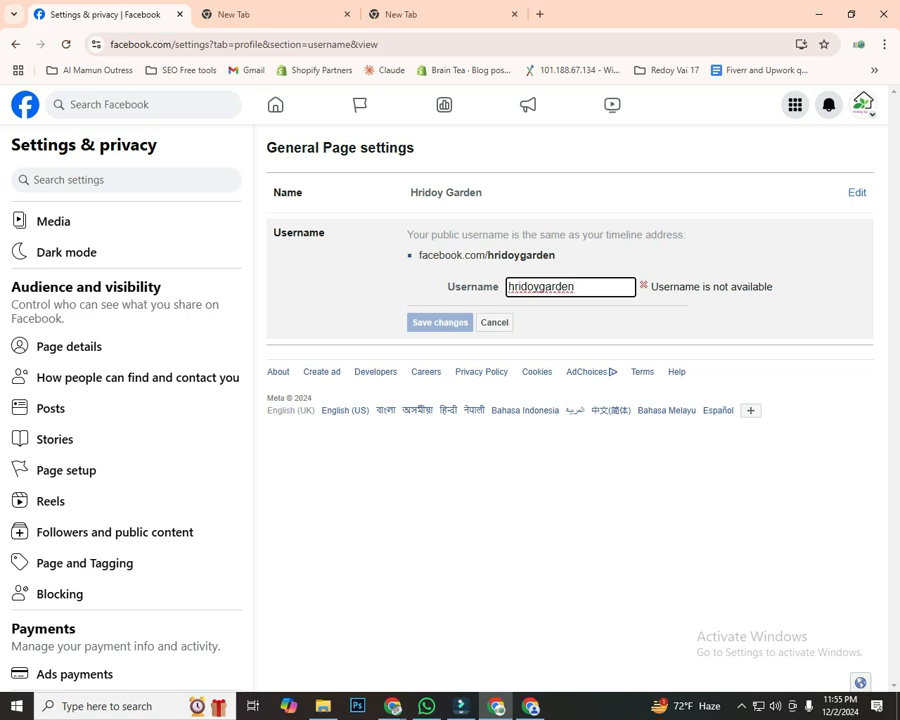
{"action": "type", "text": "house"}
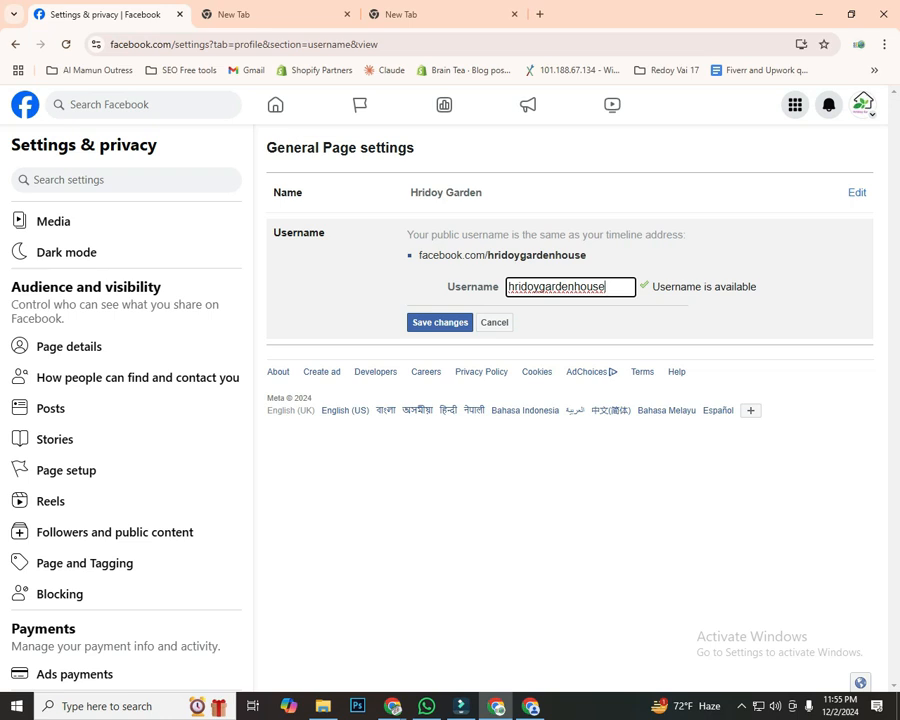
{"action": "left_click", "coordinate": [440, 323]}
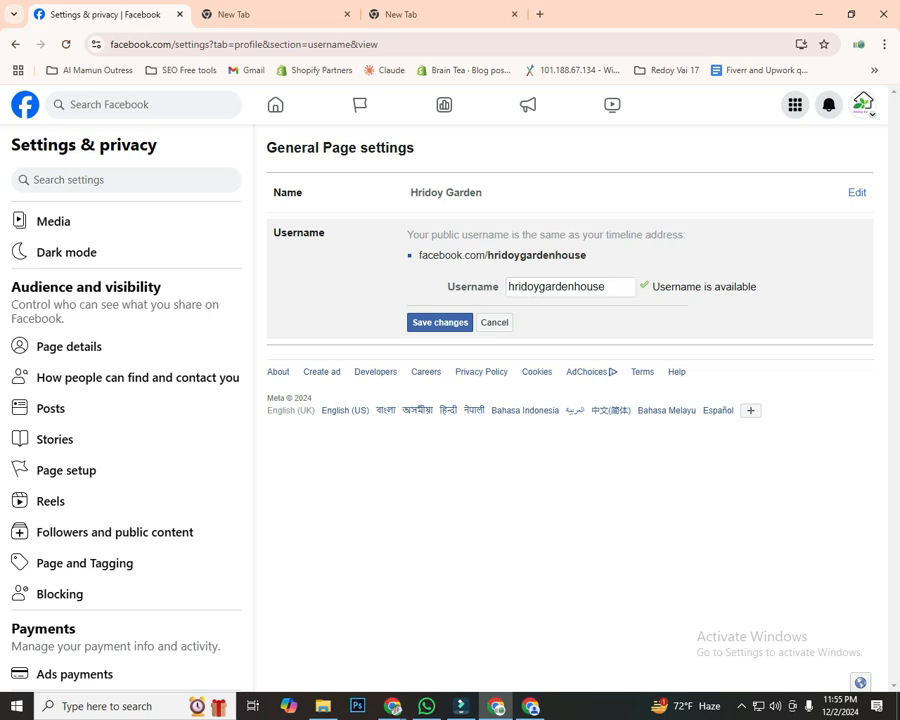
{"action": "left_click", "coordinate": [440, 323]}
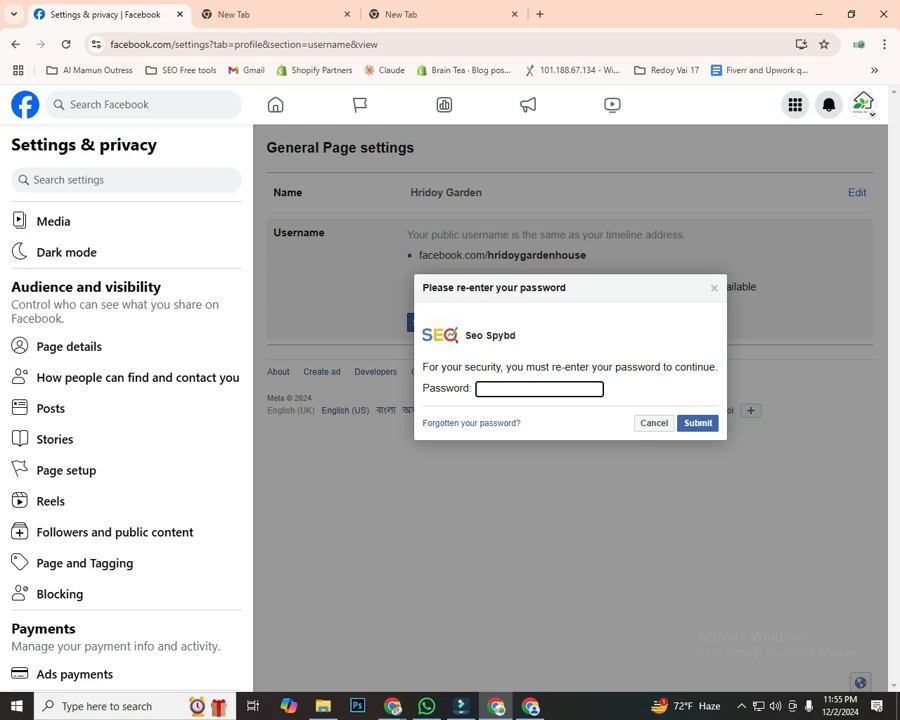
Step: Try to authorise the username change by entering the account password in the security prompt
{"action": "type", "text": "••••••••••"}
{"action": "key", "text": "Return"}
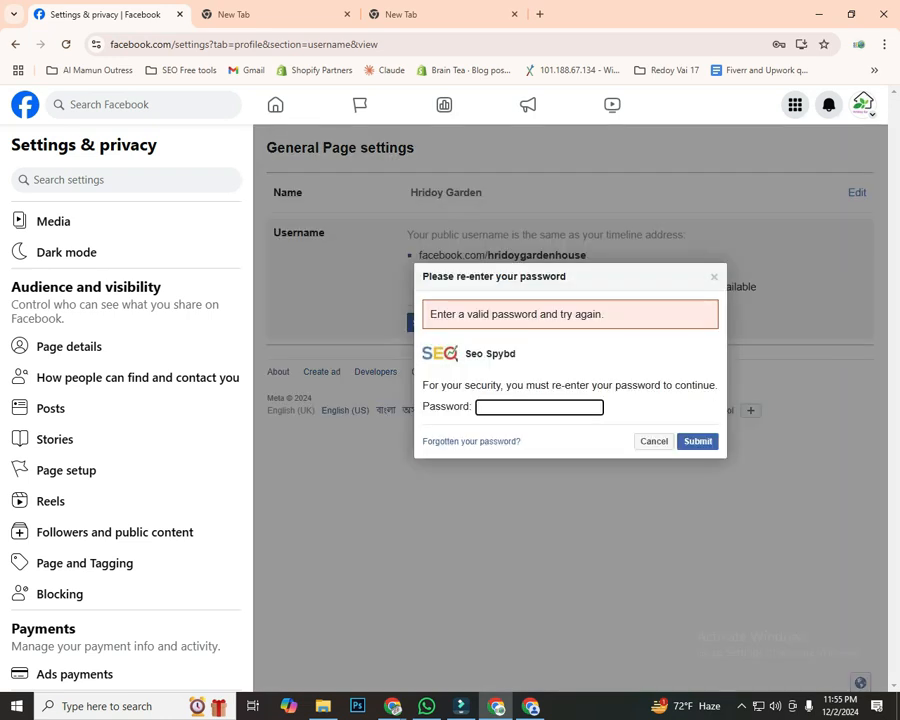
Step: Enter the account password again and submit it to authorise the username change
{"action": "type", "text": "••••••••••"}
{"action": "key", "text": "Return"}
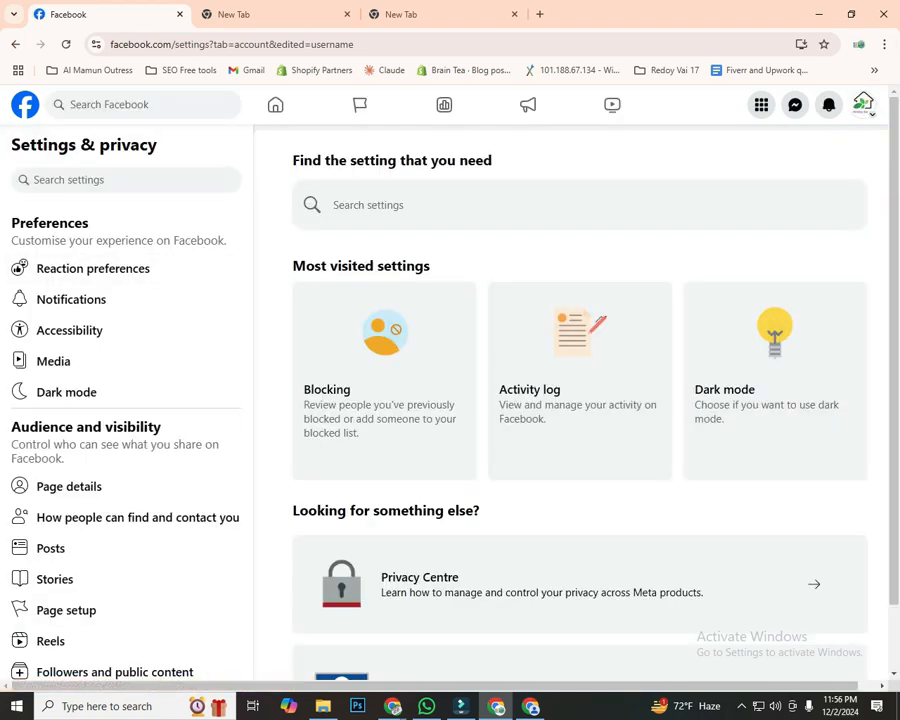
Step: Open the Hridoy Garden page and highlight the username hridoygardenhouse in its web address
{"action": "left_click", "coordinate": [863, 104]}
{"action": "left_click", "coordinate": [710, 152]}
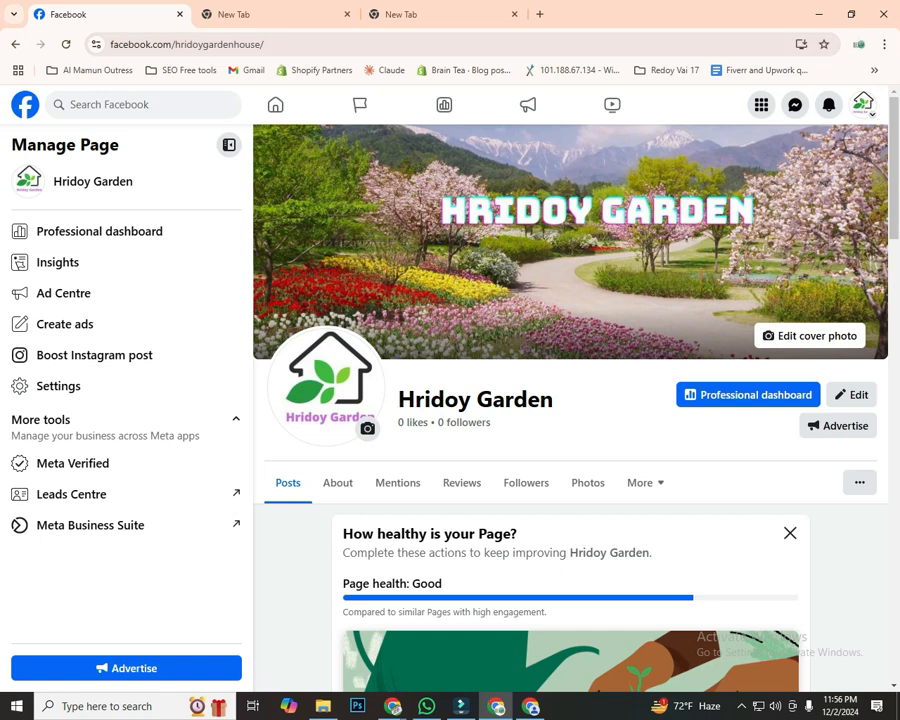
{"action": "left_click", "coordinate": [195, 44]}
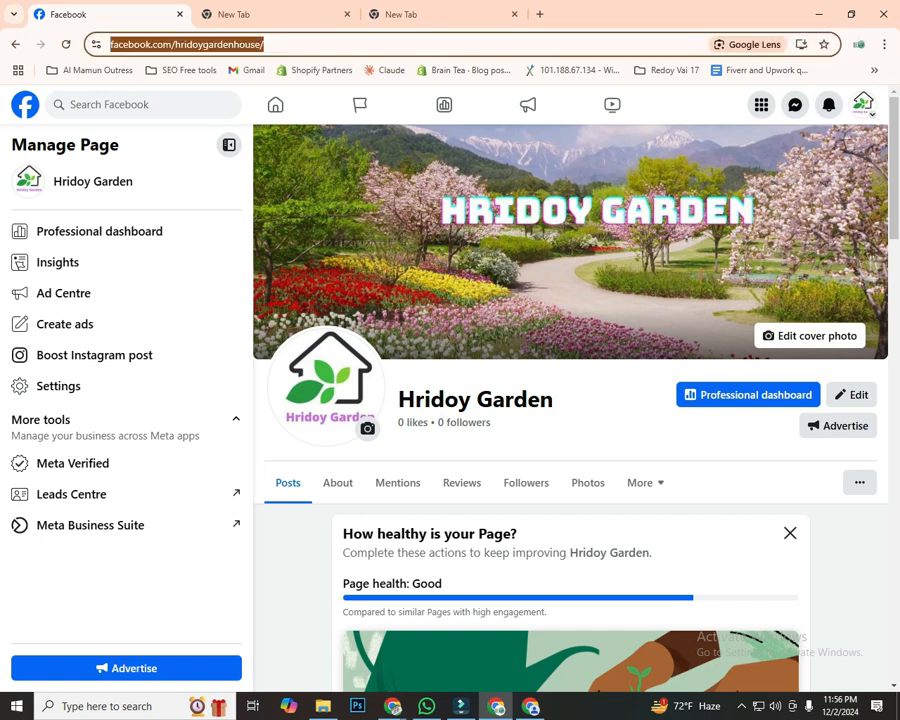
{"action": "left_click", "coordinate": [292, 44]}
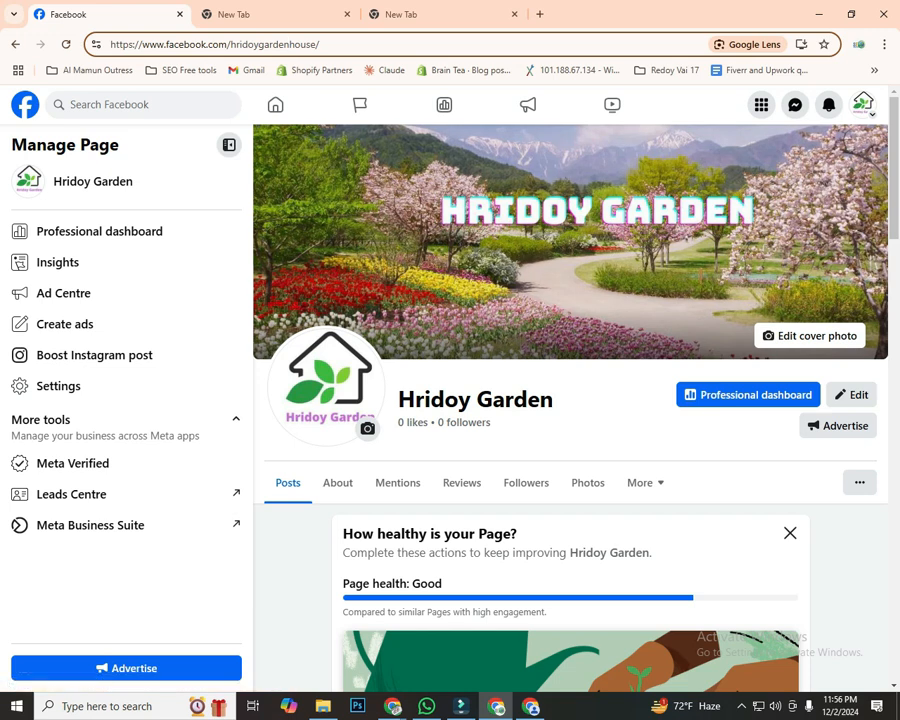
{"action": "left_click_drag", "start_coordinate": [231, 44], "coordinate": [317, 44]}
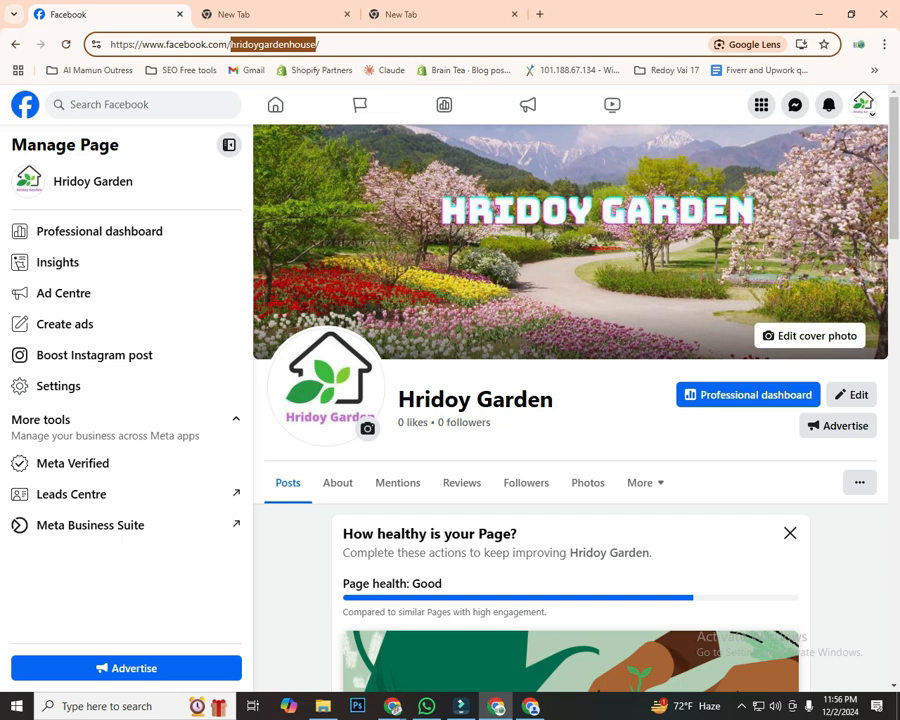
{"action": "left_click", "coordinate": [612, 428]}
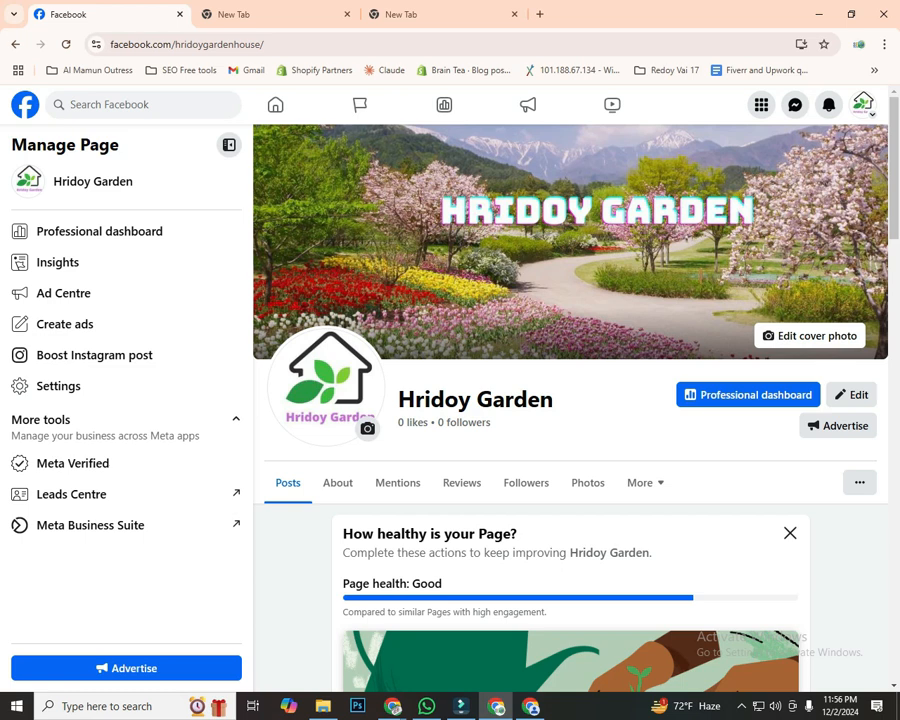
{"action": "left_click", "coordinate": [130, 104]}
{"action": "key", "text": "Escape"}
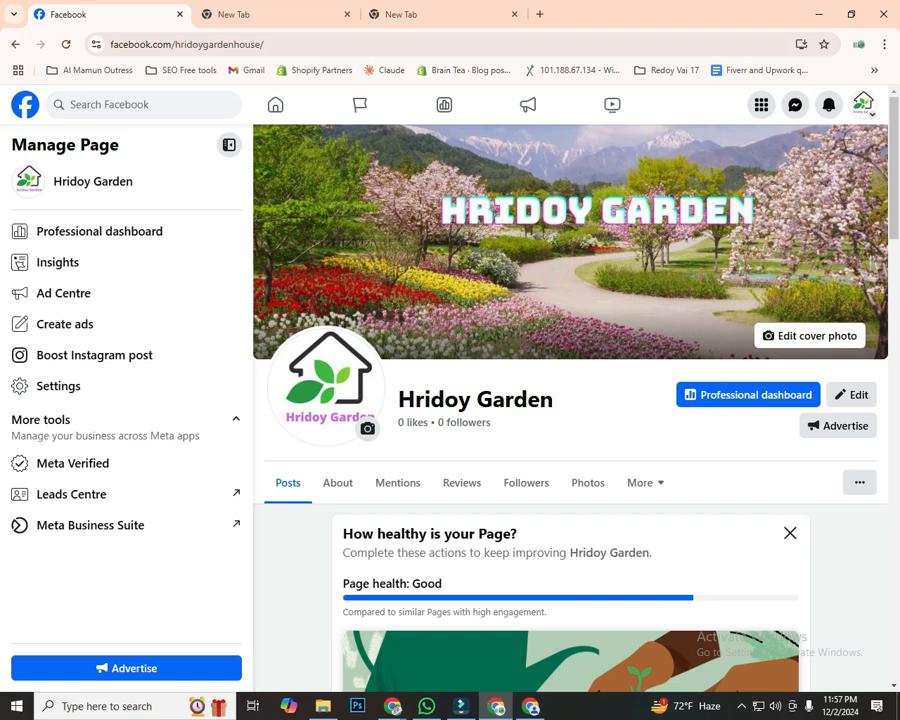
Step: Copy the page name Hridoy Garden from the page header and search Facebook for it
{"action": "left_click_drag", "start_coordinate": [398, 399], "coordinate": [558, 400]}
{"action": "key", "text": "ctrl+c"}
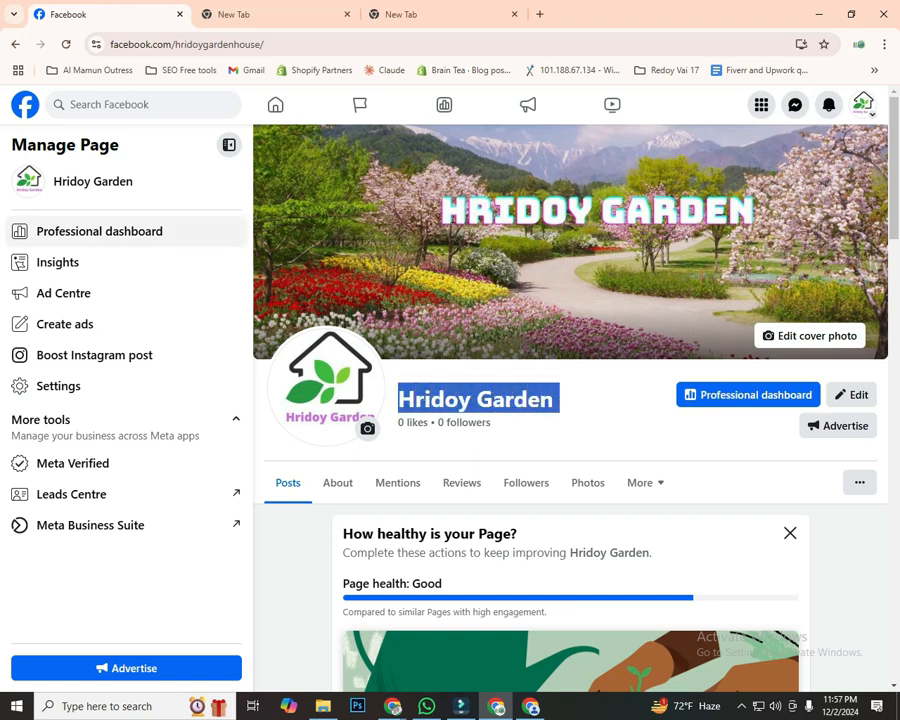
{"action": "left_click", "coordinate": [130, 105]}
{"action": "key", "text": "ctrl+v"}
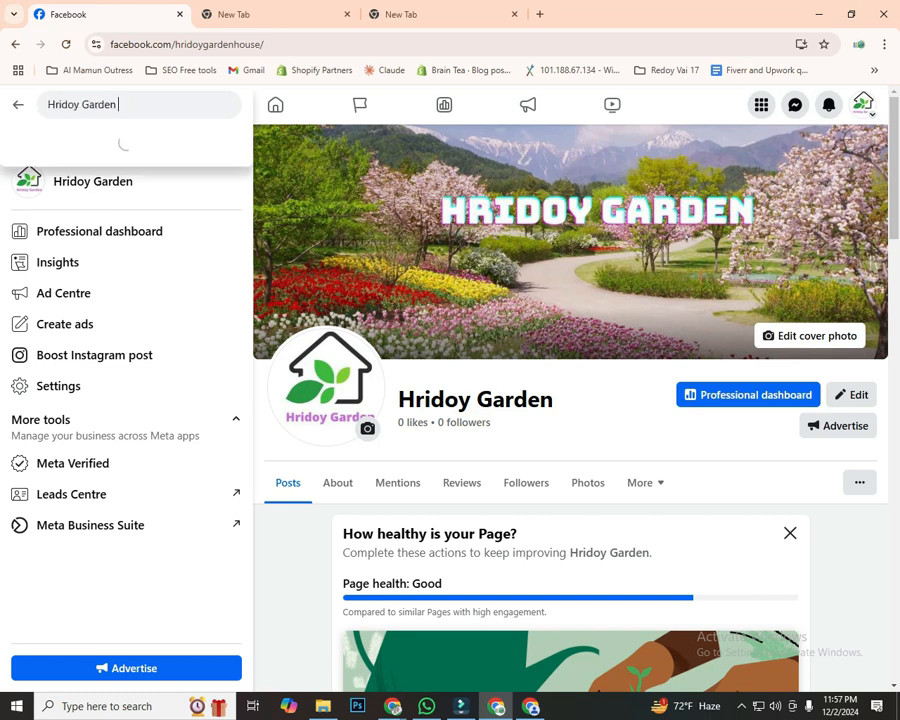
{"action": "key", "text": "Return"}
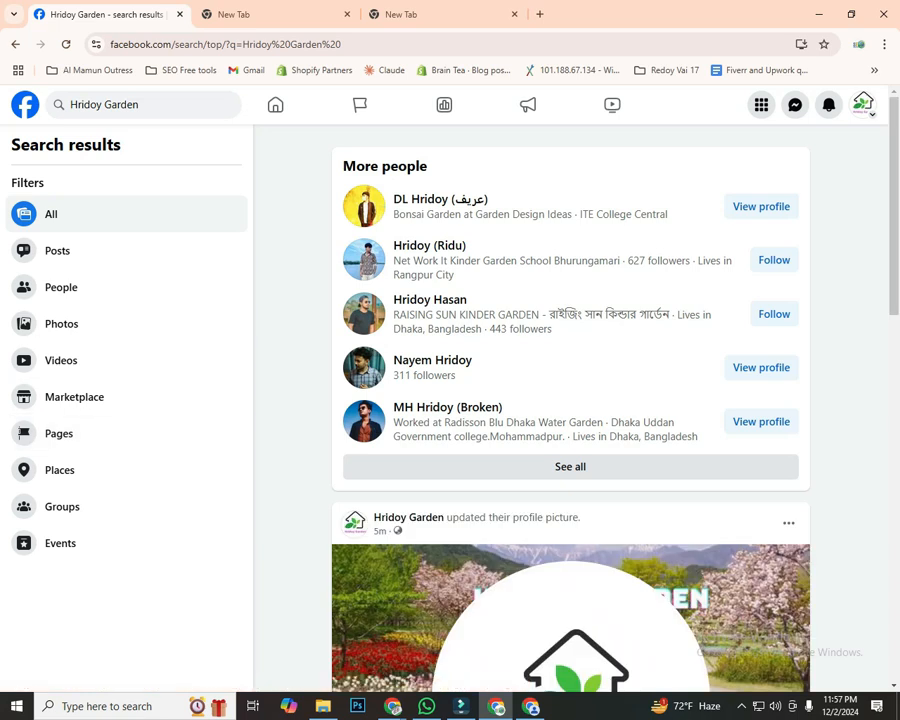
Step: Switch to WhatsApp, find the student's chat and send the page name Hridoy Garden as a message
{"action": "left_click", "coordinate": [130, 105]}
{"action": "key", "text": "ctrl+c"}
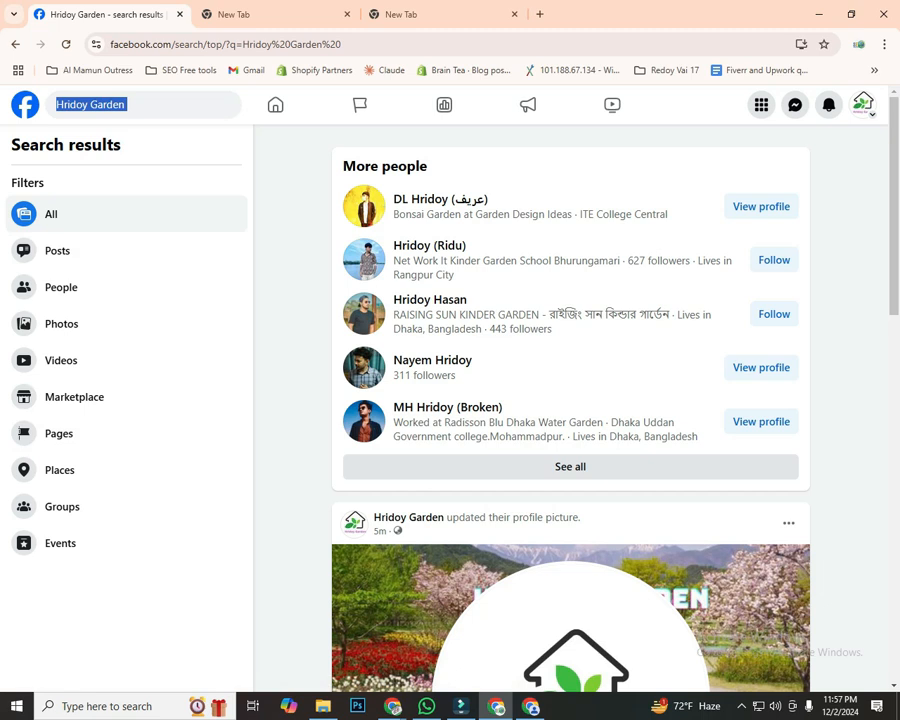
{"action": "left_click", "coordinate": [427, 706]}
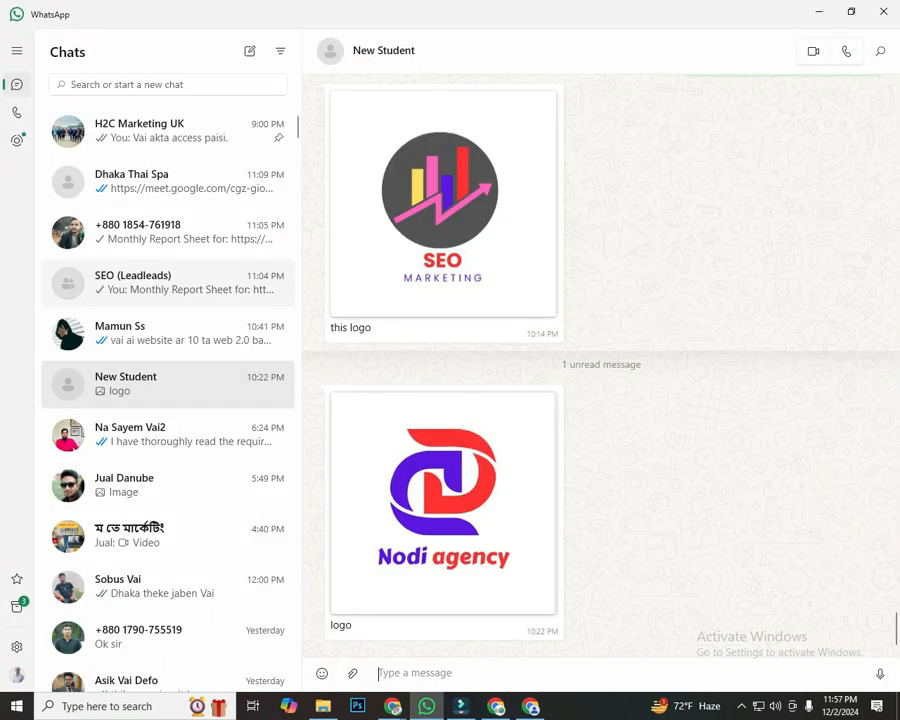
{"action": "left_click", "coordinate": [168, 232]}
{"action": "left_click", "coordinate": [168, 333]}
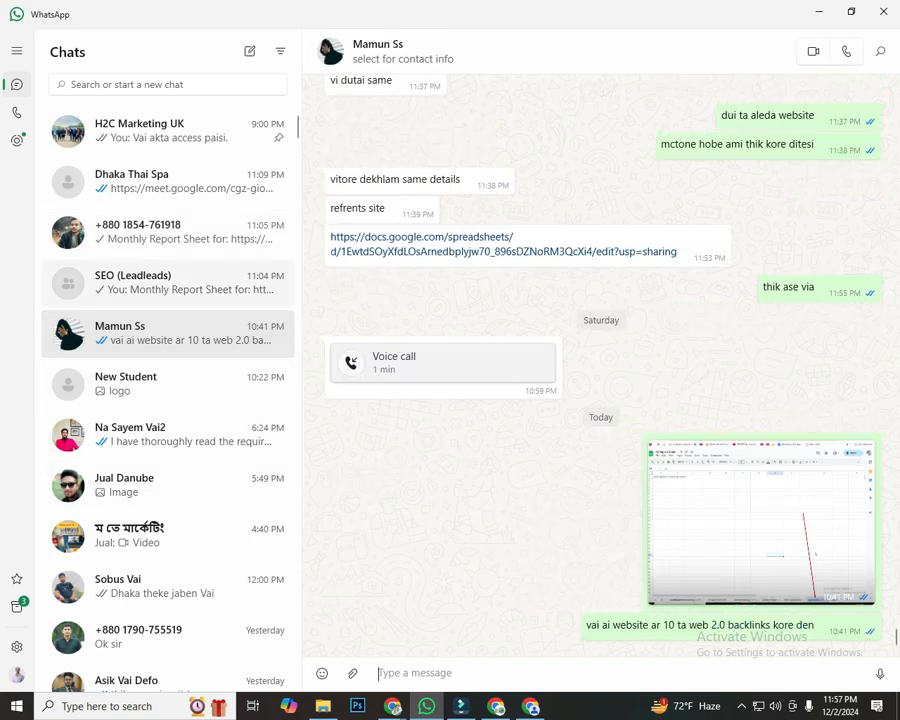
{"action": "scroll", "coordinate": [168, 517], "scroll_direction": "down", "scroll_amount": 2}
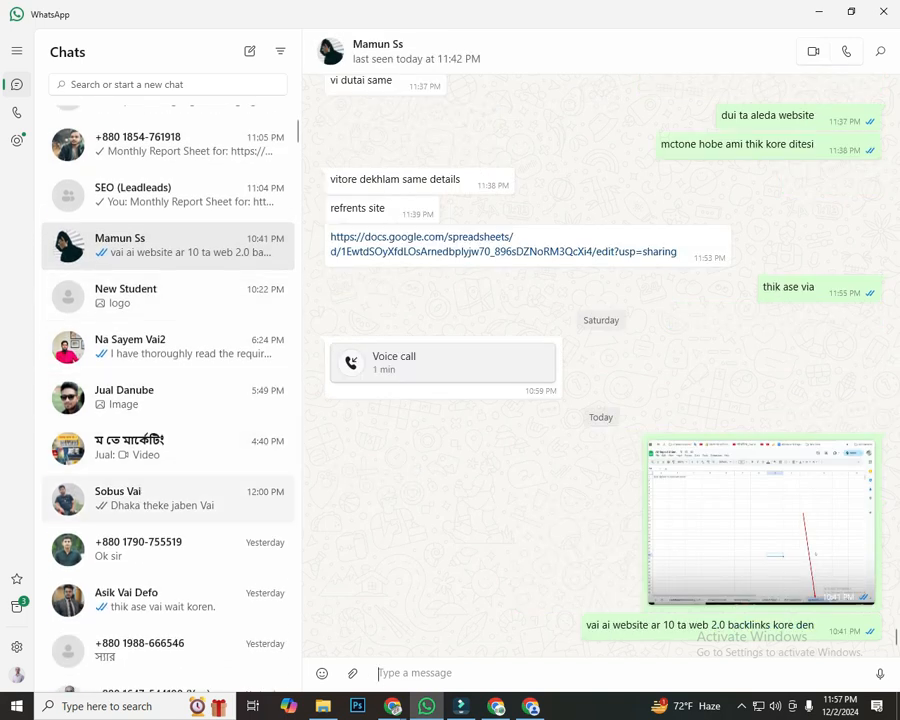
{"action": "scroll", "coordinate": [168, 500], "scroll_direction": "up", "scroll_amount": 2}
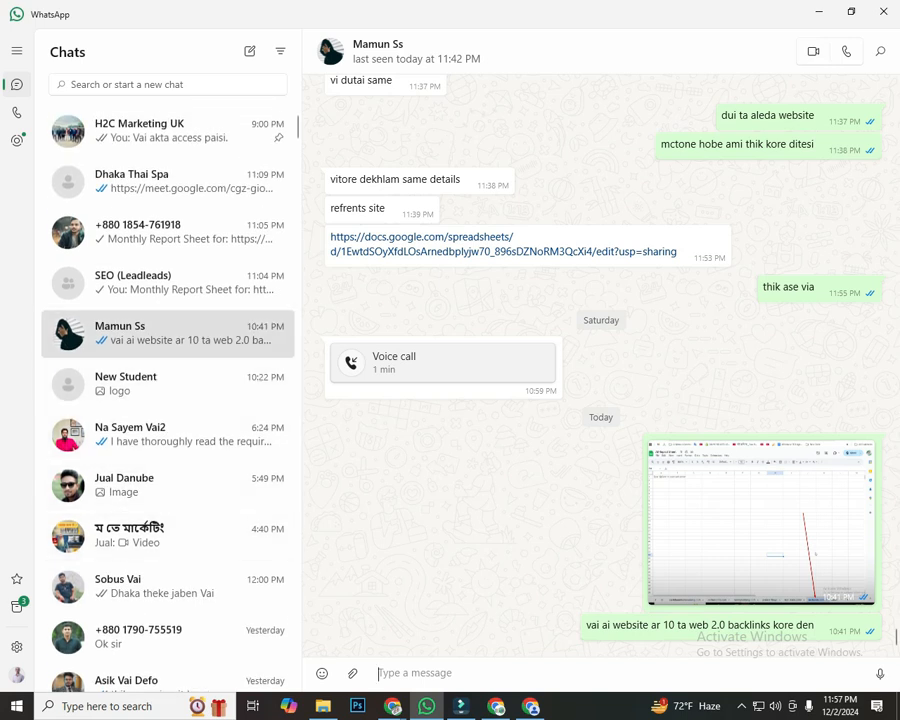
{"action": "scroll", "coordinate": [168, 358], "scroll_direction": "down", "scroll_amount": 5}
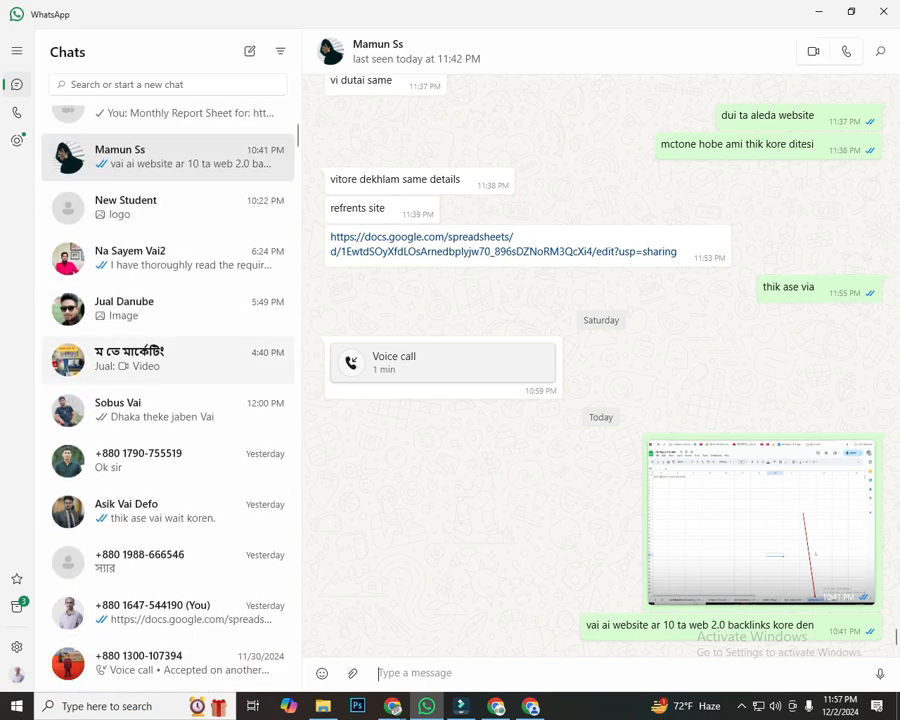
{"action": "left_click", "coordinate": [168, 561]}
{"action": "key", "text": "ctrl+v"}
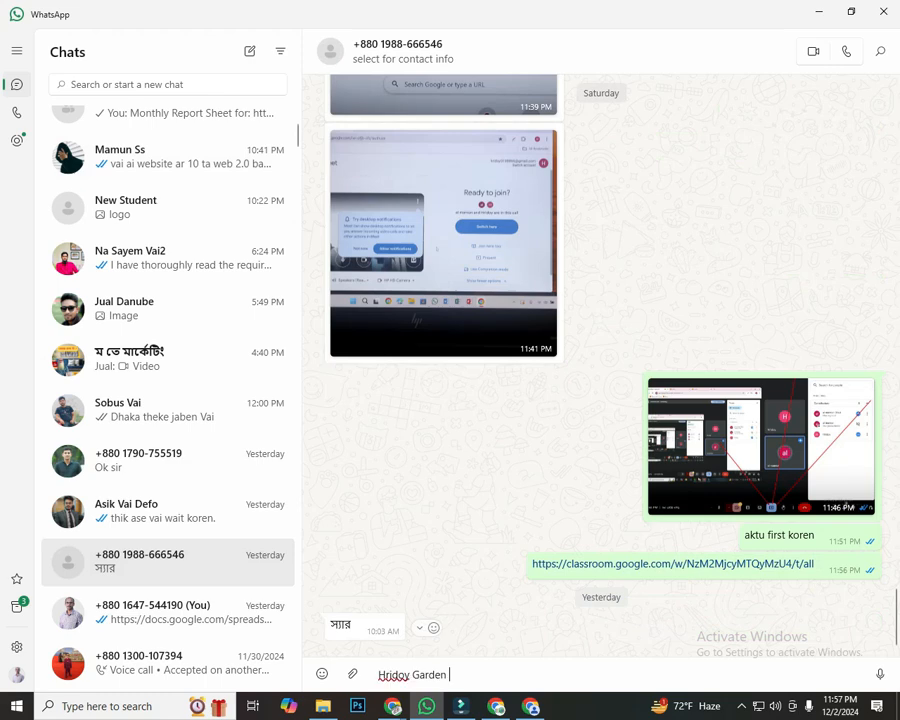
{"action": "key", "text": "Return"}
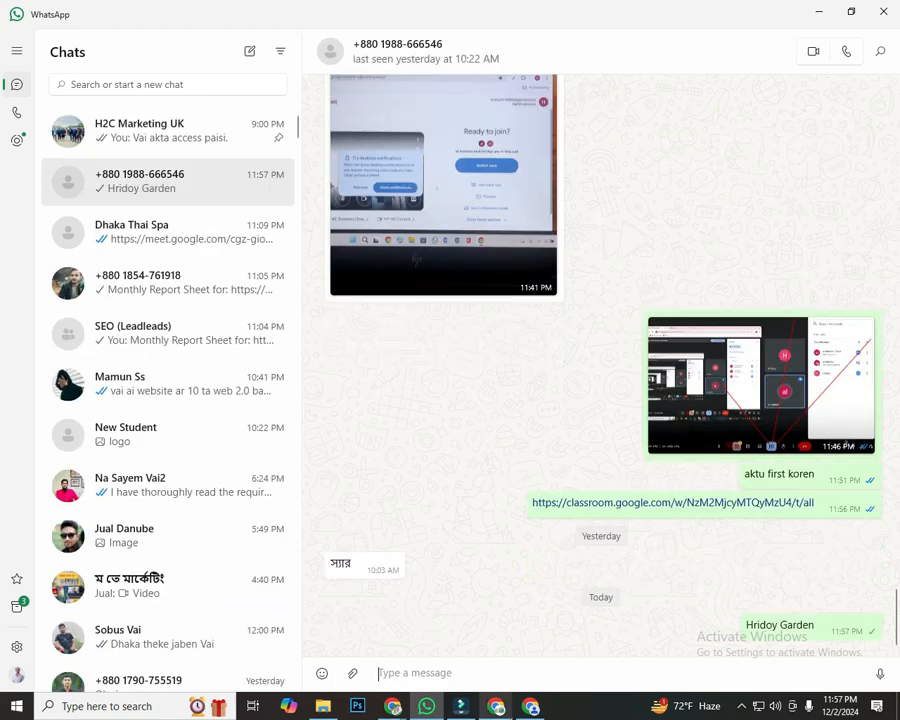
Step: Switch to the Google Meet call and stop presenting the screen
{"action": "left_click", "coordinate": [530, 706]}
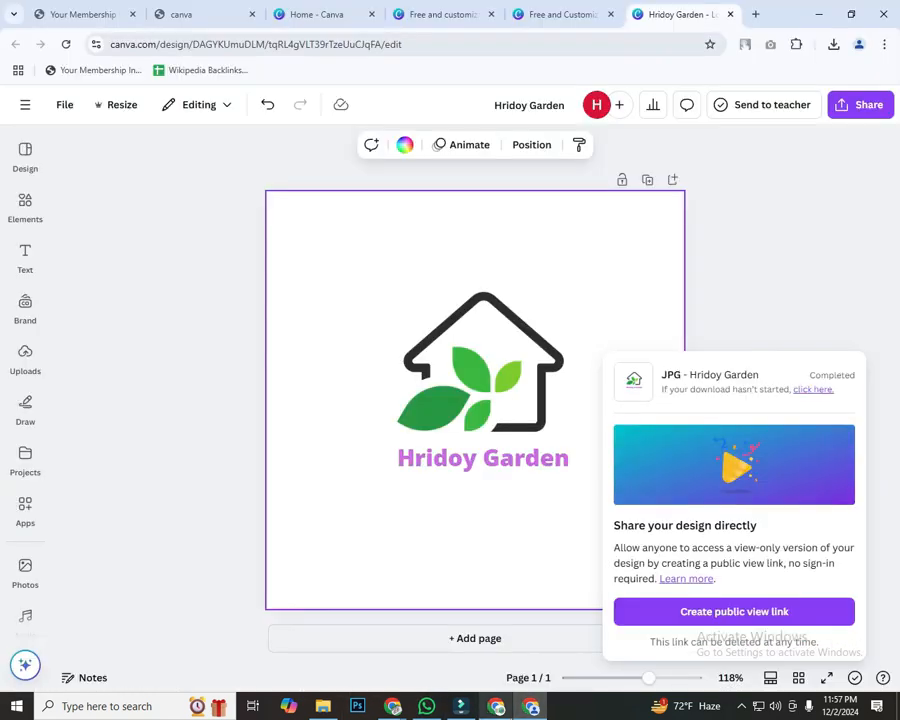
{"action": "left_click", "coordinate": [496, 706]}
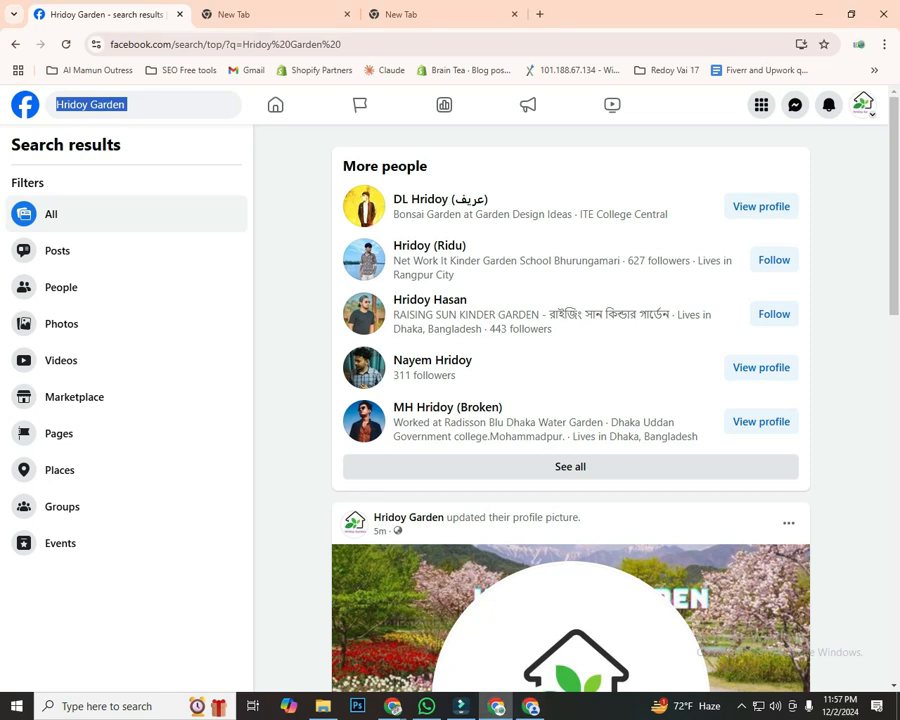
{"action": "left_click", "coordinate": [393, 706]}
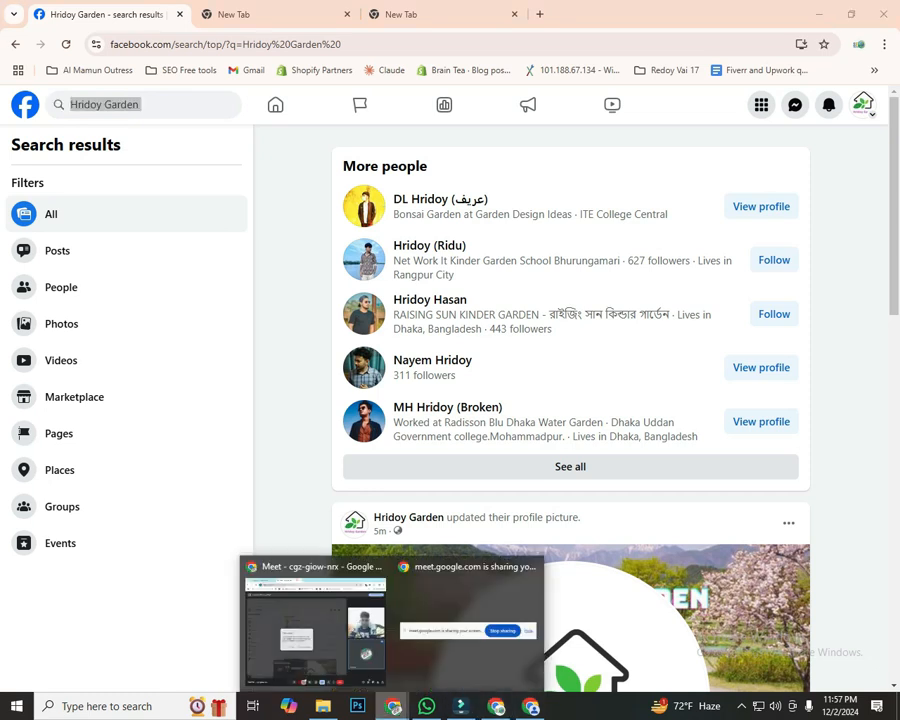
{"action": "left_click", "coordinate": [313, 622]}
{"action": "left_click", "coordinate": [295, 440]}
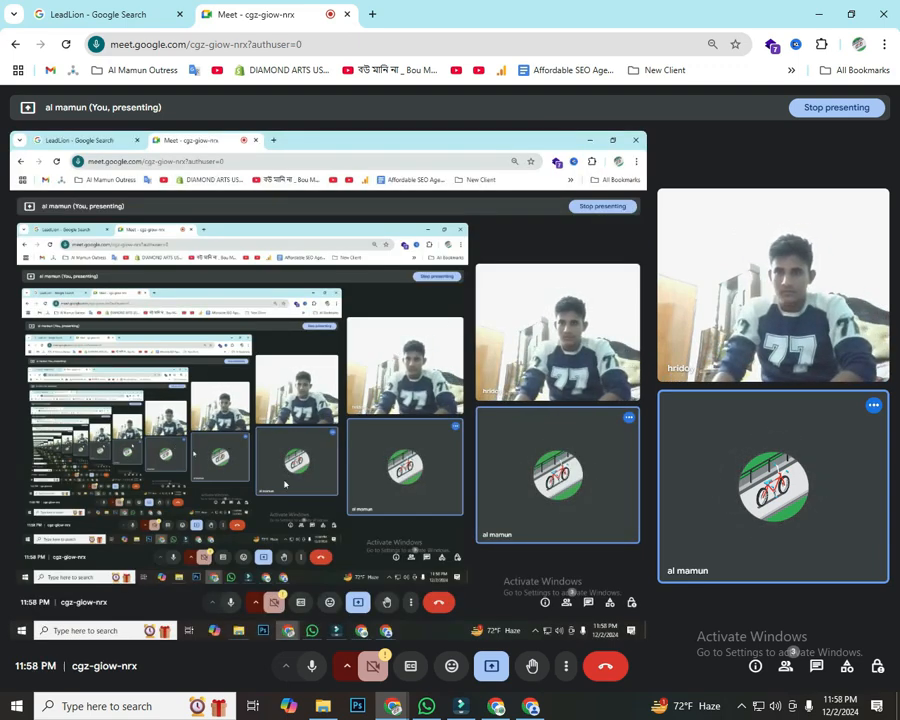
{"action": "left_click", "coordinate": [488, 669]}
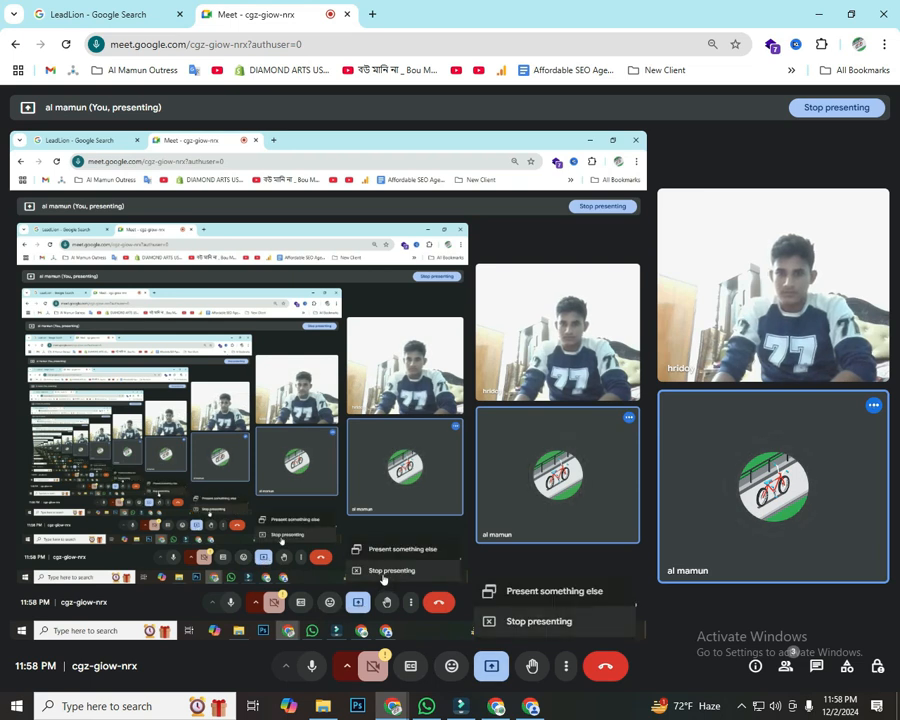
{"action": "left_click", "coordinate": [526, 627]}
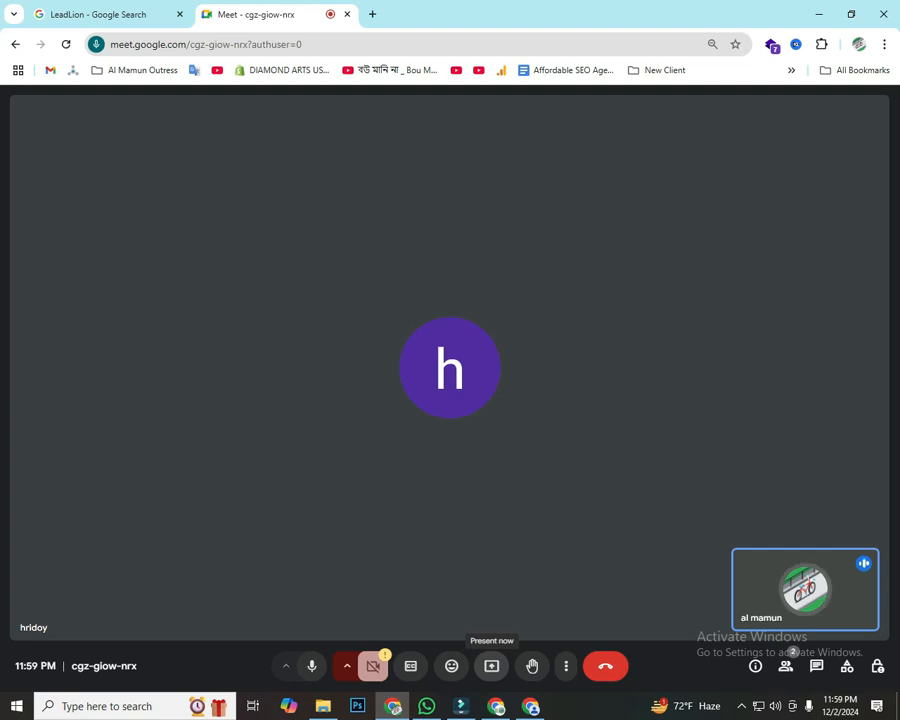
Step: Start presenting the entire screen in the Google Meet call
{"action": "left_click", "coordinate": [491, 666]}
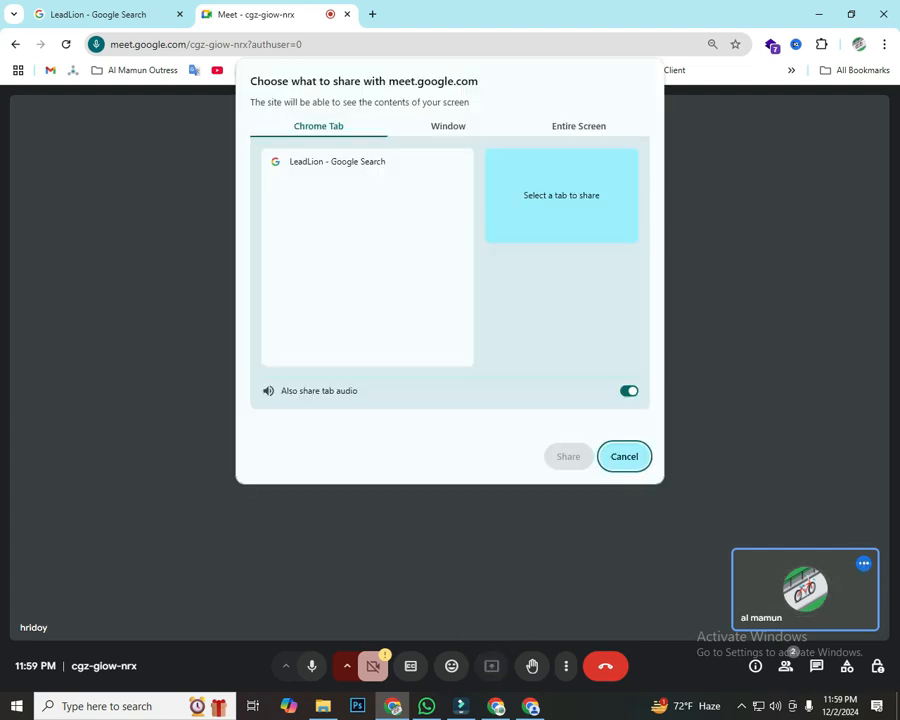
{"action": "left_click", "coordinate": [578, 126]}
{"action": "left_click", "coordinate": [355, 227]}
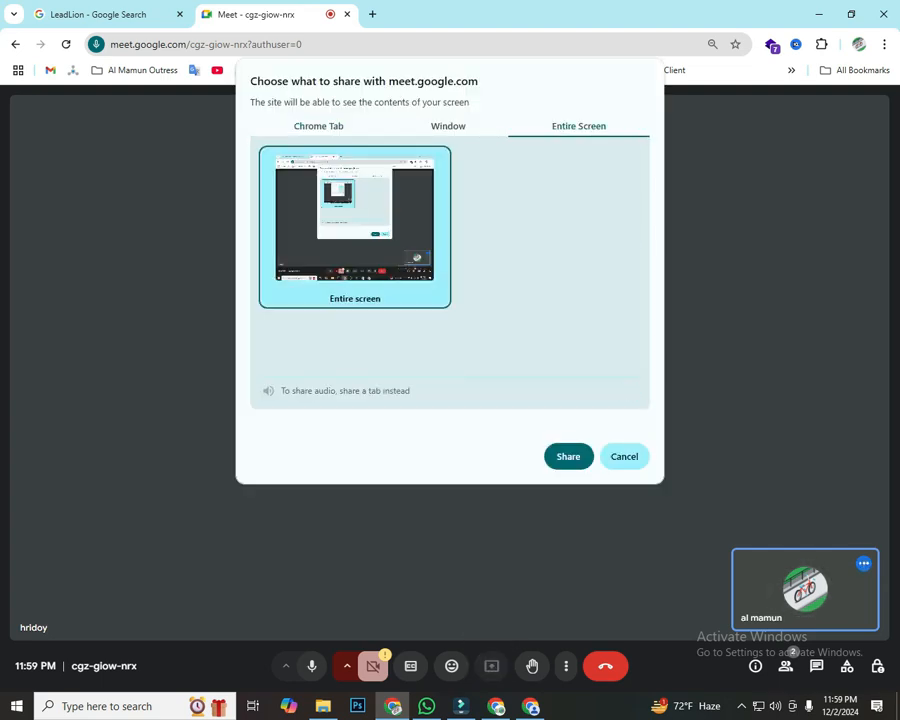
{"action": "left_click", "coordinate": [568, 457]}
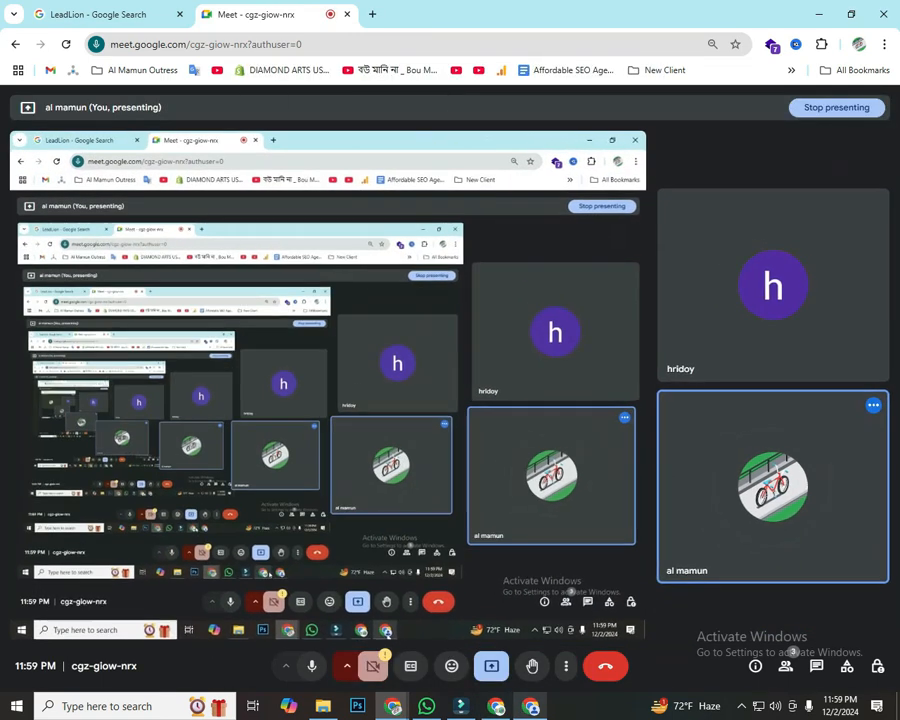
{"action": "left_click", "coordinate": [531, 706]}
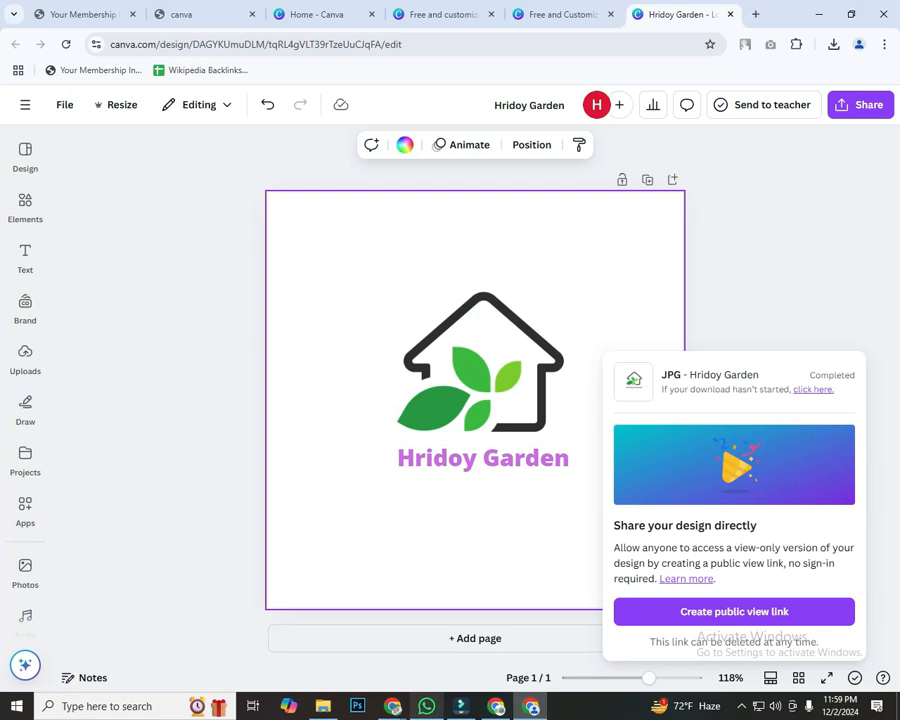
{"action": "left_click", "coordinate": [393, 706]}
{"action": "left_click", "coordinate": [315, 628]}
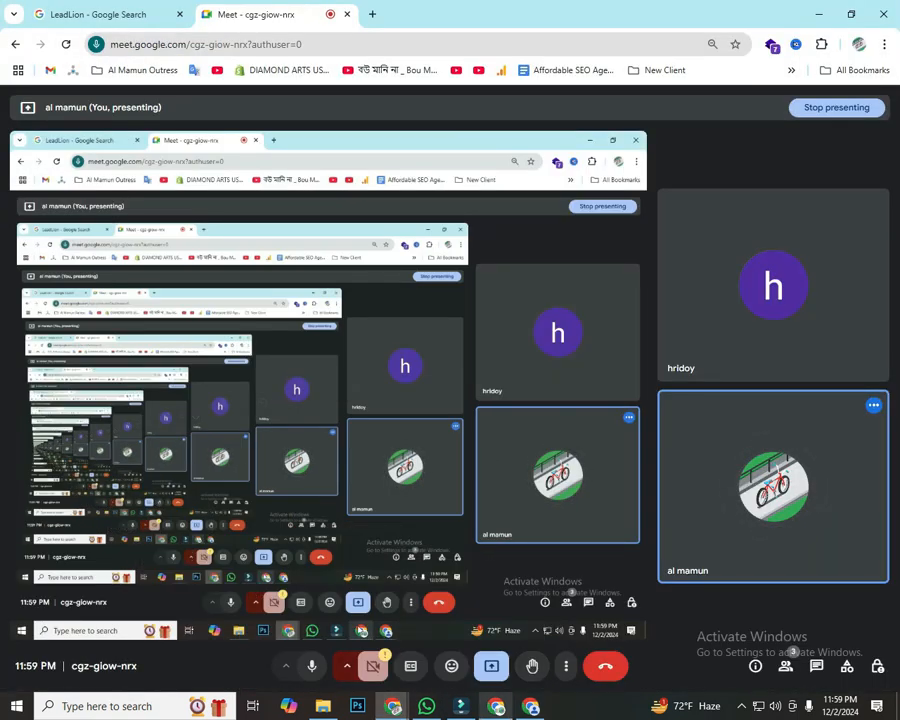
Step: Switch to Facebook, search for Hridoy Garden again and return to the home feed
{"action": "left_click", "coordinate": [499, 708]}
{"action": "left_click", "coordinate": [140, 104]}
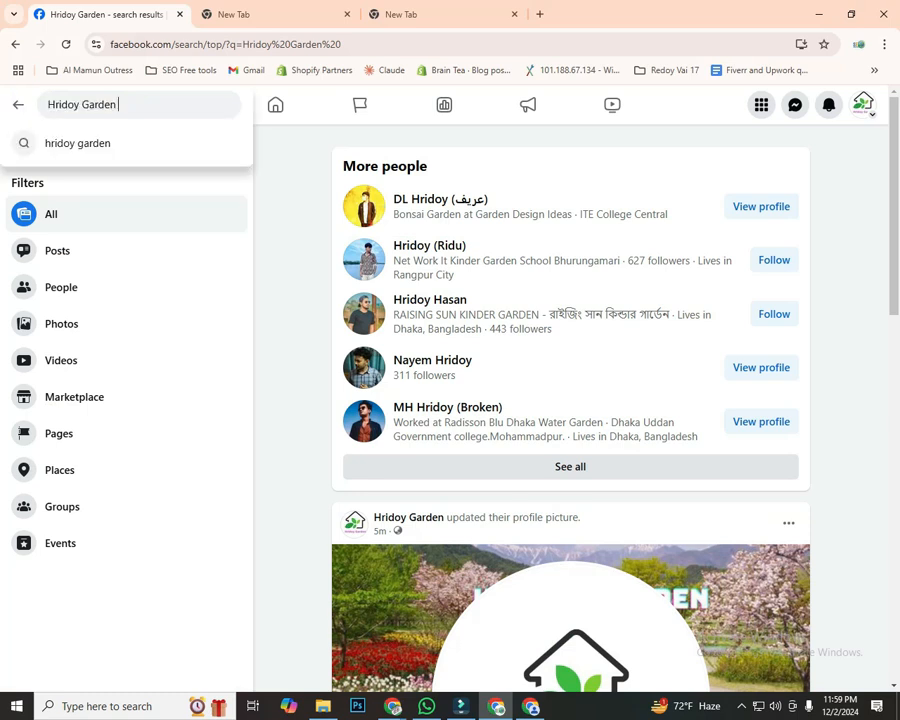
{"action": "key", "text": "Return"}
{"action": "left_click", "coordinate": [108, 105]}
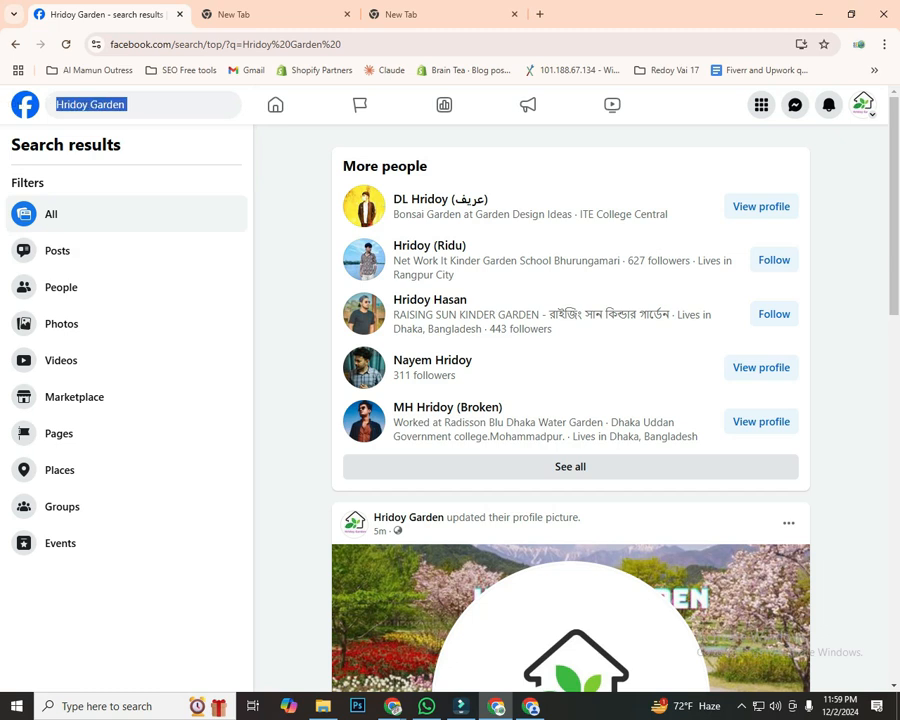
{"action": "left_click", "coordinate": [25, 105]}
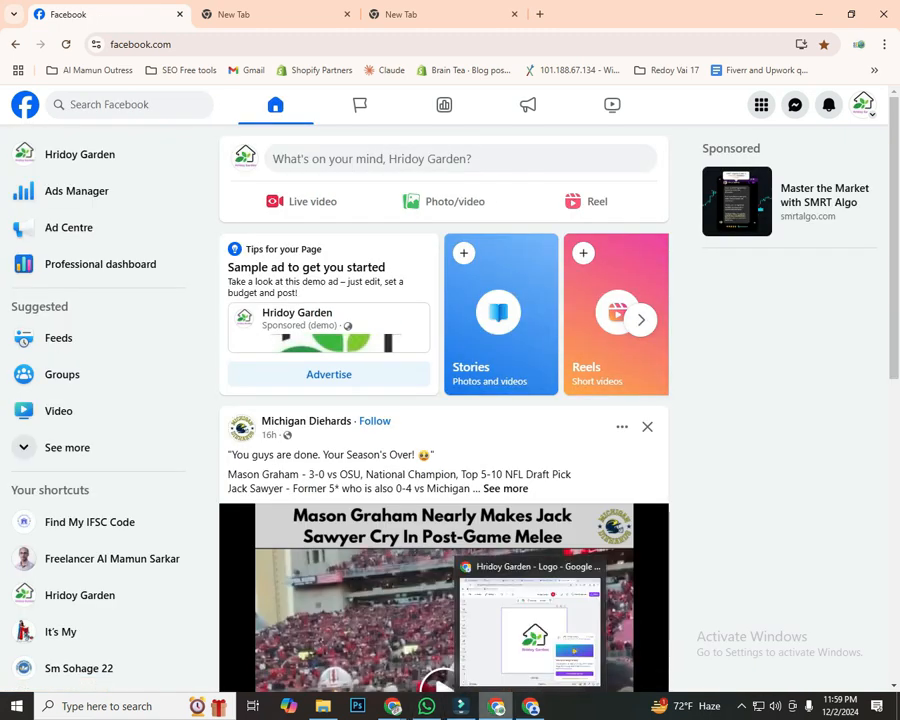
Step: Switch to the Google Meet call and open its presentation options
{"action": "mouse_move", "coordinate": [393, 706]}
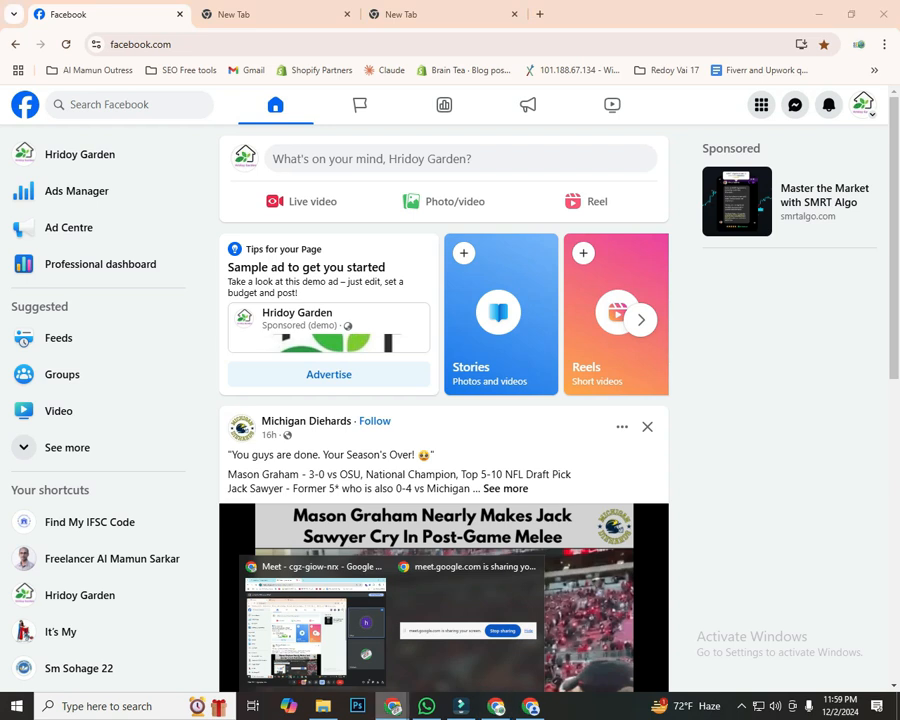
{"action": "left_click", "coordinate": [315, 625]}
{"action": "left_click", "coordinate": [491, 666]}
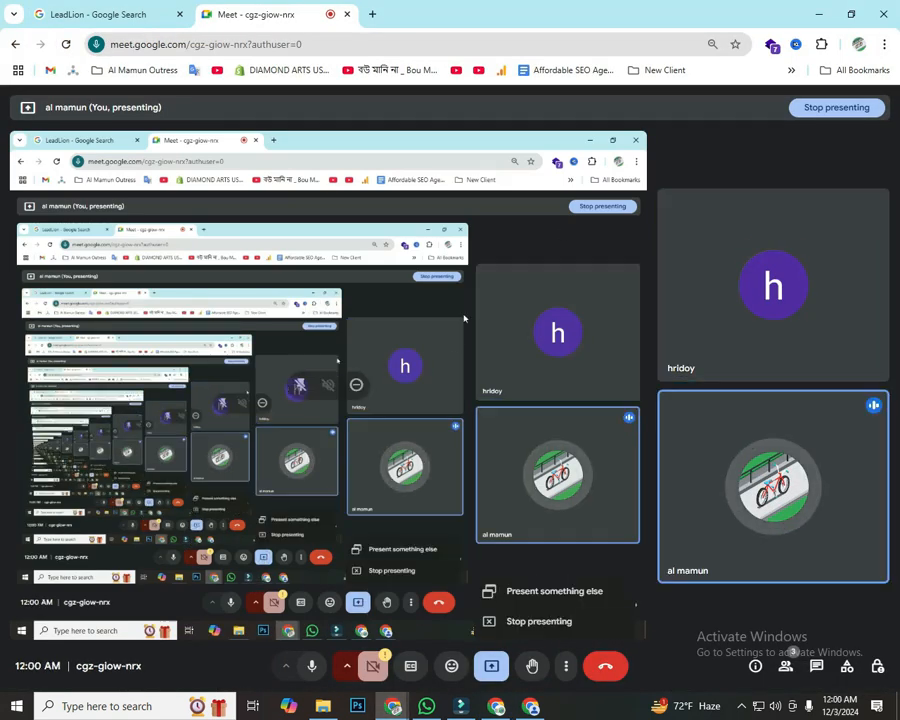
Step: Switch to the Hridoy Garden logo design in Canva and dismiss the completed download notice
{"action": "left_click", "coordinate": [531, 707]}
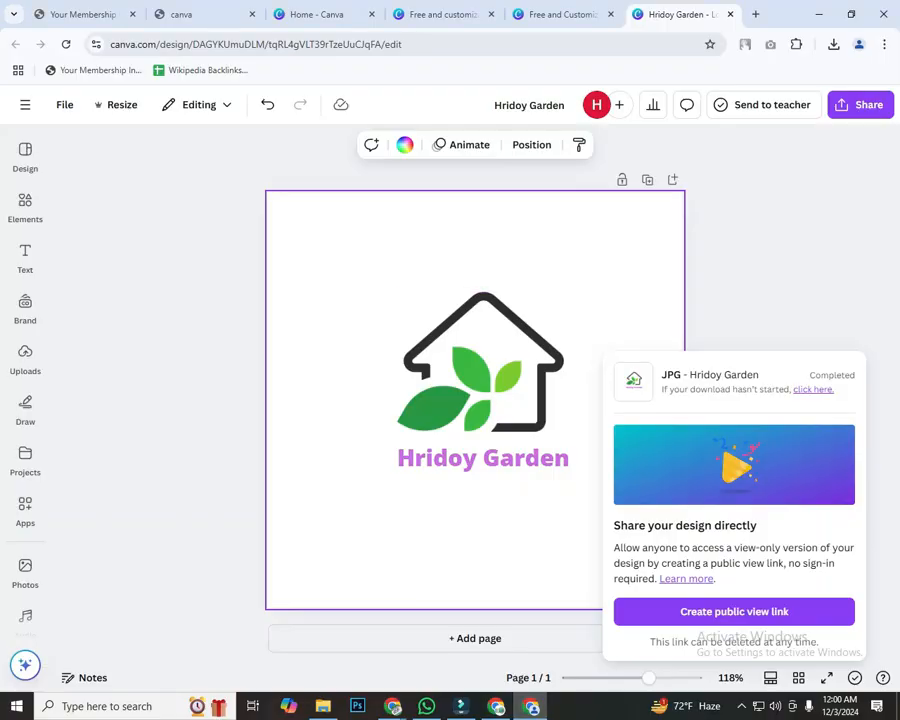
{"action": "key", "text": "Escape"}
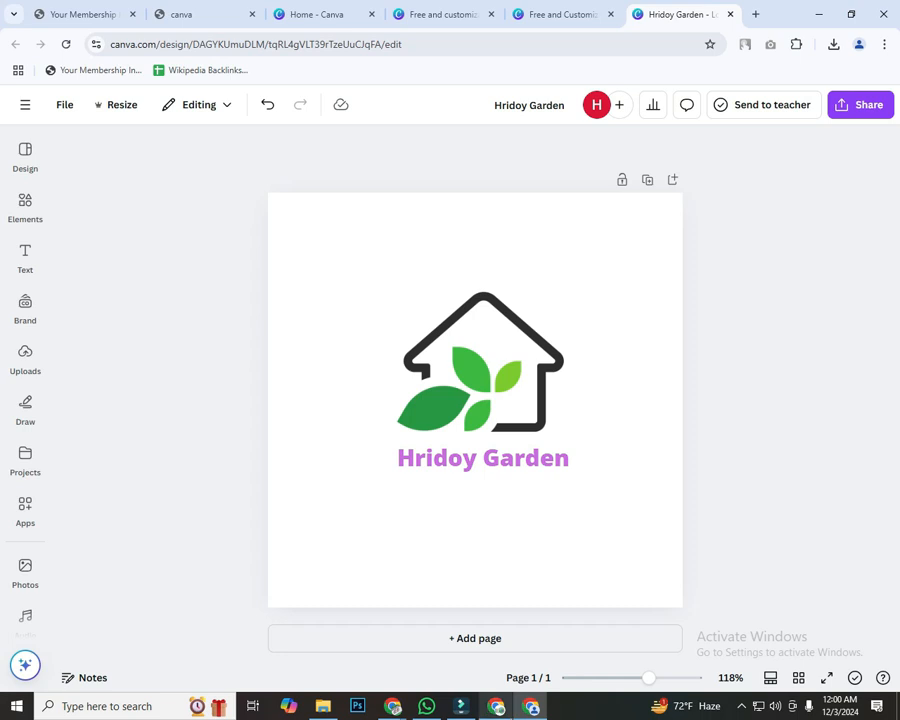
Step: Return to the Google Meet call and view the pending join request in the participant list
{"action": "left_click", "coordinate": [497, 707]}
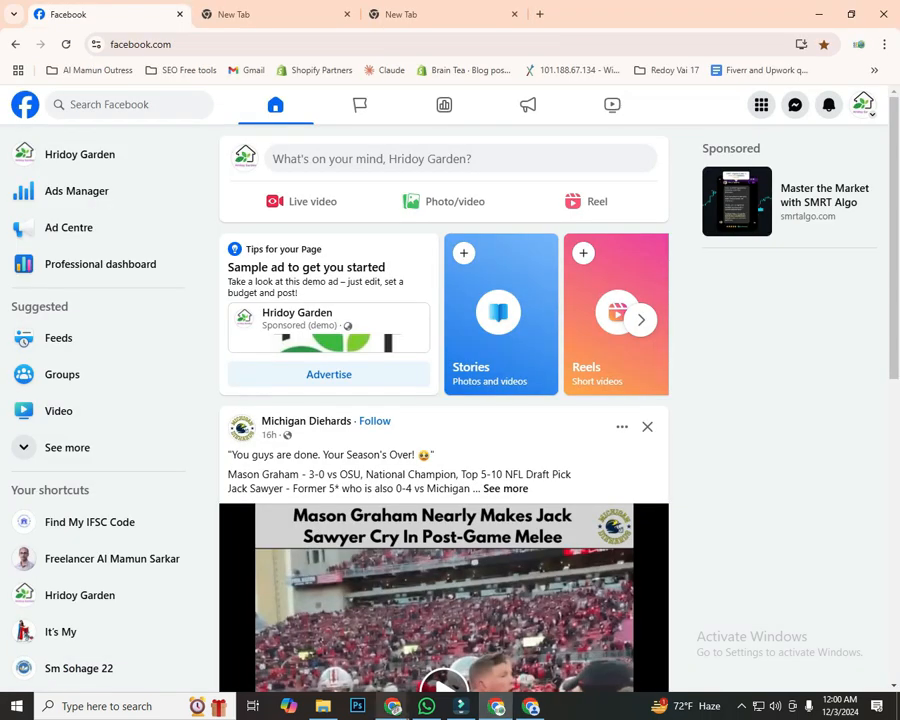
{"action": "mouse_move", "coordinate": [393, 706]}
{"action": "left_click", "coordinate": [350, 635]}
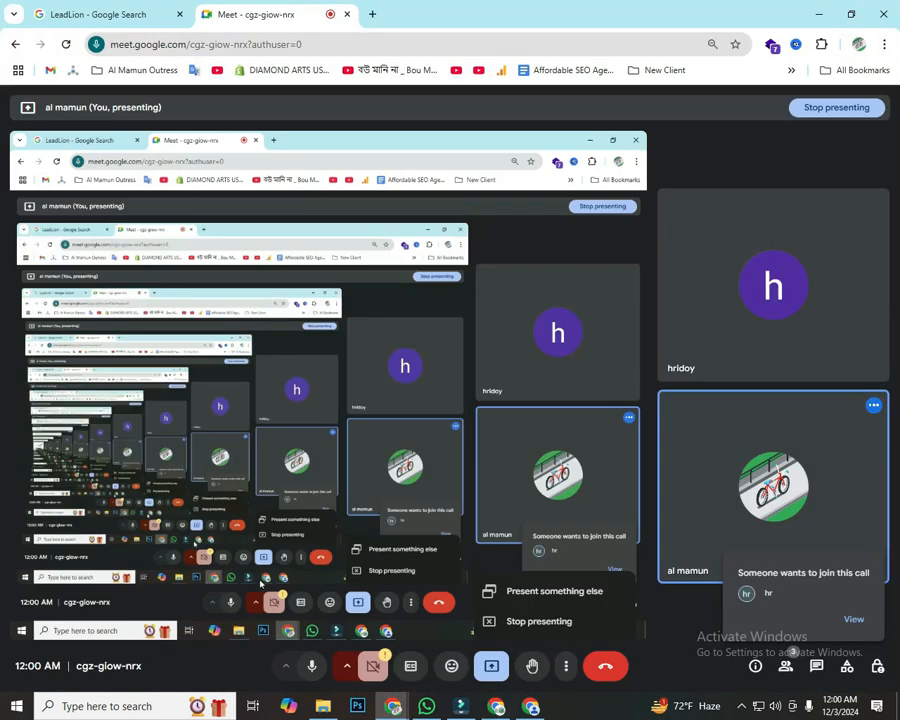
{"action": "left_click", "coordinate": [854, 619]}
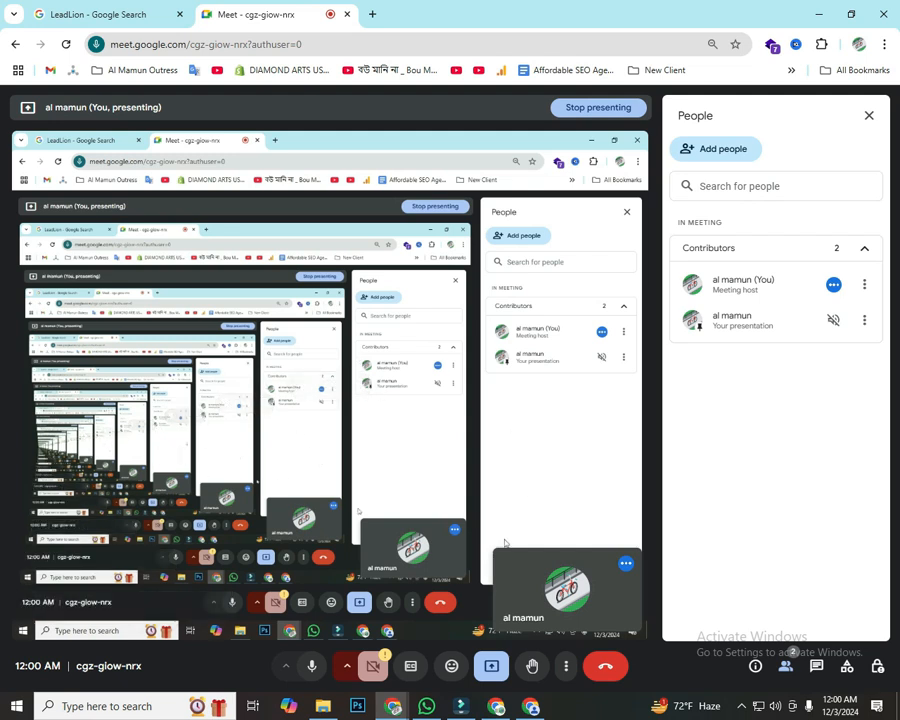
Step: Switch to the Hridoy Garden logo design in Canva and close the floating Google Meet window
{"action": "left_click", "coordinate": [100, 14]}
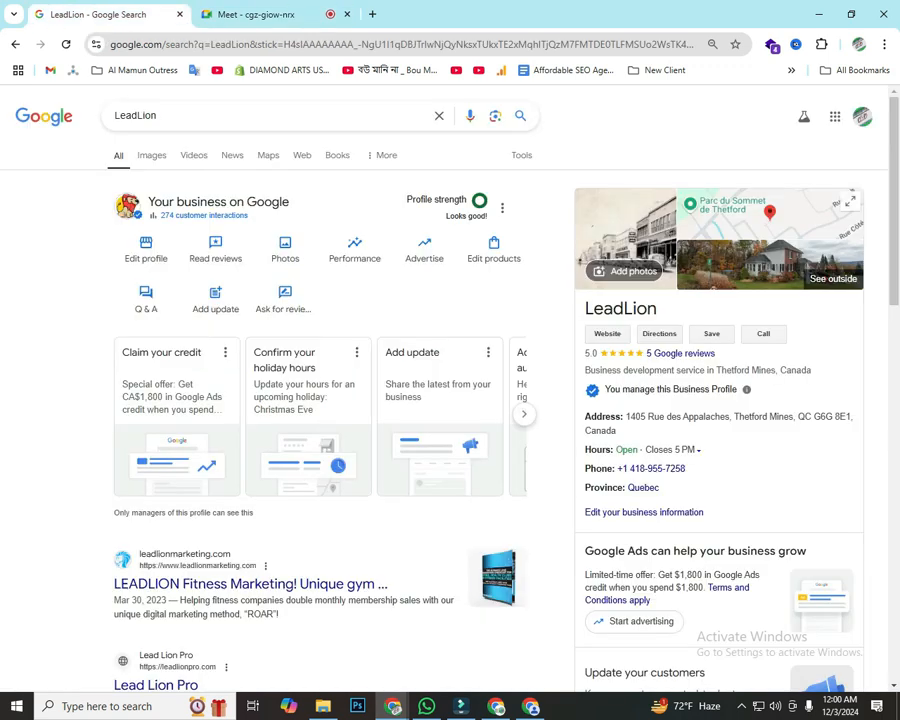
{"action": "left_click", "coordinate": [530, 706]}
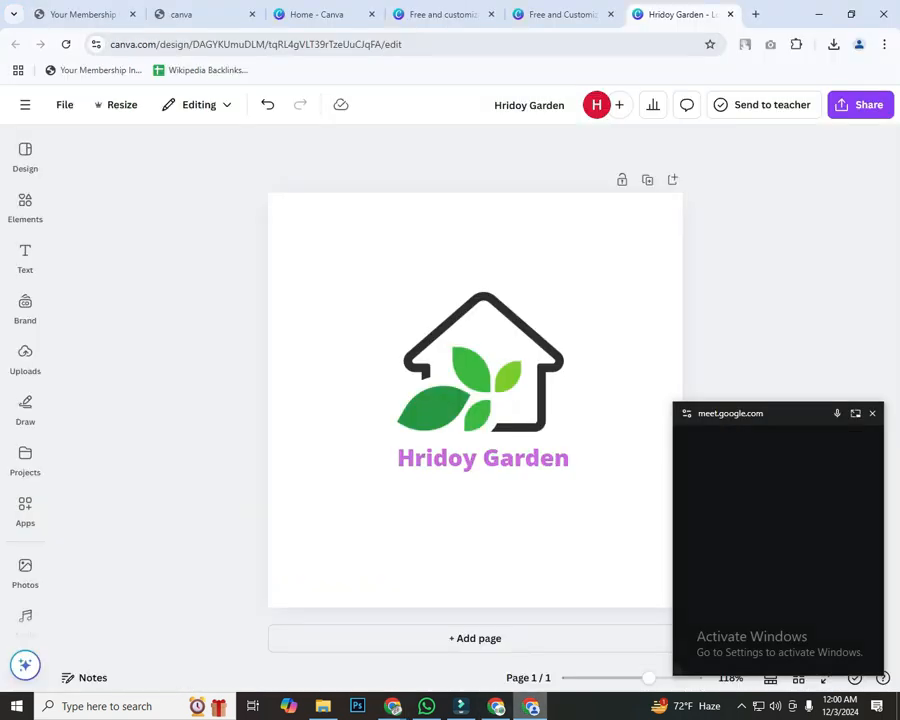
{"action": "left_click", "coordinate": [872, 413]}
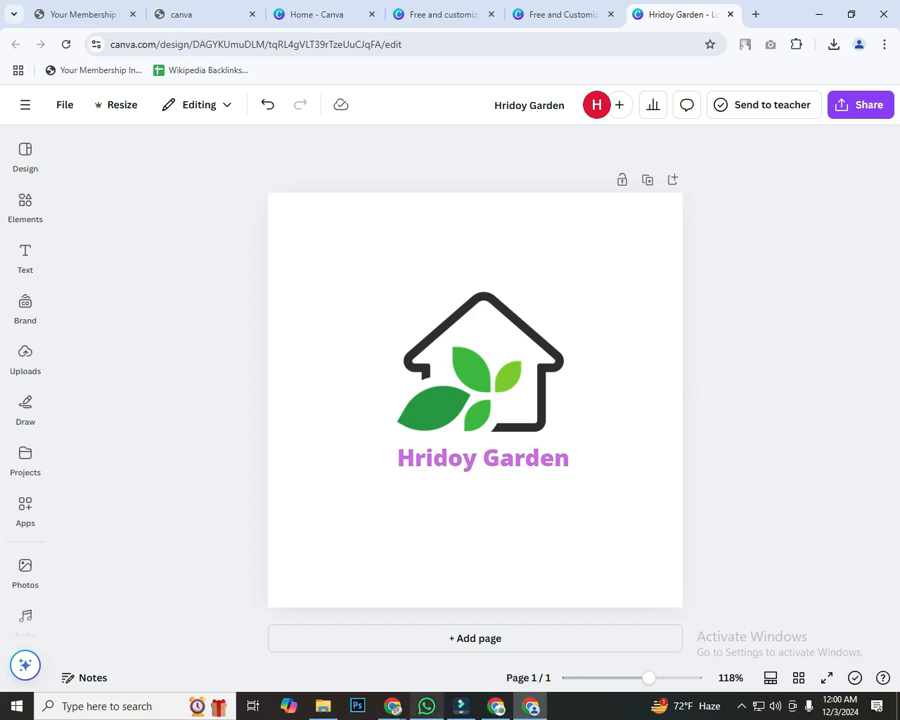
Step: Switch to the Google Meet call and admit the participant waiting to join
{"action": "mouse_move", "coordinate": [460, 706]}
{"action": "mouse_move", "coordinate": [496, 706]}
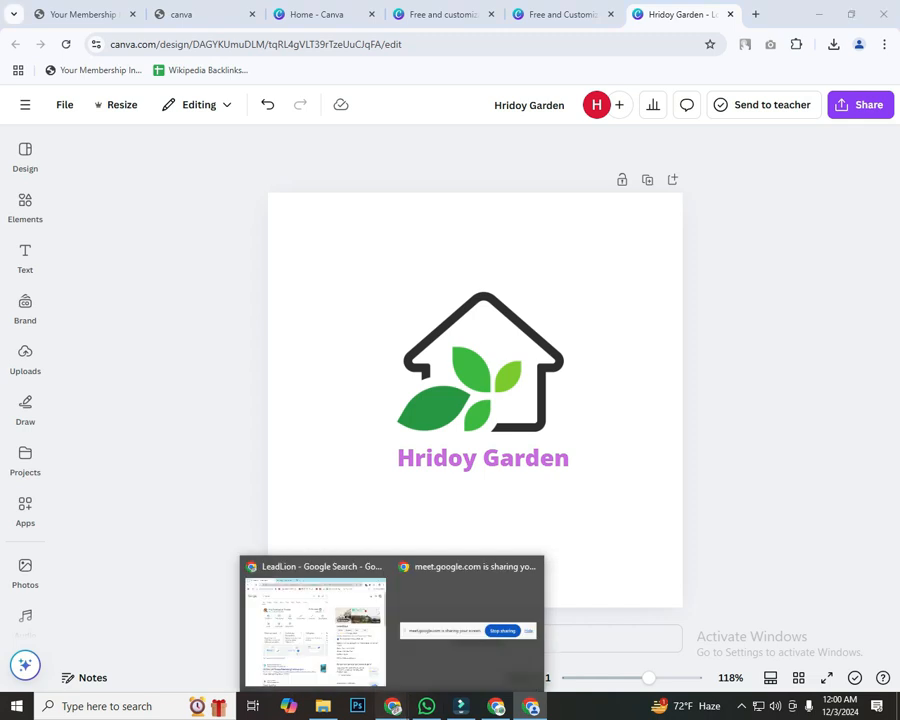
{"action": "left_click", "coordinate": [310, 625]}
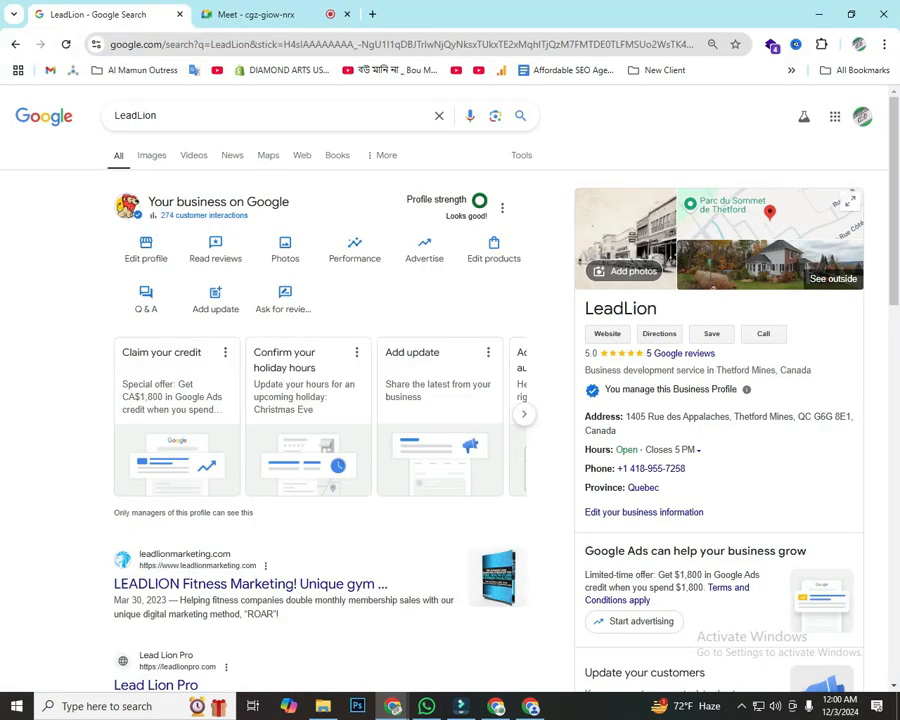
{"action": "left_click", "coordinate": [250, 14]}
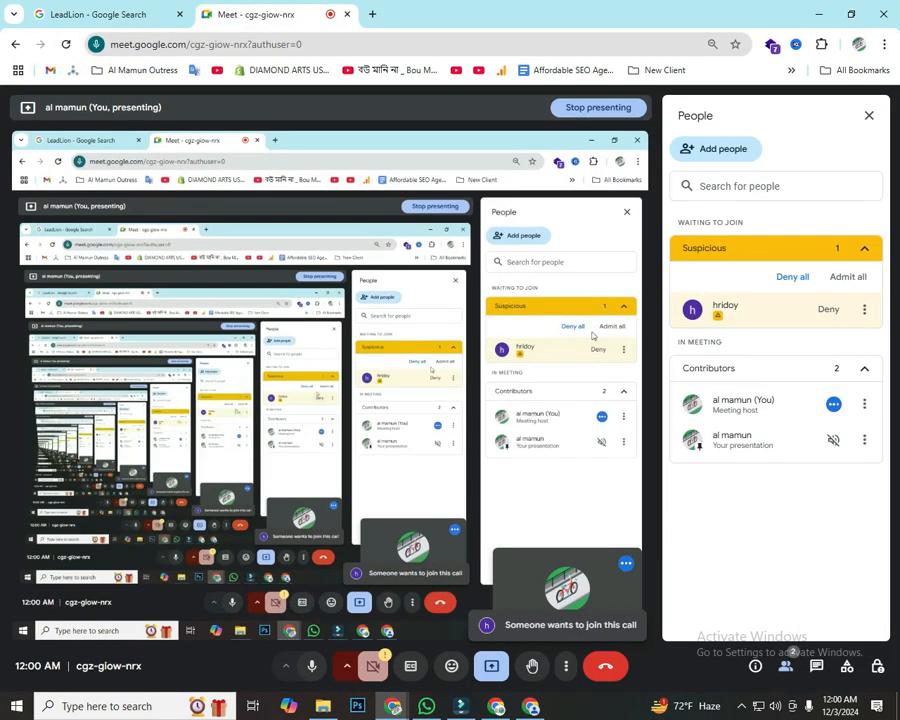
{"action": "left_click", "coordinate": [848, 276]}
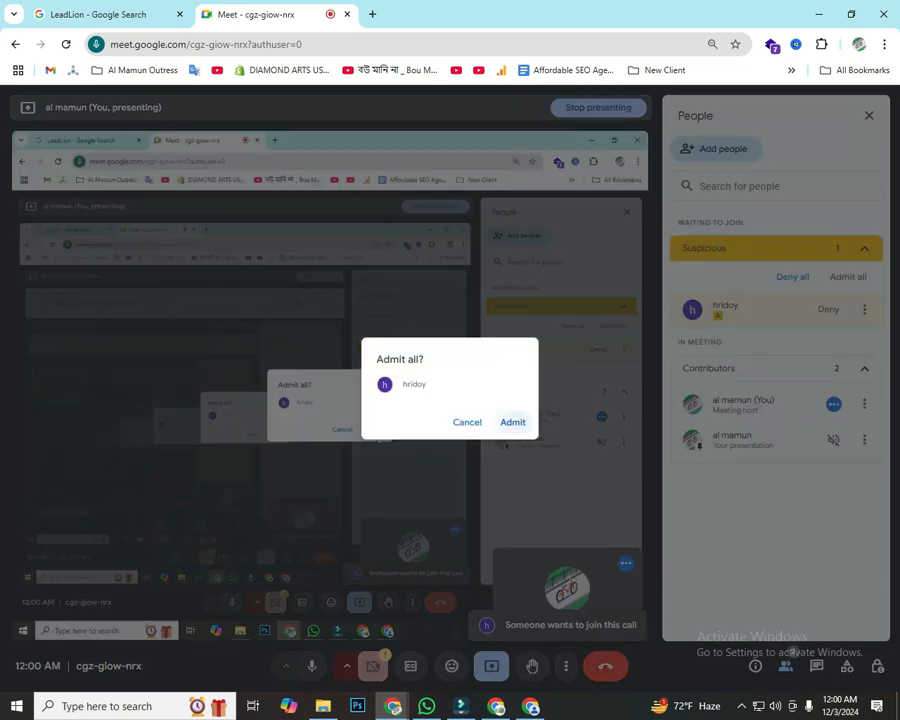
{"action": "left_click", "coordinate": [515, 423]}
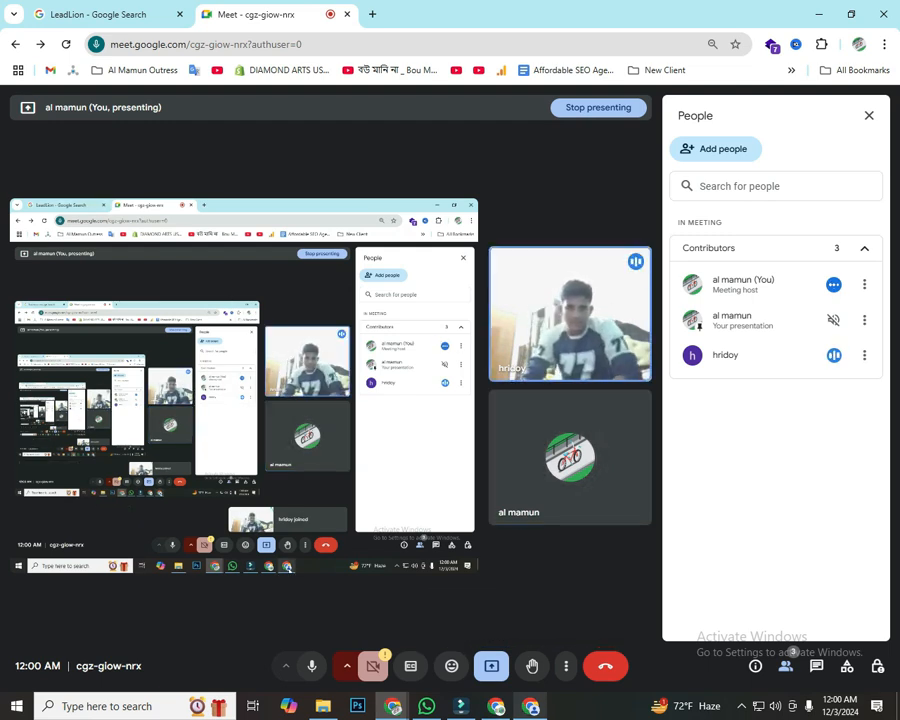
Step: Switch to Facebook and search for "Hridoy Garden", limiting the results to Pages
{"action": "left_click", "coordinate": [530, 706]}
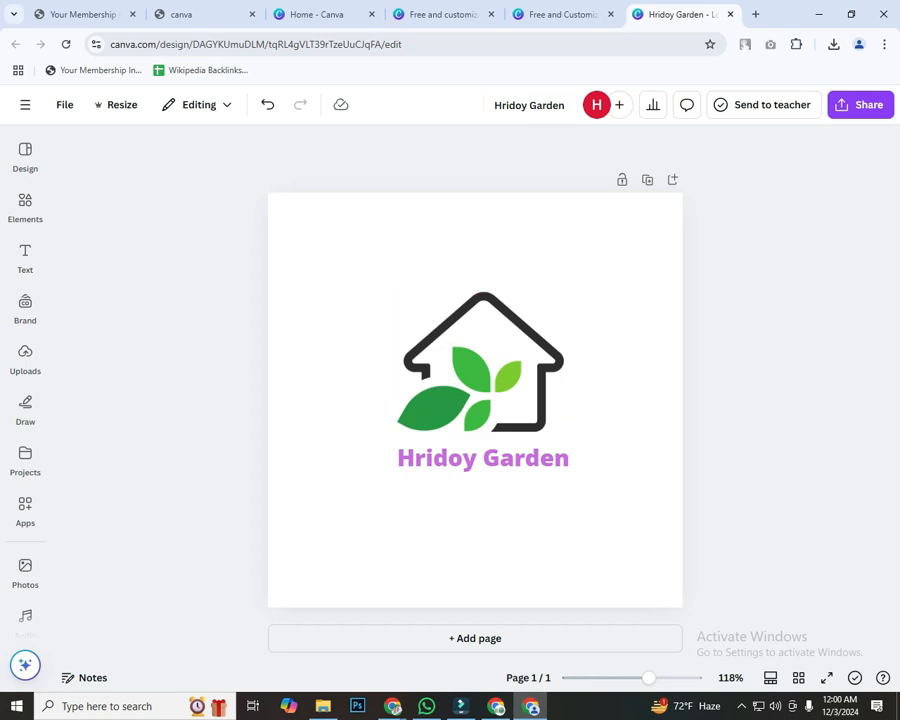
{"action": "left_click", "coordinate": [497, 706]}
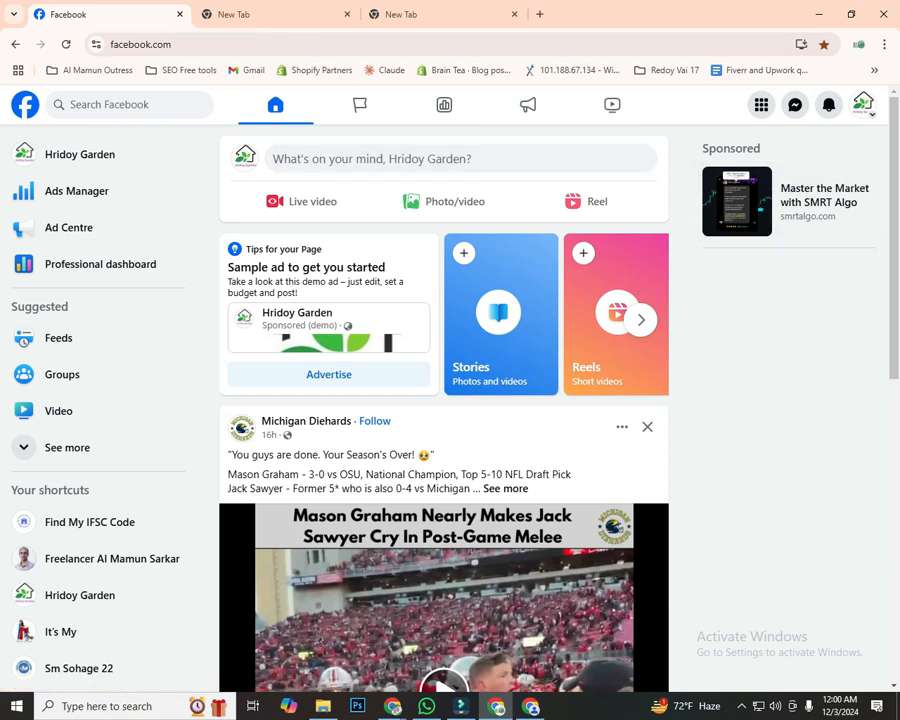
{"action": "left_click", "coordinate": [120, 104]}
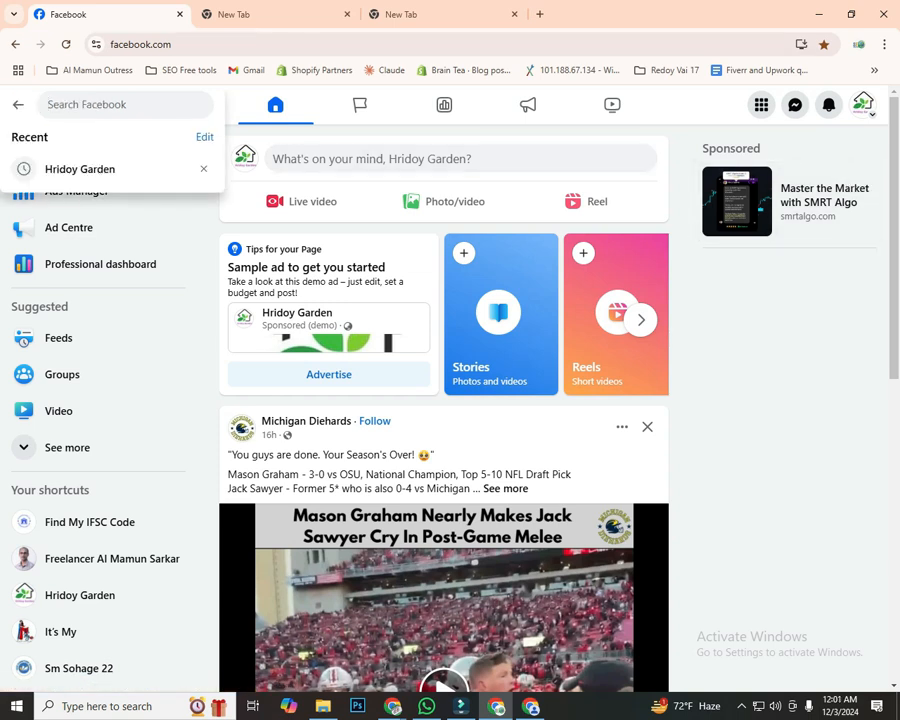
{"action": "type", "text": "Hridoy Garden"}
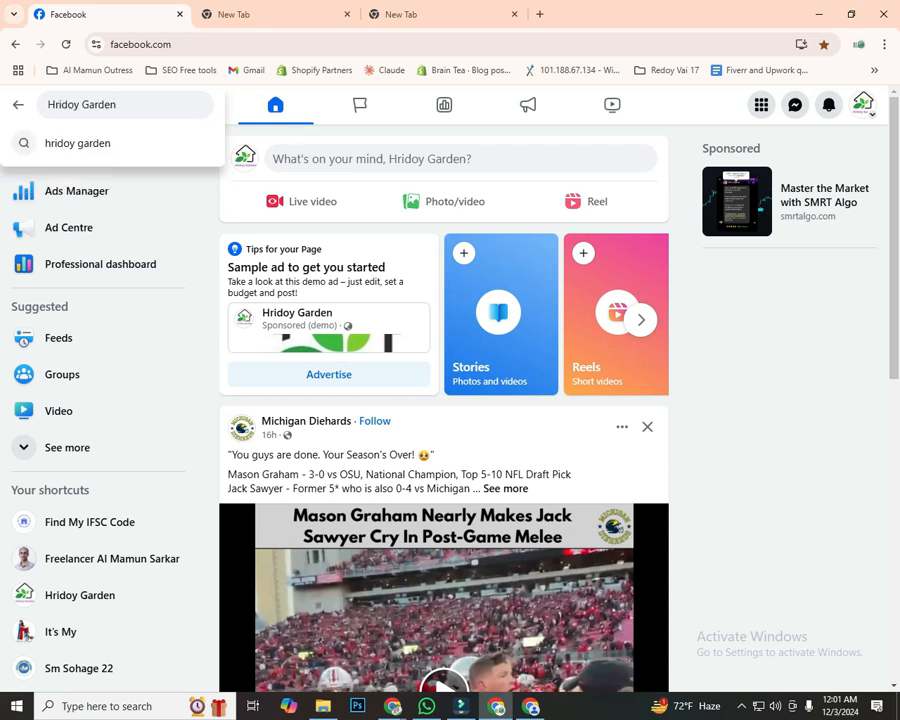
{"action": "key", "text": "Return"}
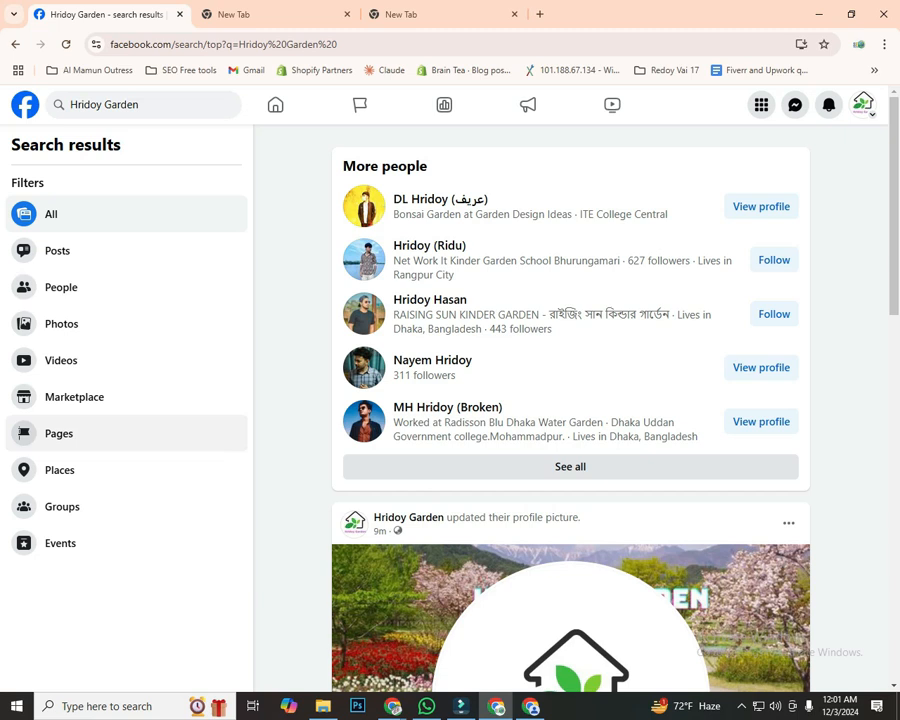
{"action": "left_click", "coordinate": [58, 433]}
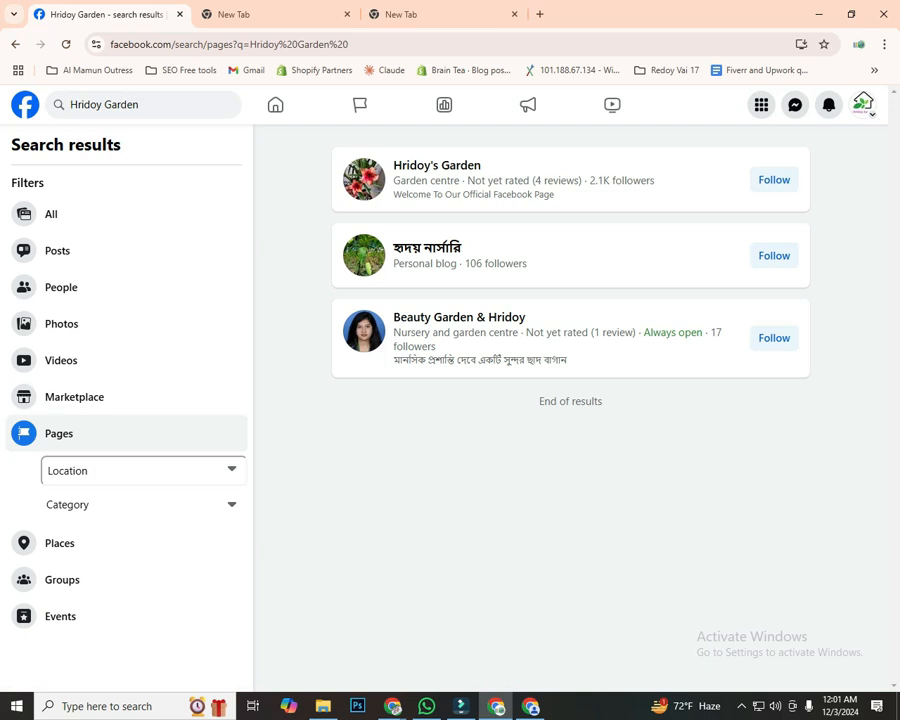
{"action": "left_click", "coordinate": [58, 433]}
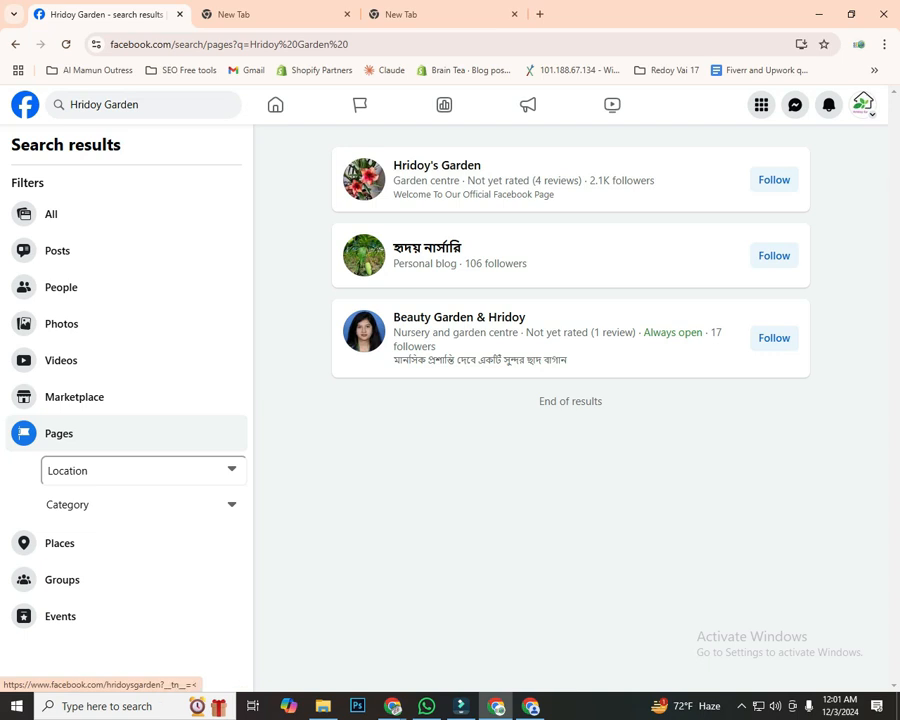
Step: Extend the Facebook search to "Hridoy Garden house" and examine only the Pages results
{"action": "left_click", "coordinate": [140, 104]}
{"action": "left_click", "coordinate": [140, 104]}
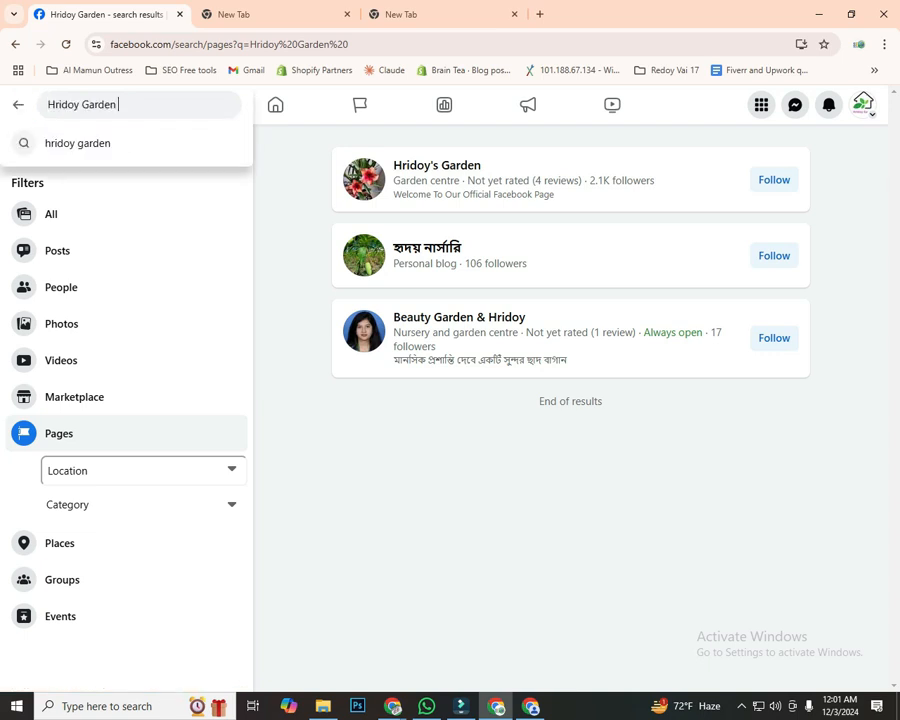
{"action": "type", "text": "house"}
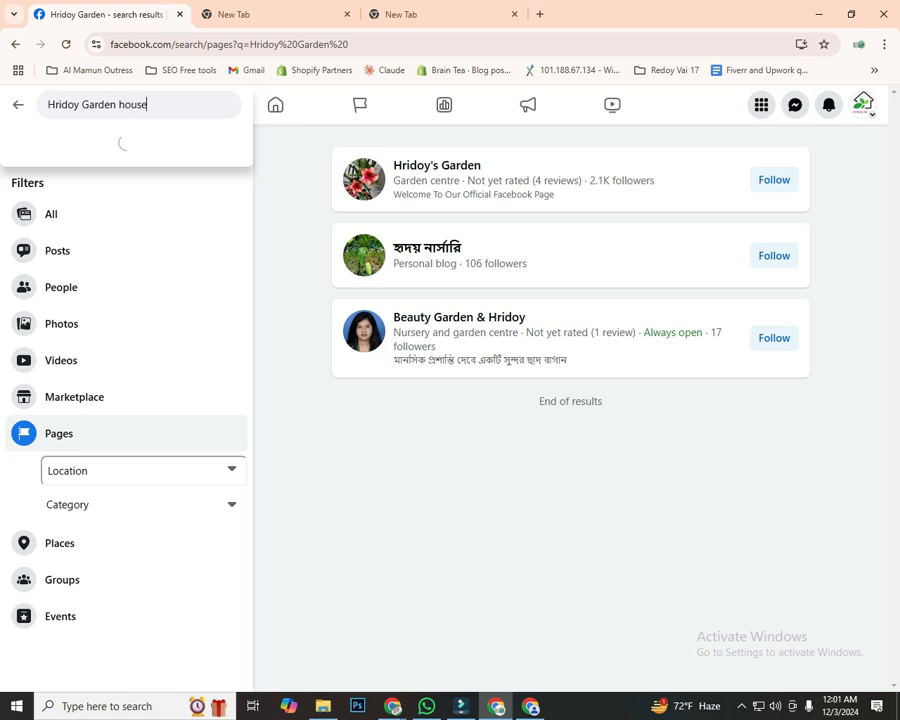
{"action": "key", "text": "Return"}
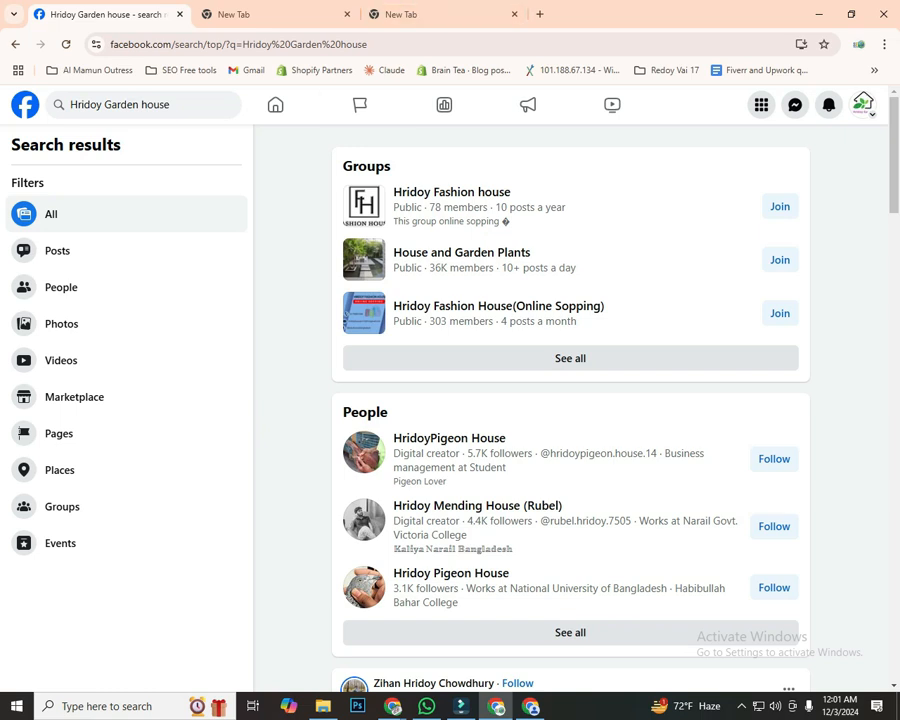
{"action": "left_click", "coordinate": [60, 433]}
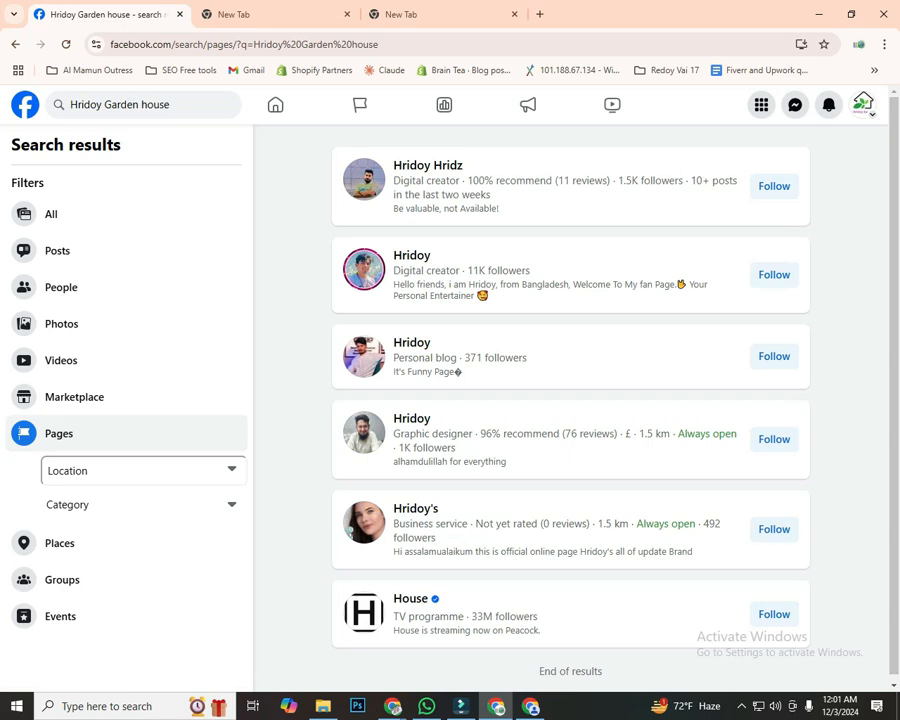
{"action": "scroll", "coordinate": [570, 400], "scroll_direction": "down", "scroll_amount": 1}
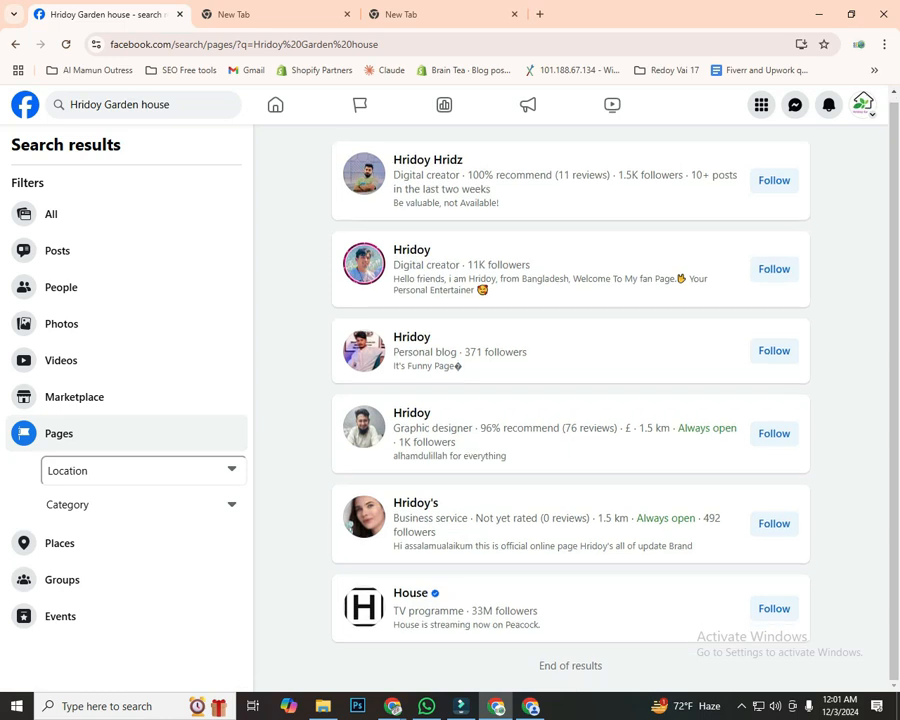
{"action": "mouse_move", "coordinate": [363, 351]}
Step: Switch the active Facebook profile to Seo Spybd and rerun the "Hridoy Garden house" search across all result types
{"action": "left_click", "coordinate": [862, 104]}
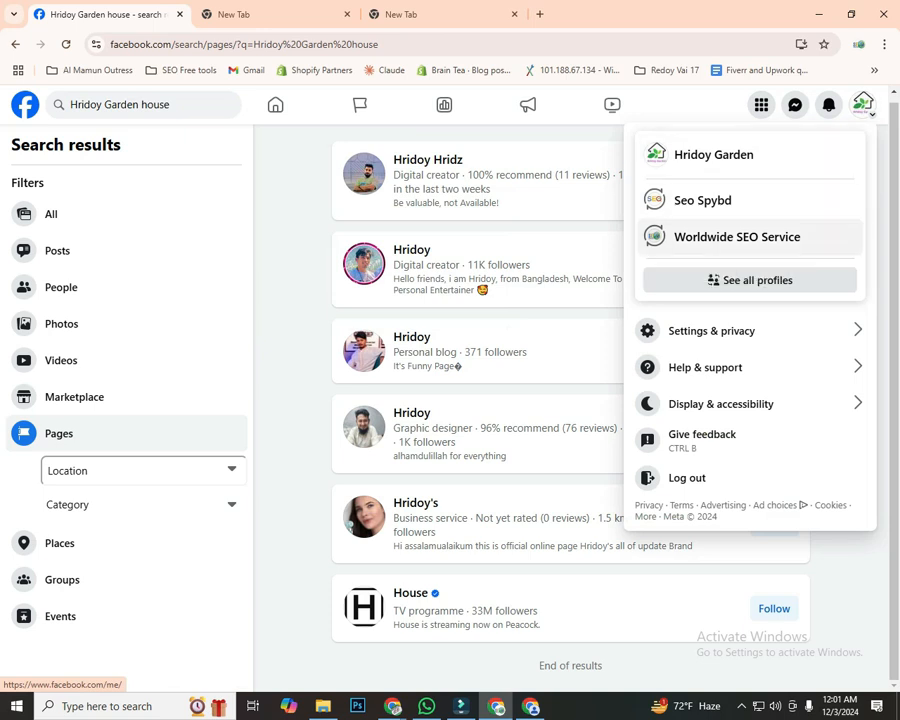
{"action": "left_click", "coordinate": [702, 200]}
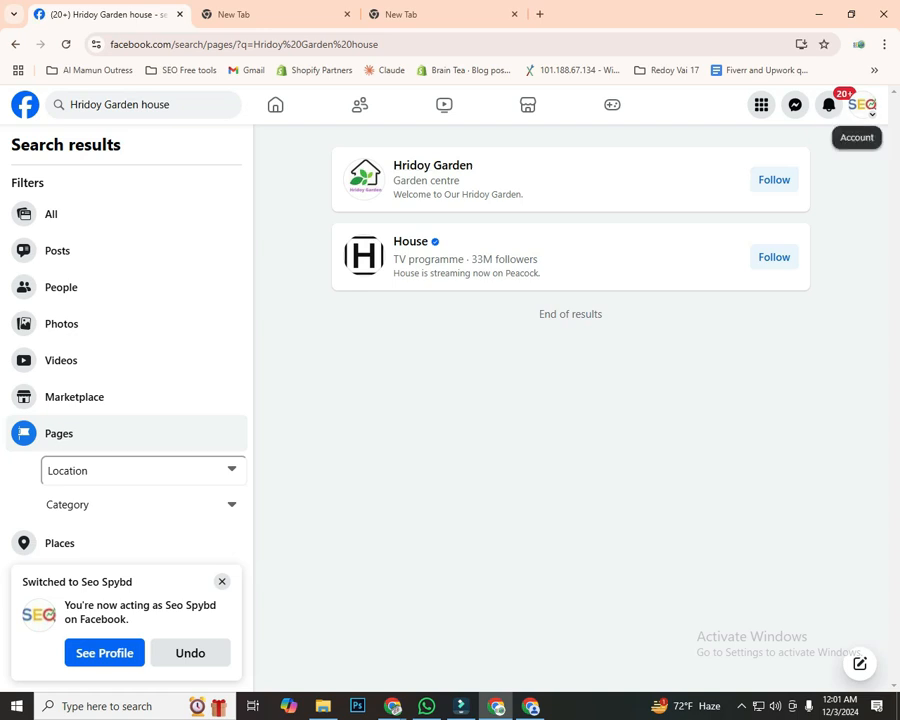
{"action": "left_click", "coordinate": [120, 104]}
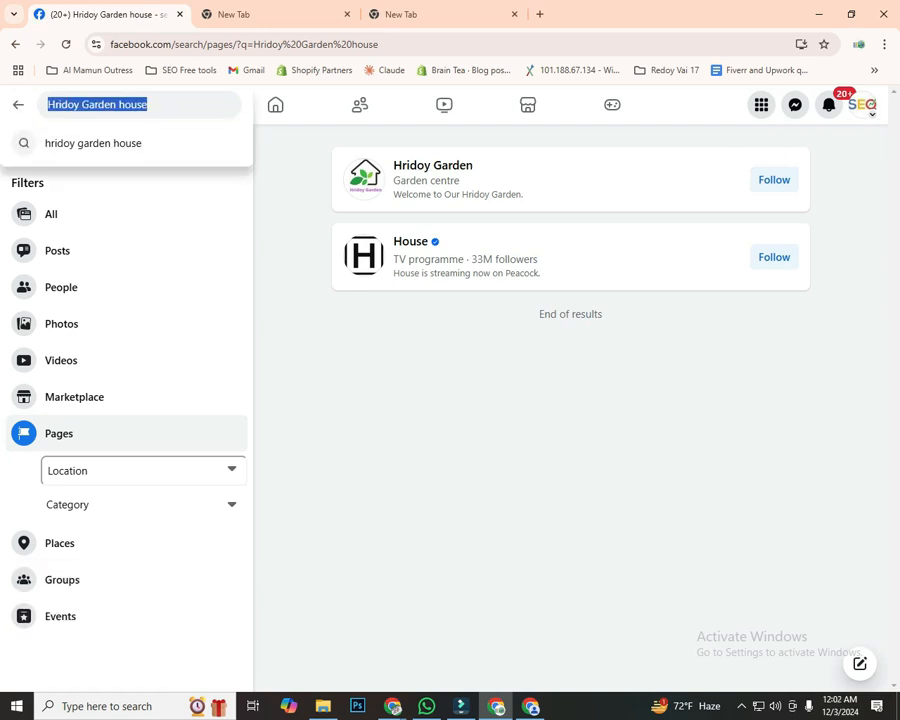
{"action": "key", "text": "Return"}
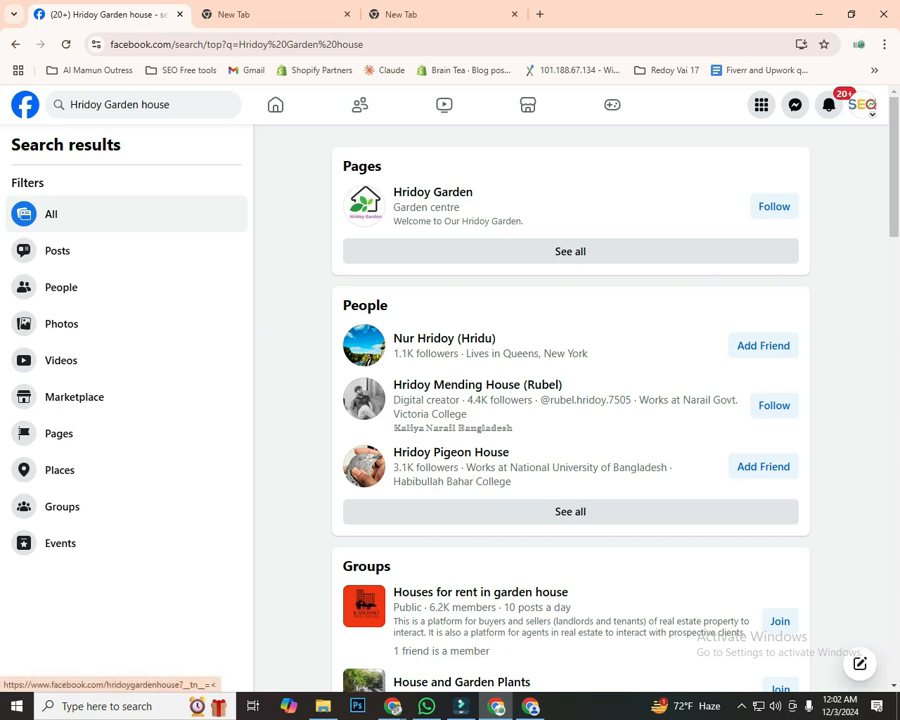
Step: Open the Seo Spybd profile, search Facebook from it for "Hridoy garden", and filter the results to Pages
{"action": "left_click", "coordinate": [862, 105]}
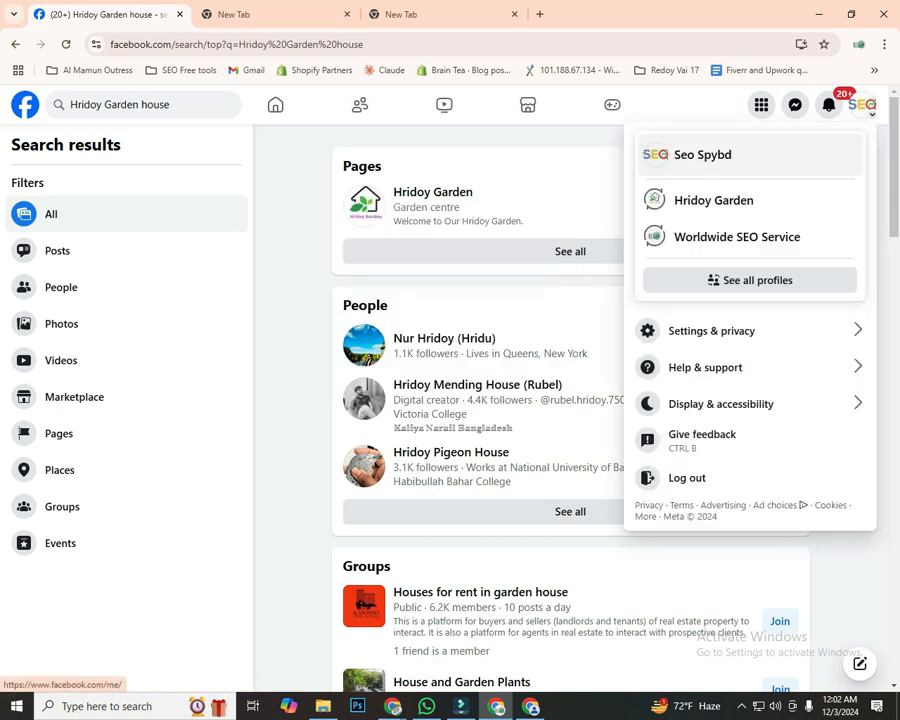
{"action": "left_click", "coordinate": [702, 154]}
{"action": "left_click", "coordinate": [130, 105]}
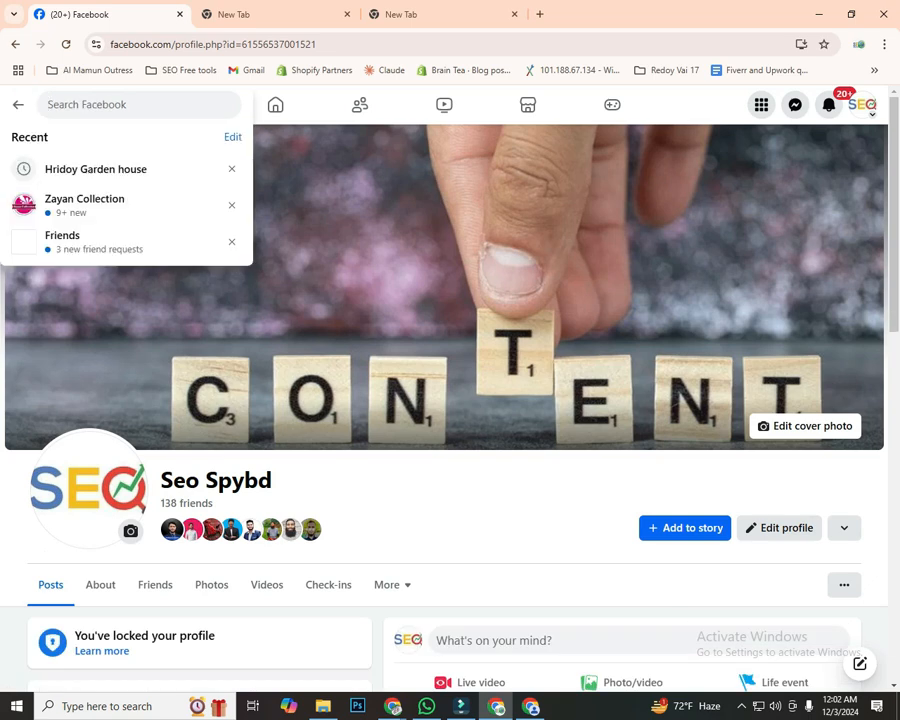
{"action": "type", "text": "H"}
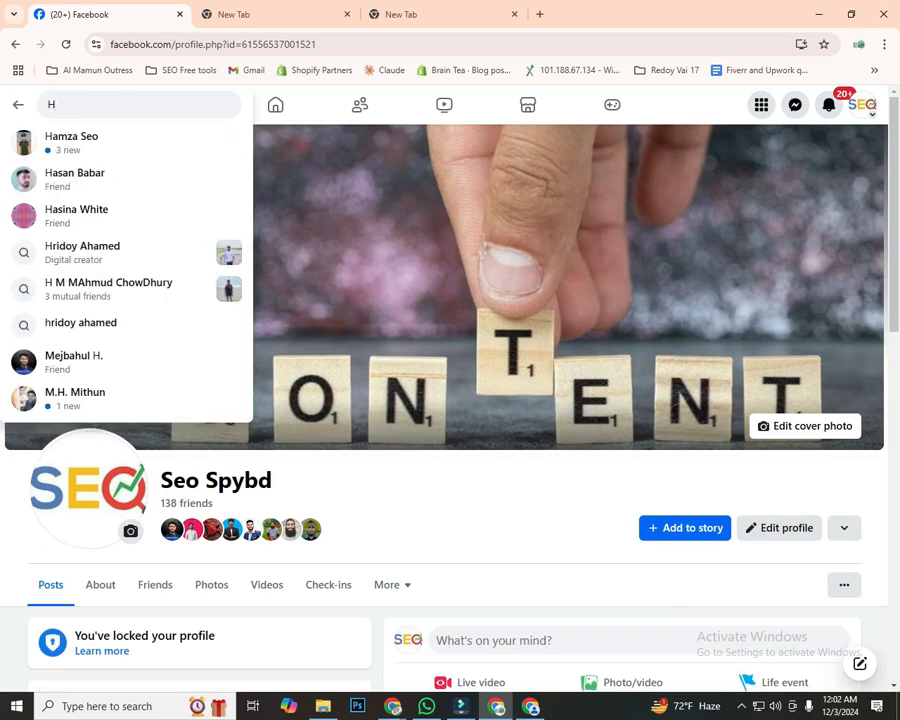
{"action": "type", "text": "ridoy"}
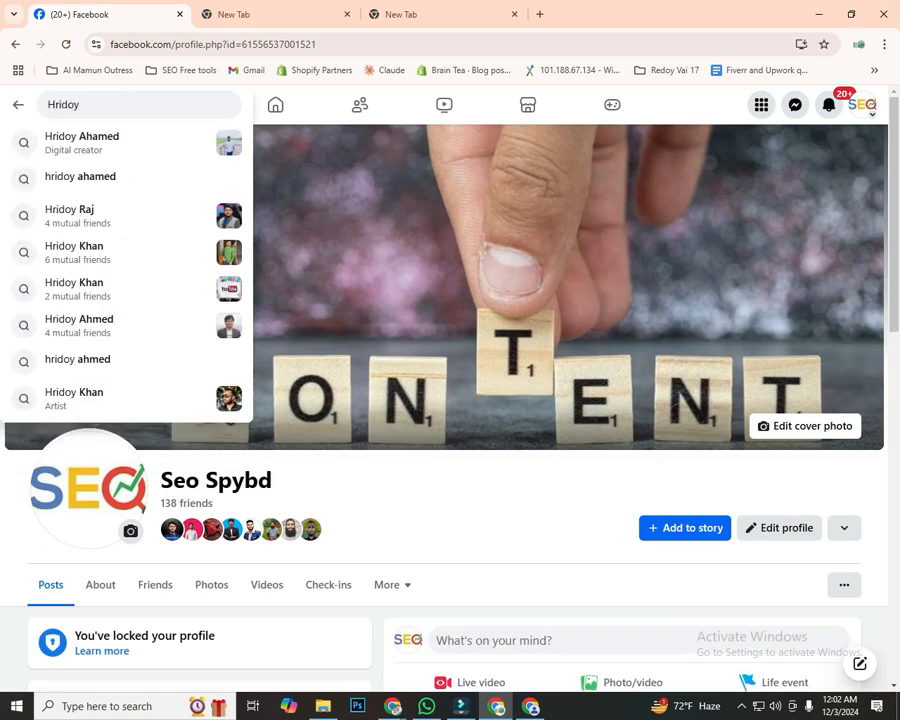
{"action": "type", "text": " garden"}
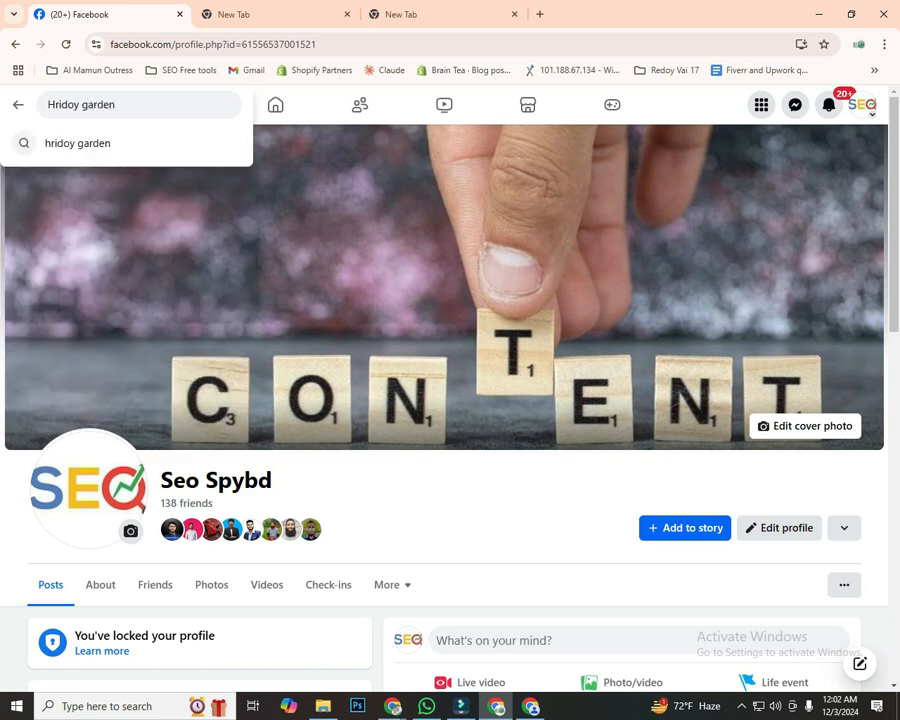
{"action": "key", "text": "Return"}
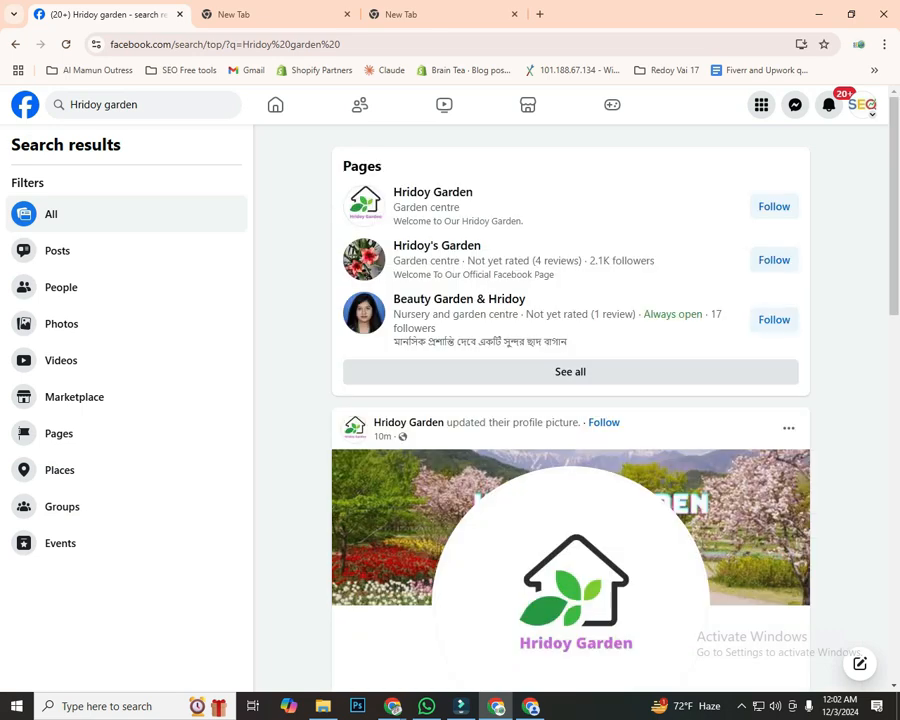
{"action": "left_click", "coordinate": [60, 433]}
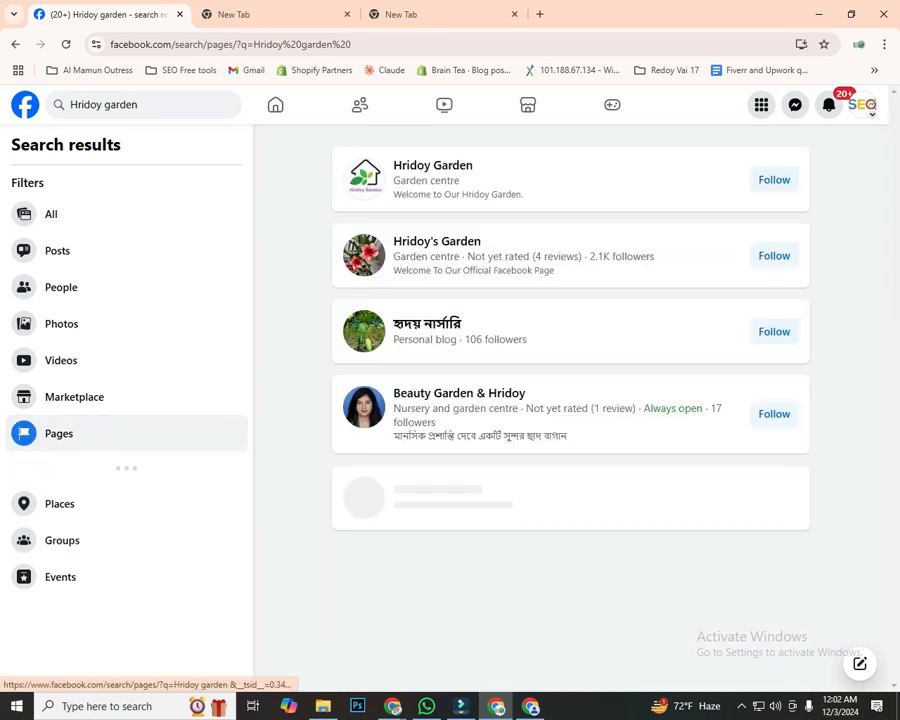
Step: Open the Hridoy Garden page from the results and switch into it to manage it
{"action": "mouse_move", "coordinate": [433, 166]}
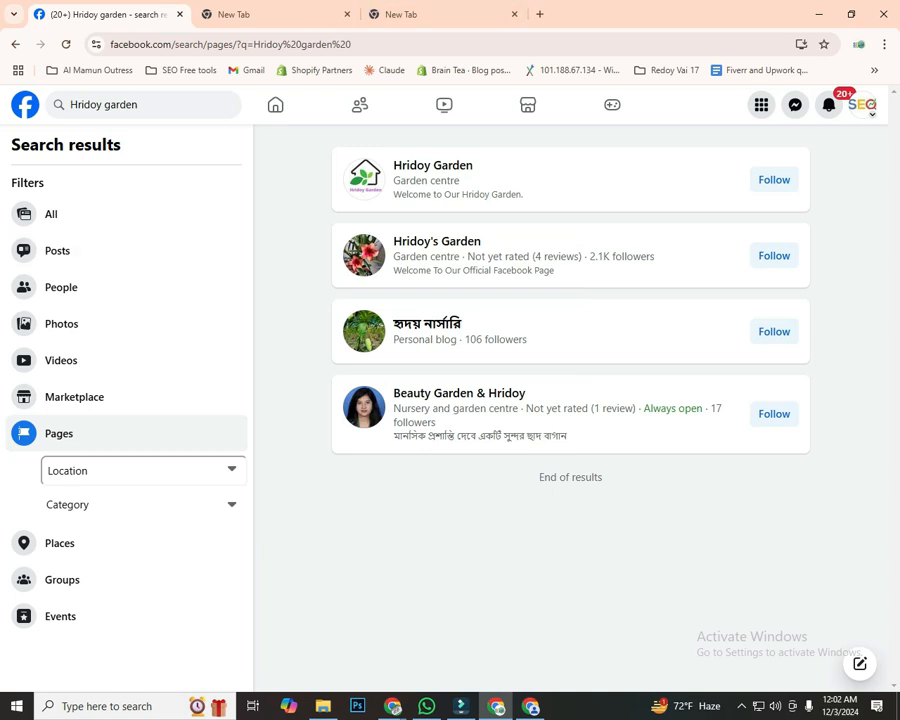
{"action": "left_click", "coordinate": [433, 165]}
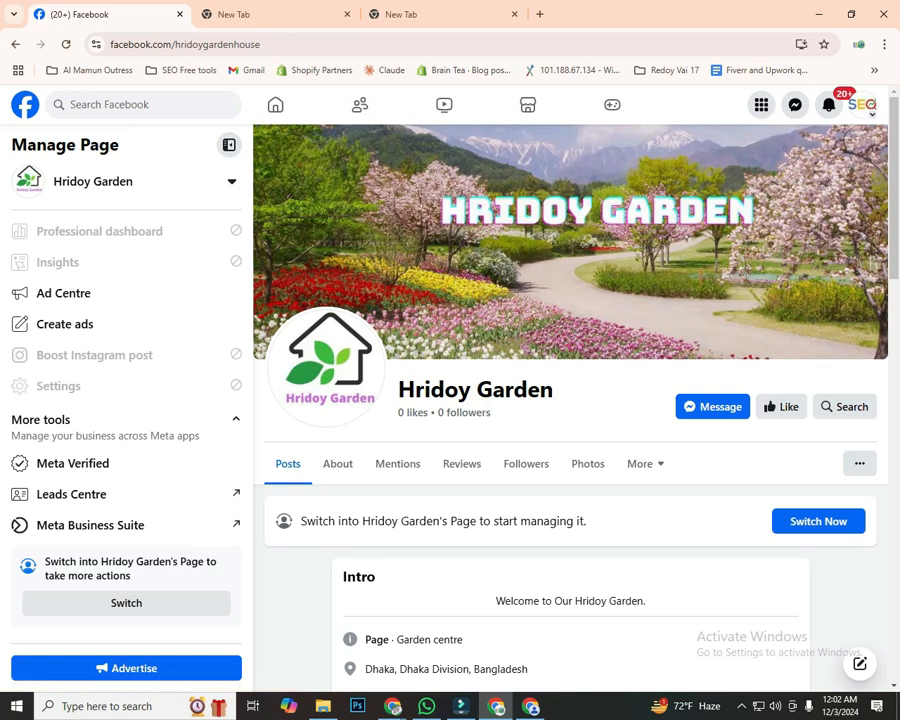
{"action": "left_click", "coordinate": [818, 521]}
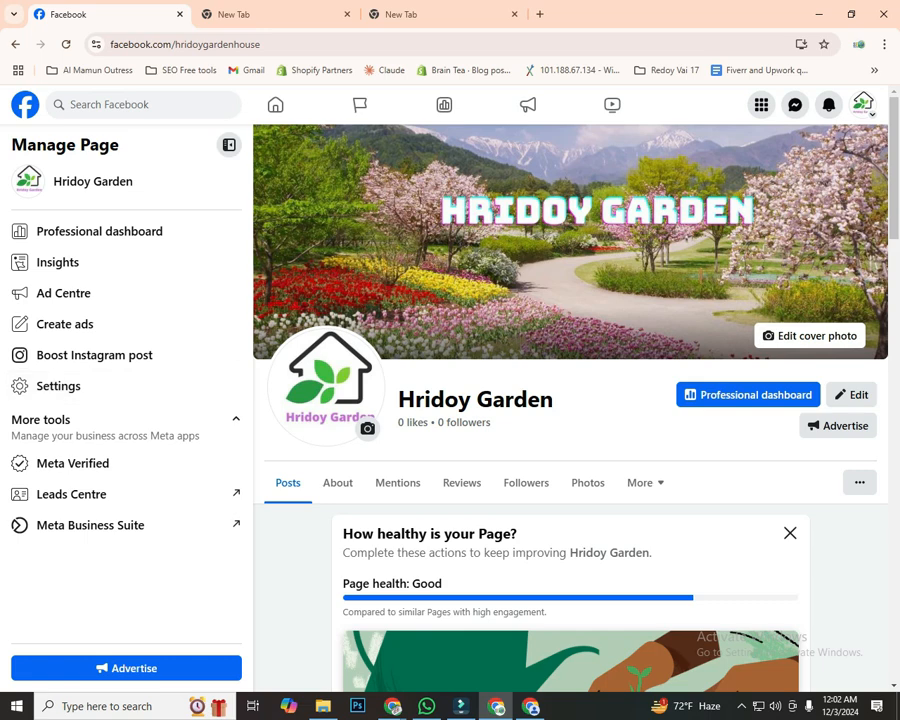
Step: Review the page health section and header of the Hridoy Garden page
{"action": "scroll", "coordinate": [570, 400], "scroll_direction": "down", "scroll_amount": 5}
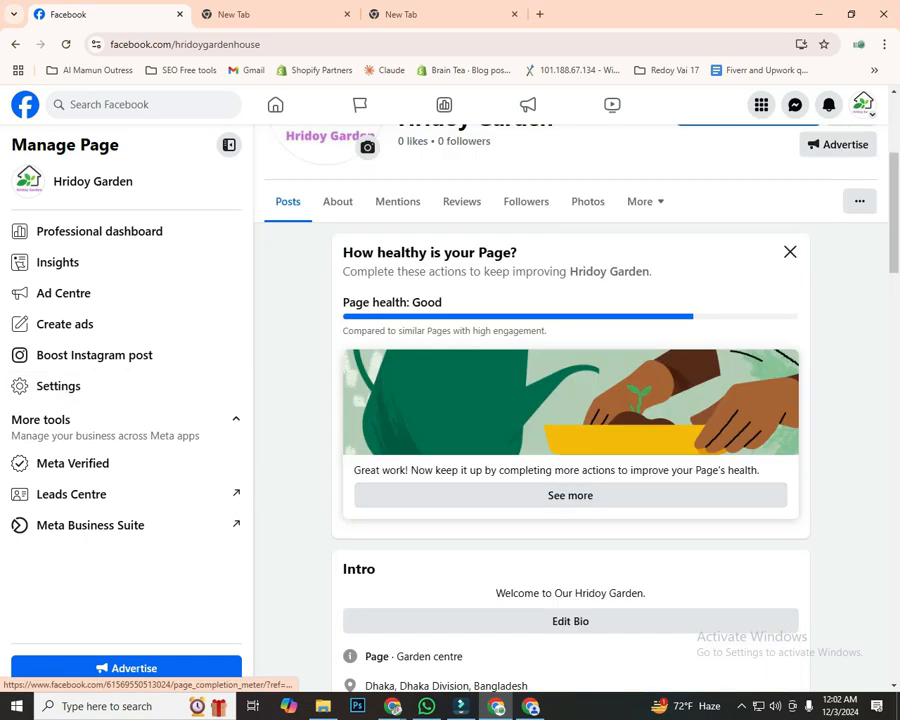
{"action": "mouse_move", "coordinate": [342, 302]}
{"action": "left_mouse_down"}
{"action": "mouse_move", "coordinate": [443, 302]}
{"action": "mouse_move", "coordinate": [342, 302]}
{"action": "left_mouse_up"}
{"action": "left_click", "coordinate": [446, 303]}
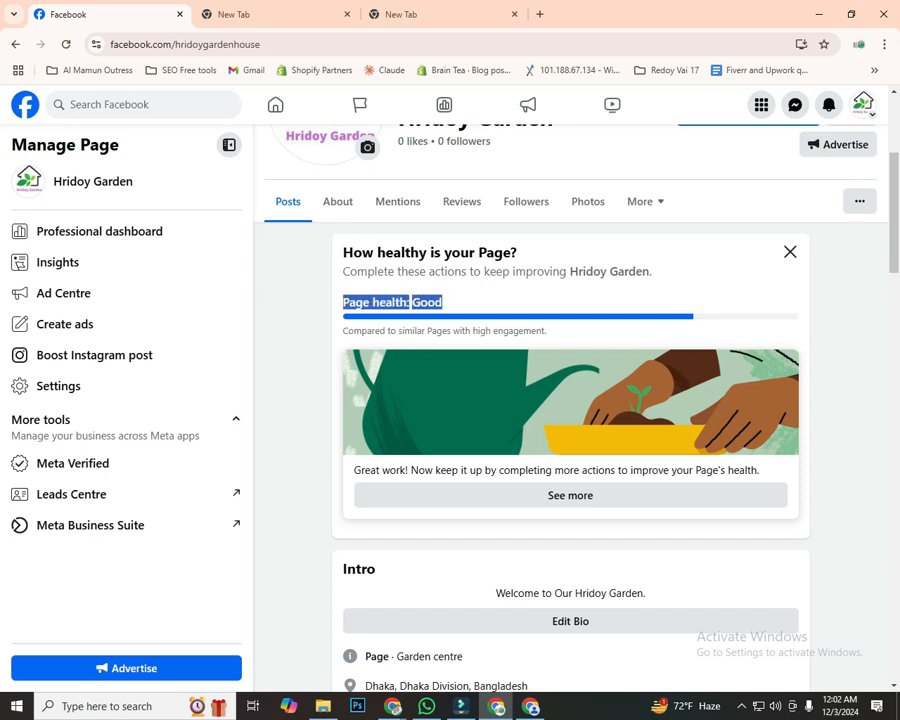
{"action": "left_click", "coordinate": [342, 303]}
{"action": "scroll", "coordinate": [342, 310], "scroll_direction": "up", "scroll_amount": 3}
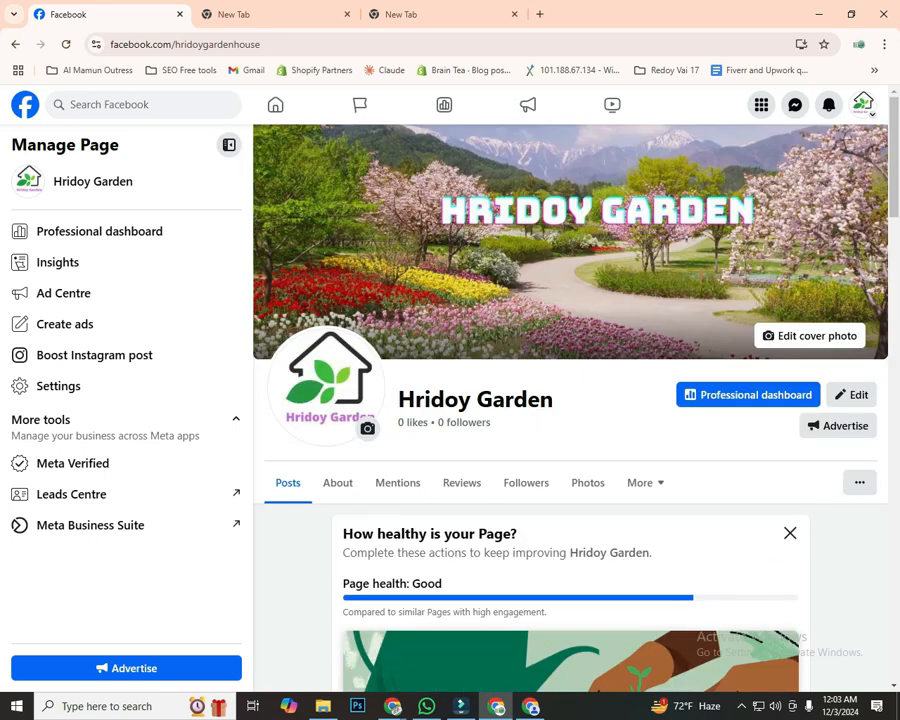
{"action": "scroll", "coordinate": [338, 342], "scroll_direction": "down", "scroll_amount": 2}
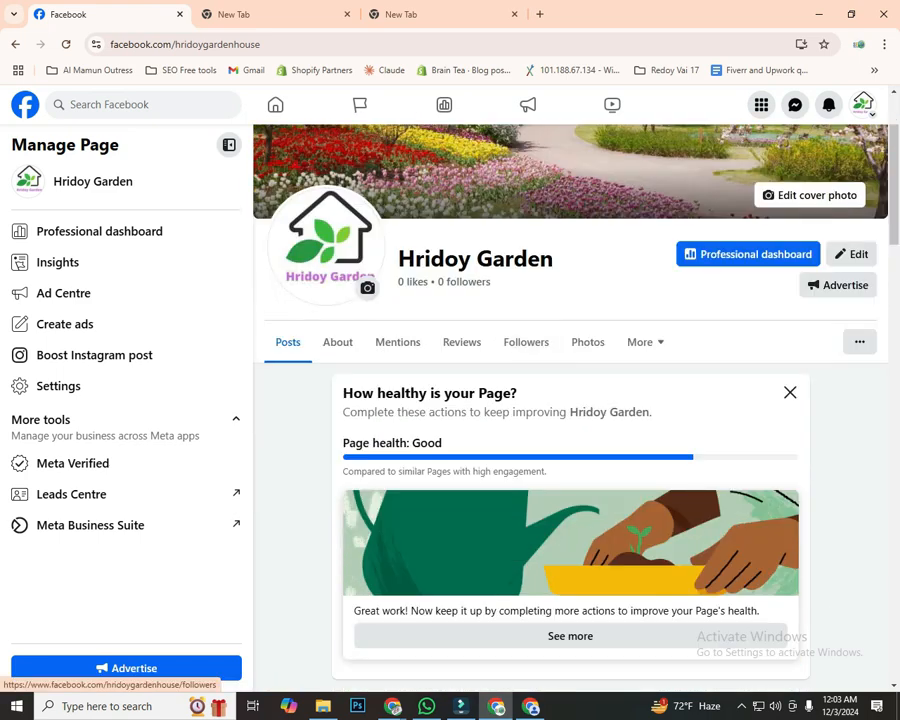
Step: Review the contact and basic info in the About section of the Hridoy Garden page
{"action": "left_click", "coordinate": [338, 342]}
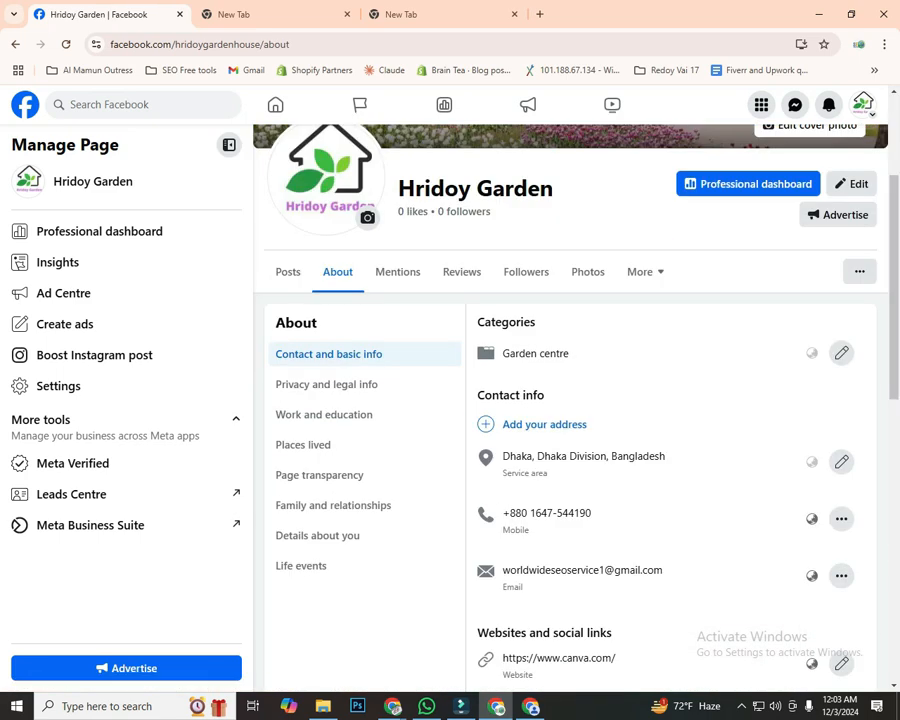
{"action": "scroll", "coordinate": [338, 342], "scroll_direction": "down", "scroll_amount": 3}
{"action": "scroll", "coordinate": [570, 400], "scroll_direction": "up", "scroll_amount": 6}
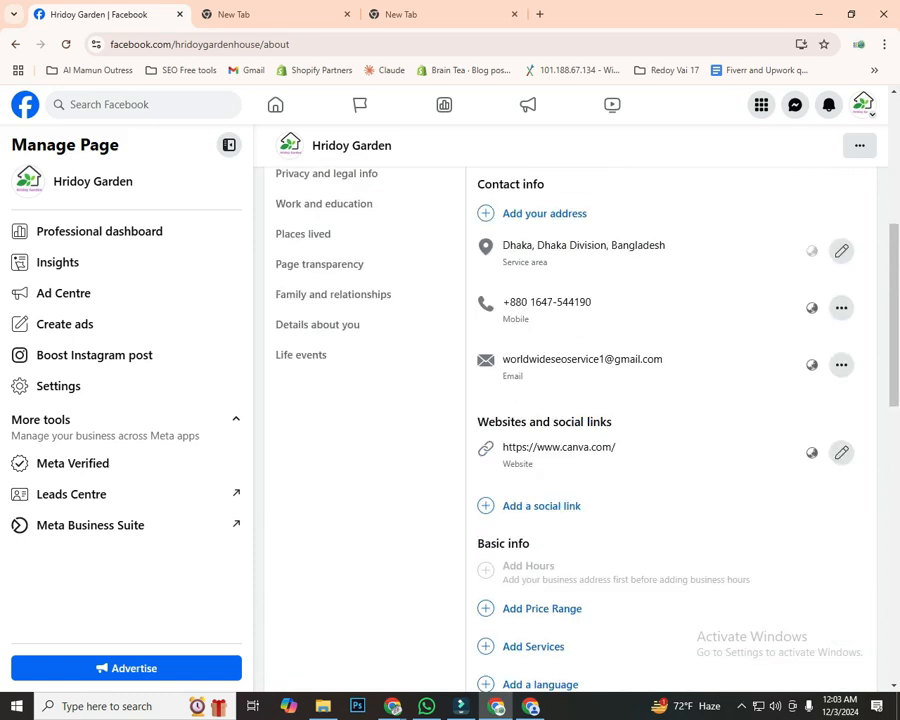
{"action": "scroll", "coordinate": [330, 518], "scroll_direction": "down", "scroll_amount": 2}
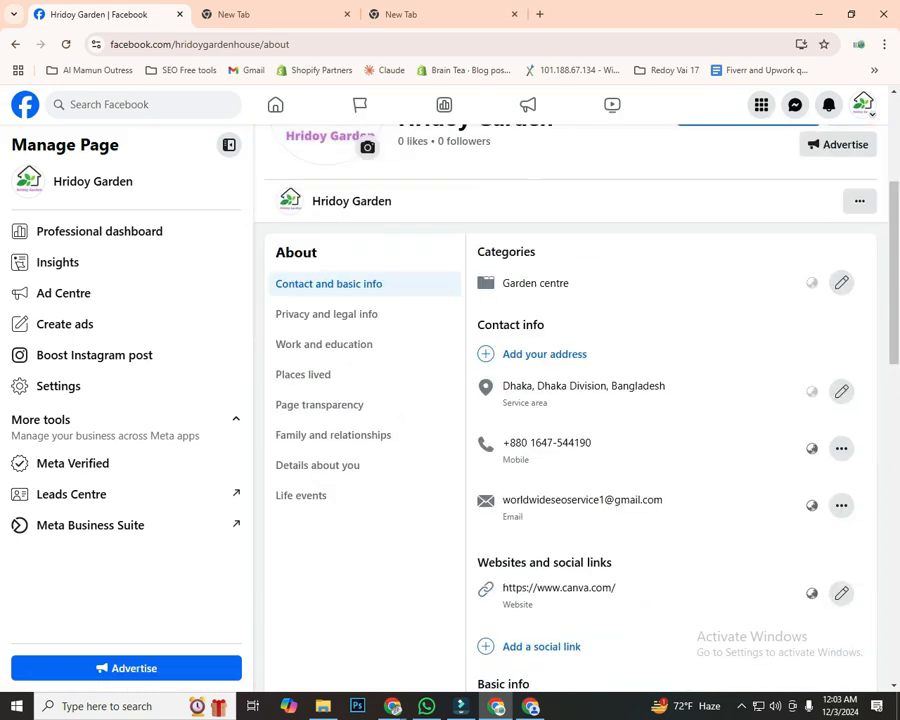
{"action": "scroll", "coordinate": [330, 588], "scroll_direction": "up", "scroll_amount": 4}
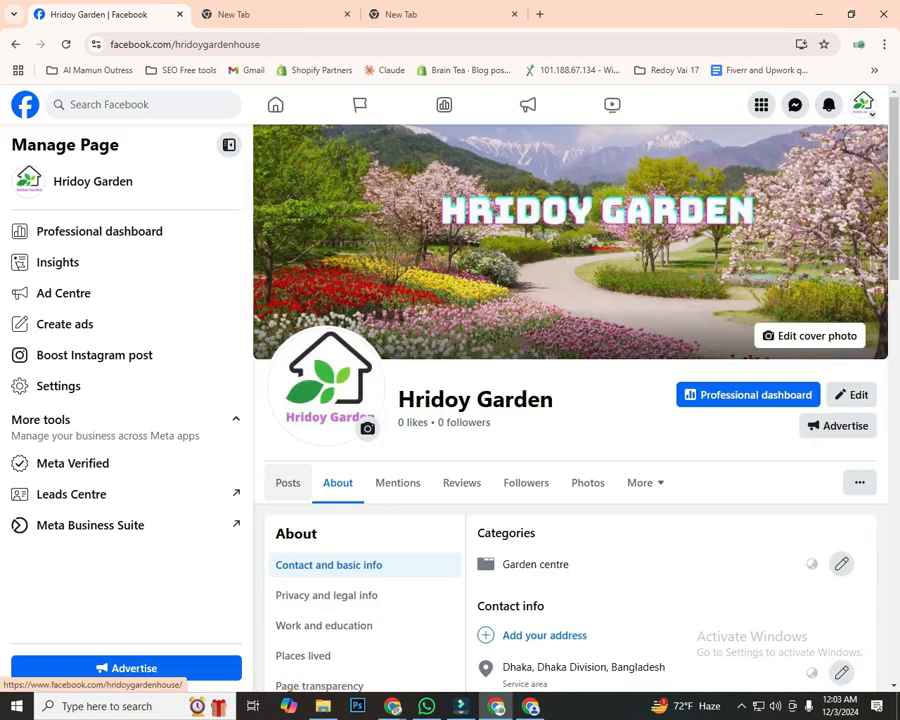
Step: Look through the photos and posts on the Hridoy Garden page's Posts section
{"action": "left_click", "coordinate": [287, 482]}
{"action": "scroll", "coordinate": [300, 480], "scroll_direction": "down", "scroll_amount": 5}
{"action": "scroll", "coordinate": [570, 400], "scroll_direction": "down", "scroll_amount": 5}
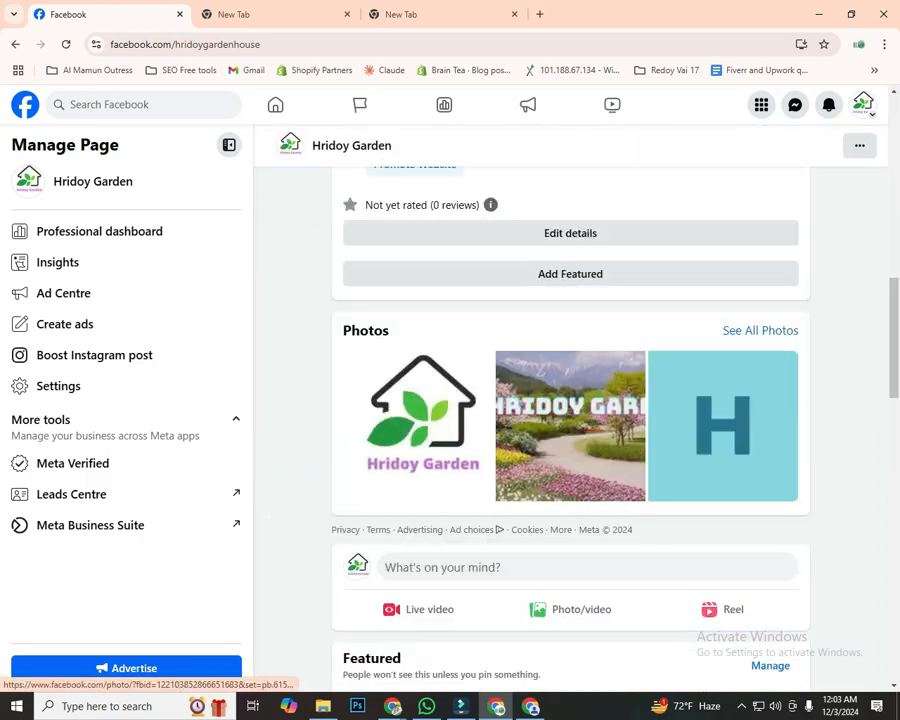
{"action": "scroll", "coordinate": [570, 400], "scroll_direction": "down", "scroll_amount": 3}
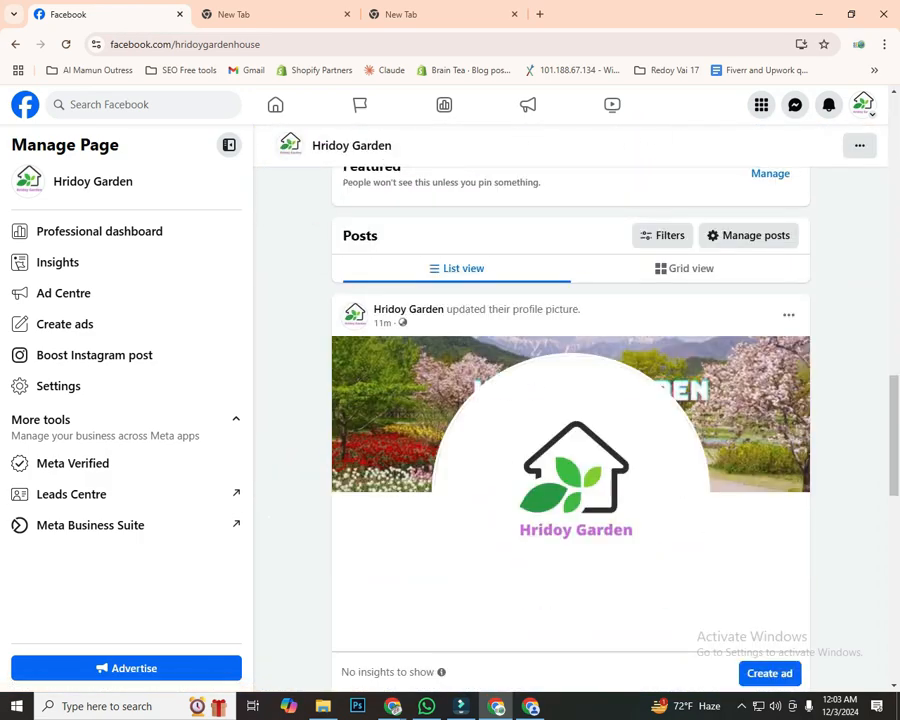
{"action": "scroll", "coordinate": [570, 400], "scroll_direction": "up", "scroll_amount": 8}
{"action": "scroll", "coordinate": [570, 400], "scroll_direction": "up", "scroll_amount": 2}
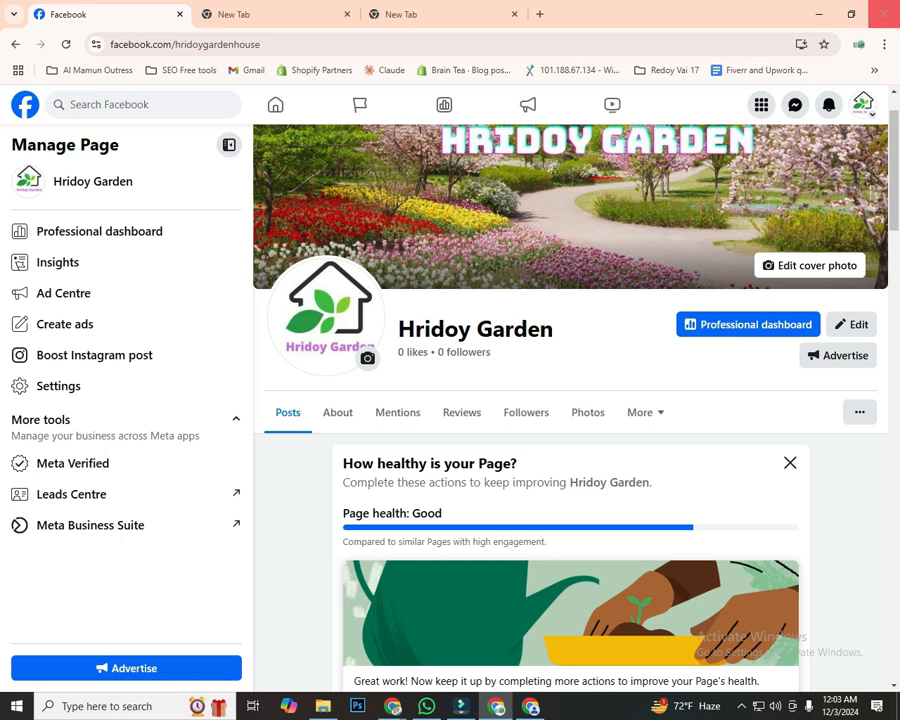
Step: Search Google for "logo" and copy the black LOREM image with the gold star and ring from the results
{"action": "left_click", "coordinate": [440, 14]}
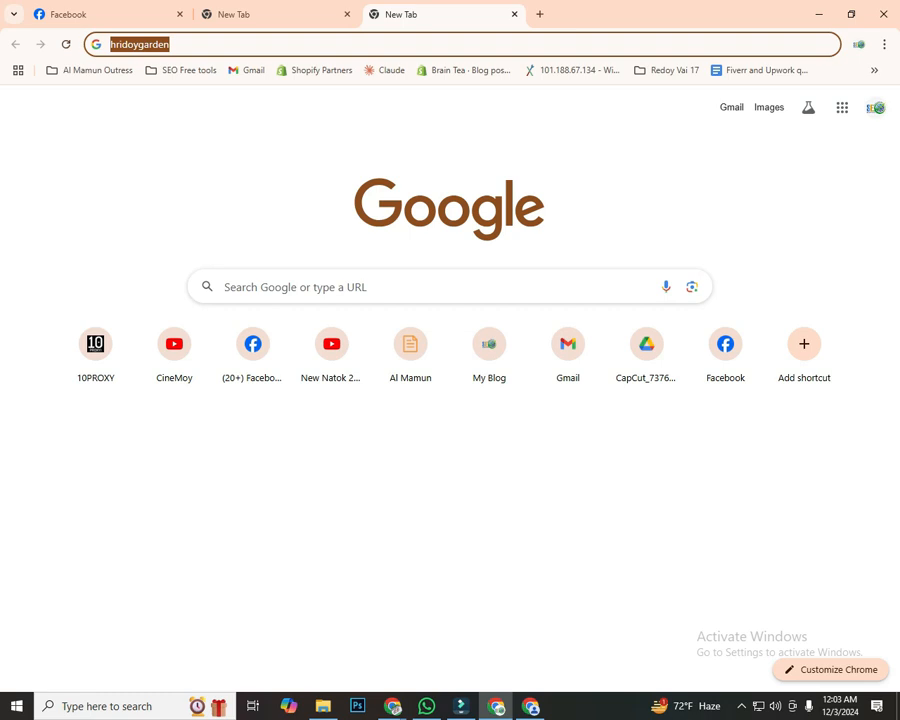
{"action": "type", "text": "logo"}
{"action": "key", "text": "Return"}
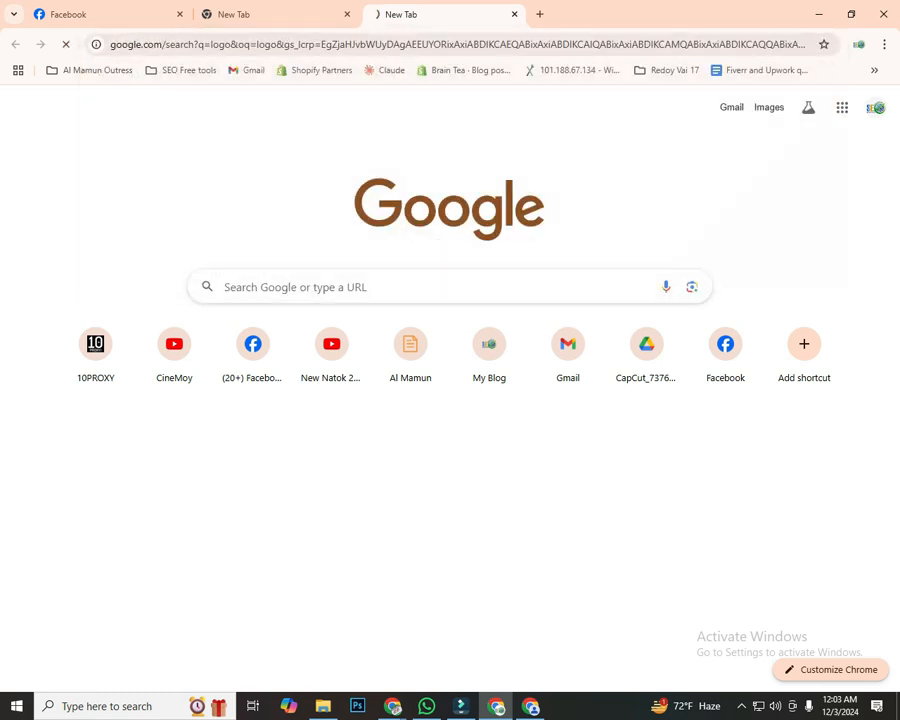
{"action": "scroll", "coordinate": [460, 390], "scroll_direction": "down", "scroll_amount": 1}
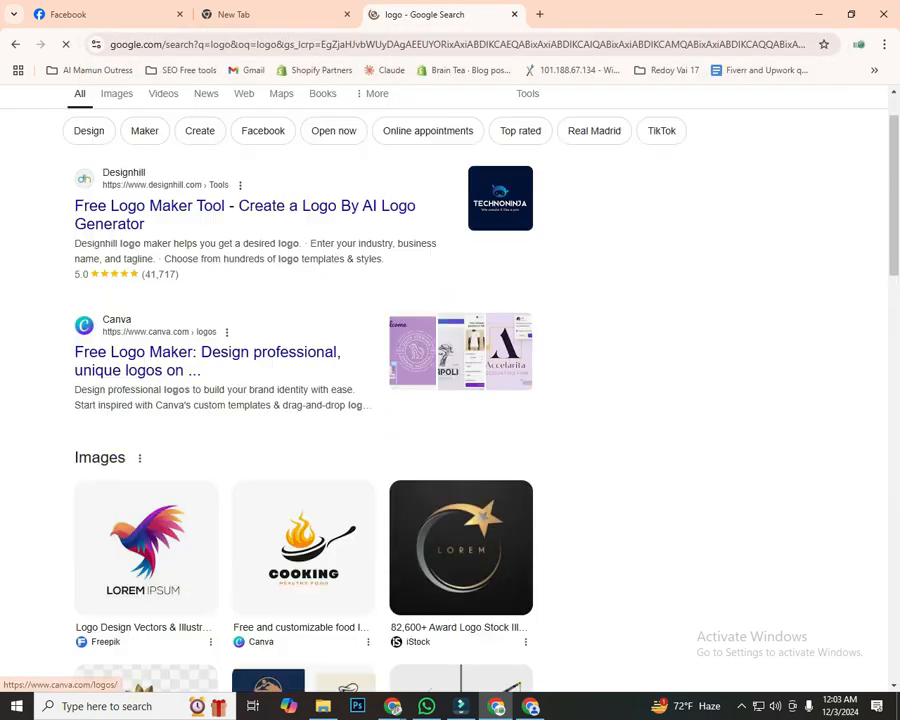
{"action": "scroll", "coordinate": [443, 400], "scroll_direction": "down", "scroll_amount": 2}
{"action": "right_click", "coordinate": [443, 400]}
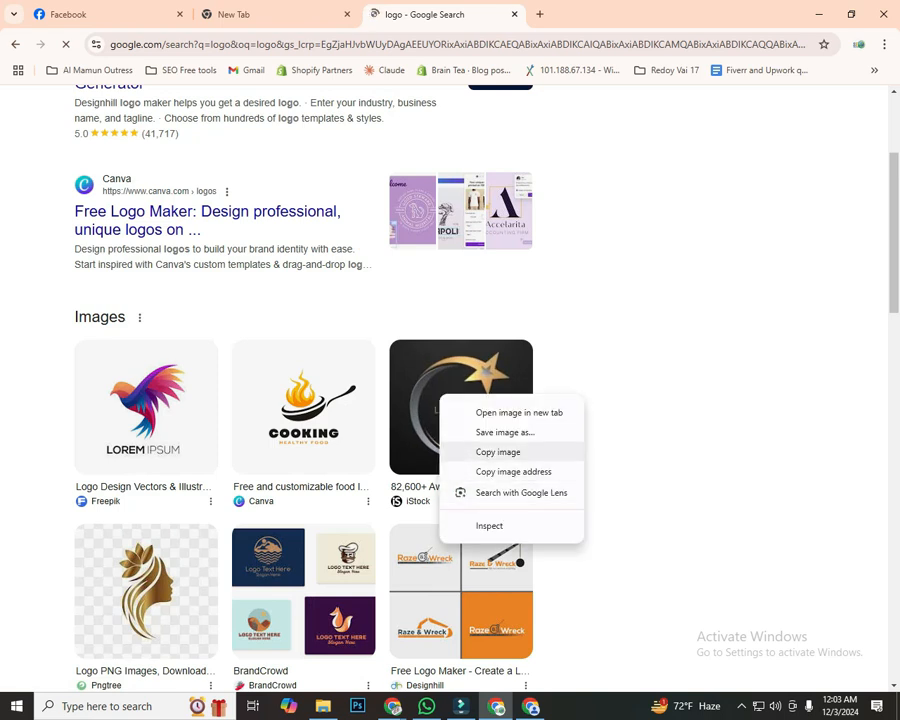
{"action": "left_click", "coordinate": [490, 452]}
Step: Switch to the Hridoy Garden design in Canva, paste the copied logo image and move it up over the house logo
{"action": "key", "text": "alt+Tab"}
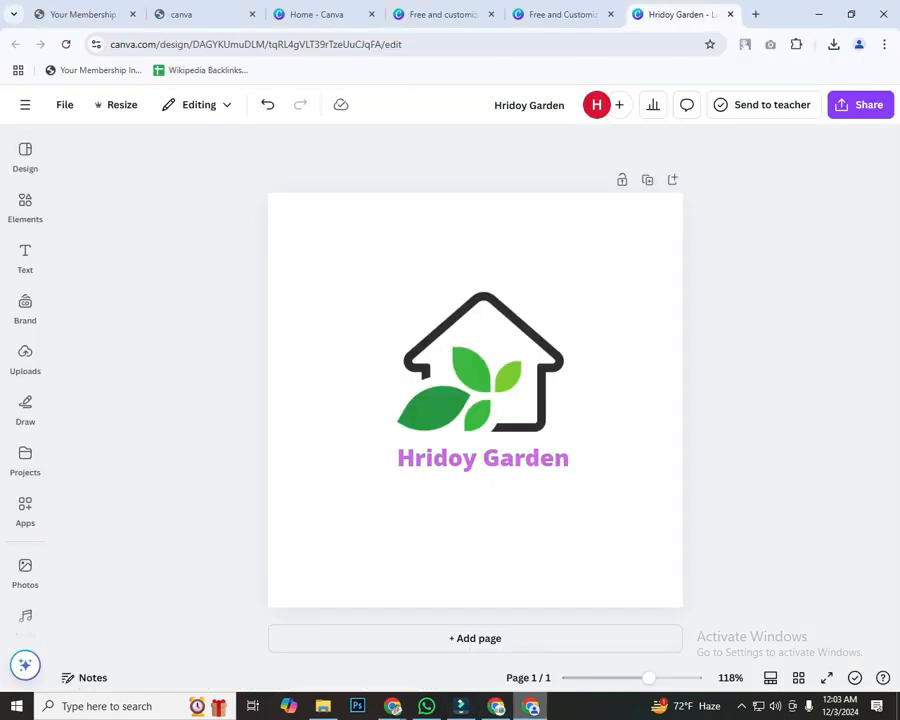
{"action": "left_click", "coordinate": [25, 158]}
{"action": "left_click", "coordinate": [25, 208]}
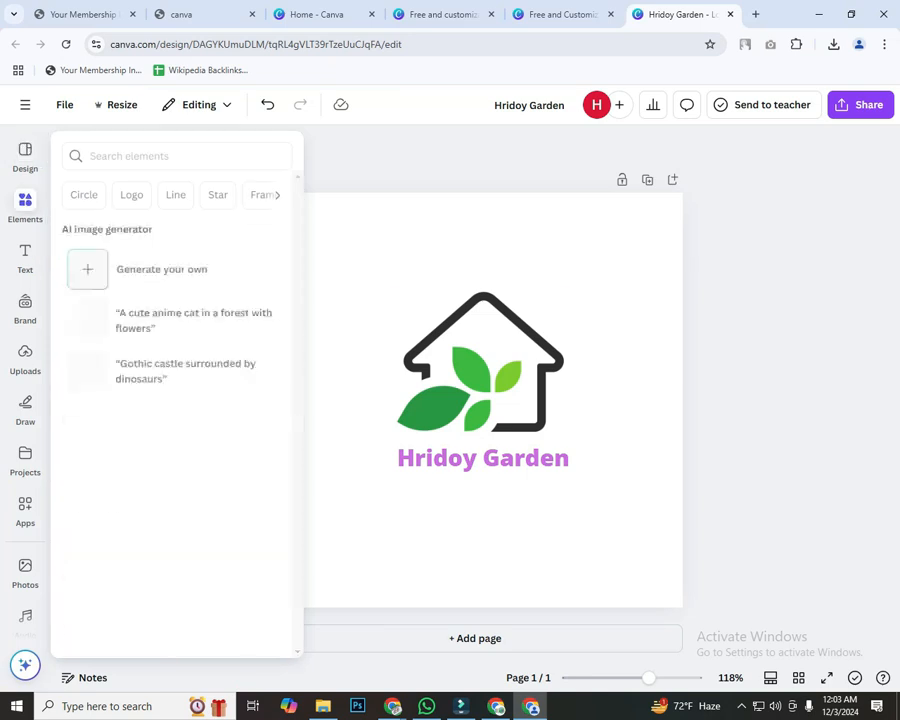
{"action": "left_click", "coordinate": [478, 368]}
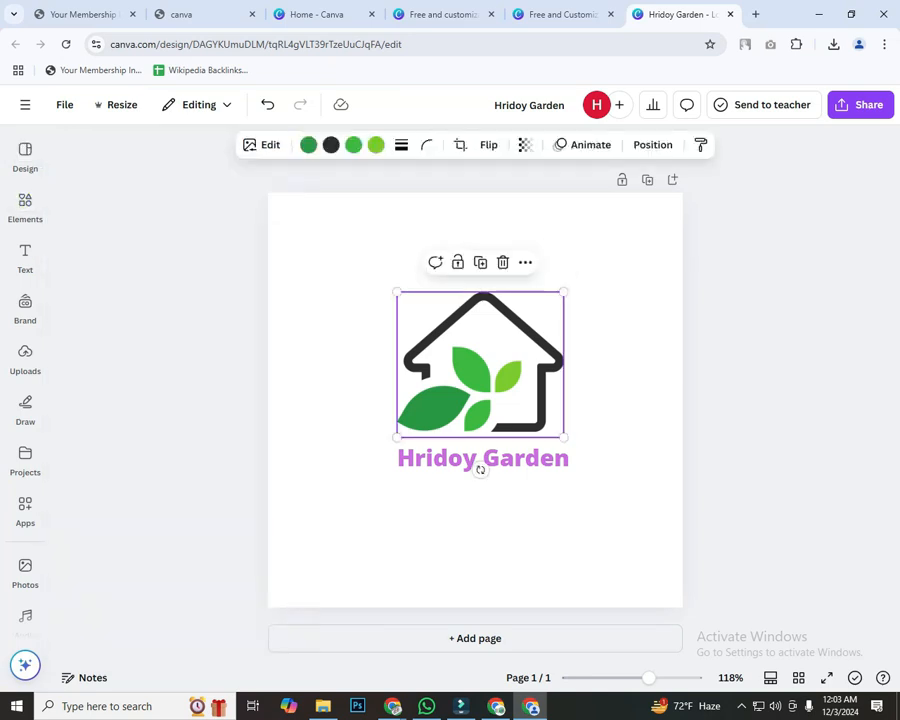
{"action": "key", "text": "ctrl+v"}
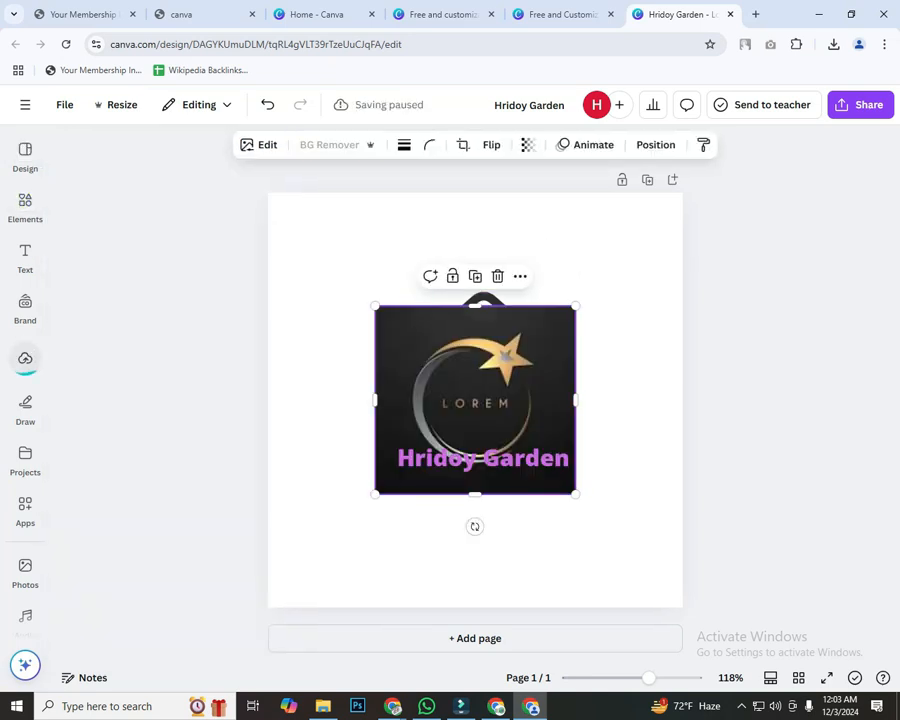
{"action": "left_click", "coordinate": [620, 400]}
{"action": "left_click_drag", "start_coordinate": [475, 400], "coordinate": [475, 376]}
{"action": "left_click", "coordinate": [760, 376]}
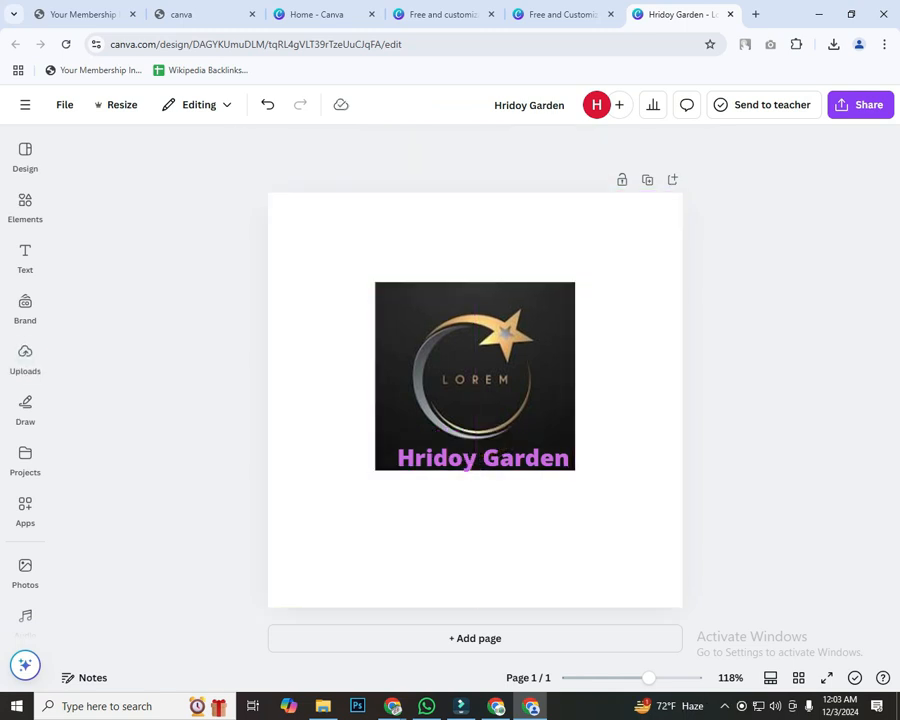
Step: Open the image editing options for the pasted logo and try the Fresco and Myst filters on it
{"action": "left_click", "coordinate": [475, 376]}
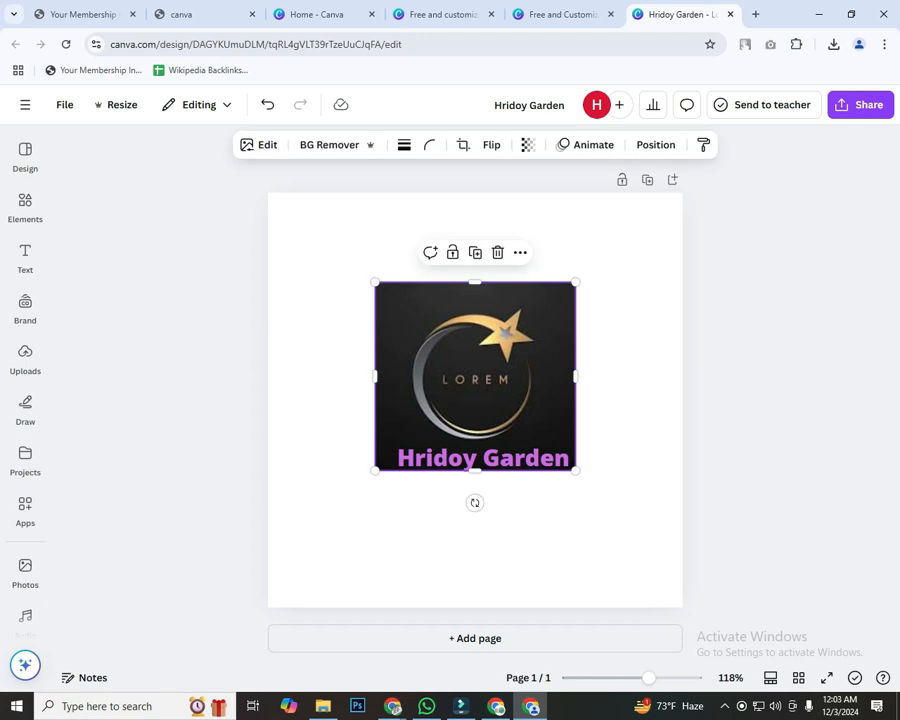
{"action": "left_click", "coordinate": [628, 400]}
{"action": "left_click", "coordinate": [475, 376]}
{"action": "left_click", "coordinate": [258, 144]}
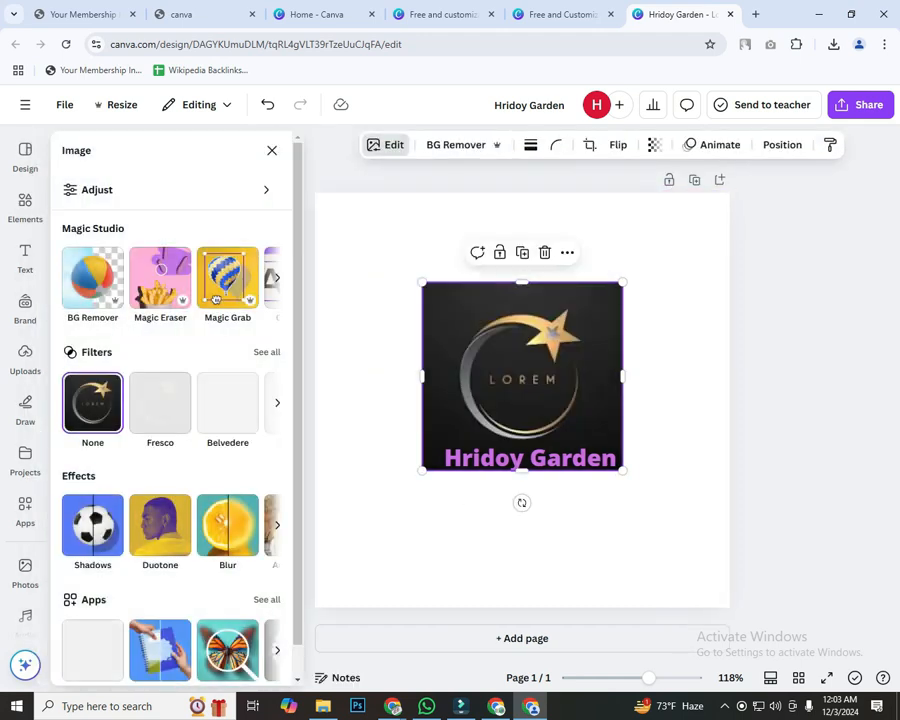
{"action": "left_click", "coordinate": [160, 403]}
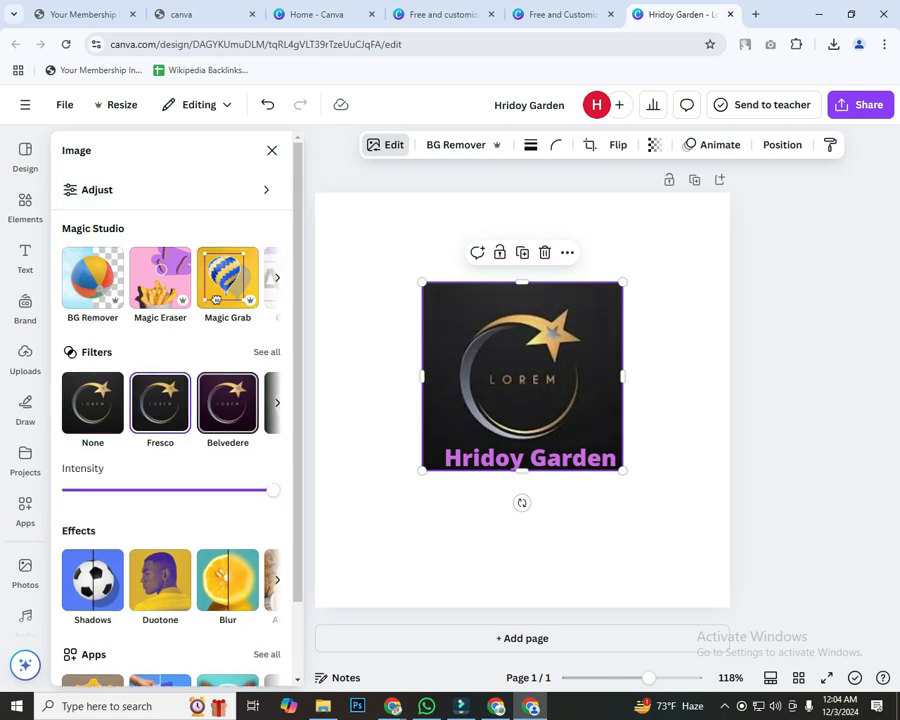
{"action": "left_click", "coordinate": [277, 403]}
{"action": "left_click", "coordinate": [277, 403]}
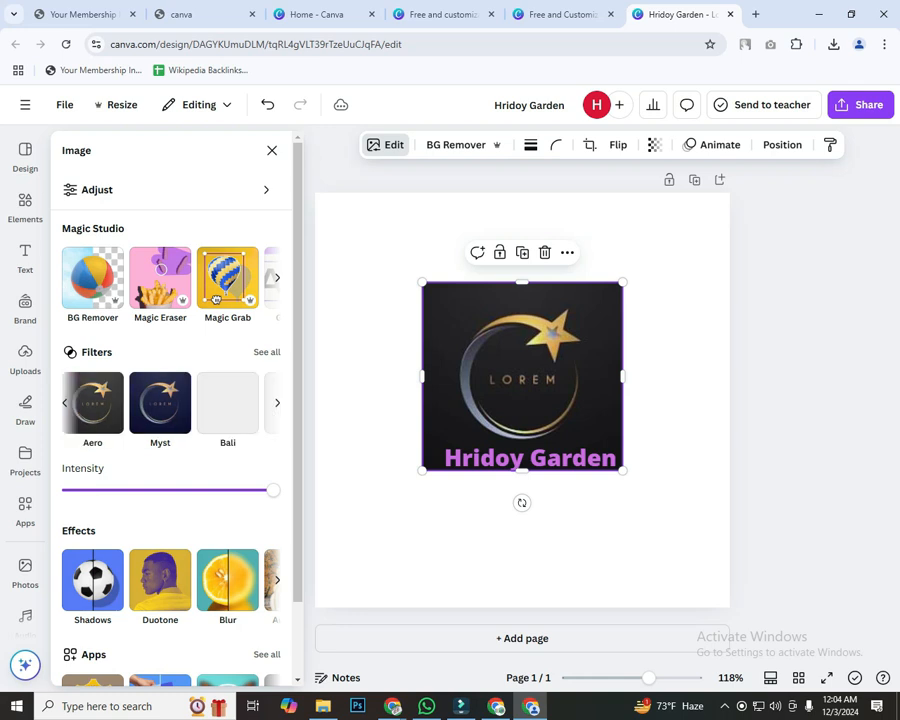
{"action": "left_click", "coordinate": [222, 403]}
{"action": "left_click", "coordinate": [155, 403]}
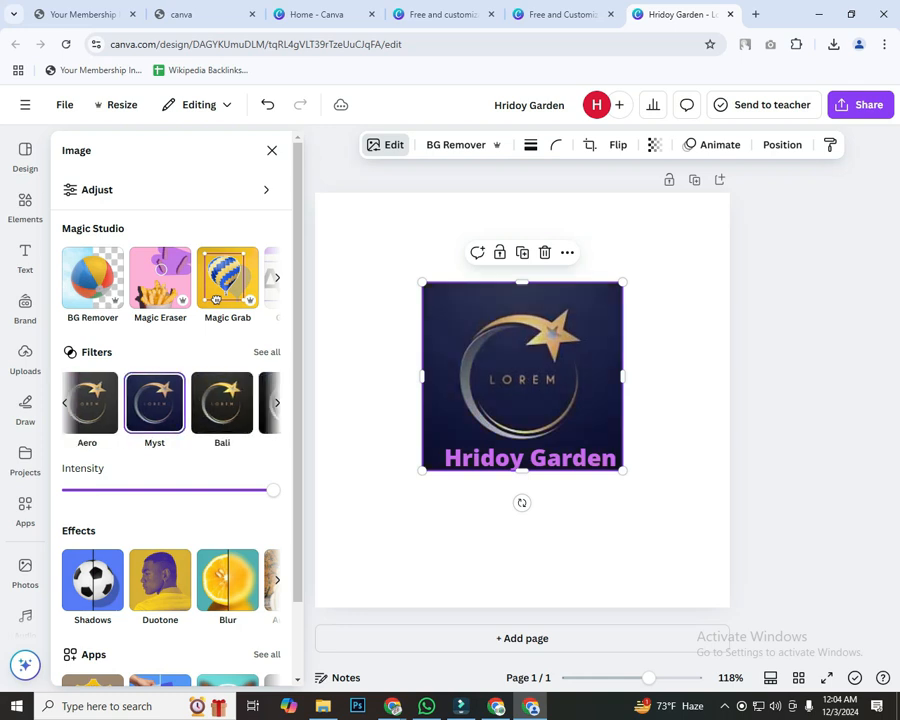
Step: Browse the complete filter collection and try the Astro filter on the pasted logo
{"action": "left_click", "coordinate": [277, 403]}
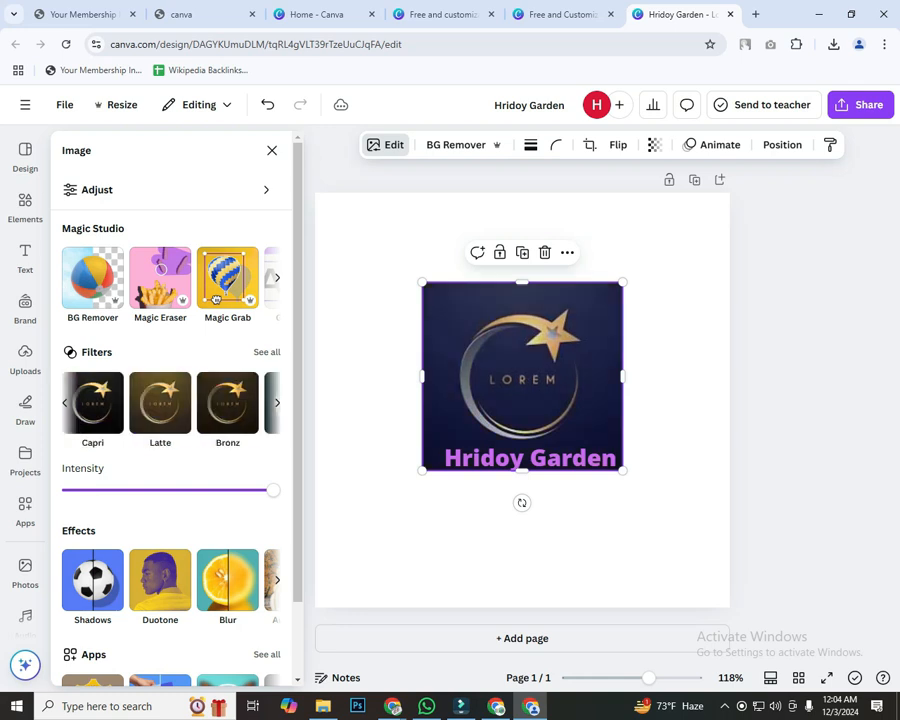
{"action": "left_click", "coordinate": [277, 403]}
{"action": "left_click", "coordinate": [277, 403]}
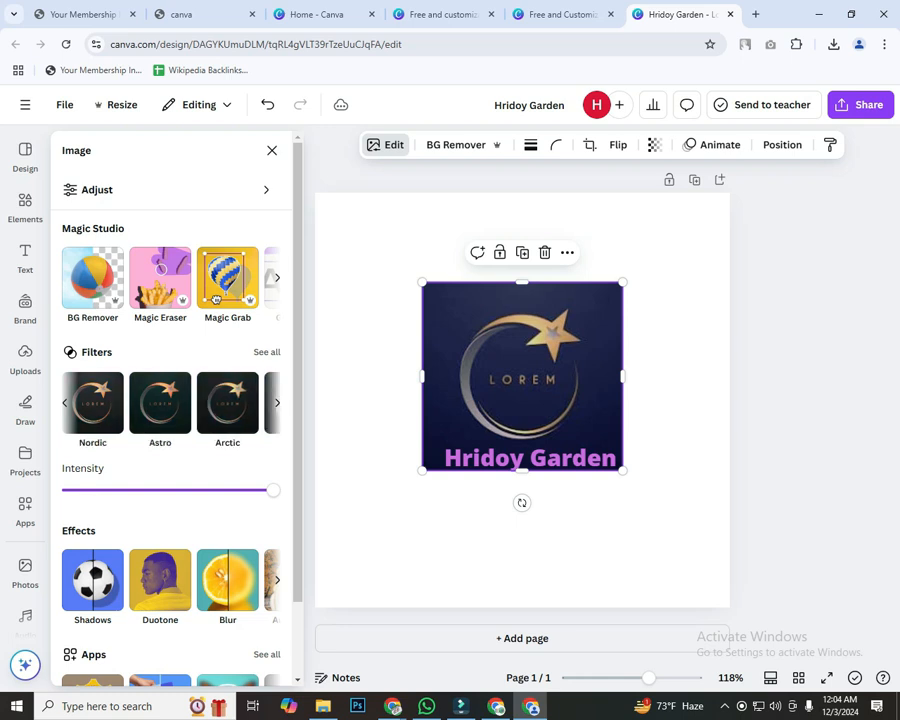
{"action": "left_click", "coordinate": [266, 352]}
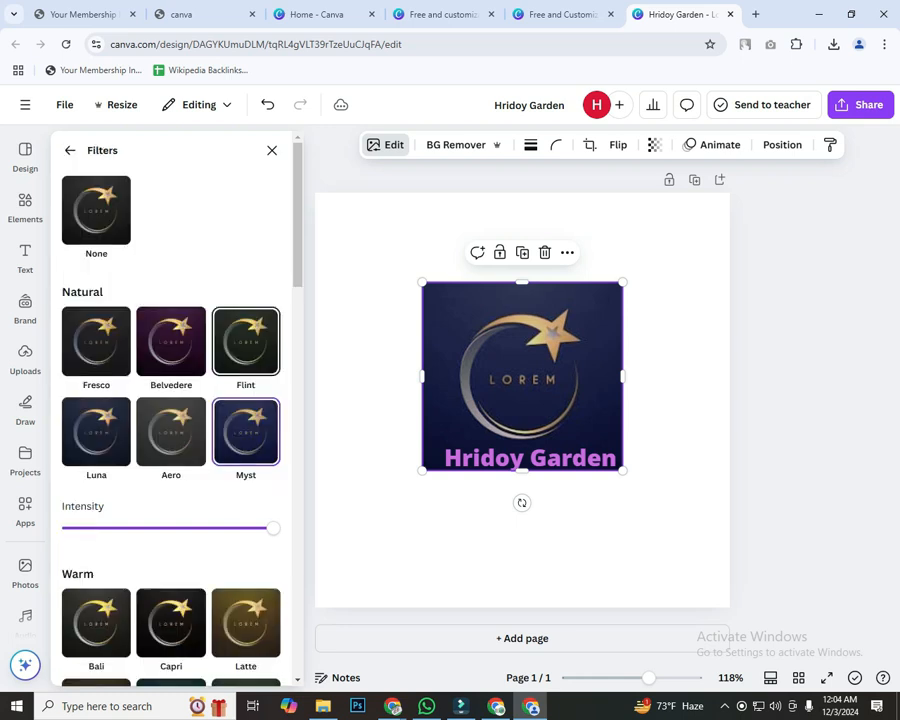
{"action": "scroll", "coordinate": [170, 420], "scroll_direction": "down", "scroll_amount": 3}
{"action": "scroll", "coordinate": [245, 430], "scroll_direction": "down", "scroll_amount": 3}
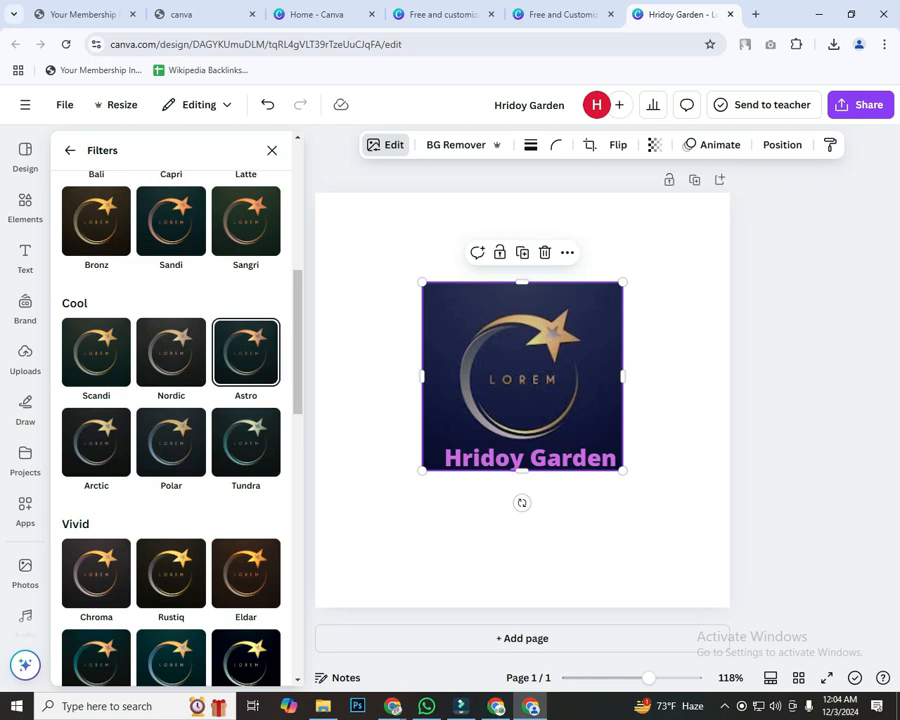
{"action": "left_click", "coordinate": [245, 350]}
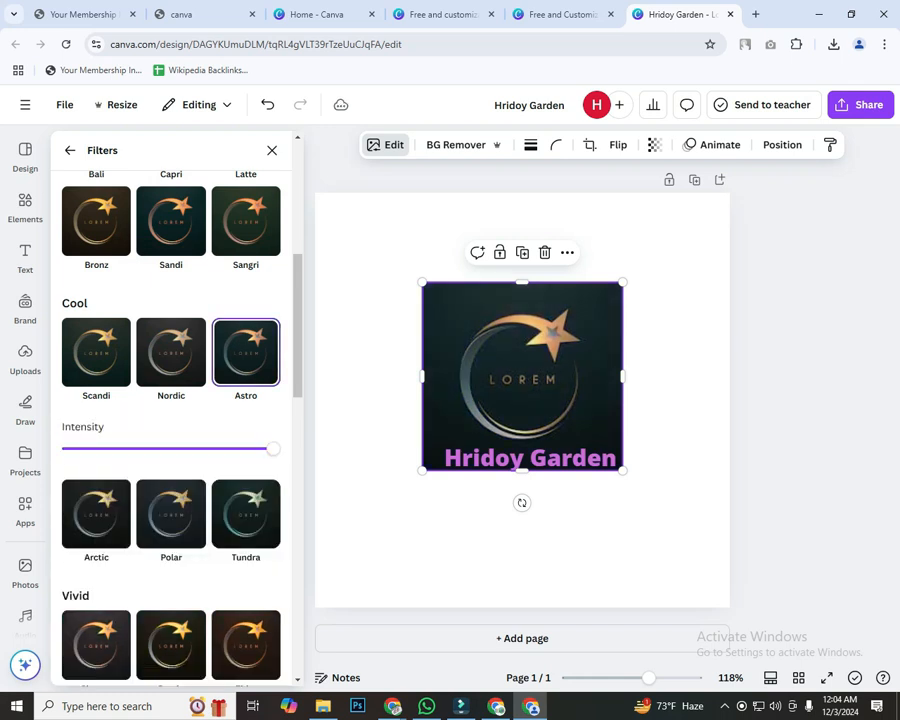
Step: Try the Film, Newspaper and Heatwave filters on the pasted logo, and finally apply X-Pro -
{"action": "scroll", "coordinate": [245, 500], "scroll_direction": "down", "scroll_amount": 5}
{"action": "scroll", "coordinate": [245, 525], "scroll_direction": "down", "scroll_amount": 5}
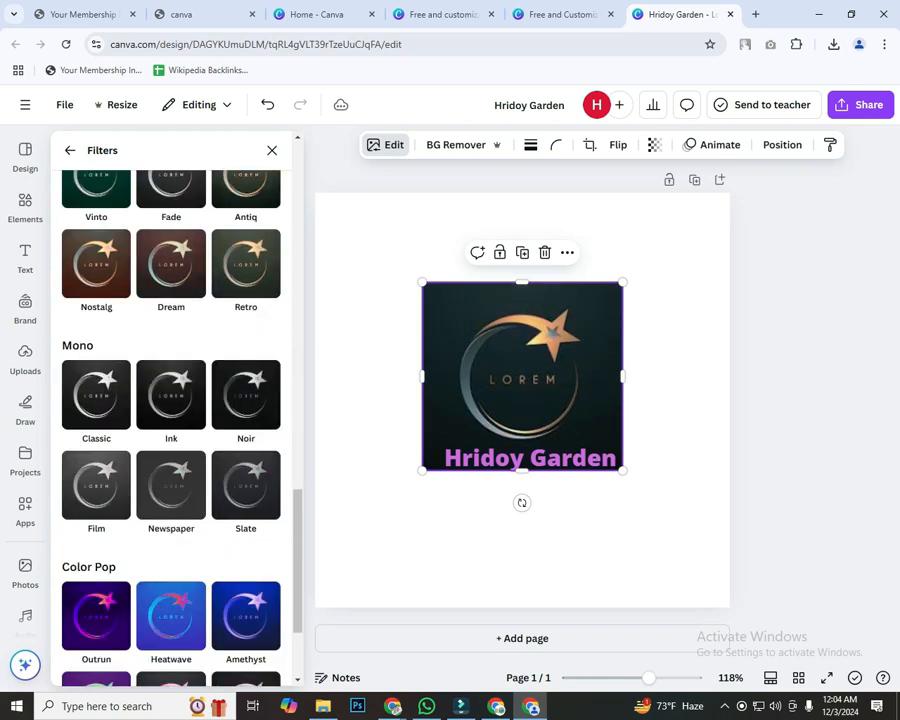
{"action": "left_click", "coordinate": [96, 486]}
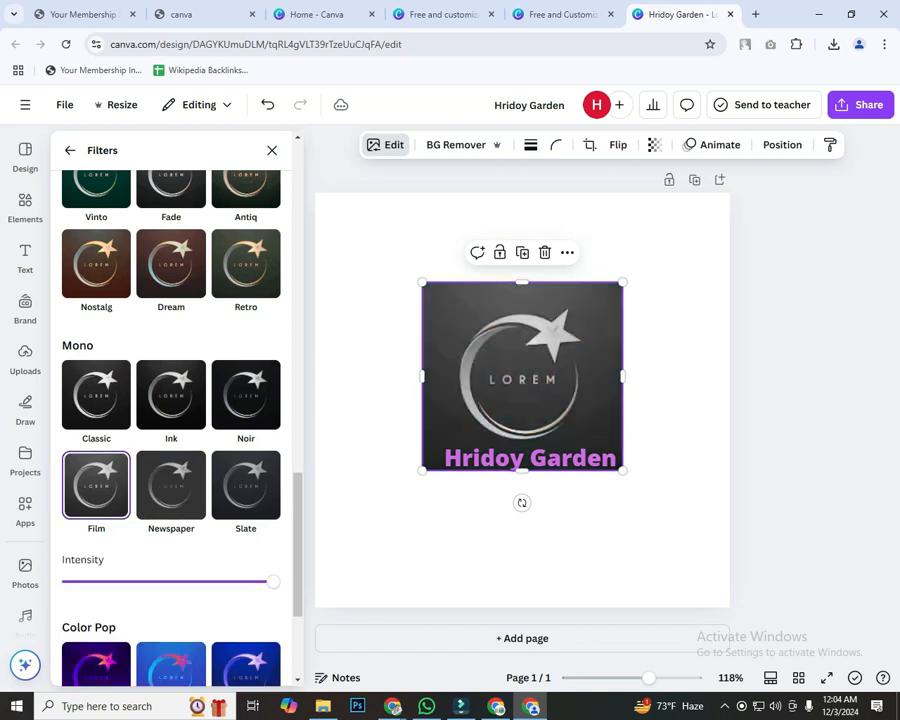
{"action": "left_click", "coordinate": [171, 486]}
{"action": "scroll", "coordinate": [171, 484], "scroll_direction": "down", "scroll_amount": 3}
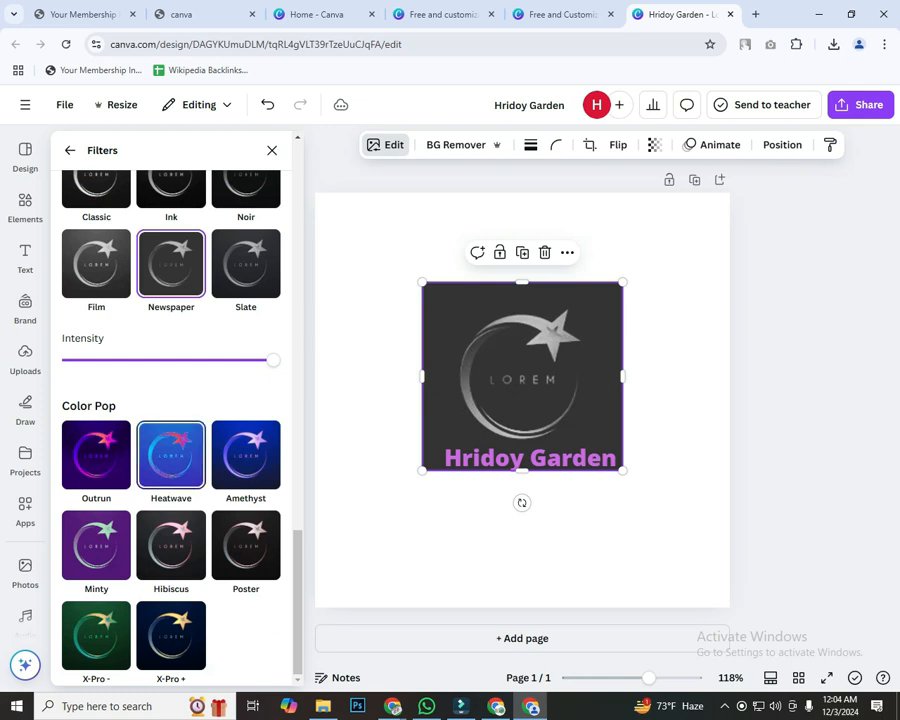
{"action": "left_click", "coordinate": [171, 460]}
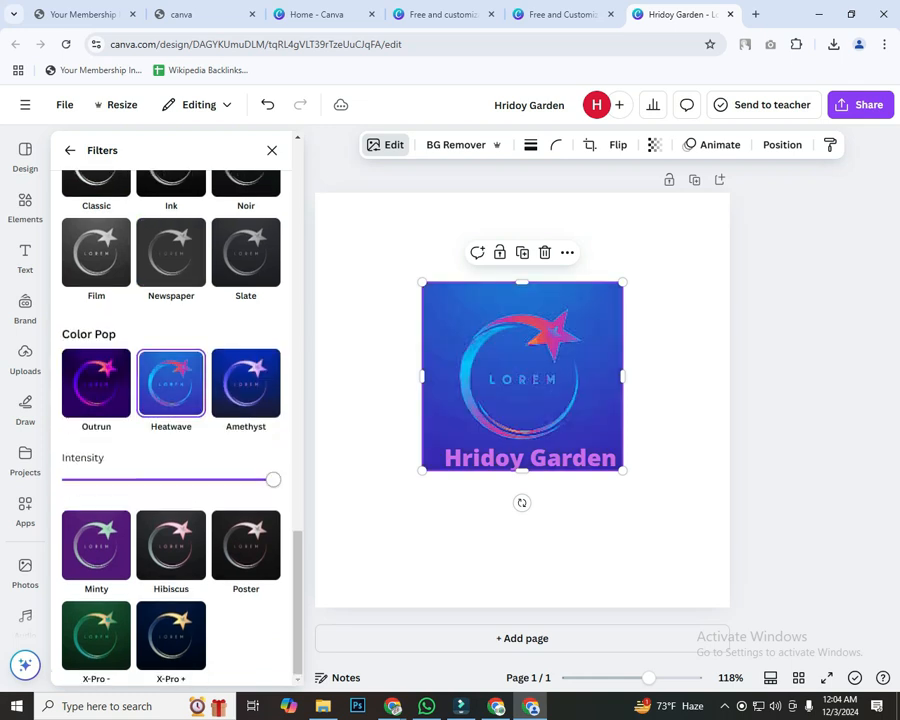
{"action": "left_click", "coordinate": [96, 642]}
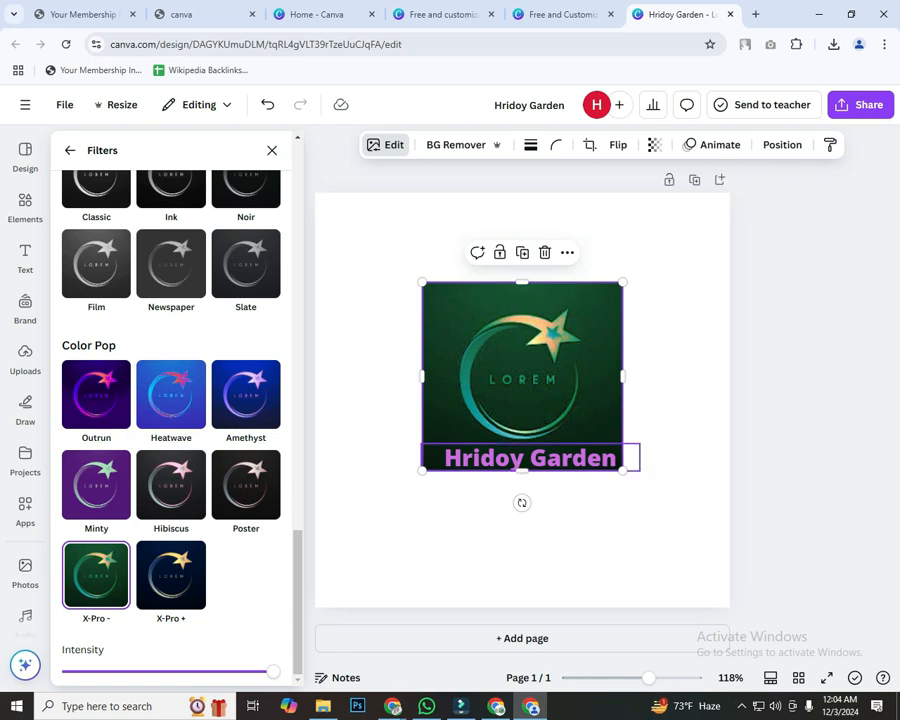
Step: Delete the "Hridoy Garden" text that overlaps the pasted logo image
{"action": "left_click", "coordinate": [530, 457]}
{"action": "triple_click", "coordinate": [530, 457]}
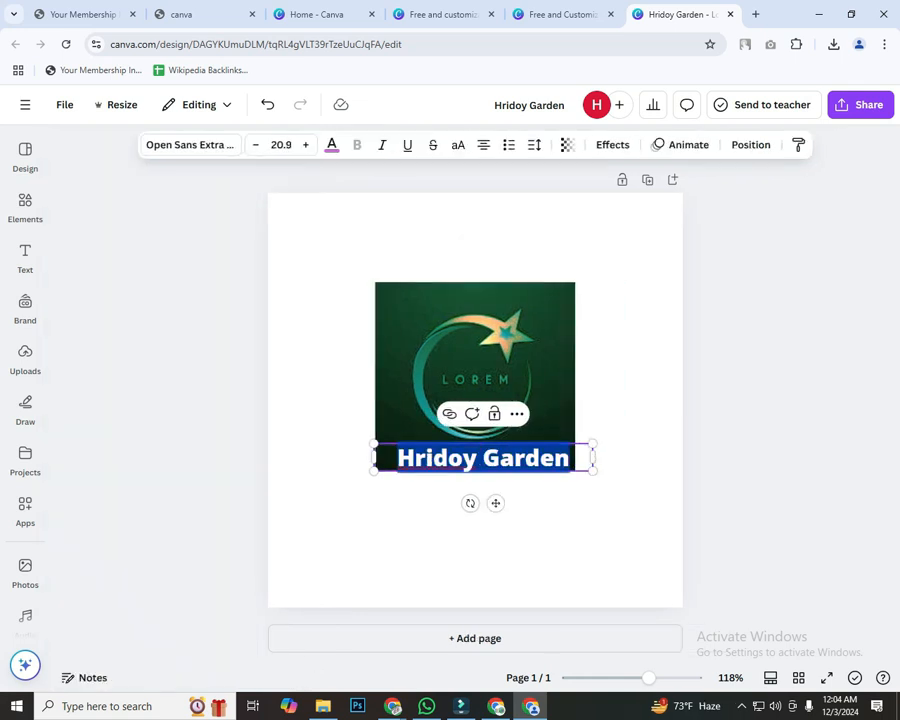
{"action": "key", "text": "BackSpace"}
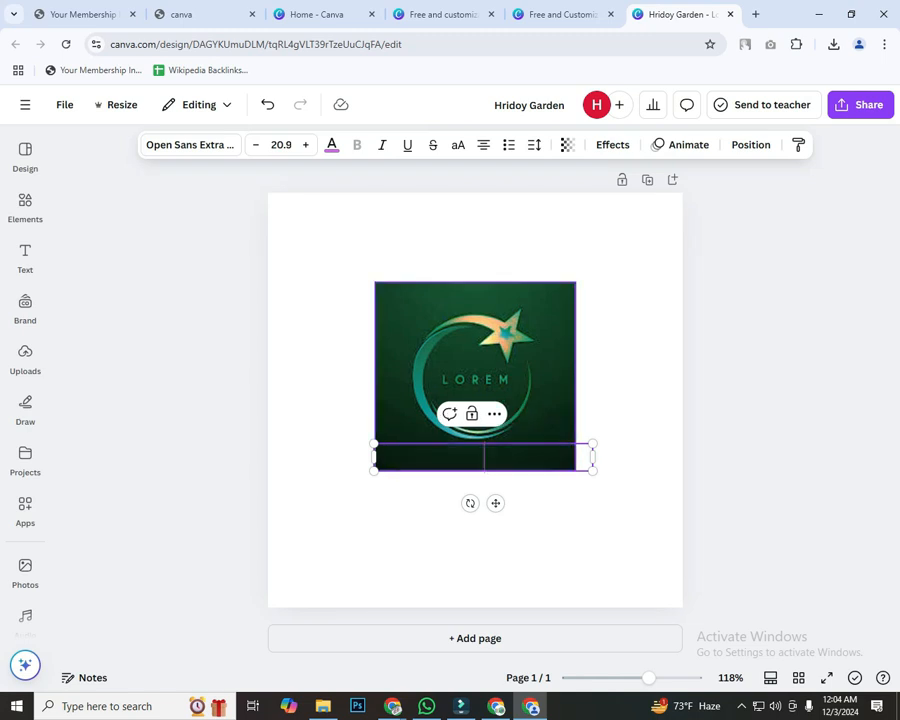
{"action": "left_click", "coordinate": [604, 526]}
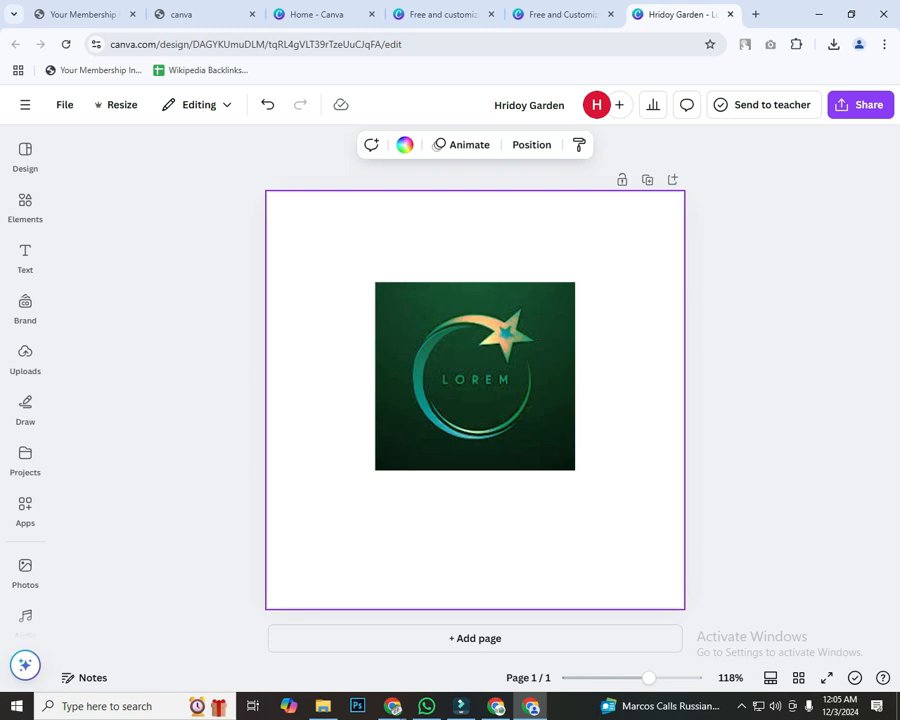
{"action": "left_click", "coordinate": [475, 376]}
{"action": "left_click", "coordinate": [259, 145]}
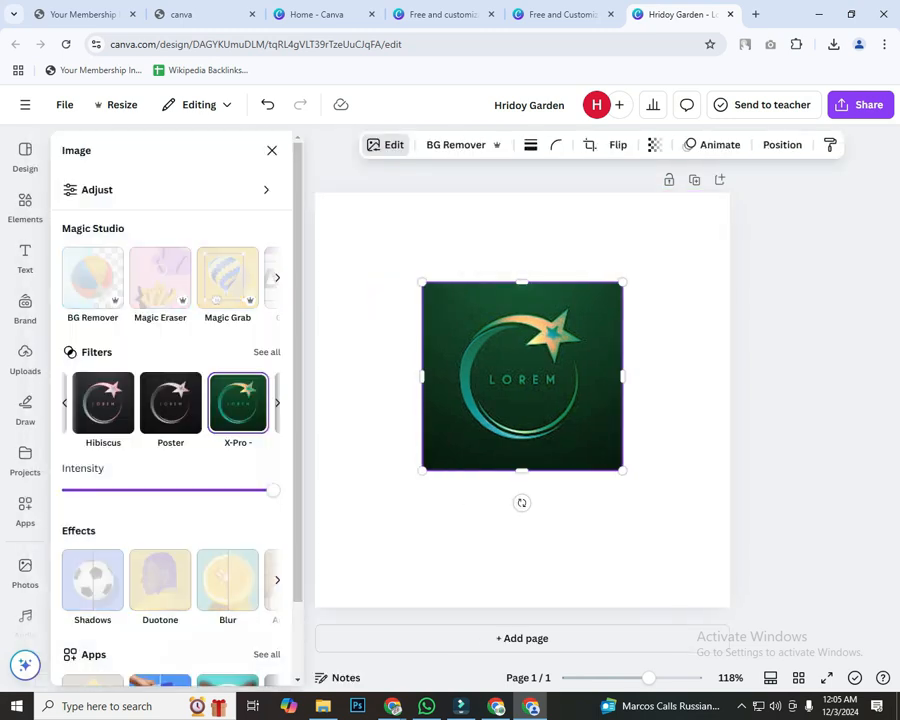
{"action": "key", "text": "Escape"}
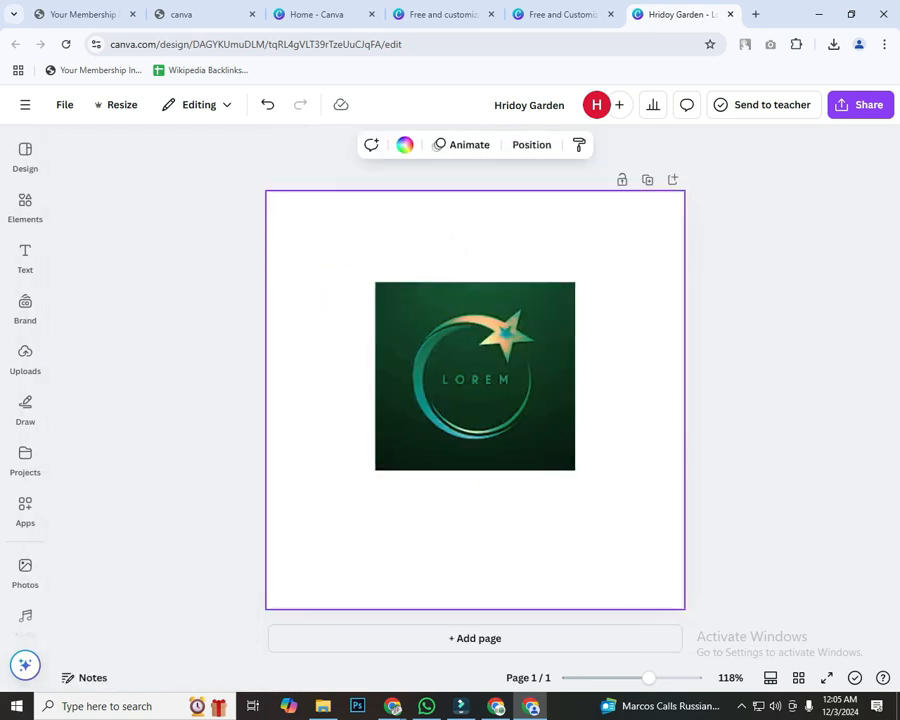
Step: Add a heading text box reading "abc" over the pasted logo image
{"action": "left_click", "coordinate": [25, 257]}
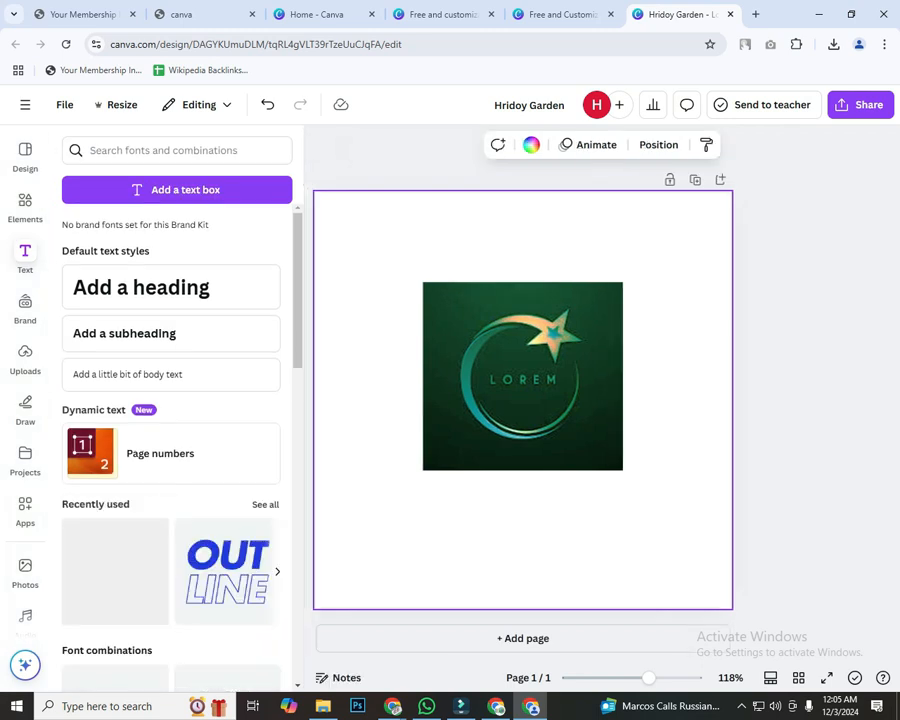
{"action": "left_click", "coordinate": [141, 287]}
{"action": "triple_click", "coordinate": [496, 382]}
{"action": "type", "text": "ab"}
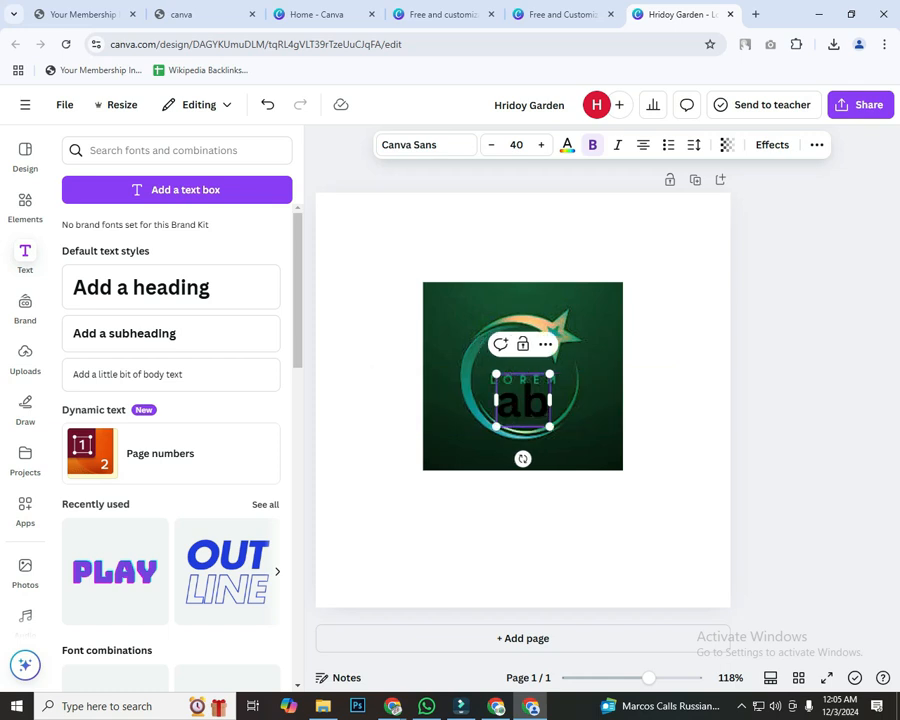
{"action": "type", "text": "c"}
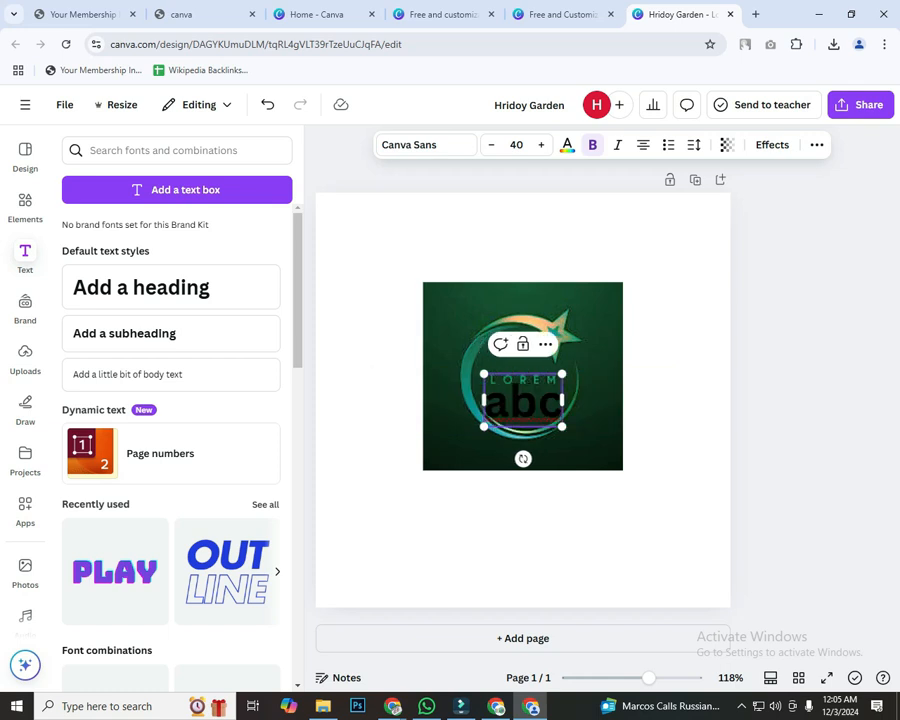
Step: Change the colour of the whole "abc" heading to white
{"action": "key", "text": "ctrl+a"}
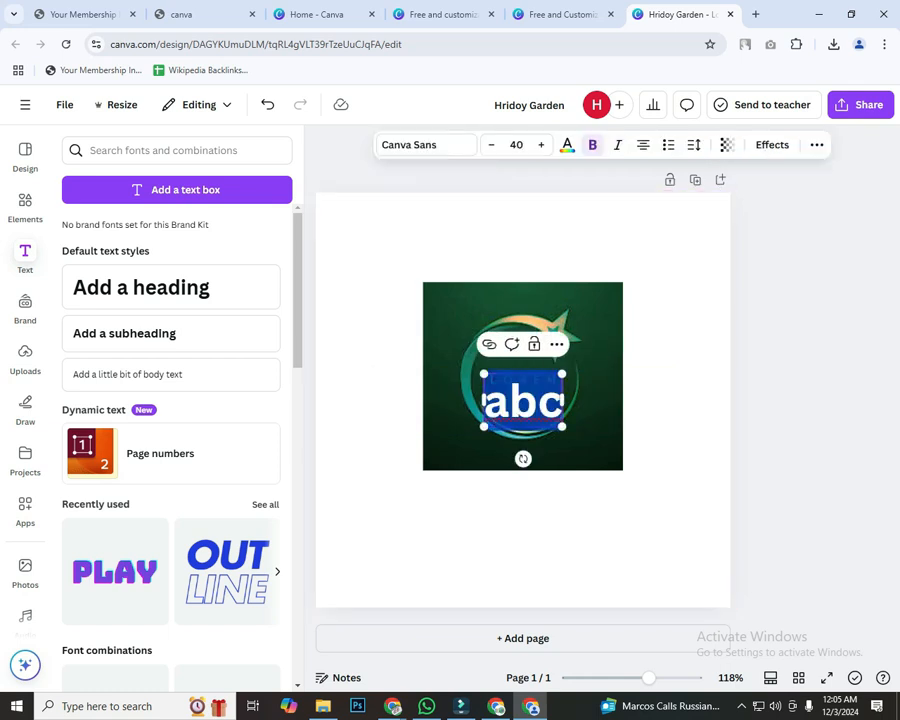
{"action": "left_click", "coordinate": [567, 144]}
{"action": "left_click", "coordinate": [118, 636]}
{"action": "left_click", "coordinate": [275, 517]}
{"action": "left_click", "coordinate": [385, 517]}
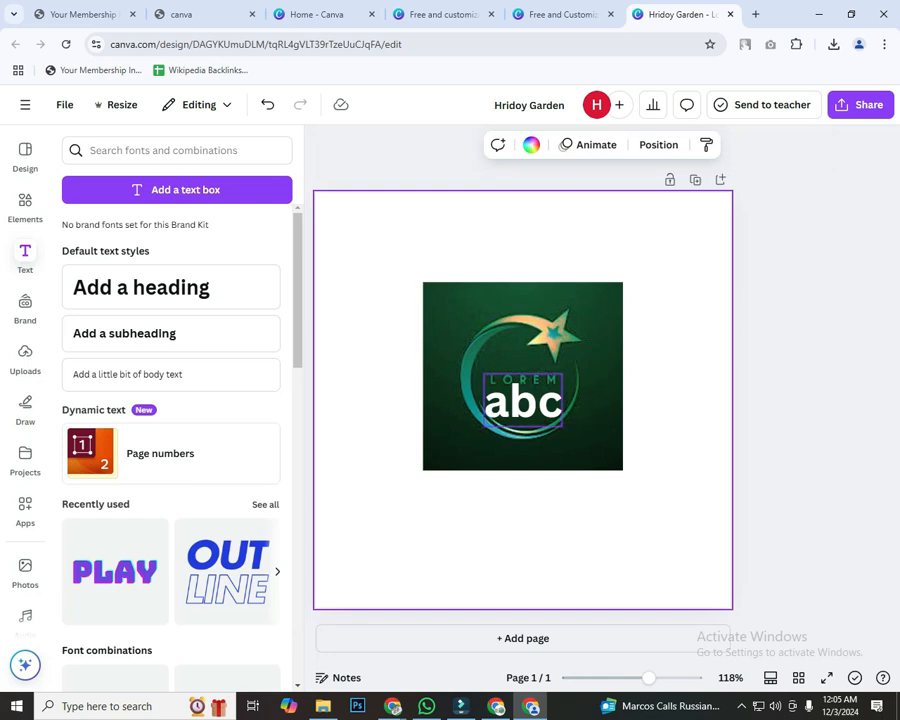
Step: Move the "abc" heading off the logo image to the blank area below it
{"action": "left_click", "coordinate": [523, 402]}
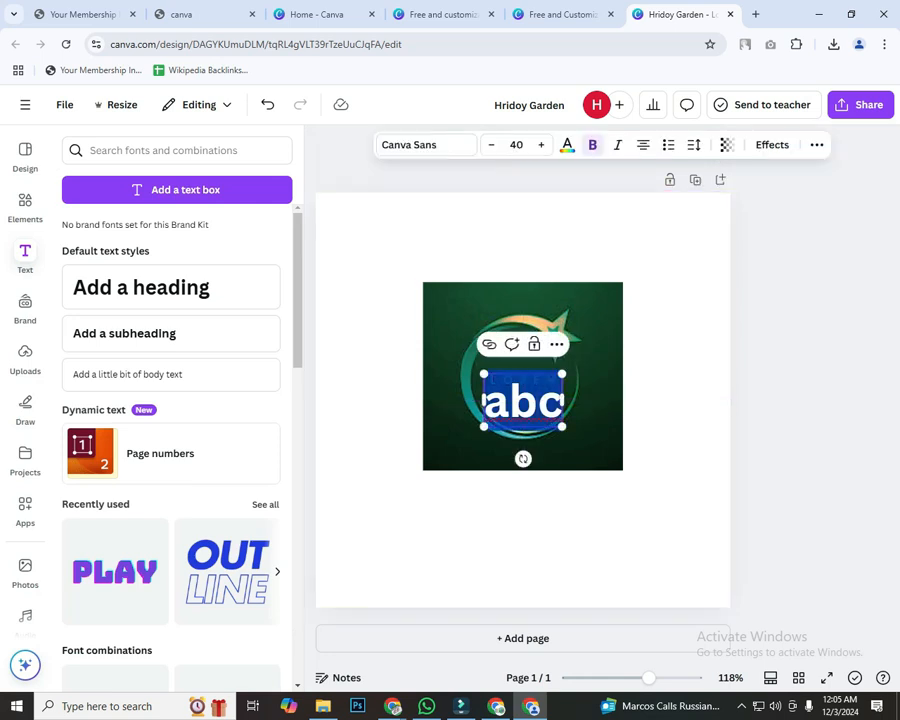
{"action": "left_click", "coordinate": [365, 282]}
{"action": "left_click_drag", "start_coordinate": [523, 402], "coordinate": [483, 548]}
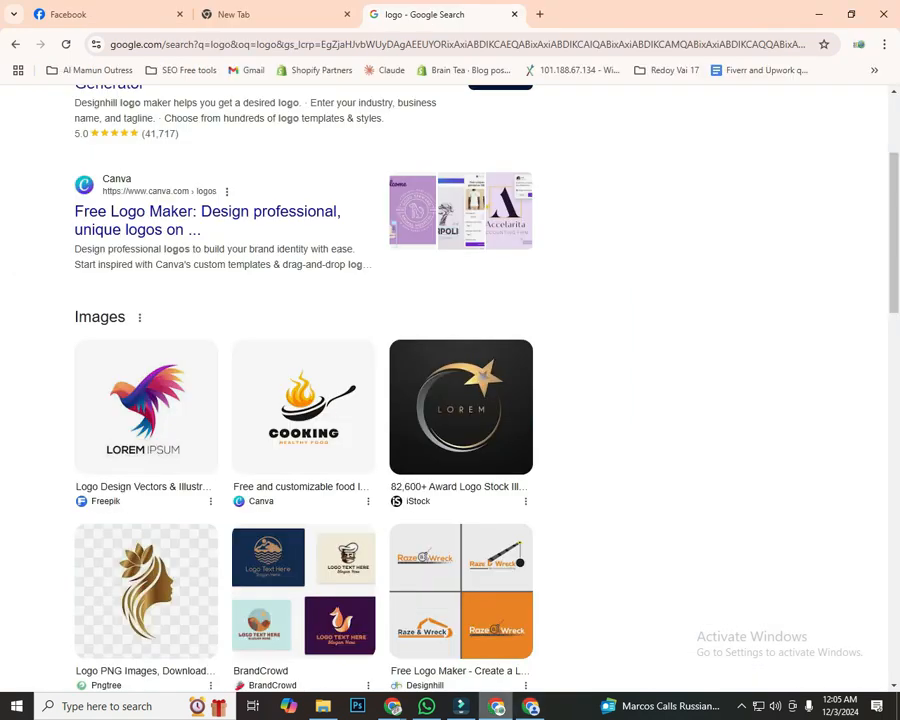
Step: Switch to the Hridoy Garden page on Facebook and view its cover photo and profile header
{"action": "key", "text": "alt+Tab"}
{"action": "left_click", "coordinate": [98, 14]}
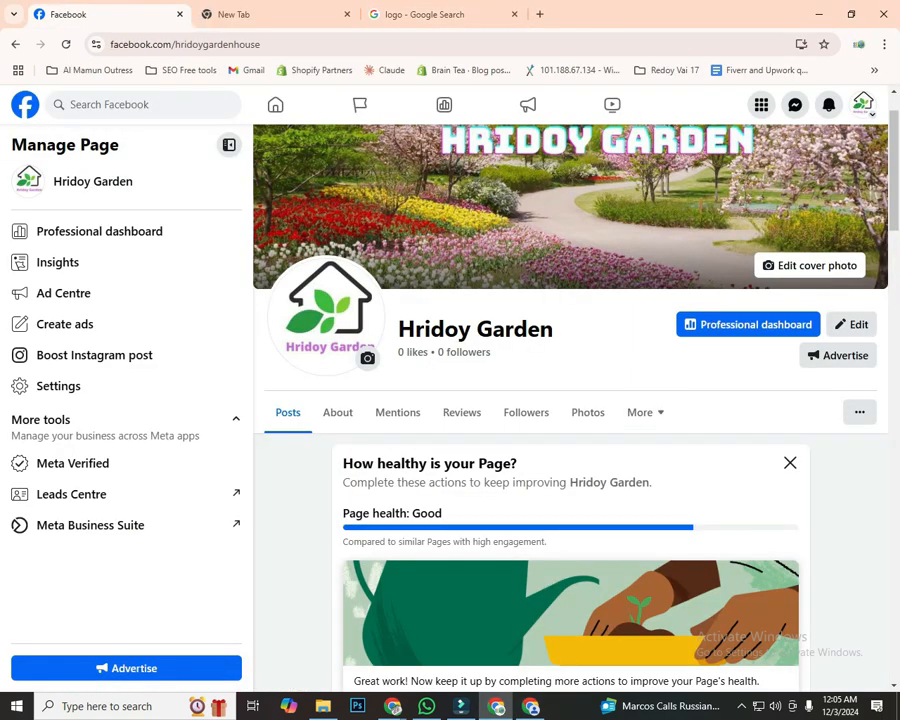
{"action": "scroll", "coordinate": [643, 480], "scroll_direction": "up", "scroll_amount": 1}
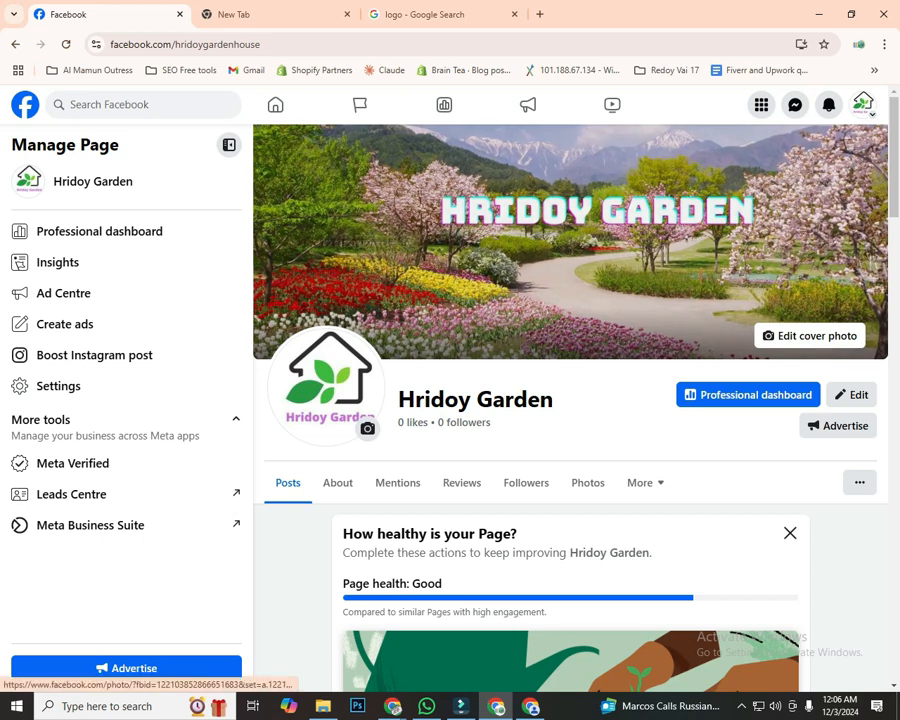
Step: Highlight the page name "Hridoy Garden" and its individual words in the Facebook page header to examine the name
{"action": "triple_click", "coordinate": [436, 399]}
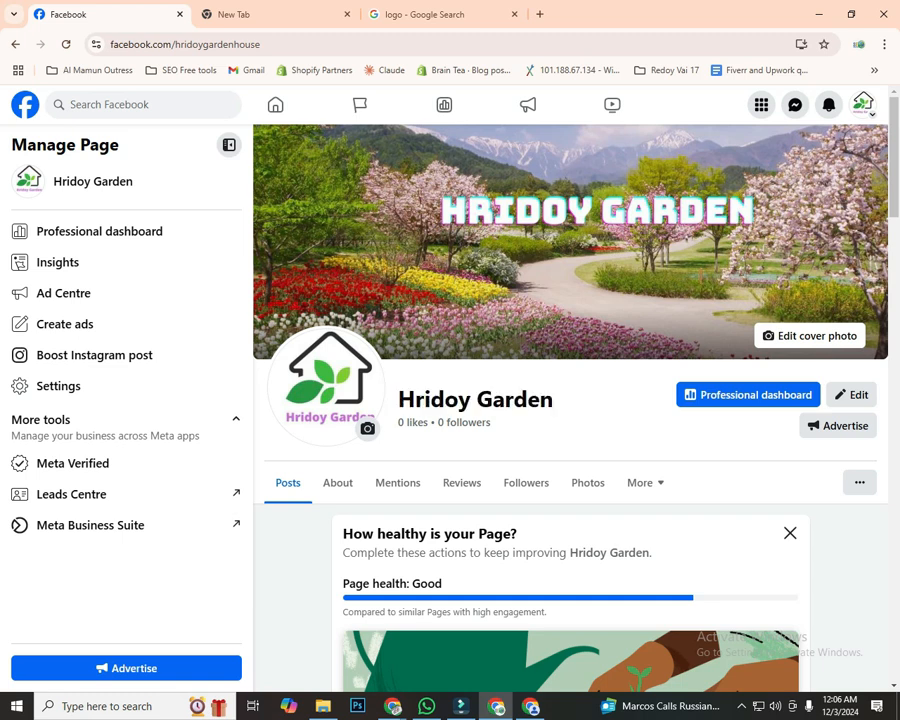
{"action": "left_click", "coordinate": [576, 408]}
{"action": "triple_click", "coordinate": [437, 400]}
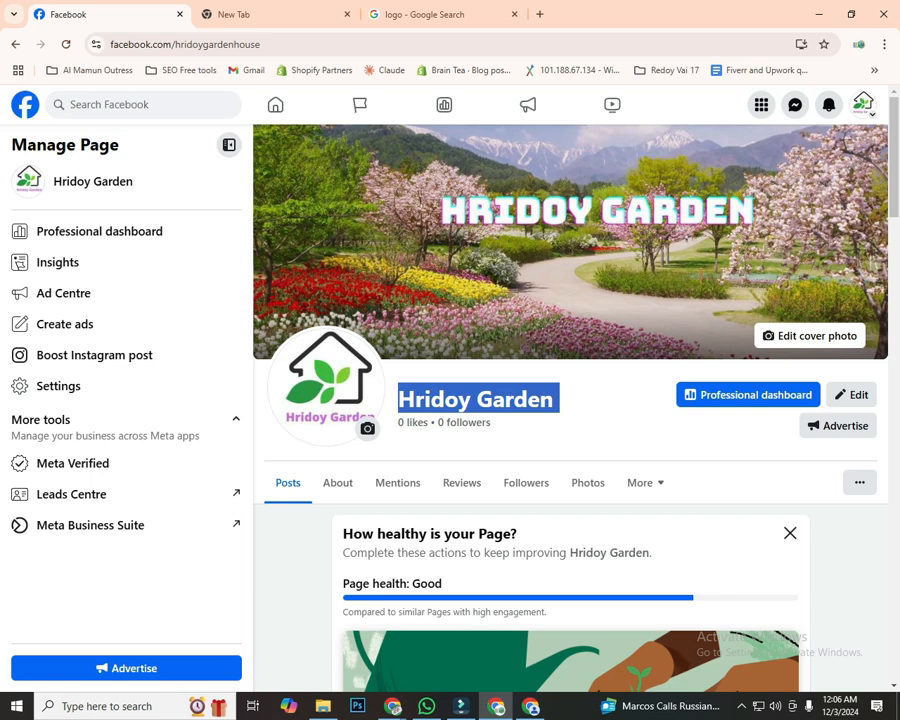
{"action": "left_click", "coordinate": [602, 426]}
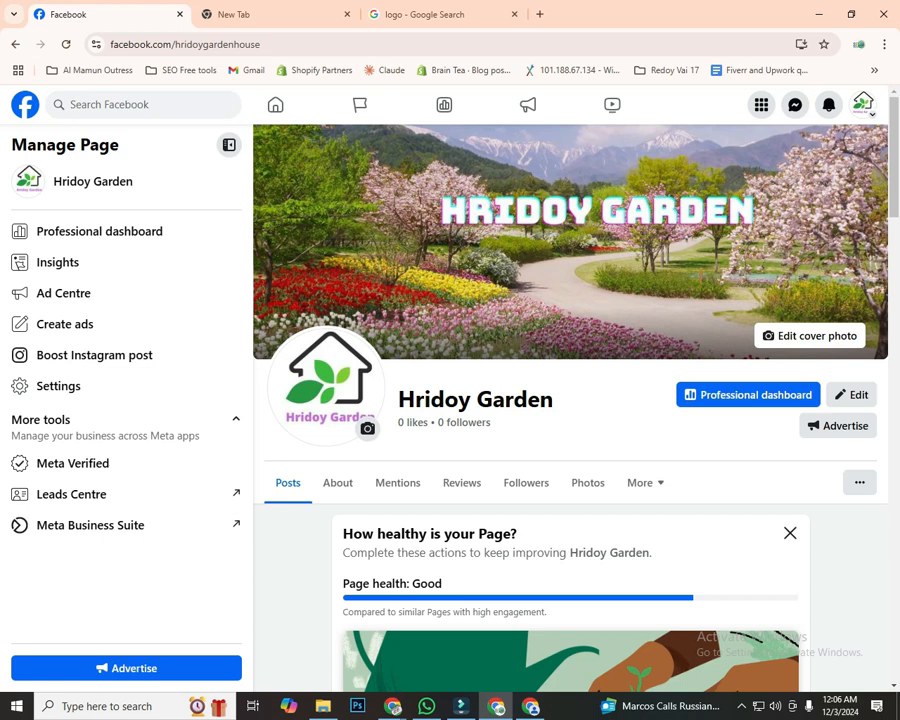
{"action": "triple_click", "coordinate": [515, 399]}
{"action": "left_click", "coordinate": [515, 399]}
{"action": "double_click", "coordinate": [515, 399]}
{"action": "left_click", "coordinate": [505, 432]}
{"action": "triple_click", "coordinate": [515, 399]}
{"action": "left_click", "coordinate": [515, 399]}
{"action": "left_click_drag", "start_coordinate": [398, 400], "coordinate": [556, 400]}
{"action": "left_click", "coordinate": [558, 402]}
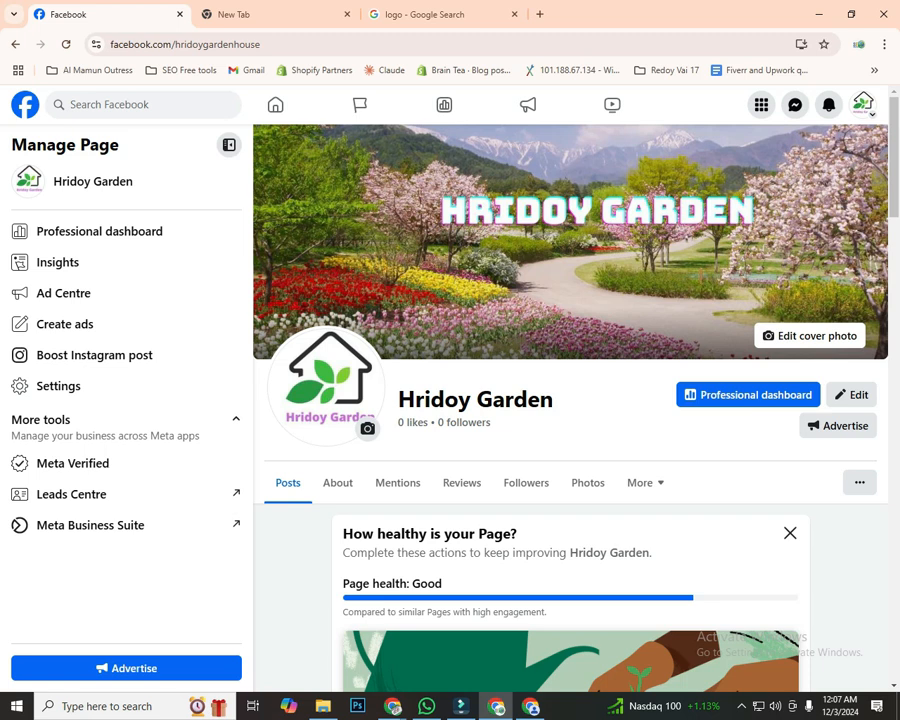
{"action": "triple_click", "coordinate": [520, 400]}
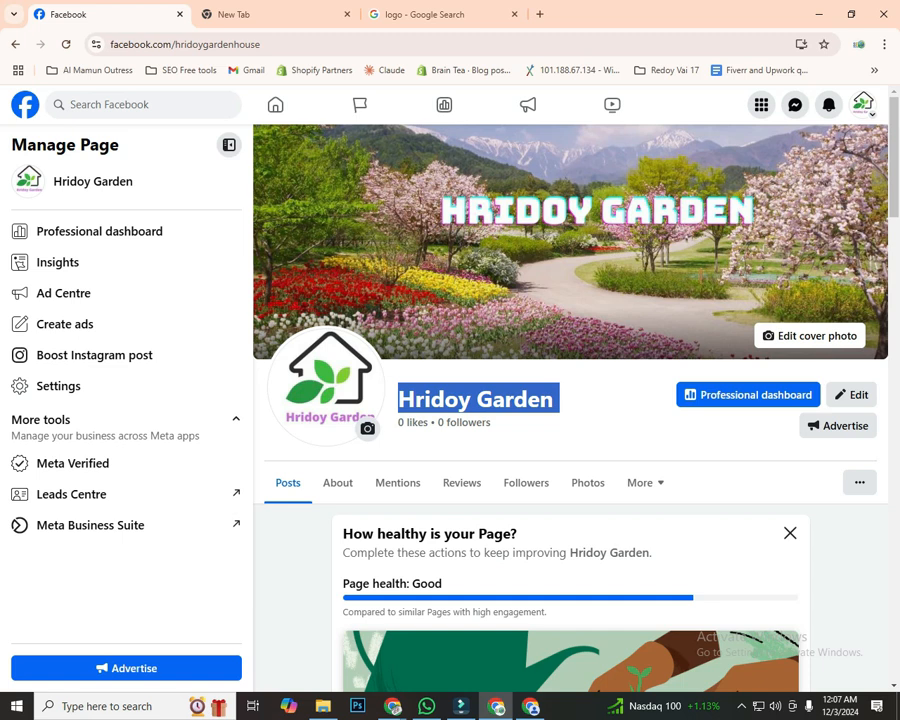
{"action": "left_click", "coordinate": [596, 410]}
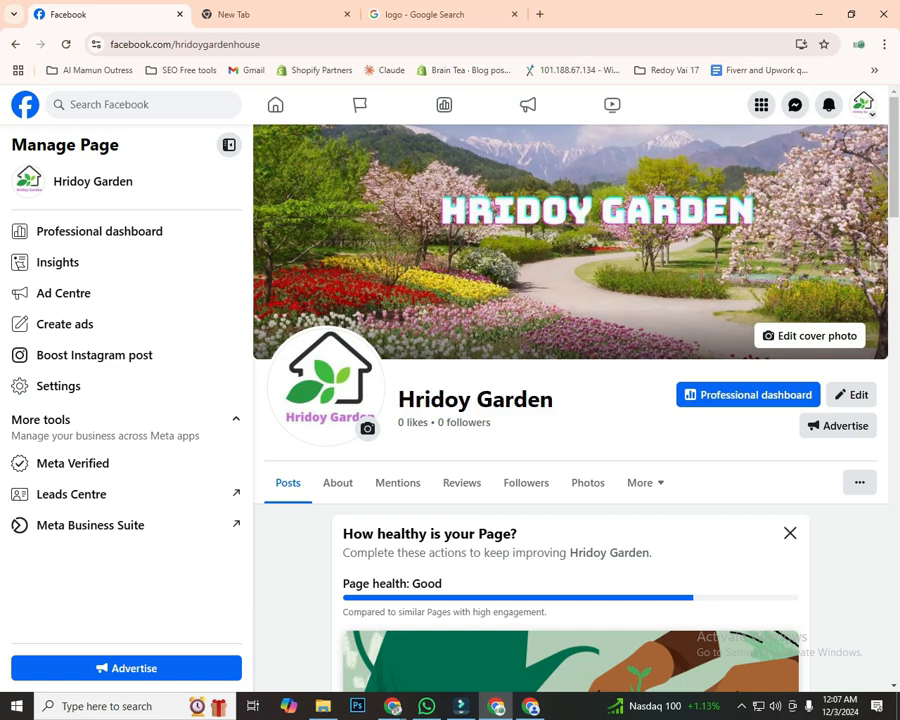
{"action": "left_click_drag", "start_coordinate": [471, 400], "coordinate": [398, 400]}
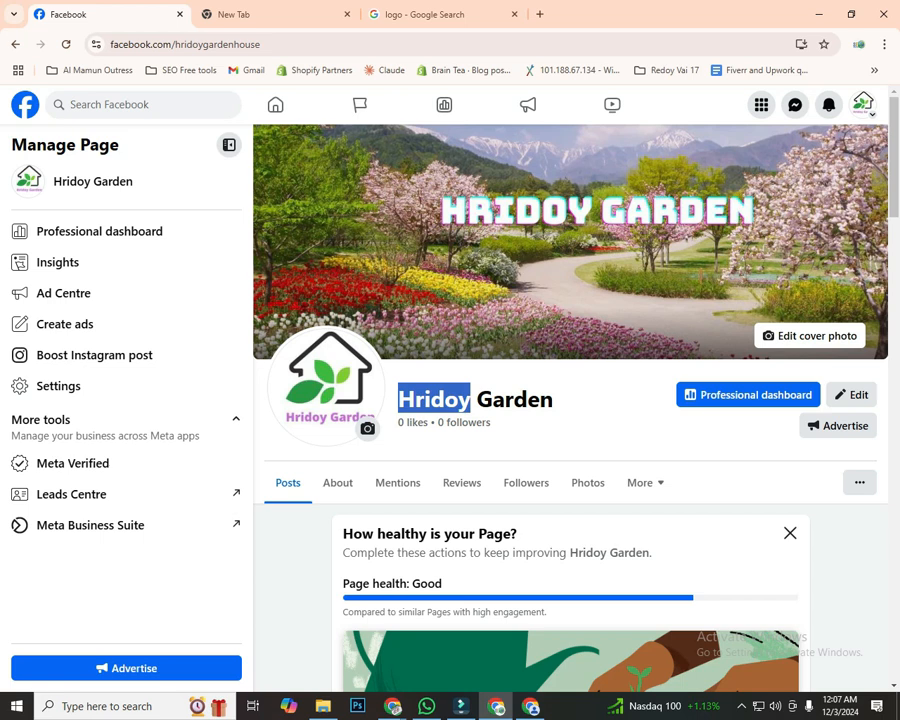
{"action": "left_click", "coordinate": [400, 402]}
{"action": "mouse_move", "coordinate": [471, 400]}
{"action": "left_mouse_down"}
{"action": "mouse_move", "coordinate": [398, 400]}
{"action": "mouse_move", "coordinate": [470, 400]}
{"action": "left_mouse_up"}
{"action": "left_click", "coordinate": [400, 402]}
{"action": "left_click", "coordinate": [470, 400]}
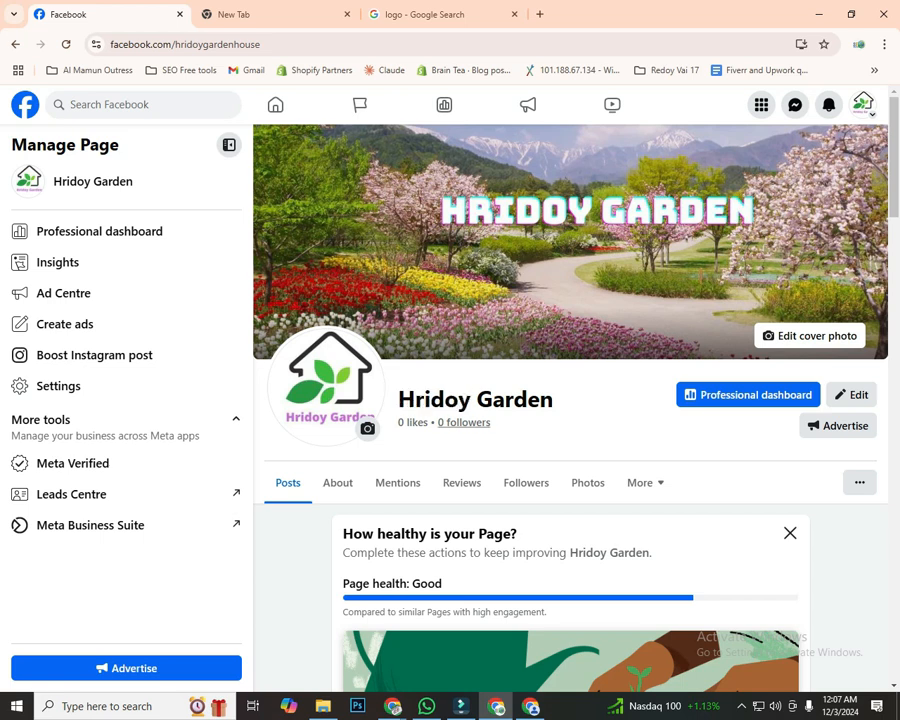
{"action": "left_click_drag", "start_coordinate": [398, 400], "coordinate": [470, 400]}
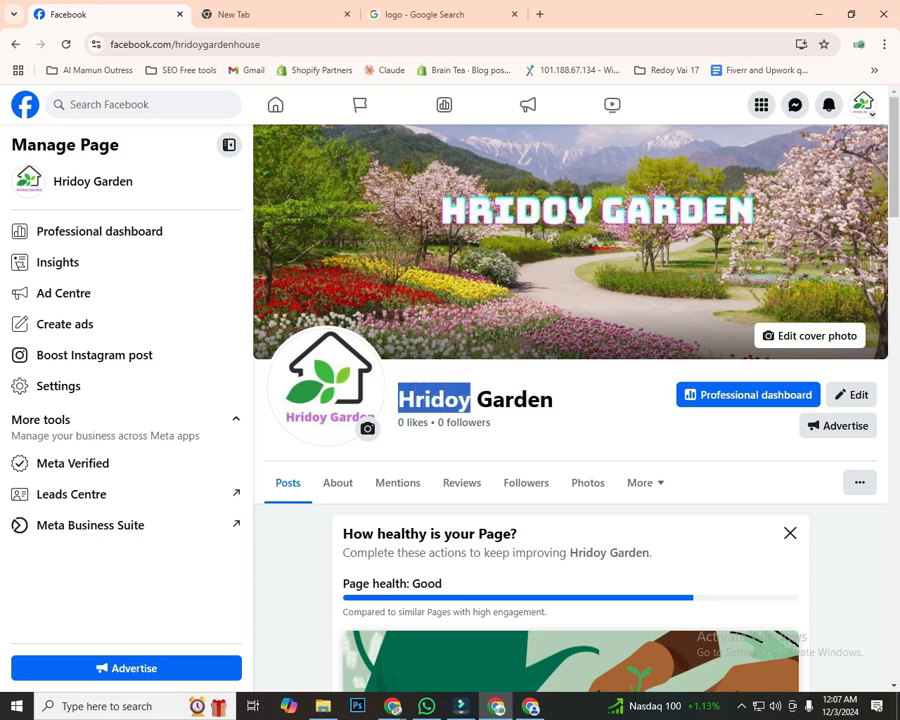
{"action": "left_click", "coordinate": [470, 400]}
{"action": "left_click_drag", "start_coordinate": [398, 400], "coordinate": [470, 400]}
{"action": "left_click", "coordinate": [470, 400]}
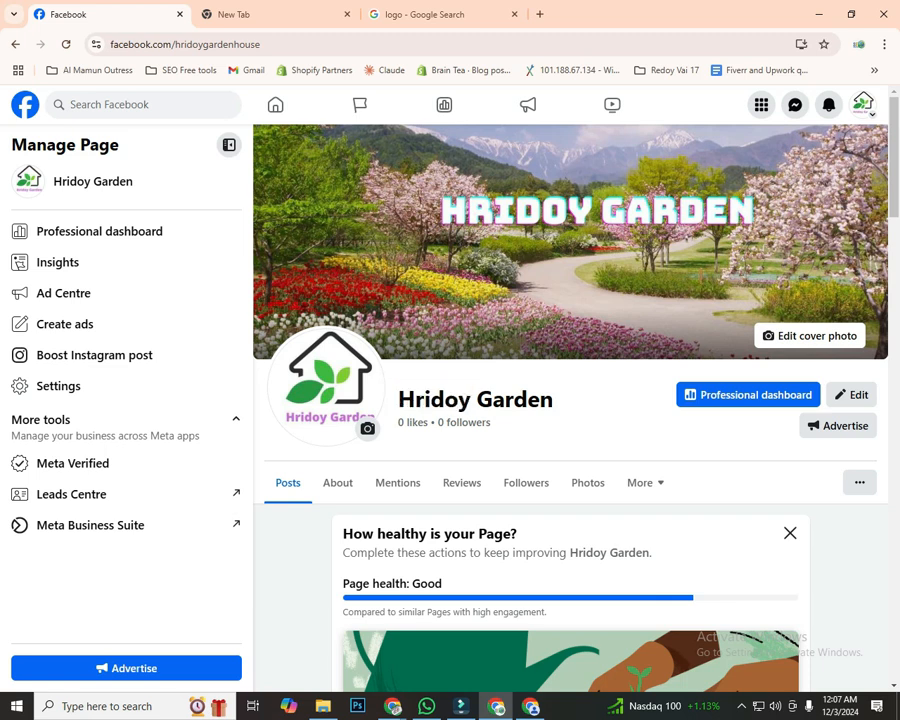
{"action": "left_click_drag", "start_coordinate": [398, 400], "coordinate": [470, 400]}
{"action": "left_click", "coordinate": [470, 400]}
{"action": "left_click_drag", "start_coordinate": [398, 400], "coordinate": [470, 400]}
{"action": "left_click", "coordinate": [470, 400]}
{"action": "left_click_drag", "start_coordinate": [398, 400], "coordinate": [470, 400]}
{"action": "left_click", "coordinate": [470, 400]}
{"action": "left_click_drag", "start_coordinate": [398, 400], "coordinate": [553, 400]}
{"action": "left_click", "coordinate": [470, 400]}
{"action": "left_click", "coordinate": [553, 400]}
{"action": "left_click_drag", "start_coordinate": [398, 400], "coordinate": [556, 400]}
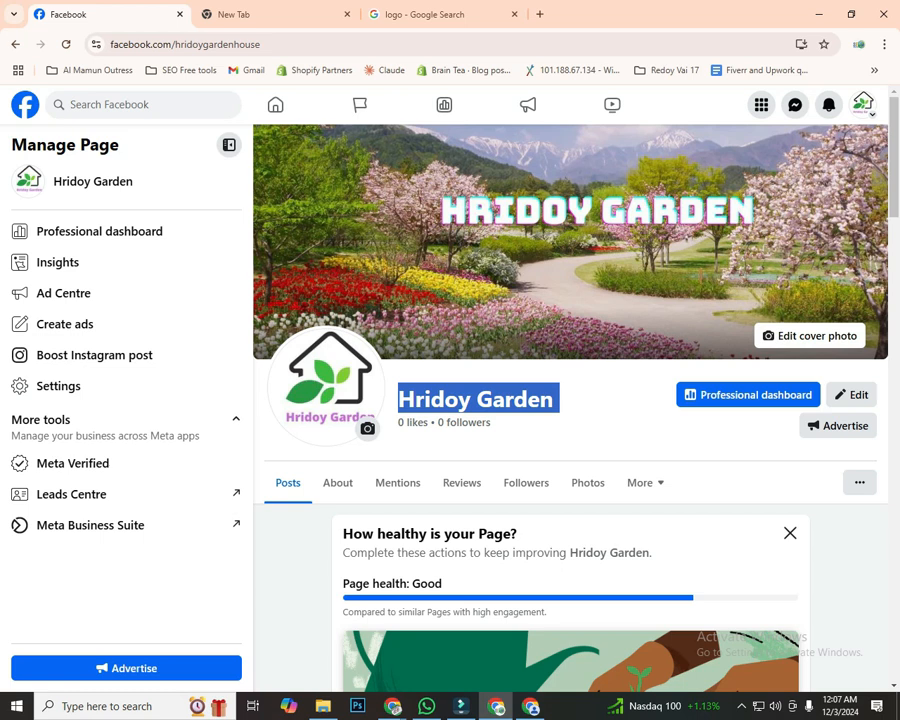
{"action": "left_click", "coordinate": [558, 400]}
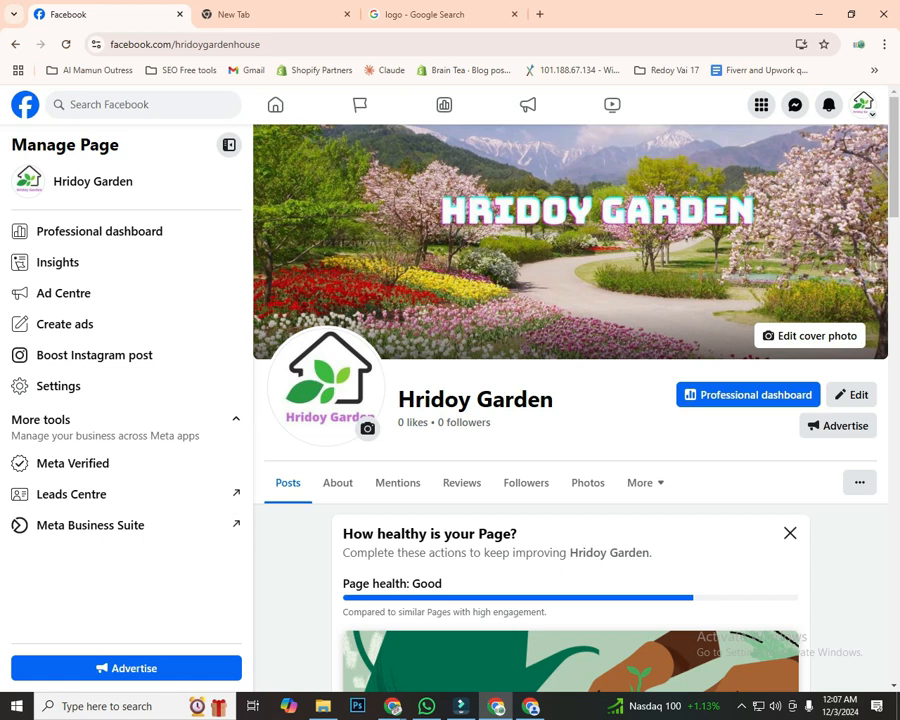
{"action": "double_click", "coordinate": [528, 400]}
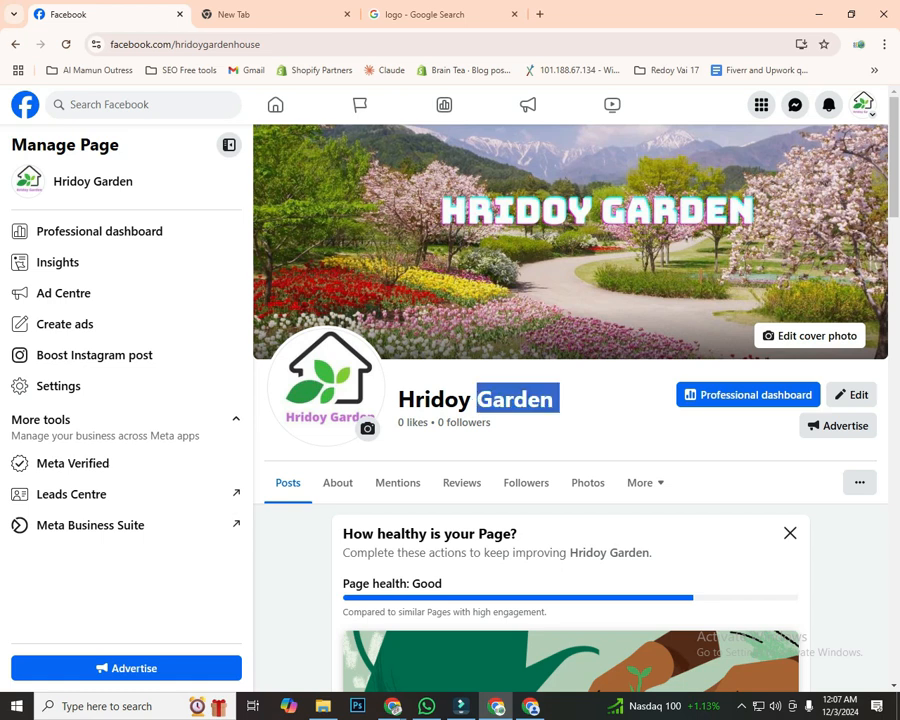
{"action": "left_click", "coordinate": [528, 400]}
{"action": "triple_click", "coordinate": [528, 400]}
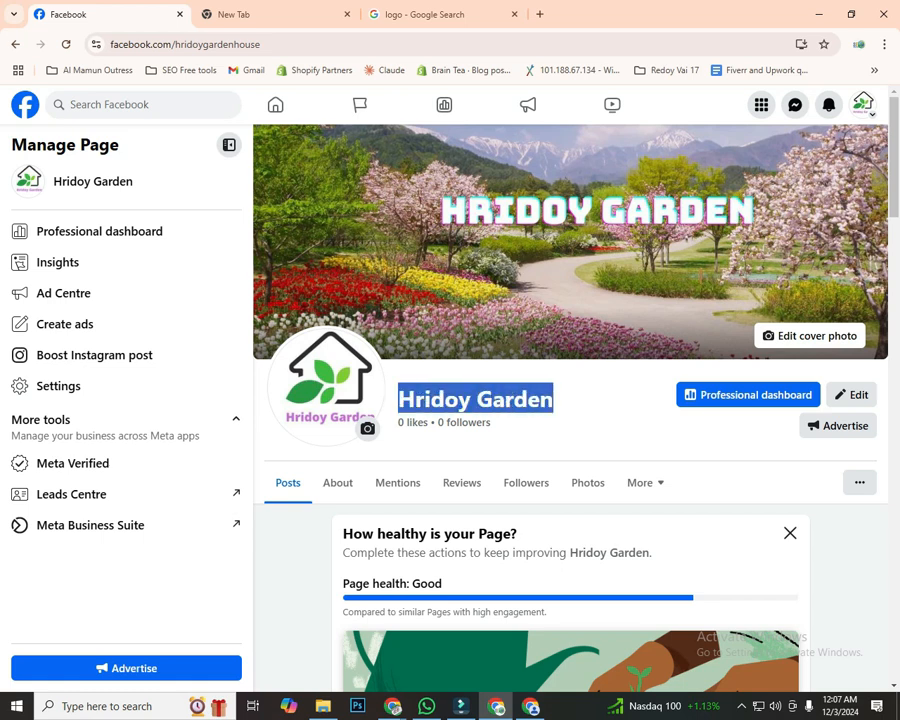
{"action": "left_click", "coordinate": [528, 400]}
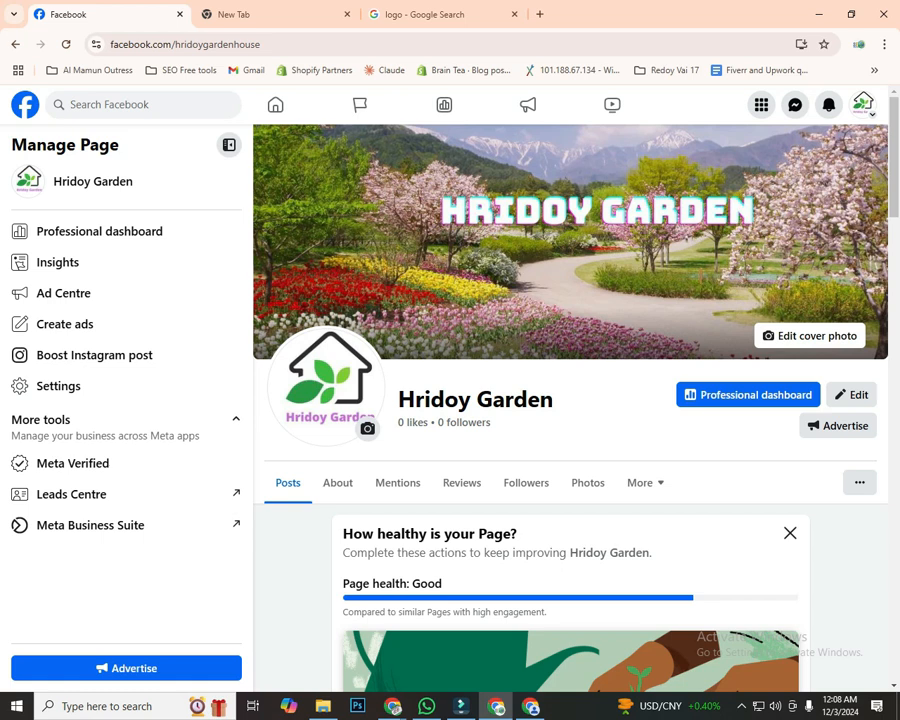
{"action": "left_click_drag", "start_coordinate": [555, 400], "coordinate": [540, 400]}
{"action": "left_click", "coordinate": [548, 400]}
{"action": "left_click_drag", "start_coordinate": [553, 400], "coordinate": [406, 400]}
{"action": "left_click", "coordinate": [406, 400]}
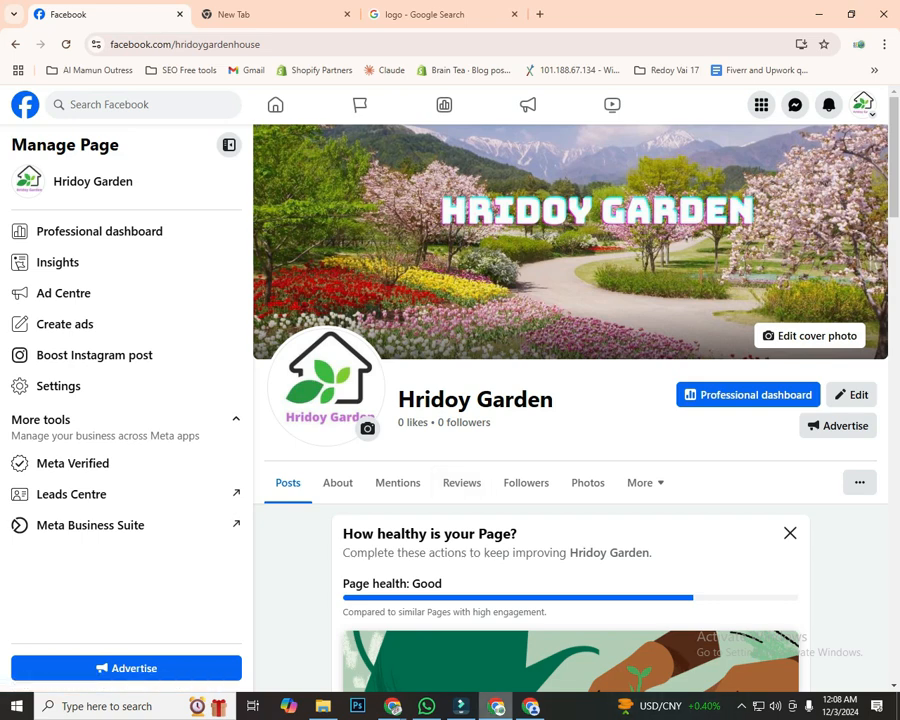
{"action": "left_click", "coordinate": [461, 706]}
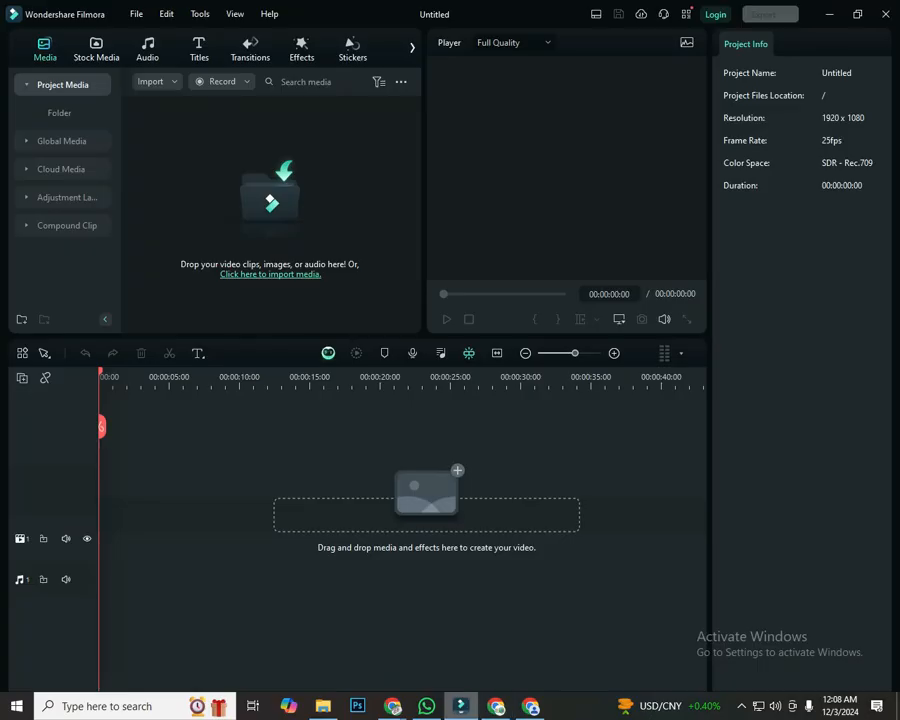
{"action": "left_click", "coordinate": [741, 706]}
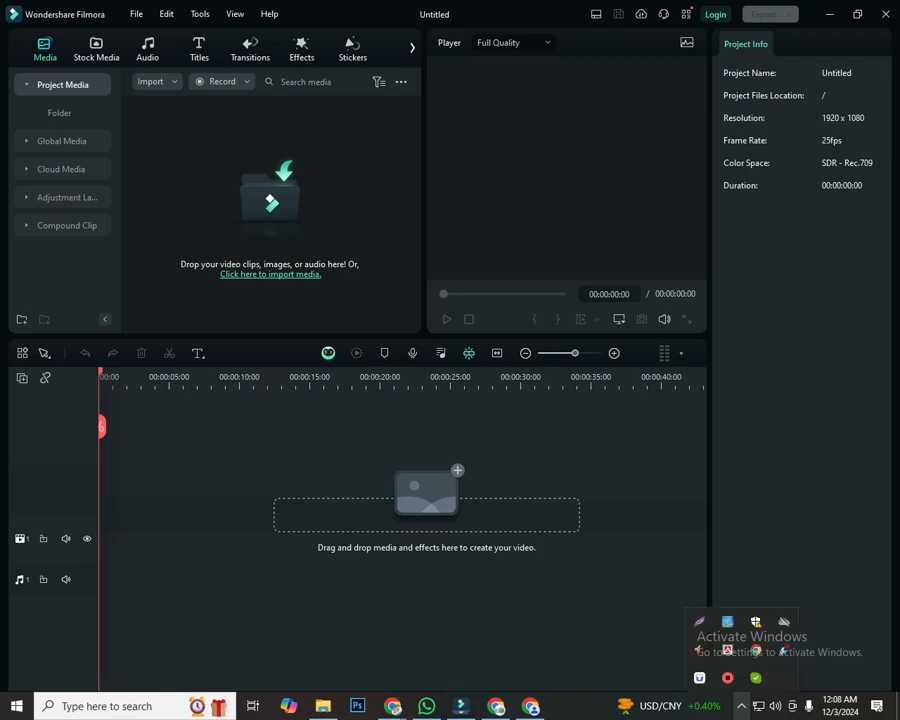